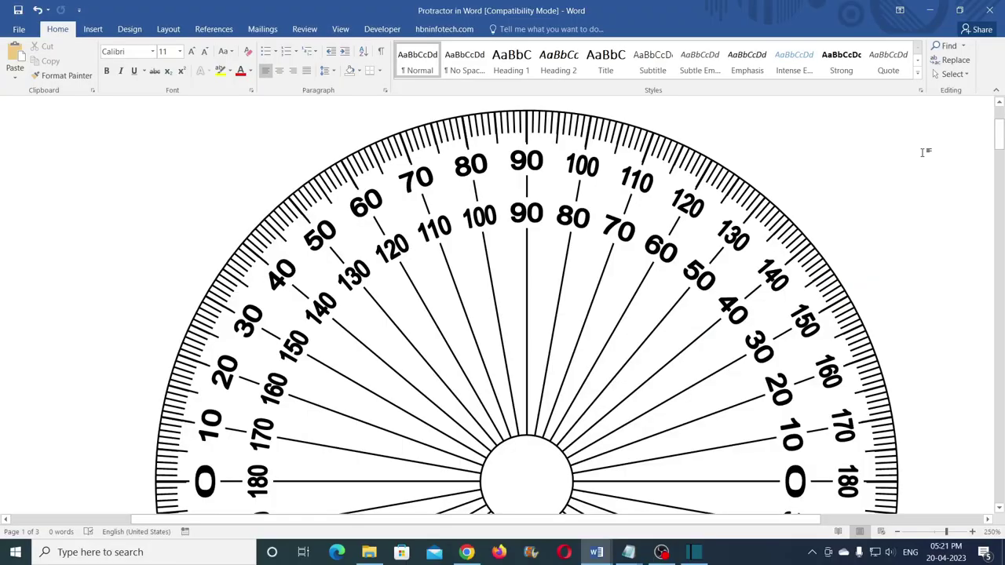
- Examine the finished full-circle and half-circle protractors in the document
scroll(923, 153, "down", 10)
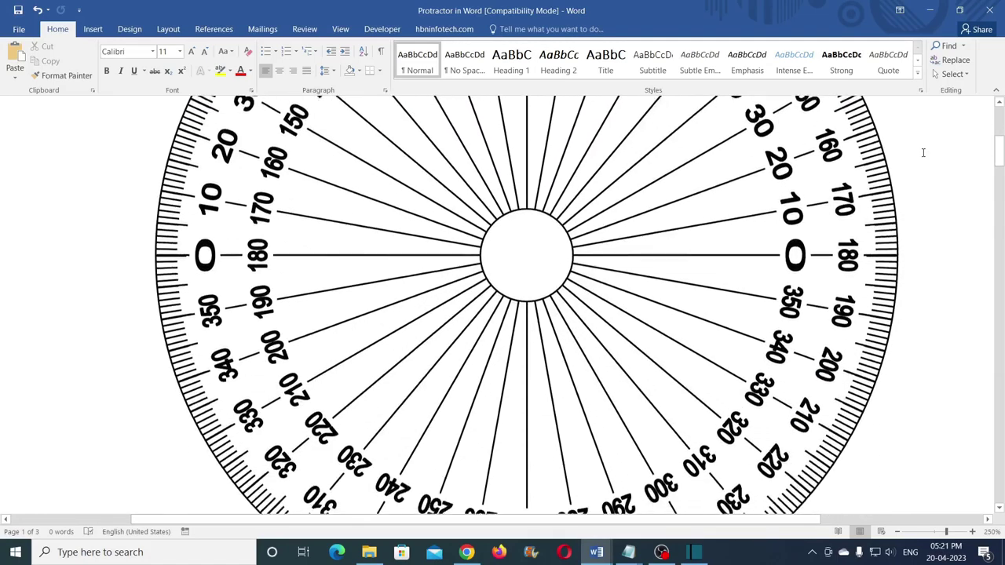
scroll(924, 152, "down", 5)
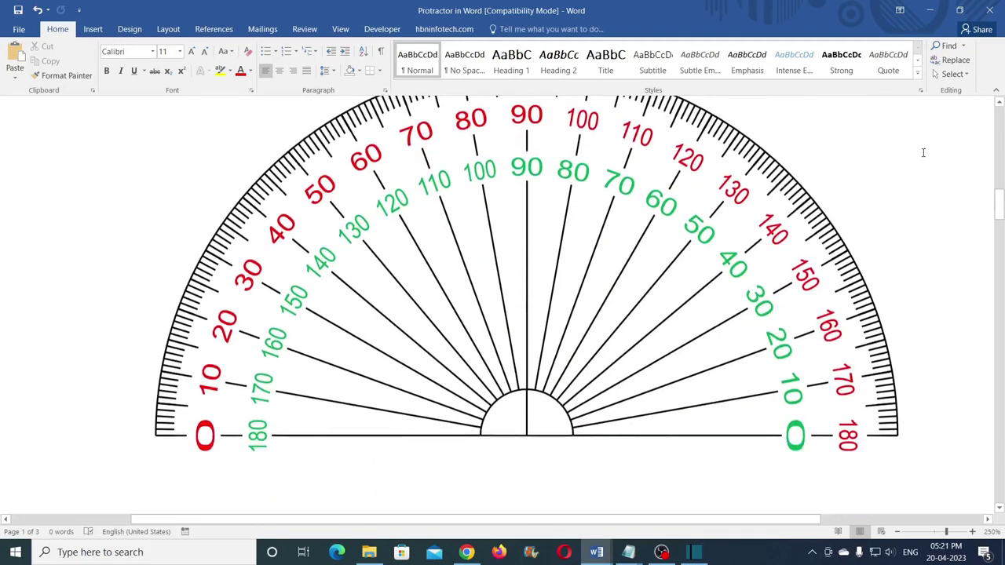
scroll(923, 152, "up", 2)
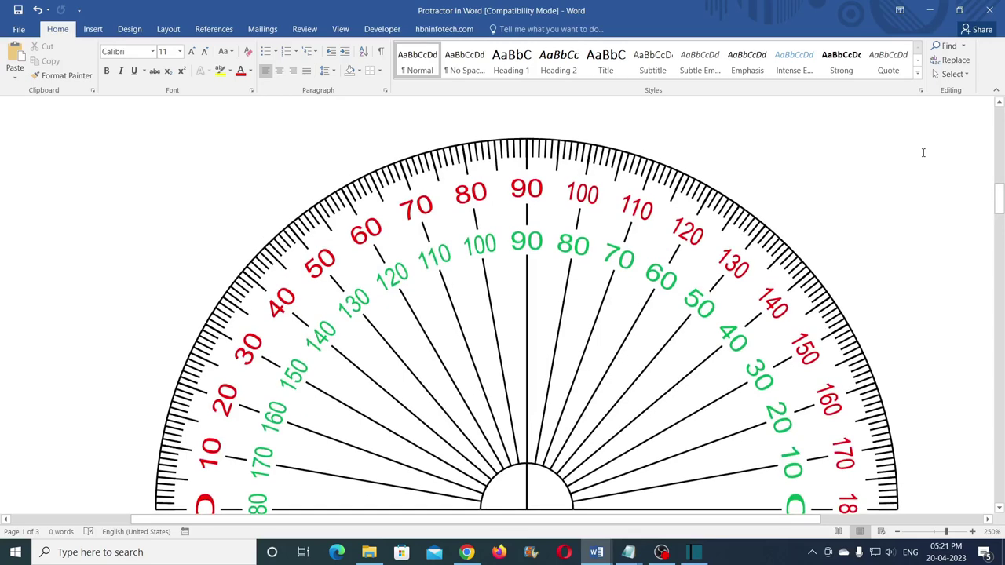
scroll(923, 152, "up", 10)
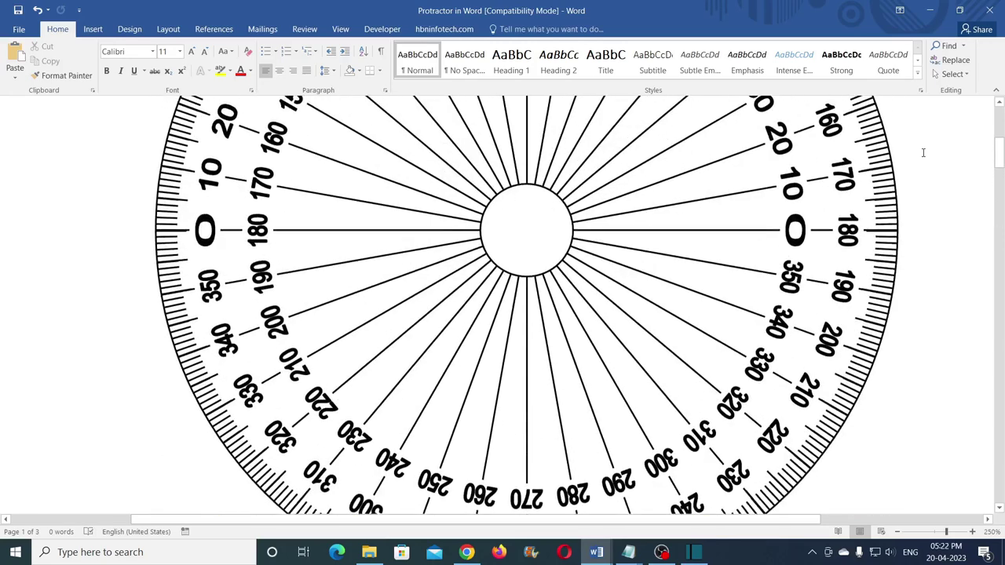
scroll(924, 152, "up", 5)
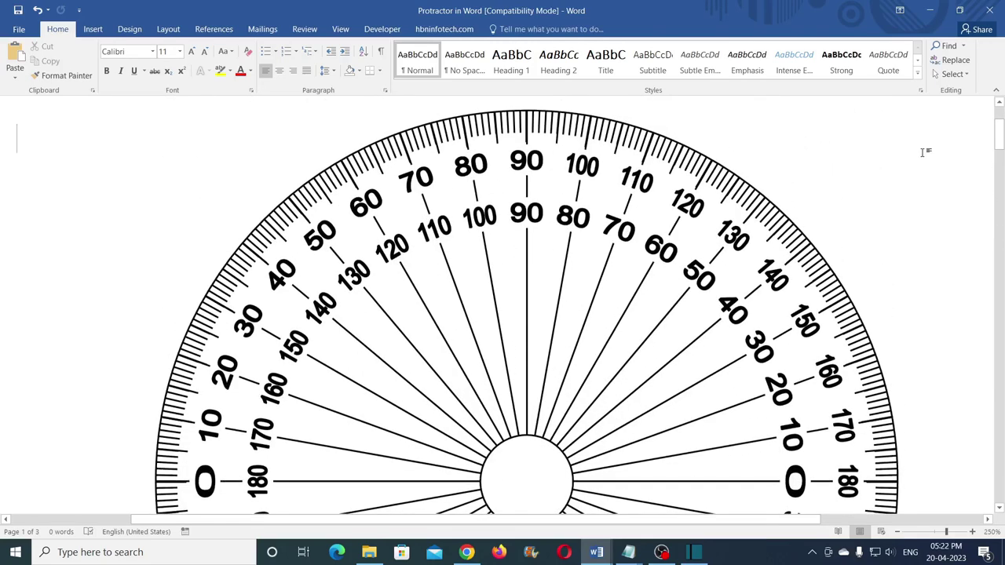
scroll(924, 152, "down", 12)
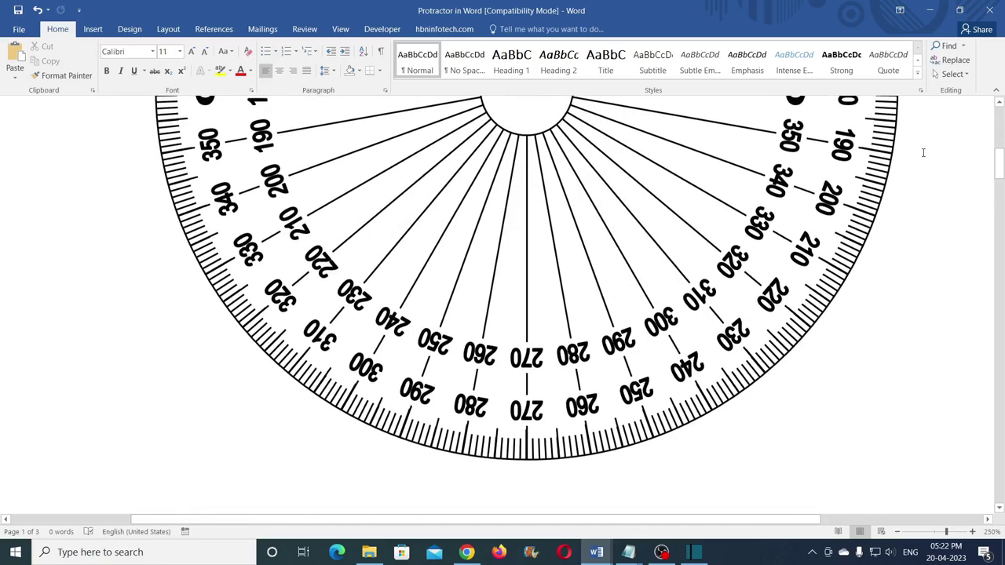
scroll(923, 152, "down", 3)
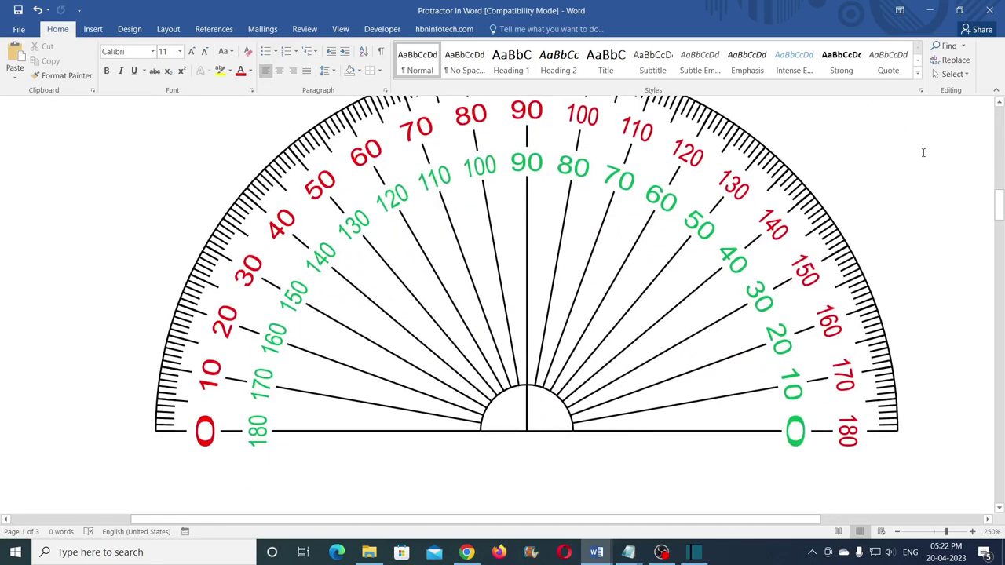
scroll(923, 152, "up", 2)
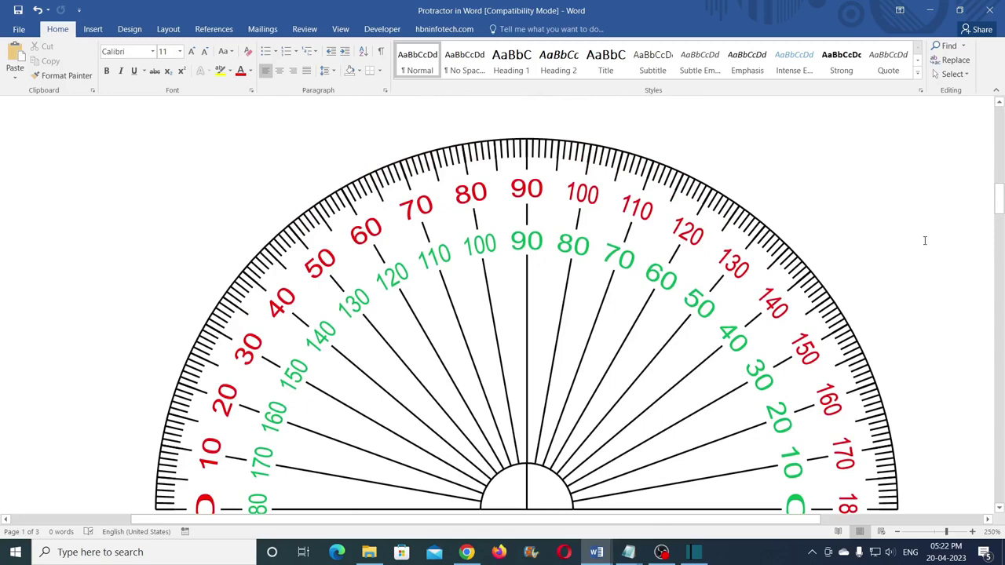
scroll(924, 240, "up", 12)
scroll(924, 241, "up", 8)
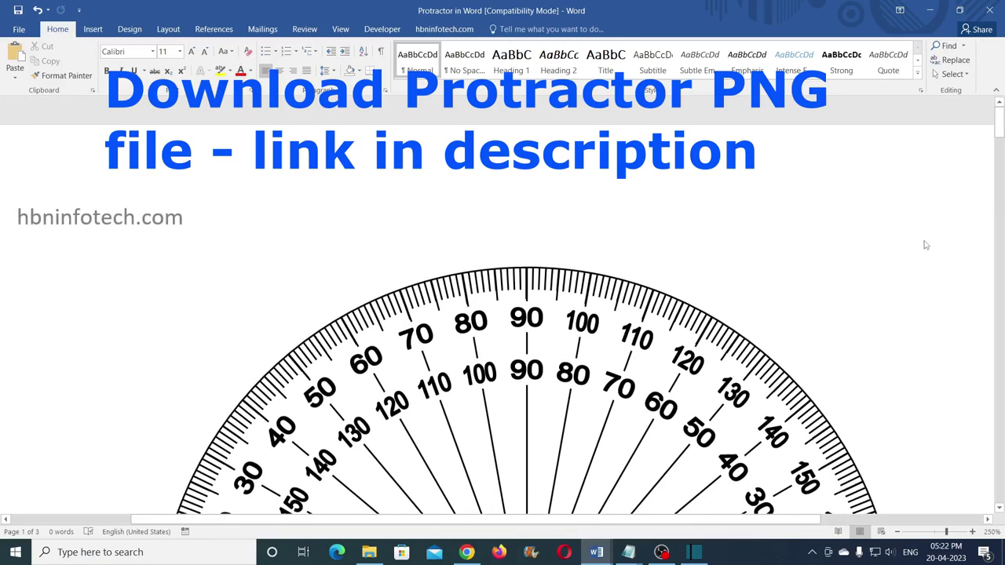
scroll(924, 245, "down", 12)
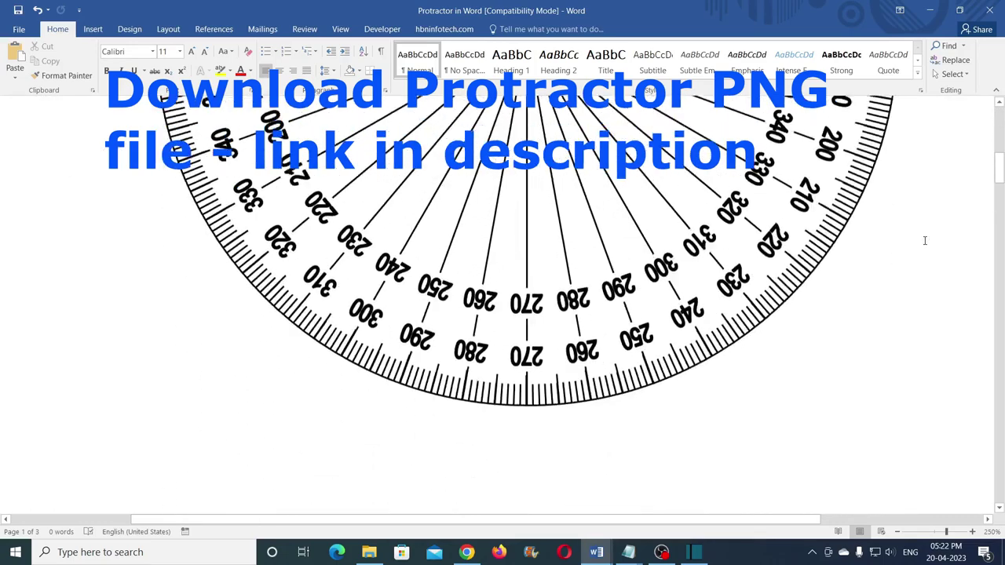
scroll(924, 240, "down", 6)
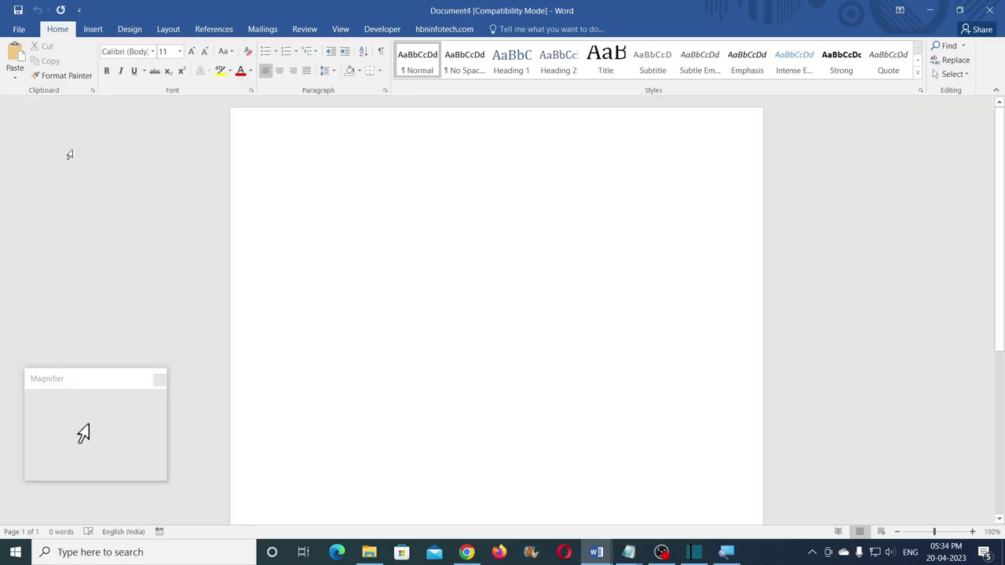
- Set the measurement units to Centimeters in the advanced Word options
left_click(19, 32)
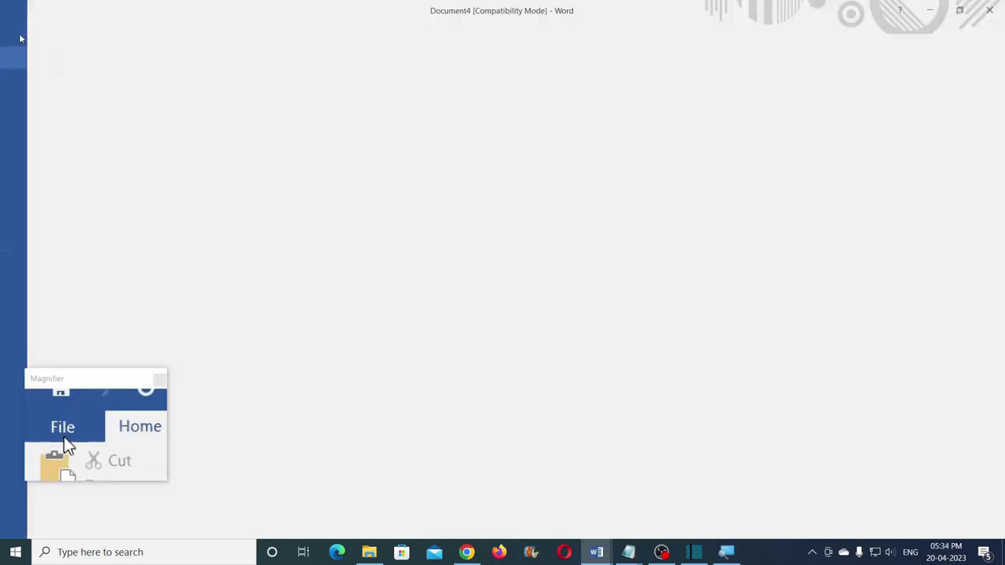
left_click(26, 292)
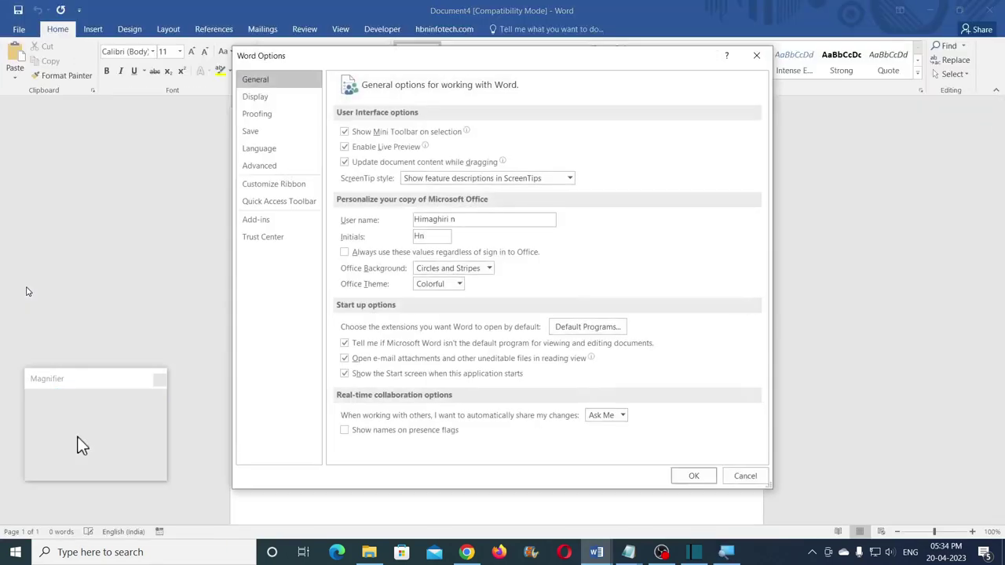
left_click(258, 167)
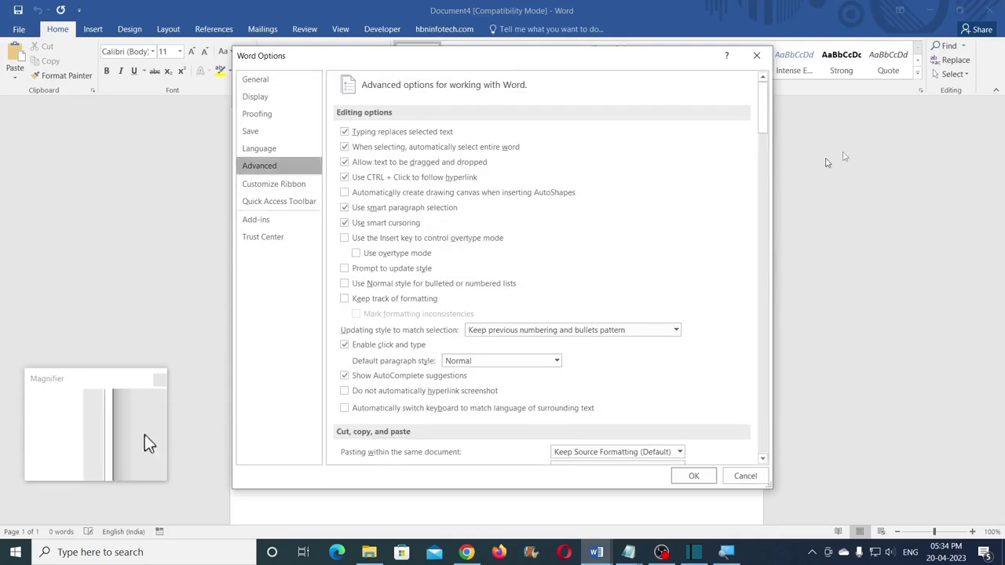
left_click_drag(762, 97, 762, 210)
left_click(569, 195)
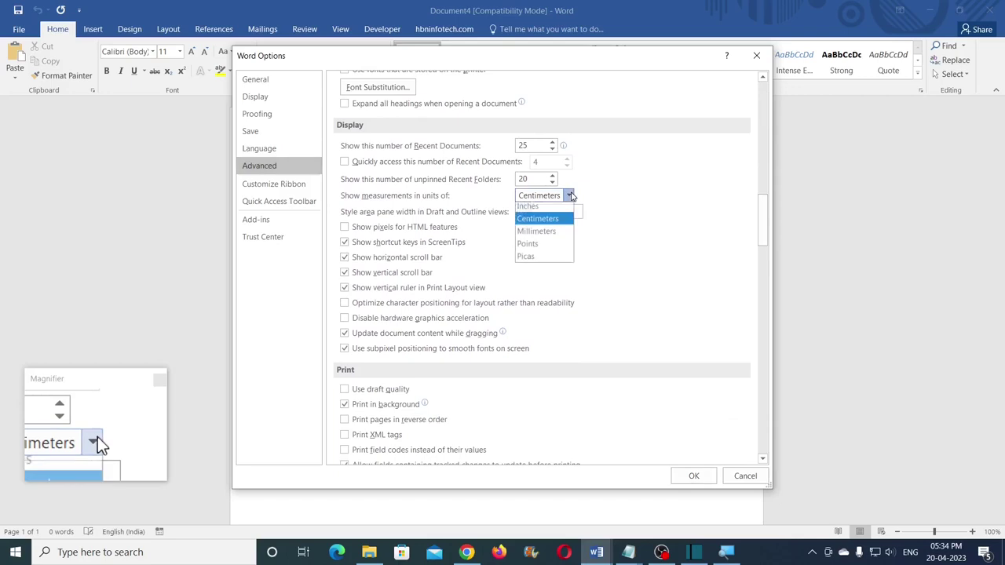
left_click(539, 224)
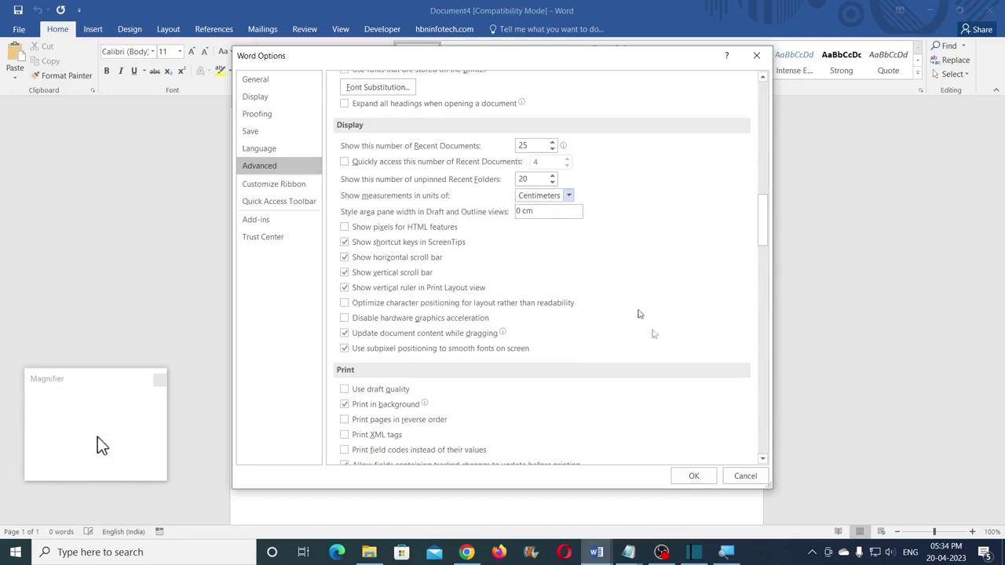
left_click(694, 476)
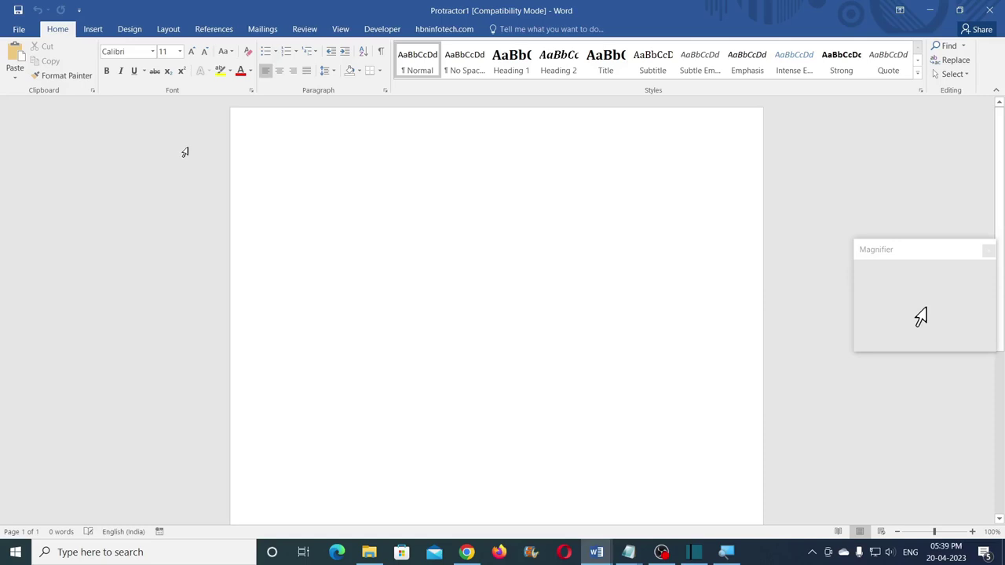
- Save the document as "hbninfotech.com Project - Protractor" in the Word 97-2003 Document format
left_click(17, 30)
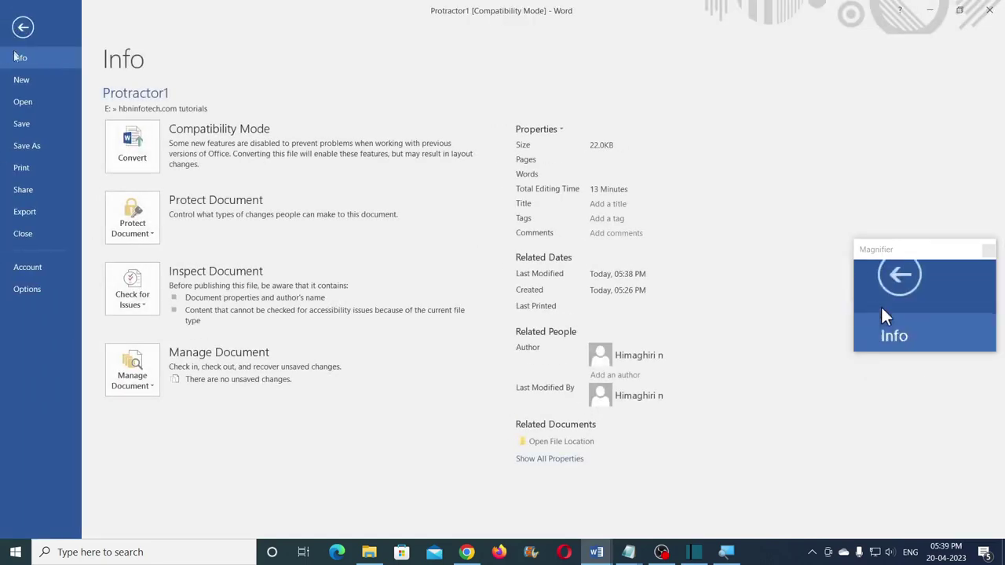
left_click(27, 146)
left_click(369, 127)
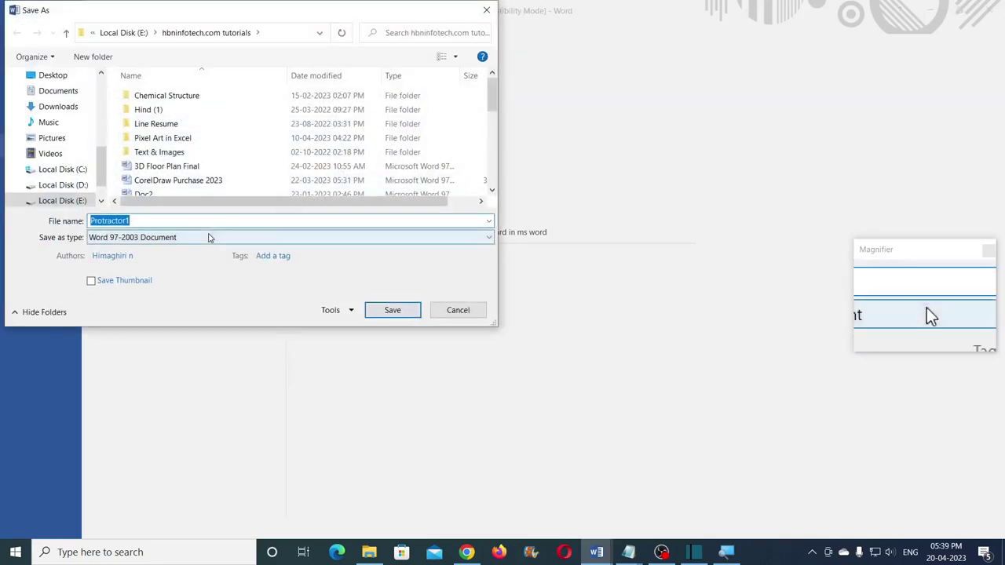
type("hbninfotech.com Project - Protractor")
left_click(193, 239)
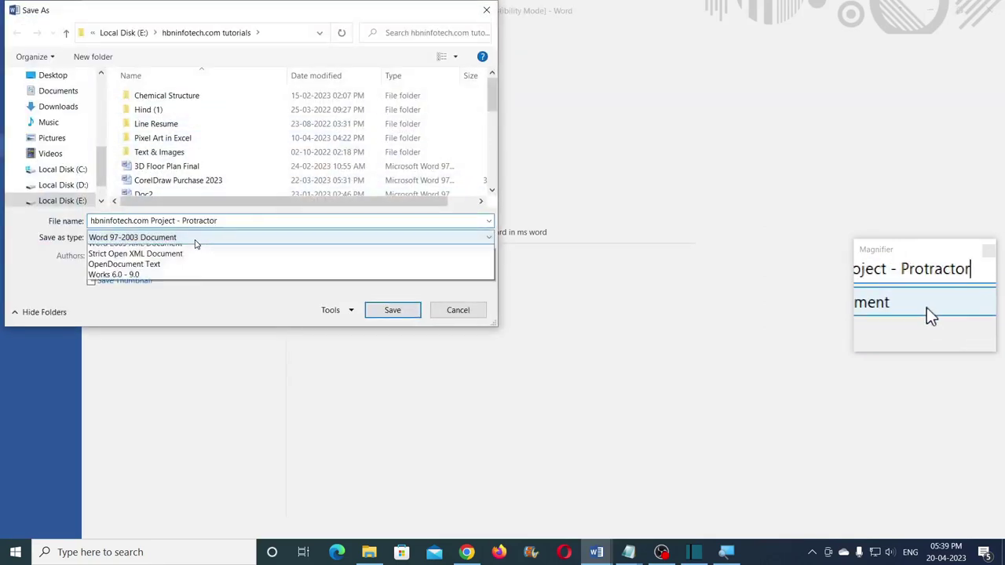
left_click(130, 271)
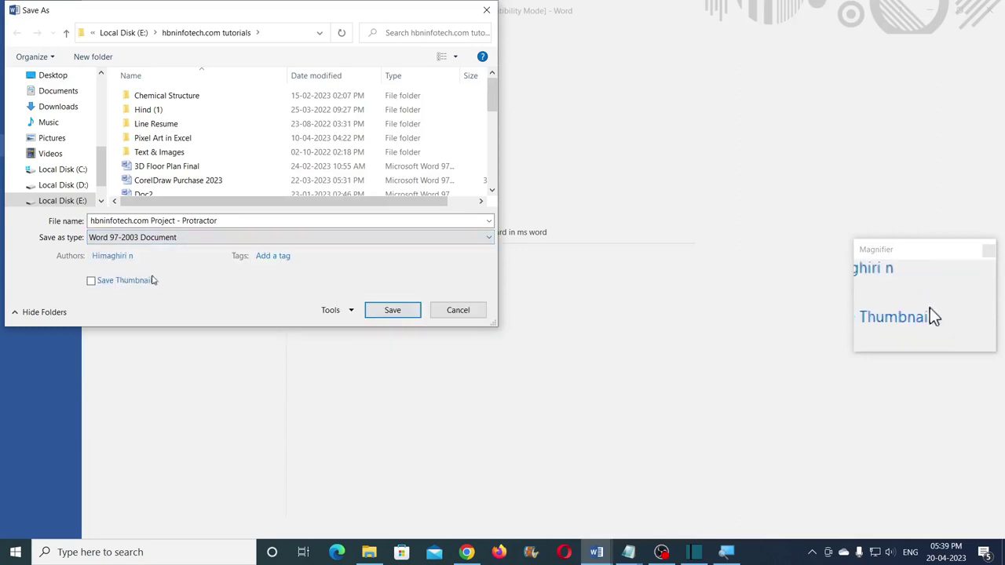
left_click(410, 312)
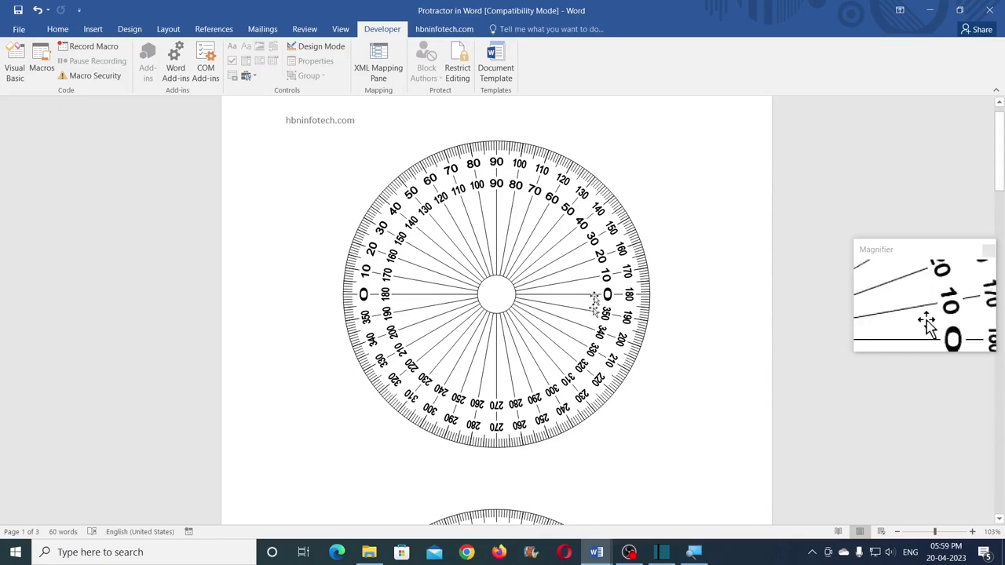
- Copy the Protractor180, Protractor36 and Protractor18 macro code from page 2 and switch to the blank hbninfotech.com Project - Protractor document
scroll(539, 231, "down", 3)
scroll(539, 231, "down", 5)
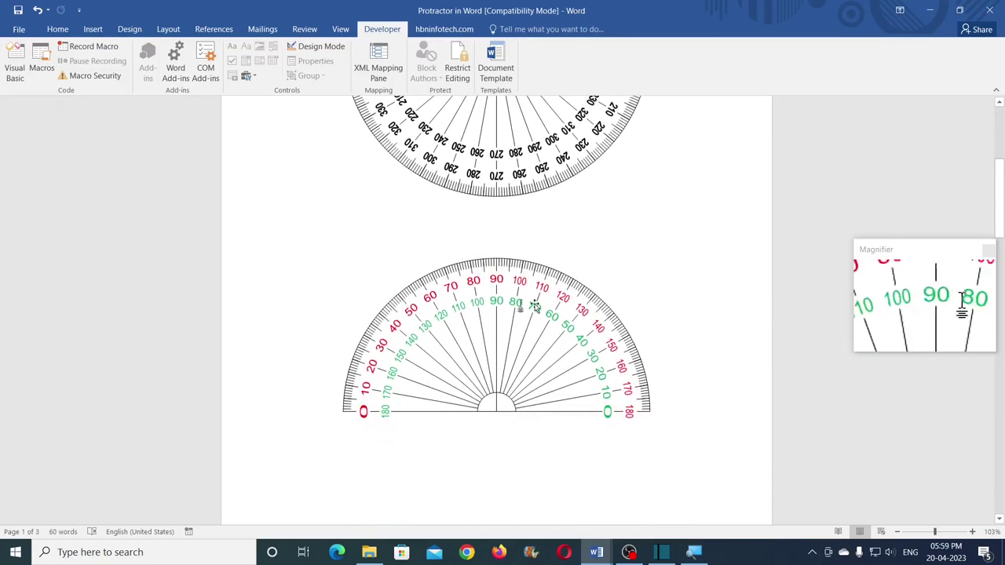
scroll(927, 306, "down", 10)
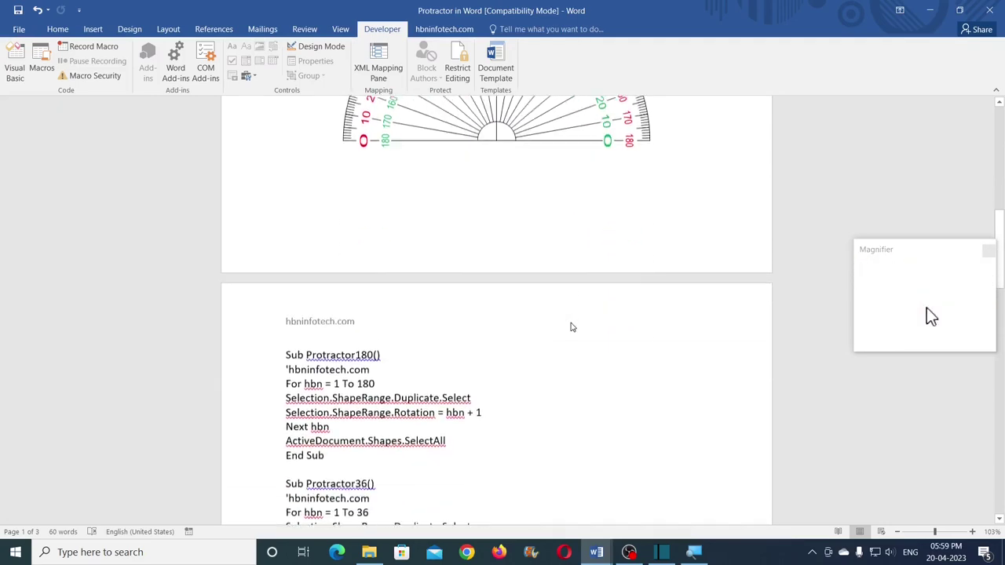
scroll(927, 306, "down", 1)
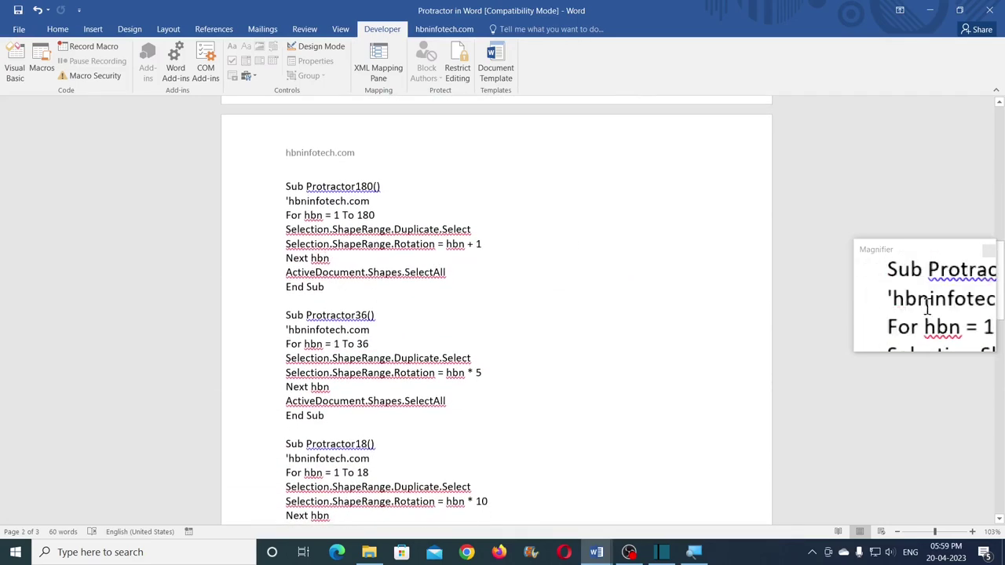
scroll(927, 307, "down", 2)
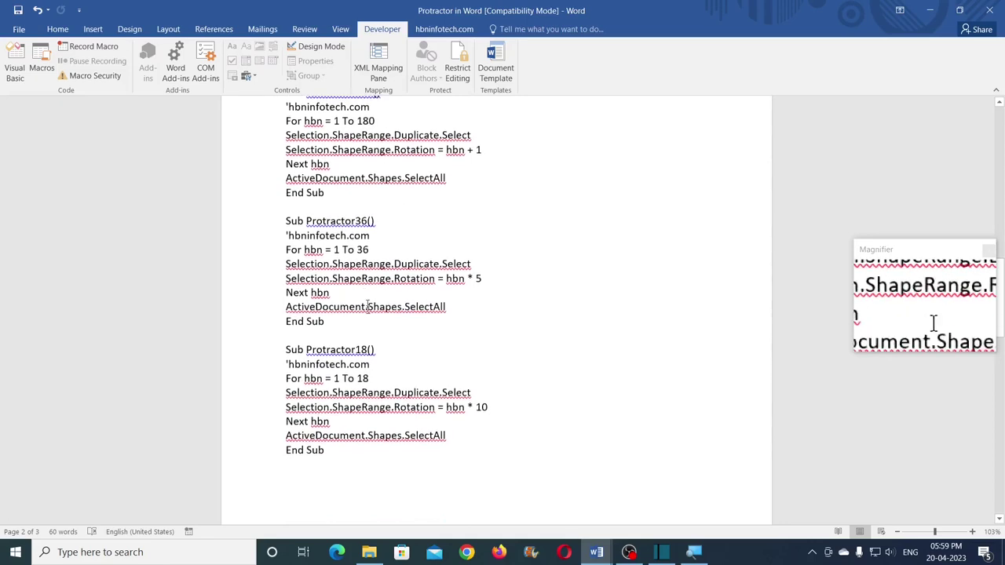
triple_click(334, 452)
scroll(350, 270, "up", 2)
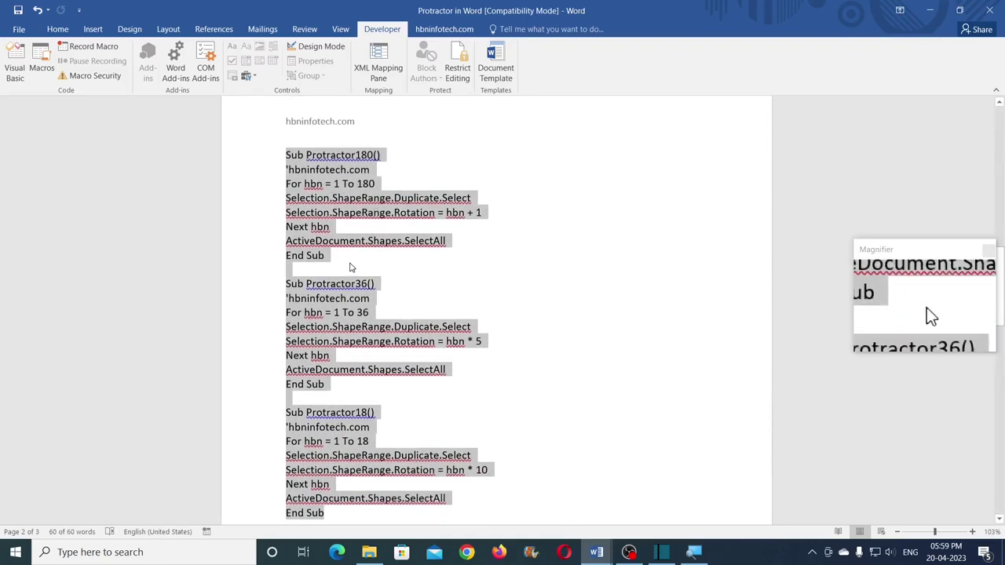
right_click(346, 199)
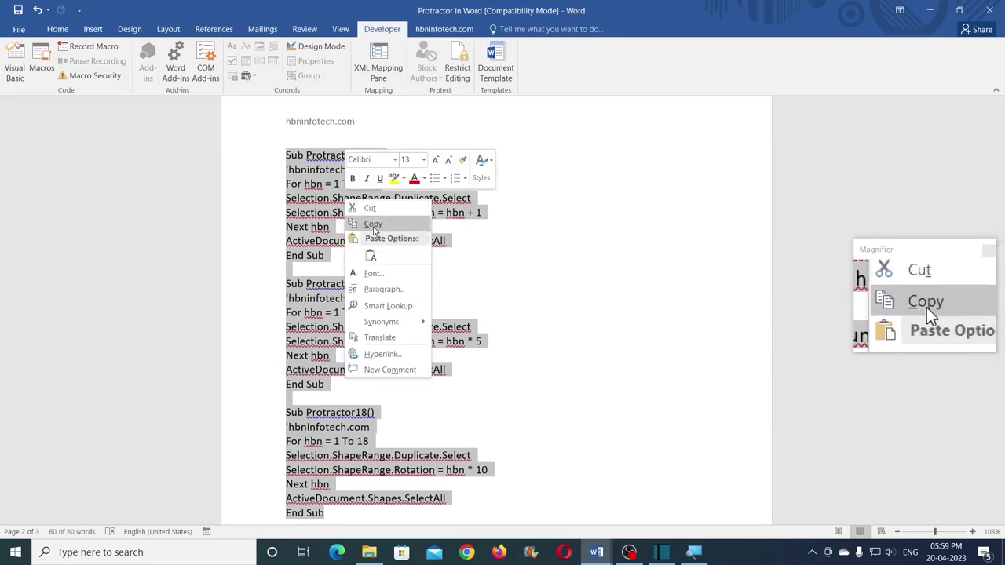
left_click(373, 224)
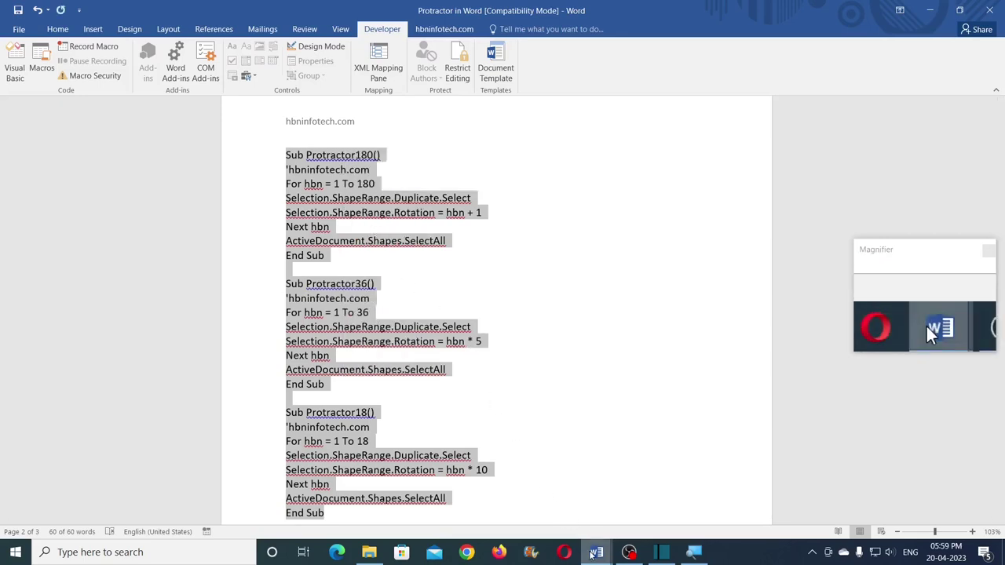
mouse_move(597, 552)
left_click(668, 502)
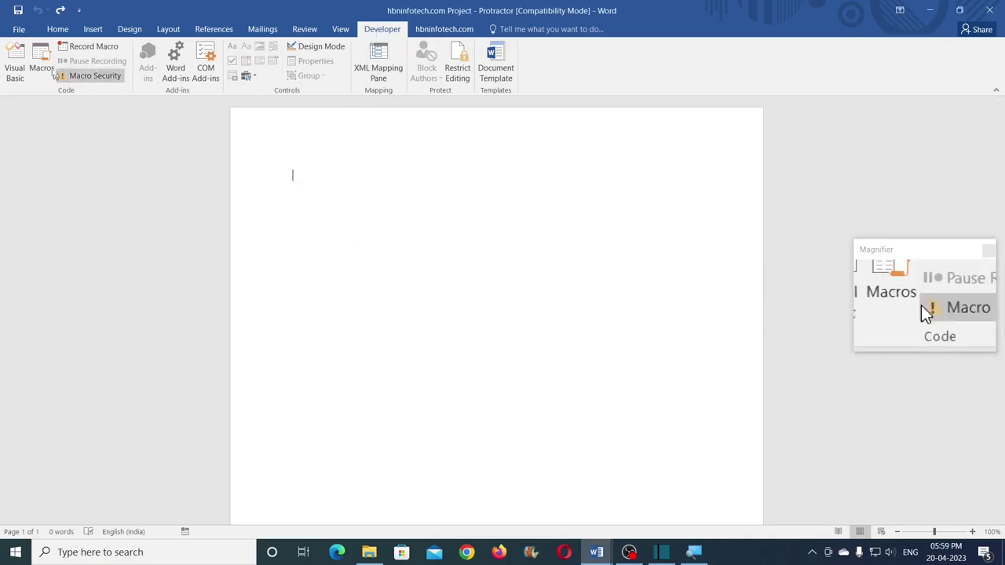
- Check in the ribbon customization options that the Developer tab is enabled
left_click(26, 35)
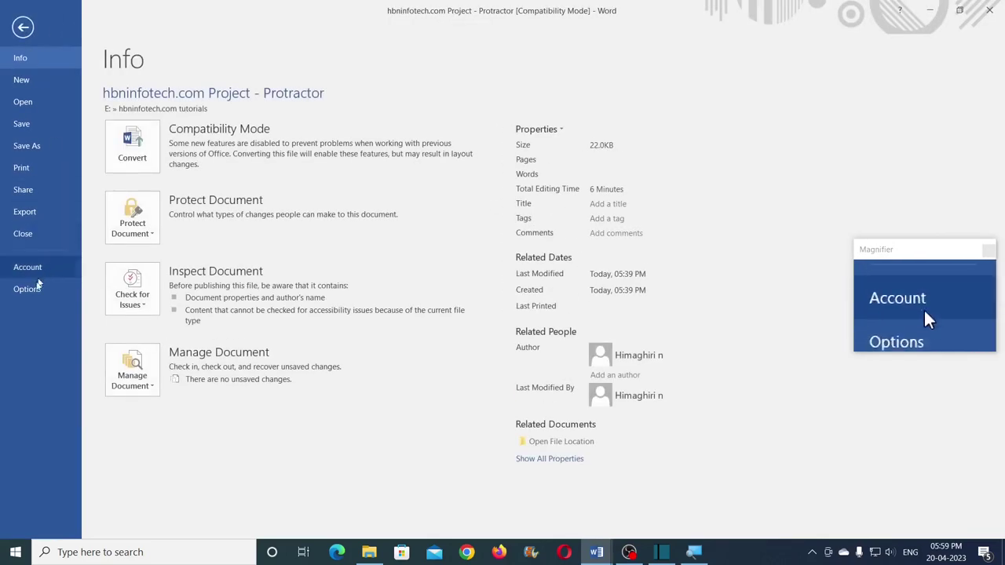
left_click(27, 289)
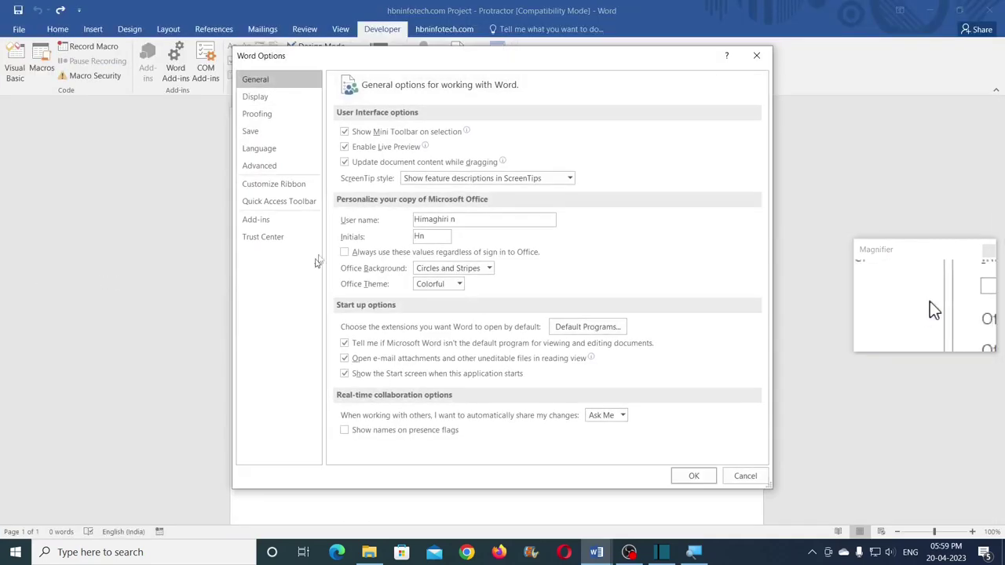
left_click(271, 186)
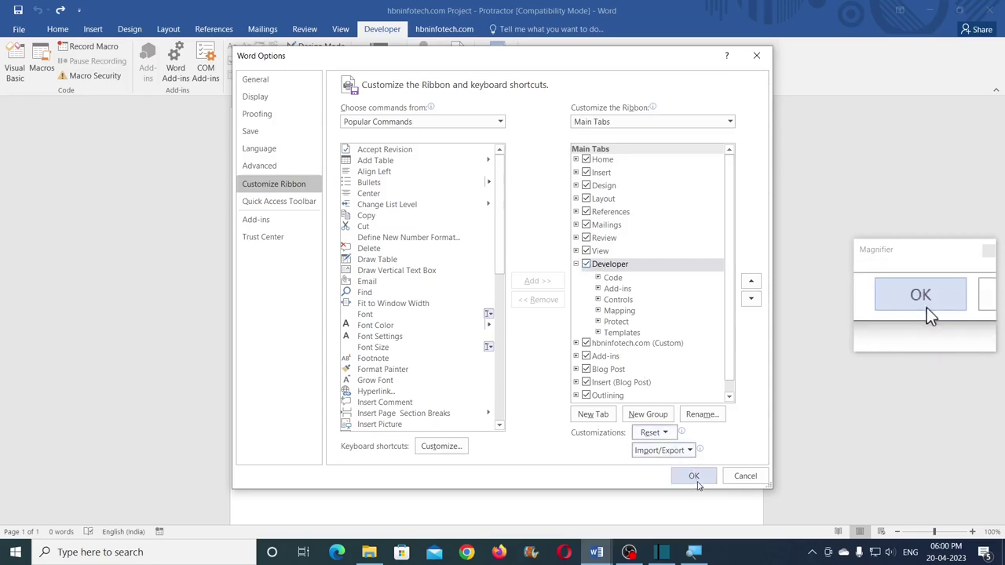
left_click(745, 476)
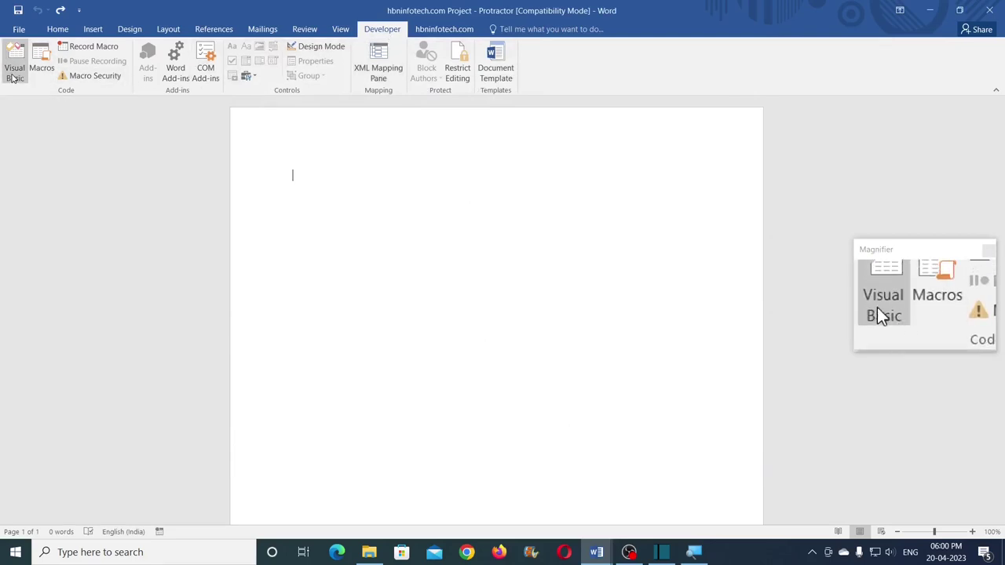
- Insert a new module in the Protractor document's Visual Basic project and paste the copied macro code into it
left_click(13, 77)
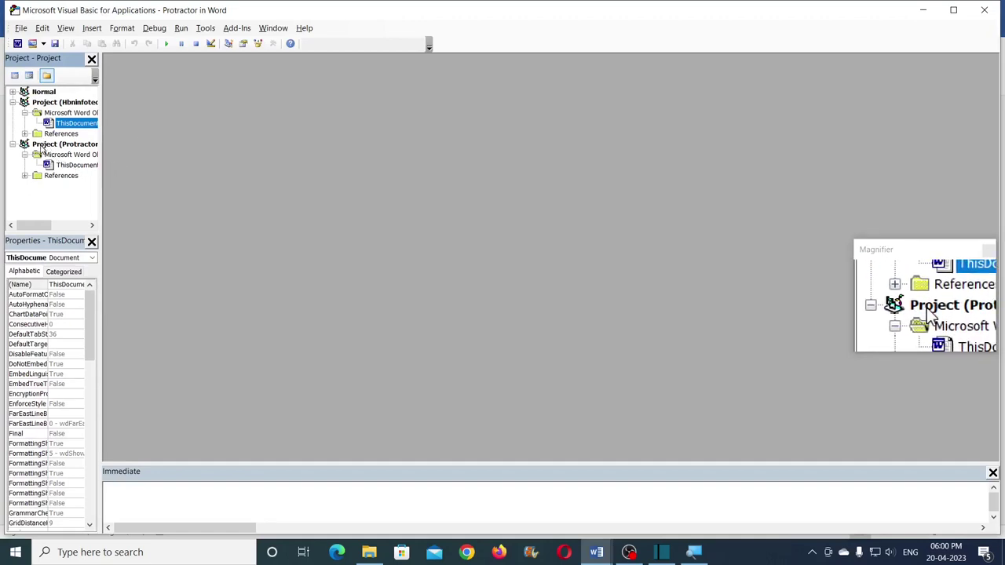
left_click(43, 145)
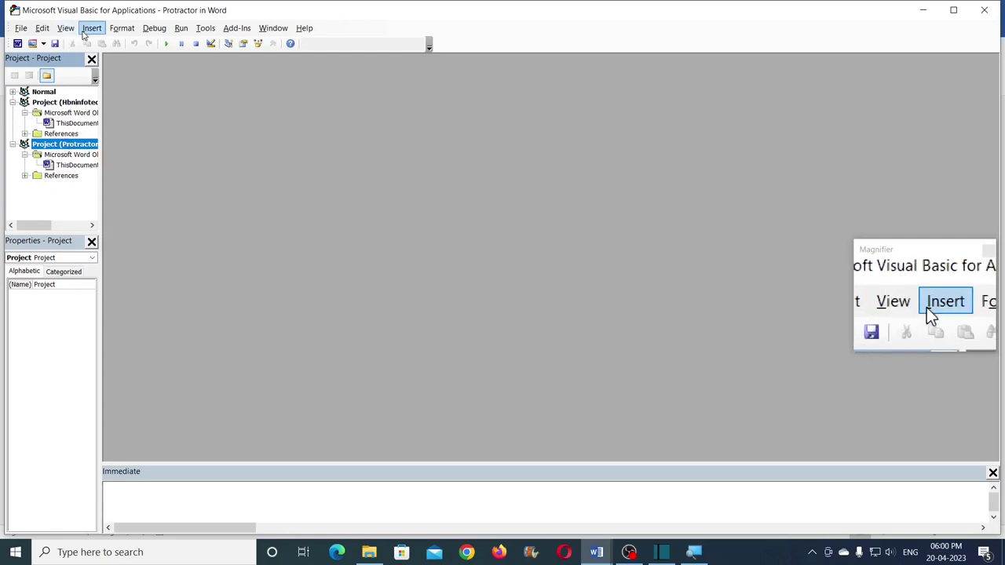
left_click(91, 32)
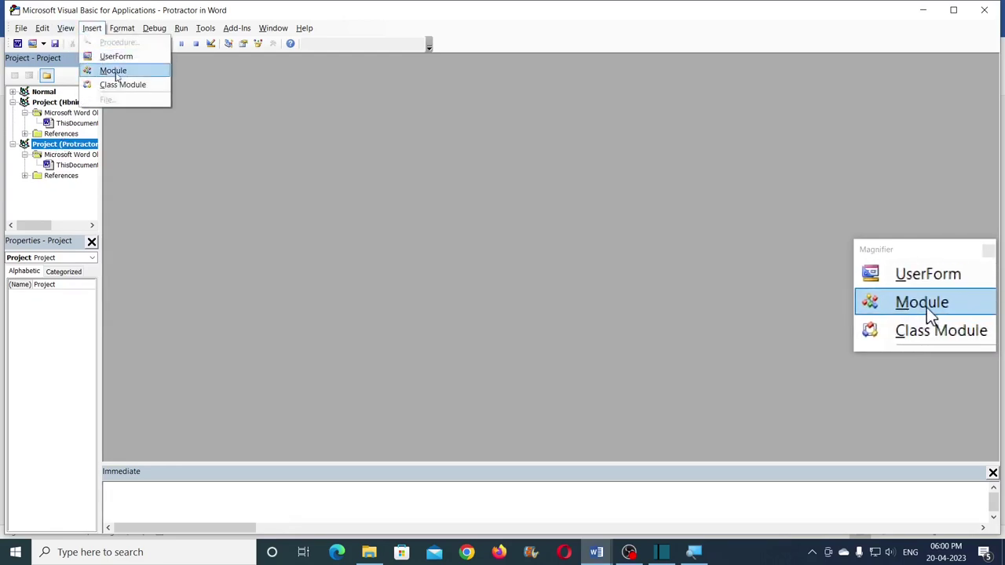
left_click(118, 71)
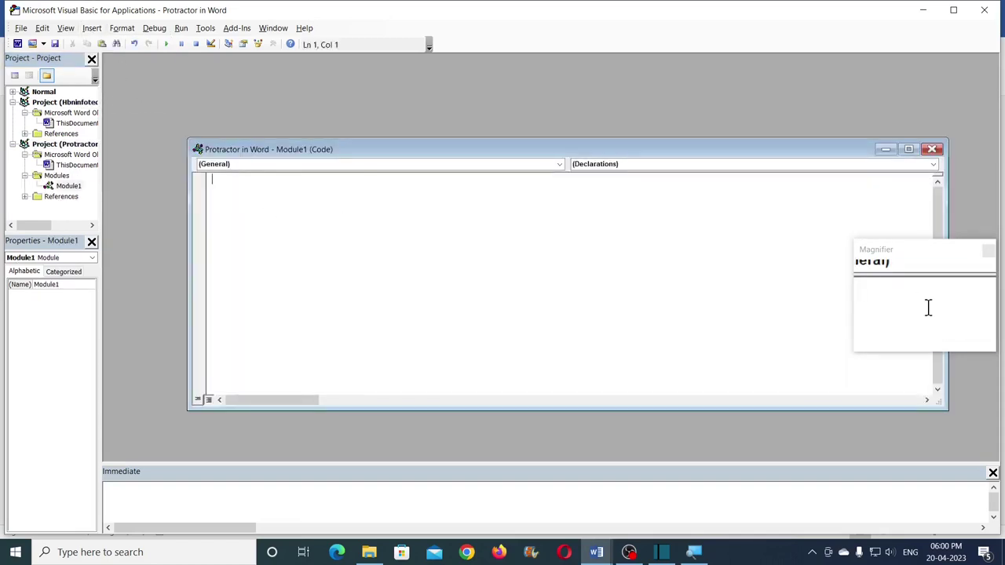
right_click(248, 189)
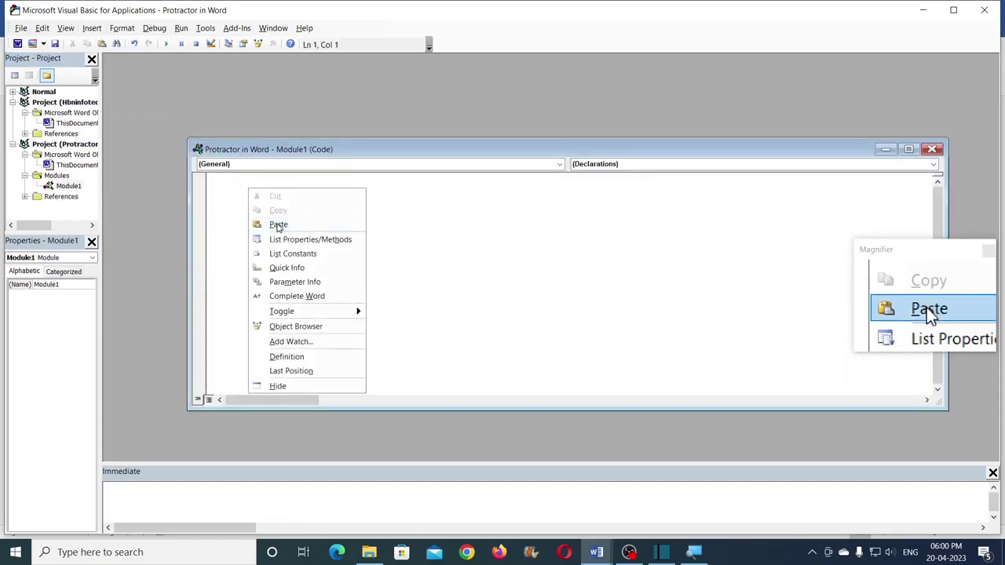
left_click(278, 226)
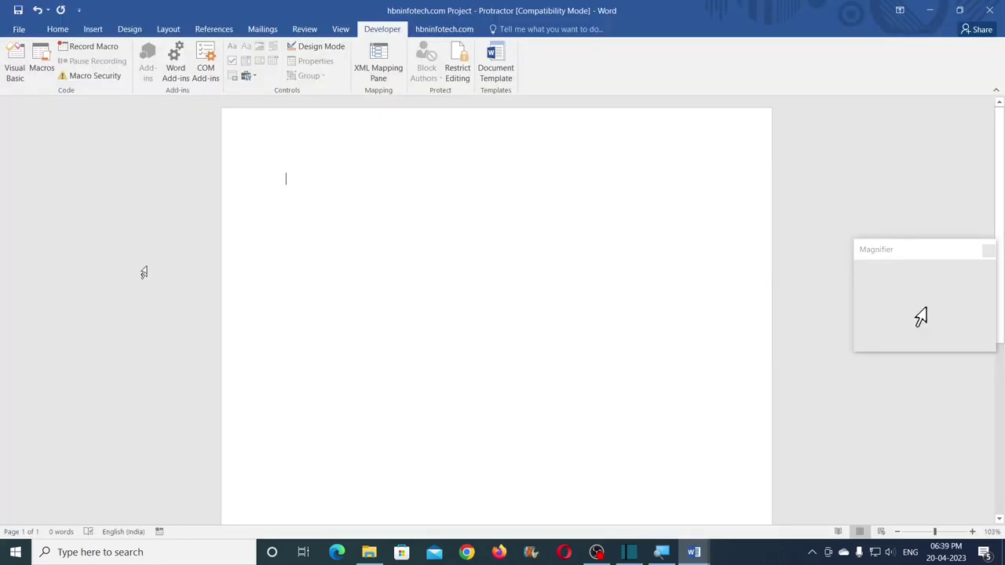
- Draw a straight horizontal line about 10.3 cm long near the upper part of the blank page
left_click(94, 29)
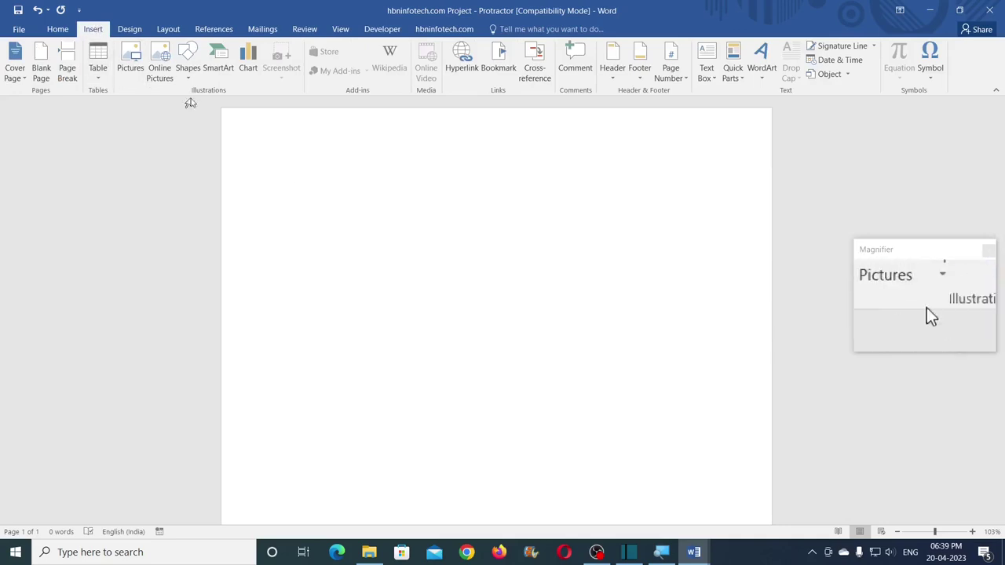
left_click(189, 79)
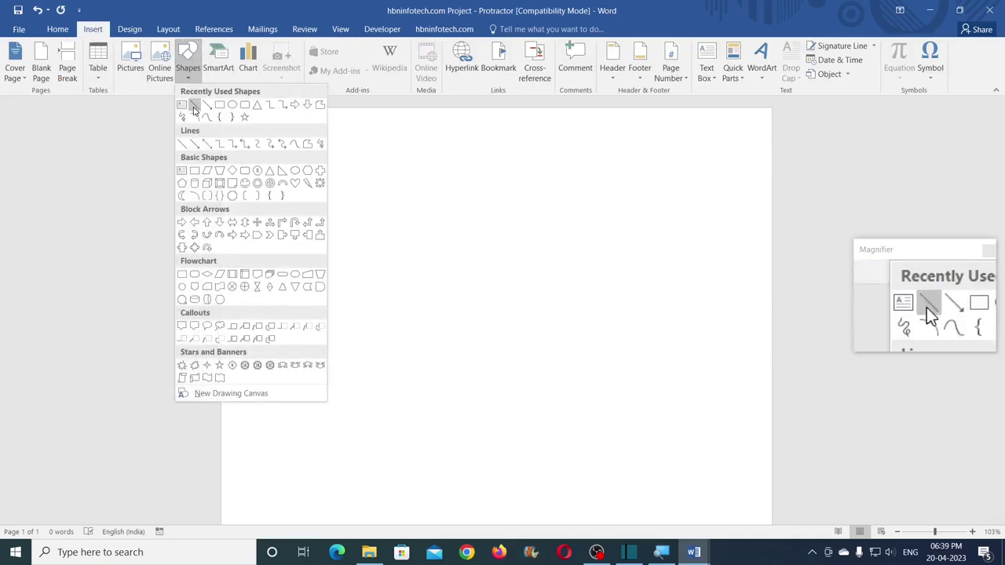
left_click(194, 104)
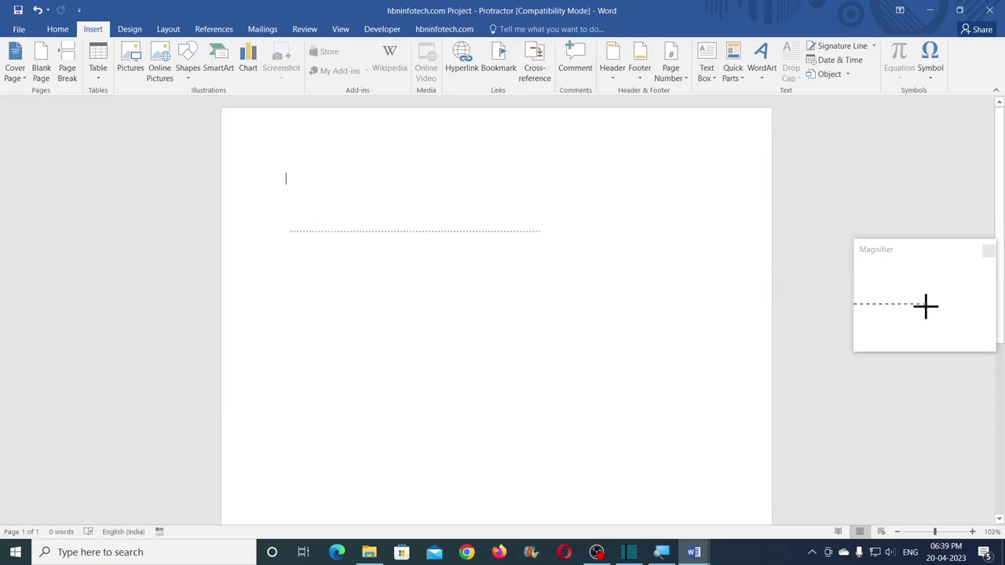
left_click_drag(290, 231, 553, 231)
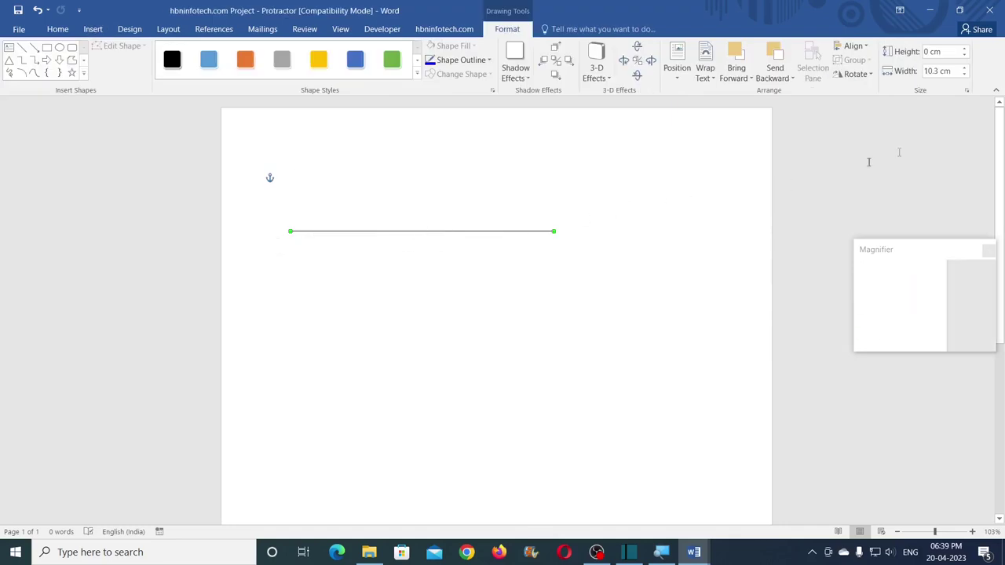
- Set the line's width to 12 cm and move the line slightly lower on the page
left_click(951, 71)
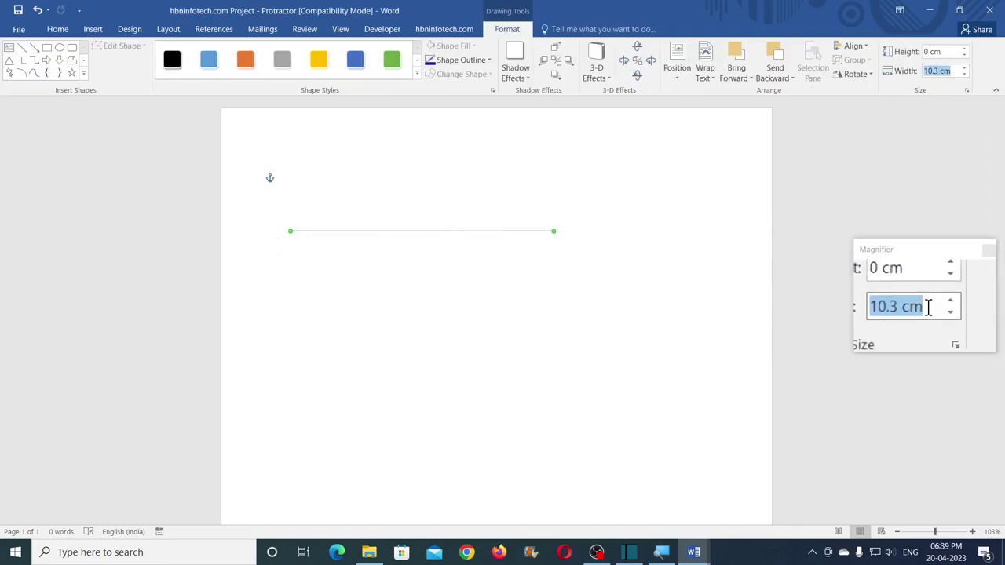
type("12")
key("Return")
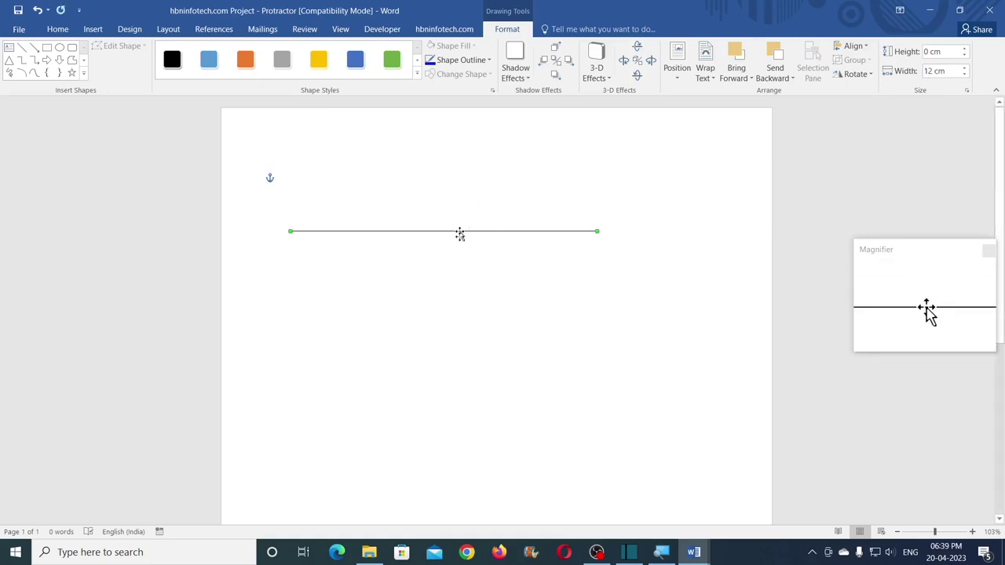
left_click_drag(470, 299, 470, 299)
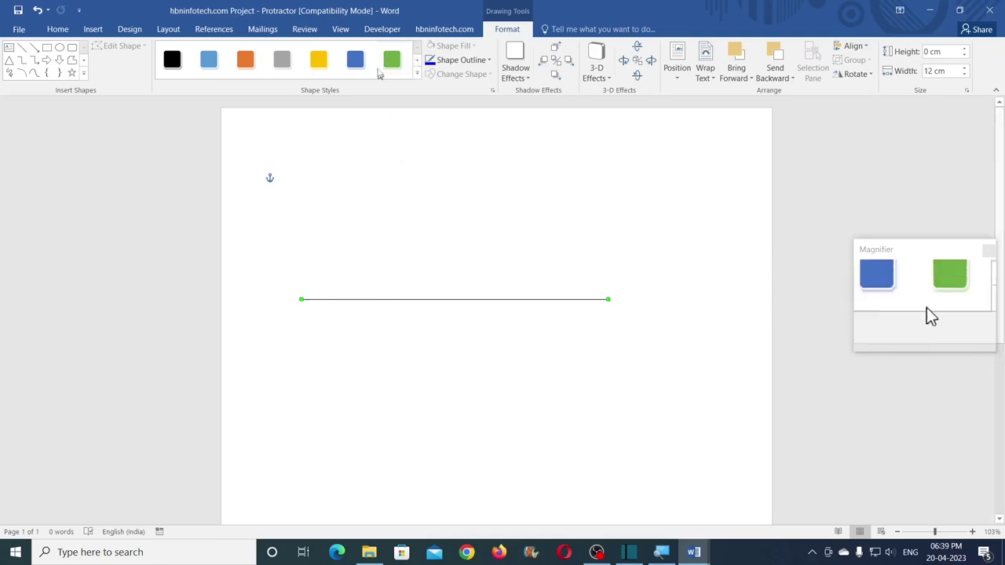
- Run the Protractor180 macro on the selected line
left_click(384, 31)
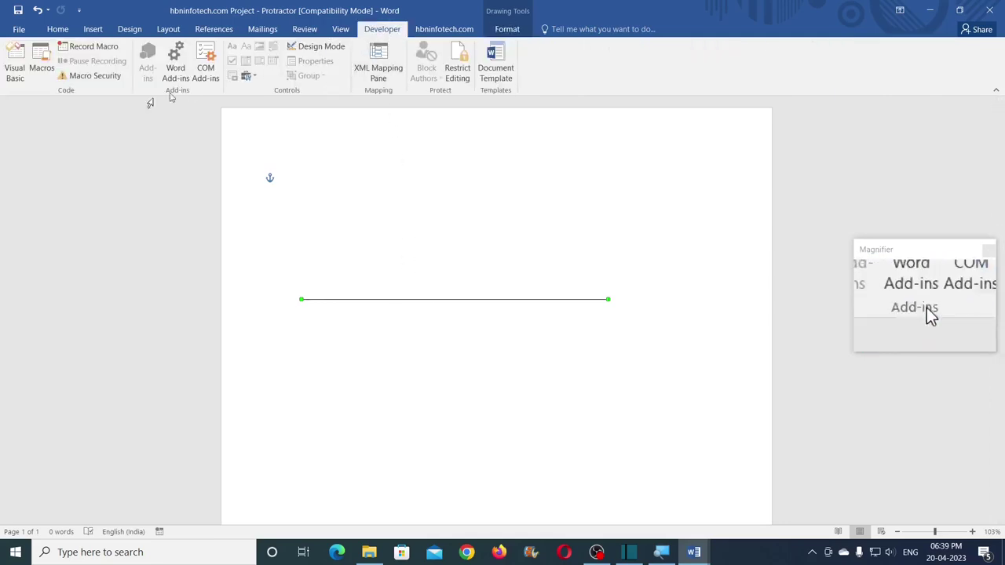
left_click(43, 67)
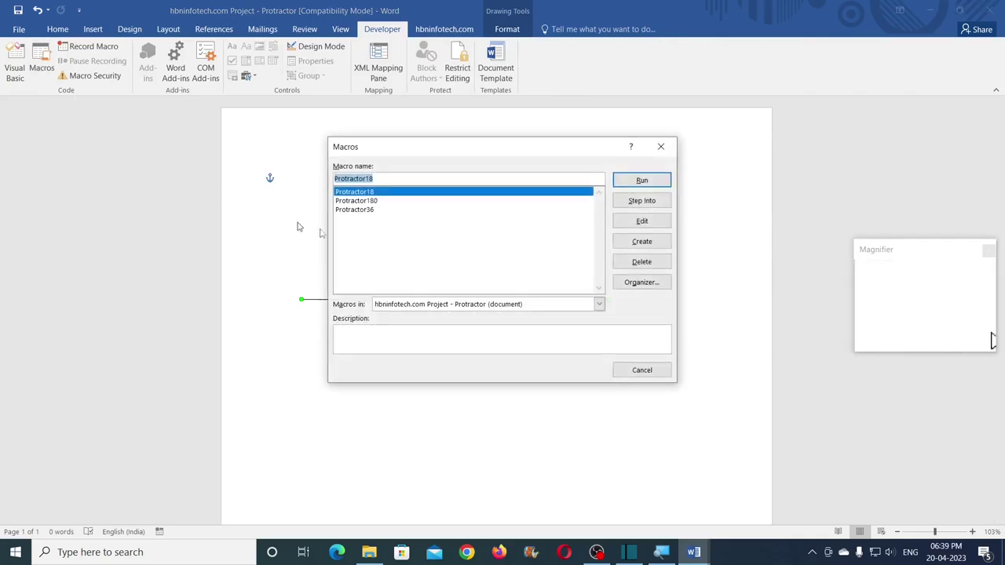
left_click(352, 201)
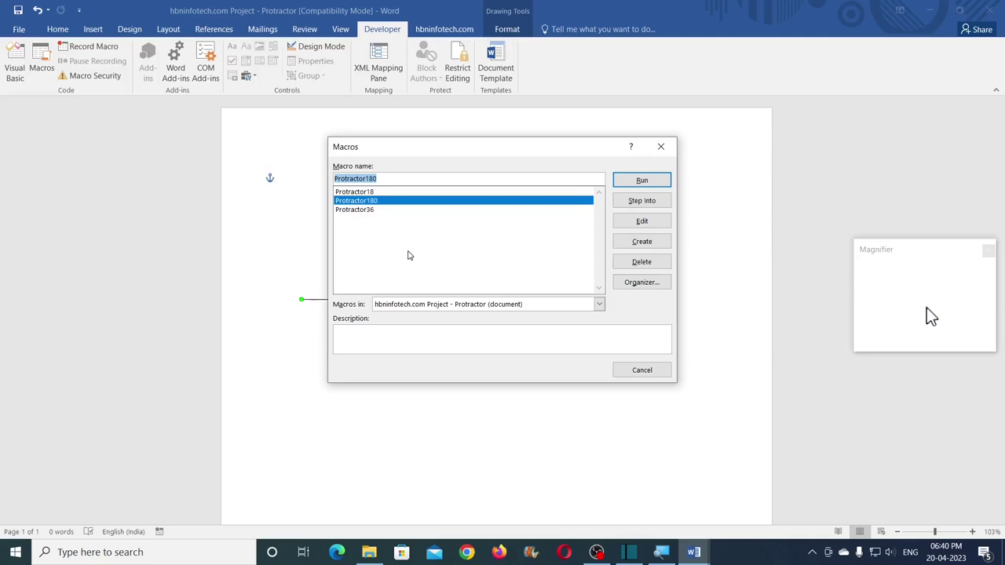
left_click(649, 181)
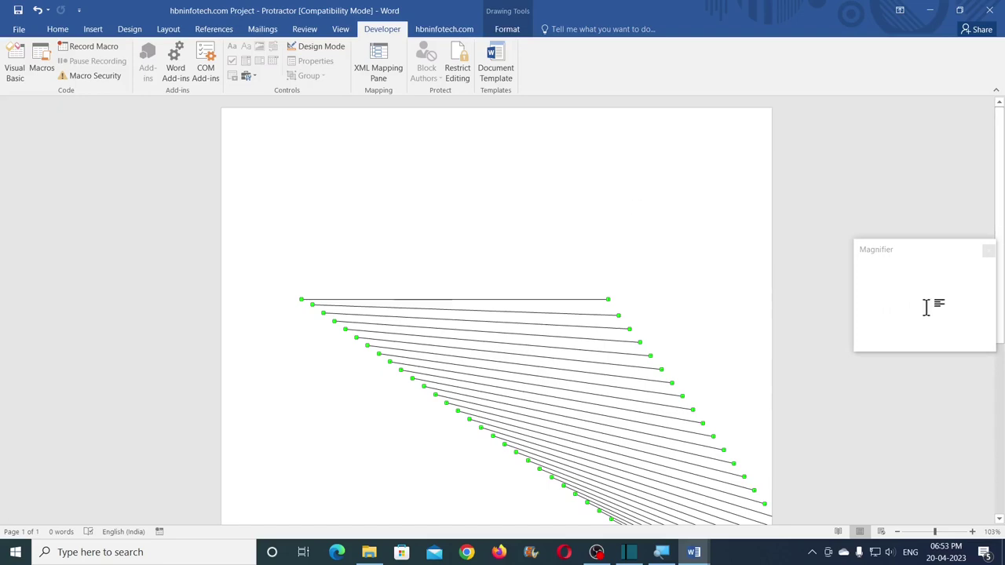
- Align the selected lines to each other with Align Middle and group them into one object
scroll(926, 306, "down", 3)
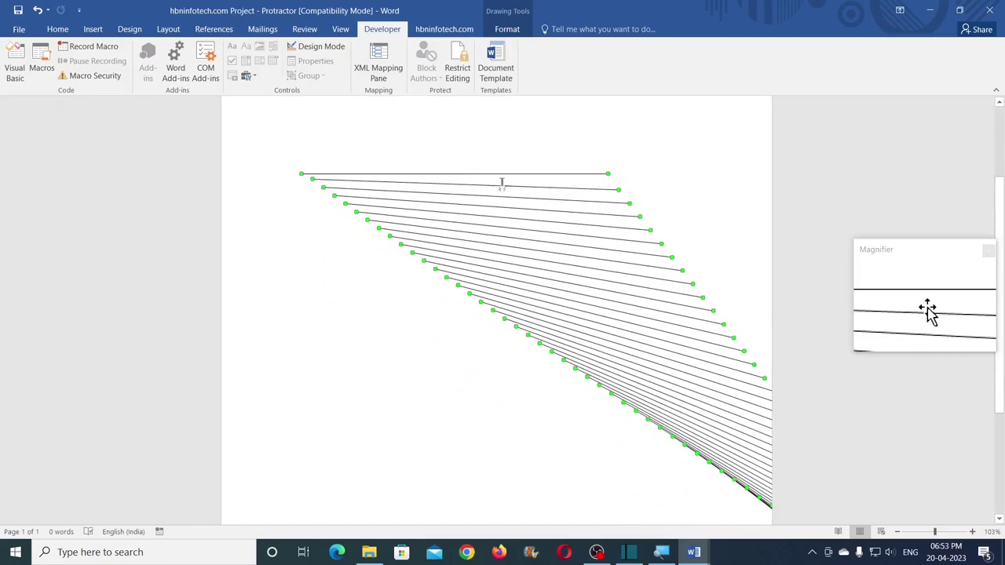
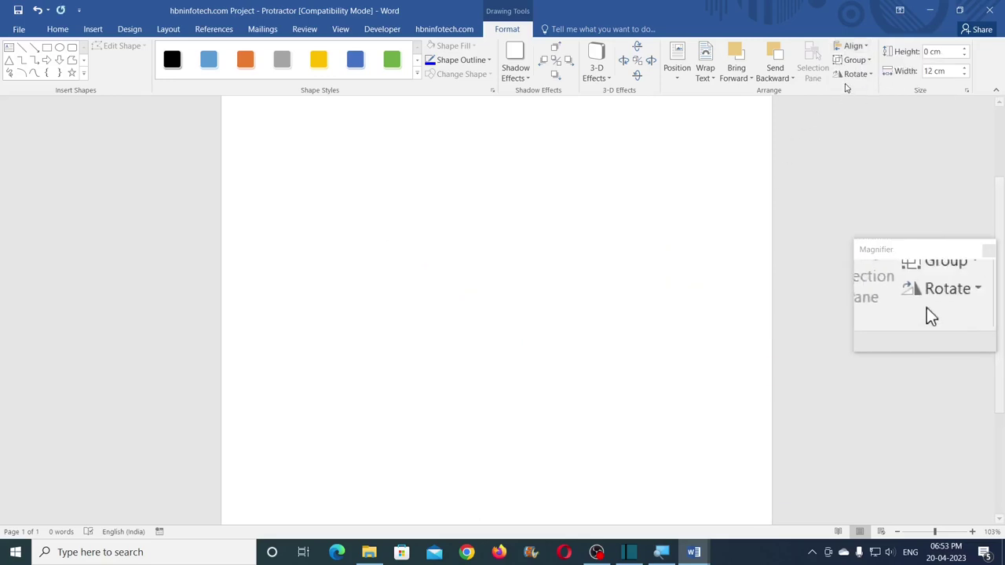
left_click(853, 46)
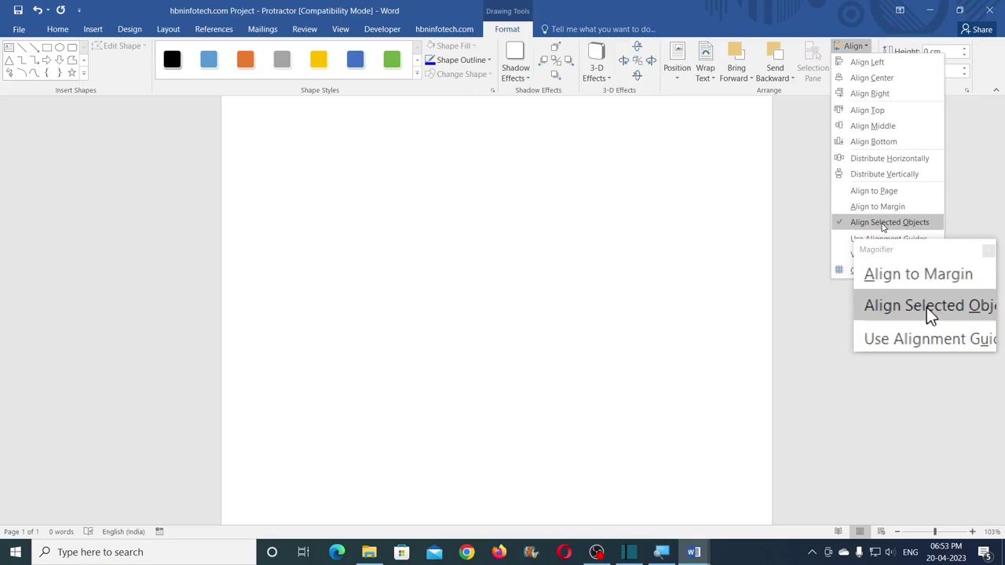
left_click(873, 126)
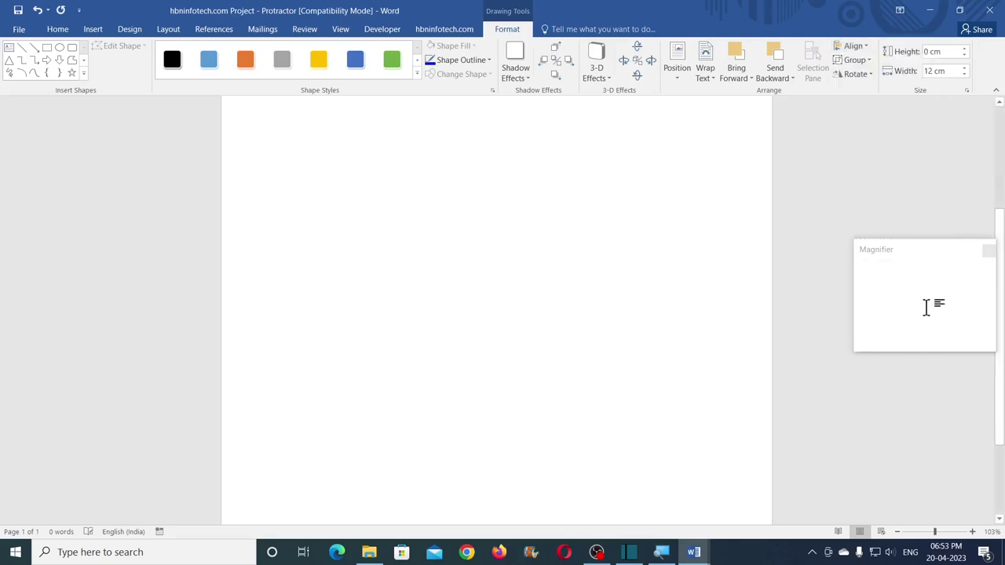
scroll(638, 226, "up", 2)
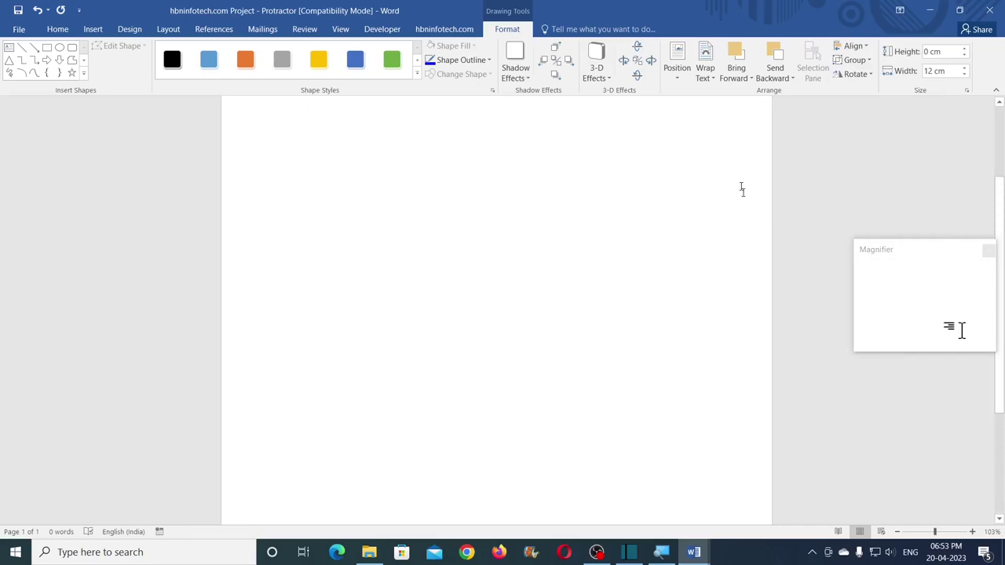
scroll(928, 307, "up", 2)
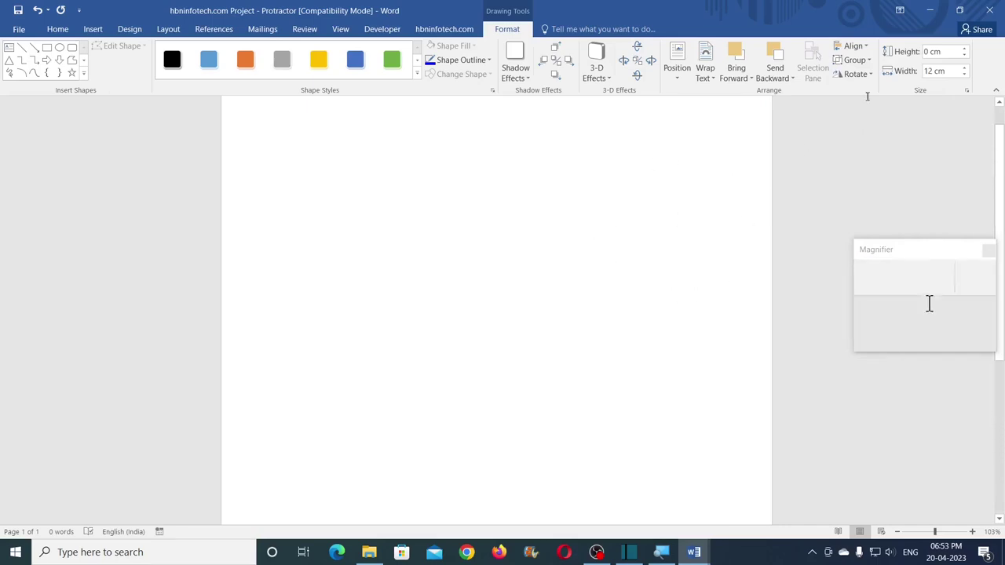
left_click(867, 64)
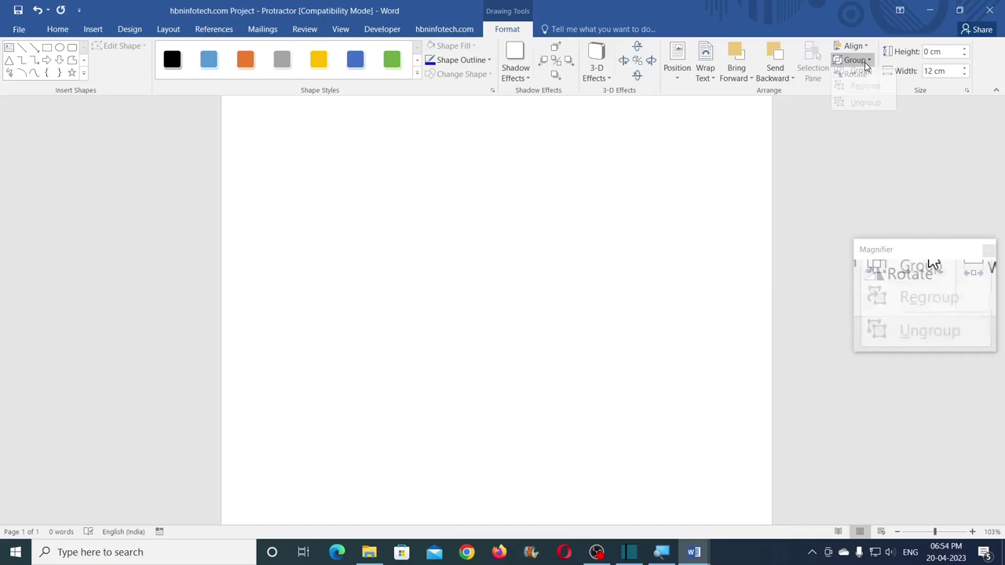
left_click(867, 79)
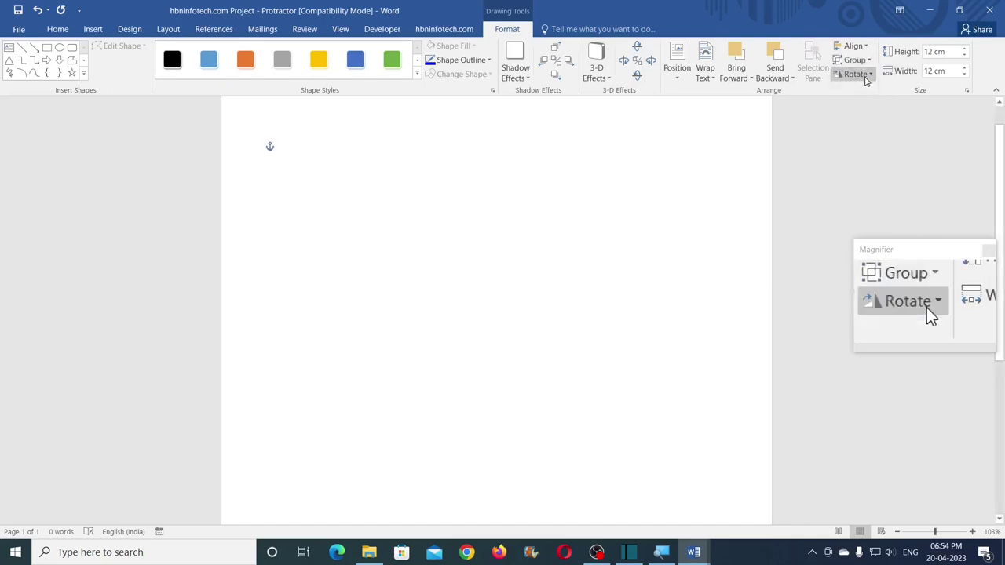
- Position the grouped lines relative to the page margins using Align Center and Align Middle
left_click(863, 49)
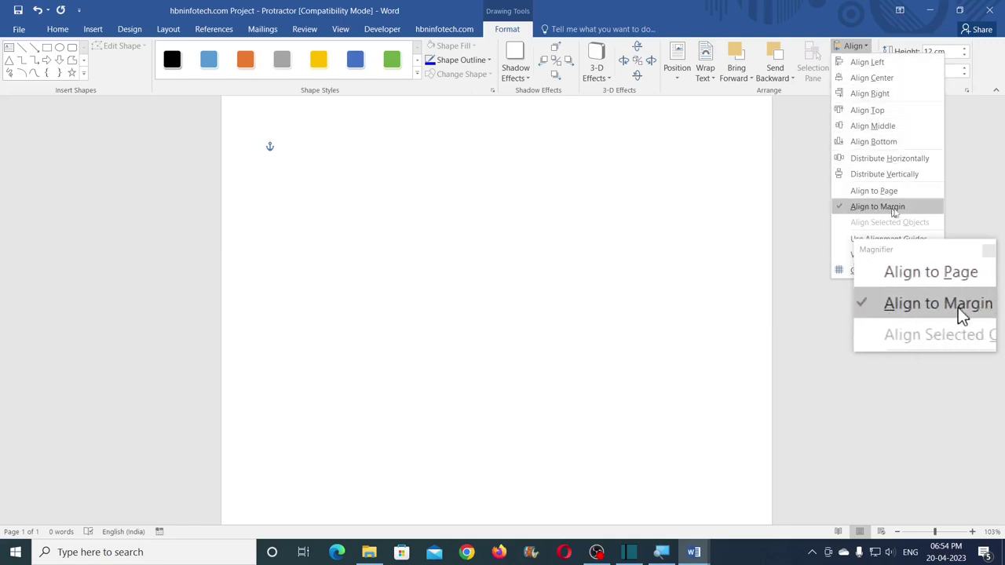
left_click(885, 79)
scroll(660, 168, "down", 1)
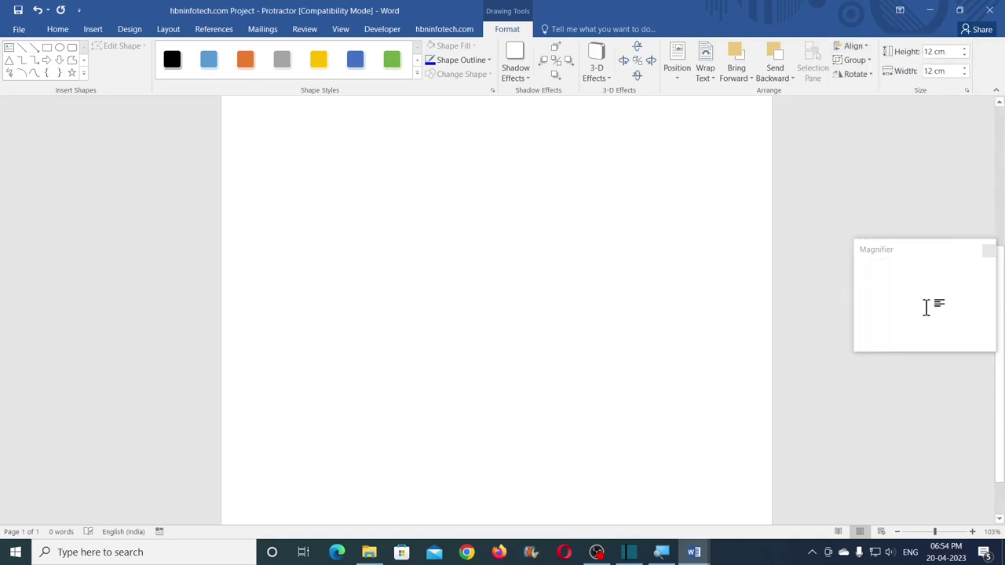
left_click(862, 47)
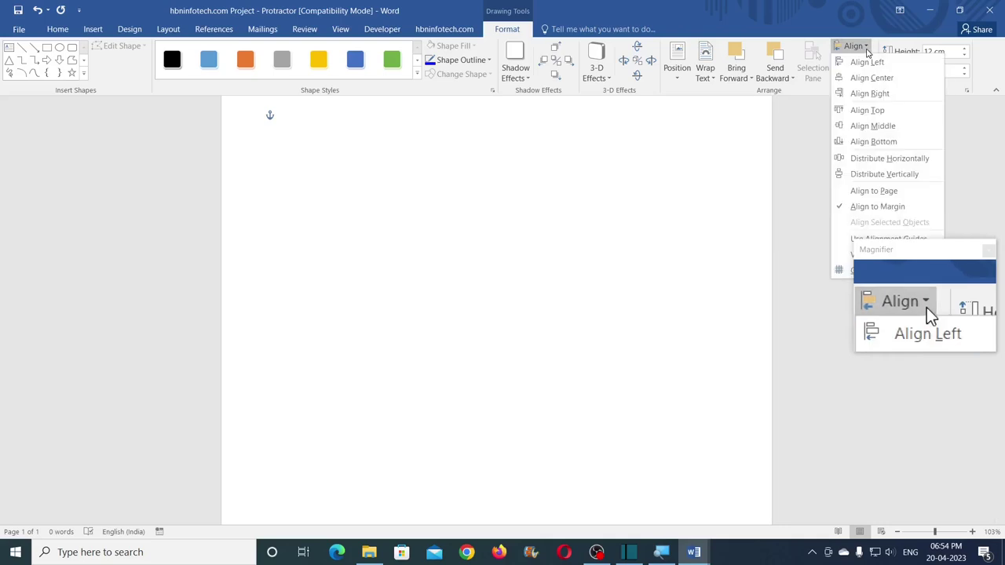
left_click(886, 126)
scroll(599, 222, "down", 4)
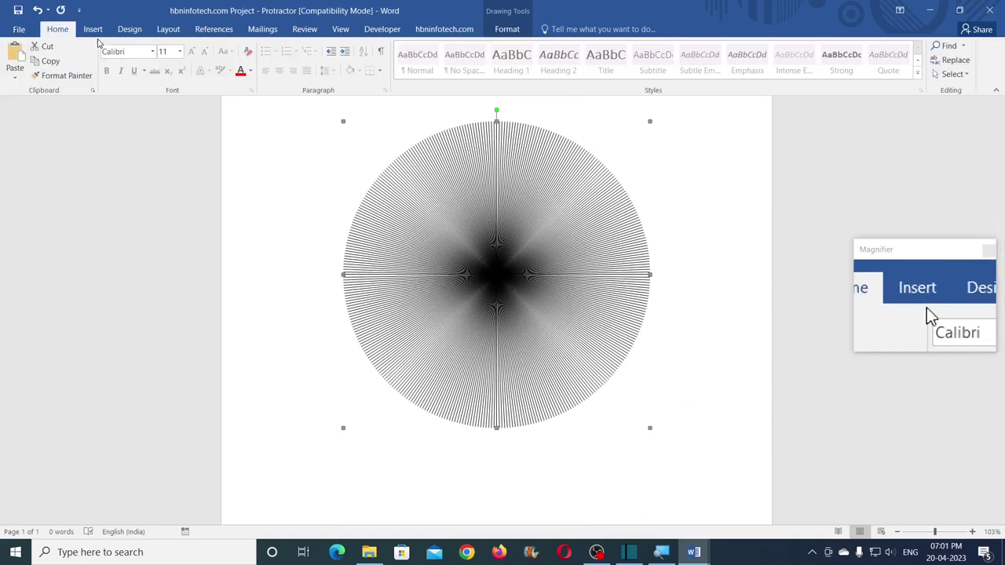
- Draw a circle about 5.96 cm in diameter over the centre of the radial line group
left_click(93, 31)
left_click(189, 77)
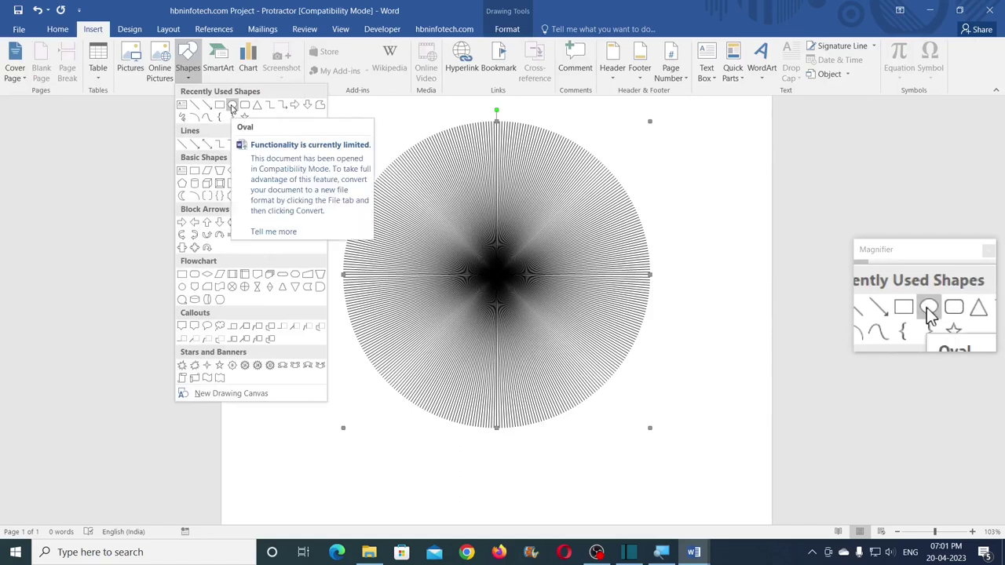
left_click(232, 105)
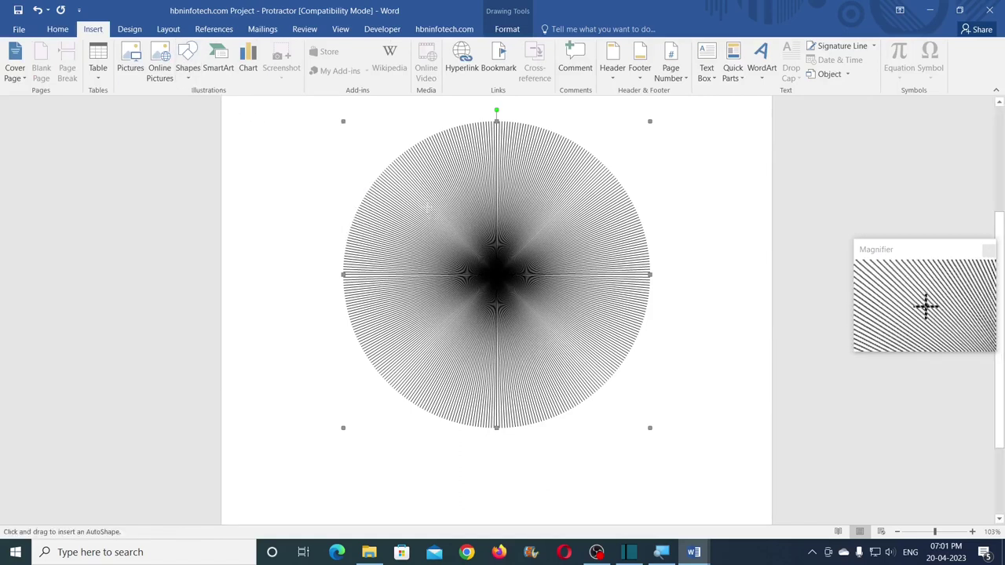
left_click_drag(422, 199, 578, 355)
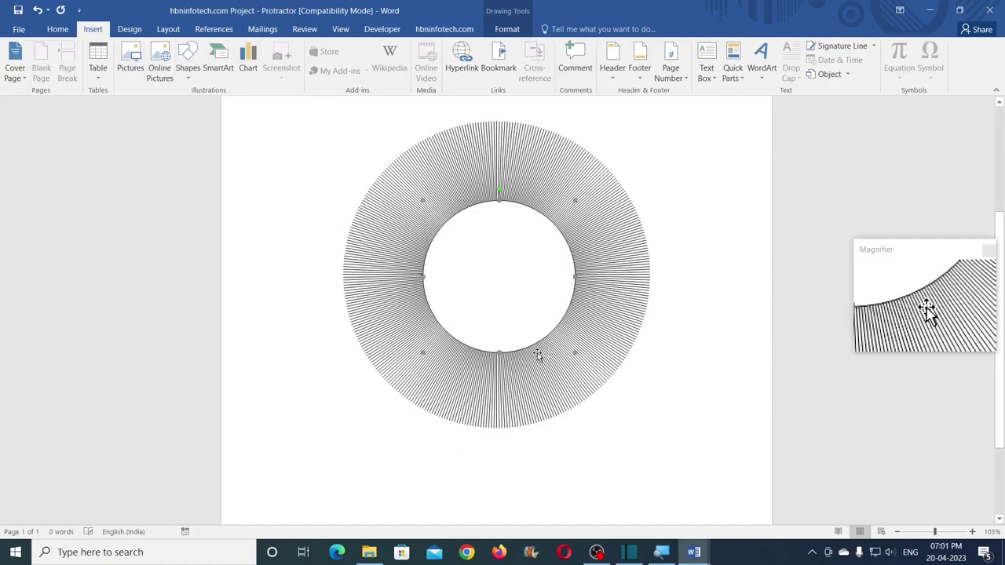
- Resize the circle over the radial lines to 11.3 cm high and 11.3 cm wide, and remove its outline
left_click(947, 52)
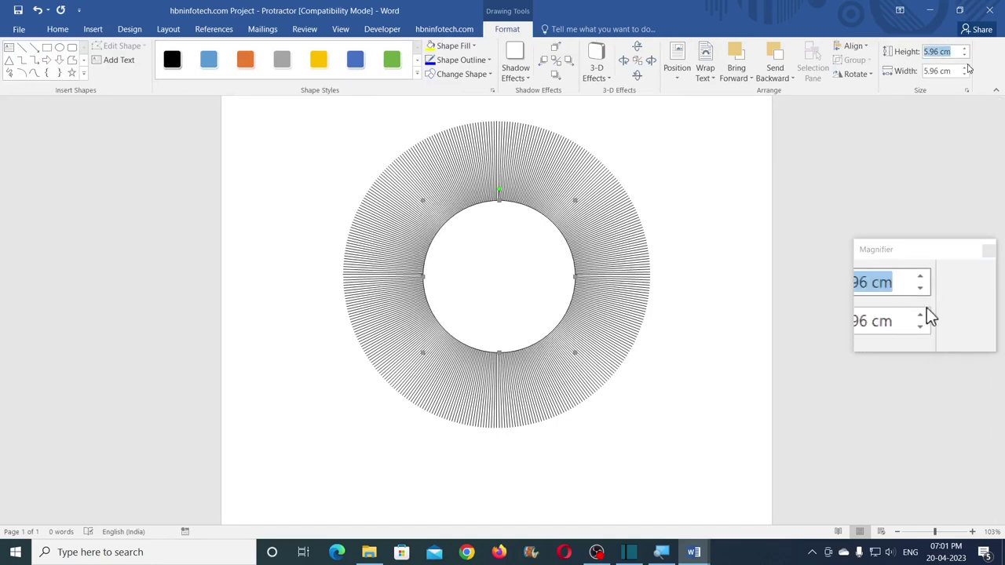
type("11.3")
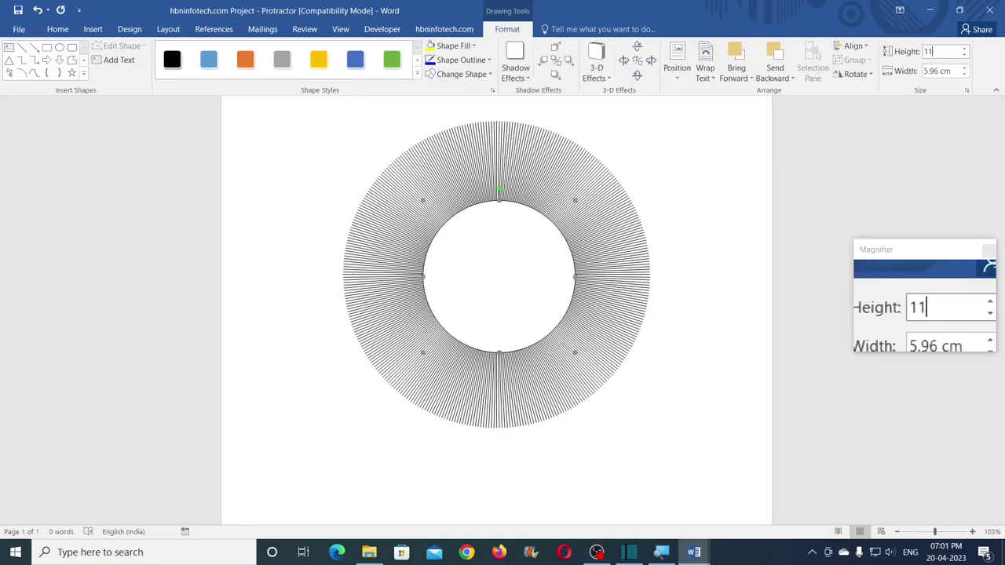
left_click(945, 72)
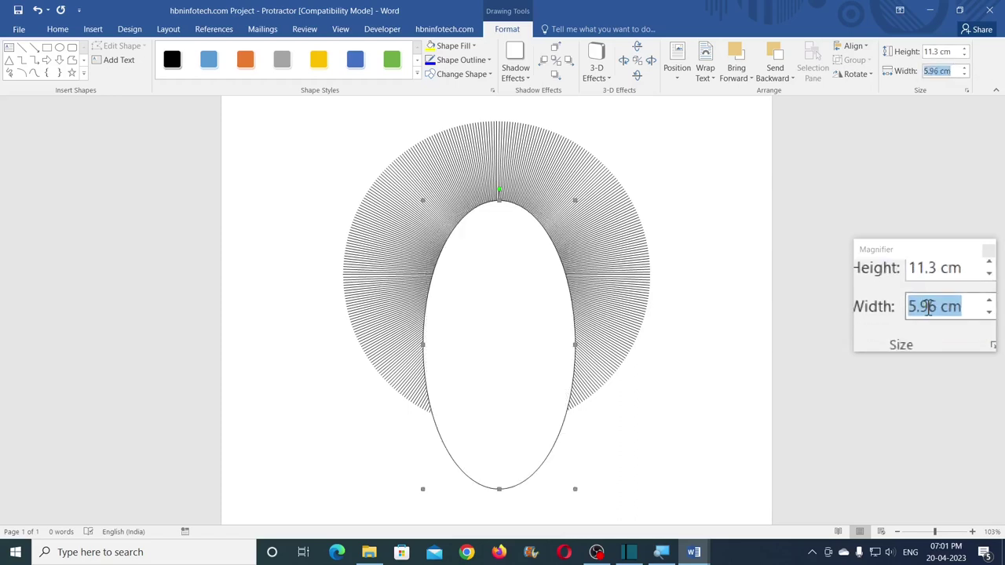
type("11")
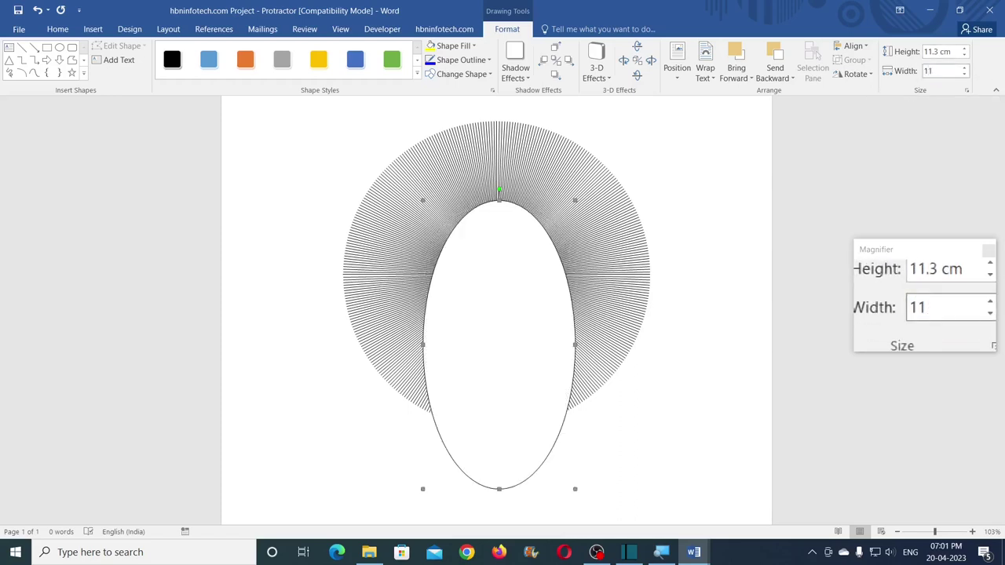
type(".3")
key("Return")
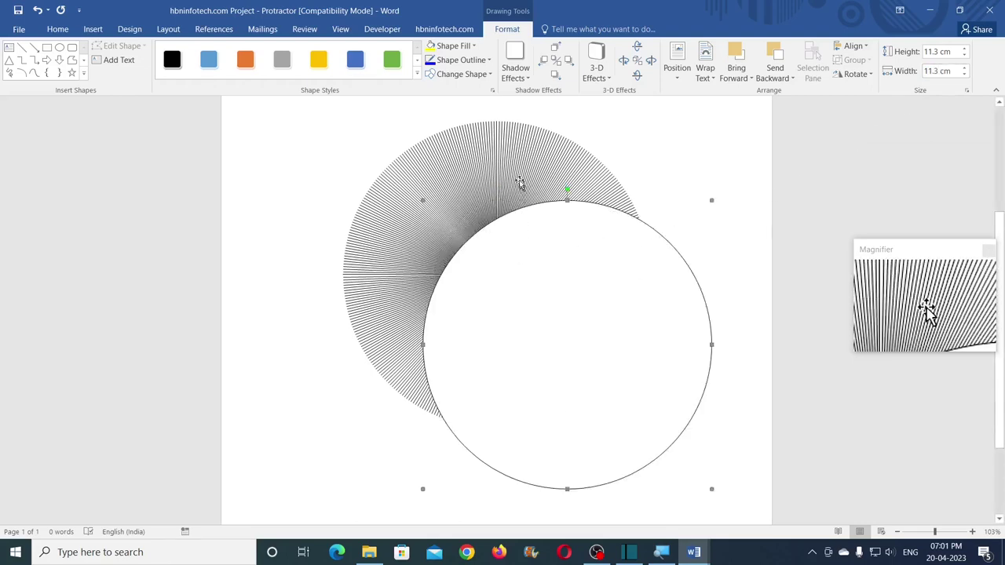
left_click(468, 65)
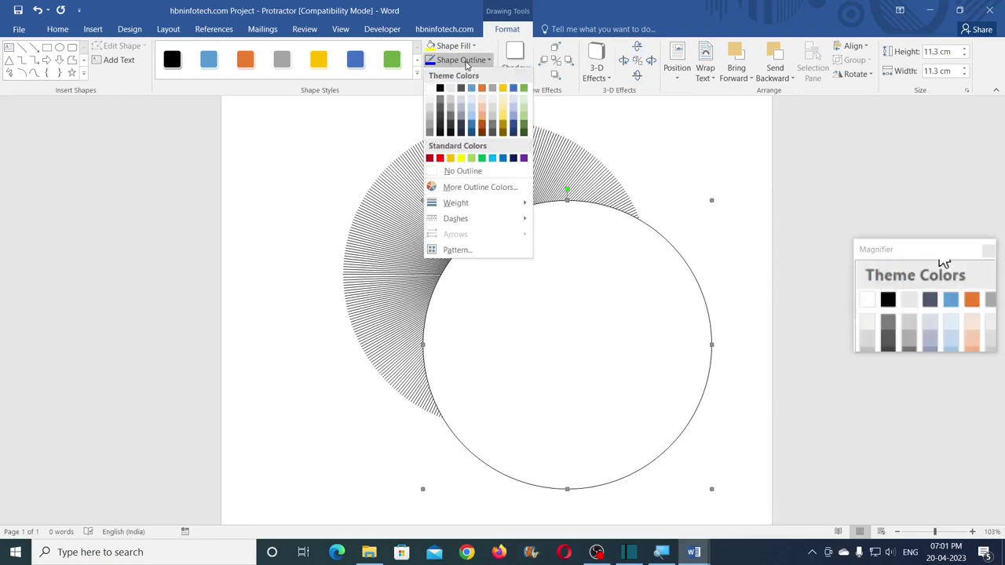
left_click(462, 172)
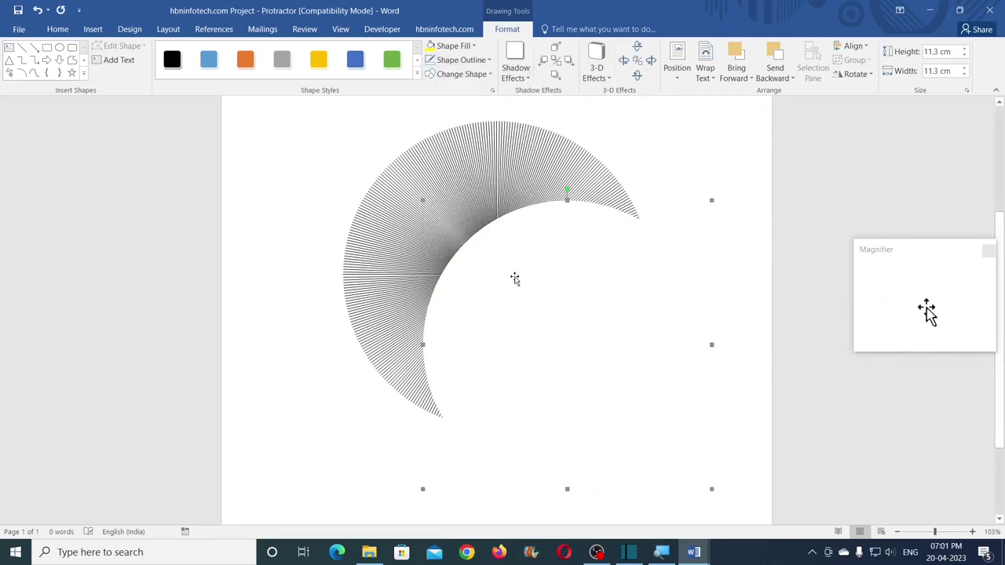
- Align the circle and the radial line group to each other with Align Center and Align Middle, and group them into one object
left_click(449, 150, "shift")
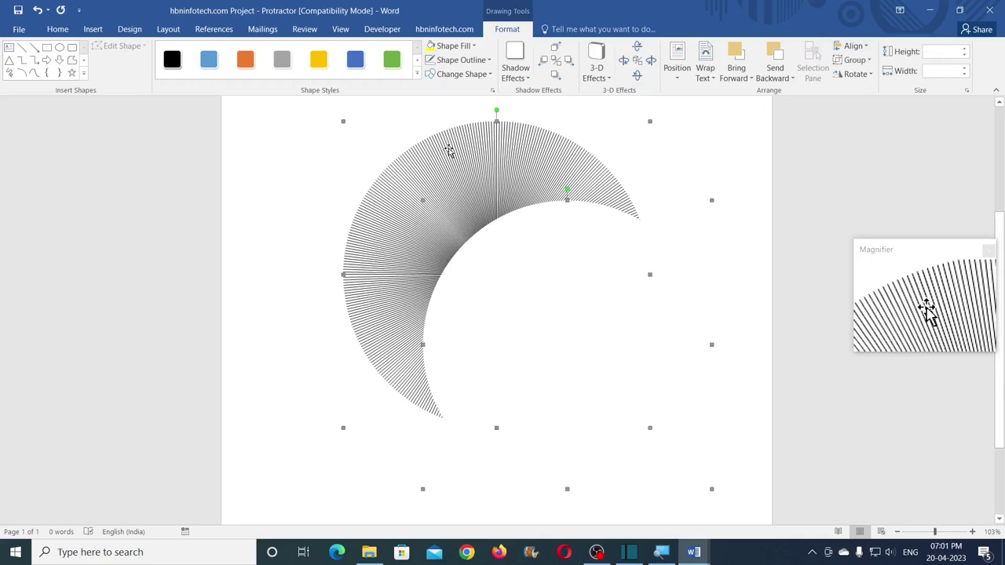
left_click(854, 46)
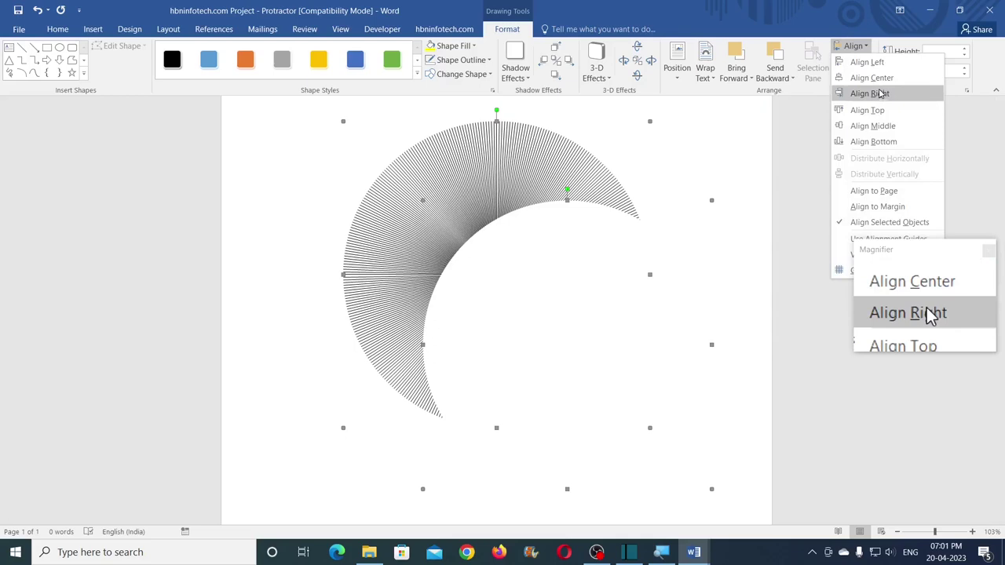
left_click(873, 78)
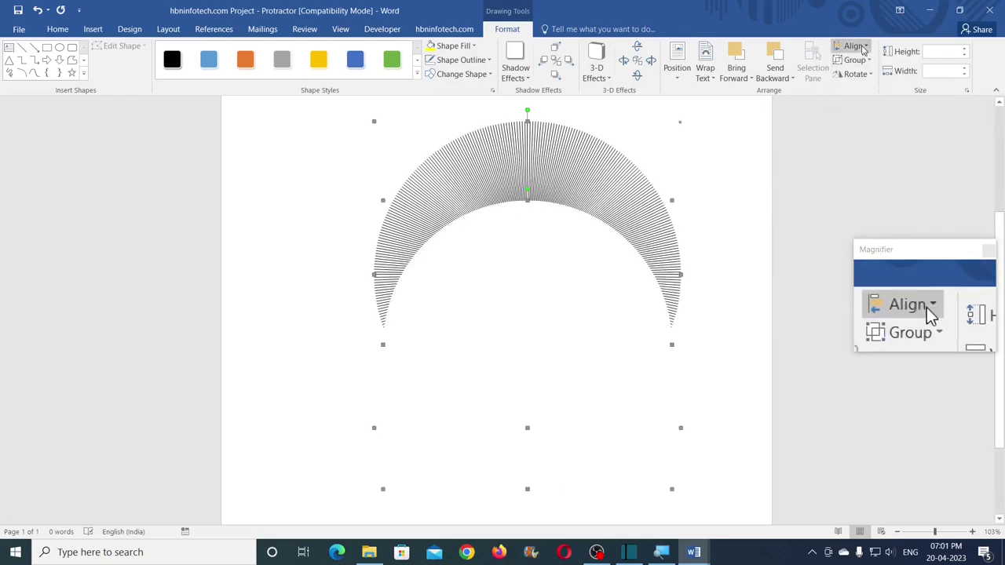
left_click(860, 46)
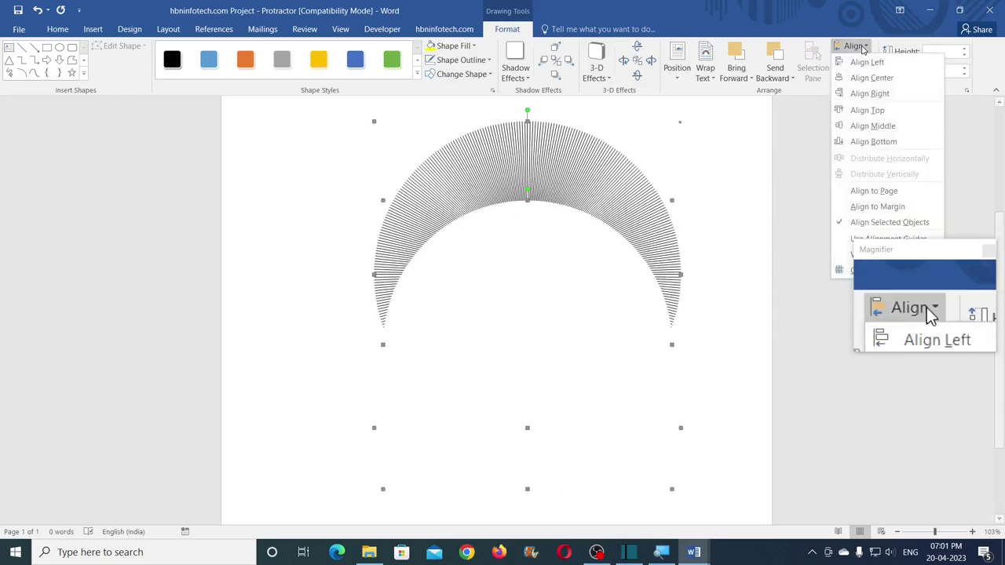
left_click(873, 126)
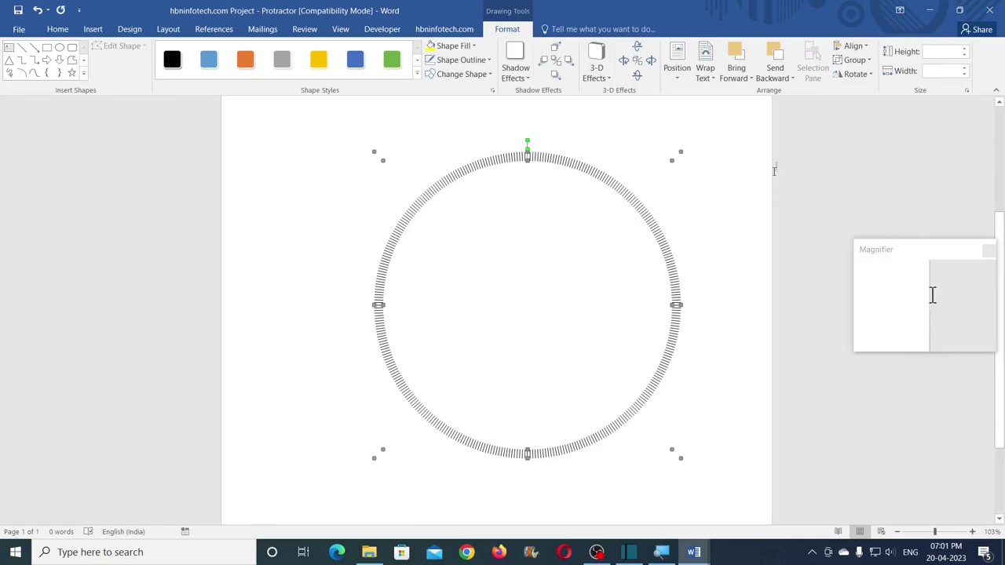
left_click(862, 62)
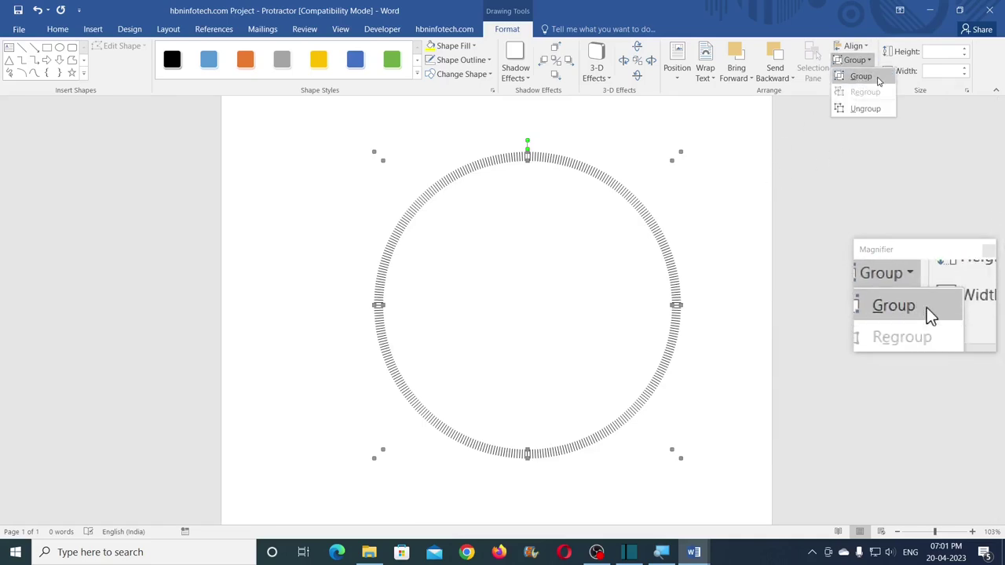
left_click(864, 77)
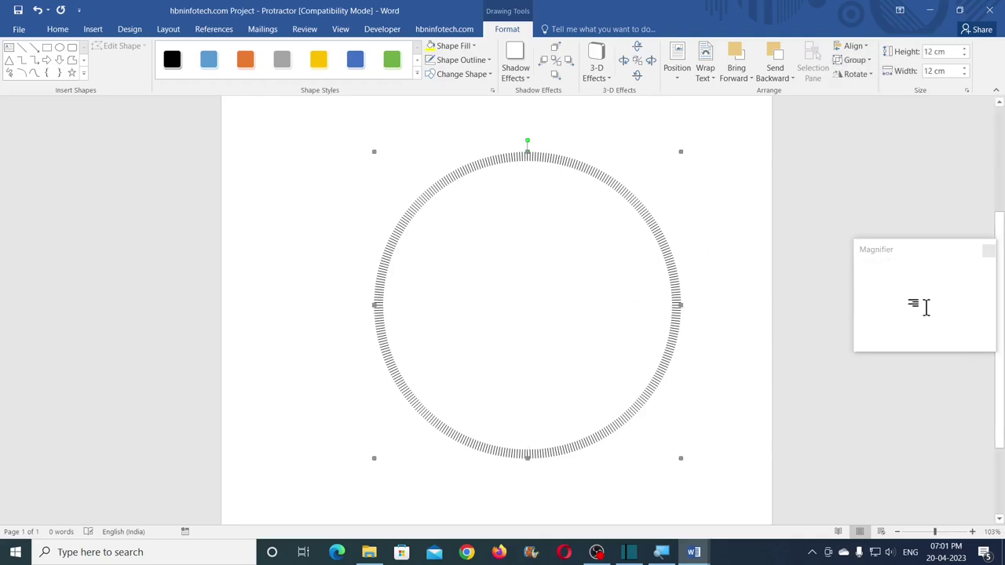
left_click(703, 242)
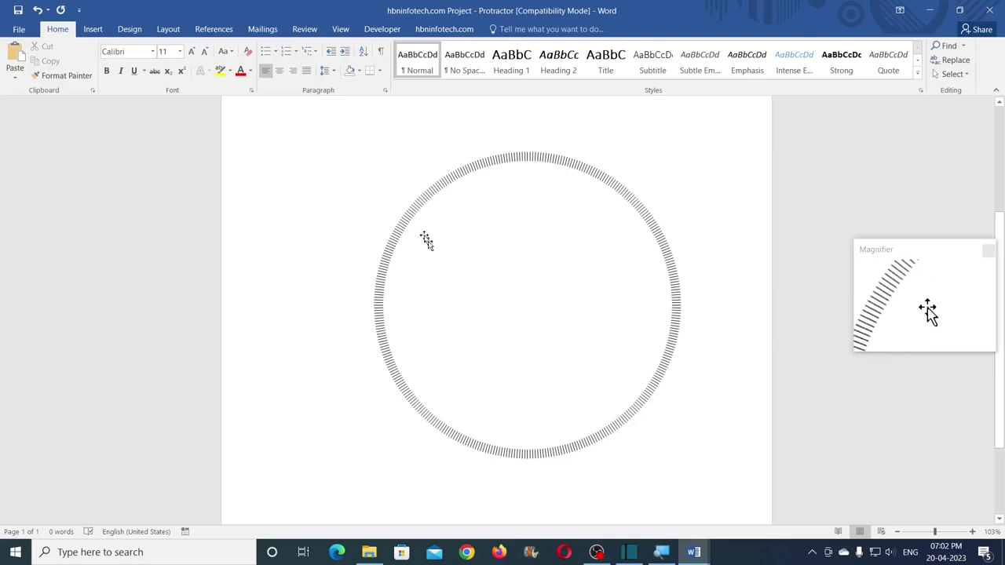
- View the finished protractor in the Protractor in Word document and return to the hbninfotech.com Project - Protractor document
mouse_move(692, 554)
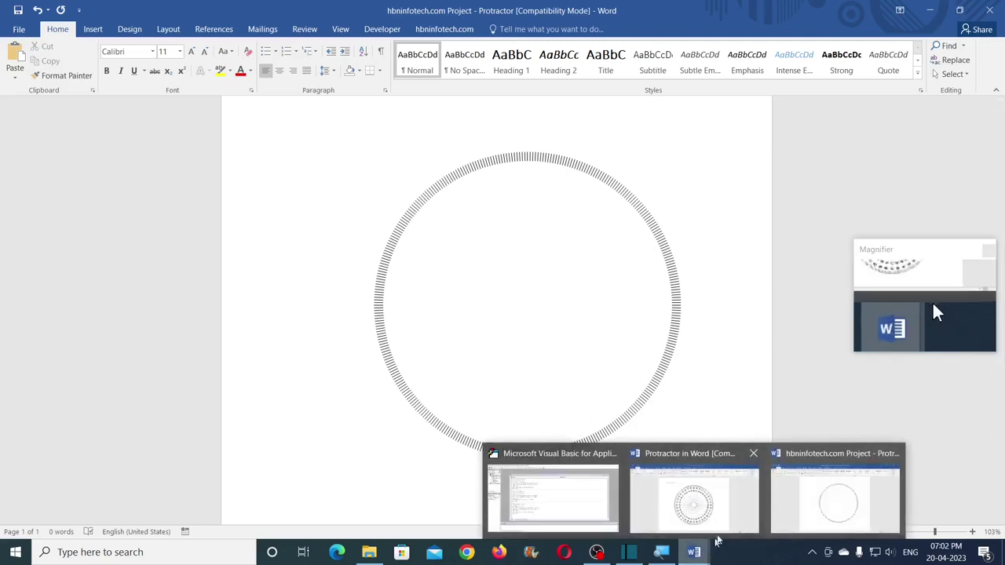
left_click(694, 494)
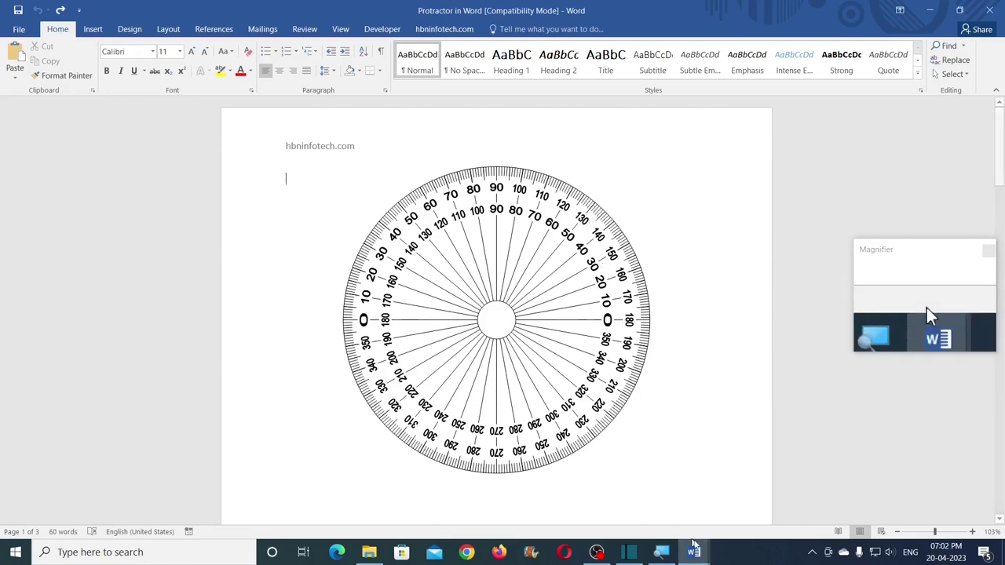
mouse_move(694, 552)
left_click(802, 515)
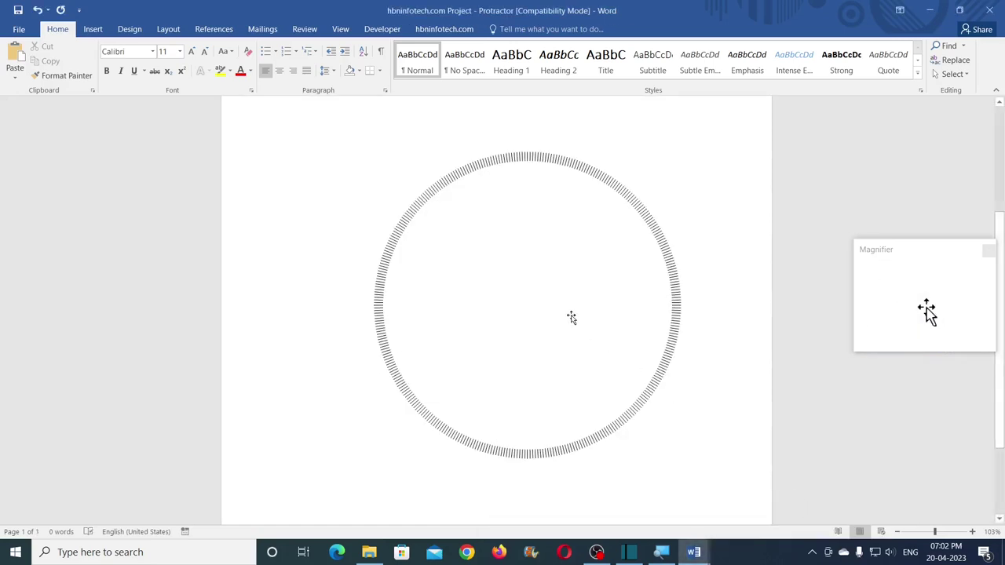
- Cut the grouped degree ring, paste it into a new blank document, and reposition it closer to the page's centre
left_click(482, 206)
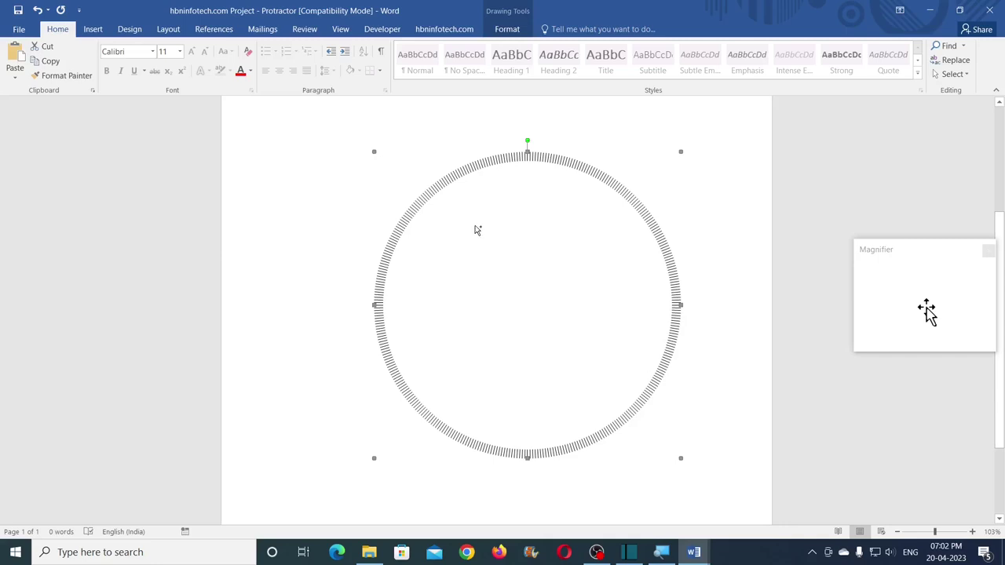
key("Delete")
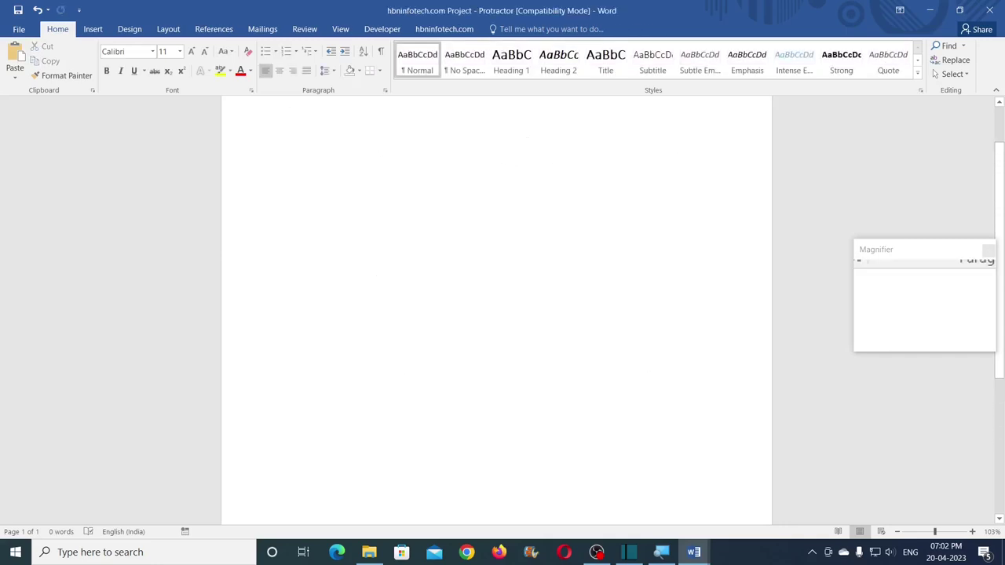
key("ctrl+n")
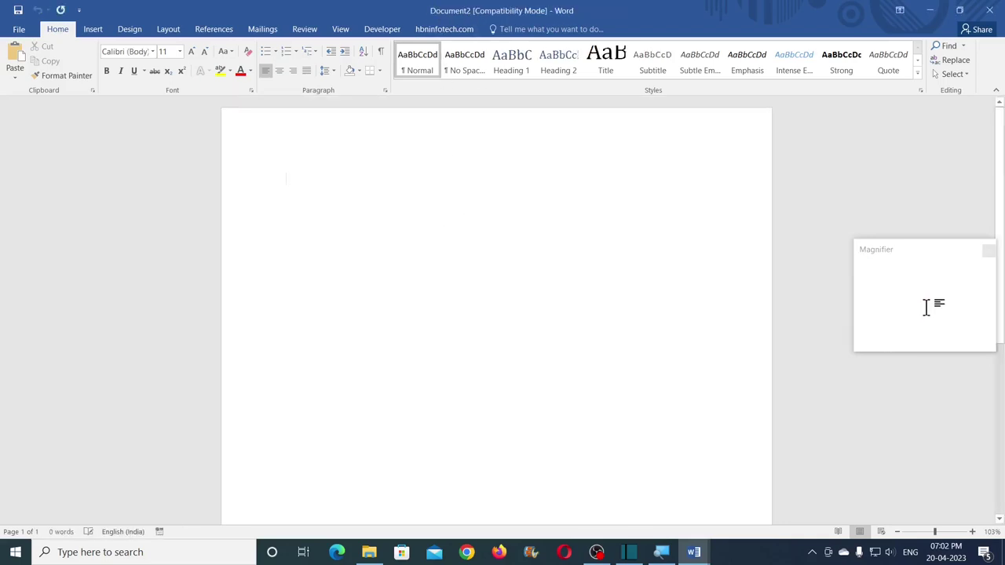
key("ctrl+v")
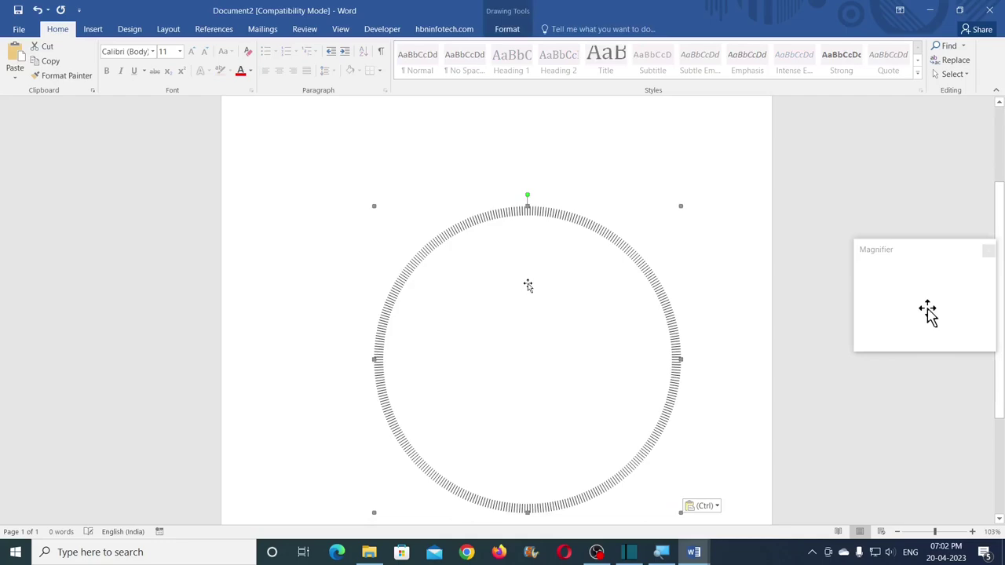
scroll(505, 354, "down", 3)
left_click_drag(505, 354, 471, 281)
left_click(662, 238)
scroll(651, 243, "up", 2)
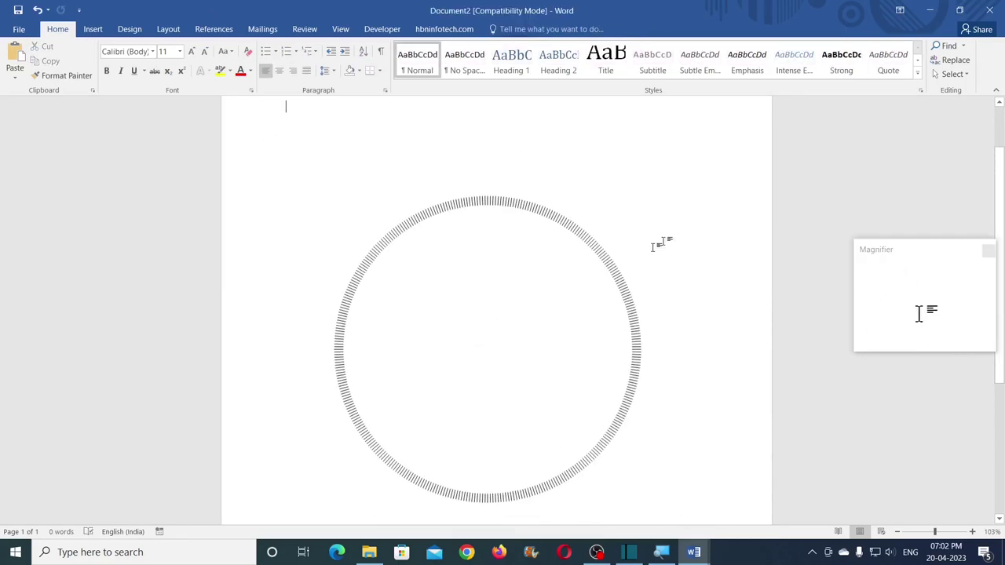
- Draw a horizontal line about 10.16 cm long on the empty page of the hbninfotech.com Project - Protractor document
mouse_move(708, 552)
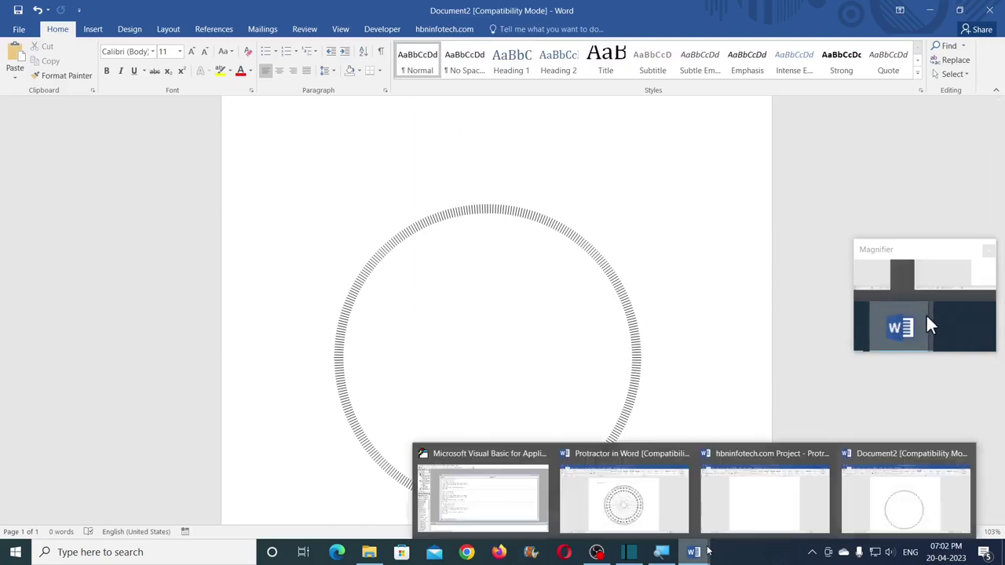
left_click(742, 506)
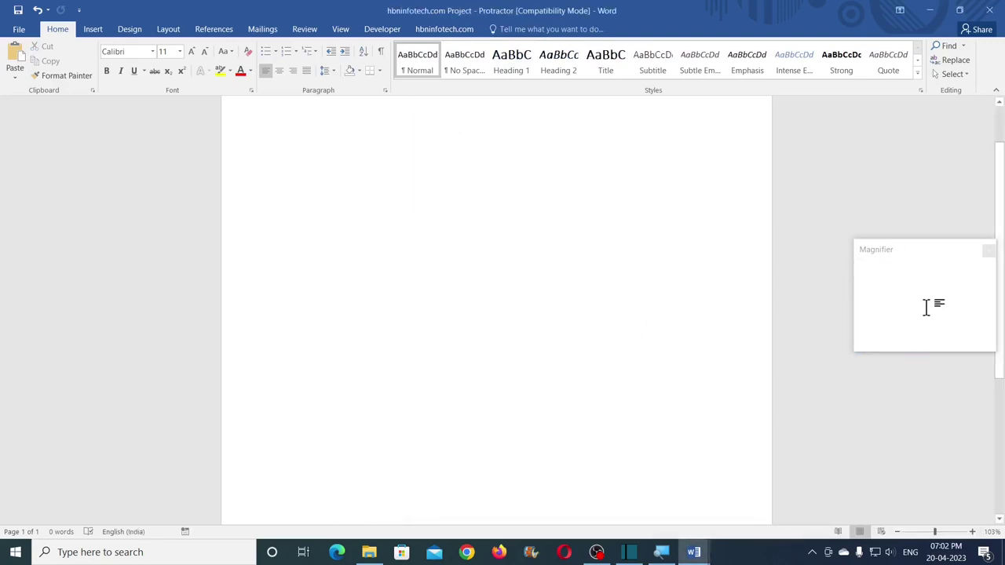
scroll(496, 314, "up", 1)
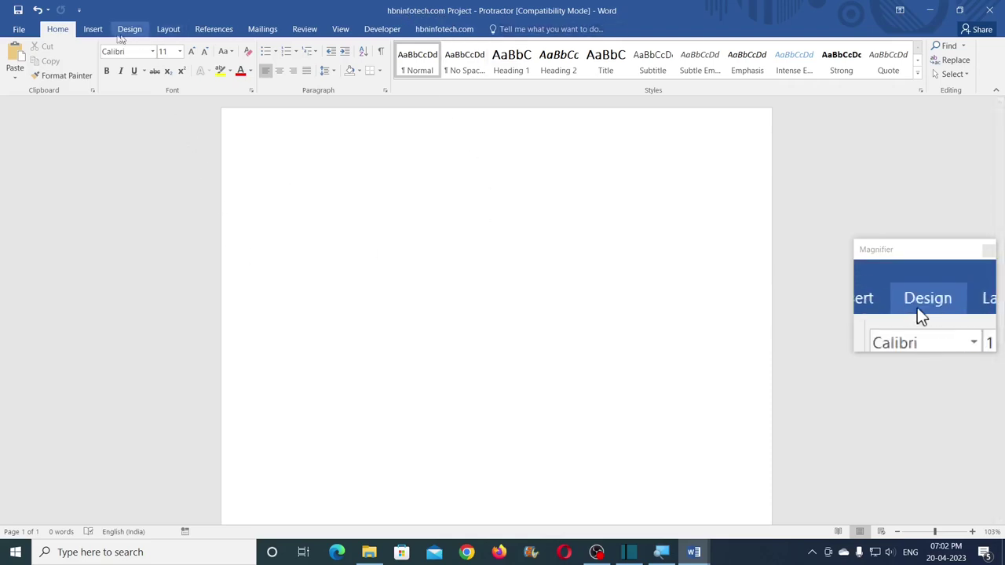
left_click(94, 29)
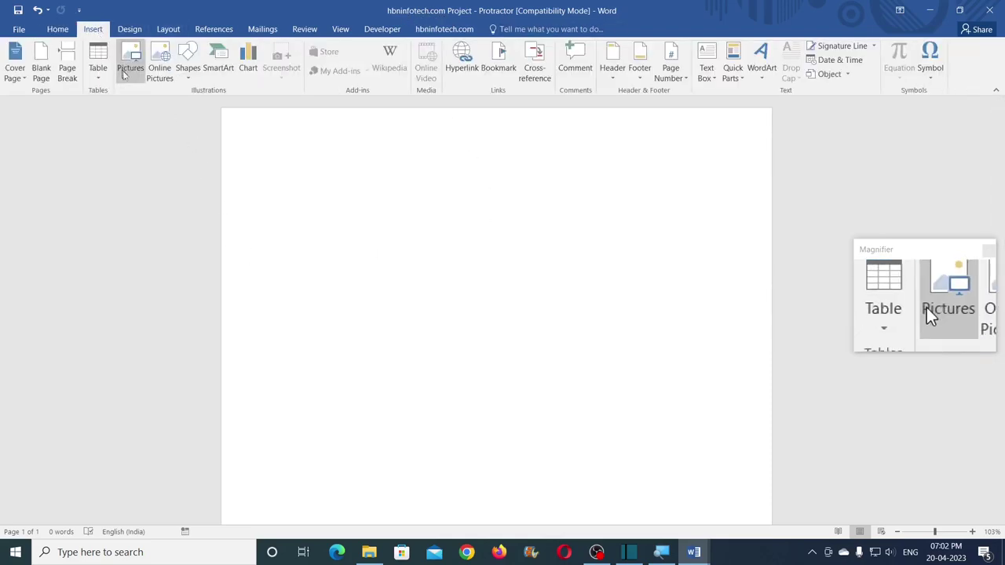
left_click(192, 83)
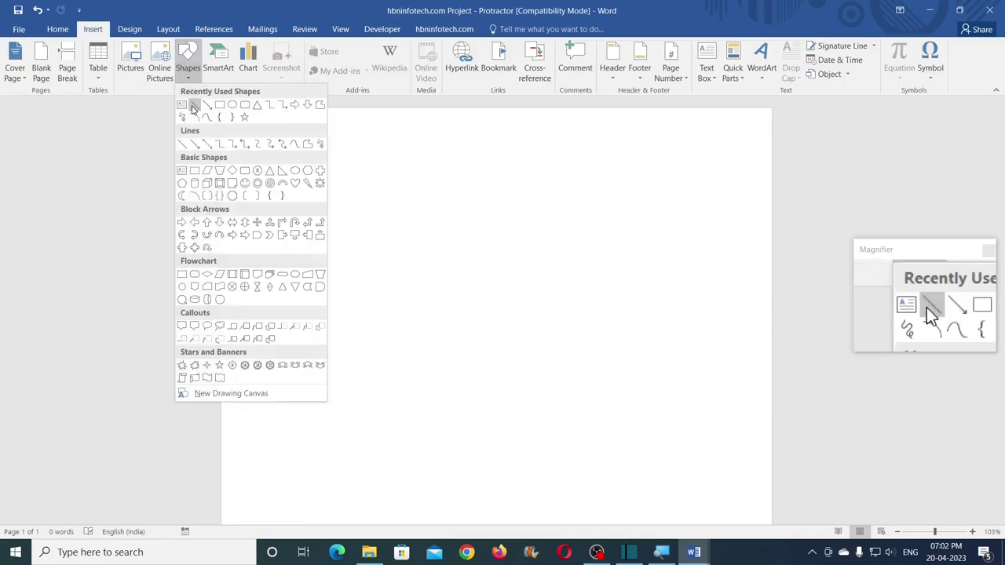
left_click(208, 122)
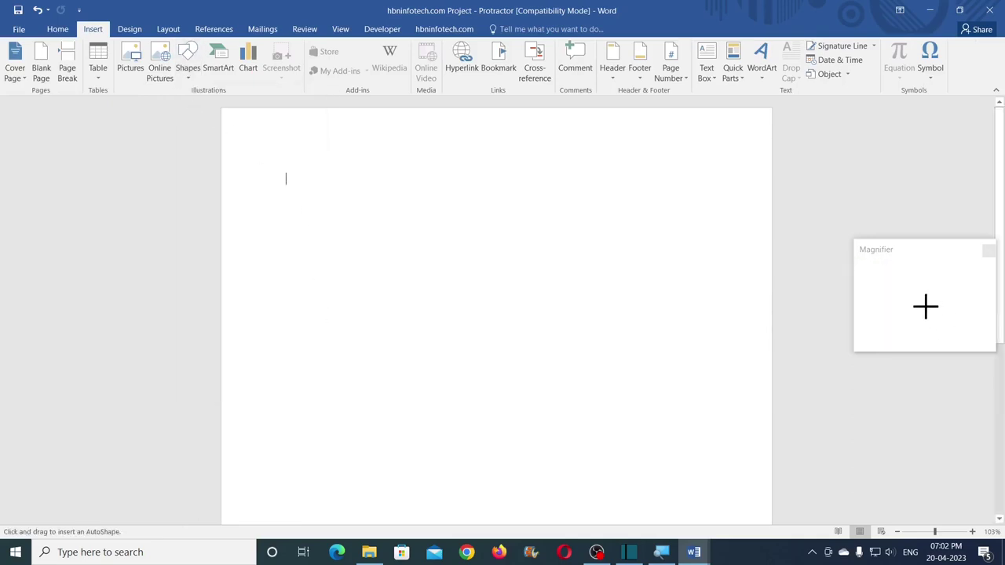
left_click_drag(315, 311, 575, 312)
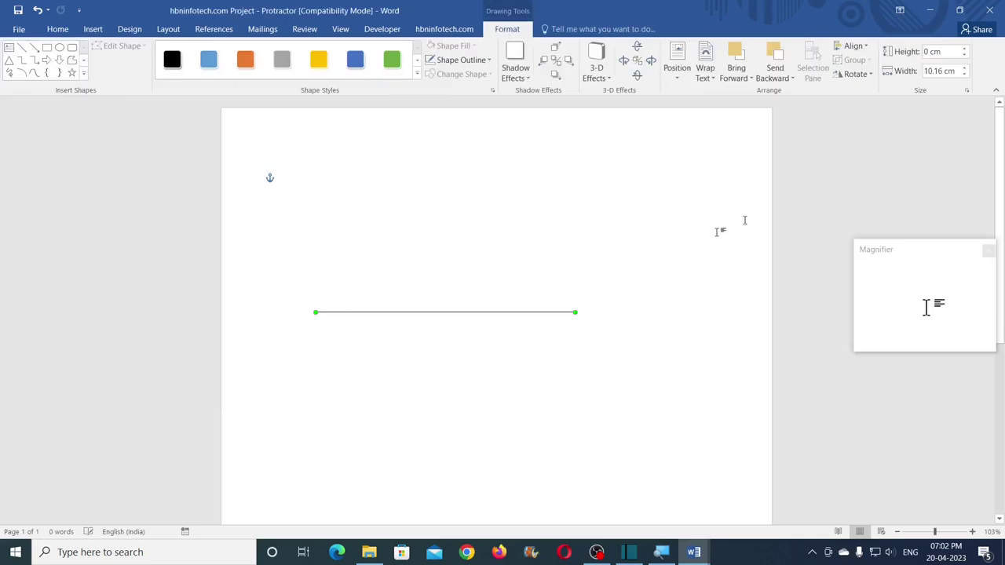
- Set the horizontal line's width to 12 cm
left_click(950, 73)
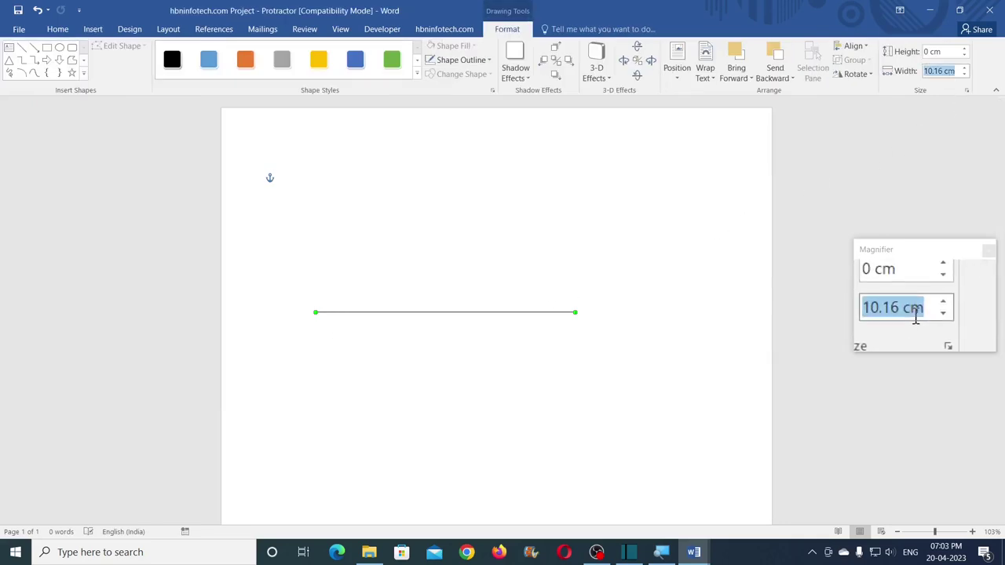
type("12")
key("Return")
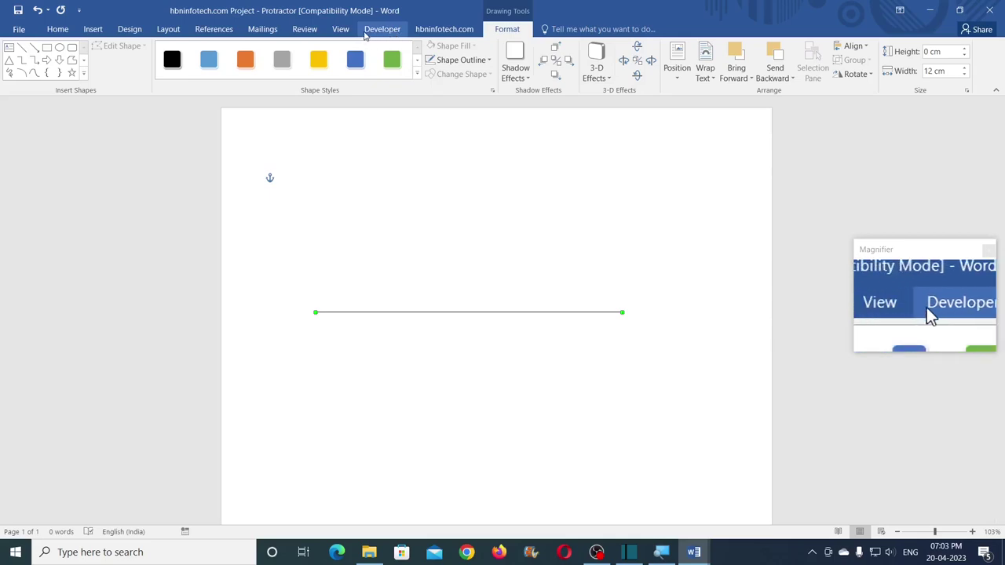
- Run the Protractor36 macro on the selected 12 cm line to create the rotated duplicates
left_click(393, 31)
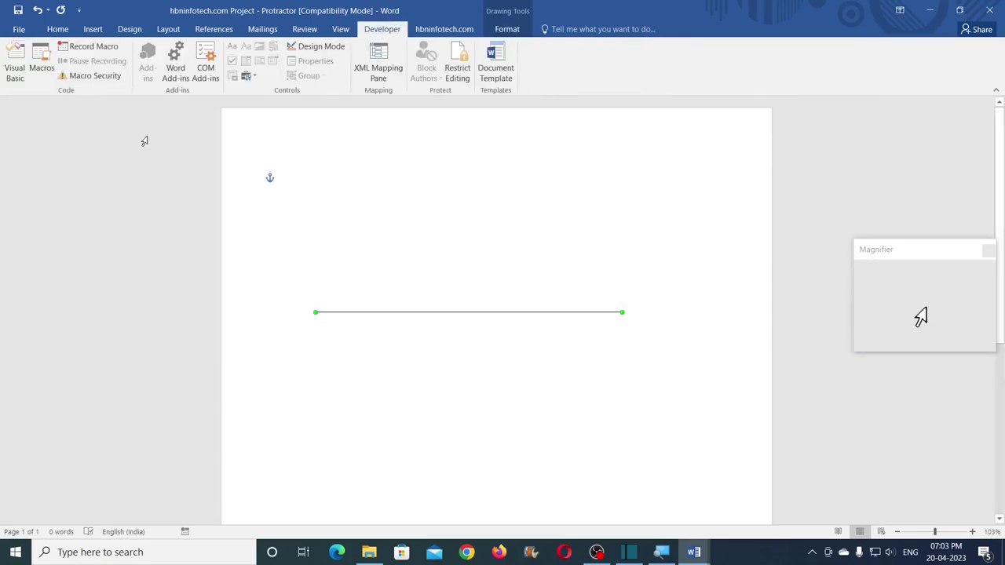
left_click(41, 68)
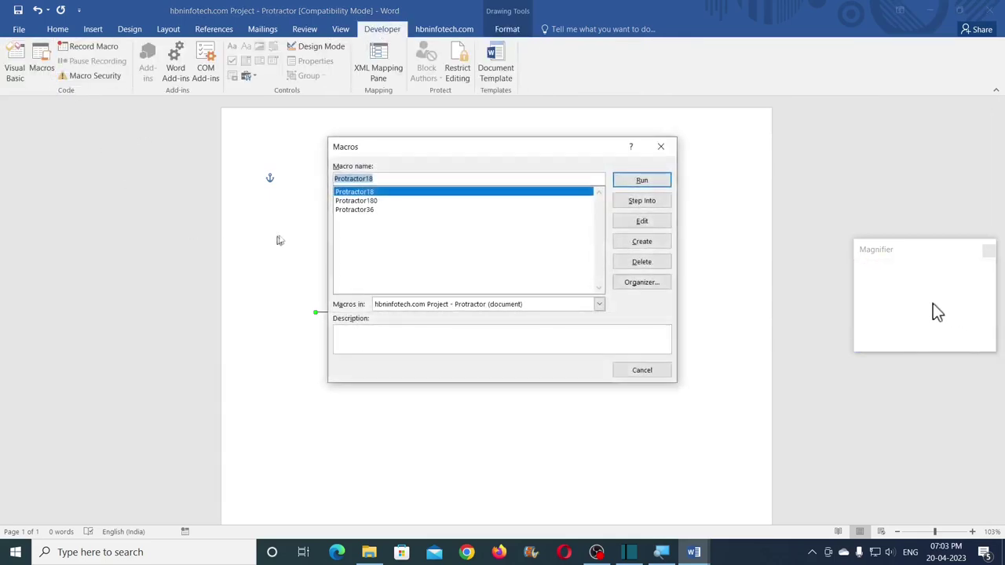
left_click(346, 211)
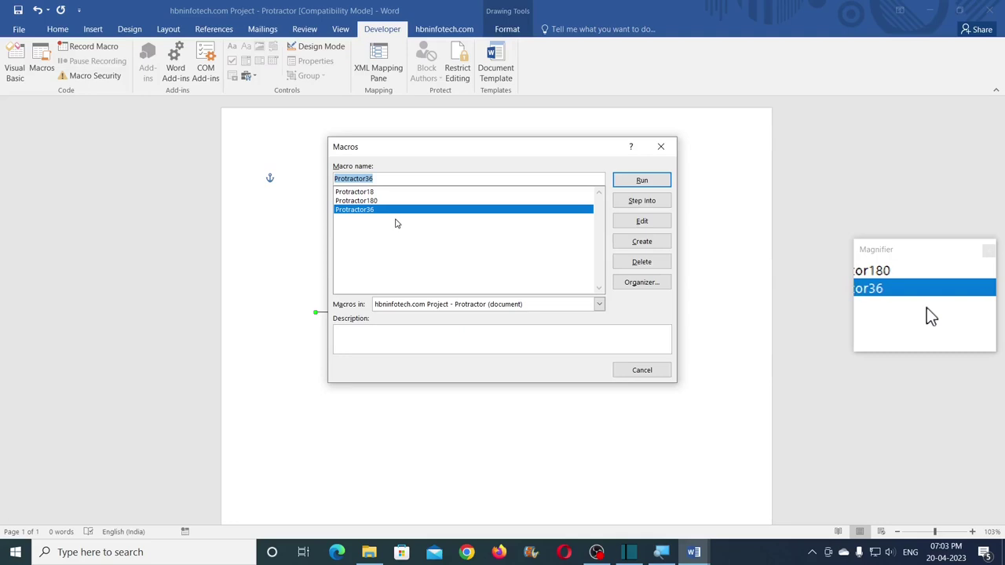
left_click(659, 182)
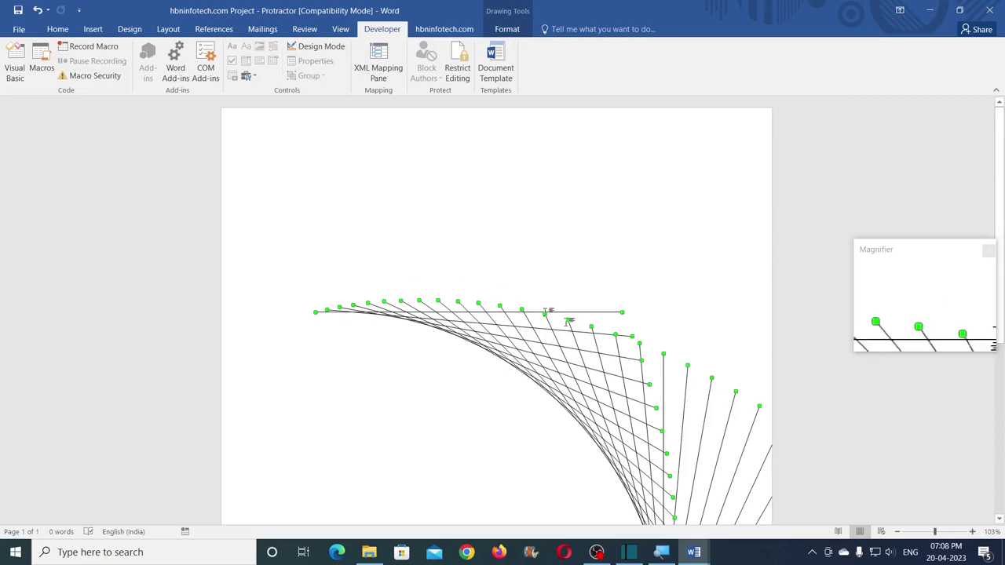
scroll(579, 371, "down", 3)
scroll(580, 371, "up", 3)
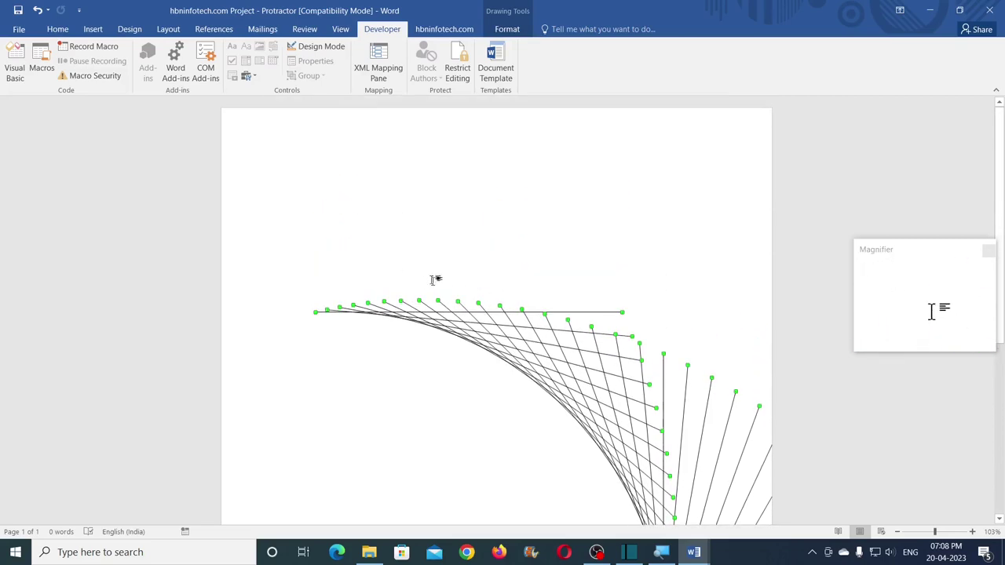
- Align the rotated lines by centre and middle so they share one centre point, and group them
left_click(507, 30)
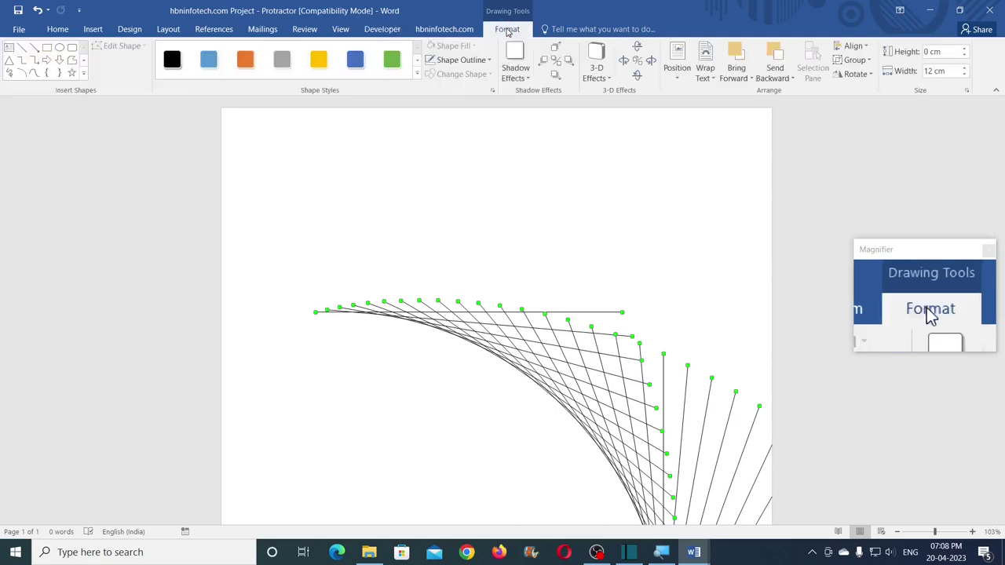
left_click(867, 46)
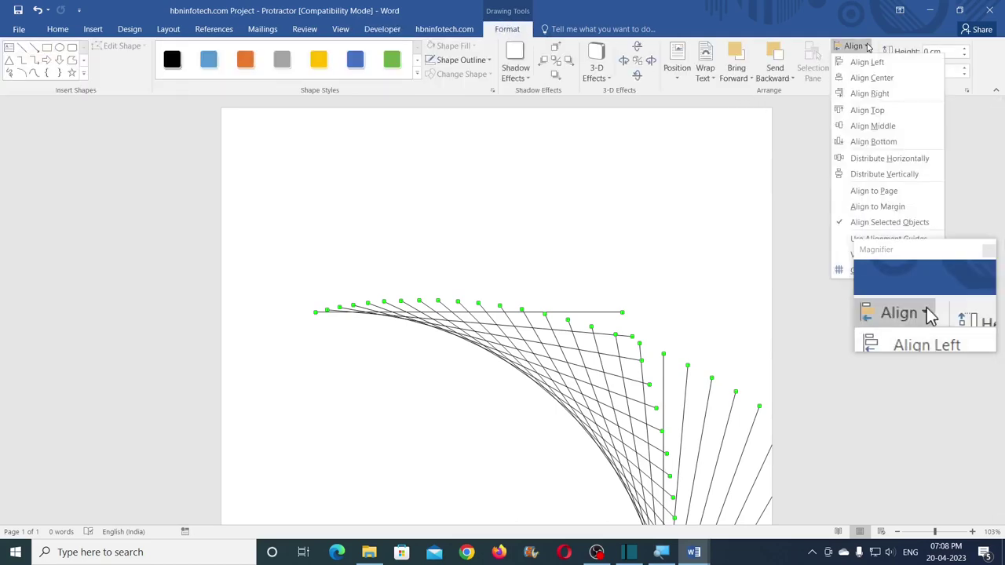
left_click(871, 79)
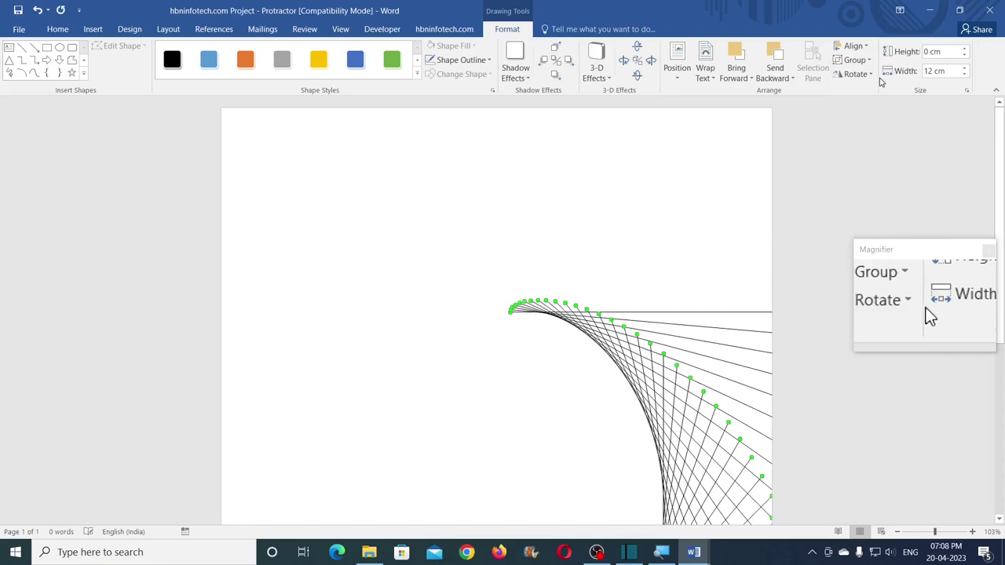
left_click(866, 46)
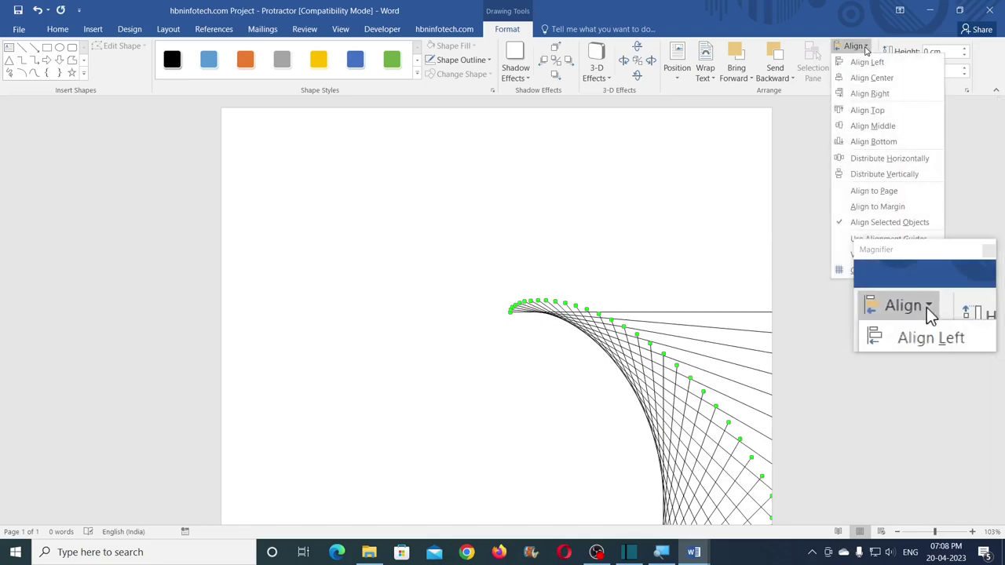
left_click(873, 126)
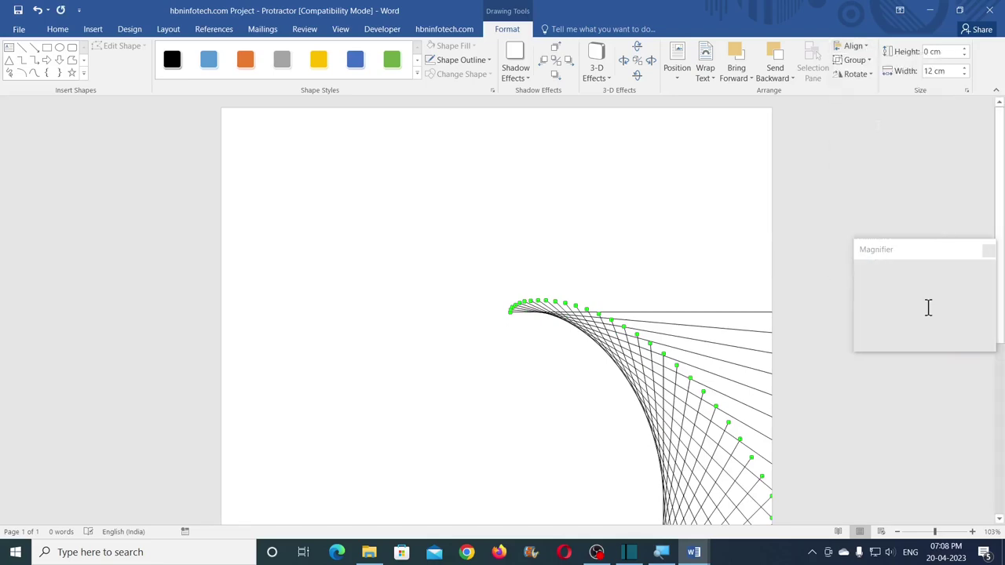
left_click(868, 66)
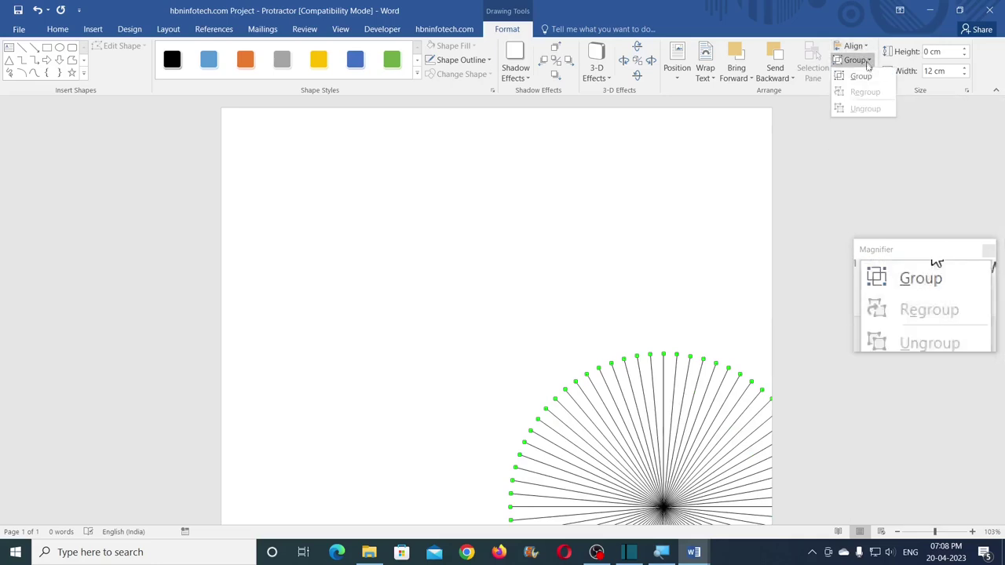
left_click(871, 77)
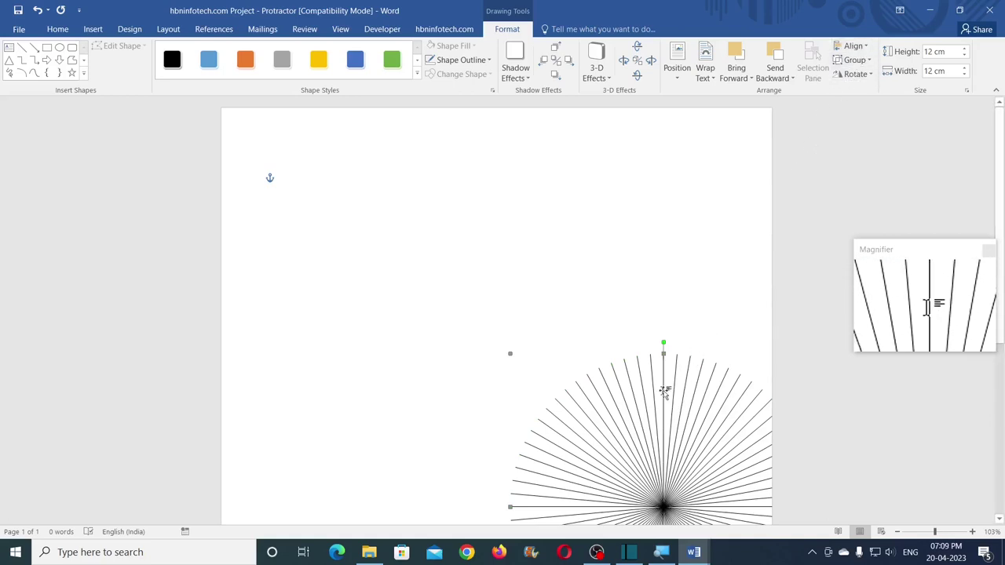
- Move the grouped lines closer to the page's centre, then cut and paste them into Document2 with the degree ring
left_click_drag(663, 391, 522, 149)
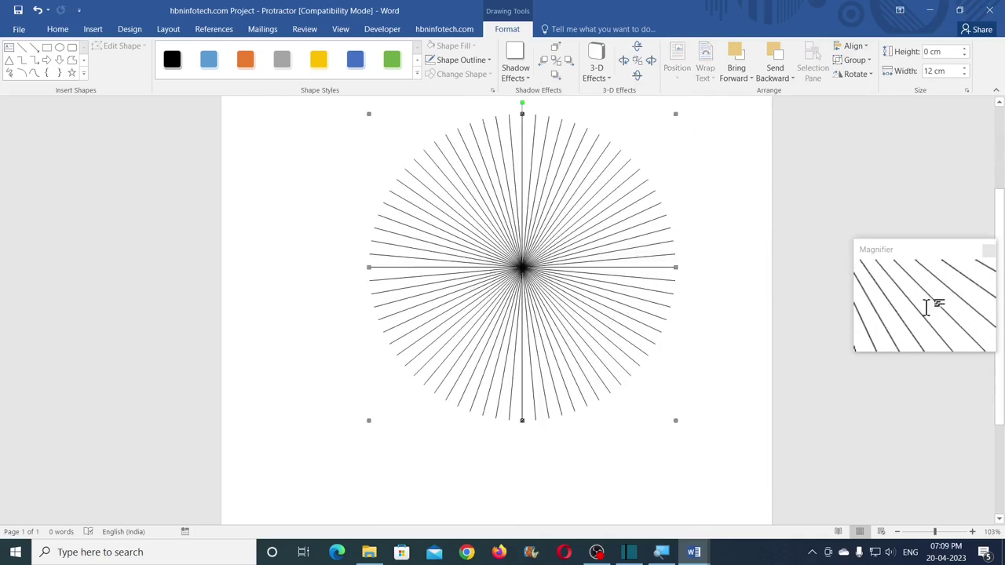
key("ctrl+x")
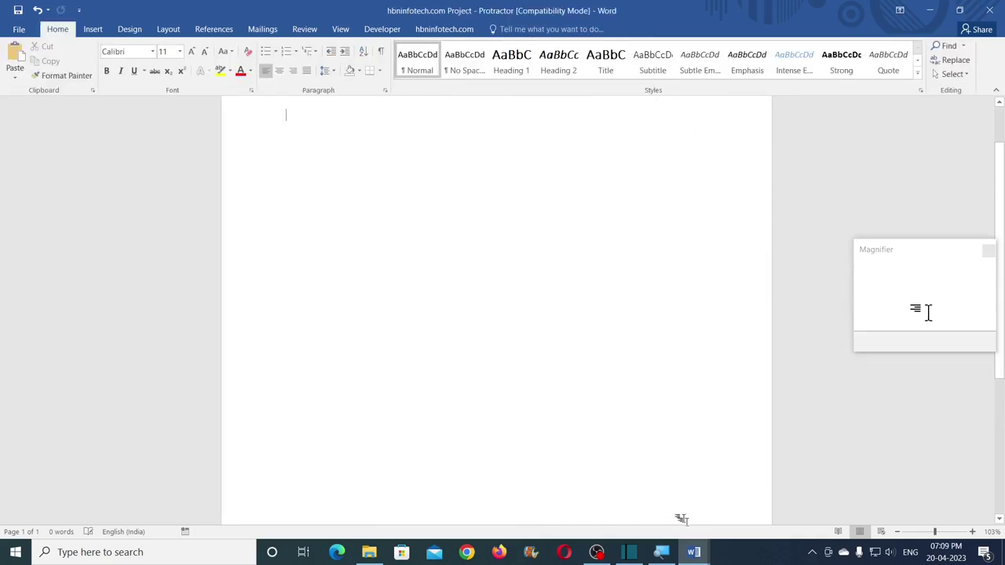
mouse_move(694, 552)
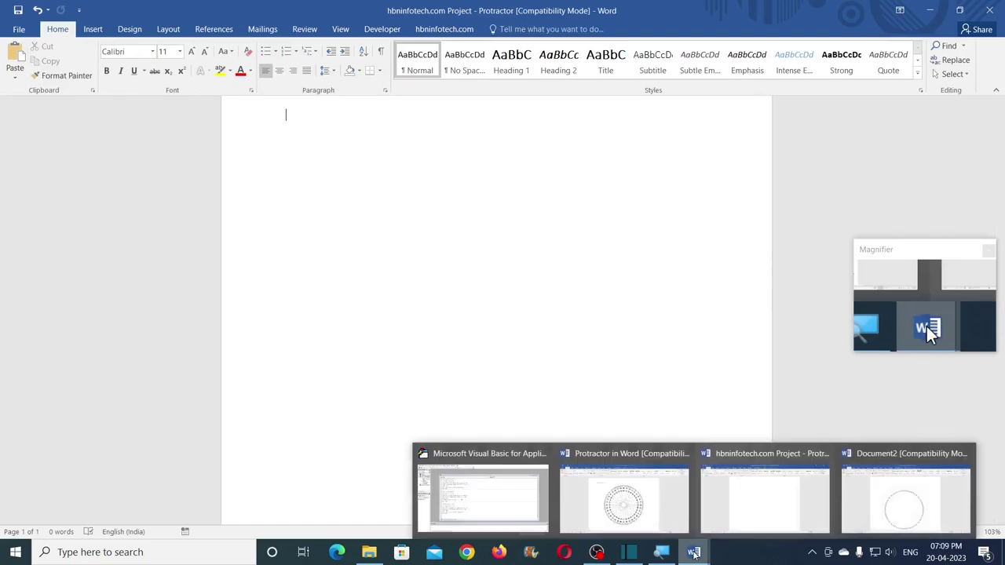
left_click(915, 502)
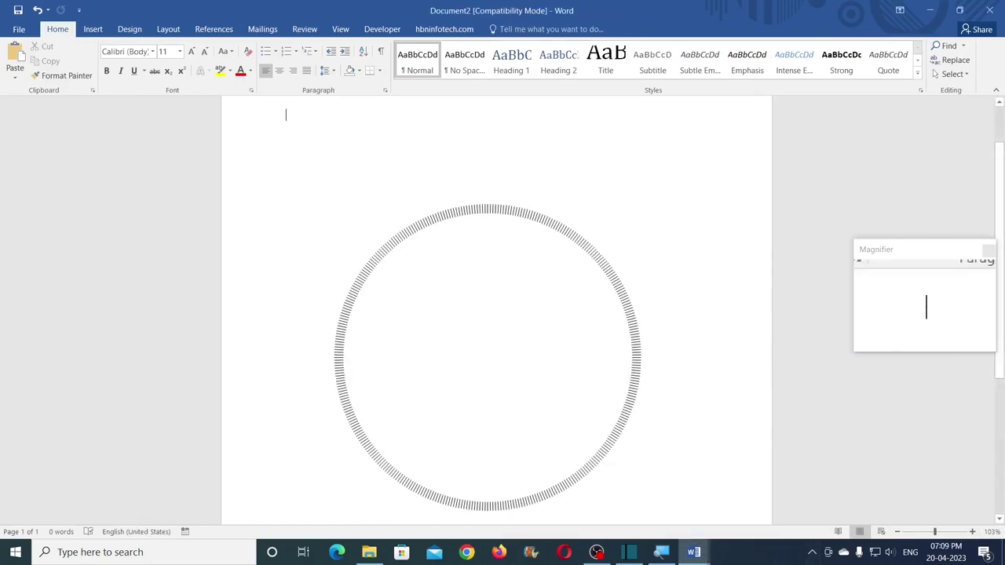
key("ctrl+v")
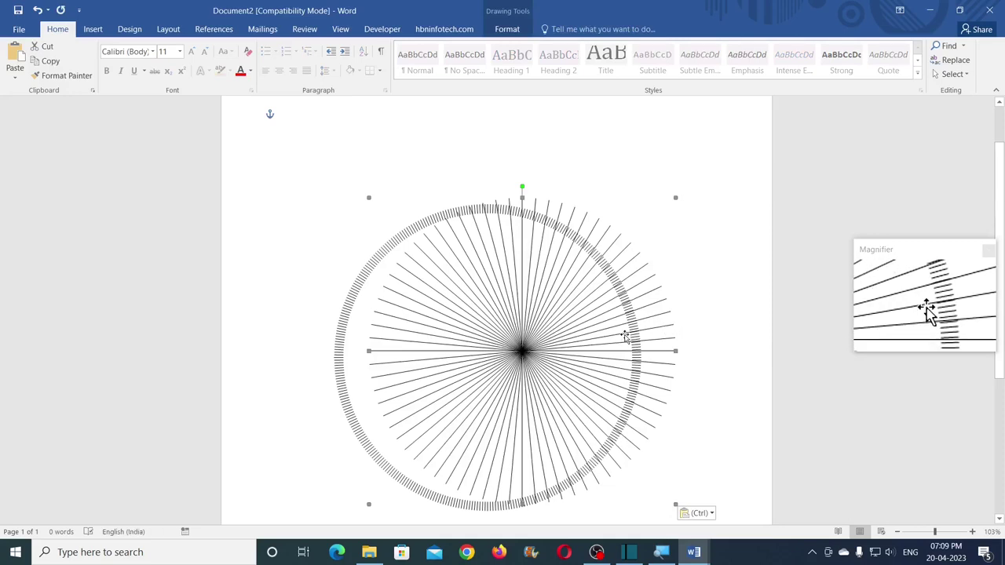
- Draw a circle about 6.6 cm wide over the middle of the pasted radial lines
left_click(95, 31)
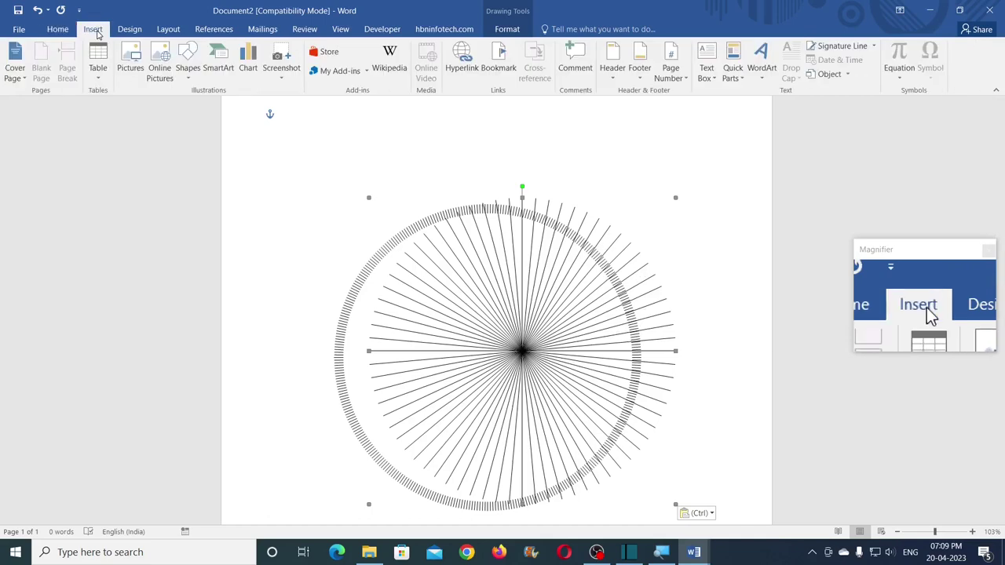
left_click(188, 69)
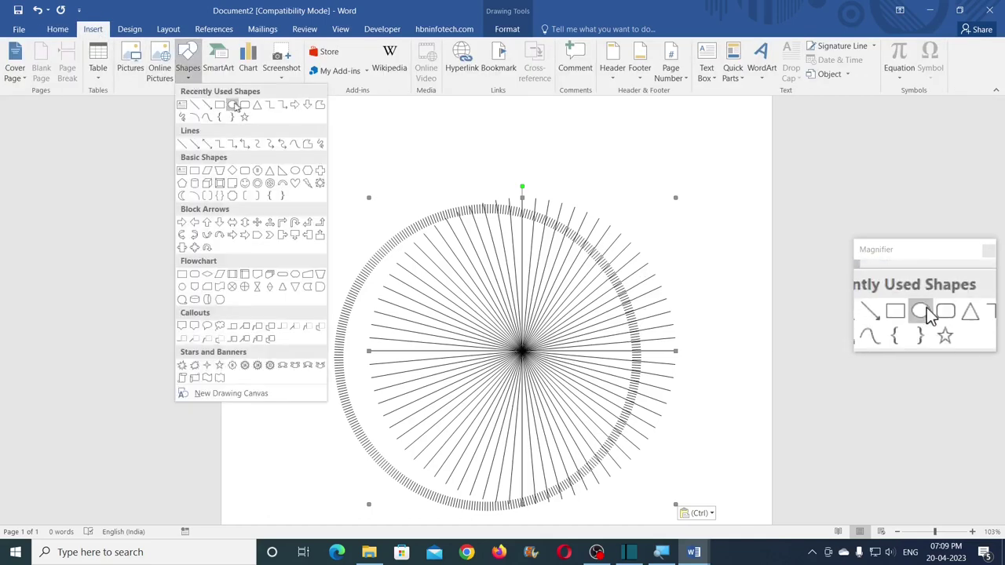
left_click(233, 105)
mouse_move(427, 277)
left_mouse_down()
mouse_move(538, 422)
mouse_move(596, 448)
left_mouse_up()
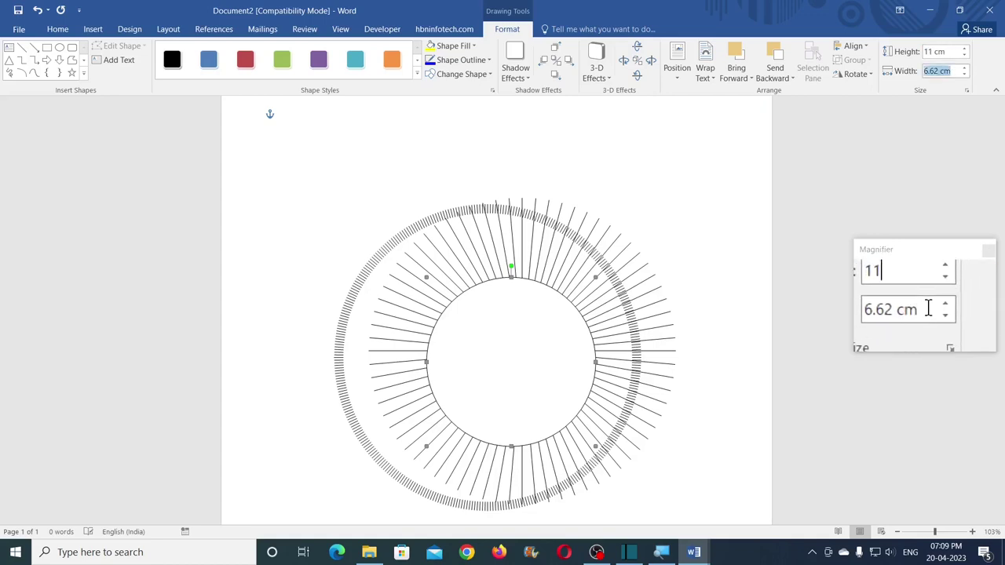
- Set the circle's height and width to 11 cm and remove its outline
type("11")
key("Tab")
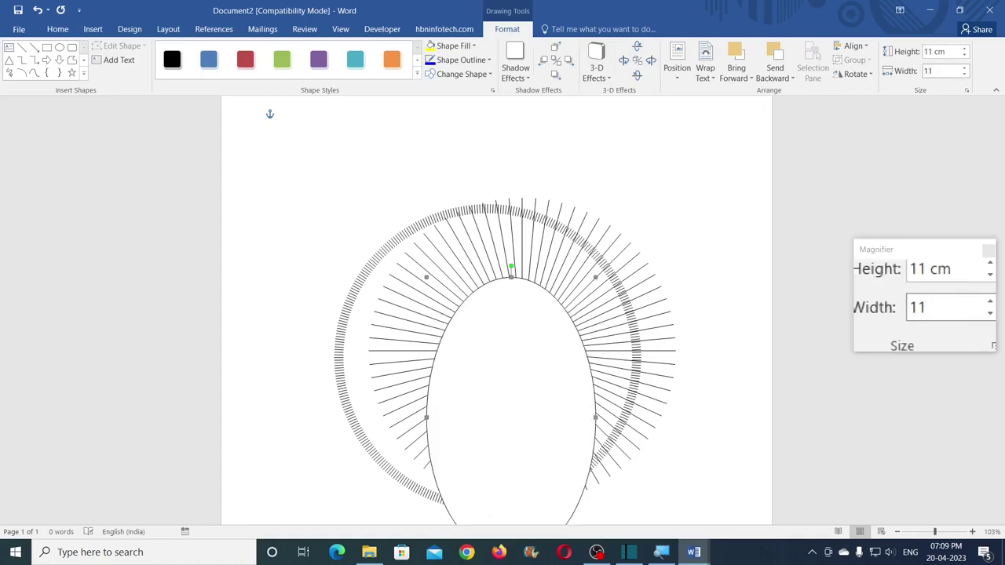
key("Return")
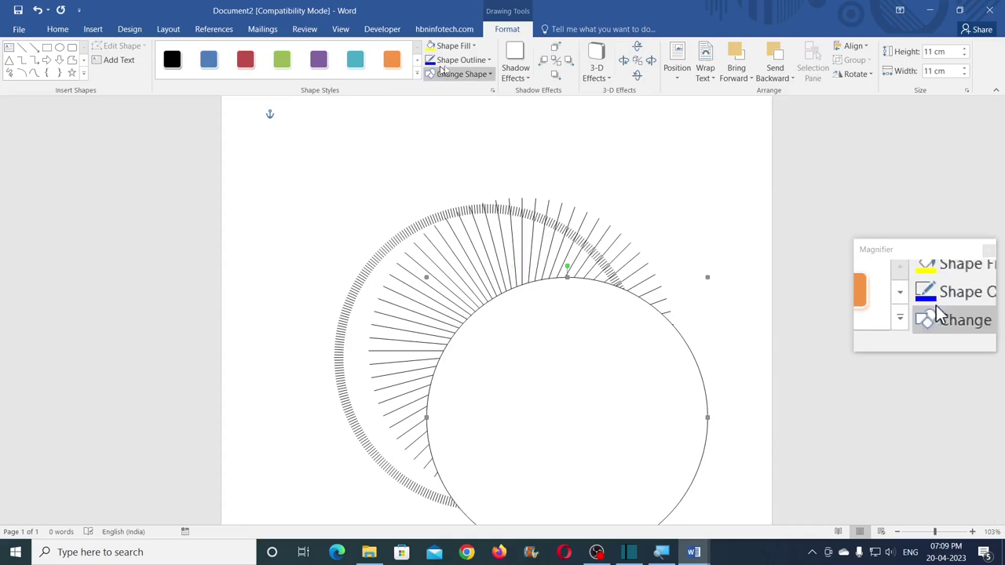
left_click(471, 61)
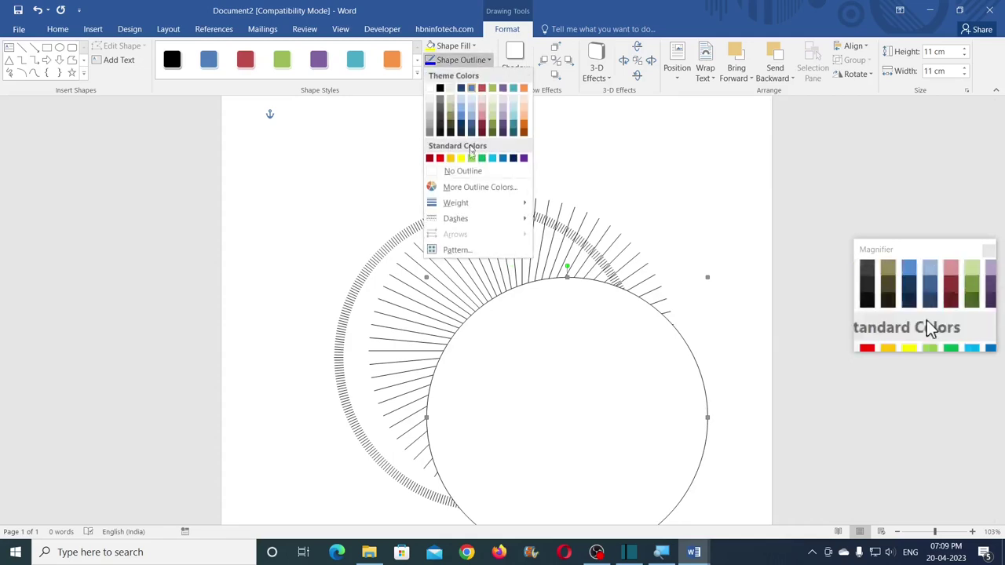
left_click(463, 172)
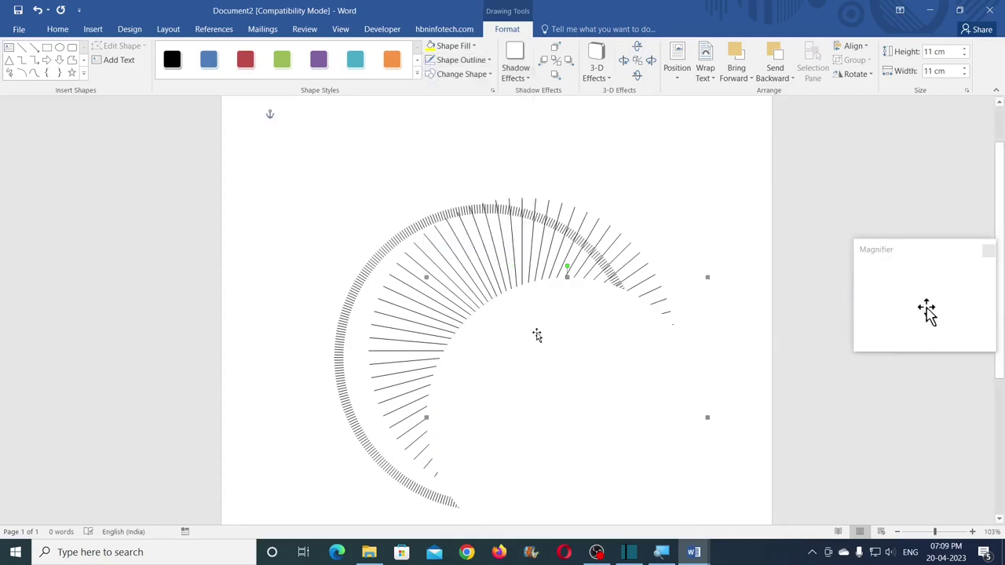
- Select the degree ring, the radial lines and the covering circle together, and align them by centre and middle
scroll(495, 196, "down", 1)
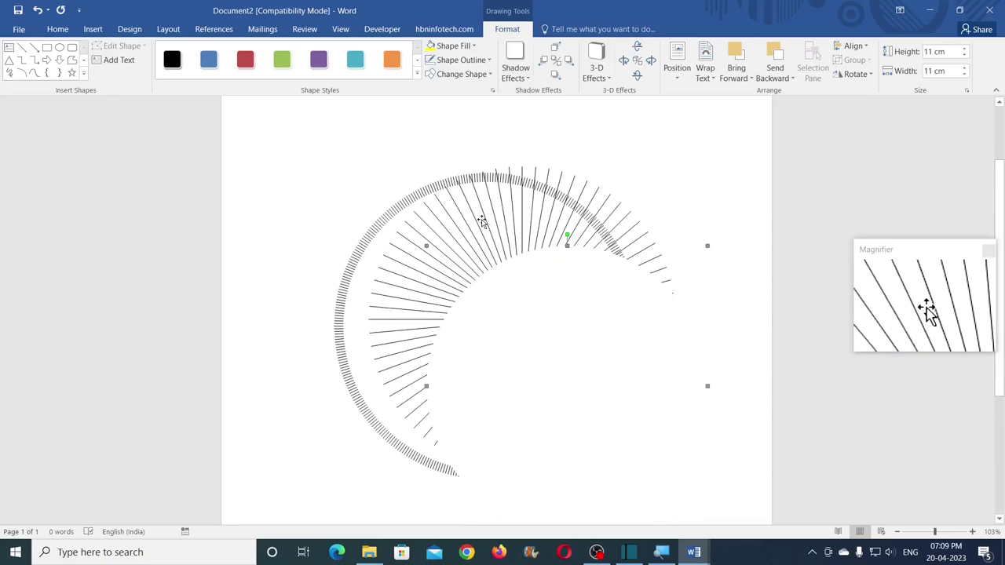
scroll(482, 221, "down", 1)
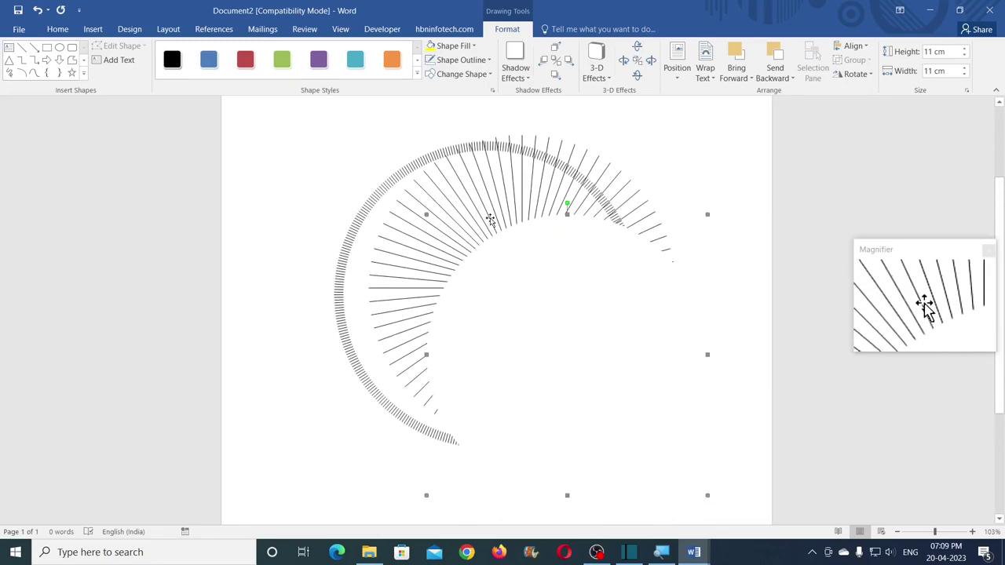
left_click(57, 31)
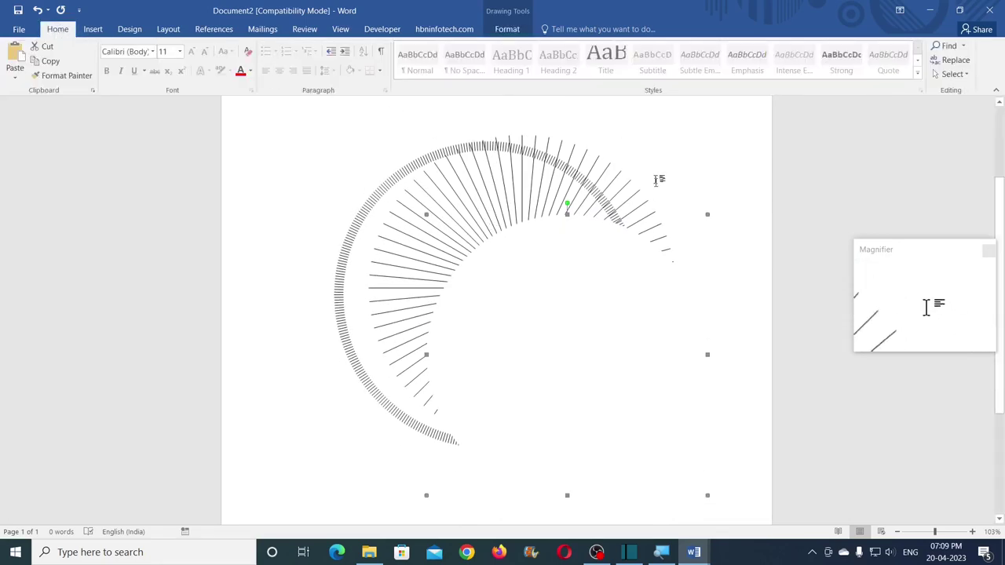
left_click(968, 75)
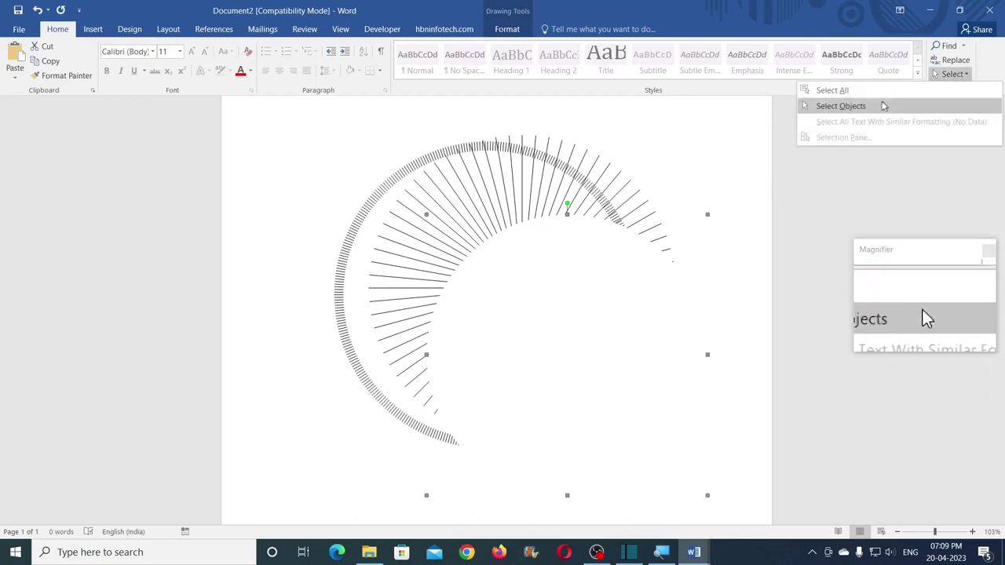
left_click(848, 110)
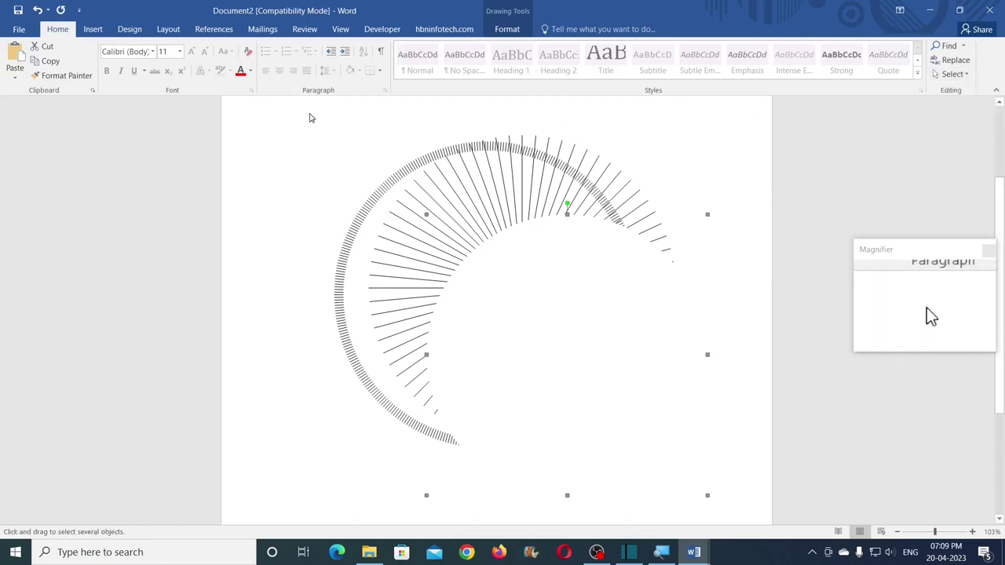
left_click_drag(457, 161, 785, 511)
scroll(779, 487, "up", 3)
scroll(928, 307, "up", 1)
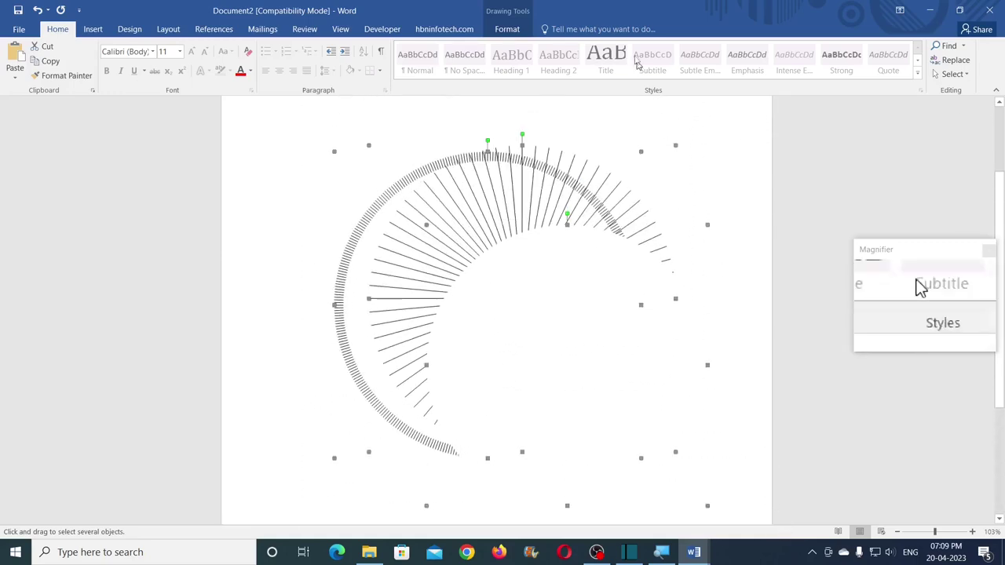
left_click(504, 30)
left_click(869, 53)
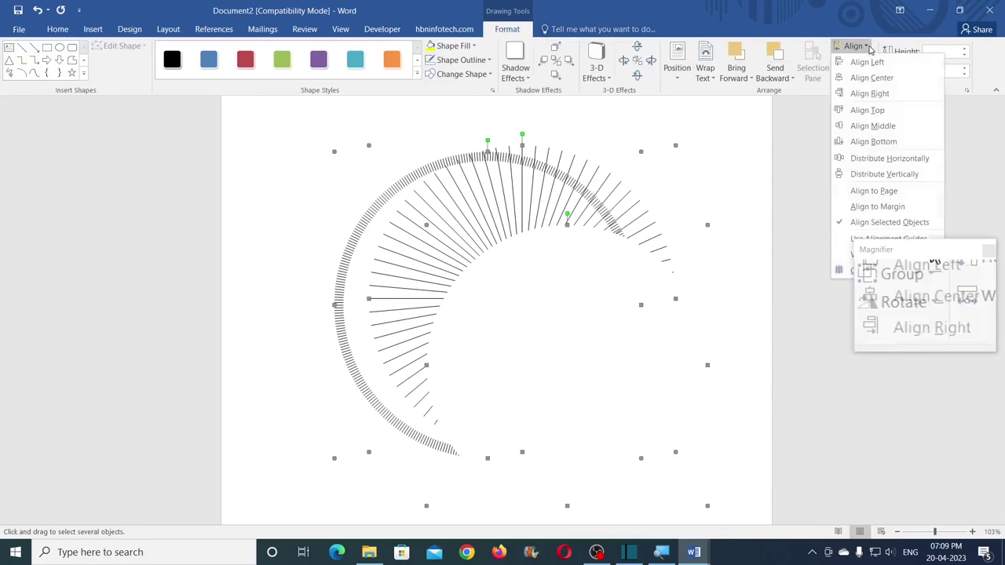
left_click(879, 78)
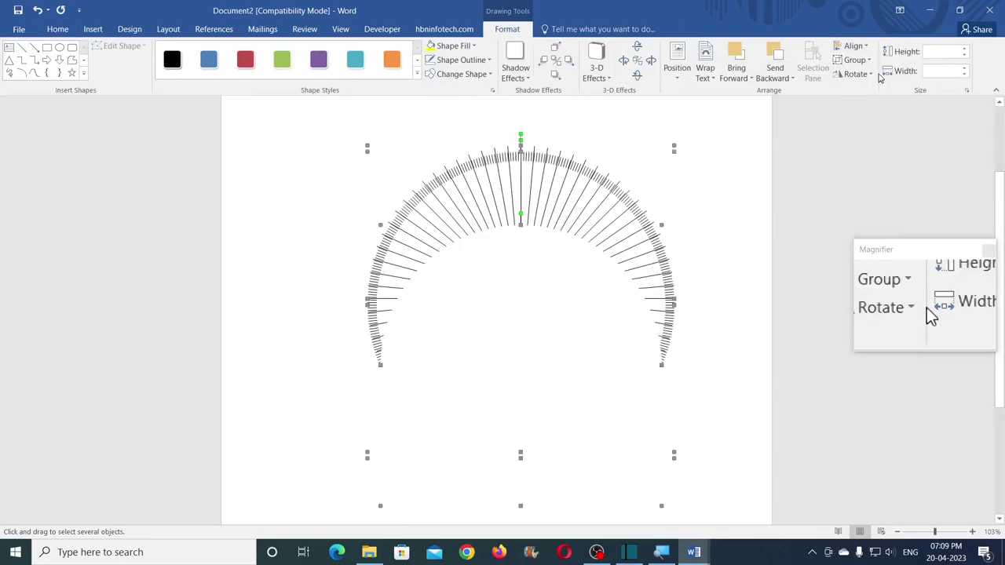
left_click(867, 48)
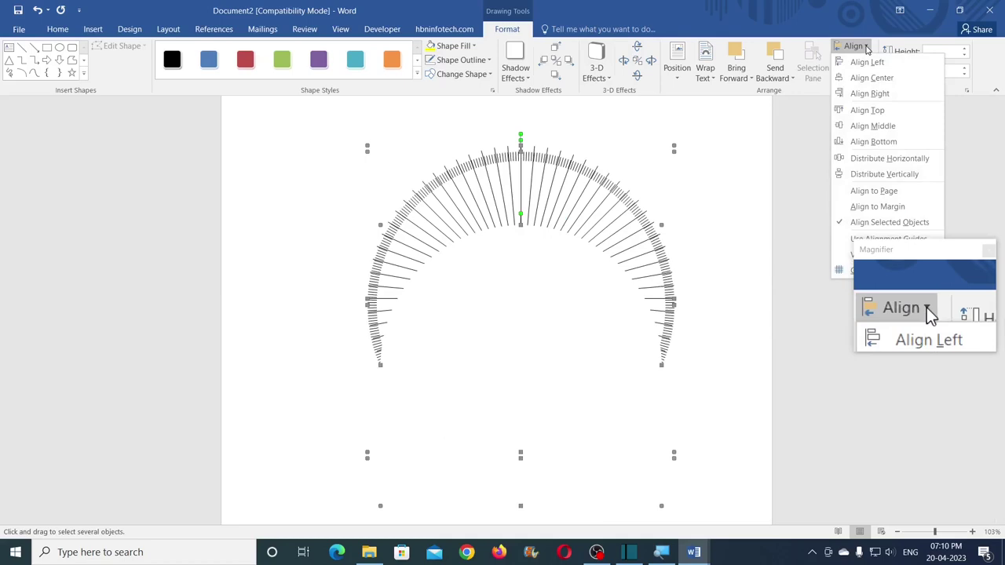
left_click(872, 126)
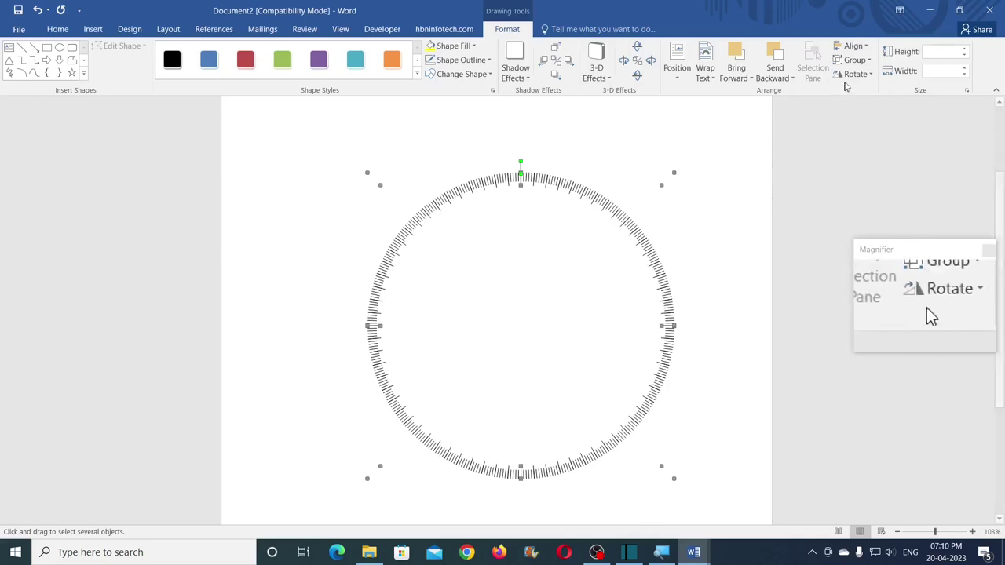
- Group the selected degree ring, radial lines and covering circle, and move the group up and left towards the page's centre
left_click(867, 61)
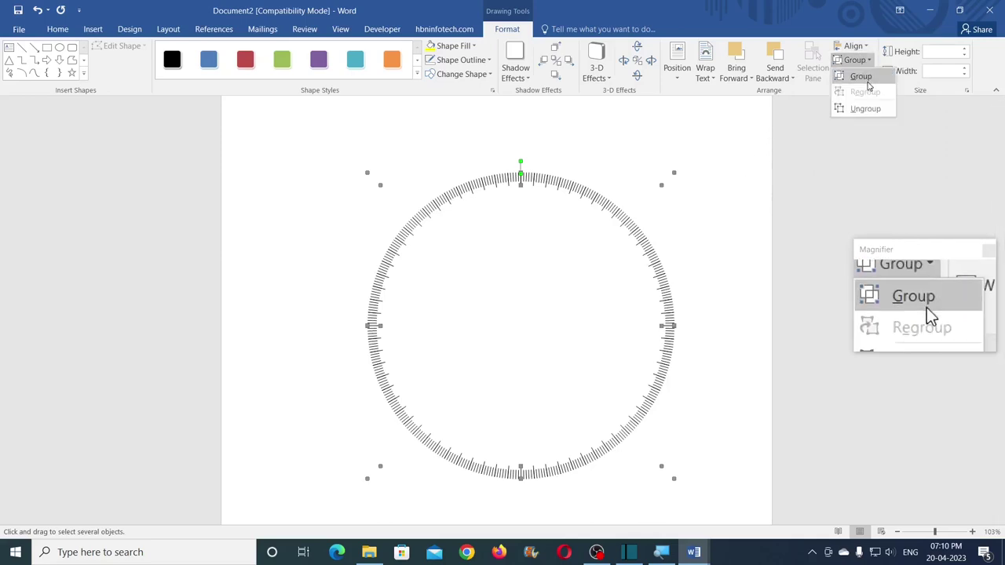
left_click(871, 77)
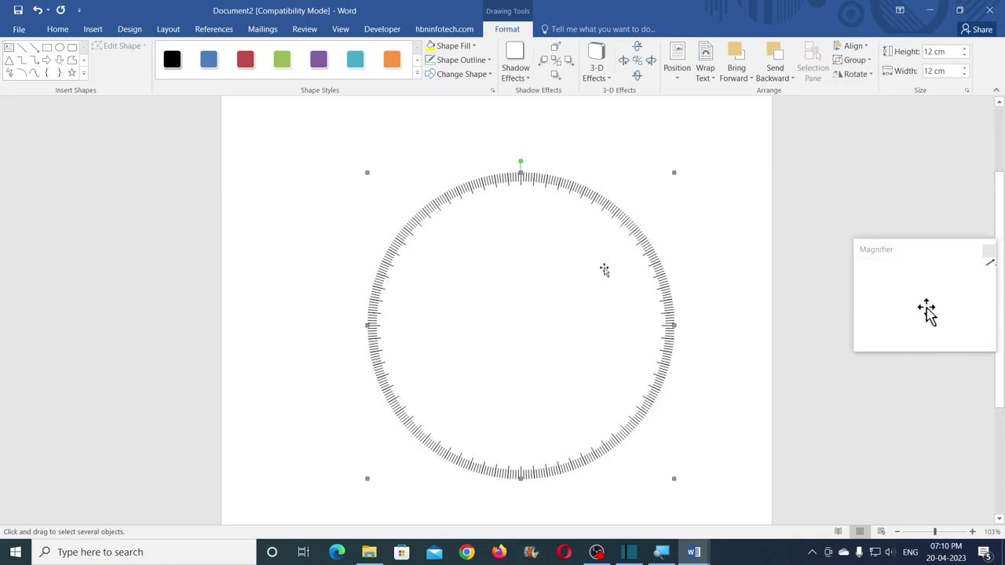
left_click_drag(548, 281, 517, 249)
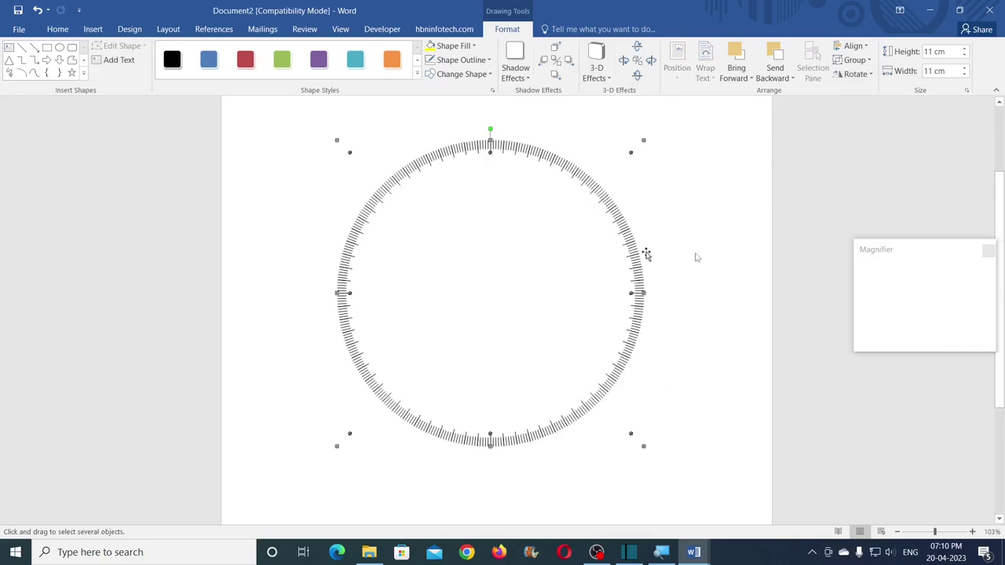
left_click(703, 246)
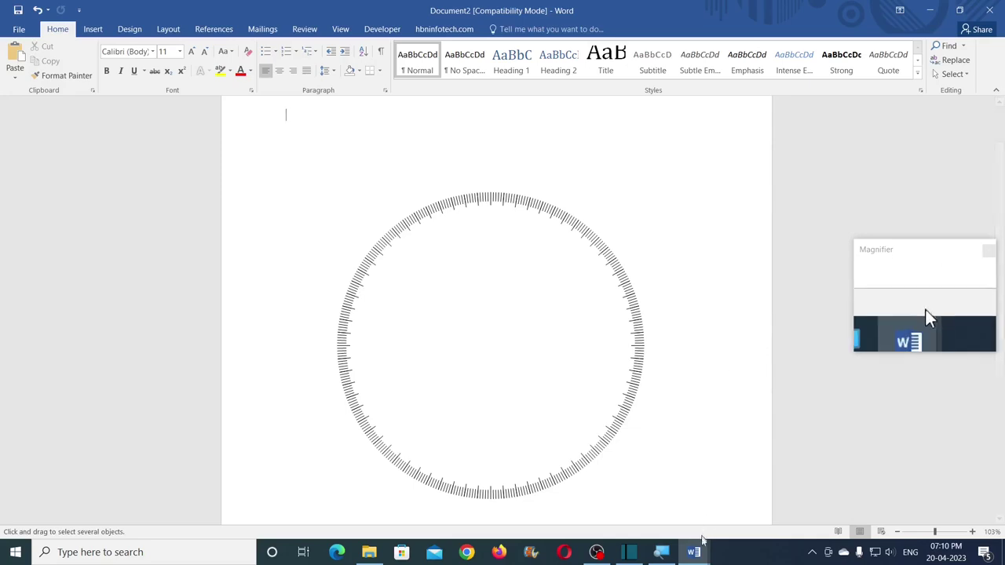
- Switch to the hbninfotech.com Project - Protractor document and draw a horizontal line about 9.75 cm long across the page
mouse_move(701, 554)
left_click(751, 489)
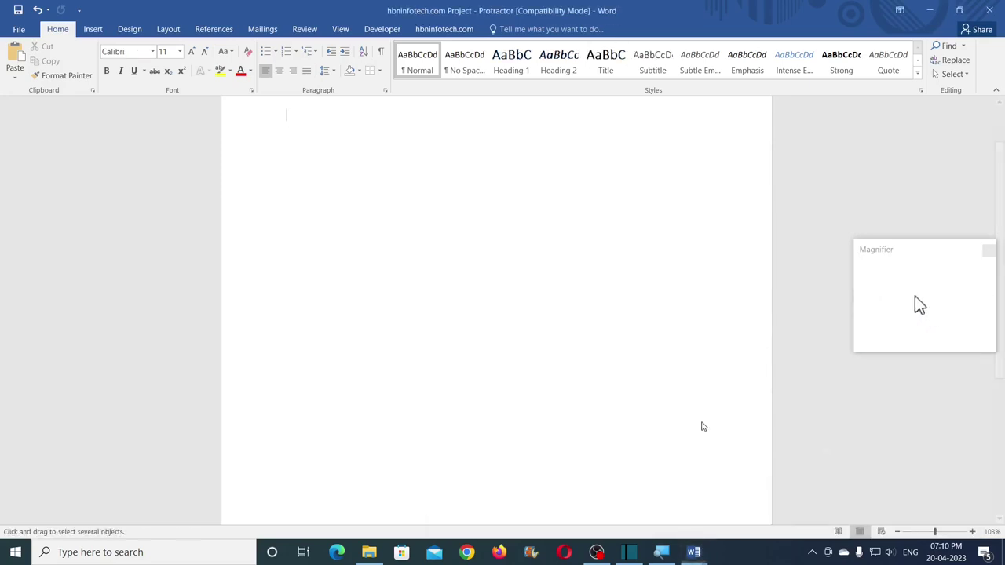
left_click(93, 29)
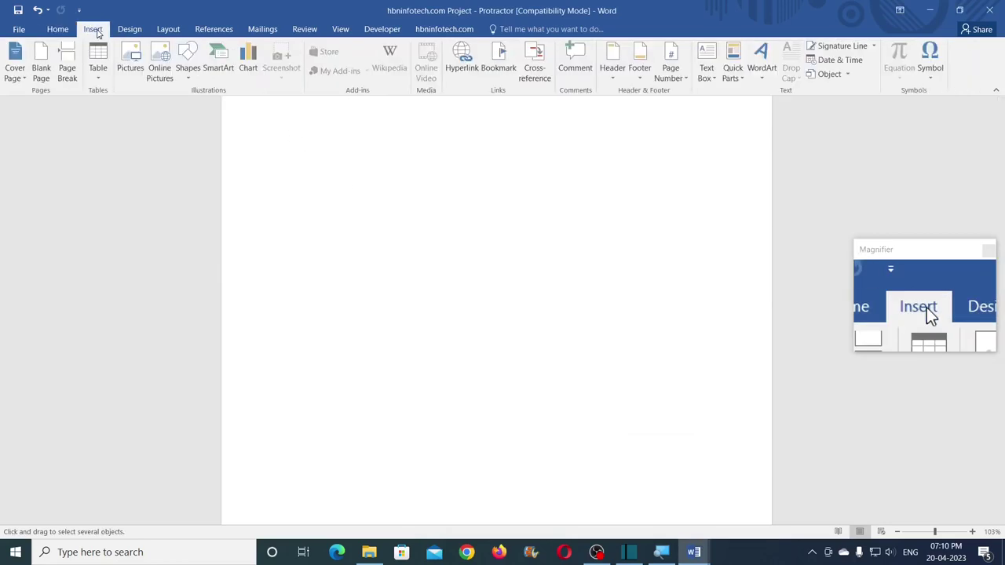
left_click(188, 67)
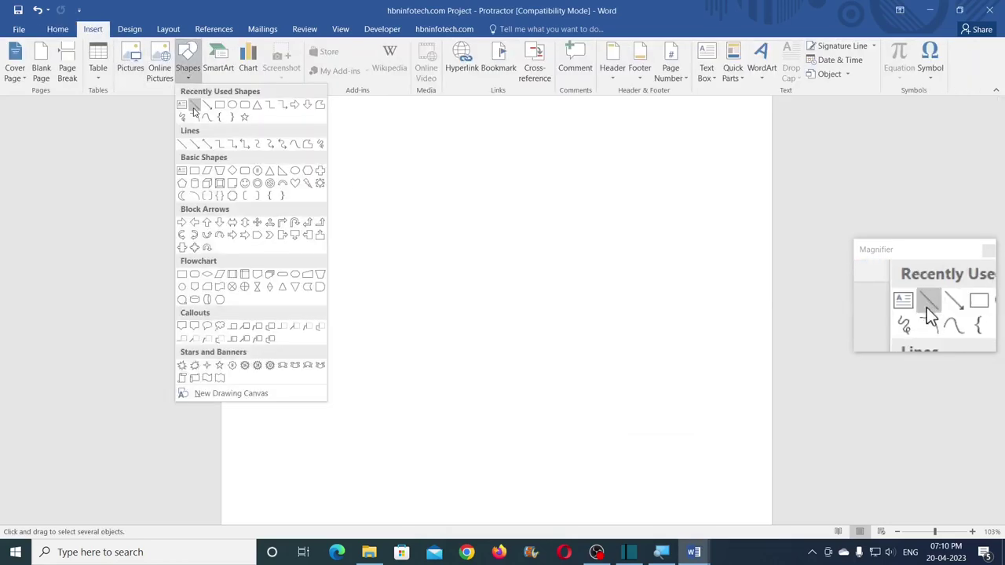
left_click(197, 200)
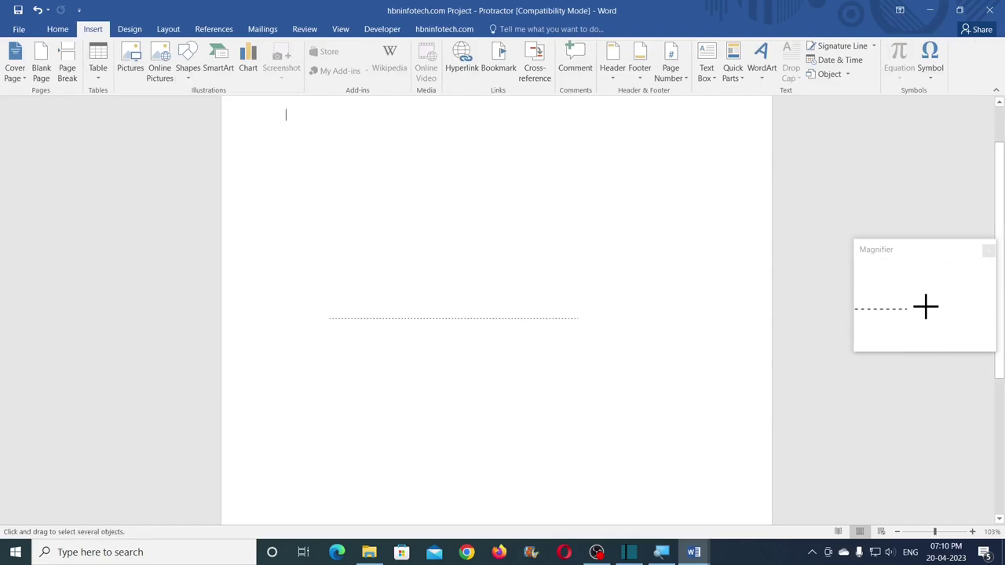
left_click_drag(578, 318, 578, 318)
- Set the horizontal line's width to 12 cm
left_click(936, 71)
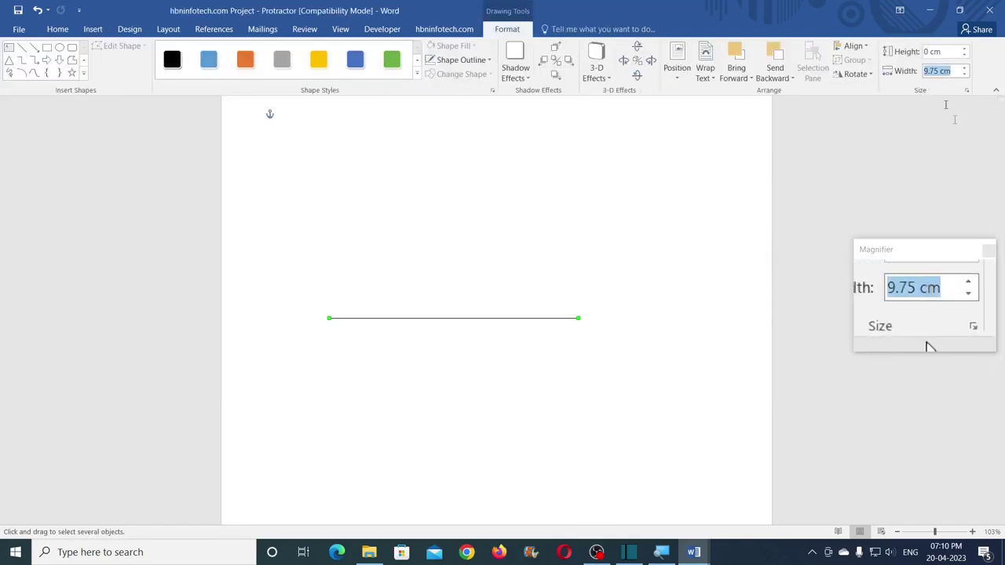
type("12")
key("Return")
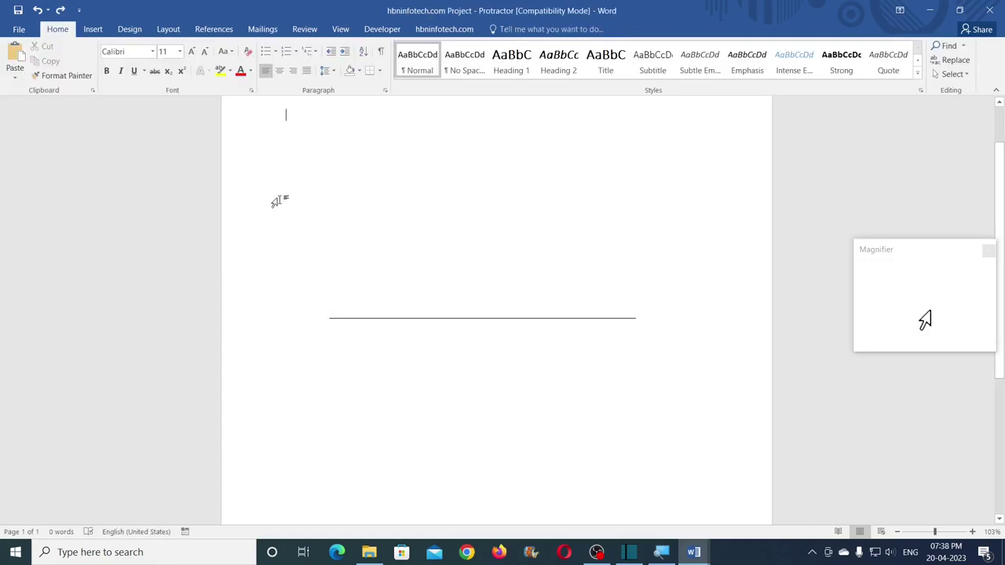
- Draw a circle about 7.6 cm wide over the middle of the horizontal line
left_click(93, 29)
left_click(186, 79)
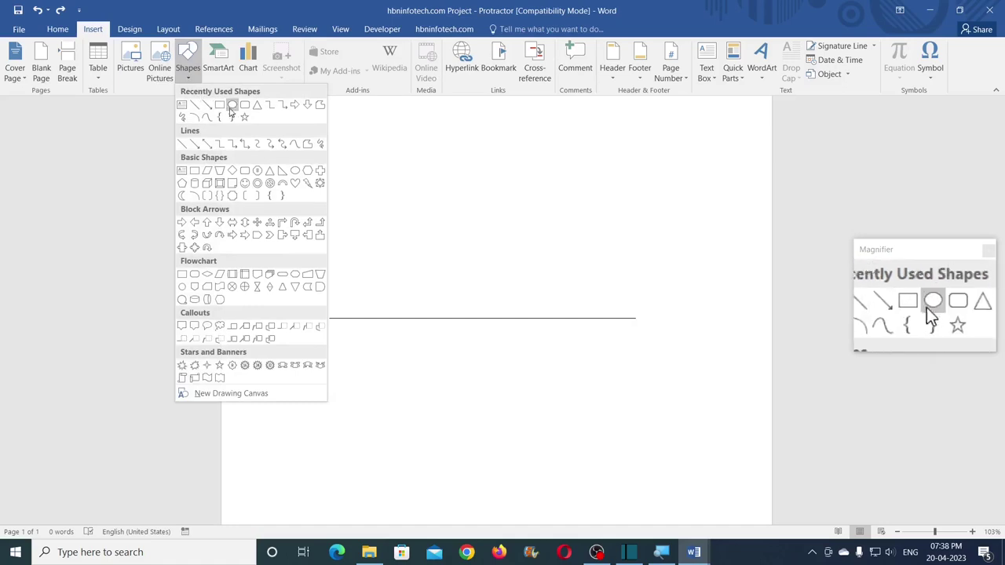
left_click(230, 107)
left_click_drag(371, 219, 565, 413)
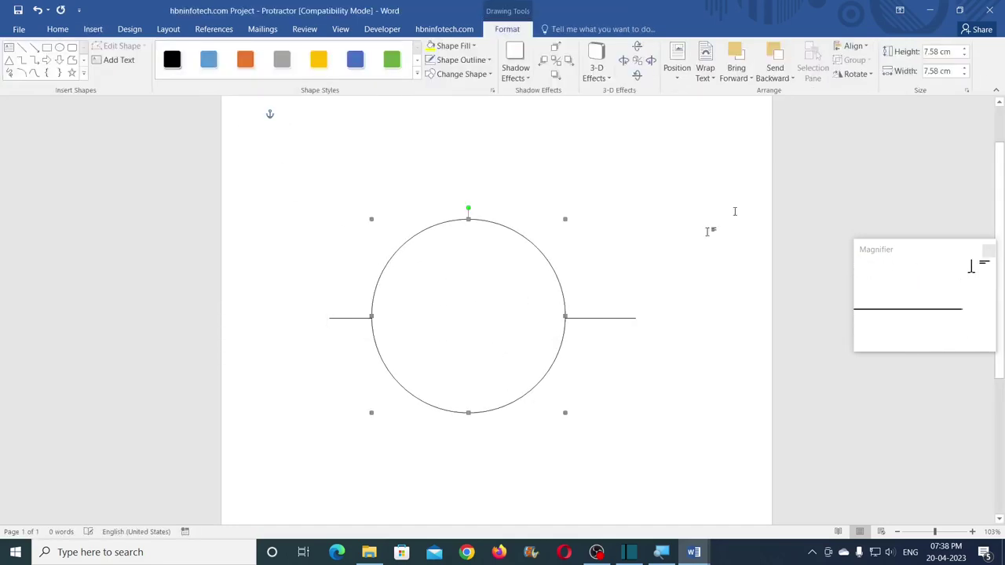
- Set the circle's height and width to 10.9 cm
left_click(950, 53)
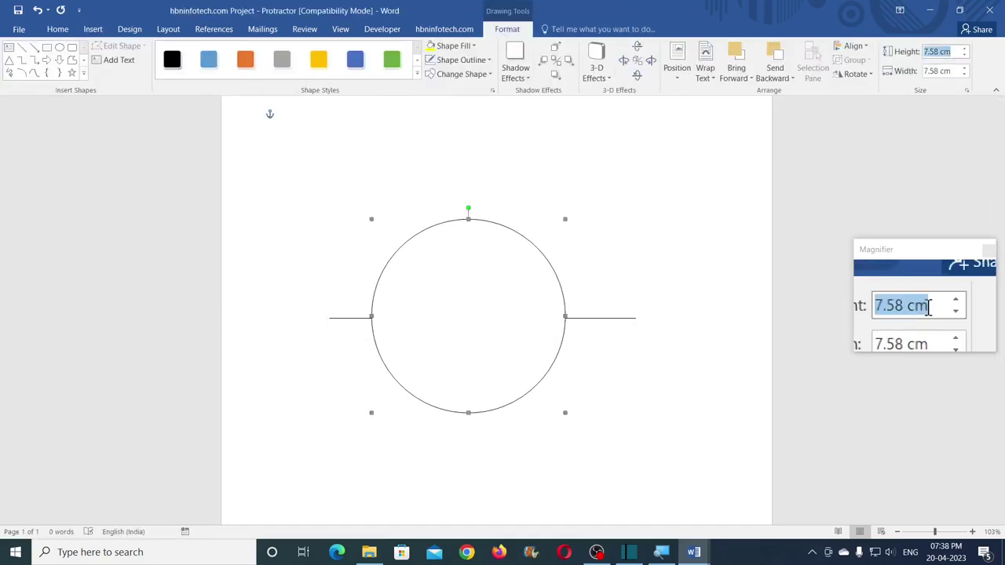
type("10.9")
left_click(953, 70)
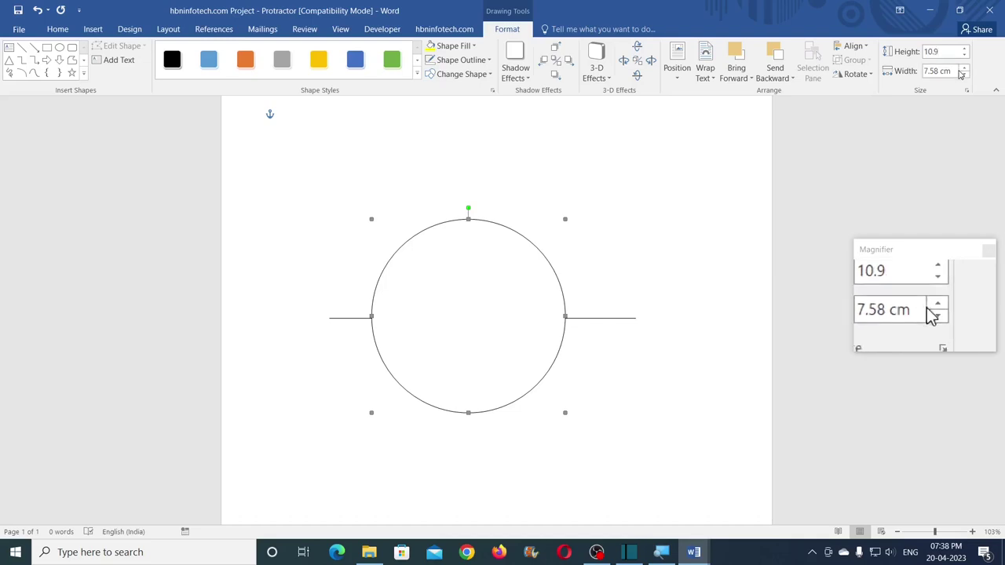
type("10.9")
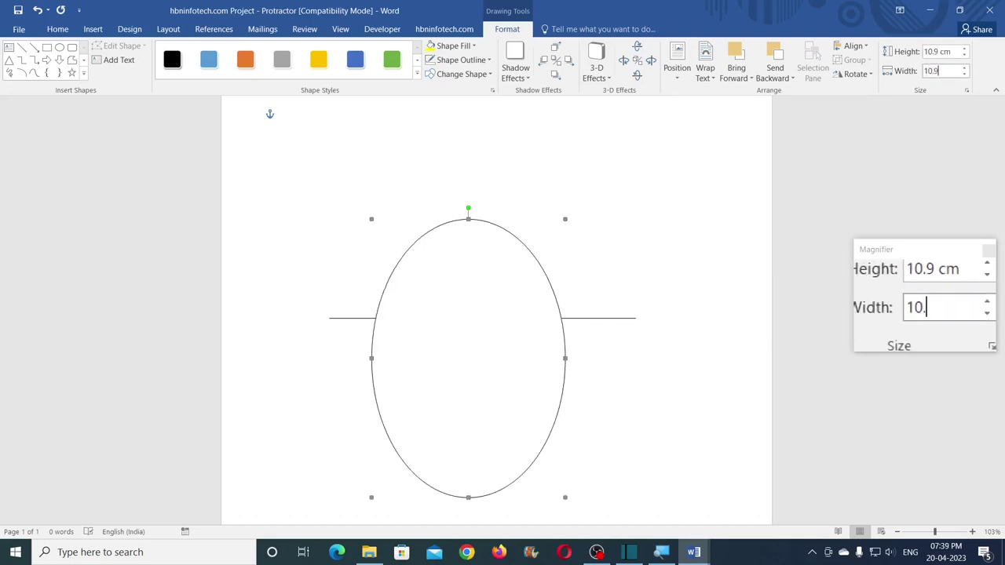
key("Return")
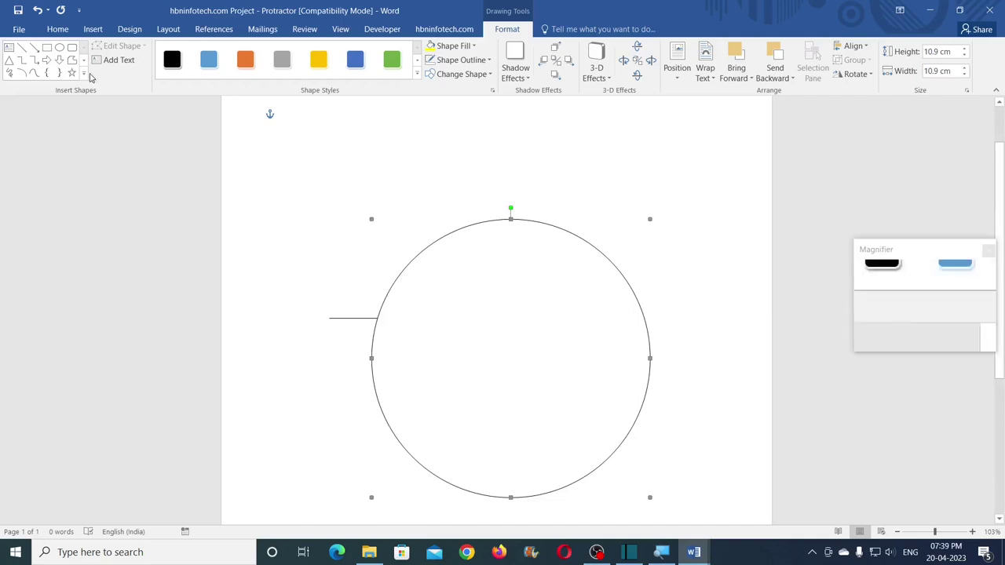
- Draw a small rectangle above and left of the circle, with a height of 0.7 cm and a width of 0.5 cm
left_click(47, 50)
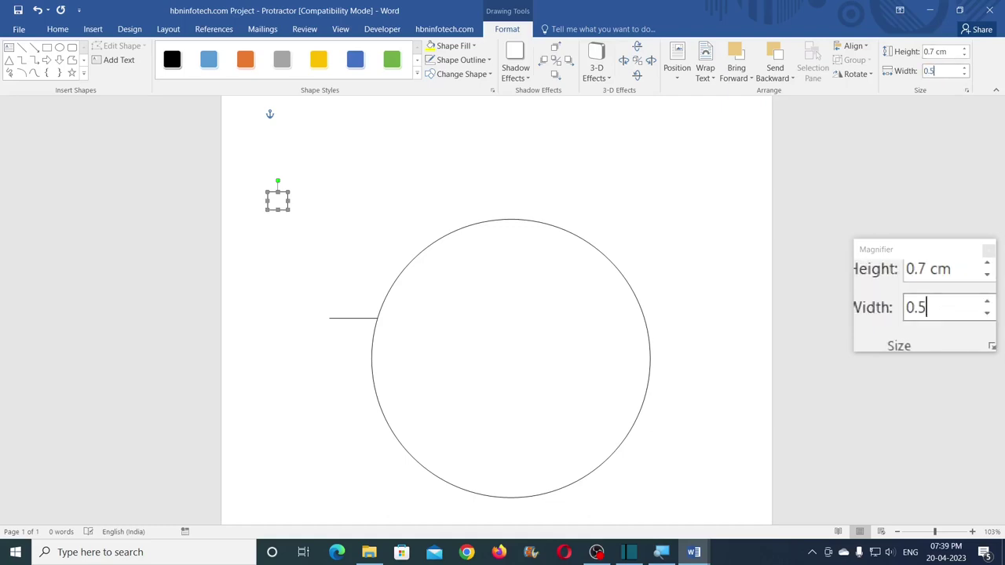
key("Return")
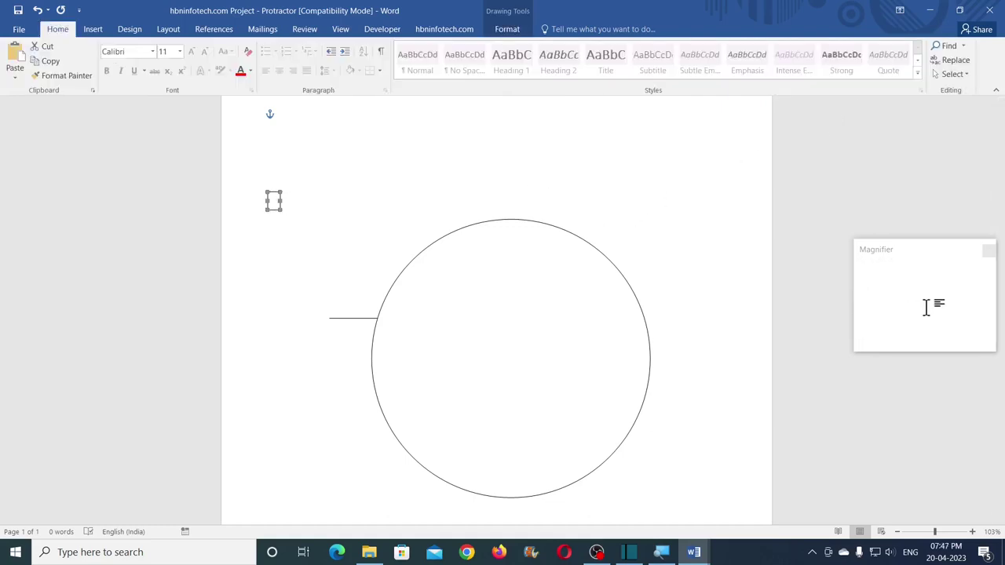
left_click(284, 116)
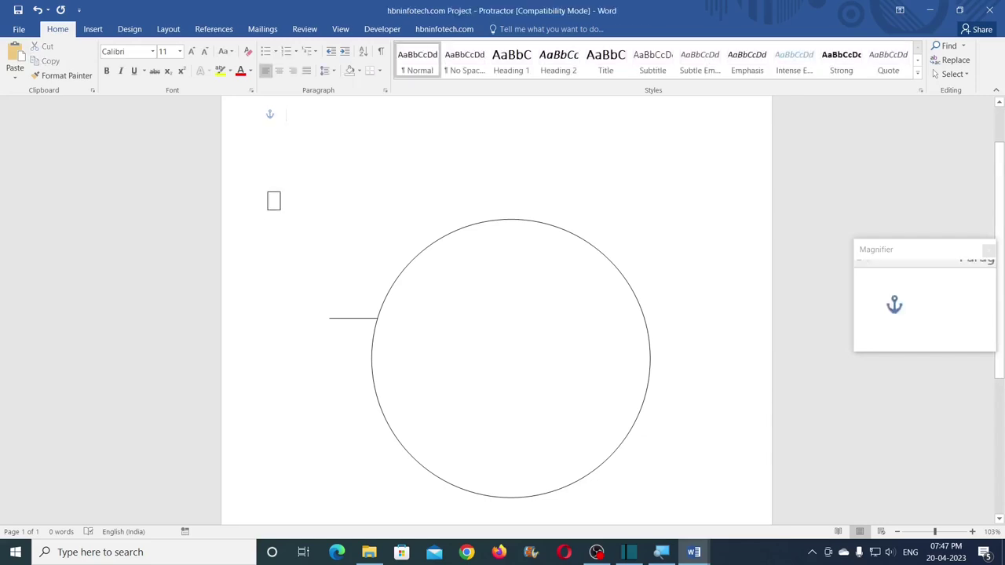
- Insert the text 025 as WordArt in the plain outlined style, using the Arial font
left_click(91, 29)
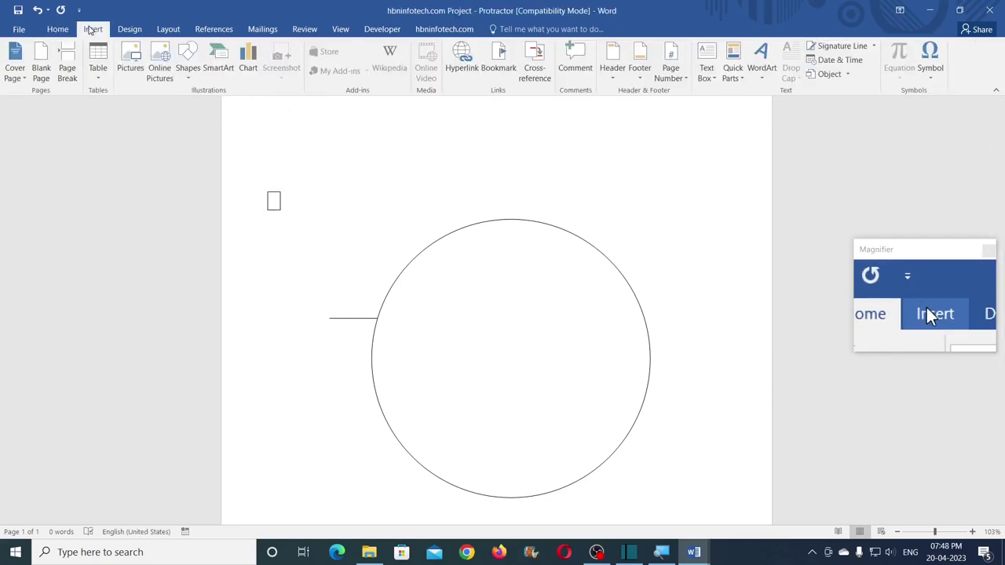
left_click(761, 72)
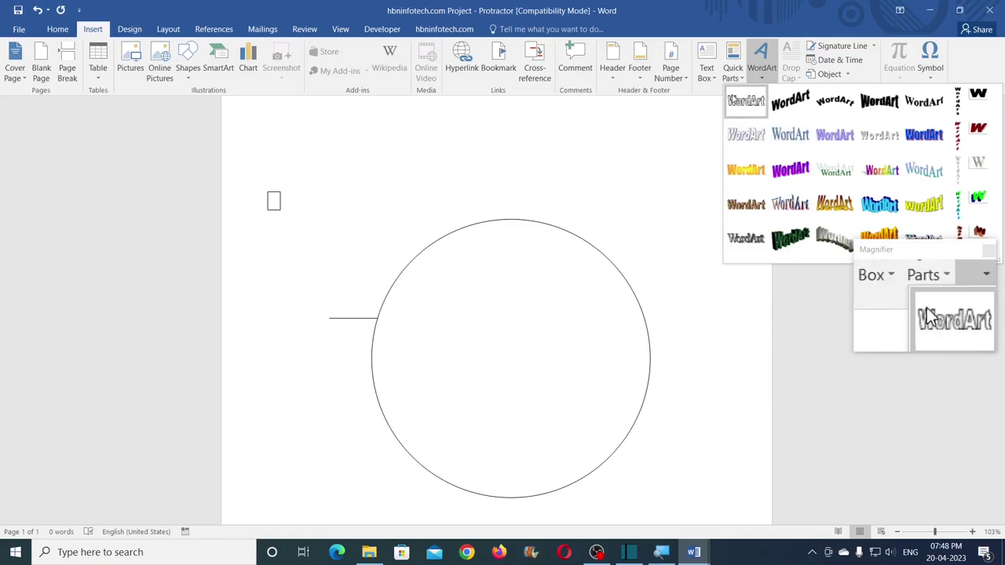
left_click(748, 105)
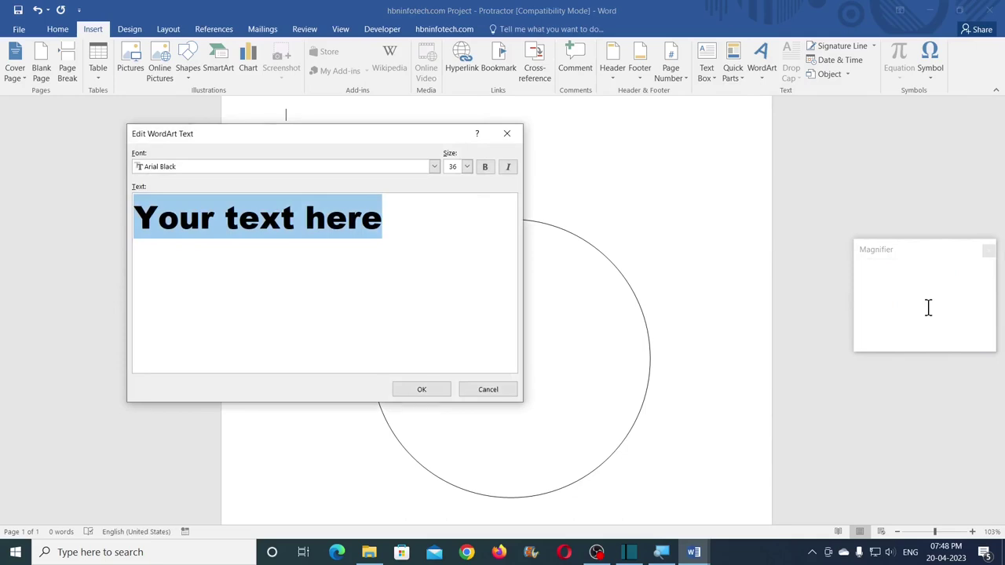
type("0")
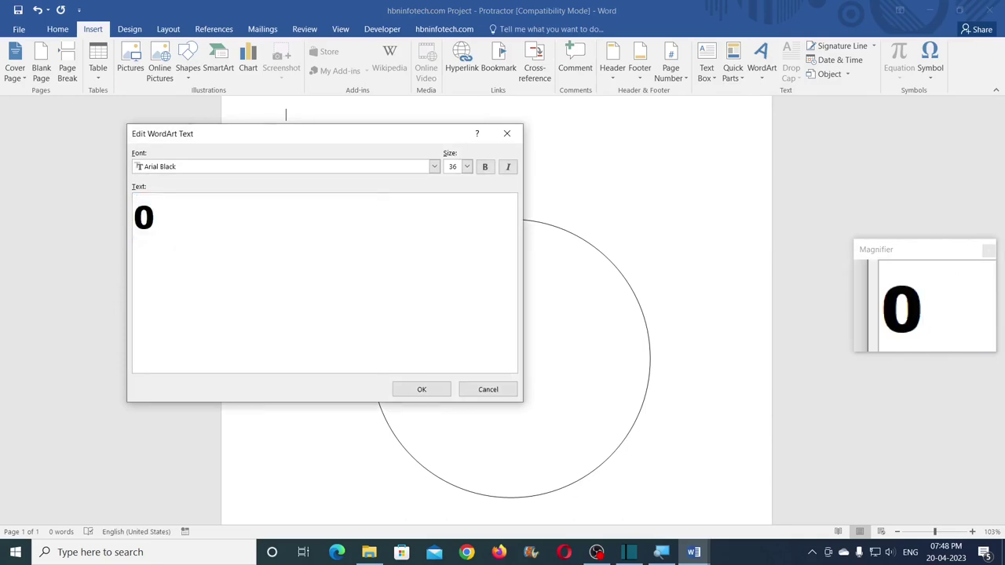
type("25")
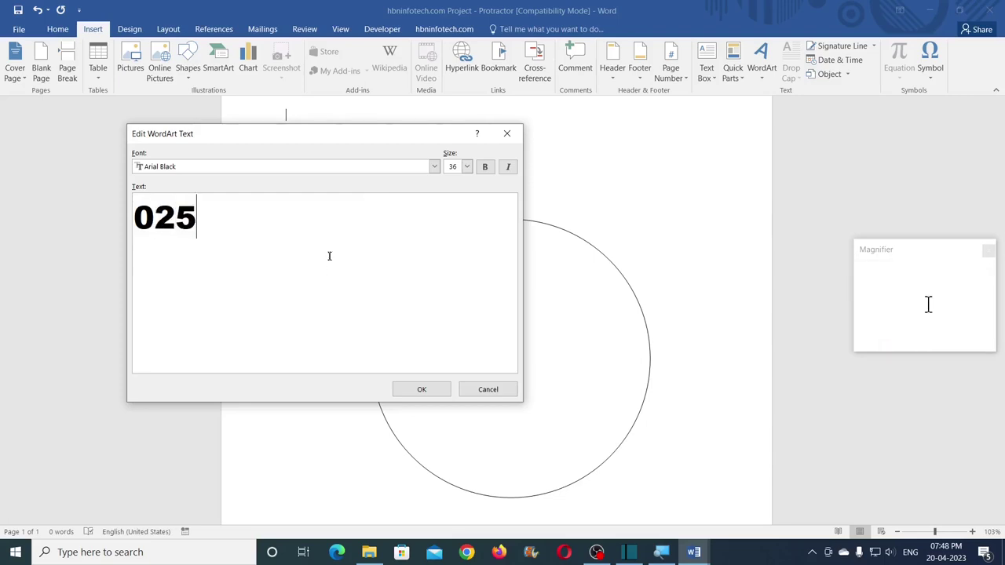
left_click(434, 167)
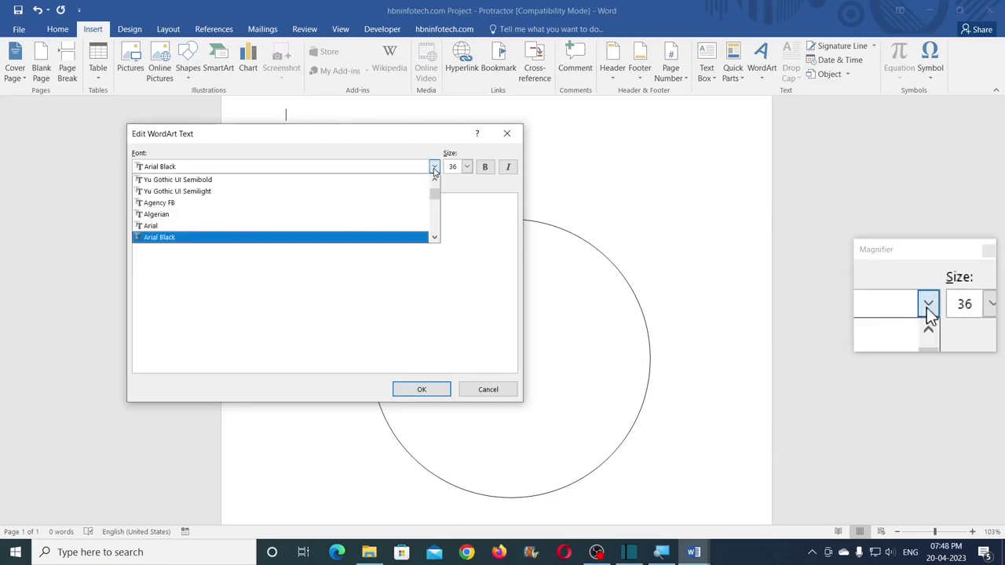
left_click(160, 226)
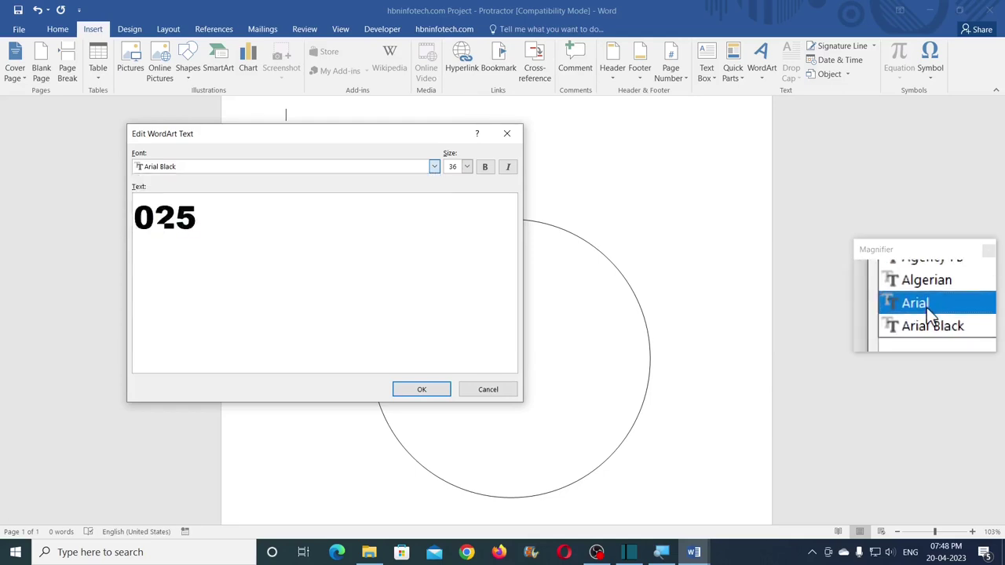
left_click(415, 391)
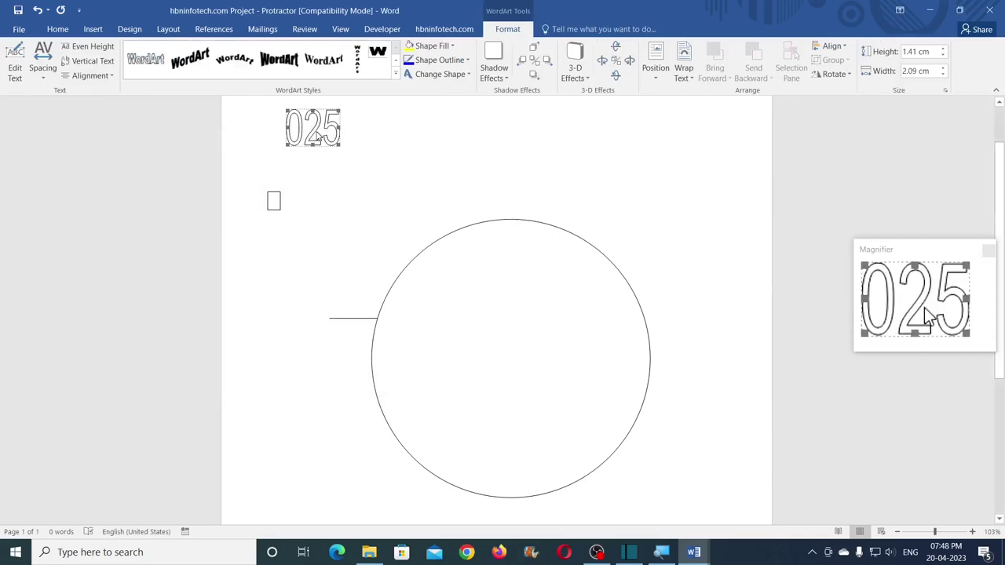
- Set the 025 WordArt's text wrapping to In Front of Text and fill it with black
left_click(683, 72)
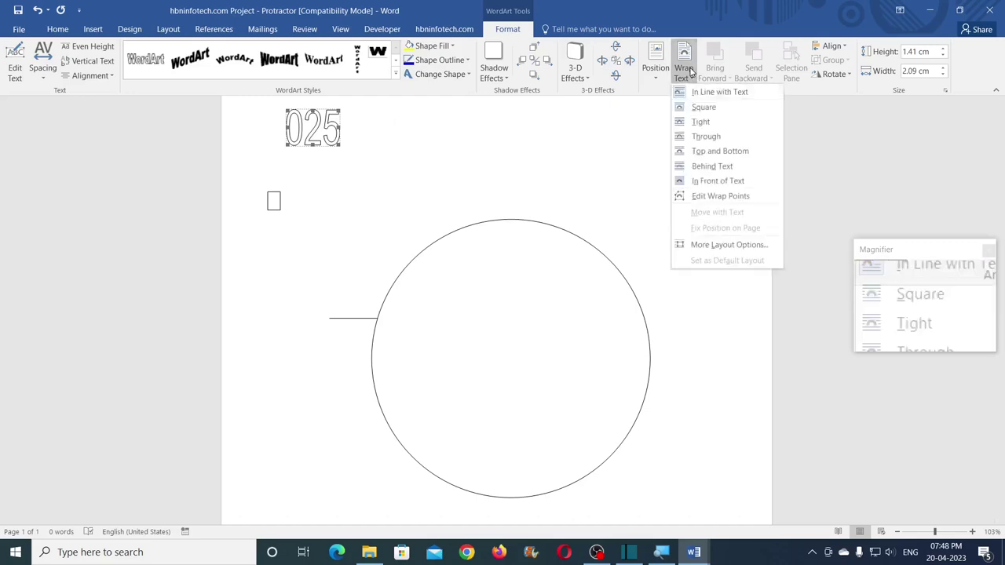
left_click(716, 182)
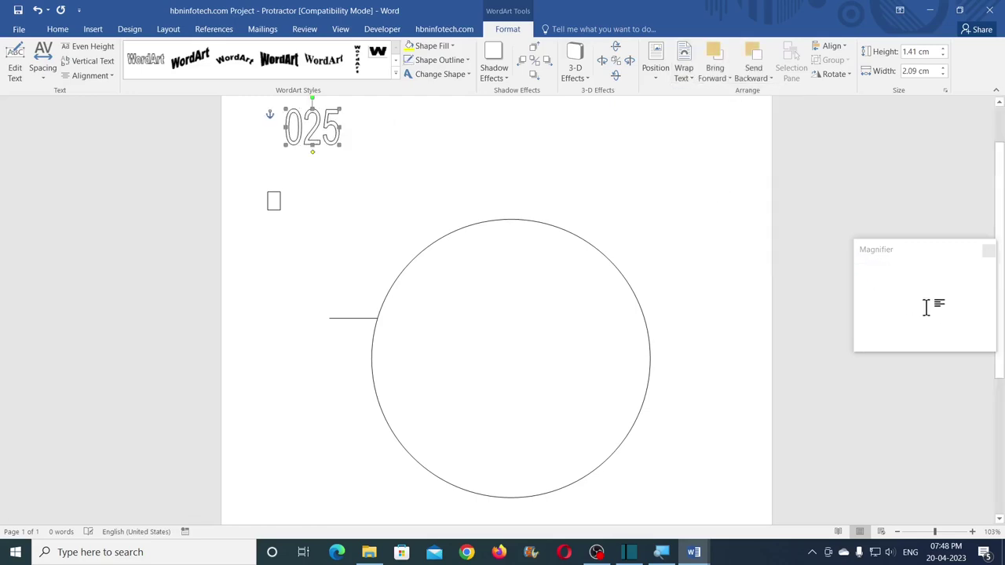
left_click(448, 47)
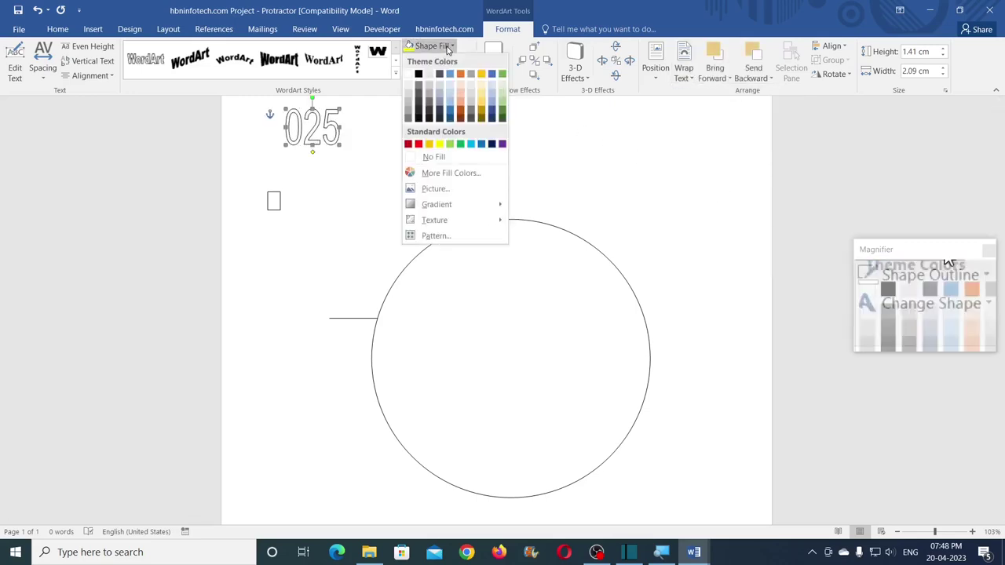
left_click(418, 75)
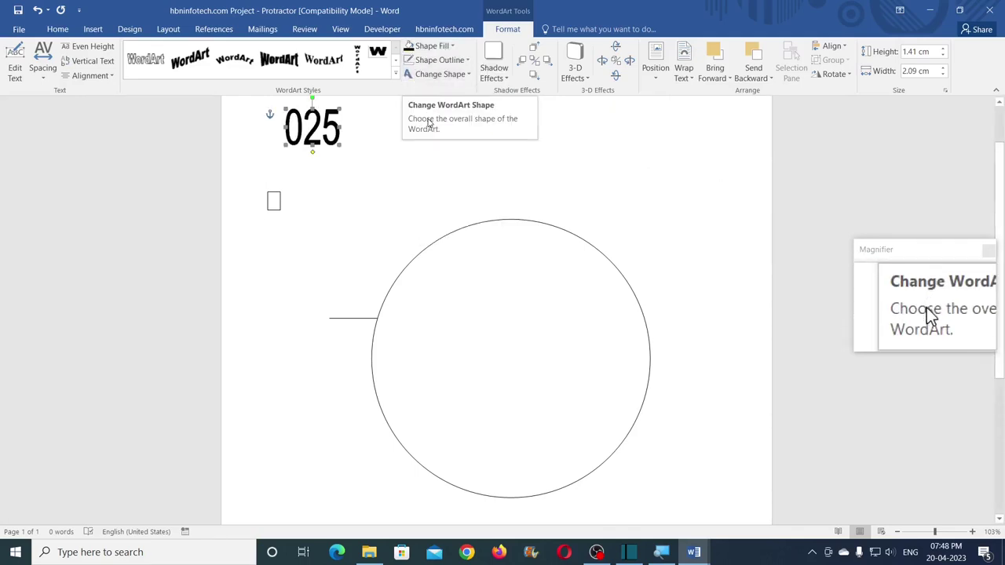
- Set the 025 WordArt's width to 0.5 cm and its height to 0.3 cm
left_click(932, 72)
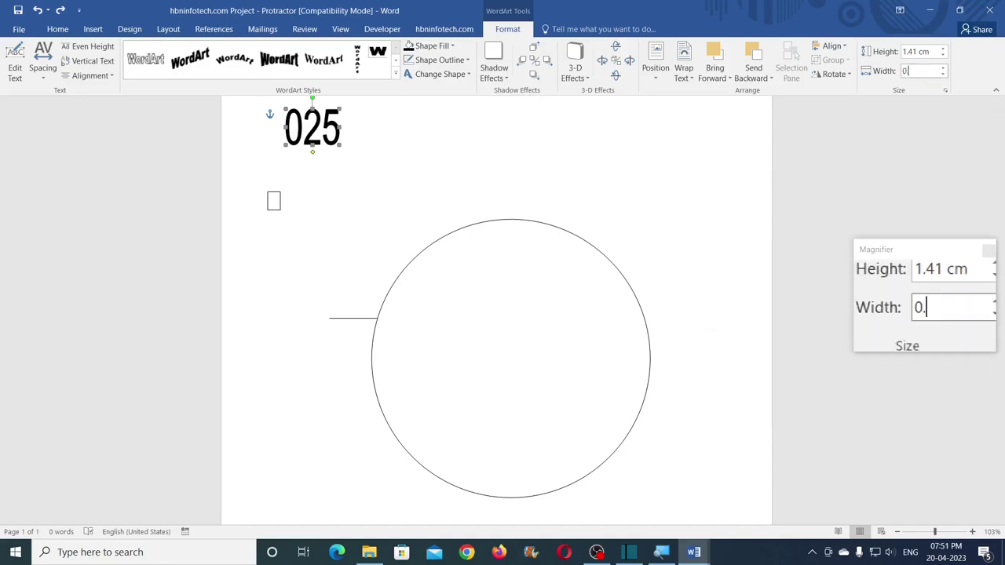
left_click(928, 50)
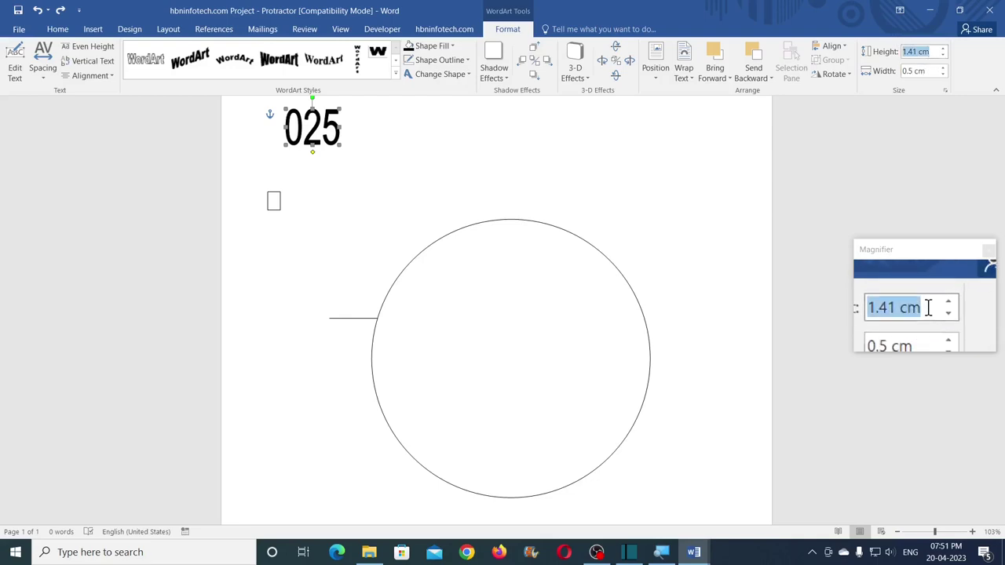
type("0.")
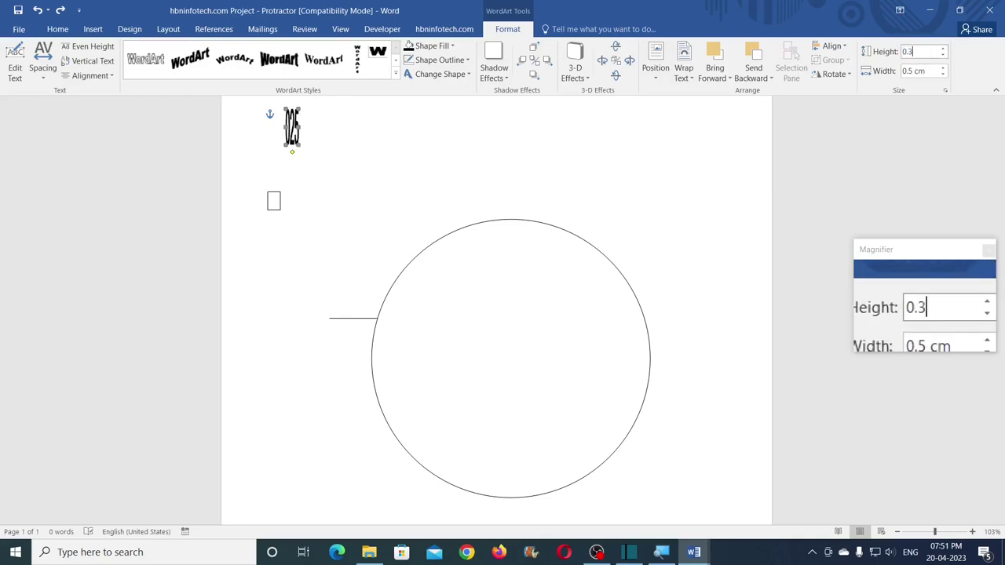
type("3")
key("Return")
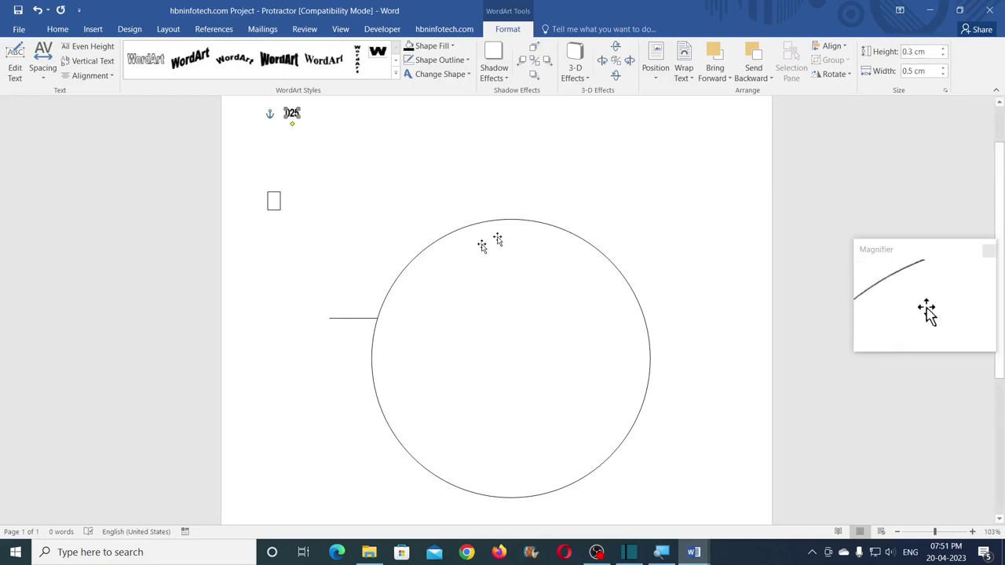
- Rotate the 025 WordArt 90° to the left and align it with the small rectangle by center and middle
left_click(834, 74)
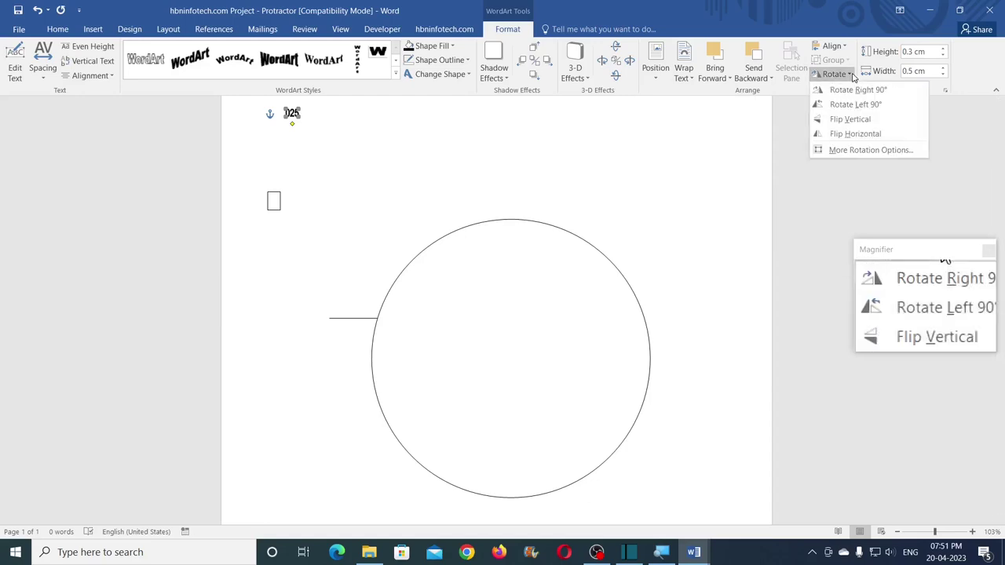
left_click(885, 105)
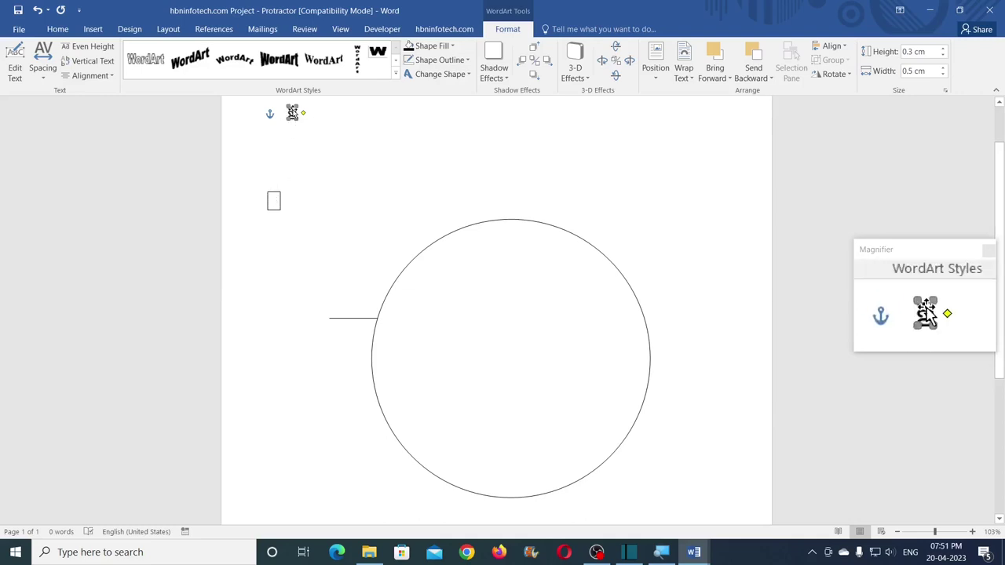
left_click(273, 202, "shift")
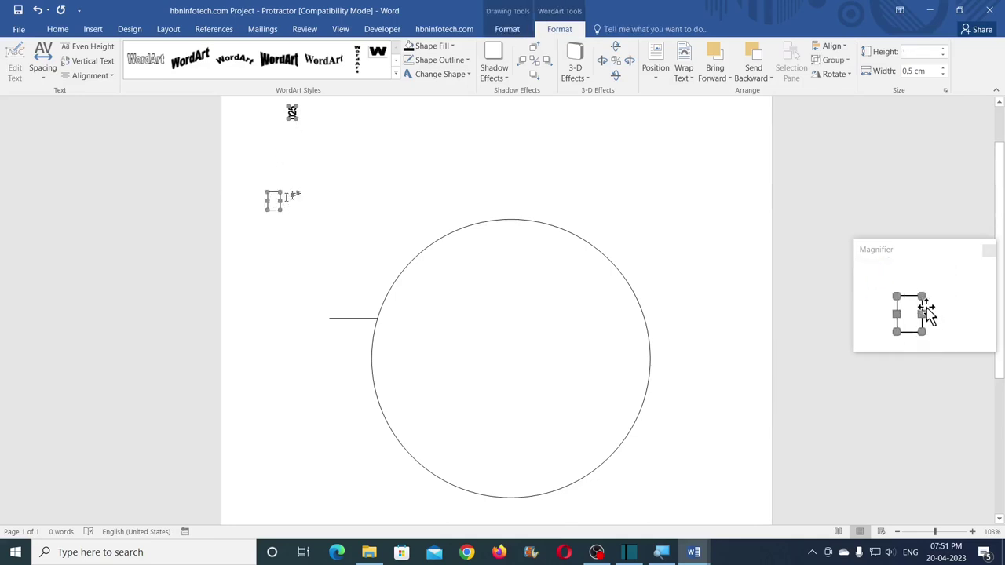
left_click(838, 46)
left_click(850, 76)
left_click(832, 45)
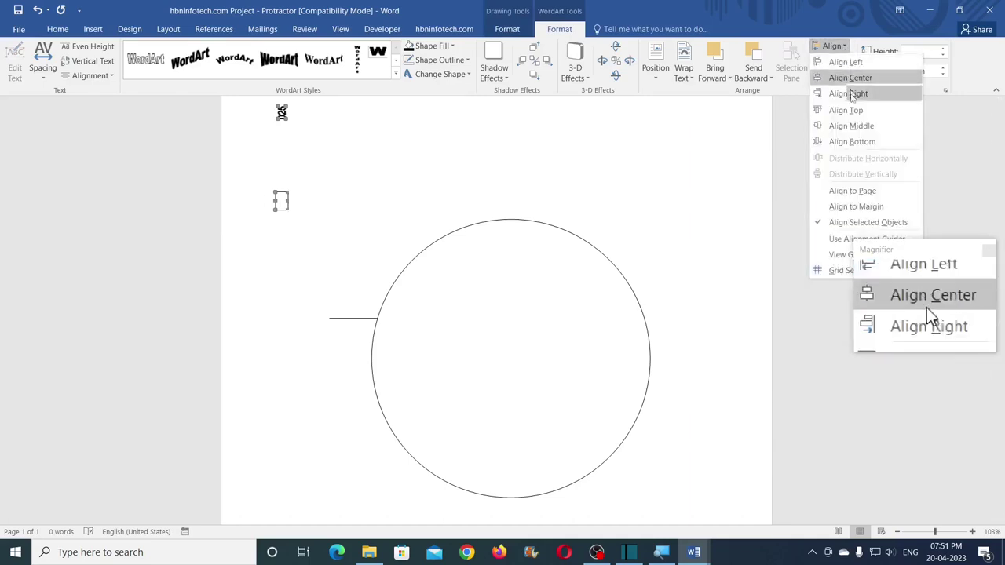
left_click(843, 125)
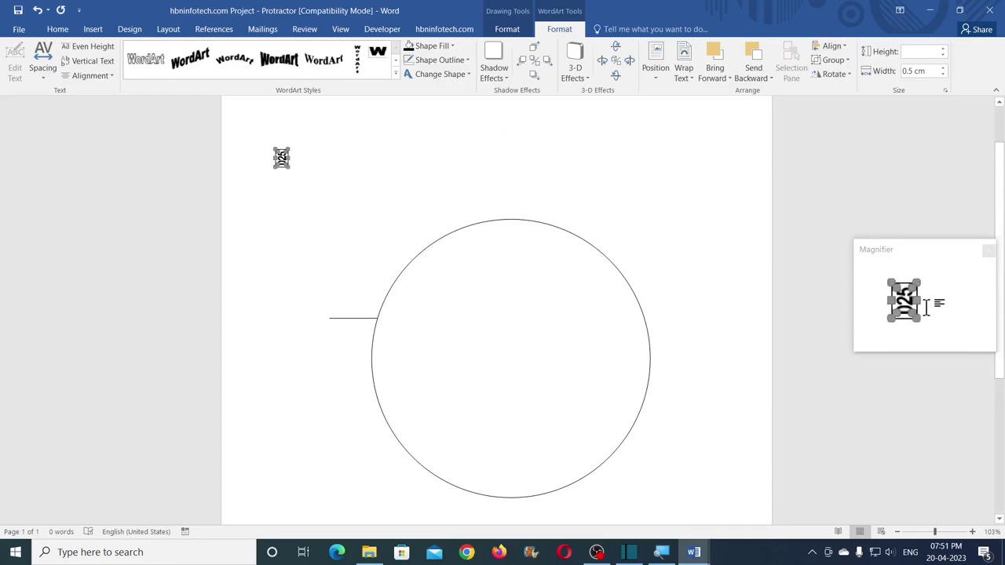
- Duplicate the framed 025 label to its right and rotate the copy's WordArt 90° to the right twice
left_click_drag(282, 161, 422, 164)
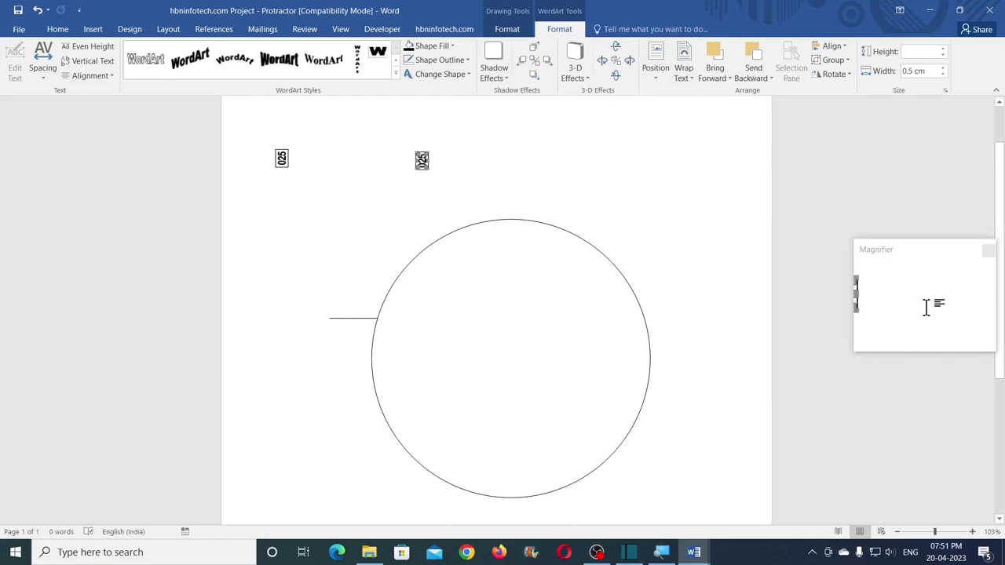
left_click(460, 163)
left_click(423, 163)
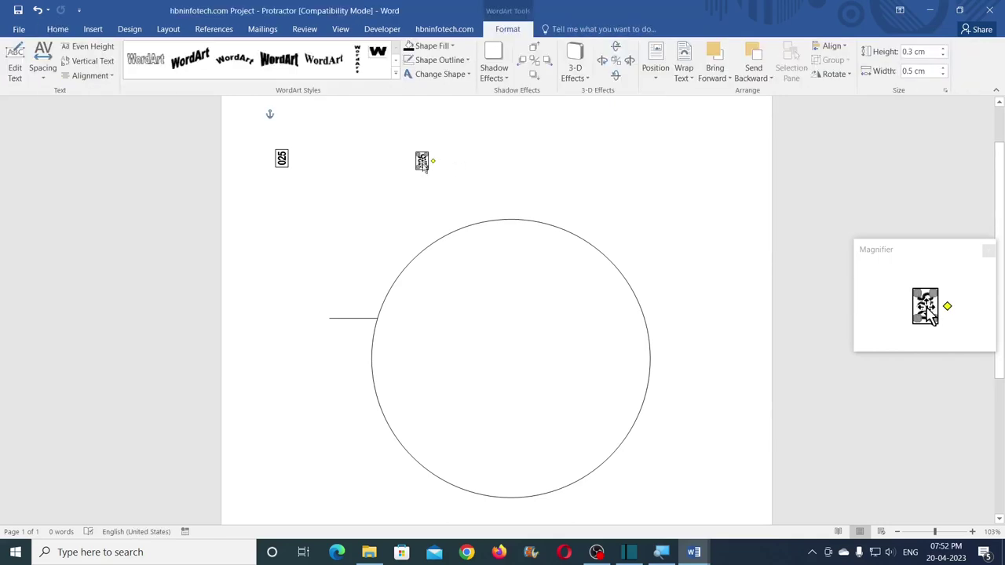
left_click(834, 79)
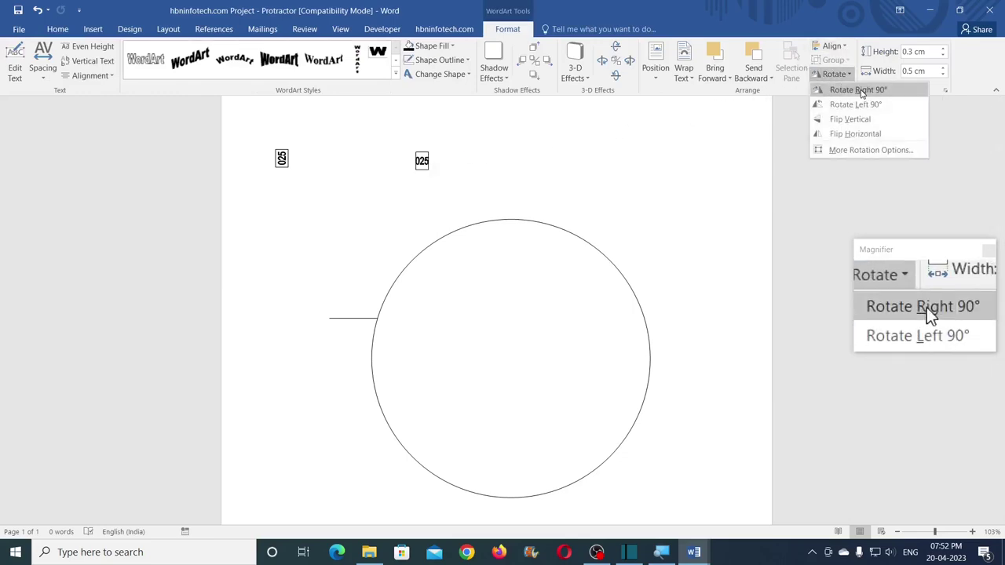
left_click(860, 90)
left_click(838, 75)
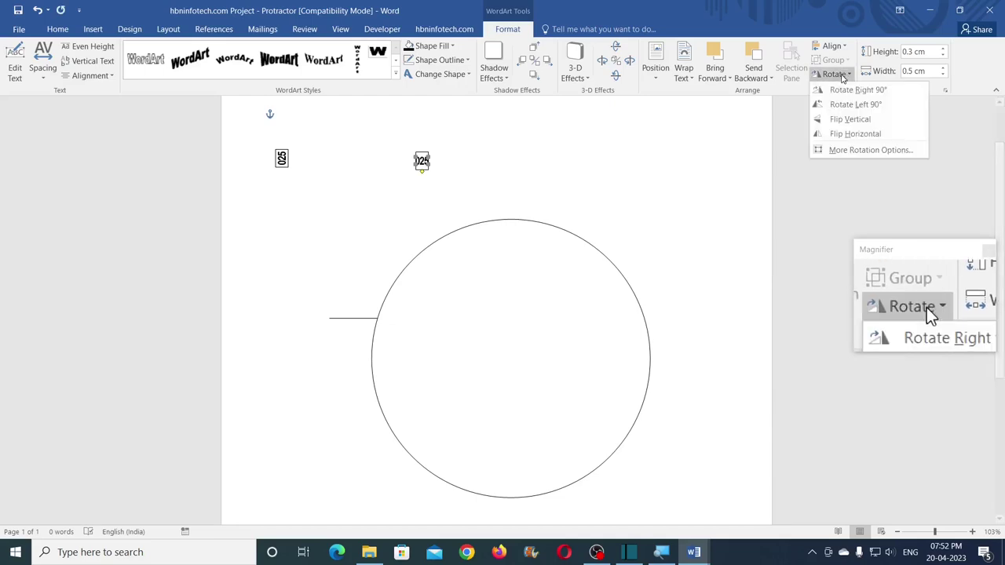
left_click(855, 89)
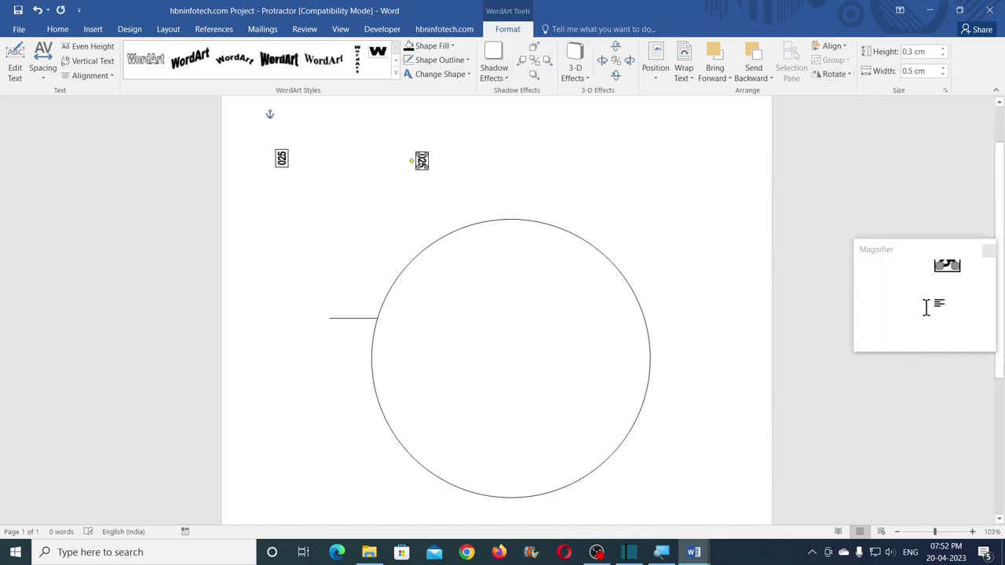
key("Escape")
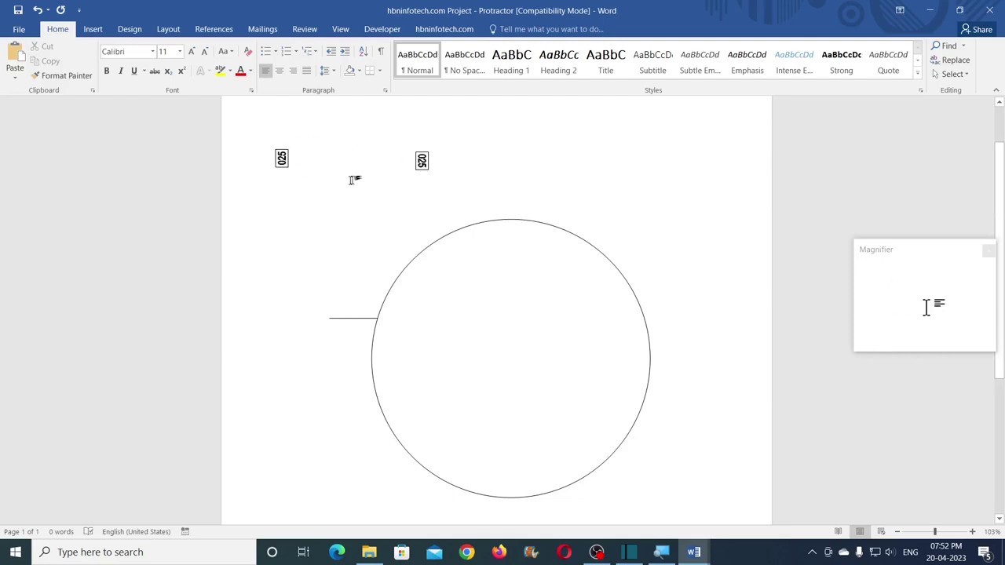
- Remove the outline from the rectangles around both 025 labels
left_click(285, 168)
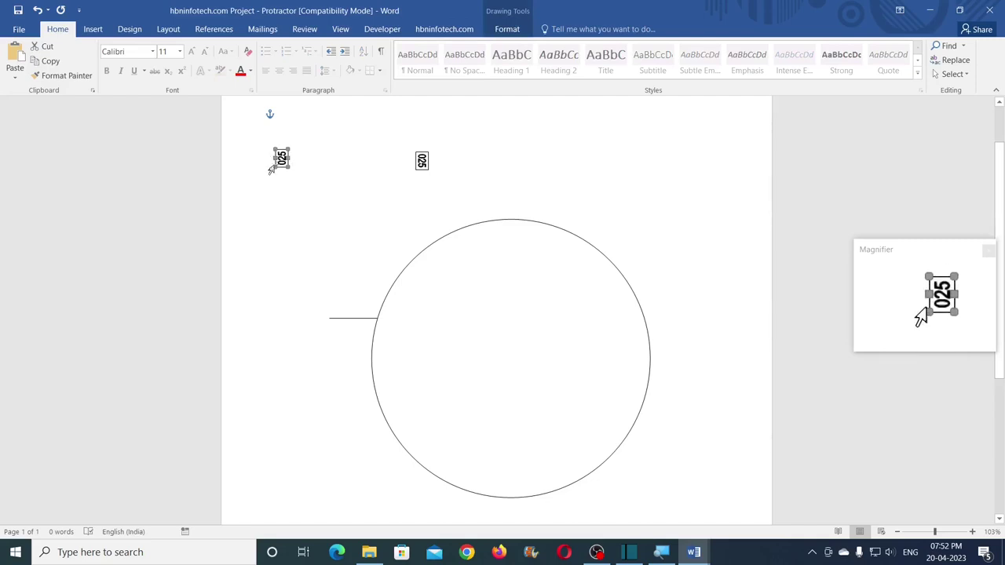
left_click(525, 32)
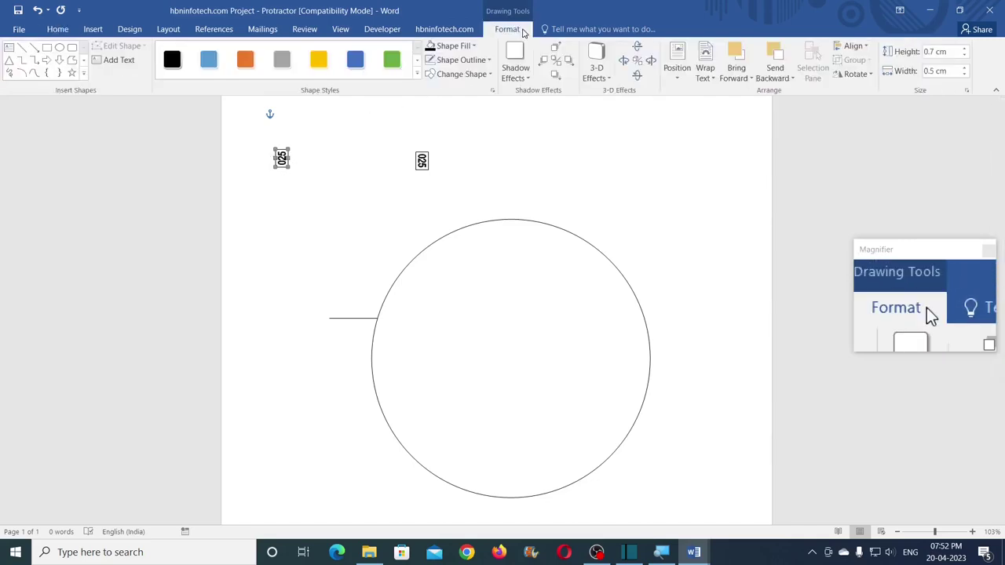
left_click(479, 61)
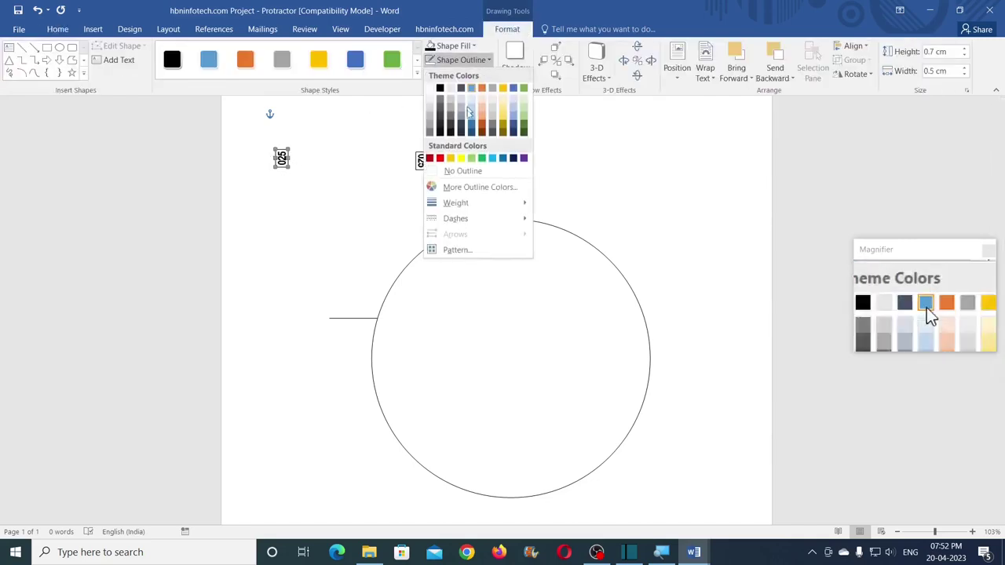
left_click(460, 171)
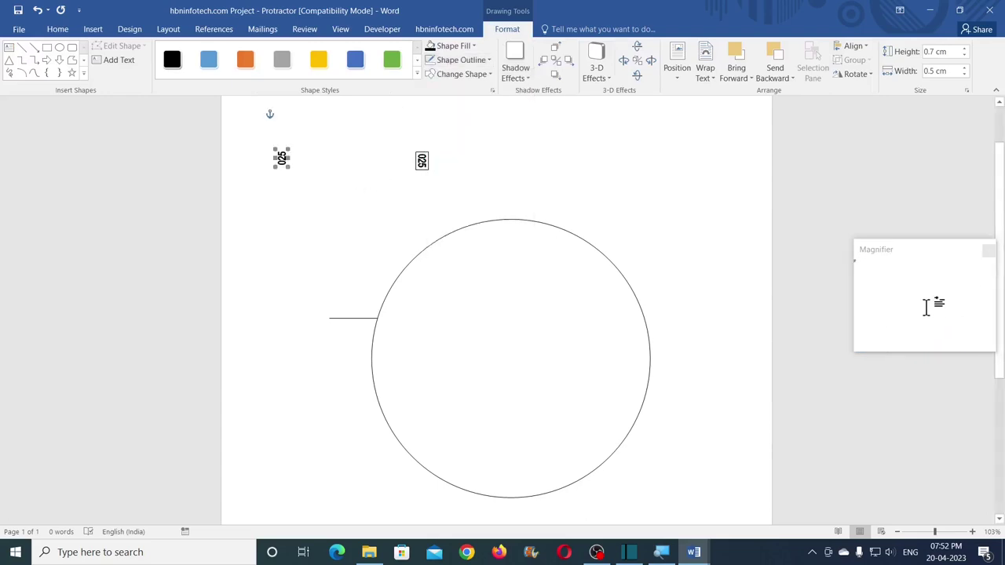
left_click(337, 186)
left_click(429, 149)
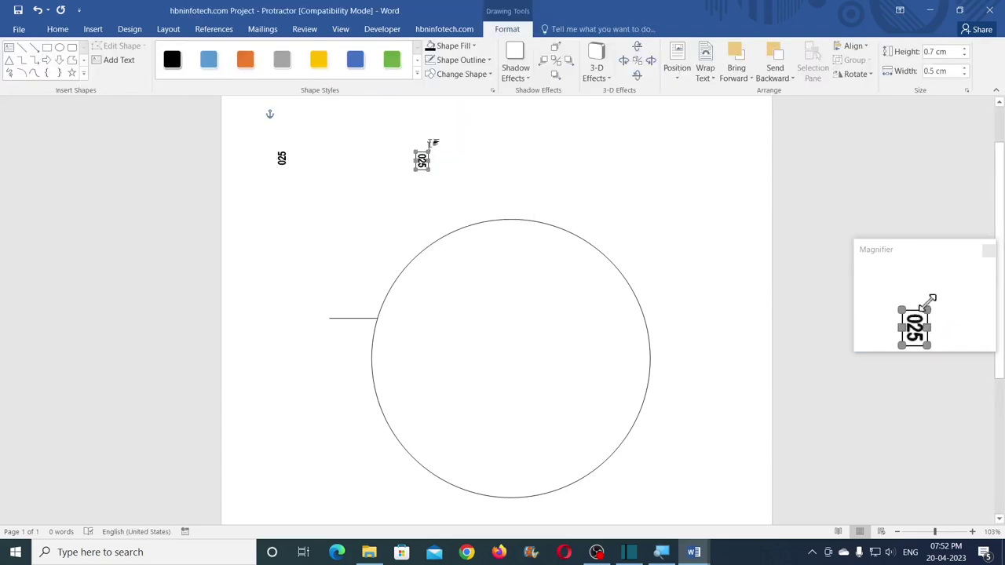
left_click(430, 60)
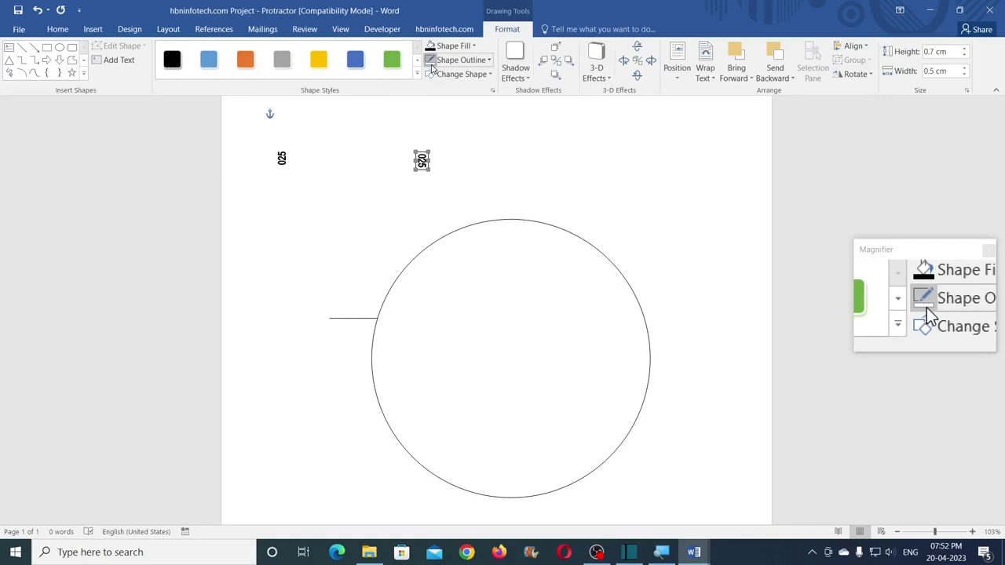
left_click(453, 147)
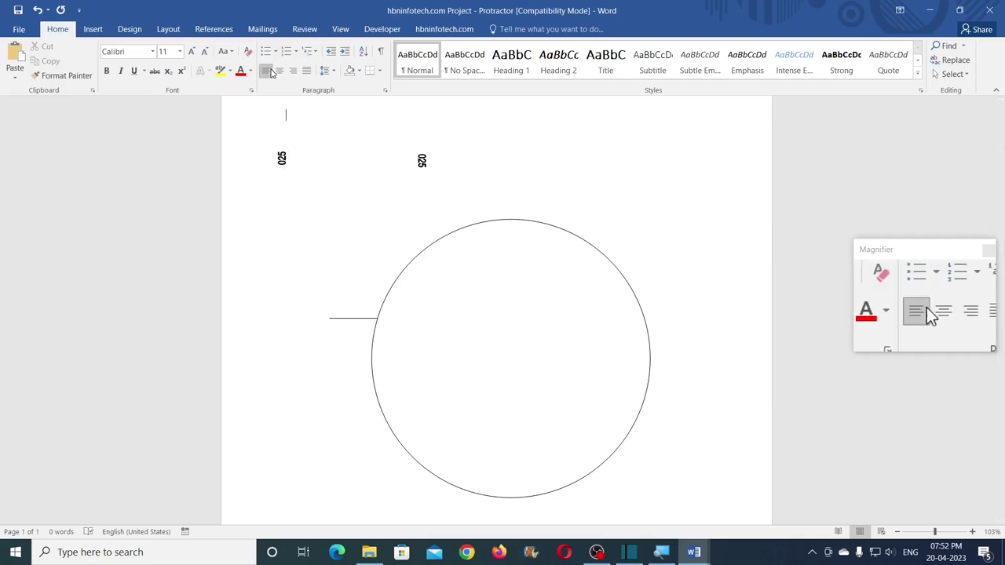
- Group the original, upward-reading 025 WordArt with its rectangle
left_click(955, 75)
left_click(834, 105)
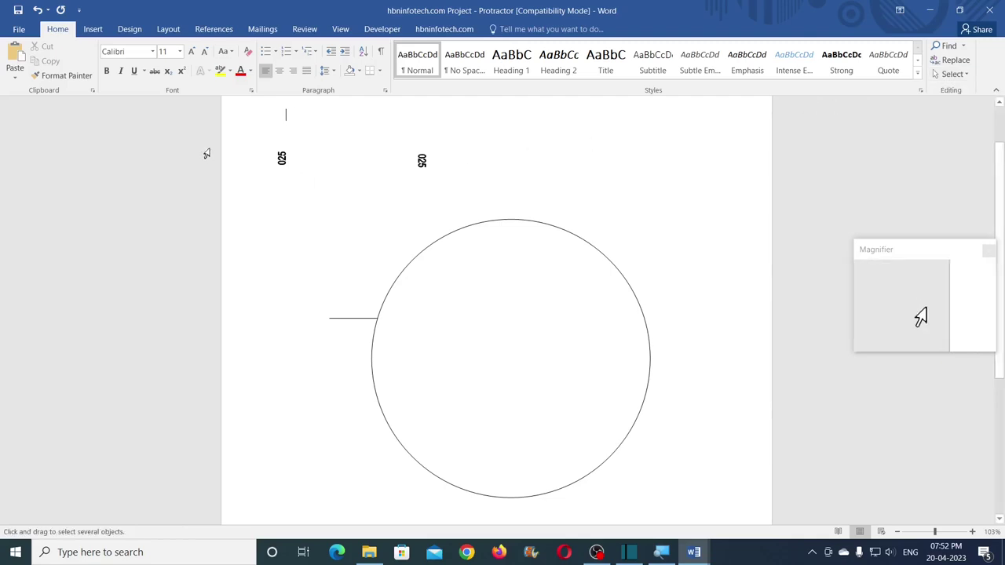
mouse_move(256, 135)
left_mouse_down()
mouse_move(316, 170)
mouse_move(312, 198)
left_mouse_up()
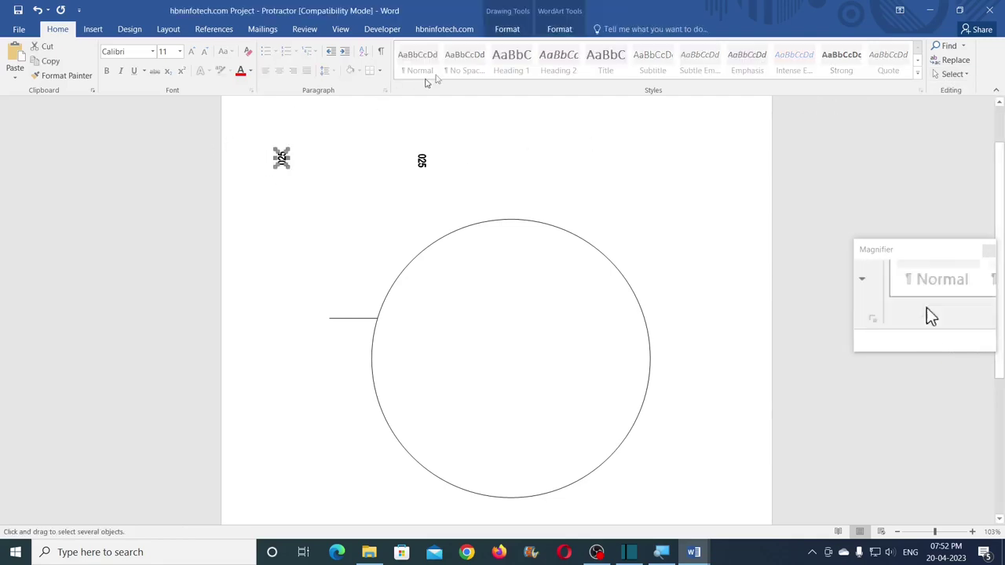
left_click(569, 30)
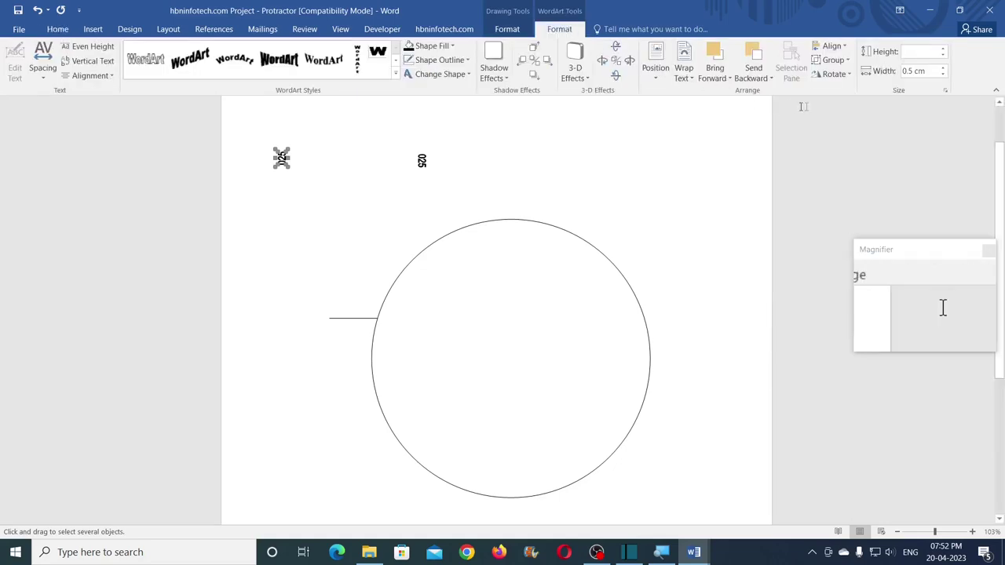
left_click(847, 61)
left_click(839, 76)
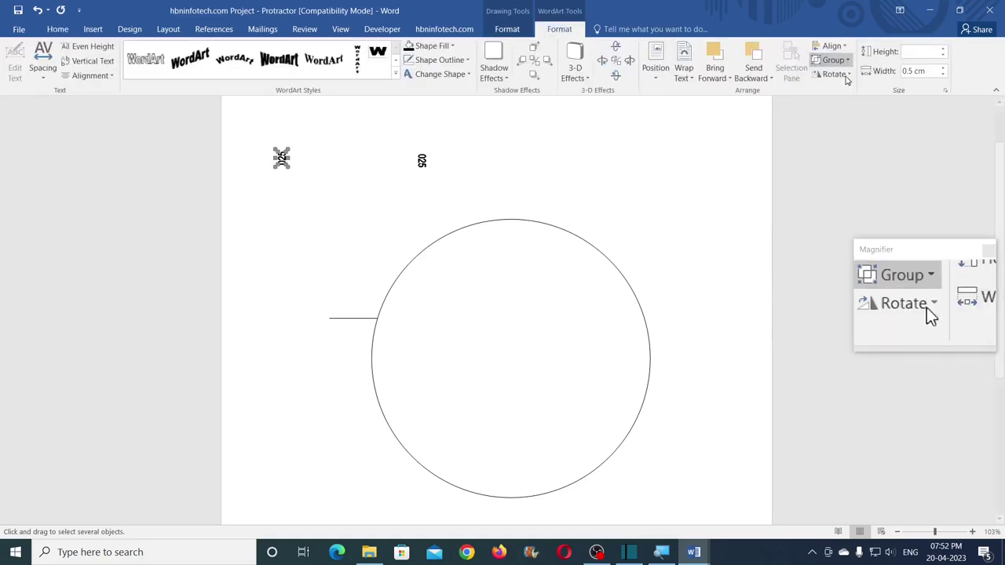
- Group the duplicated, downward-reading 025 WordArt with its rectangle
left_click_drag(403, 141, 460, 203)
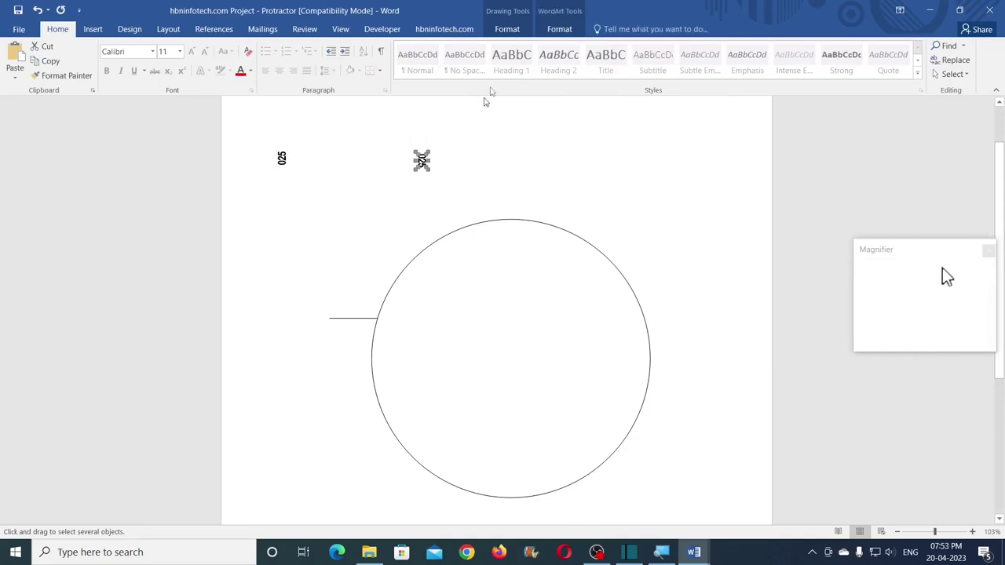
left_click(560, 29)
left_click(833, 60)
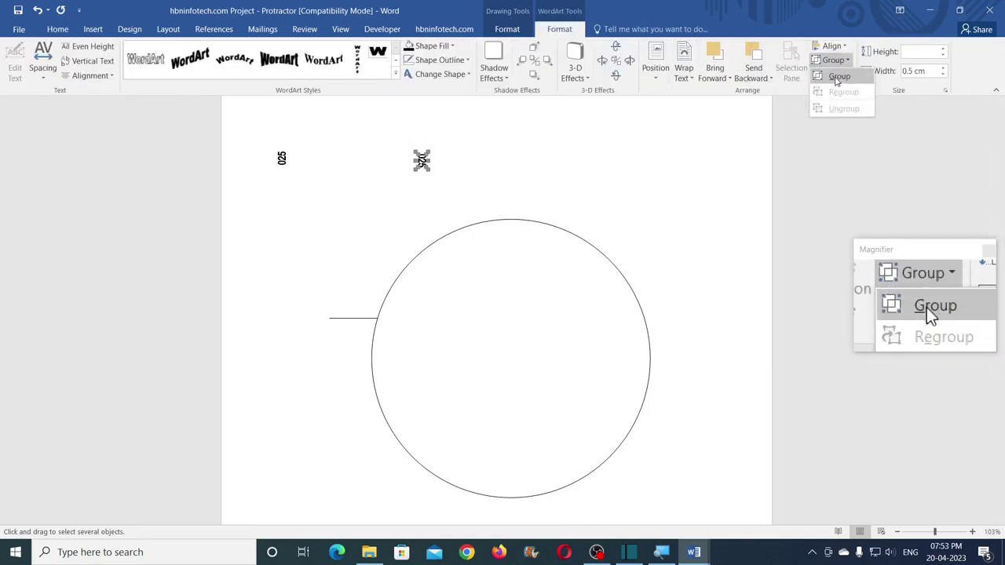
left_click(840, 77)
left_click(592, 185)
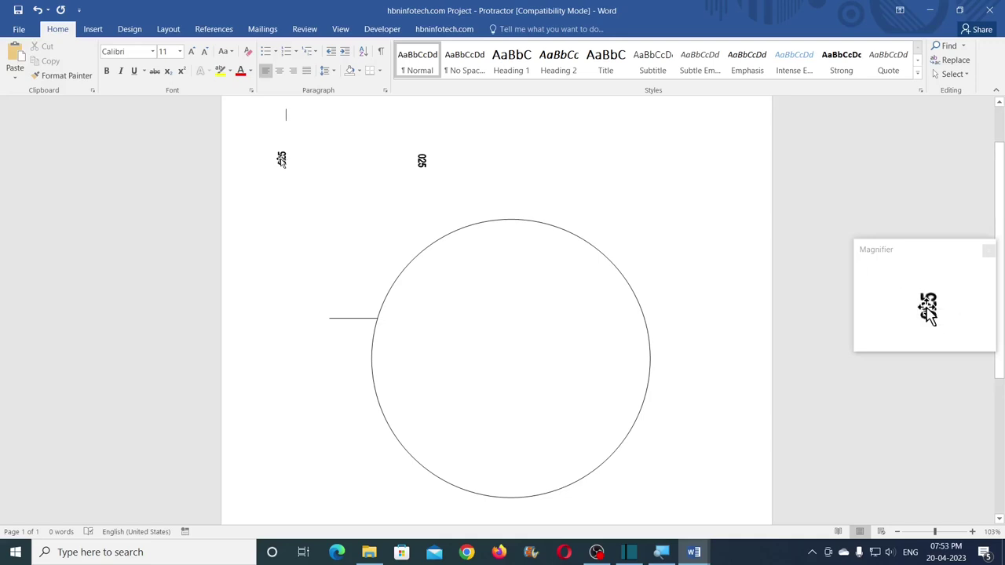
- Move the upward-reading 025 label into the large circle and align both objects left and middle
left_click_drag(281, 160, 413, 329)
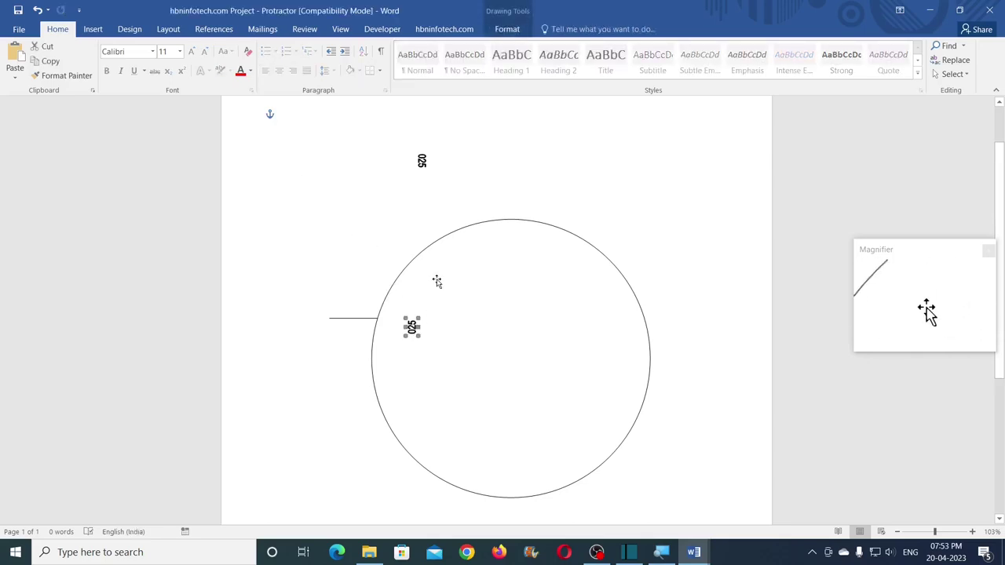
left_click(436, 278, "shift")
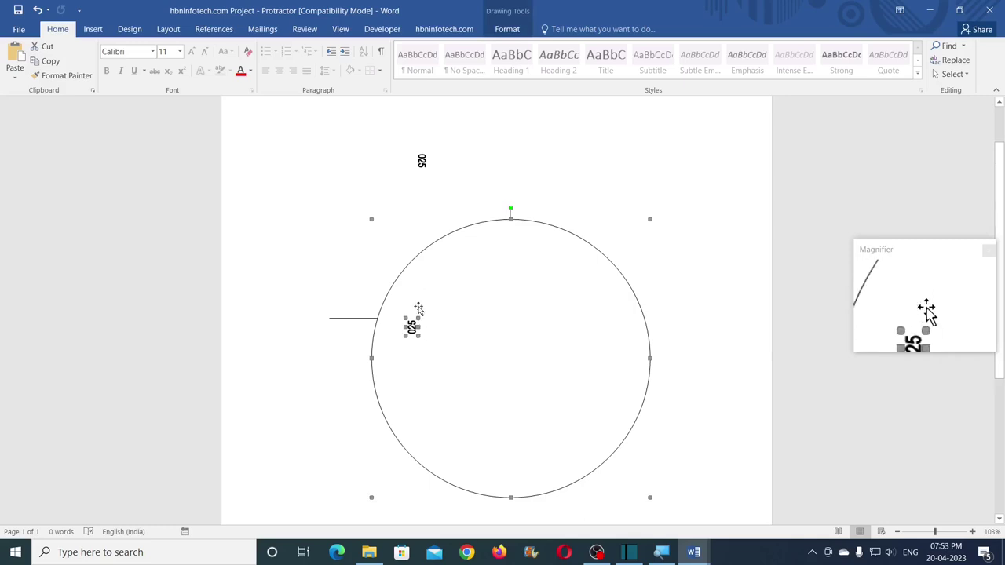
left_click(509, 29)
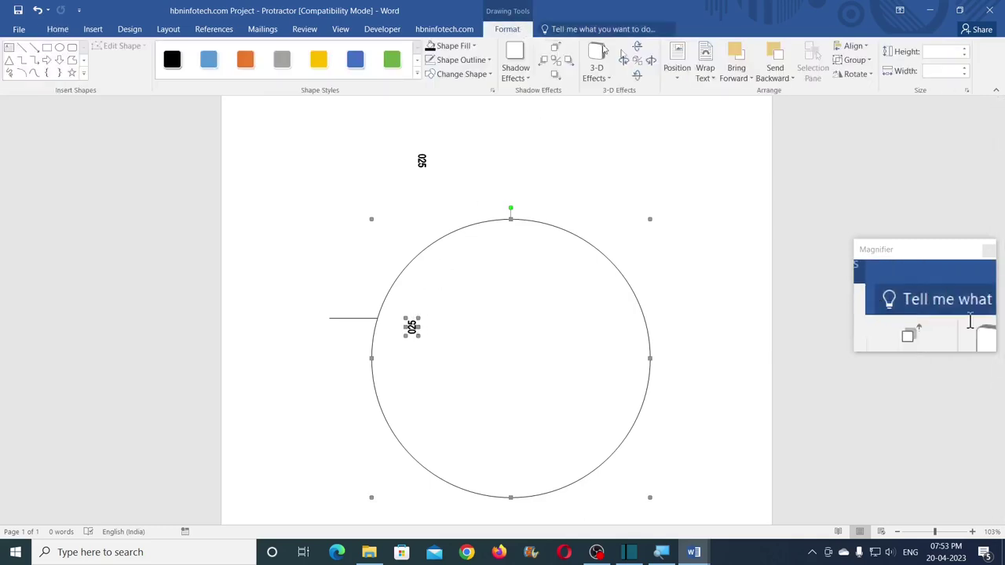
left_click(856, 47)
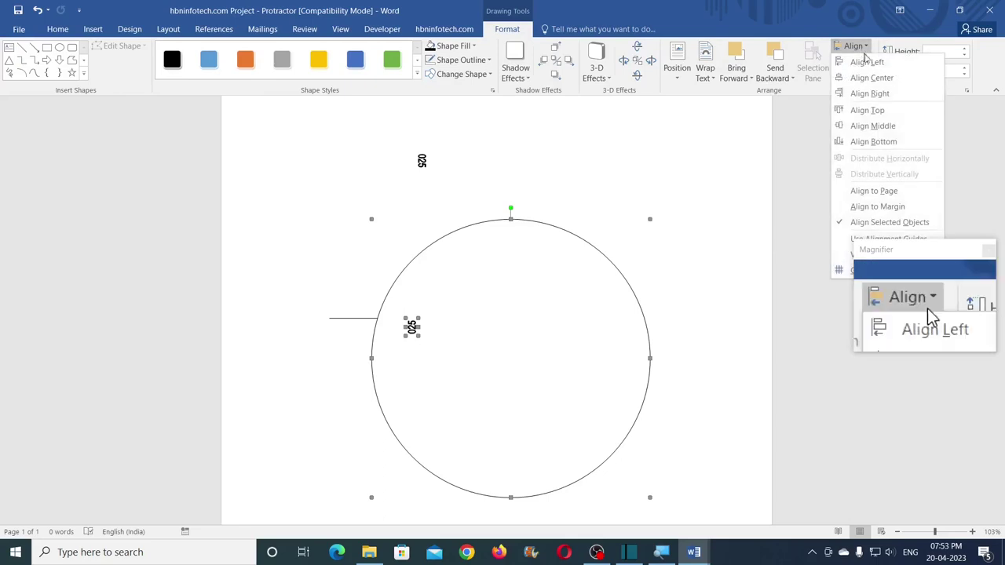
left_click(868, 62)
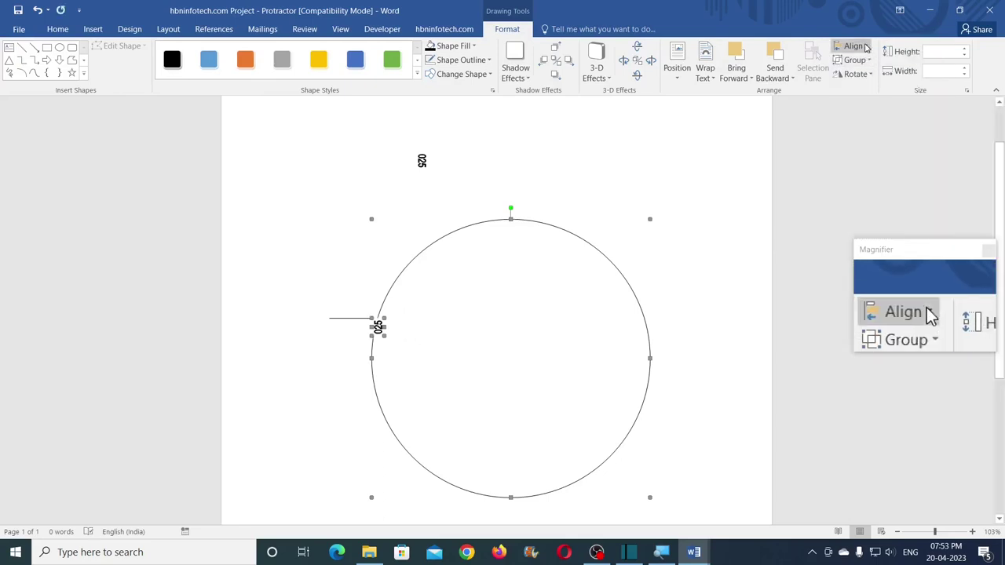
left_click(854, 46)
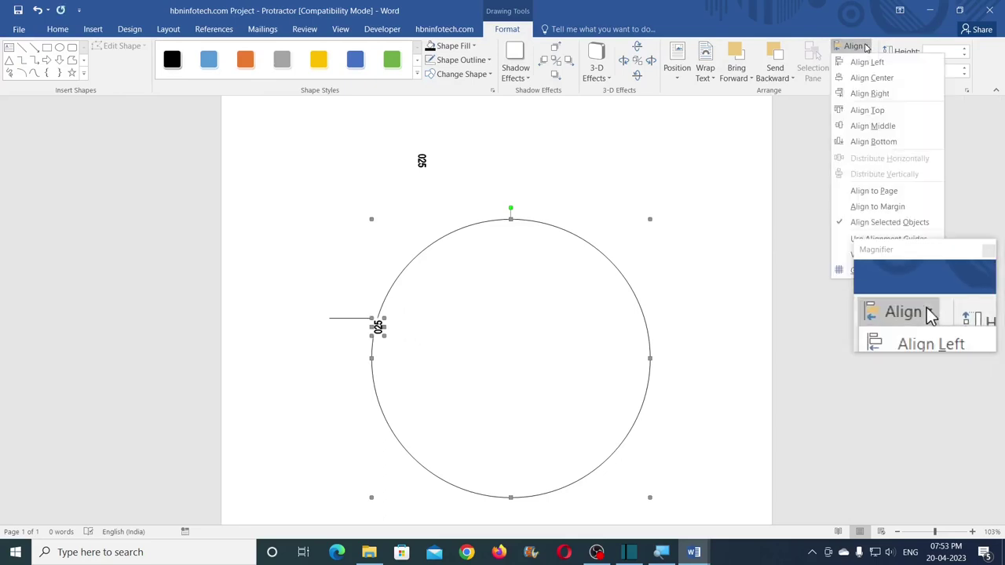
left_click(873, 127)
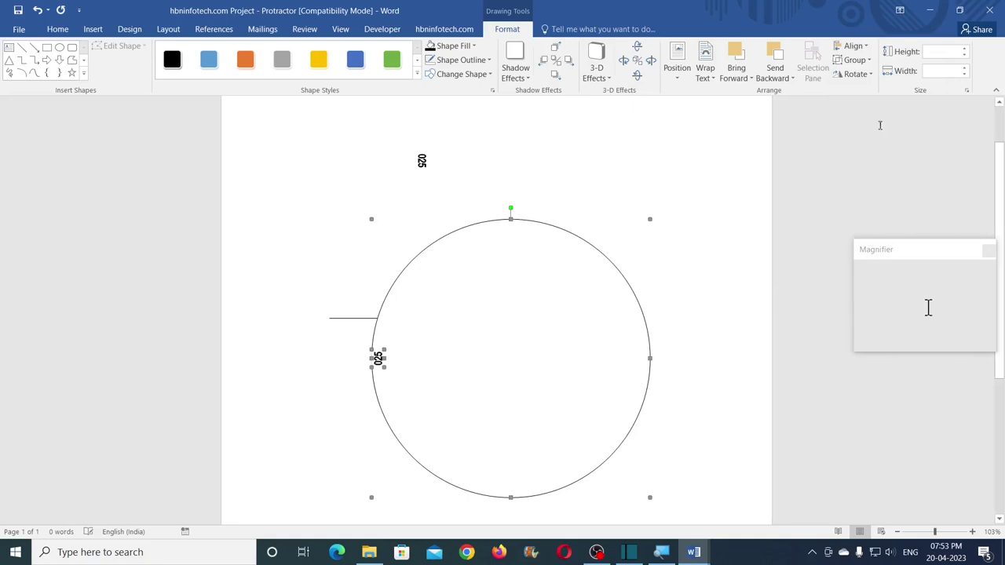
left_click(866, 62)
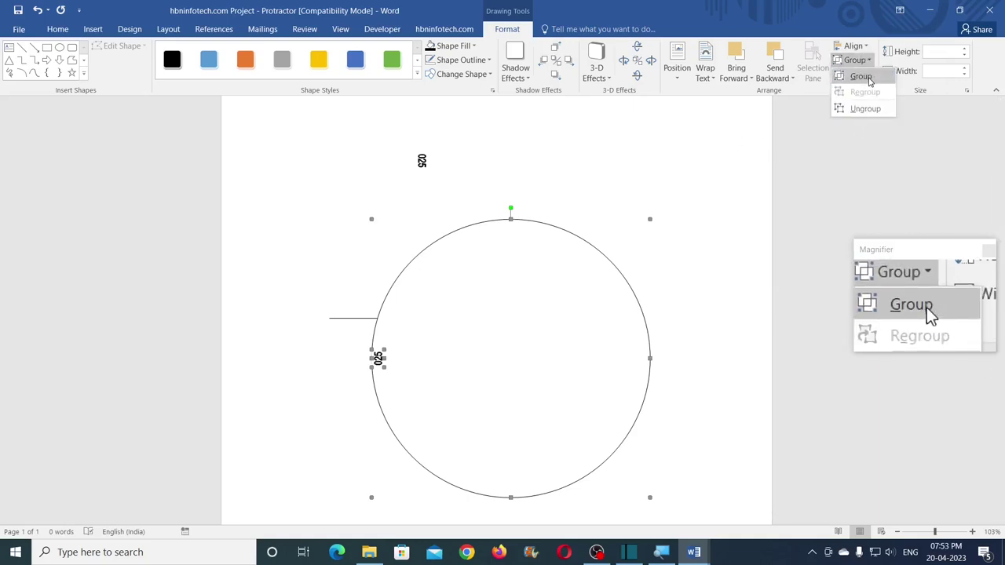
left_click(639, 219)
left_click(491, 192)
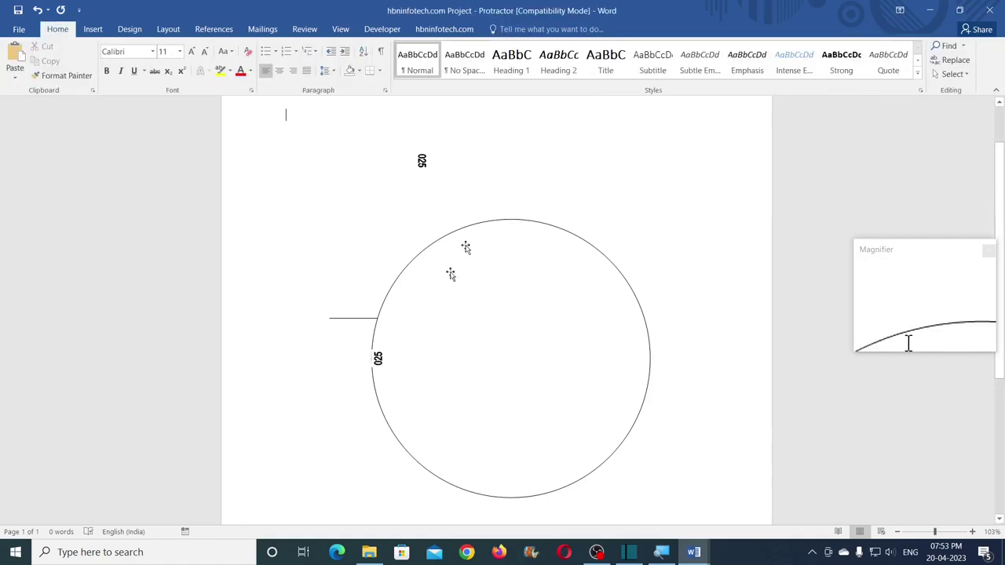
- Duplicate the upward-reading and downward-reading 025 labels, placing both copies in the empty area above the large circle
left_click(380, 363)
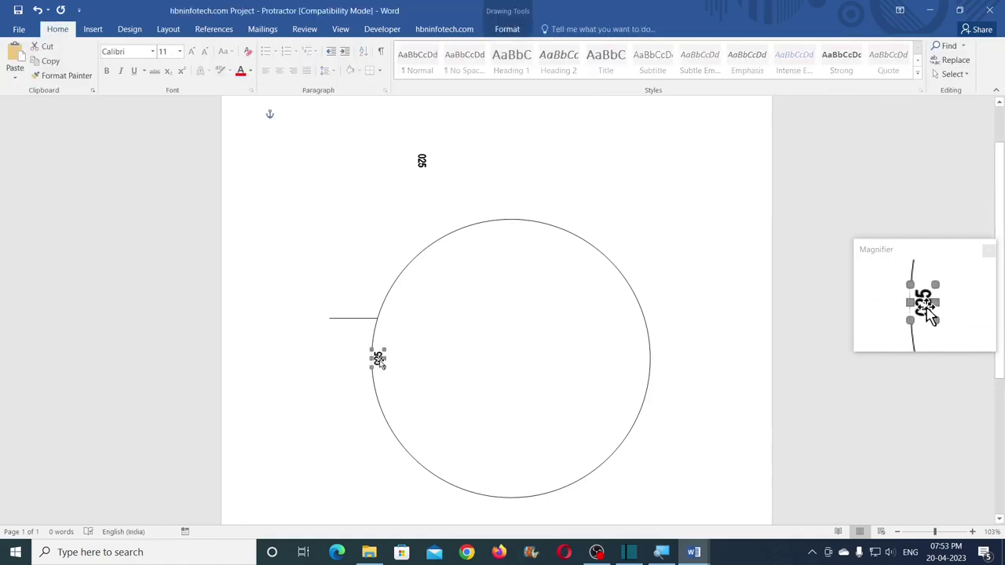
left_click_drag(381, 362, 306, 157)
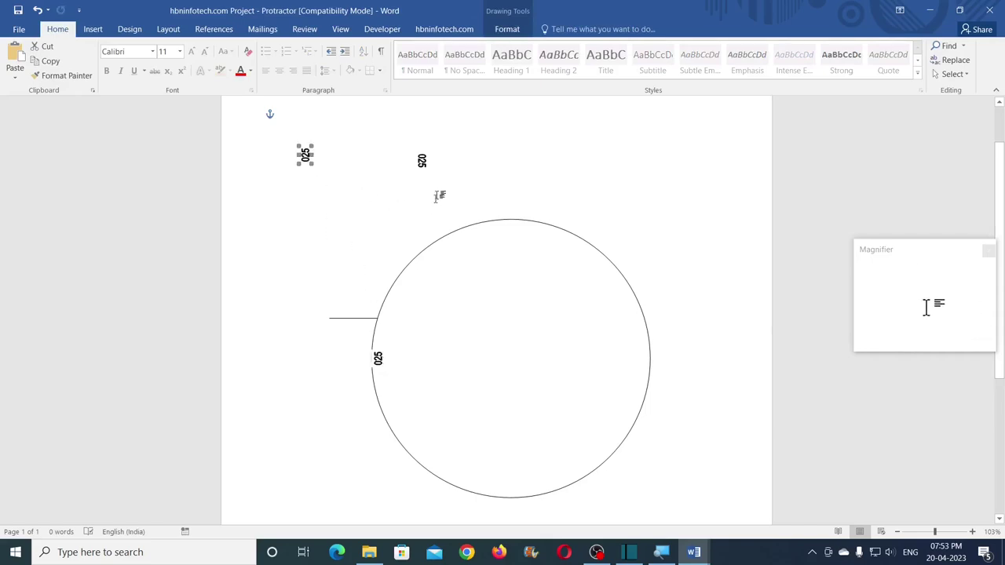
left_click_drag(424, 165, 589, 160)
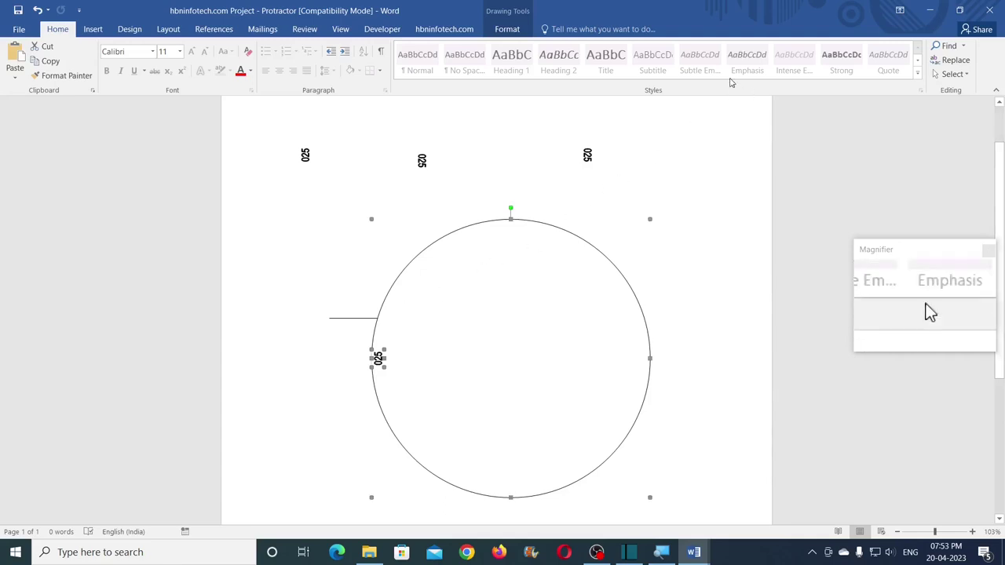
- Group the upward-reading 025 label on the large circle's edge with that circle
left_click(507, 29)
left_click(854, 60)
left_click(852, 76)
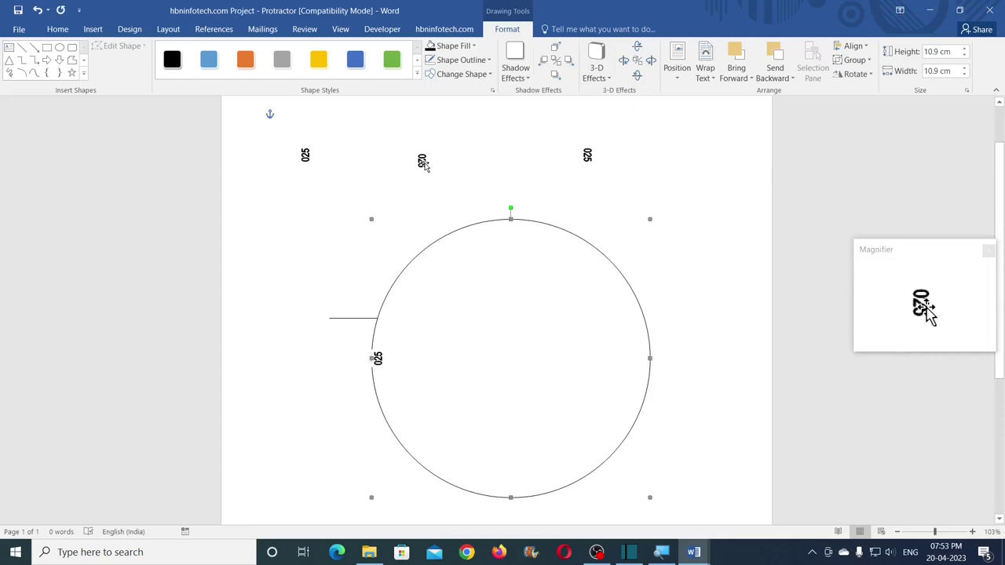
- Align the original downward-reading 025 label and the large circle right and middle, and group them
left_click(423, 163)
left_click(613, 303, "shift")
left_click(854, 48)
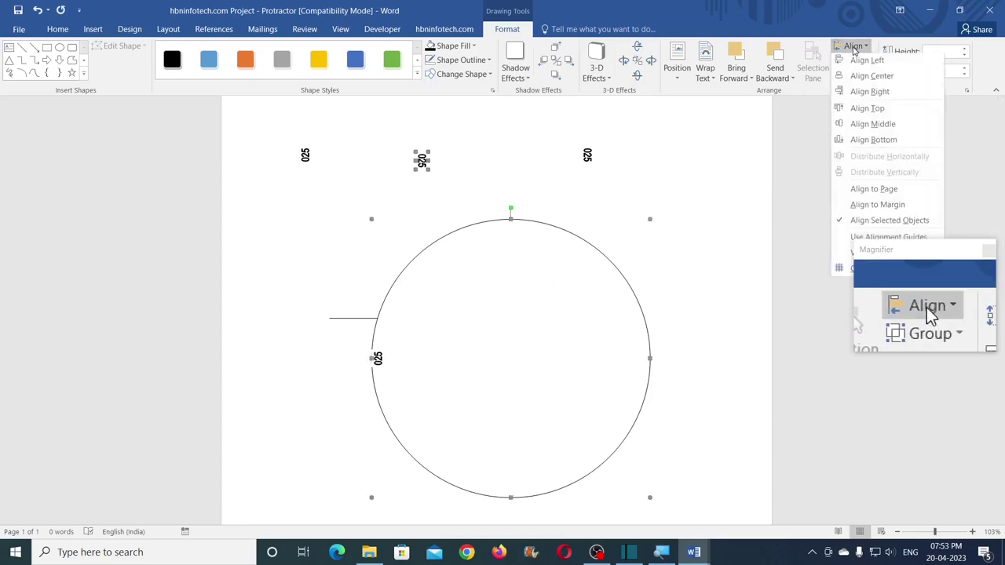
left_click(864, 91)
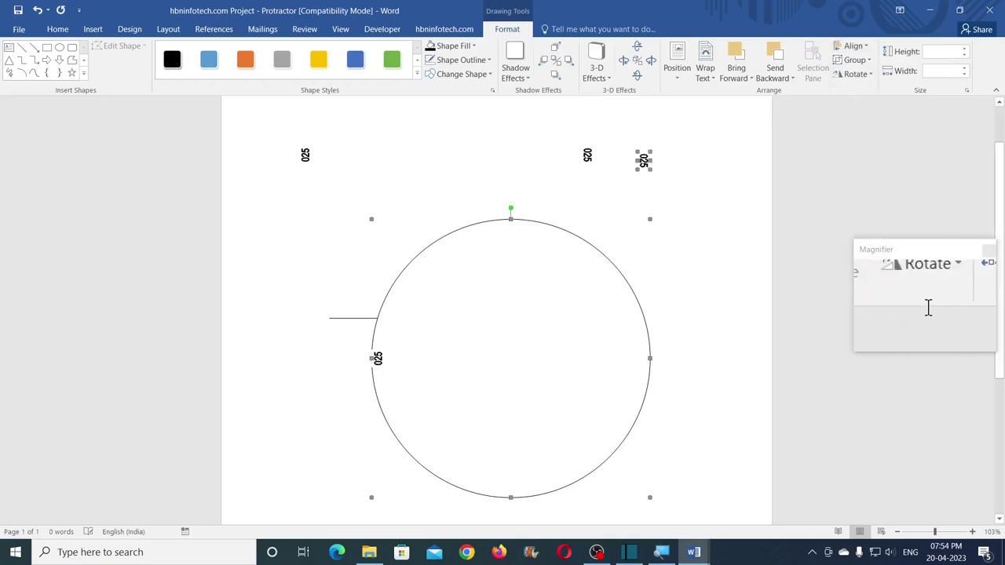
left_click(854, 45)
left_click(884, 128)
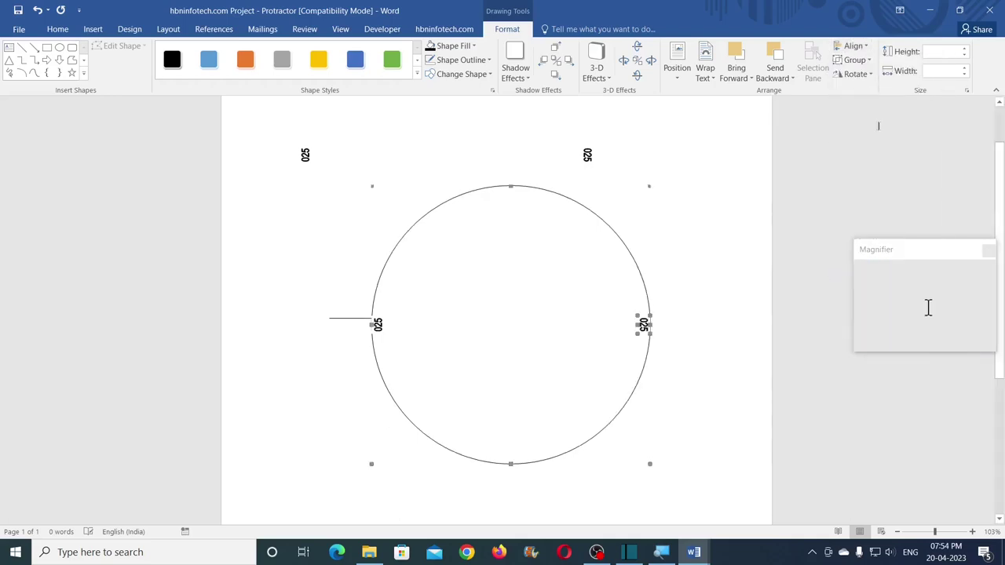
left_click(855, 60)
left_click(861, 77)
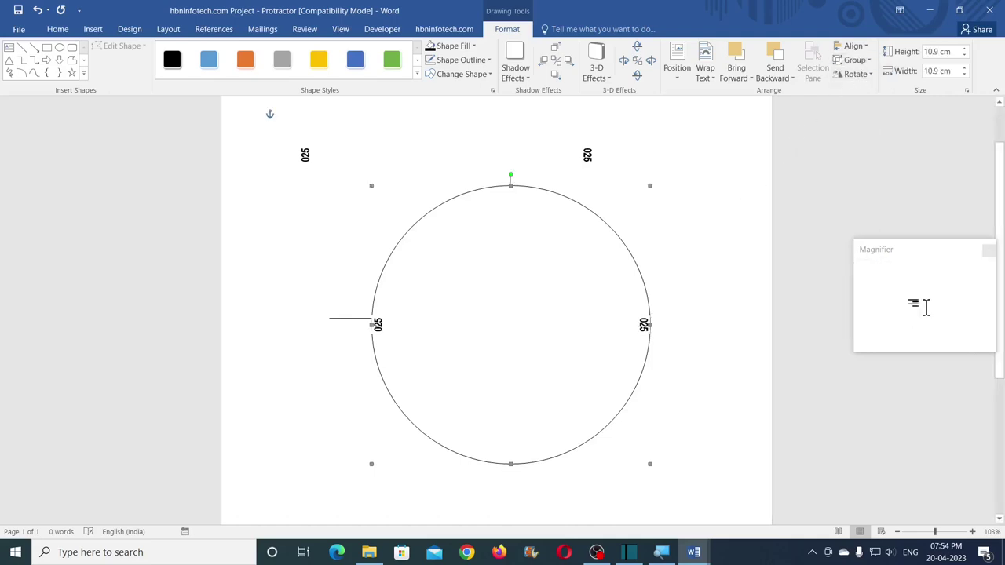
left_click(577, 212)
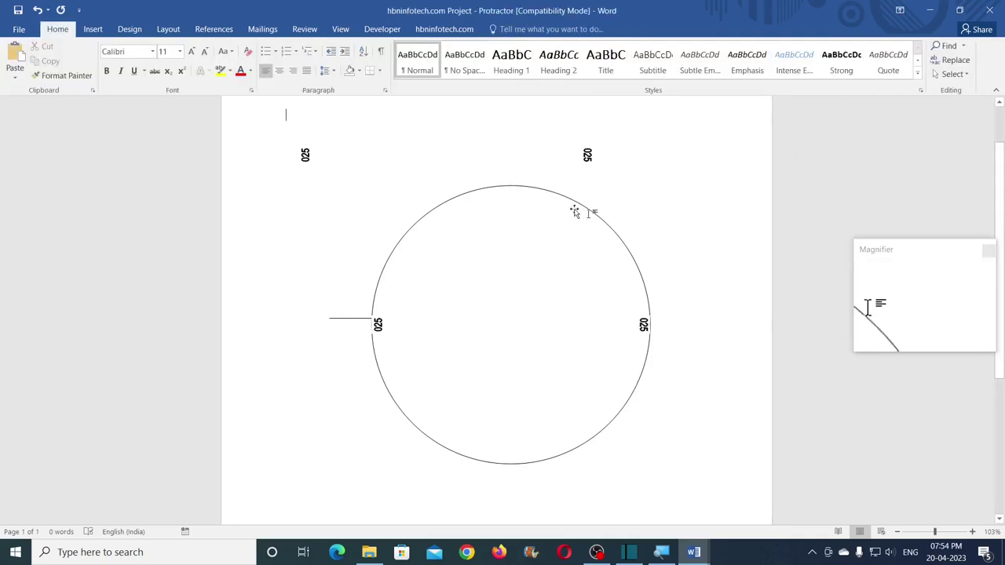
- Draw a second circle about 5.49 cm in diameter inside the large circle
left_click(92, 31)
left_click(186, 82)
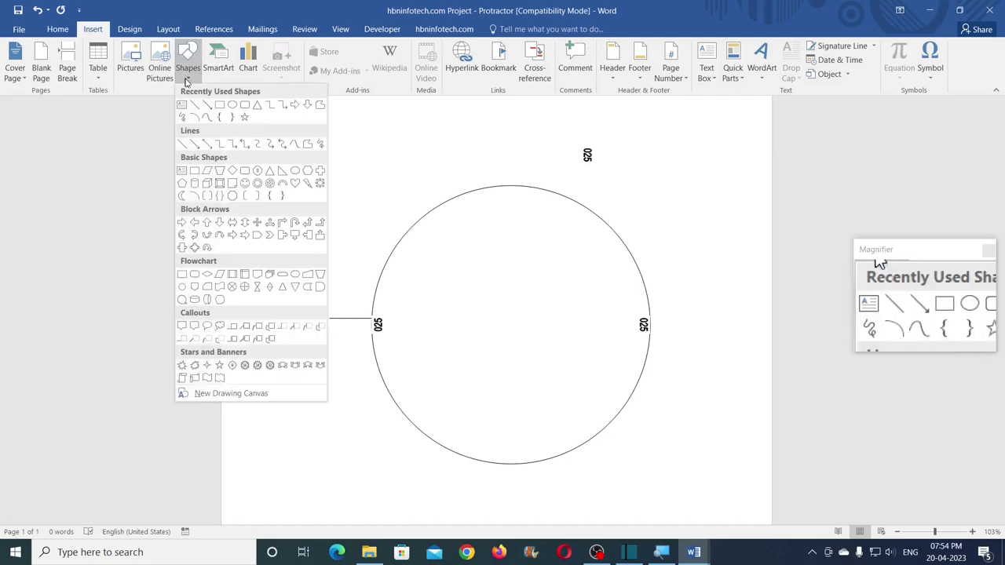
left_click(231, 107)
left_click_drag(417, 260, 518, 400)
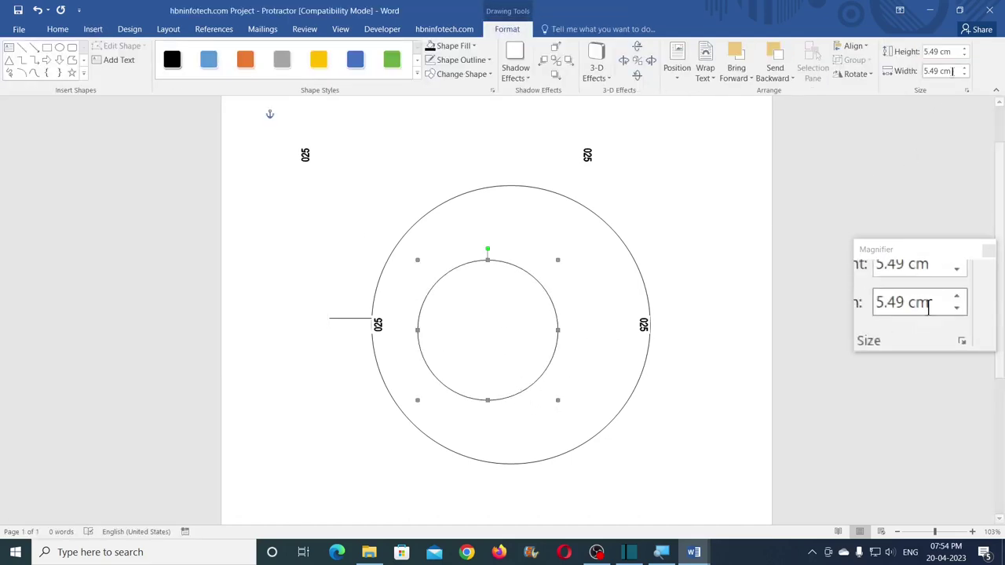
- Set the new circle's height and width to 9.2 cm
left_click(954, 53)
type("9.2")
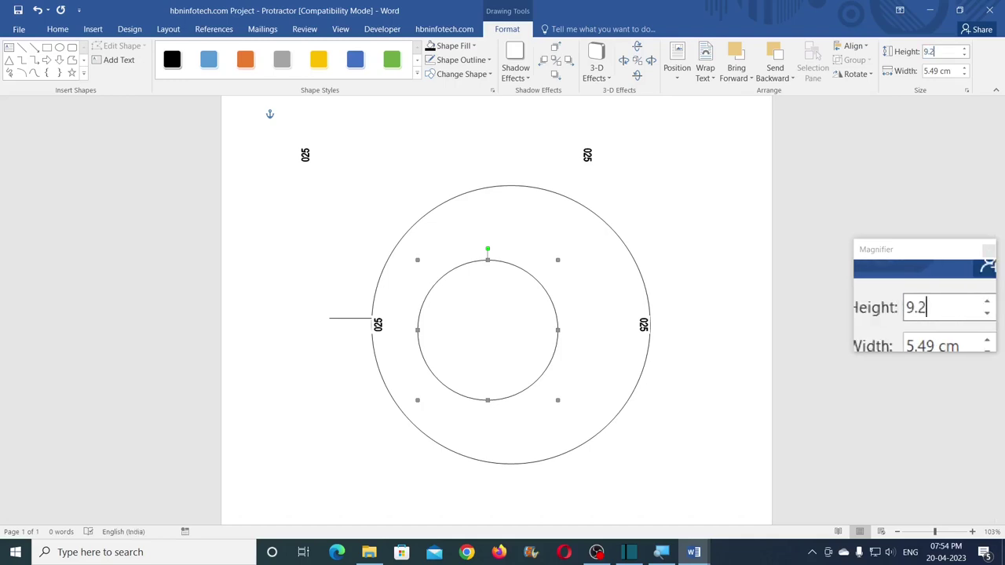
left_click(951, 72)
type("9")
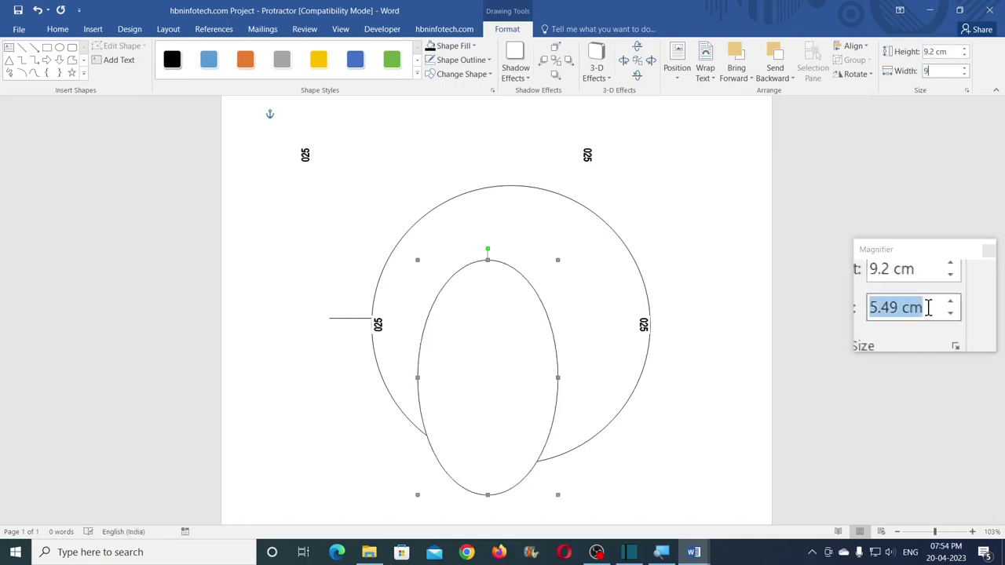
type(".2")
key("Return")
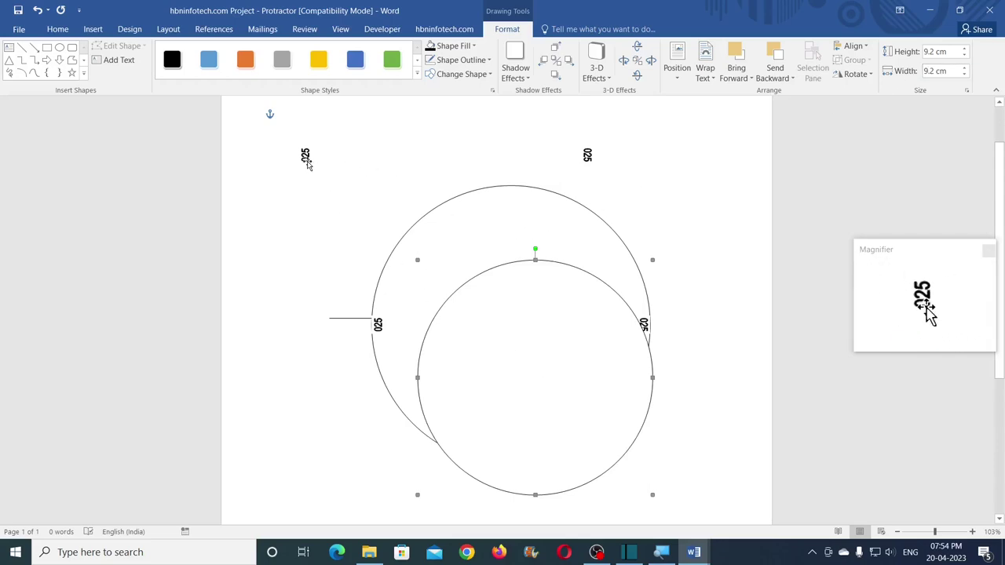
- Bring both duplicated 025 labels above the circles to the front
left_click(587, 156, "shift")
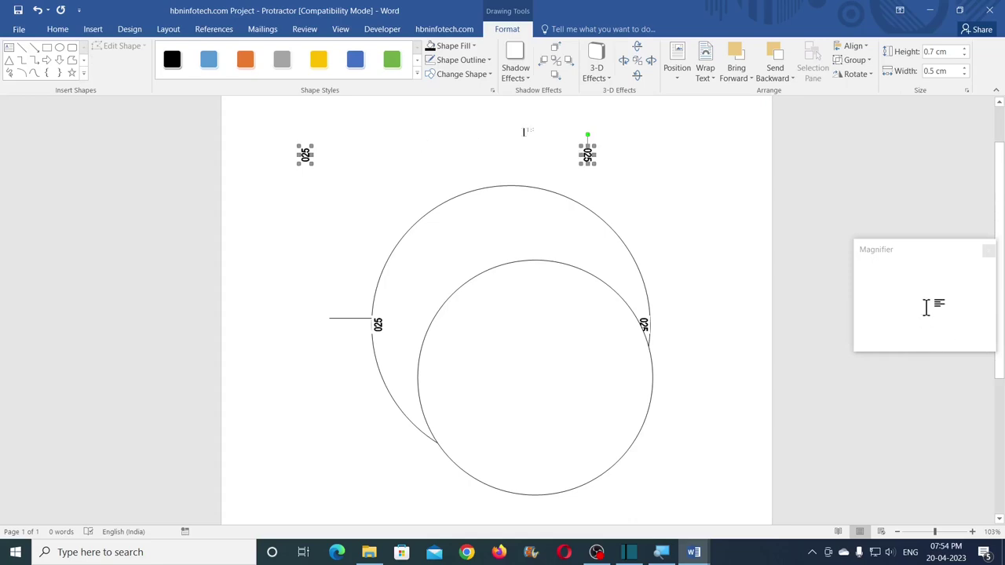
left_click(749, 78)
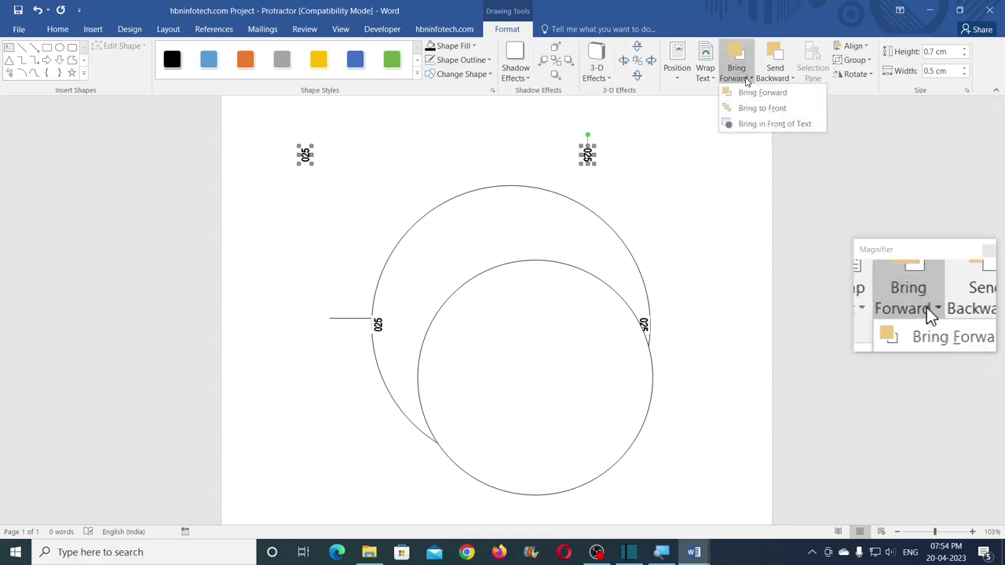
left_click(779, 114)
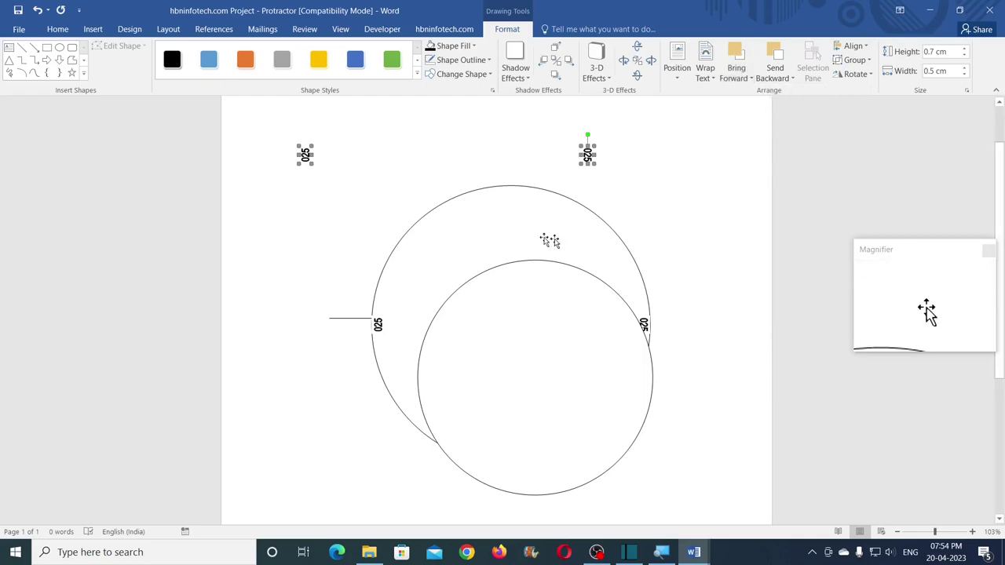
- Align the duplicated upward-reading 025 label and the 9.2 cm circle left and middle, and group them
left_click(310, 167)
left_click(307, 157)
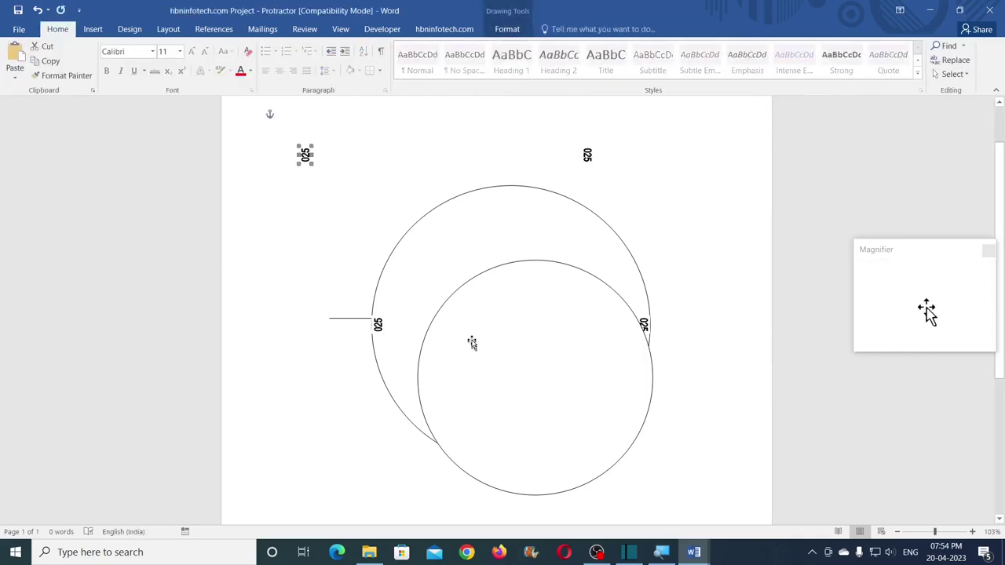
left_click(507, 29)
left_click(854, 45)
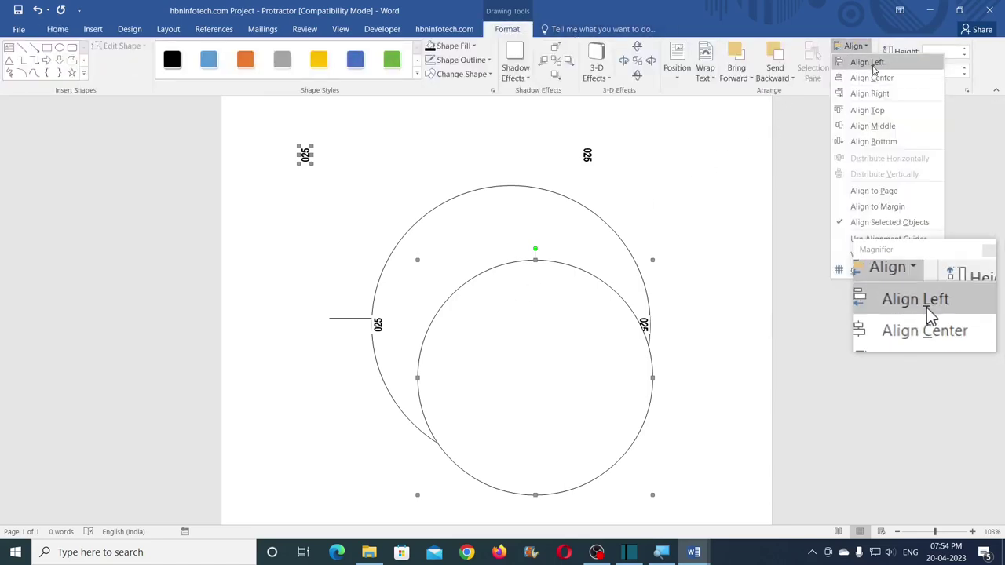
left_click(862, 62)
left_click(856, 47)
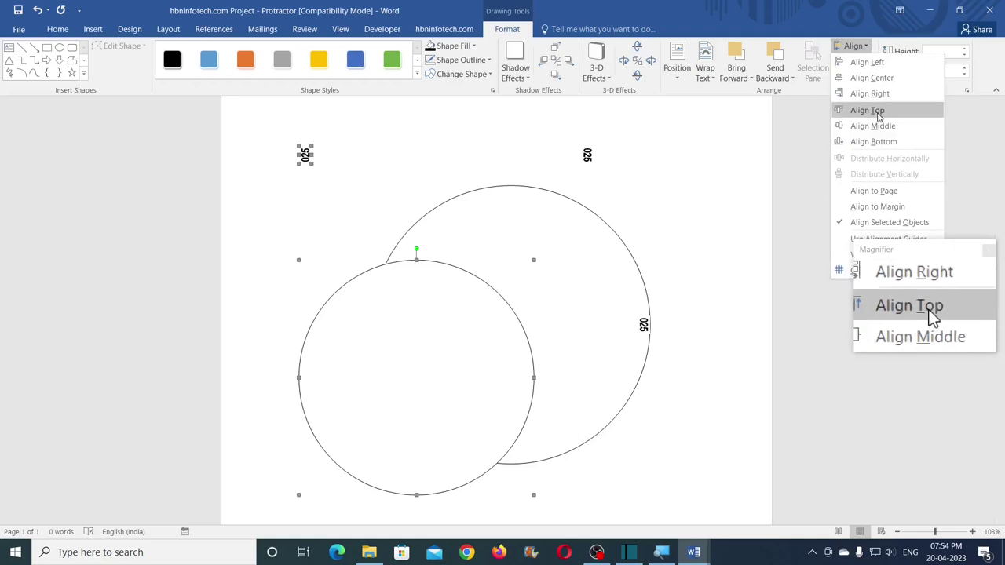
left_click(875, 122)
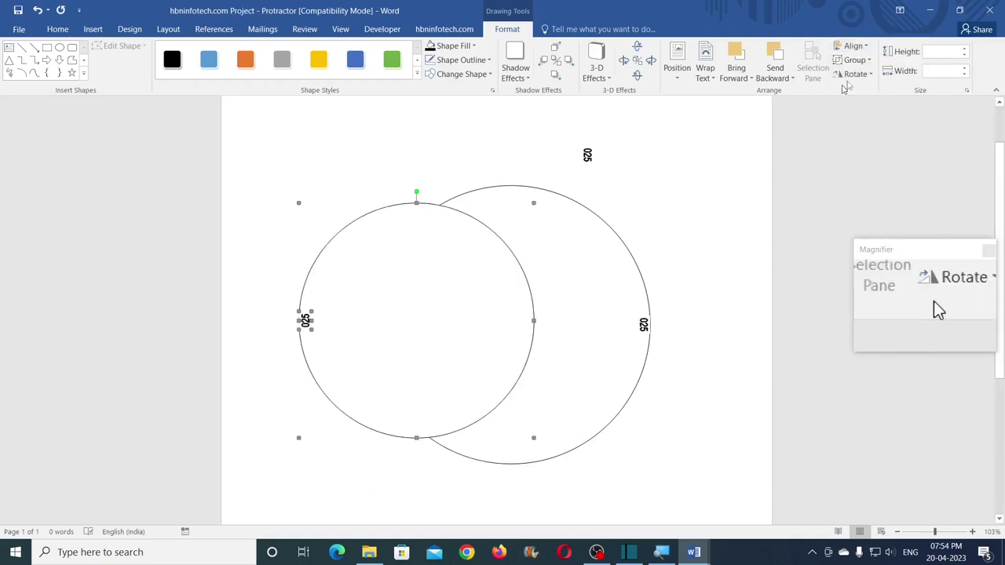
left_click(855, 59)
left_click(852, 72)
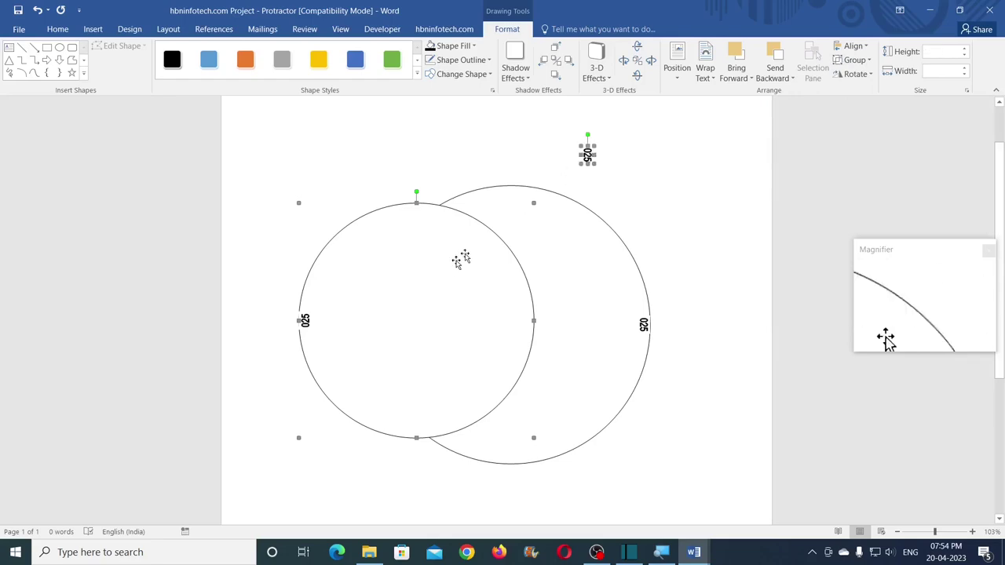
- Align the duplicated downward-reading 025 label and the 9.2 cm circle group right and middle, and group them
left_click(860, 47)
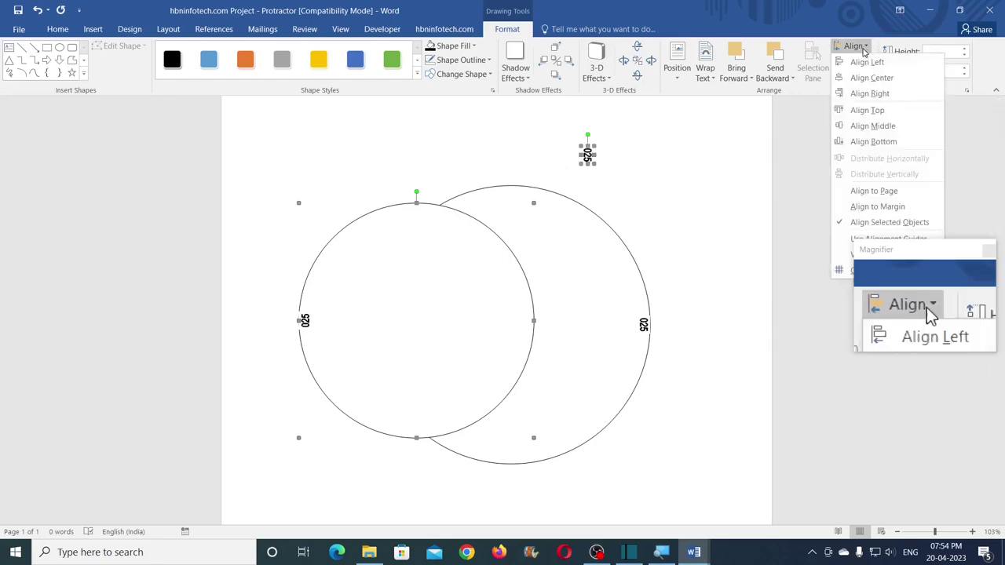
left_click(881, 94)
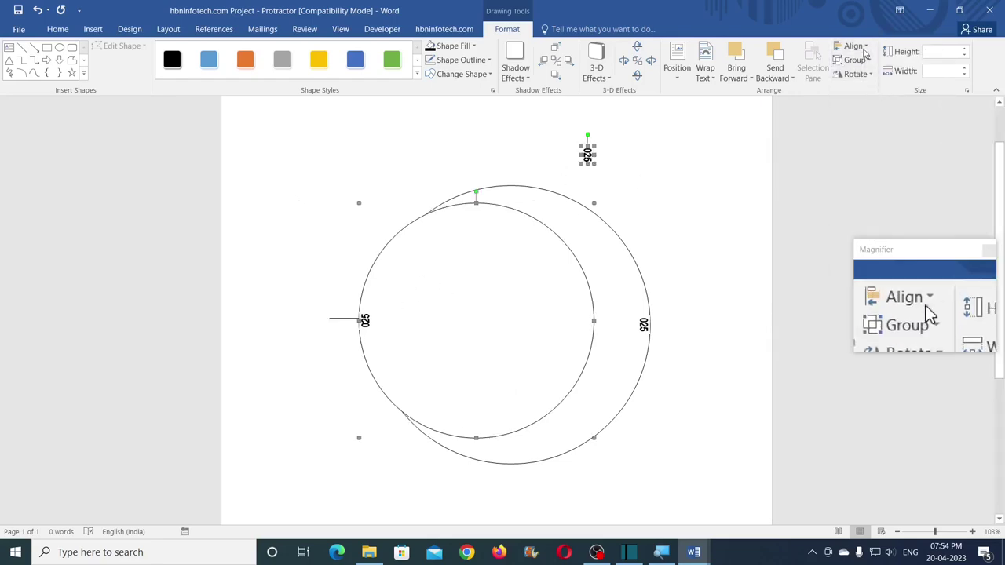
left_click(855, 46)
left_click(880, 126)
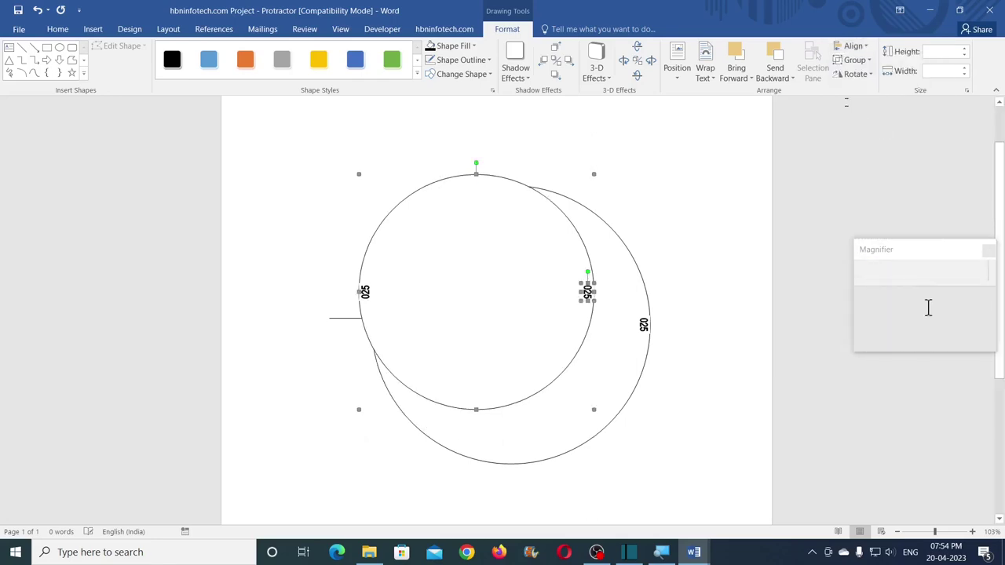
left_click(859, 62)
left_click(861, 76)
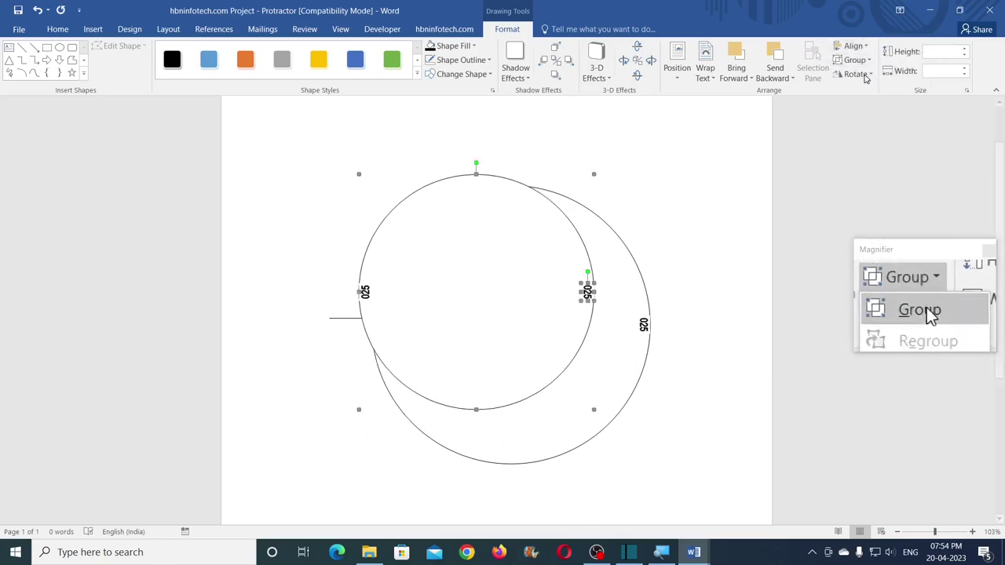
left_click(688, 226)
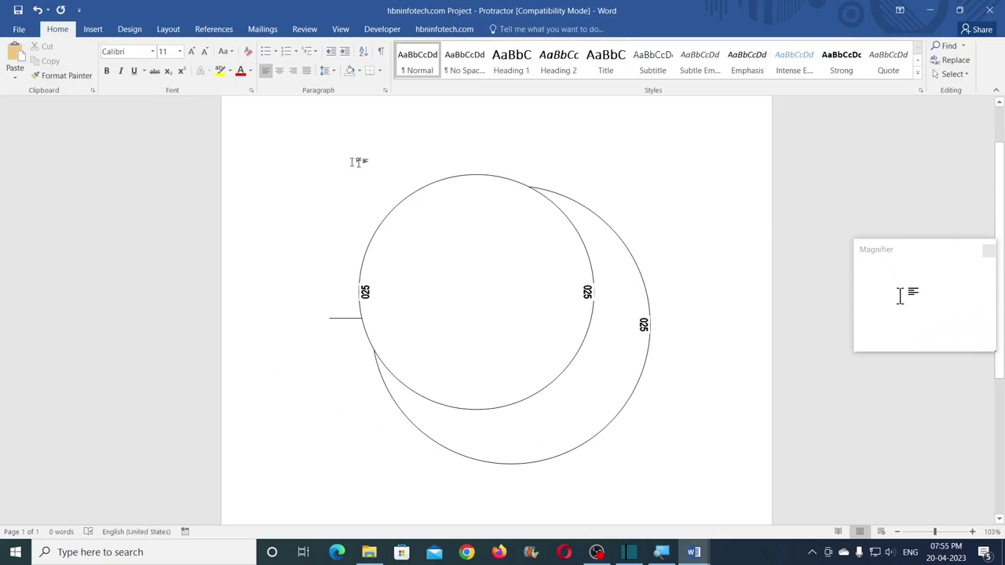
- Select both labelled circle groups together with the horizontal line, and align them all center and middle
left_click(952, 73)
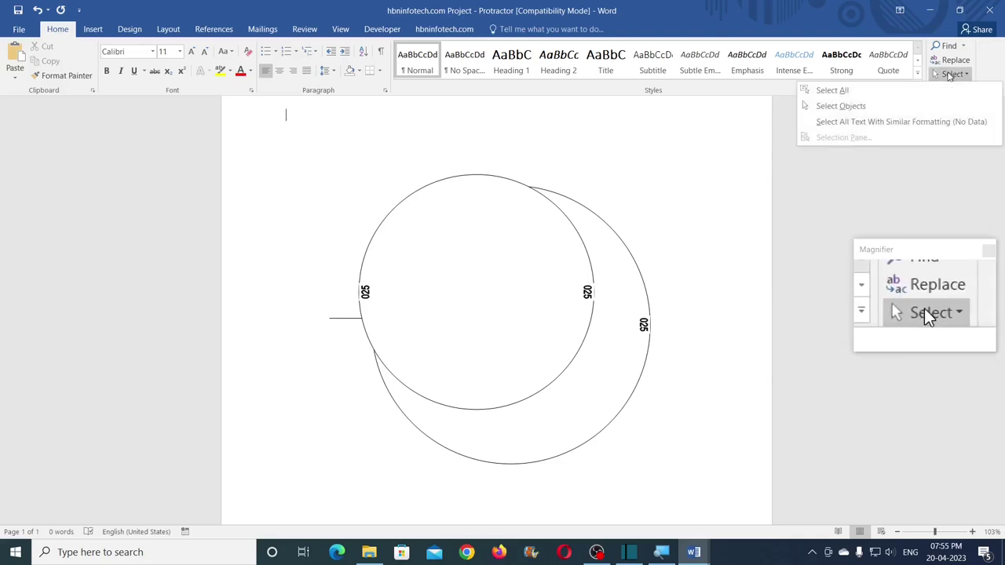
left_click(833, 107)
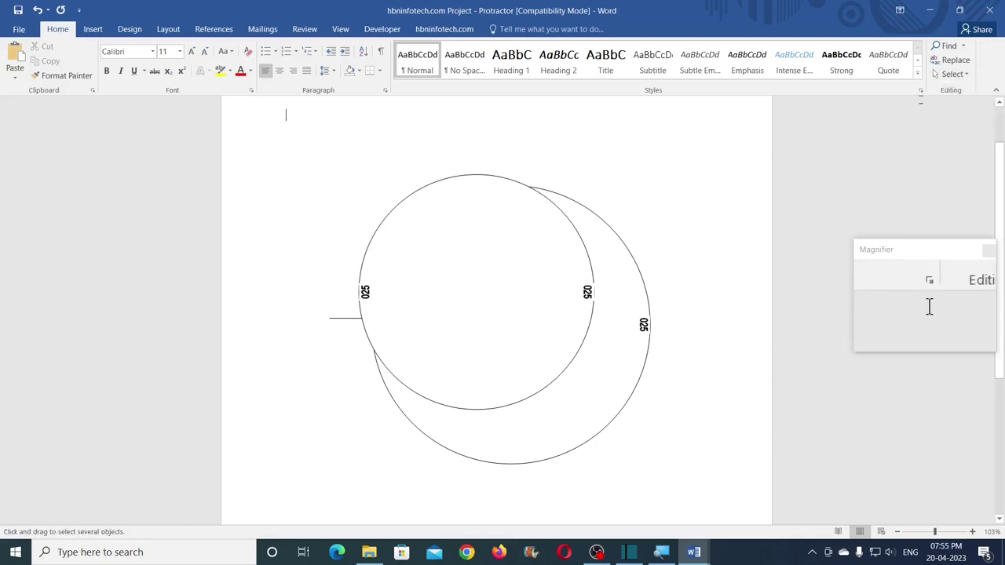
left_click(950, 73)
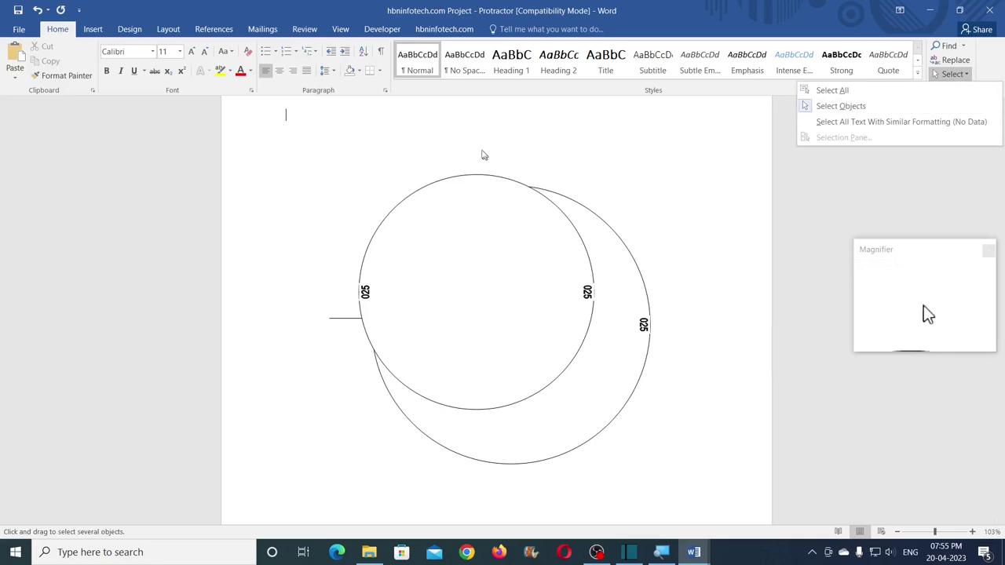
left_click(325, 145)
mouse_move(303, 139)
left_mouse_down()
mouse_move(657, 411)
mouse_move(705, 512)
left_mouse_up()
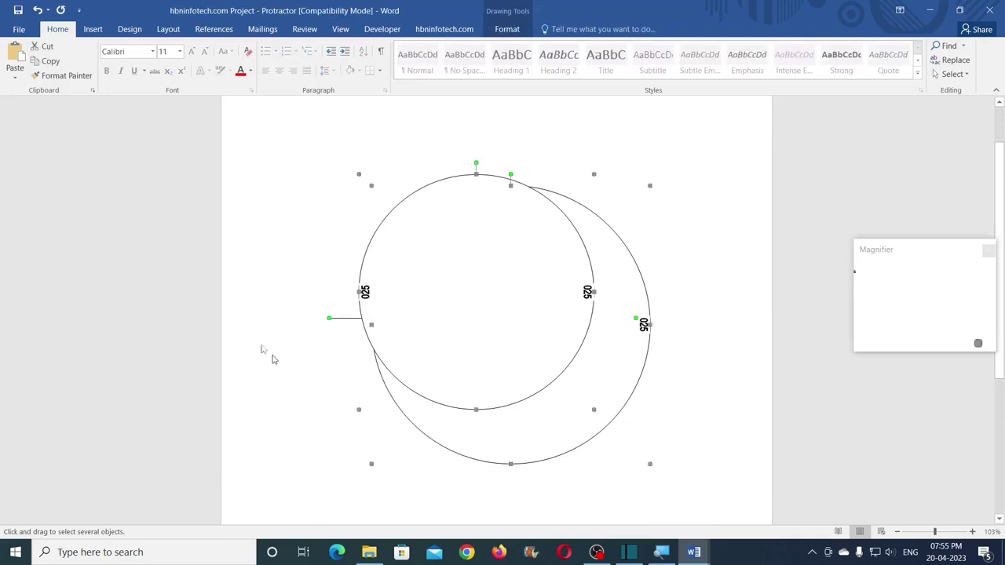
left_click(507, 29)
left_click(853, 45)
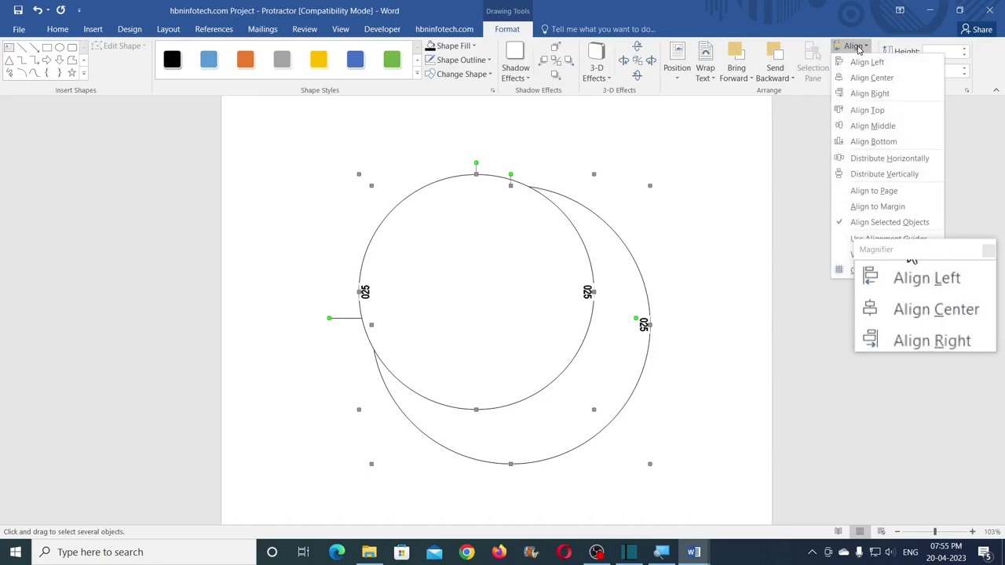
left_click(877, 79)
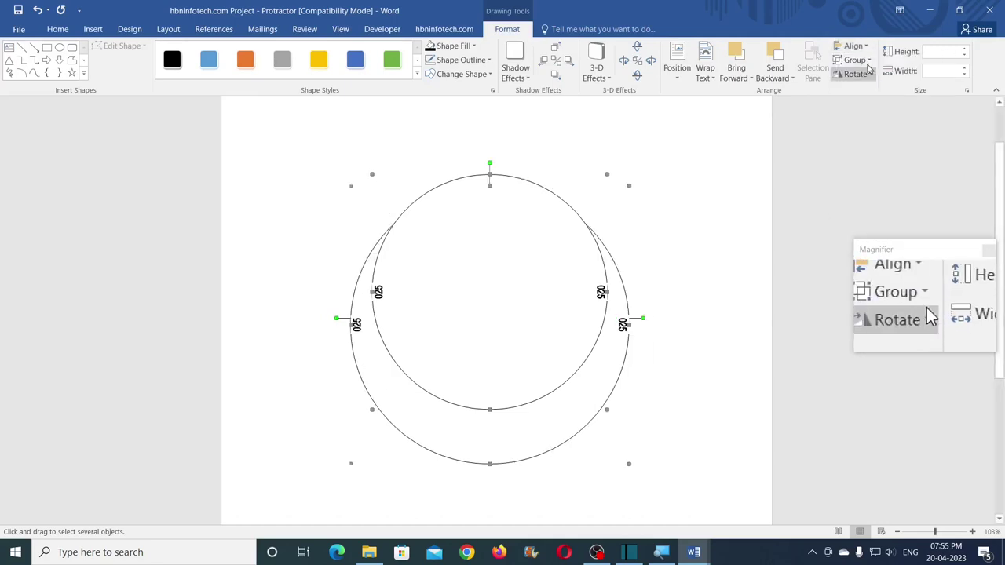
left_click(853, 46)
left_click(890, 127)
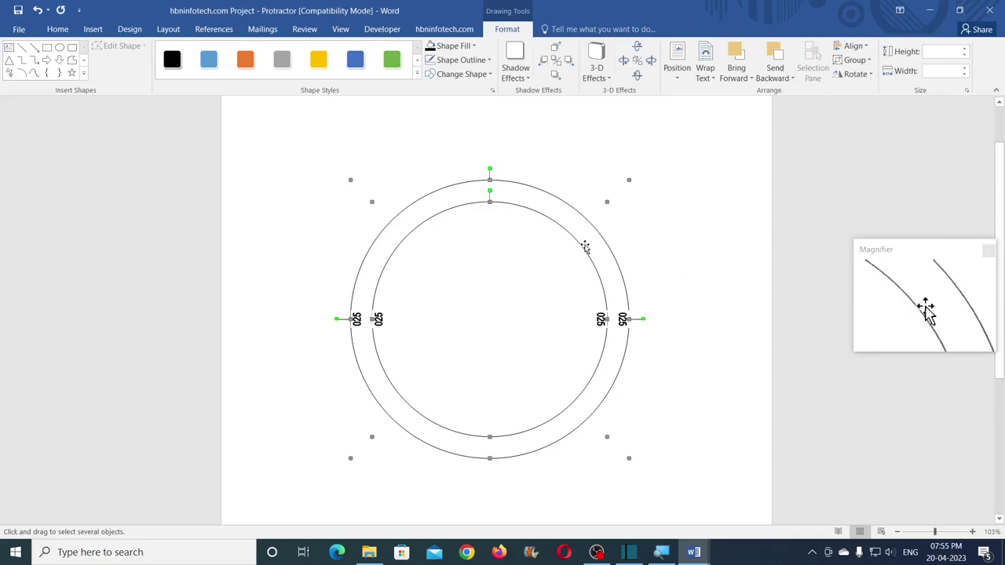
left_click(665, 232)
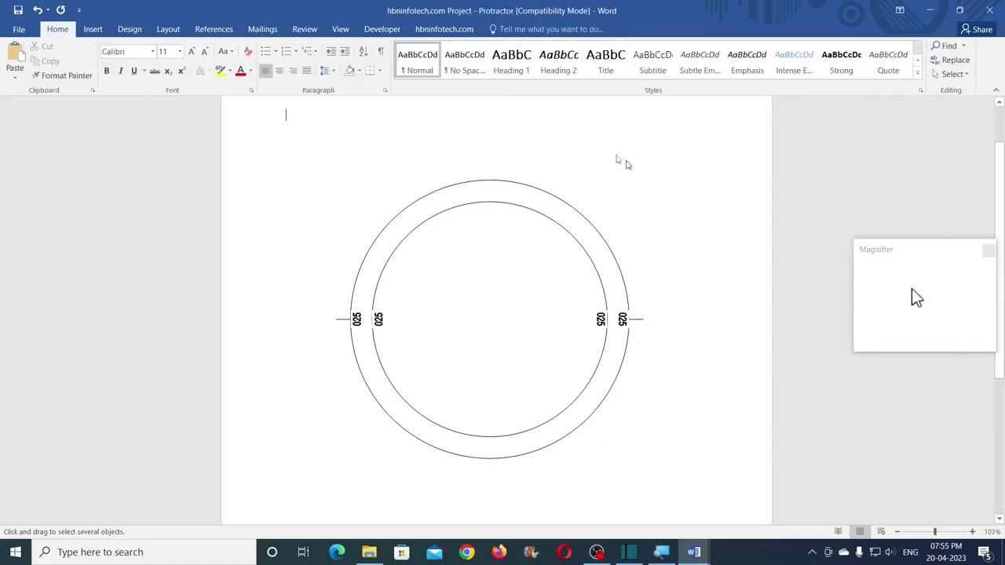
- Select the horizontal line and both labelled circle groups, and ungroup them repeatedly until every 025 label and circle is separate
scroll(408, 161, "down", 1)
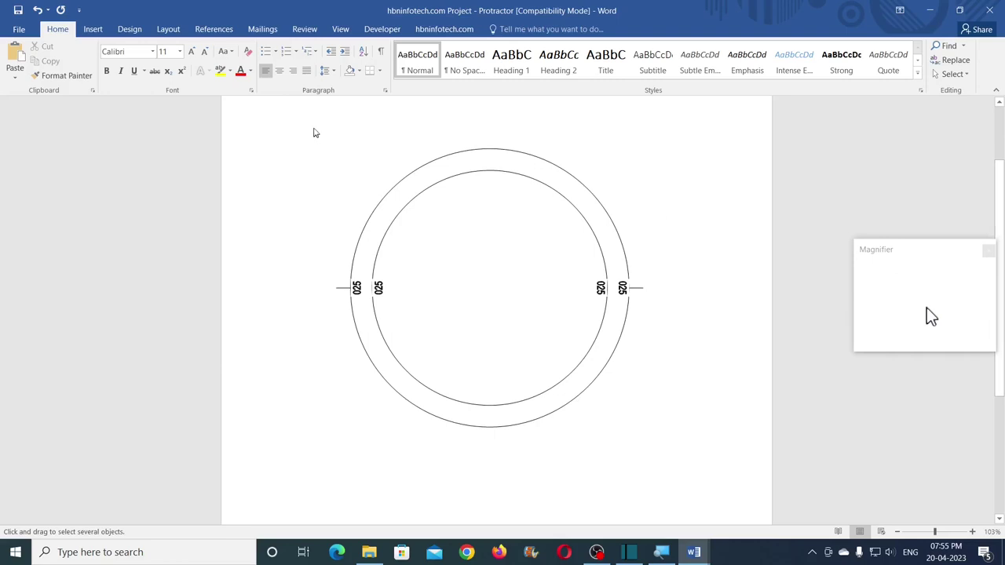
mouse_move(312, 128)
left_mouse_down()
mouse_move(647, 399)
mouse_move(694, 475)
left_mouse_up()
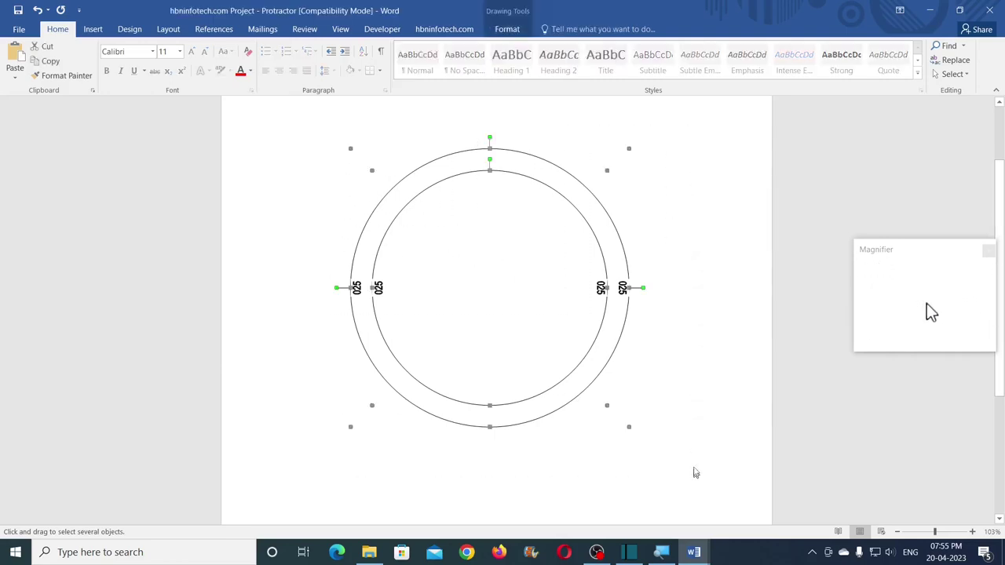
left_click(508, 29)
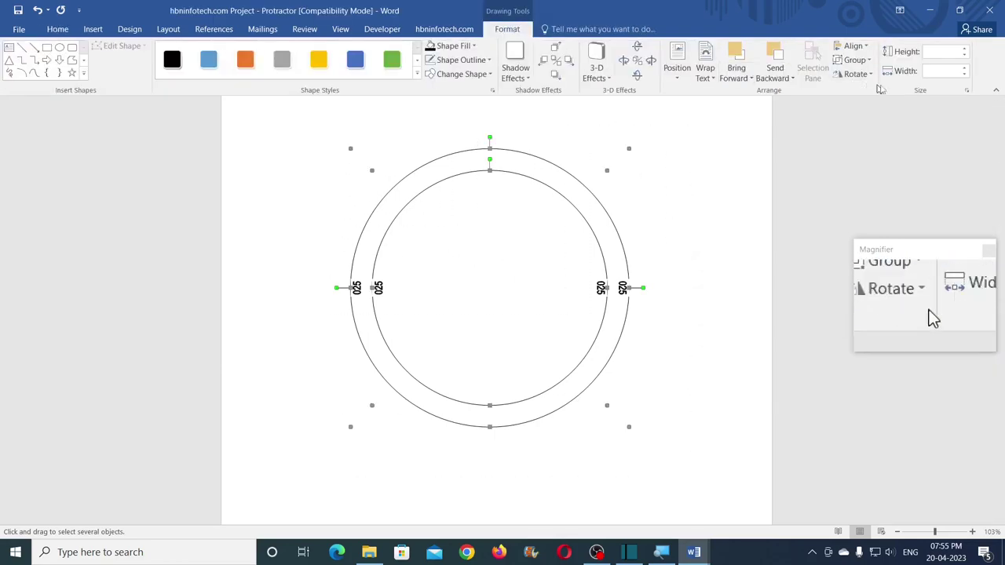
left_click(856, 61)
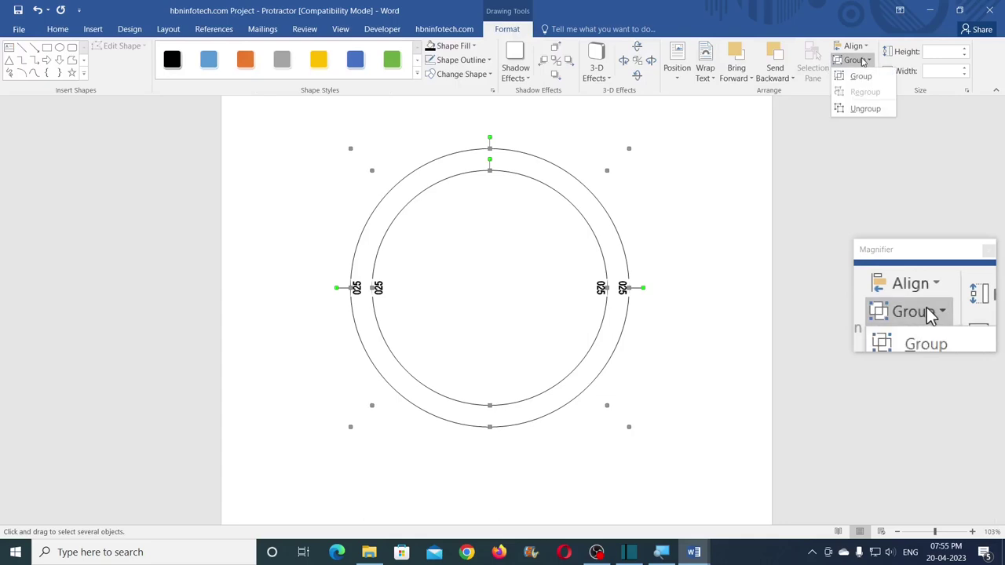
left_click(866, 110)
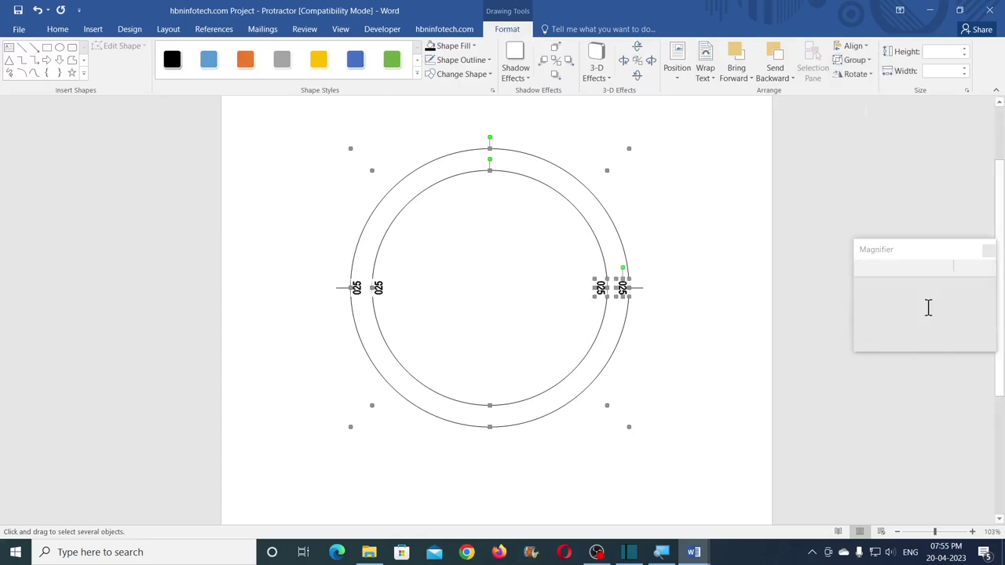
left_click(856, 61)
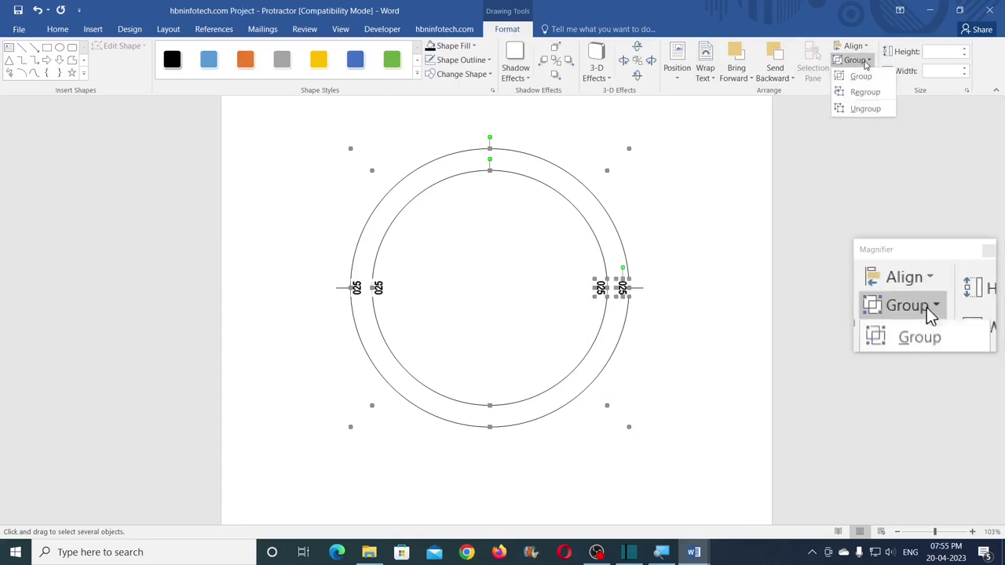
left_click(863, 109)
left_click(856, 61)
left_click(863, 110)
left_click(856, 61)
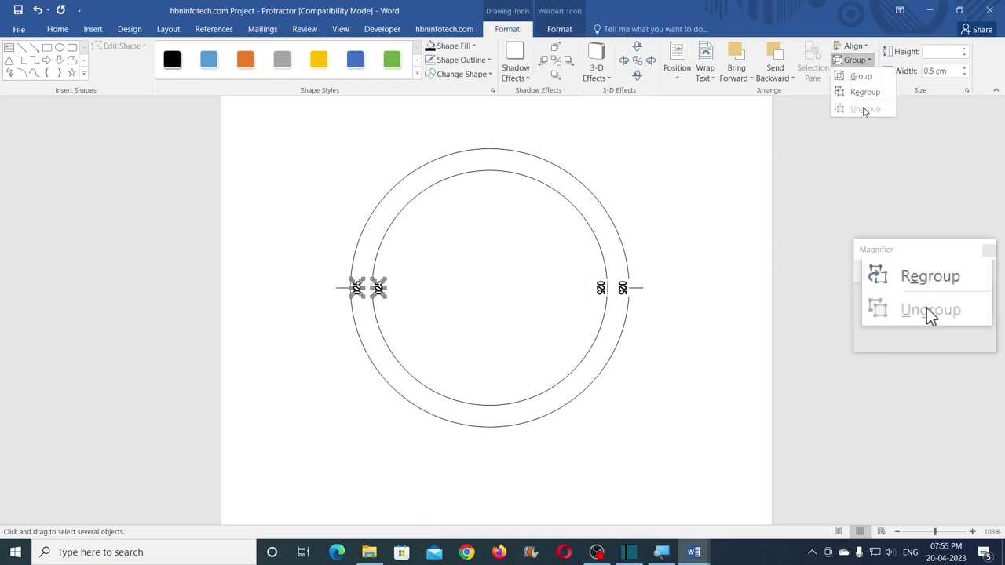
left_click(686, 228)
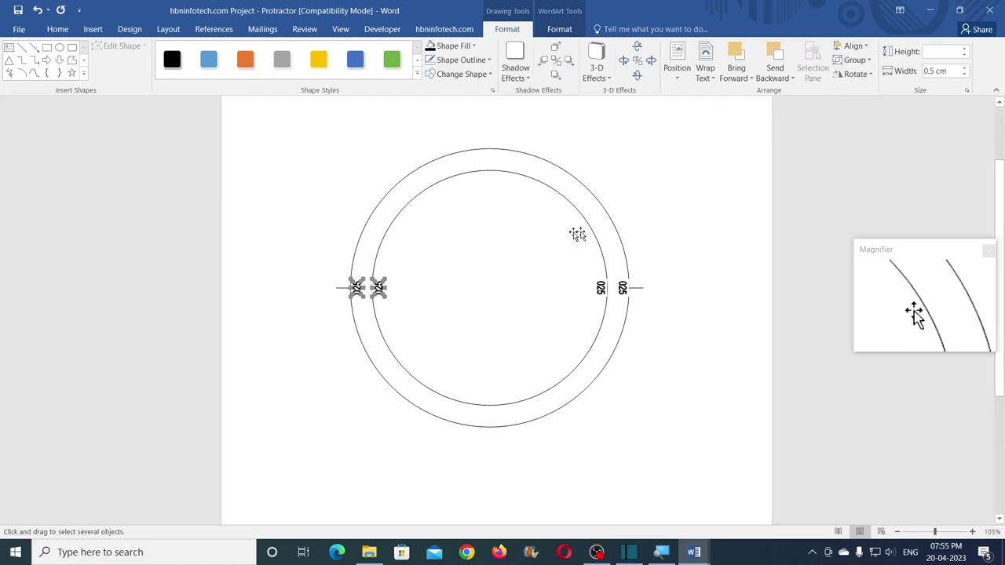
left_click(655, 193)
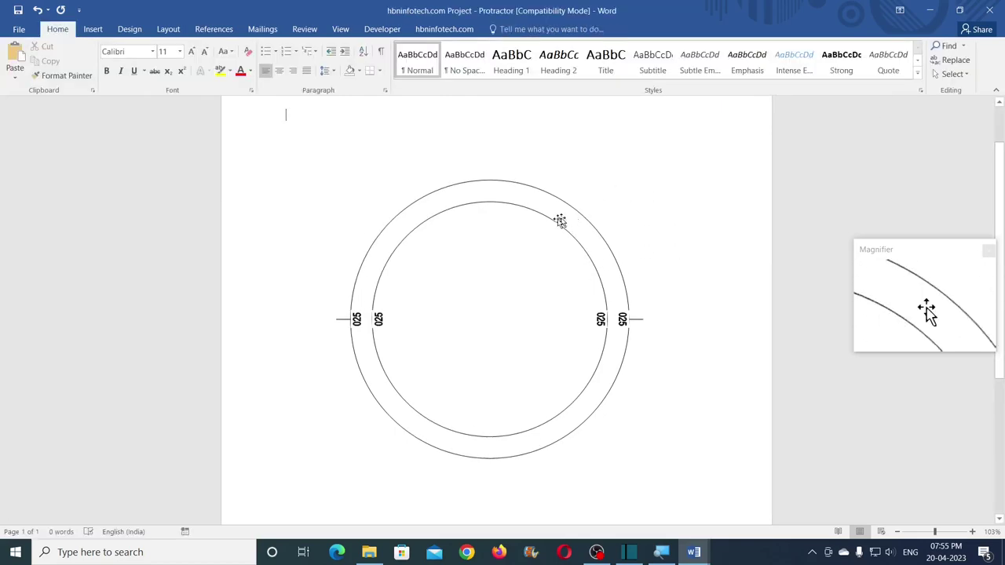
- Delete the inner and outer circles, keeping the horizontal line and the four 025 labels
left_click(525, 211)
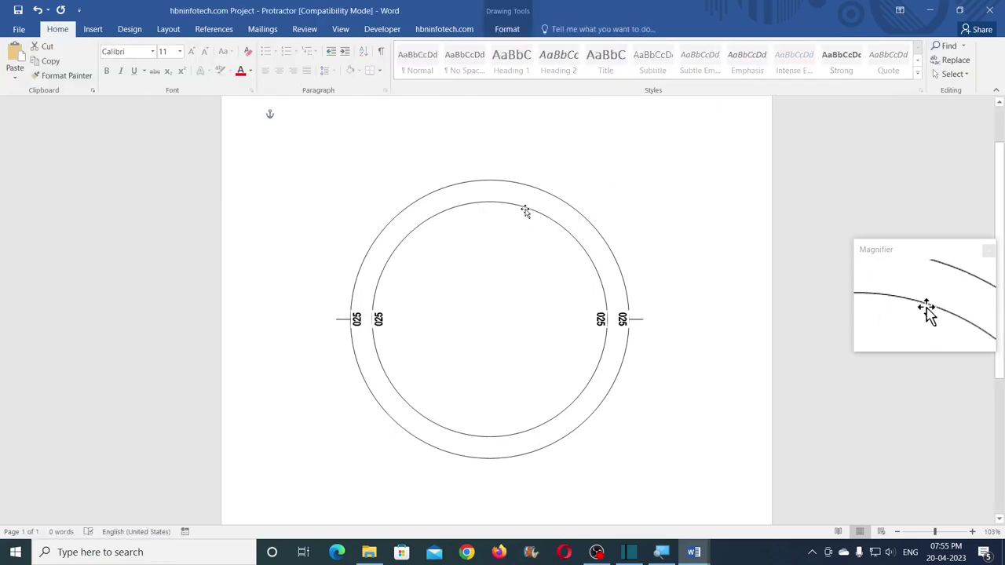
key("Delete")
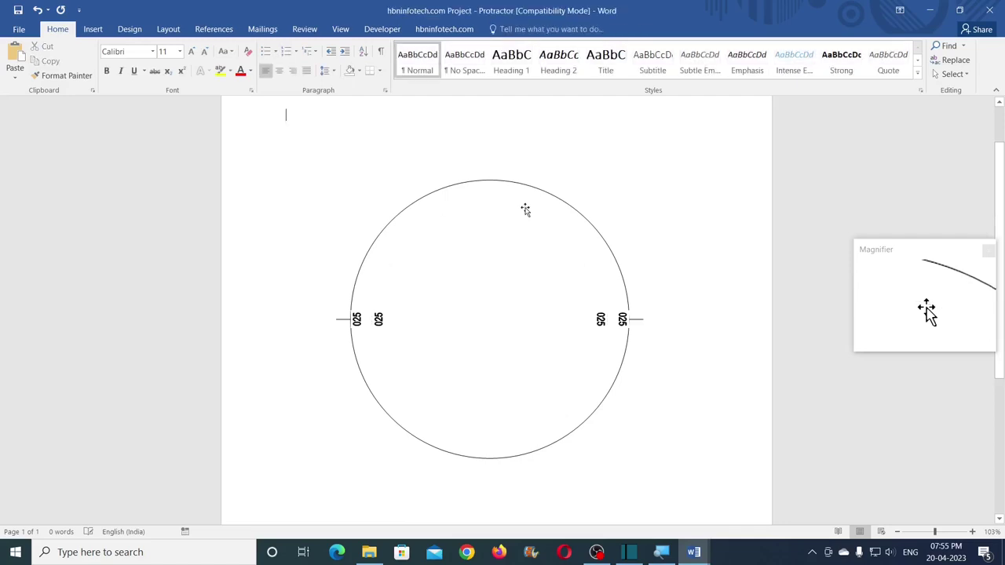
left_click(525, 190)
key("Delete")
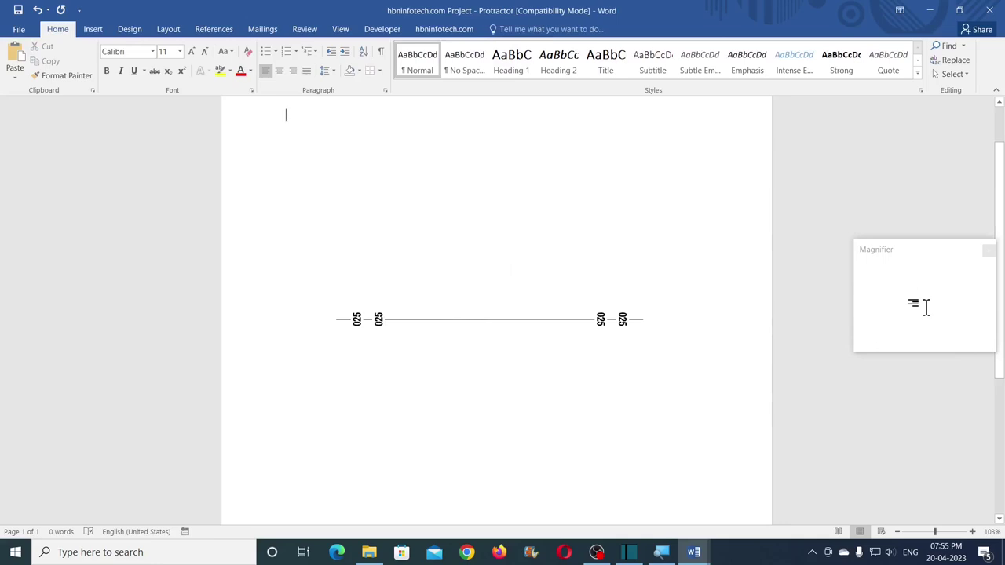
- Select the horizontal line together with its four 025 labels and group them into one object
left_click(952, 74)
left_click(841, 106)
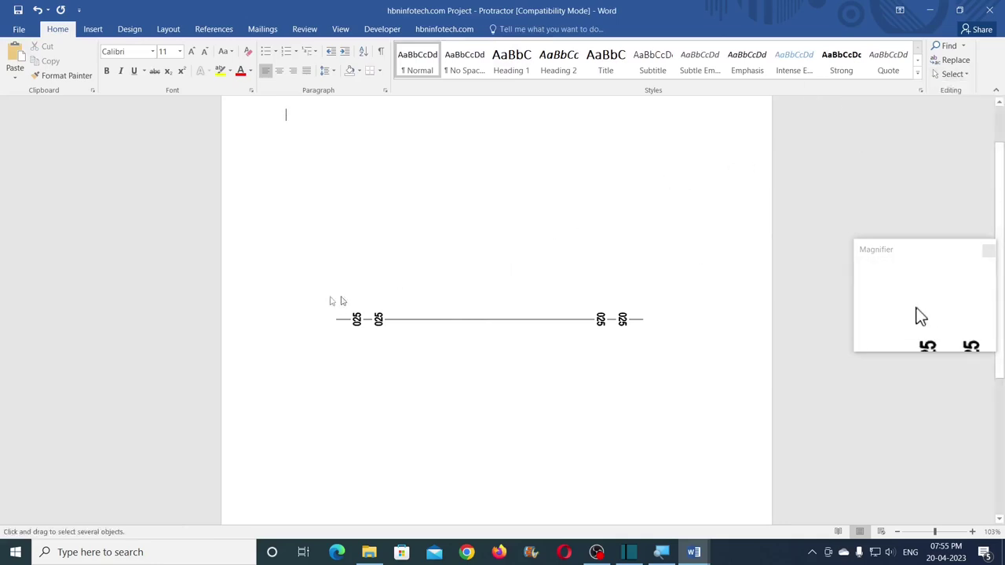
left_click_drag(425, 369, 689, 367)
left_click(559, 29)
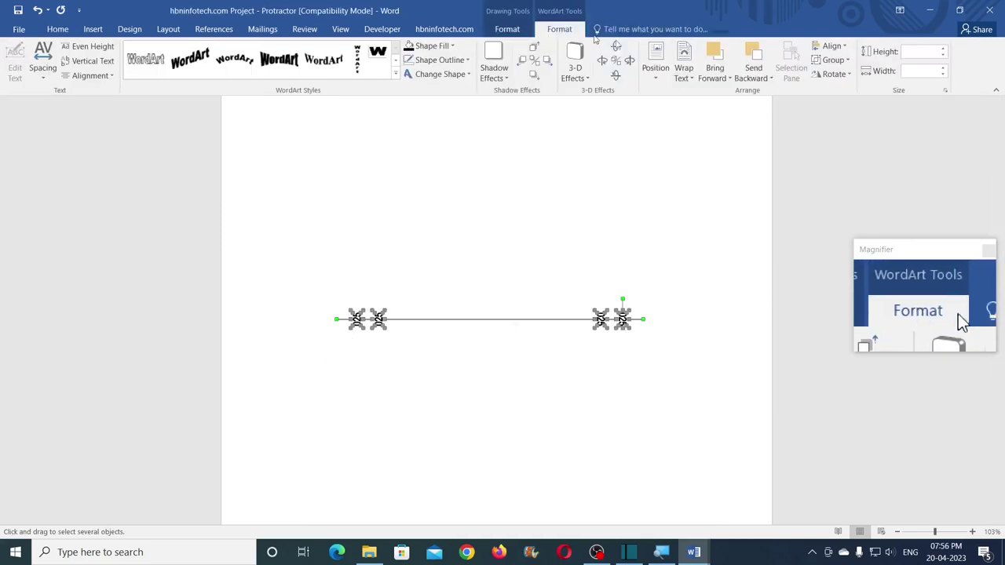
left_click(847, 61)
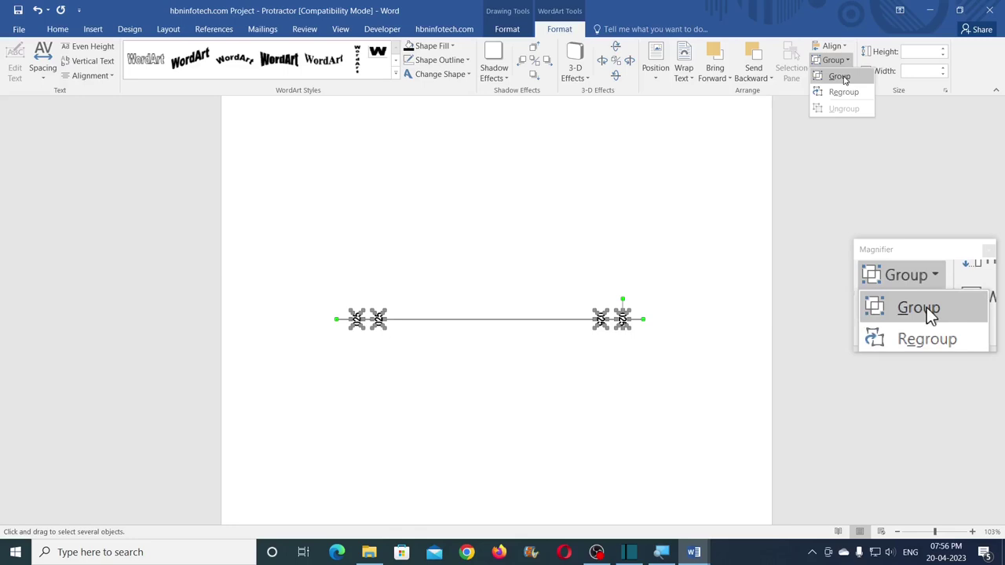
left_click(838, 76)
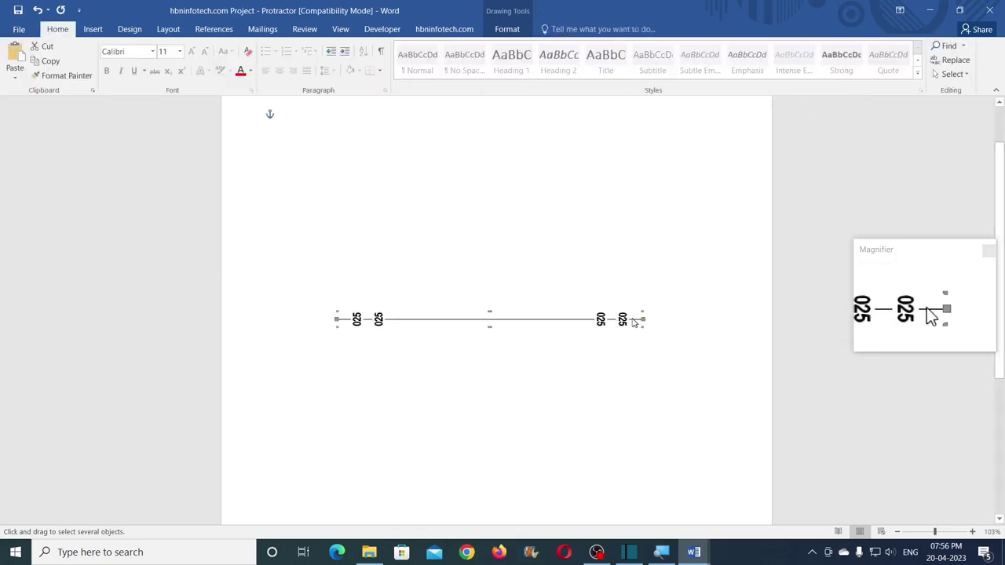
left_click(577, 306)
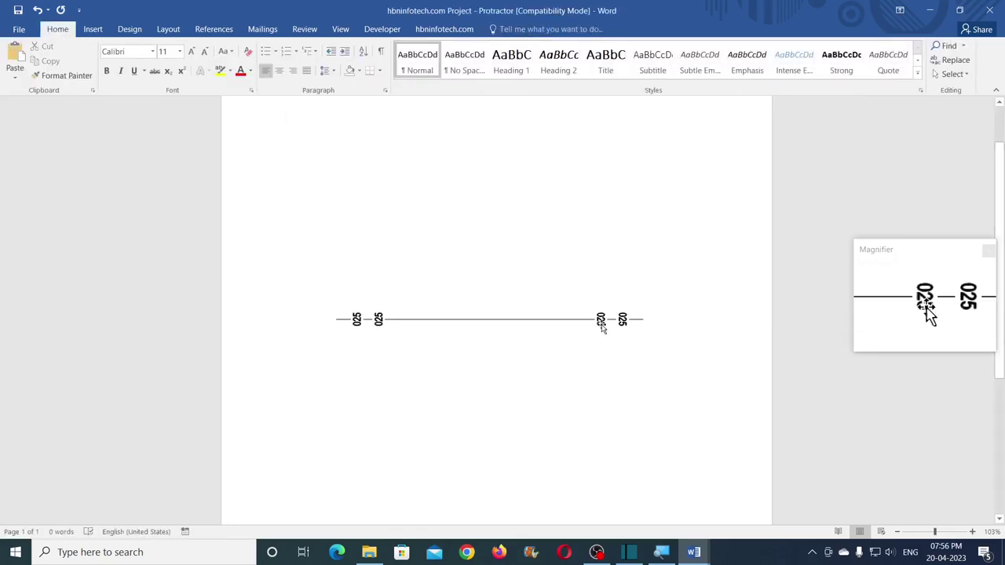
- Run the Protractor18 macro on the grouped line and labels
left_click(555, 320)
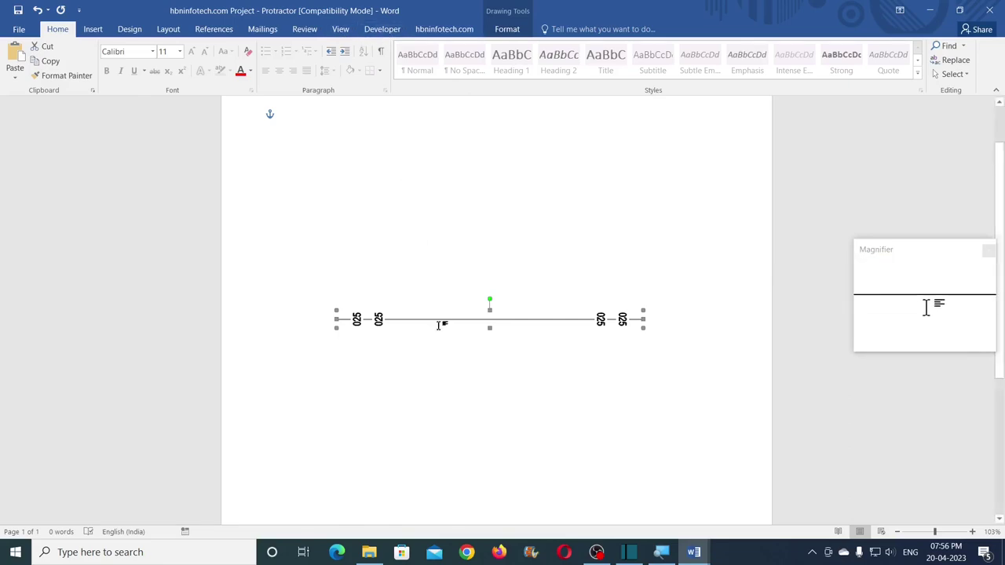
left_click(383, 29)
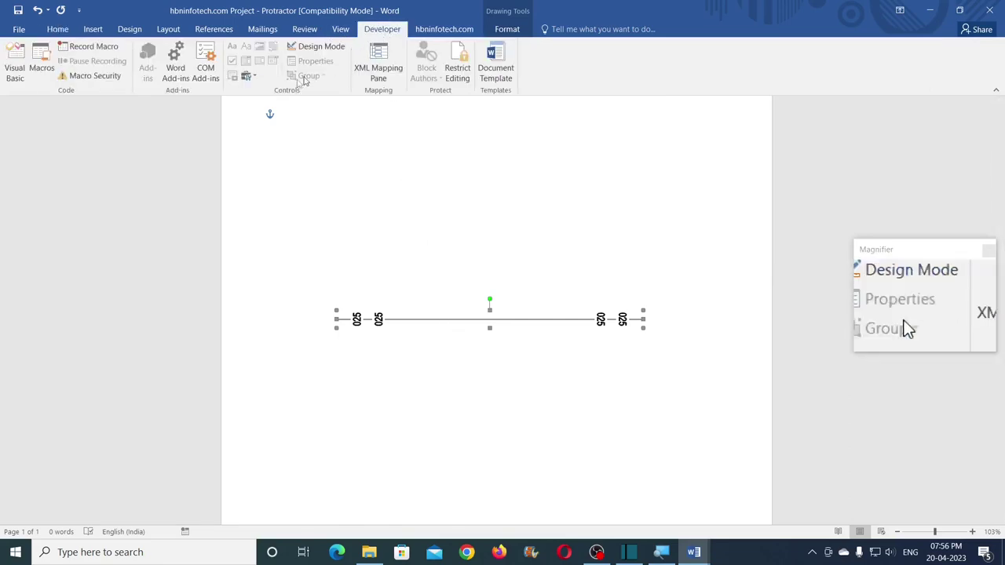
left_click(41, 67)
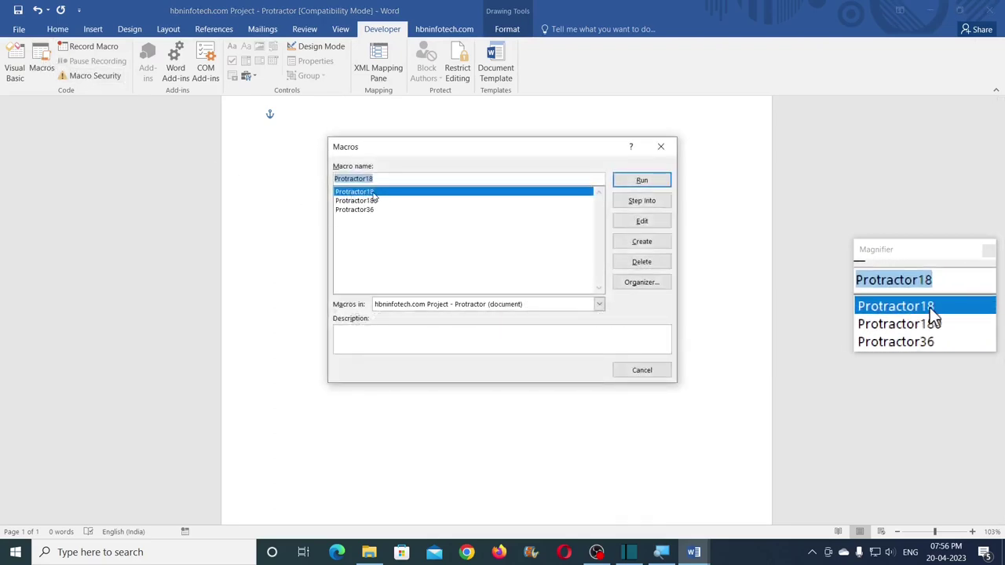
left_click(656, 182)
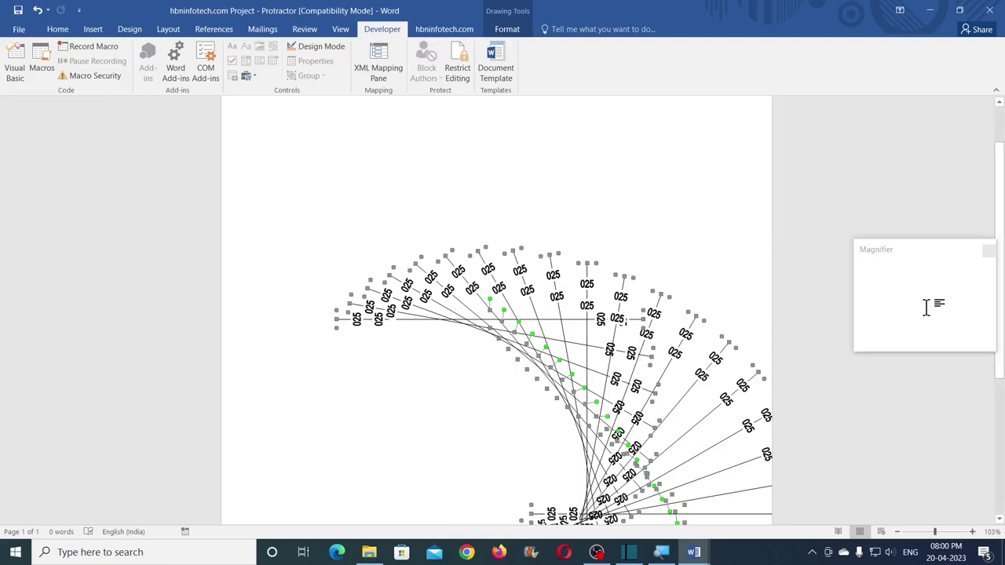
- Align all the rotated line-and-label groups center and middle, and move the resulting dial to the middle of the page
left_click(506, 29)
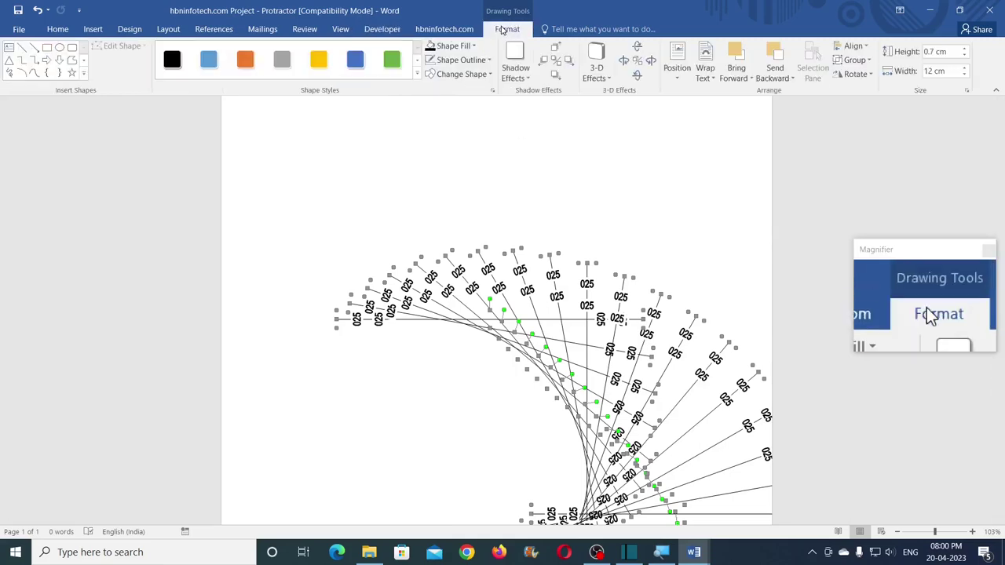
left_click(856, 47)
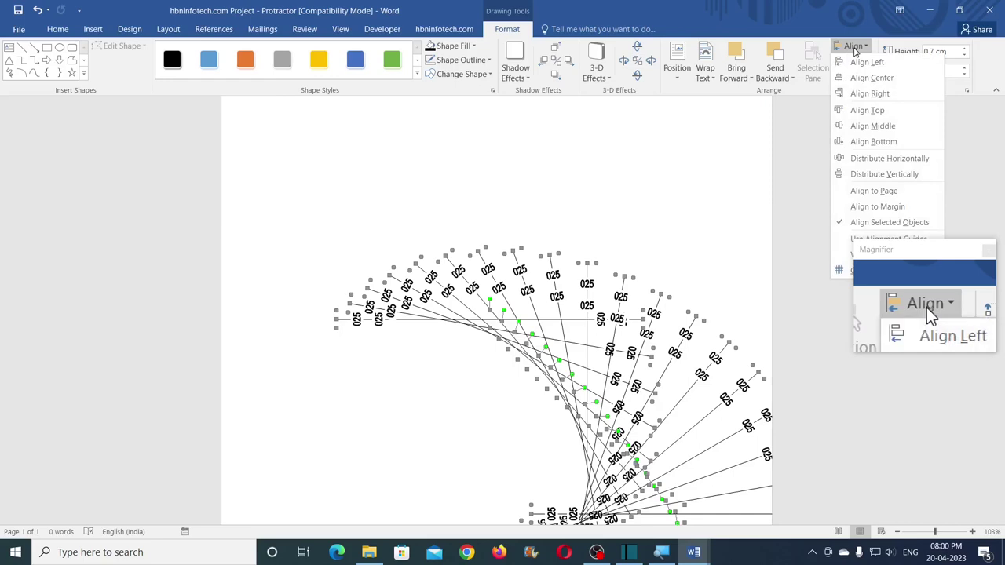
left_click(873, 79)
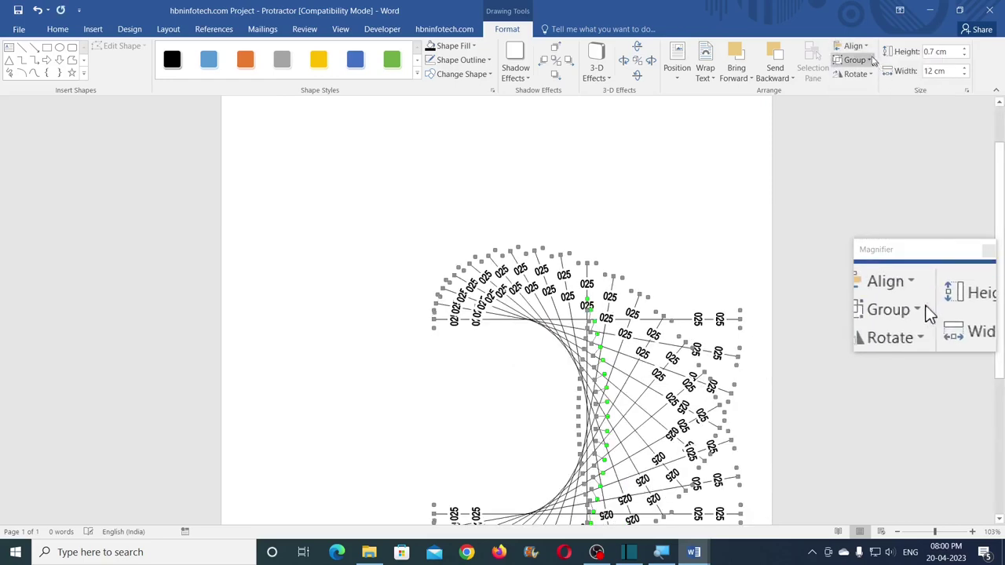
left_click(868, 49)
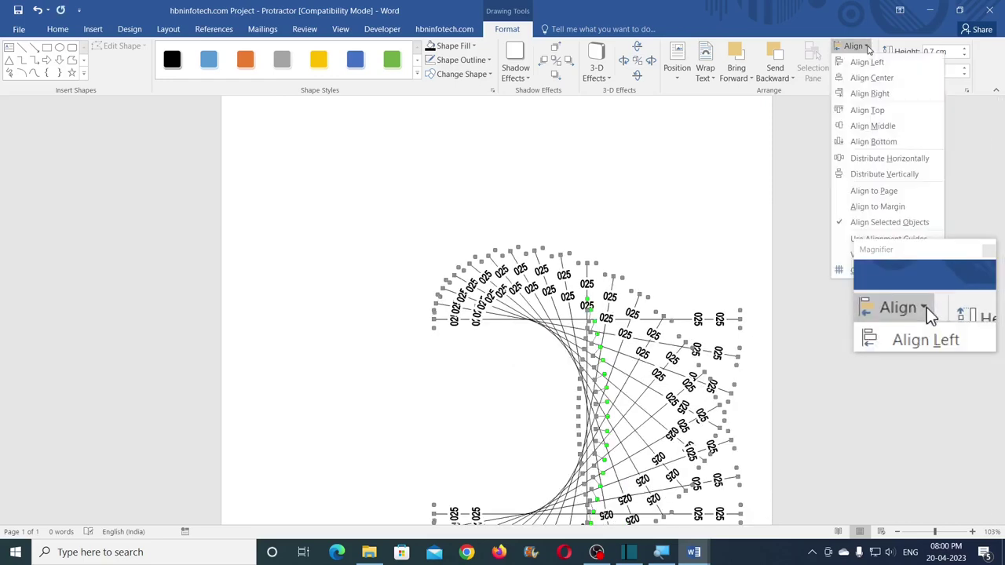
left_click(873, 125)
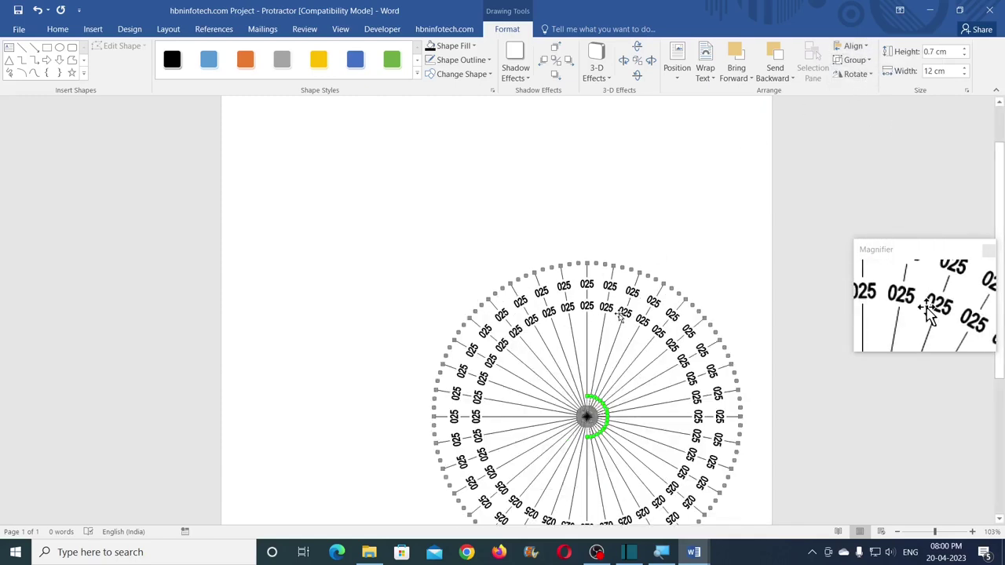
left_click_drag(620, 314, 523, 200)
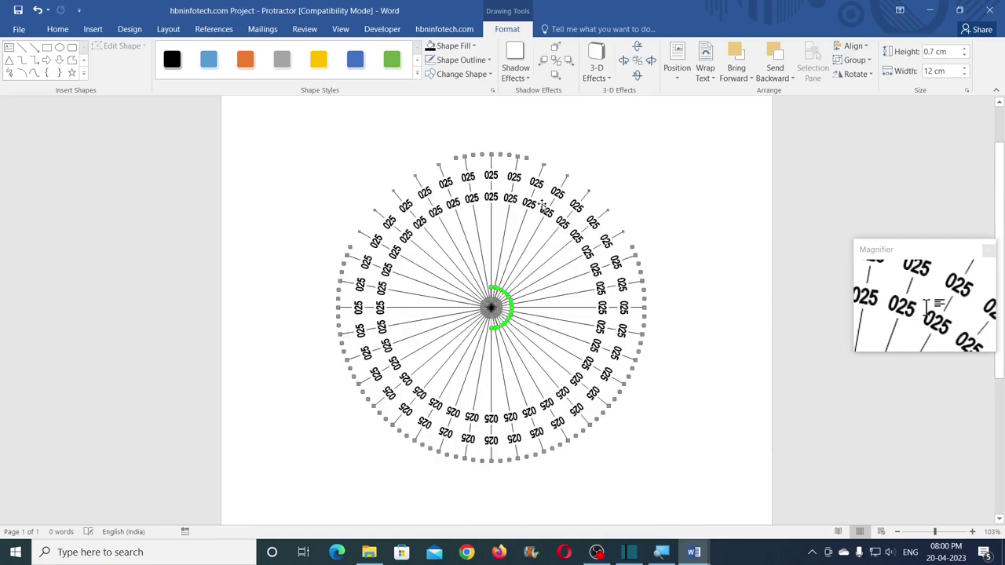
- Ungroup all the rotated line-and-label groups into separate lines and 025 labels, and clear the selection
left_click(860, 61)
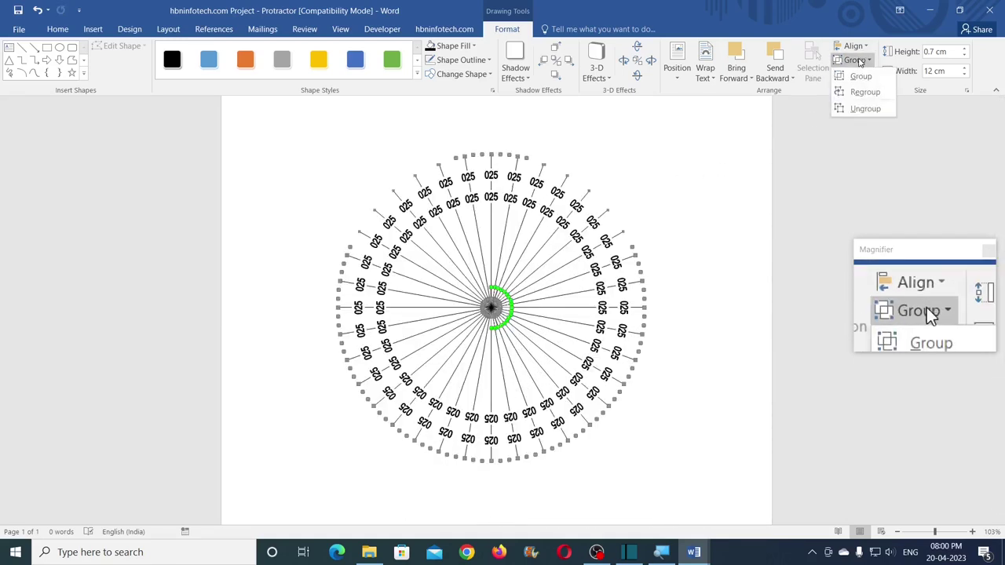
left_click(864, 110)
left_click(861, 62)
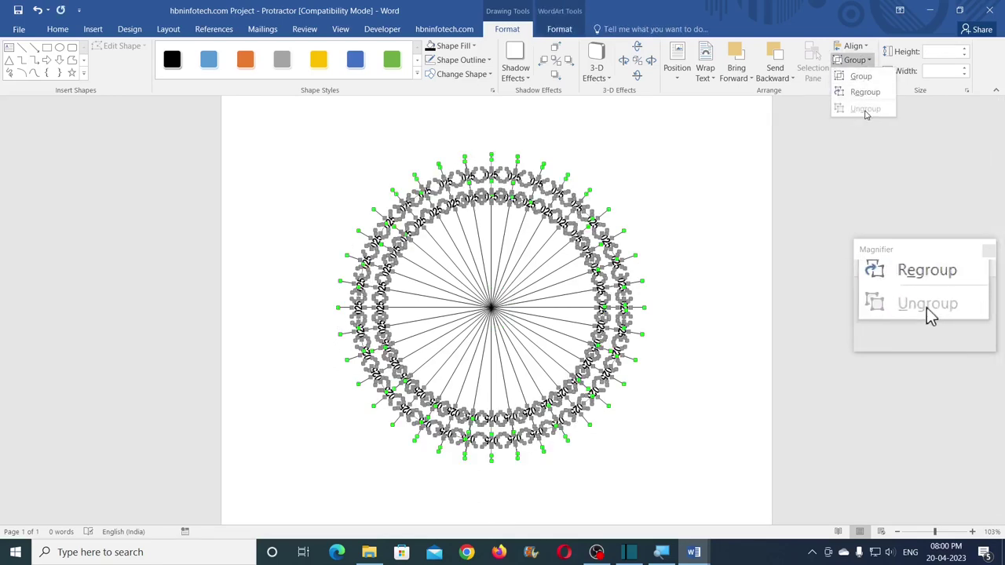
left_click(662, 213)
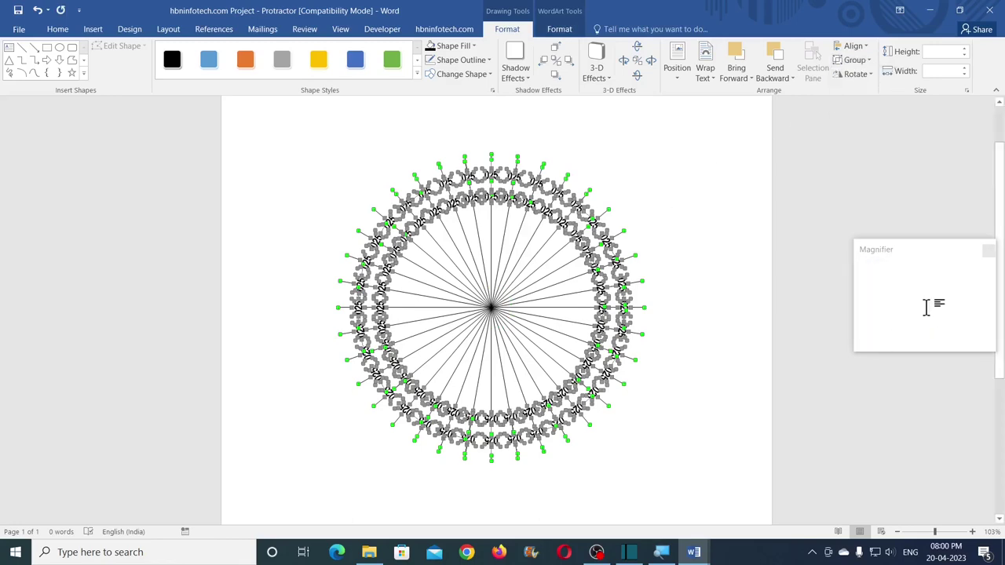
left_click(927, 308)
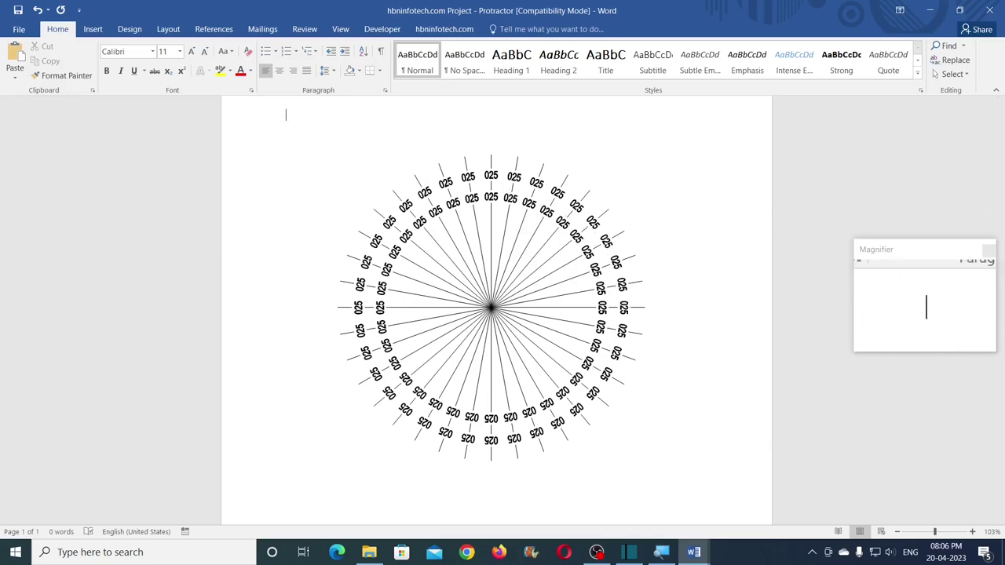
- Change the inner-ring 025 label at the right end of the horizontal line to 0
left_click(602, 308)
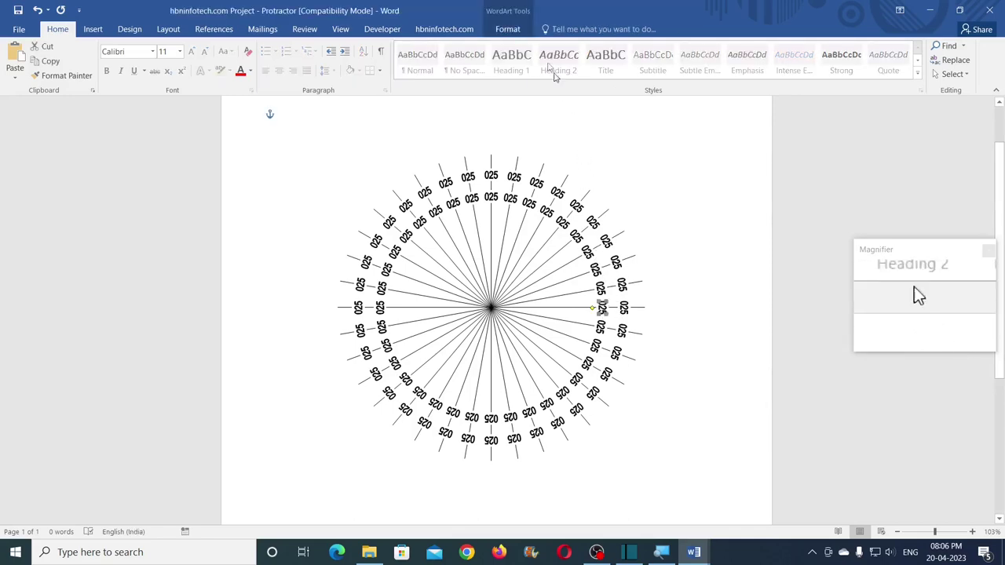
left_click(508, 30)
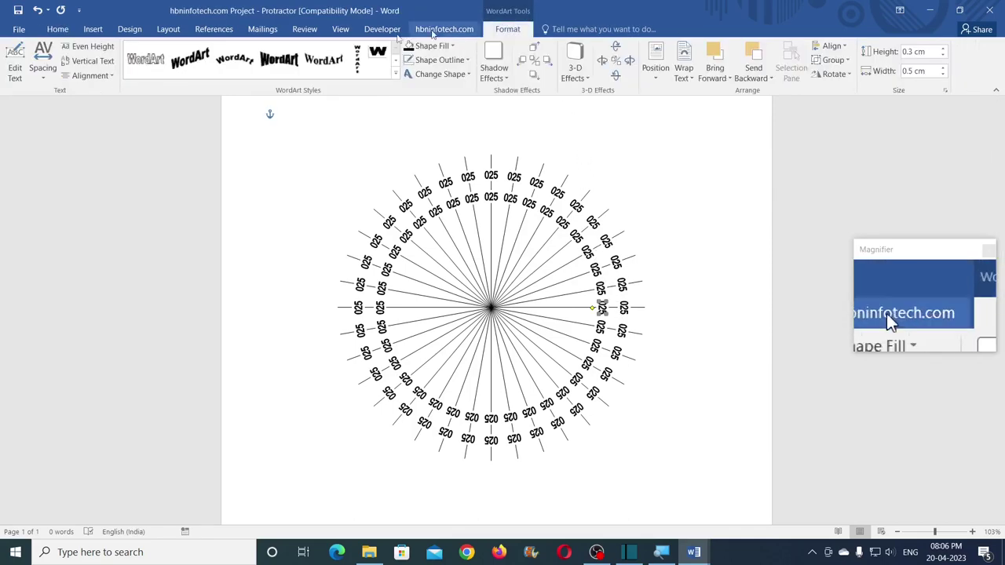
left_click(15, 75)
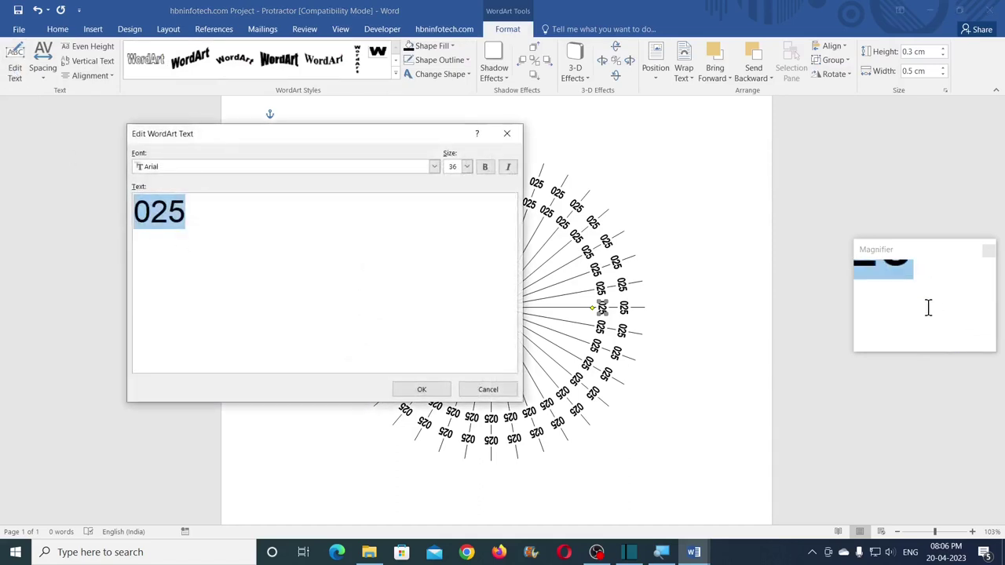
type("0")
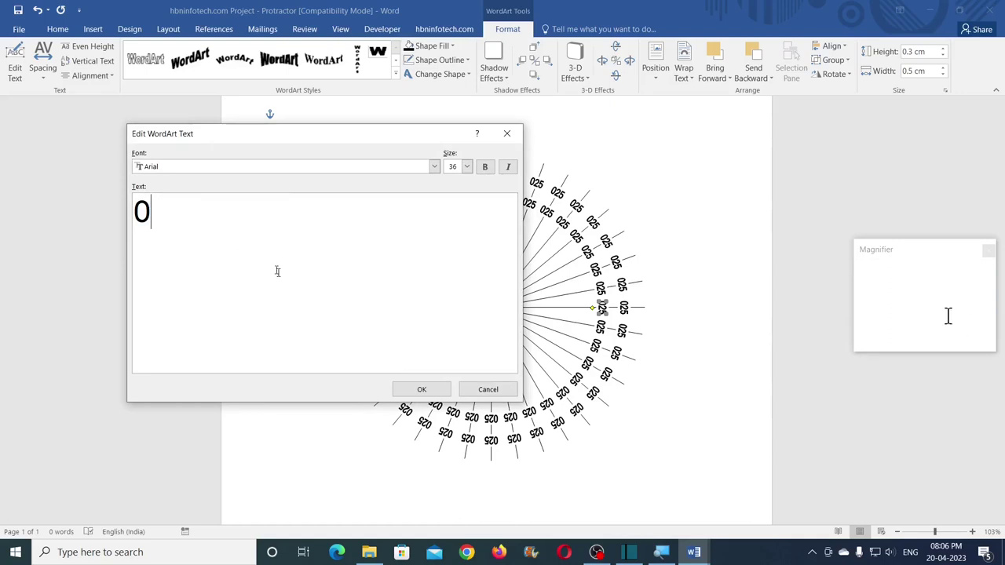
left_click(420, 390)
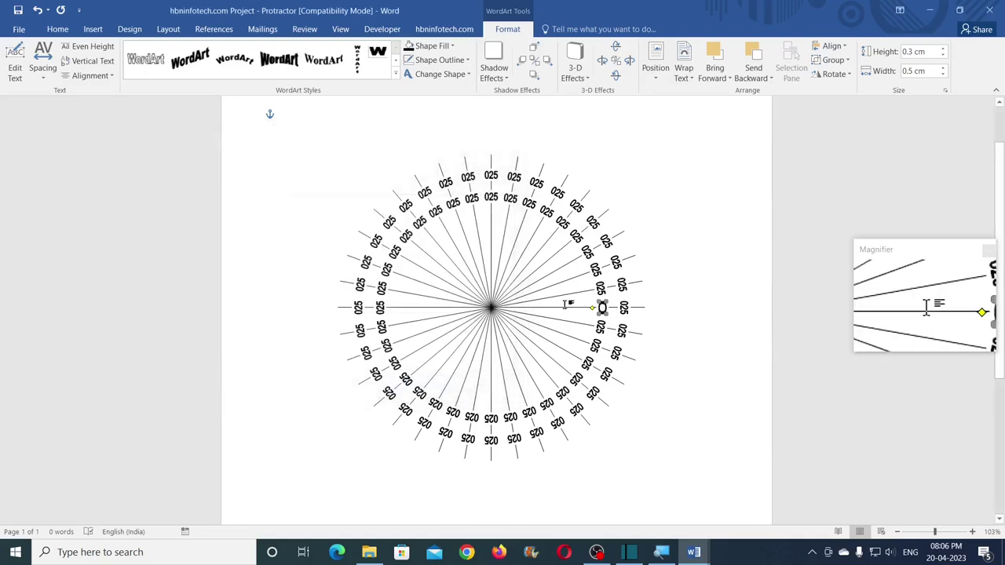
- Change the first two inner-ring 025 labels counterclockwise from the 0 to 10 and 20
left_click(602, 290)
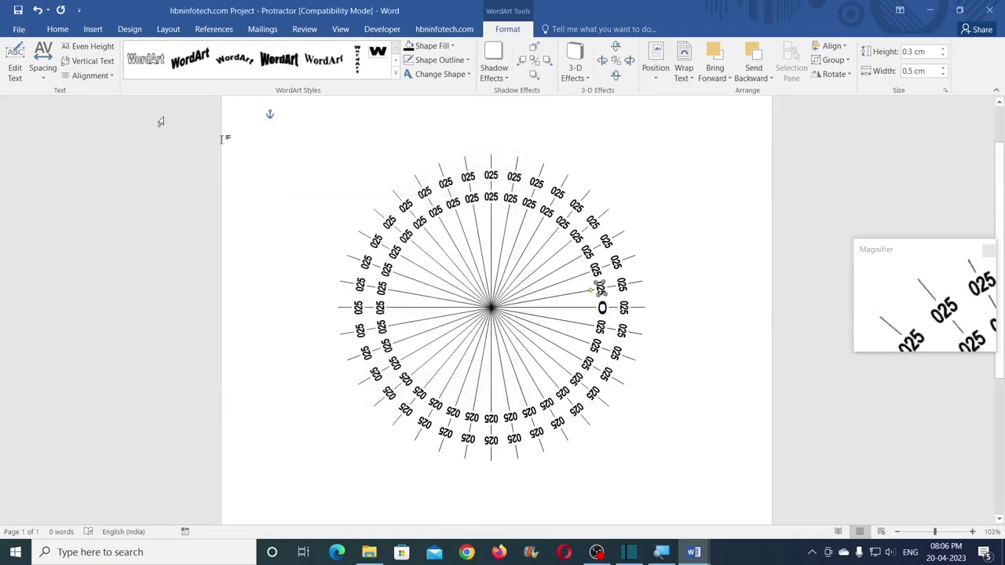
left_click(15, 67)
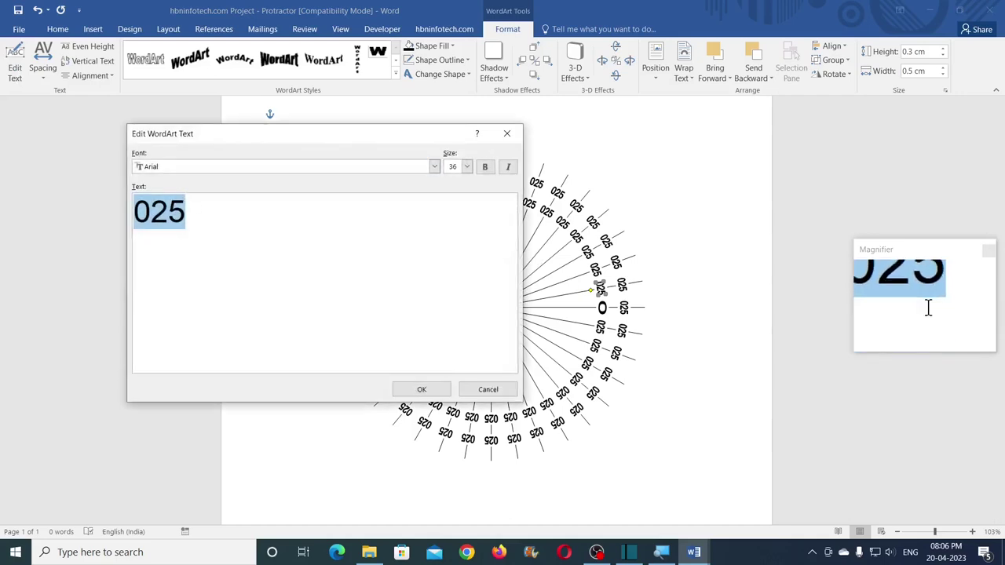
type("10")
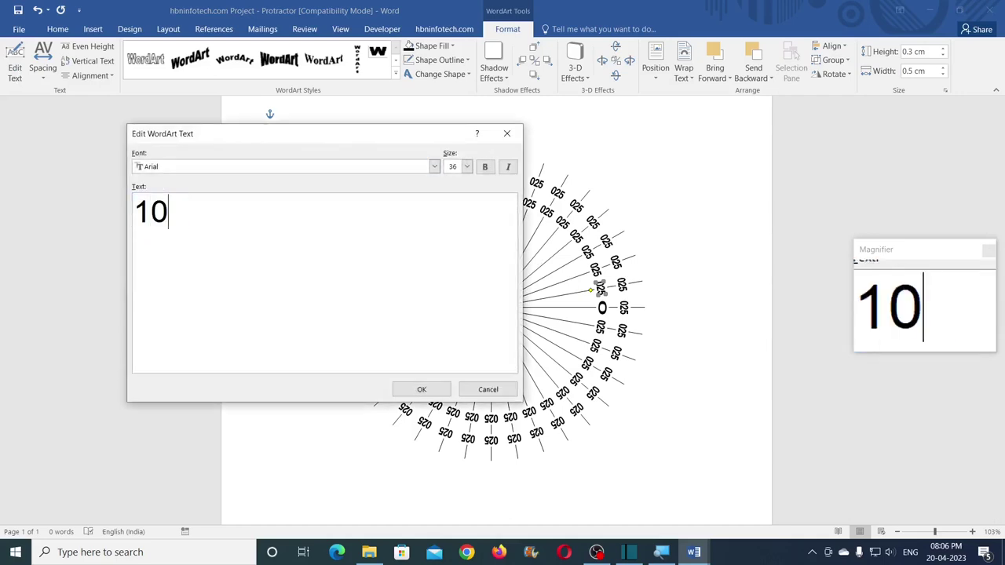
left_click(422, 389)
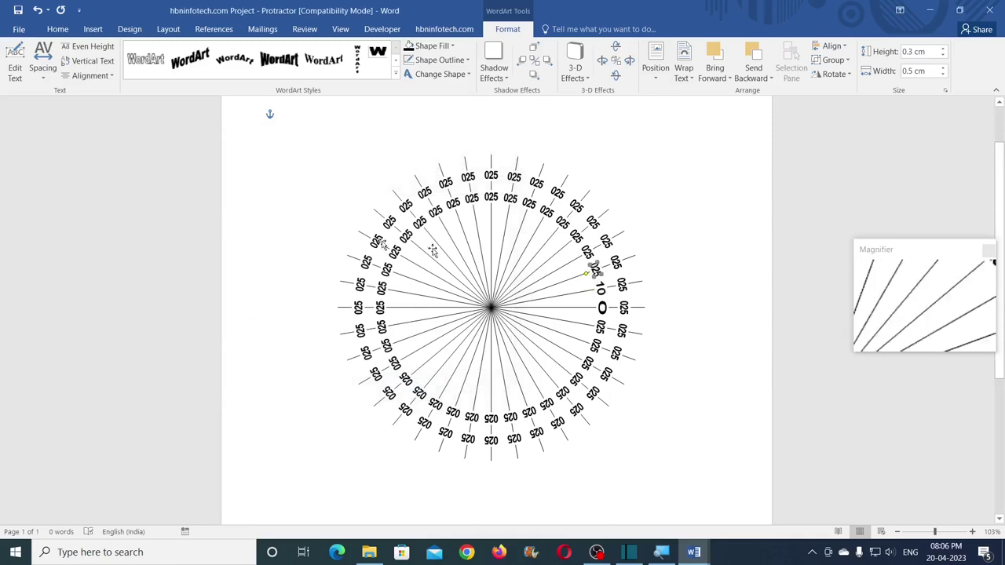
left_click(19, 75)
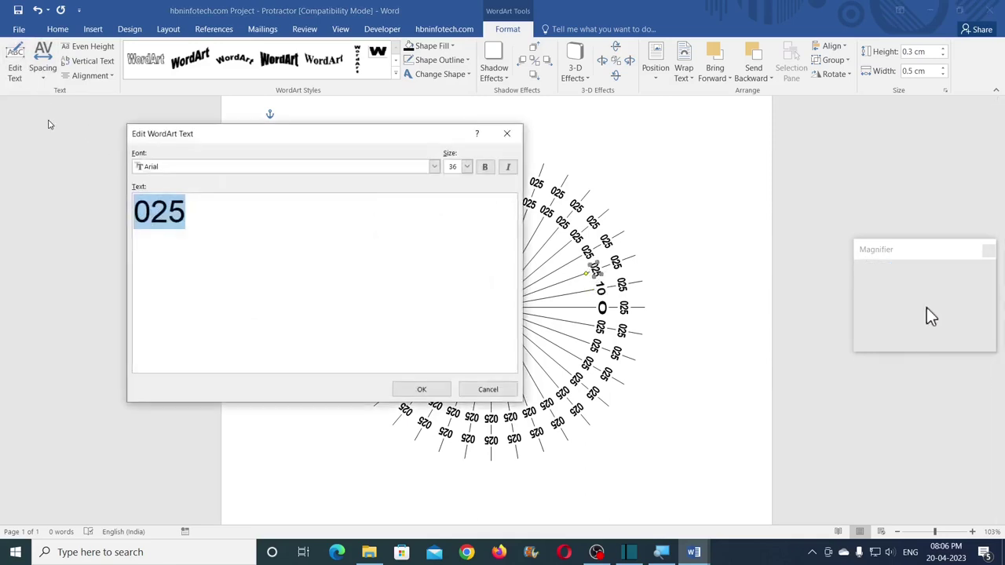
type("20")
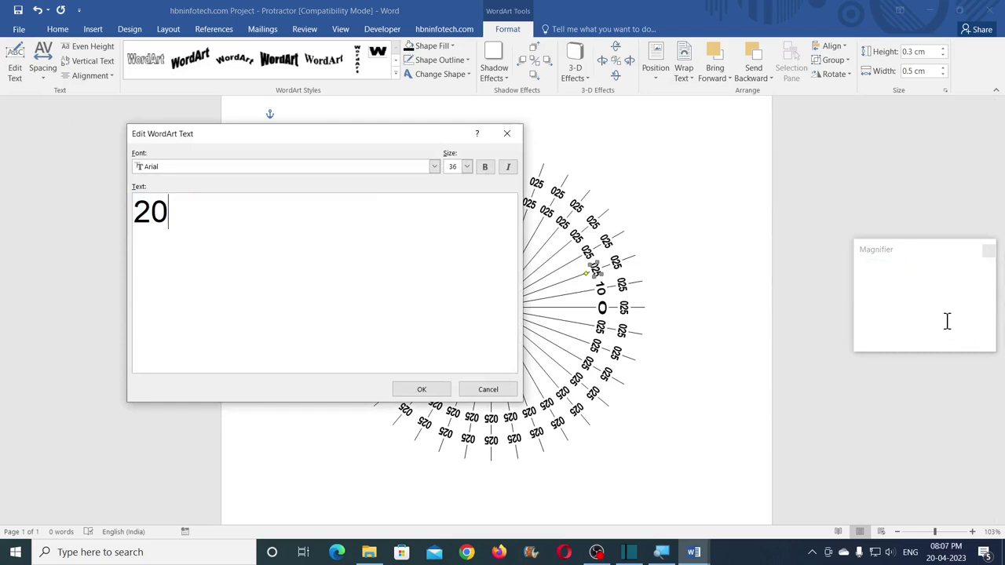
left_click(421, 391)
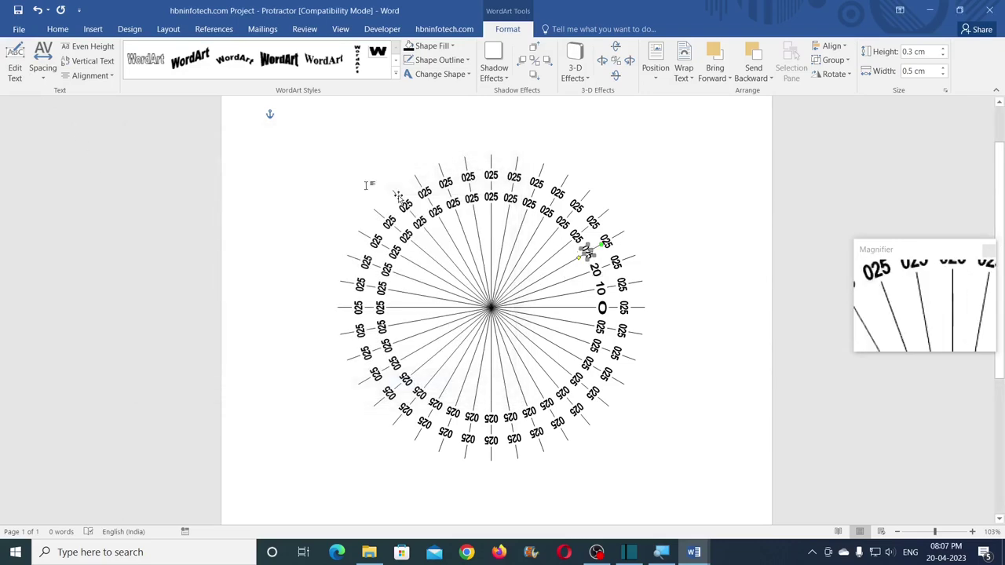
- Change the next two inner-ring 025 labels counterclockwise after the 20 to 30 and 40
left_click(22, 71)
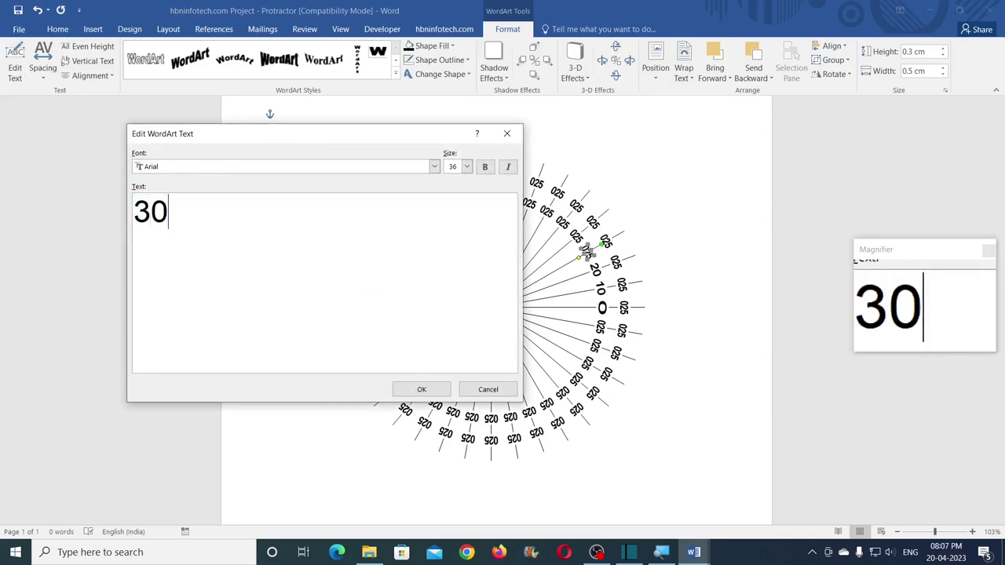
left_click(431, 392)
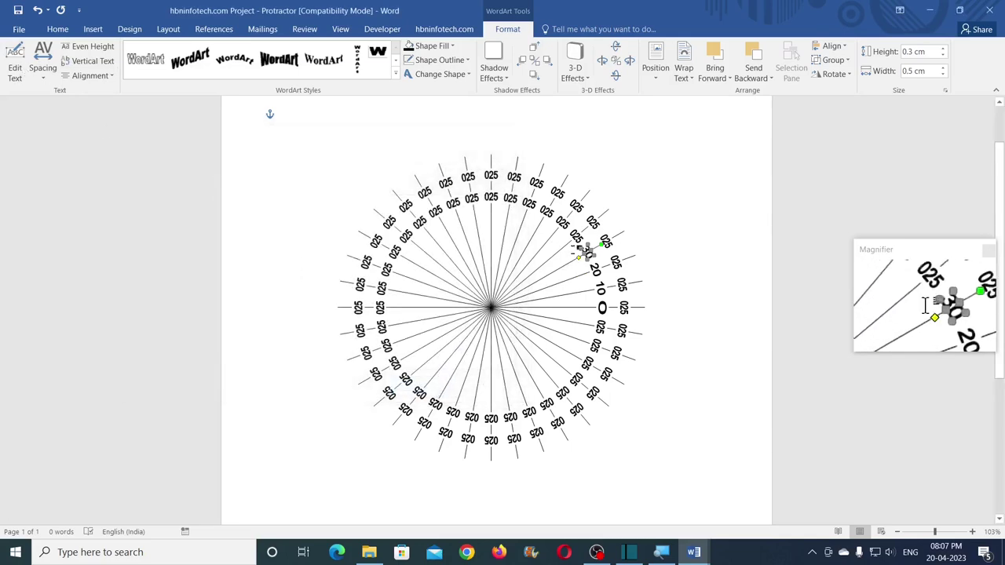
left_click(11, 58)
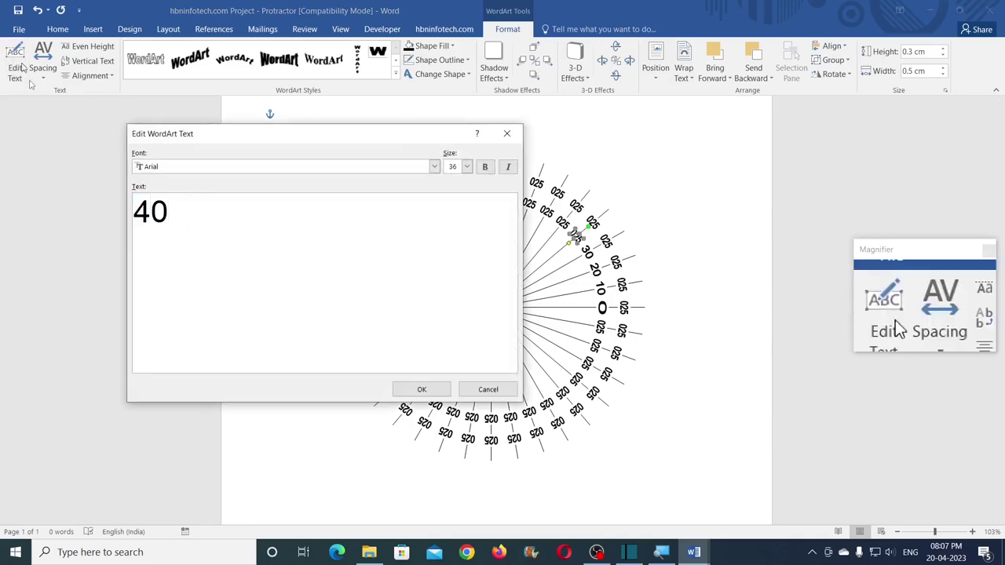
left_click(443, 390)
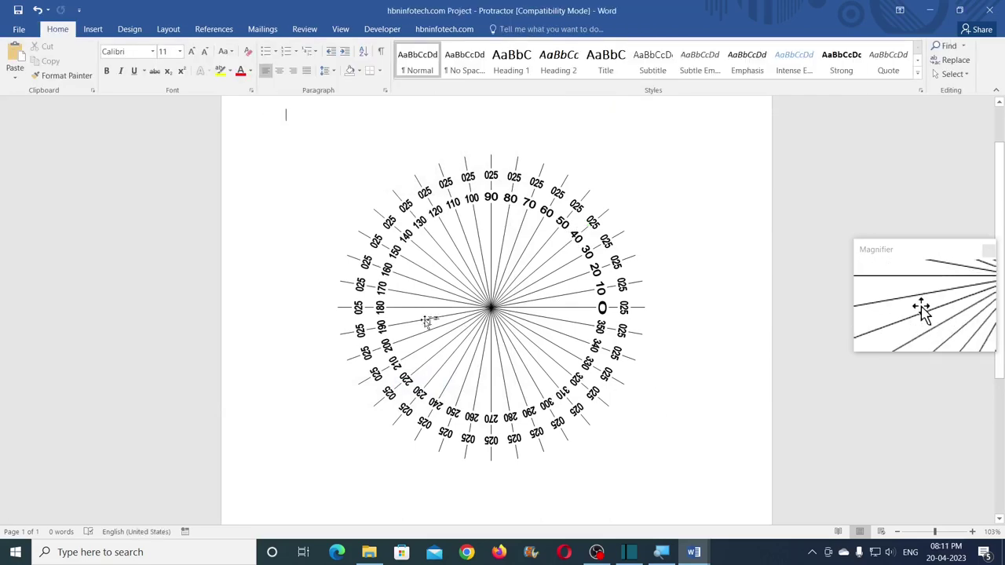
- Change the outer-ring 025 label beside the inner 180 to 0
left_click(357, 307)
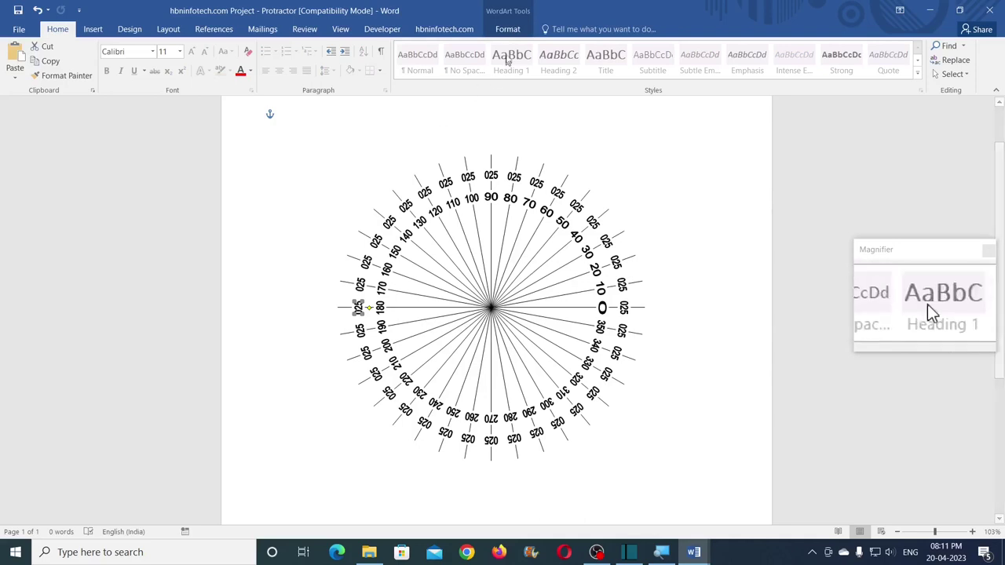
left_click(508, 29)
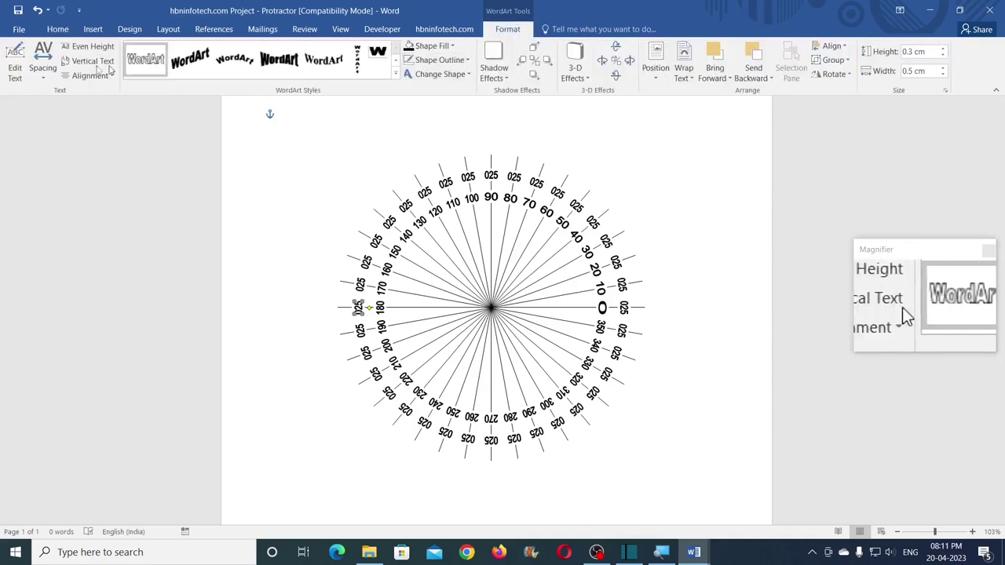
left_click(15, 67)
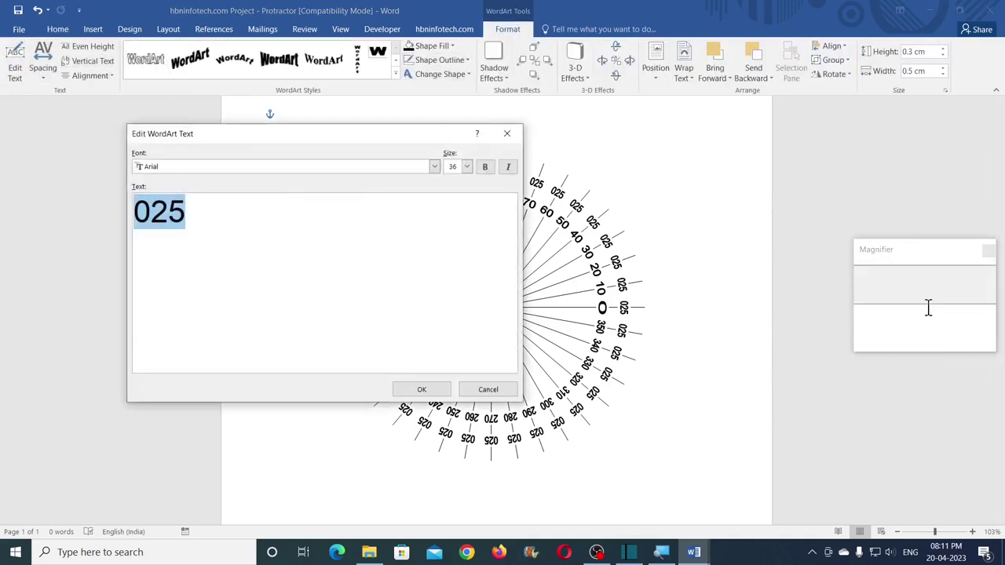
type("0")
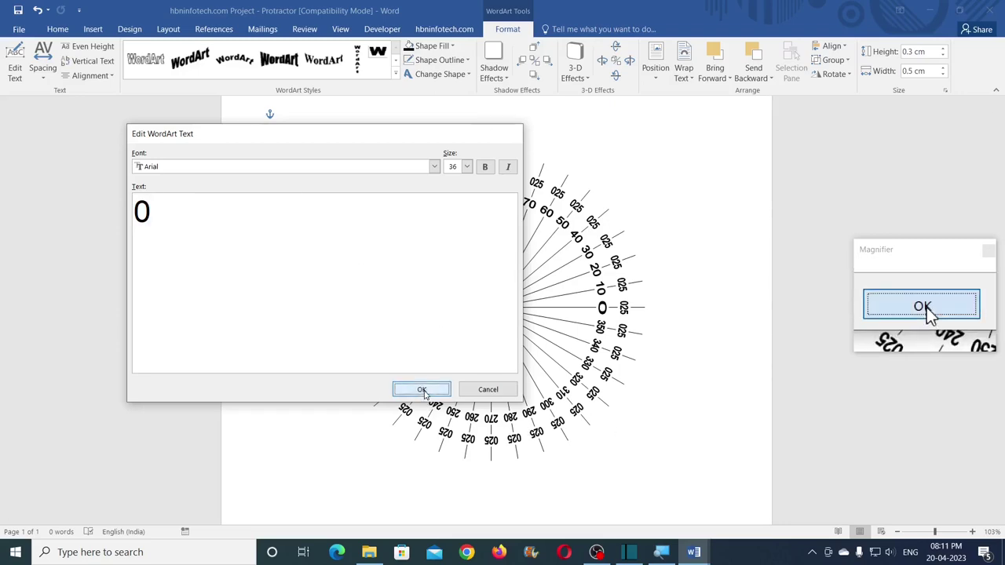
left_click(423, 390)
- Change the outer-ring 025 label beside the inner 190 to 350
left_click(343, 330)
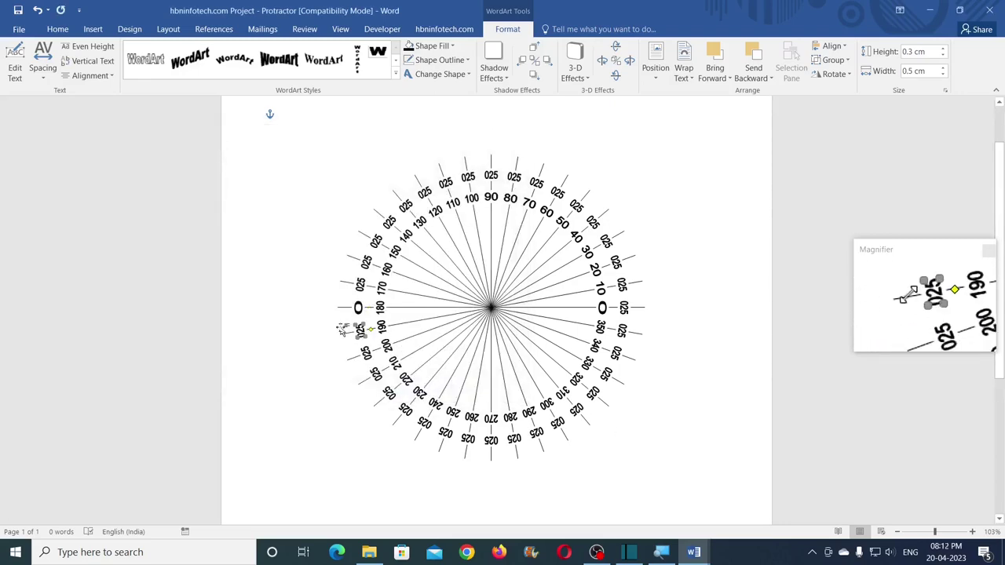
left_click(13, 61)
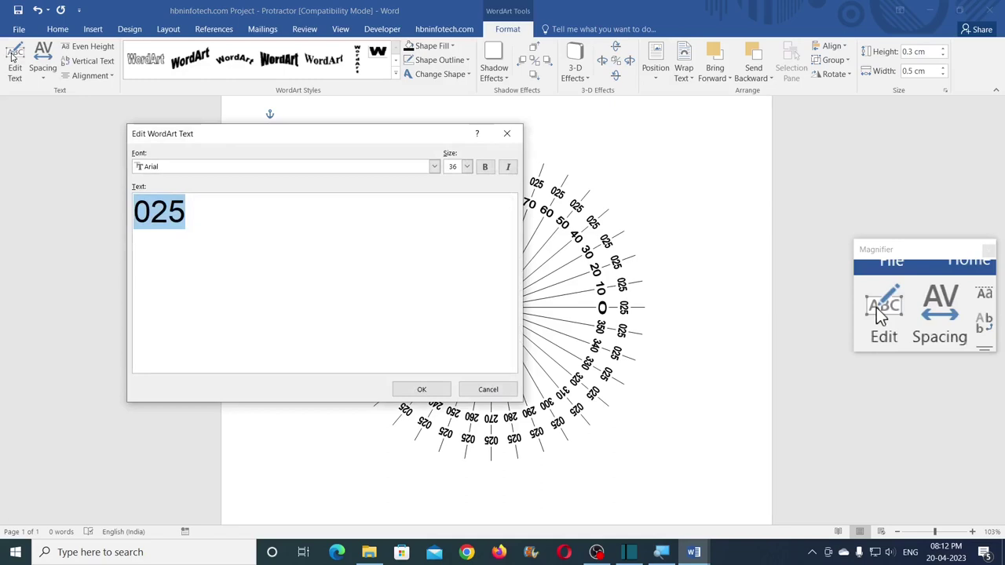
type("360")
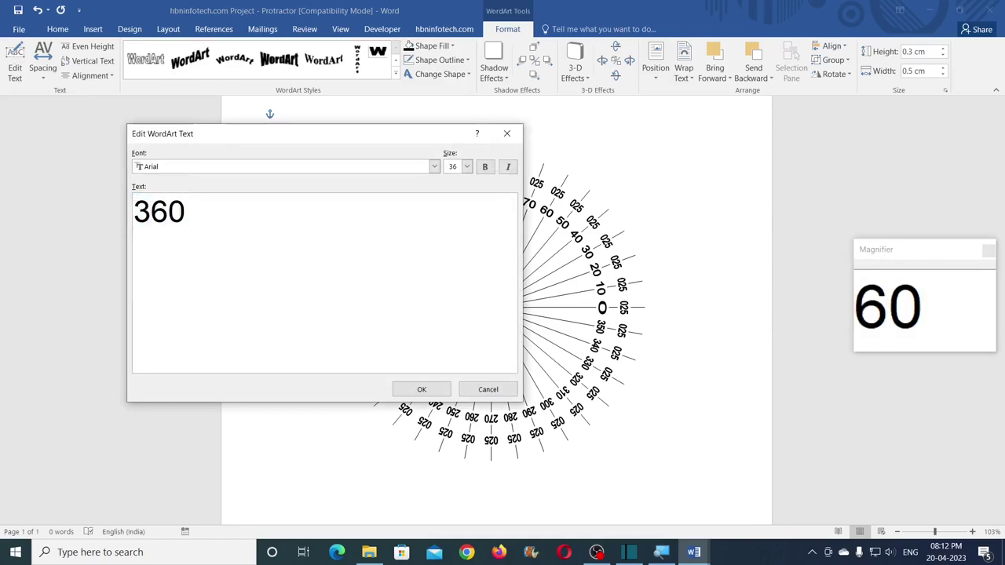
key("BackSpace")
type("5")
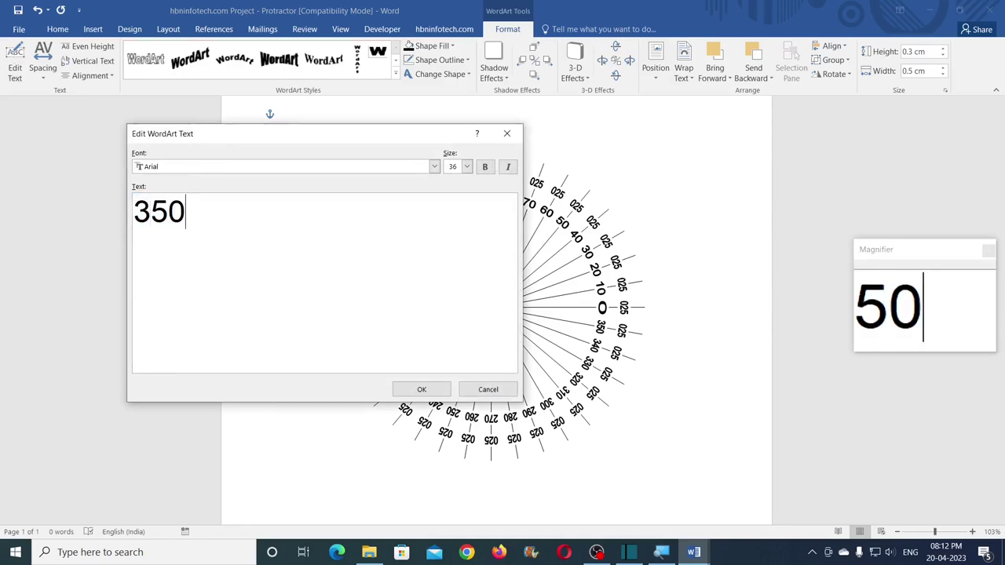
type("0")
left_click(419, 388)
- Change the outer-ring 025 label beside the inner 200 to 340
left_click(368, 355)
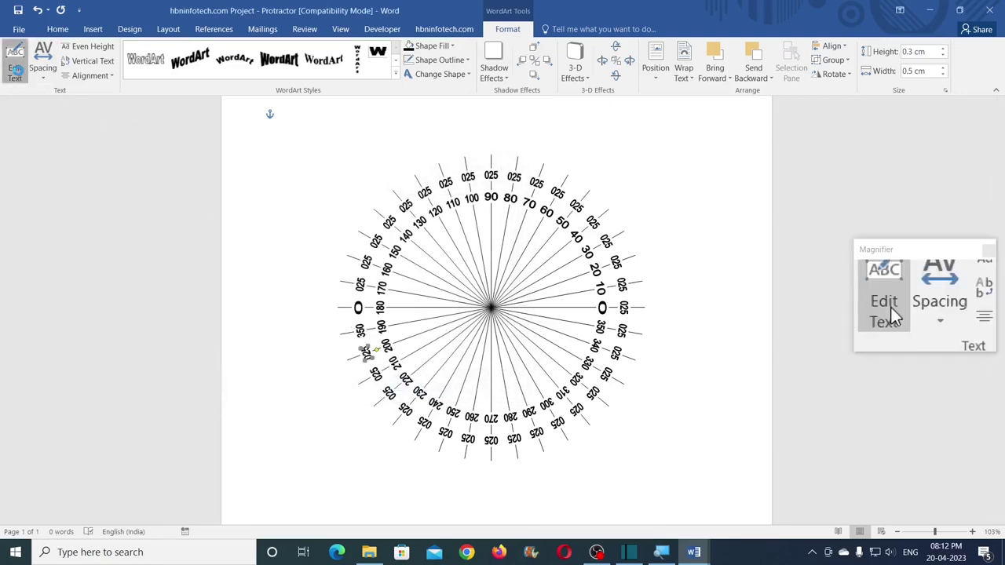
left_click(16, 73)
type("340")
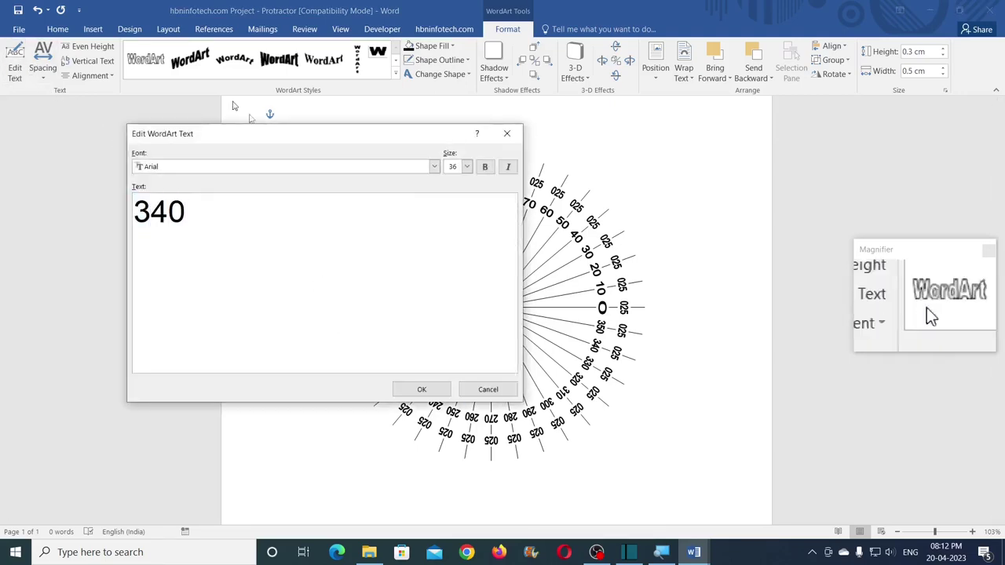
- Replace the two outer-ring labels following 350 on the protractor with 340 and 330
left_click(420, 388)
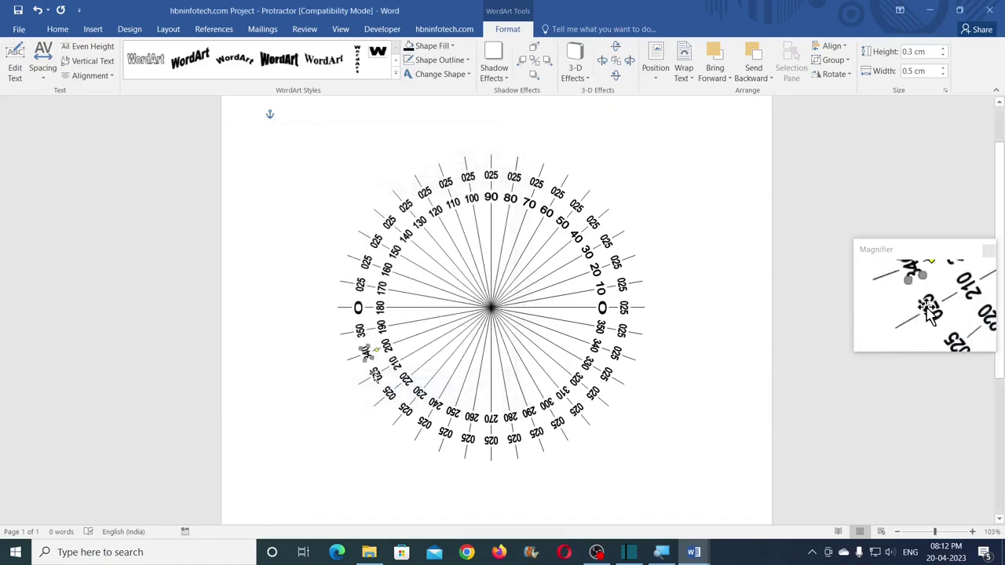
left_click(374, 370)
left_click(15, 72)
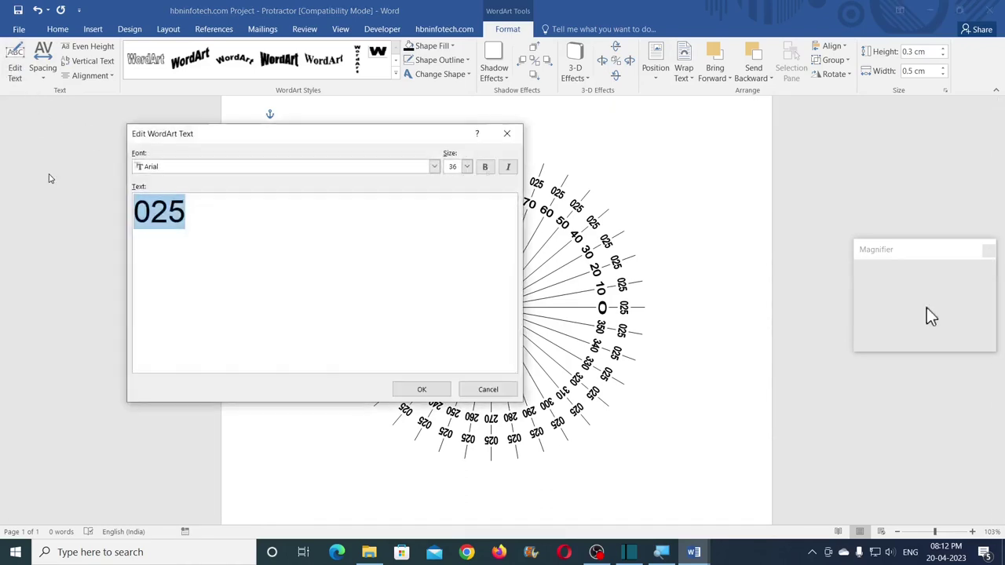
type("330")
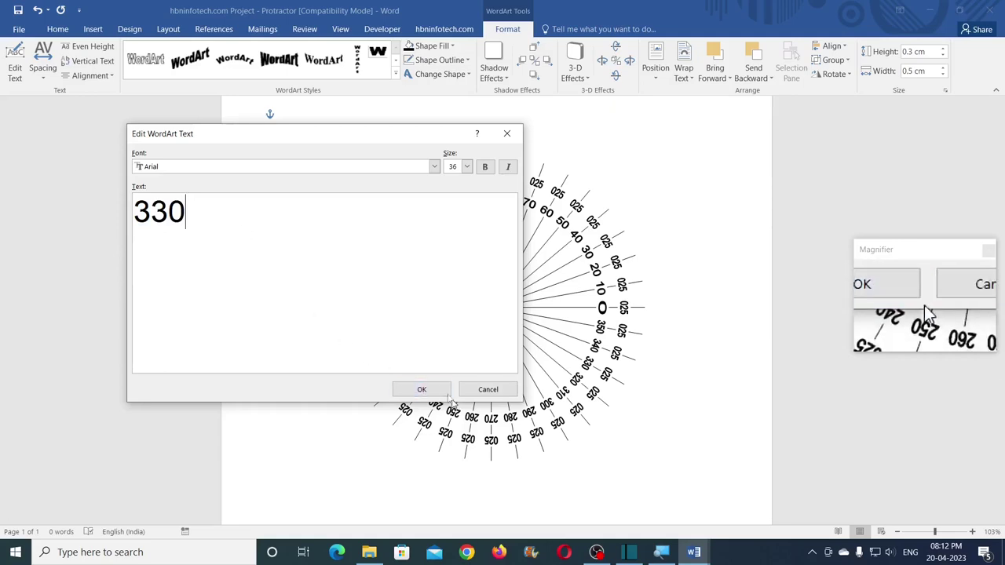
left_click(420, 391)
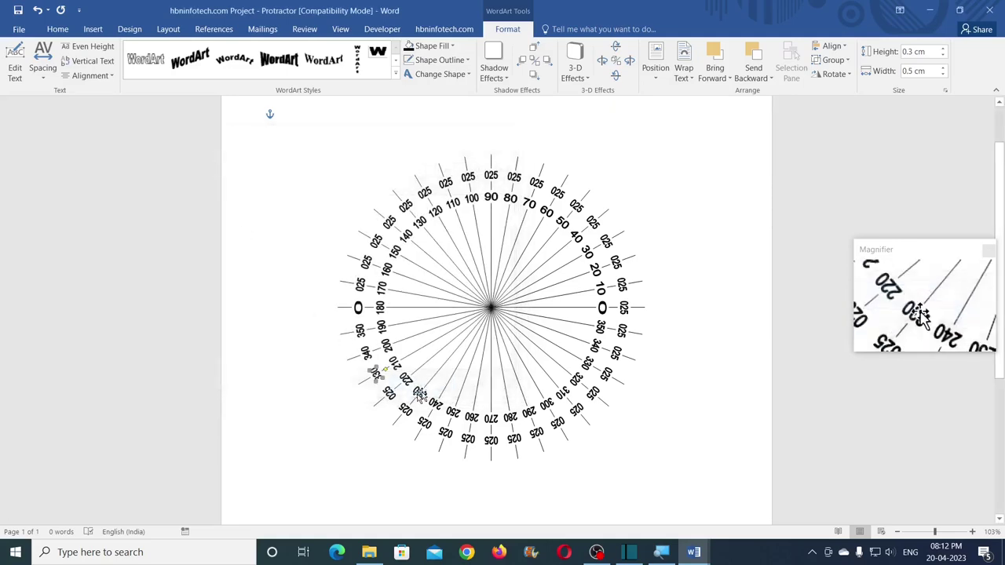
- Replace the next two outer-ring labels after 330 with 320 and 310
left_click(15, 70)
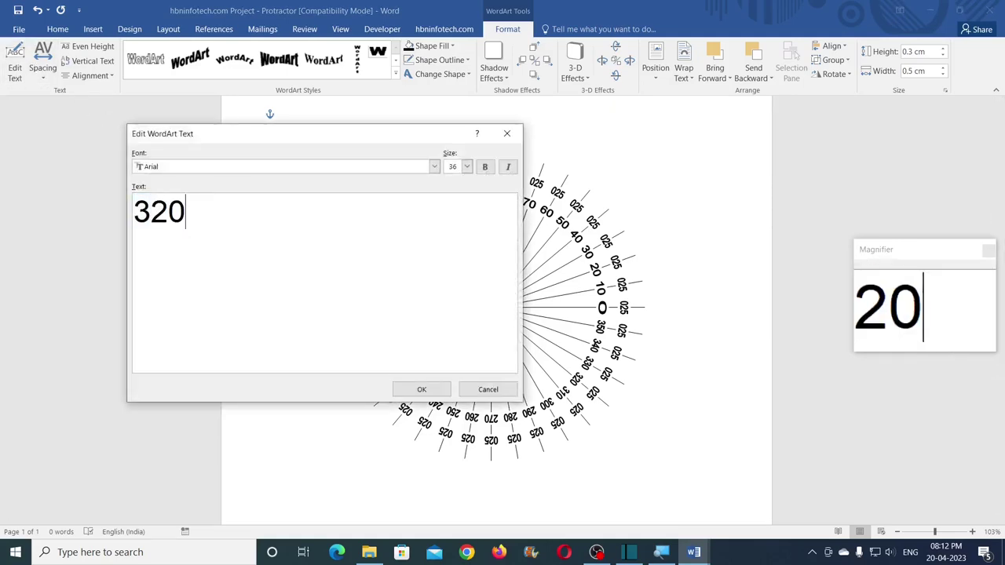
left_click(399, 392)
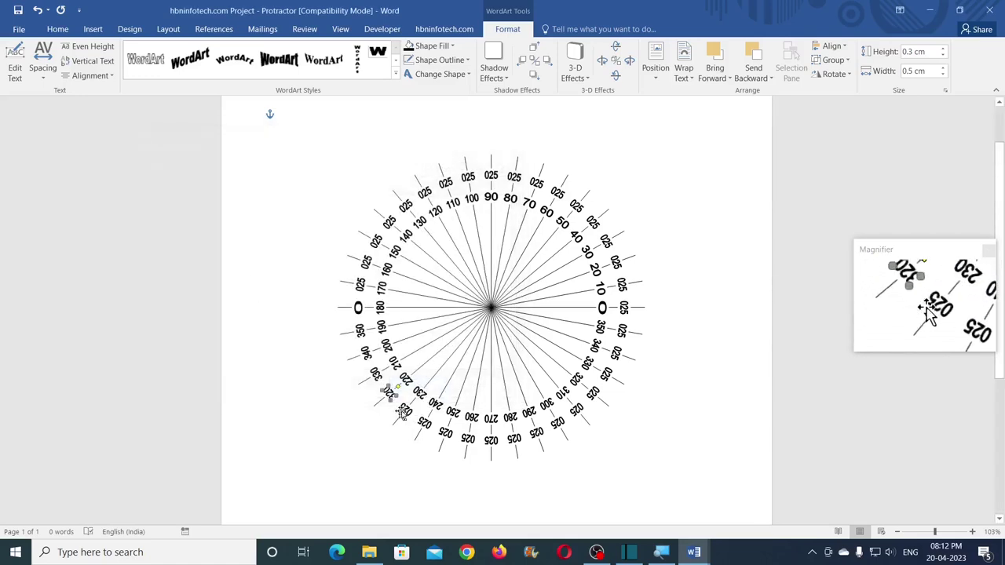
left_click(15, 69)
type("310")
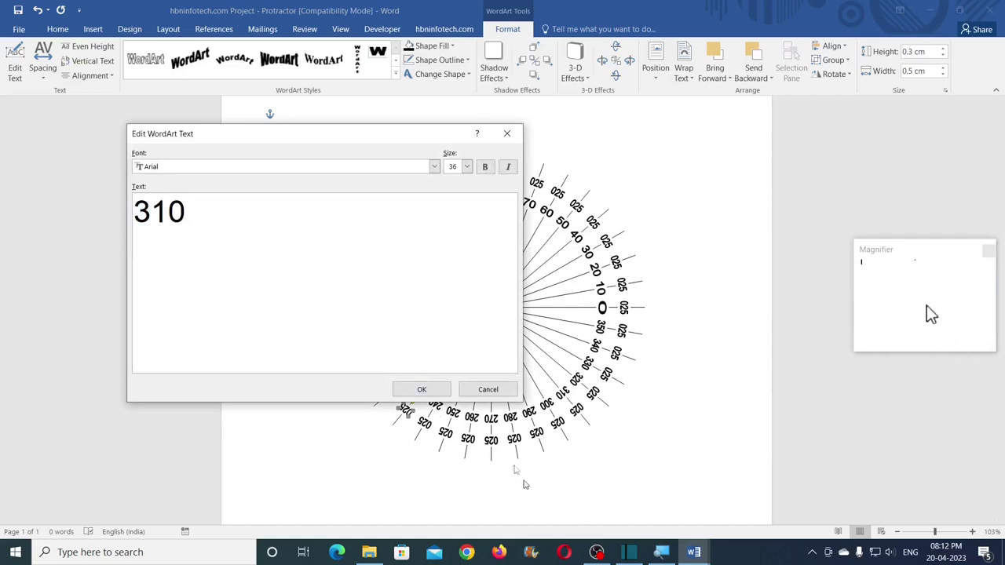
left_click(424, 389)
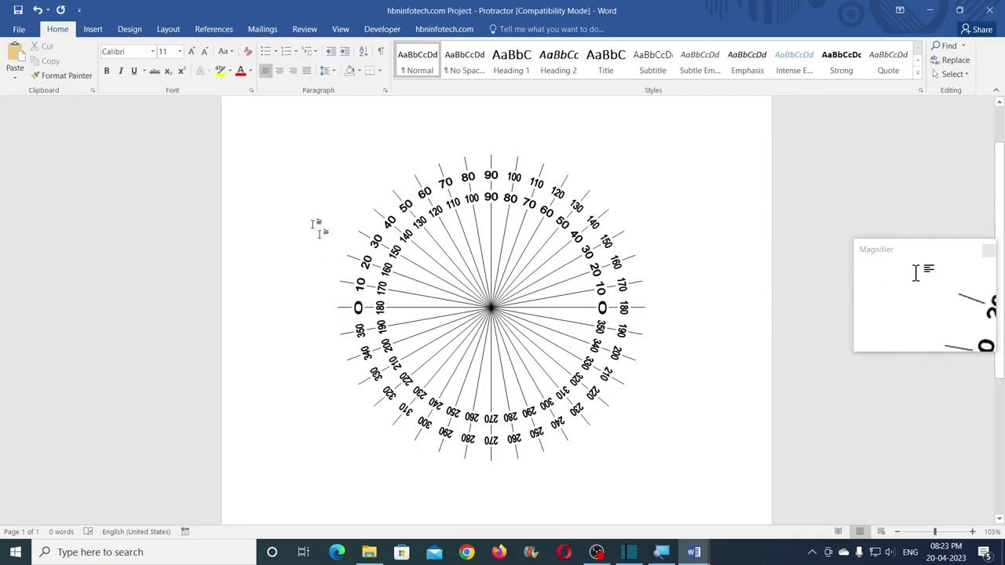
- Select all radial lines and both rings of degree numbers as objects and group them into one object
left_click(951, 73)
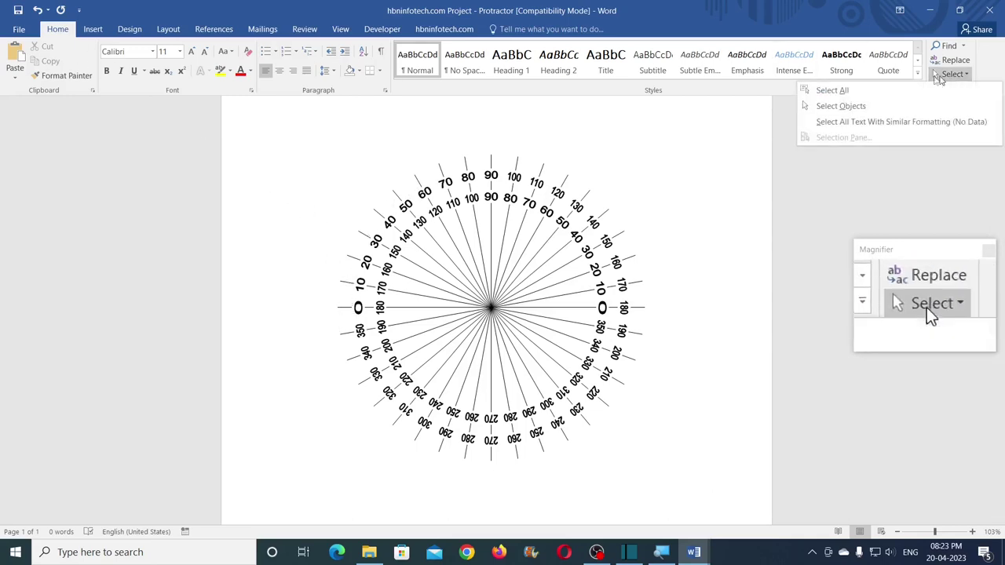
left_click(834, 104)
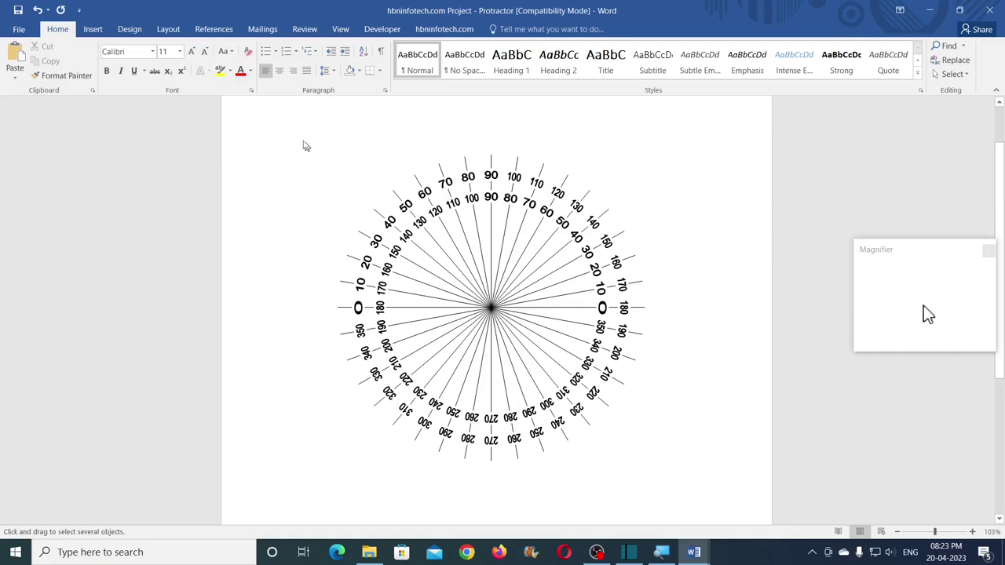
mouse_move(284, 131)
left_mouse_down()
mouse_move(466, 204)
mouse_move(688, 394)
mouse_move(704, 505)
left_mouse_up()
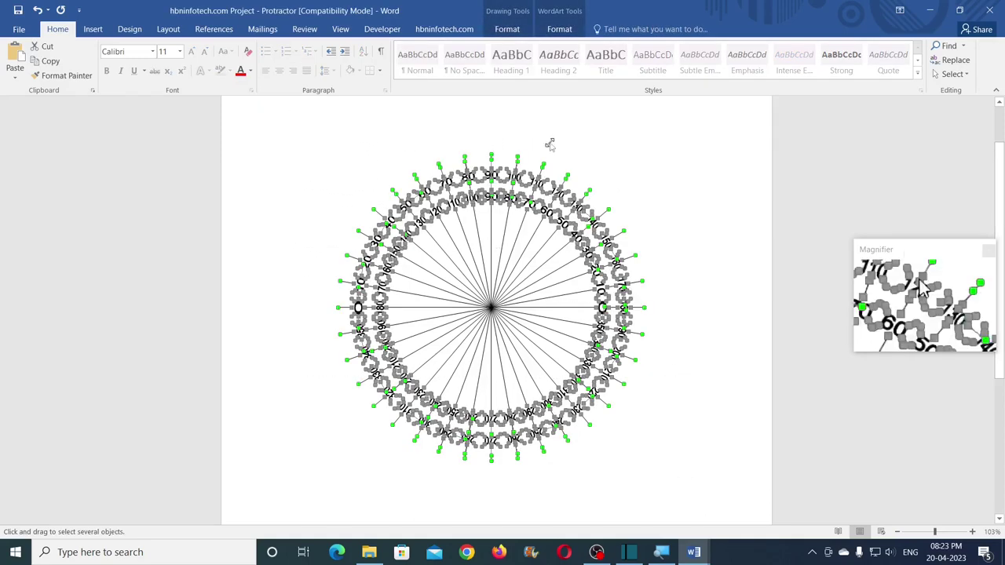
left_click(559, 29)
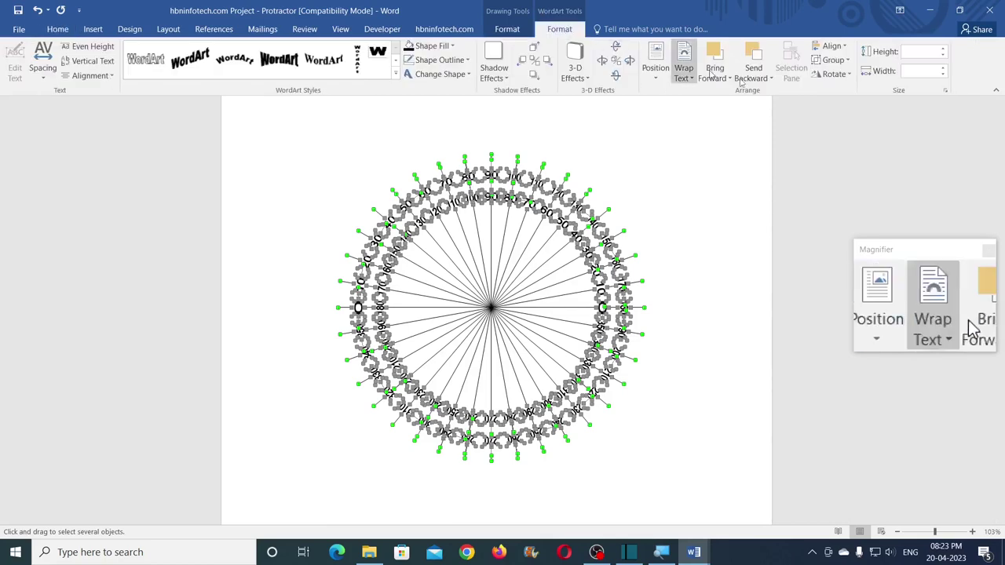
left_click(834, 61)
left_click(838, 76)
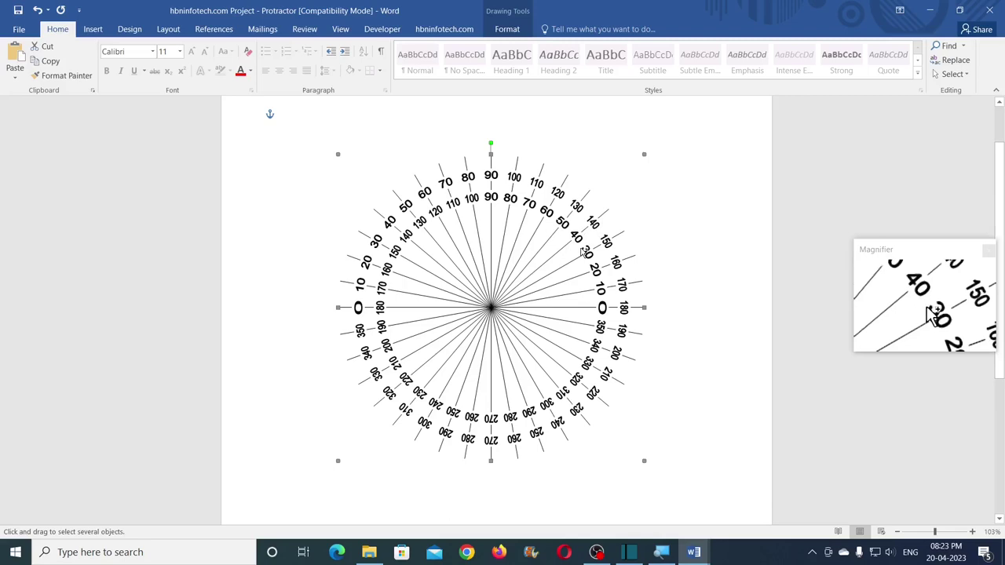
- Cut the grouped lines and numbers and paste them into Document2, which holds the ring of degree ticks
key("ctrl+x")
mouse_move(694, 552)
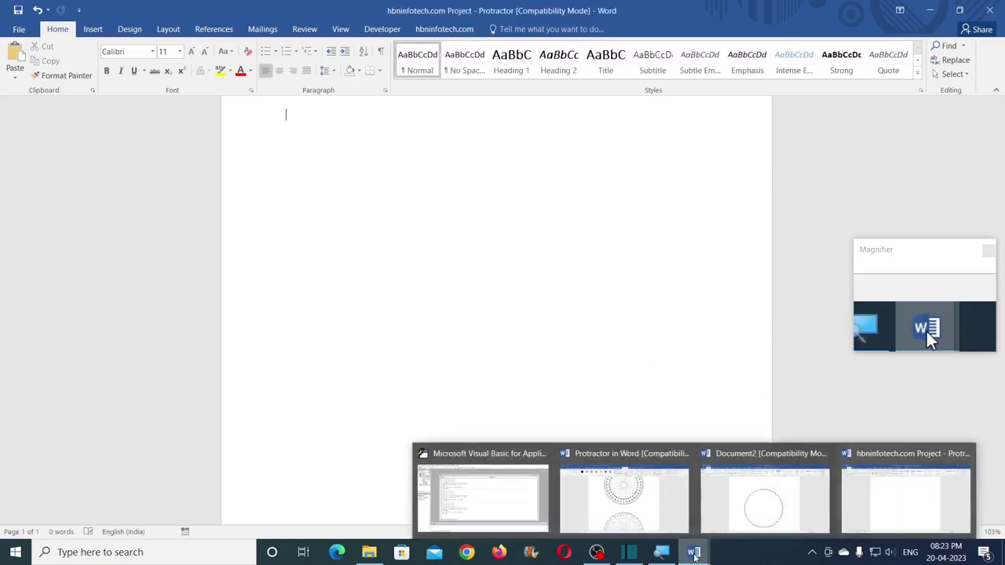
left_click(763, 502)
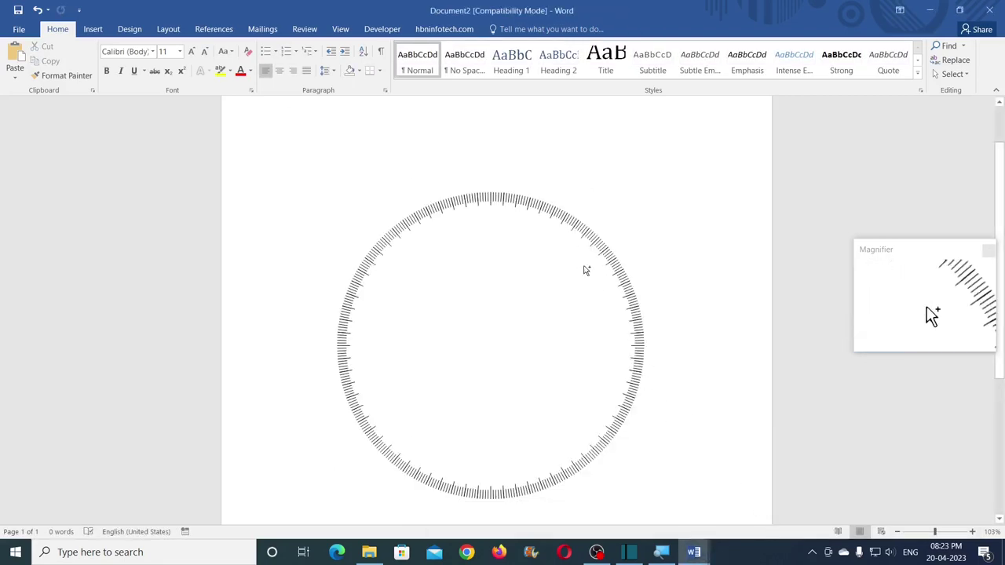
key("ctrl+v")
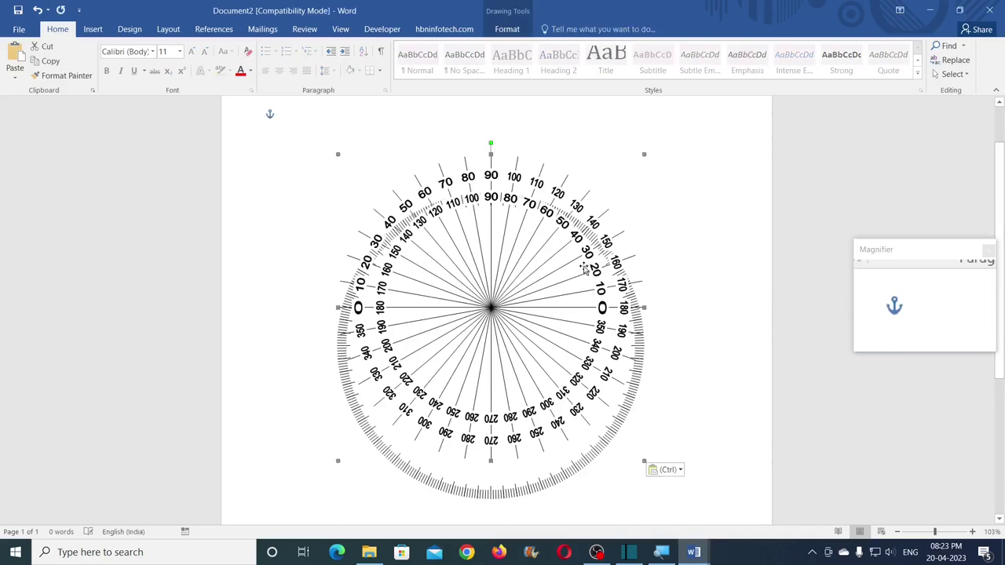
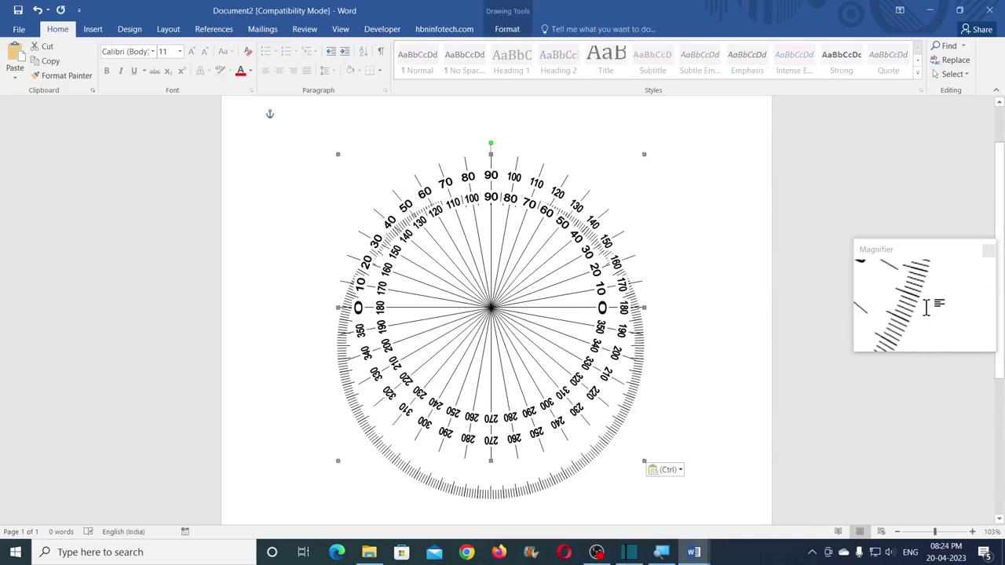
- Select the tick ring together with the pasted number group and align them to each other by center and middle
left_click(951, 75)
left_click(882, 105)
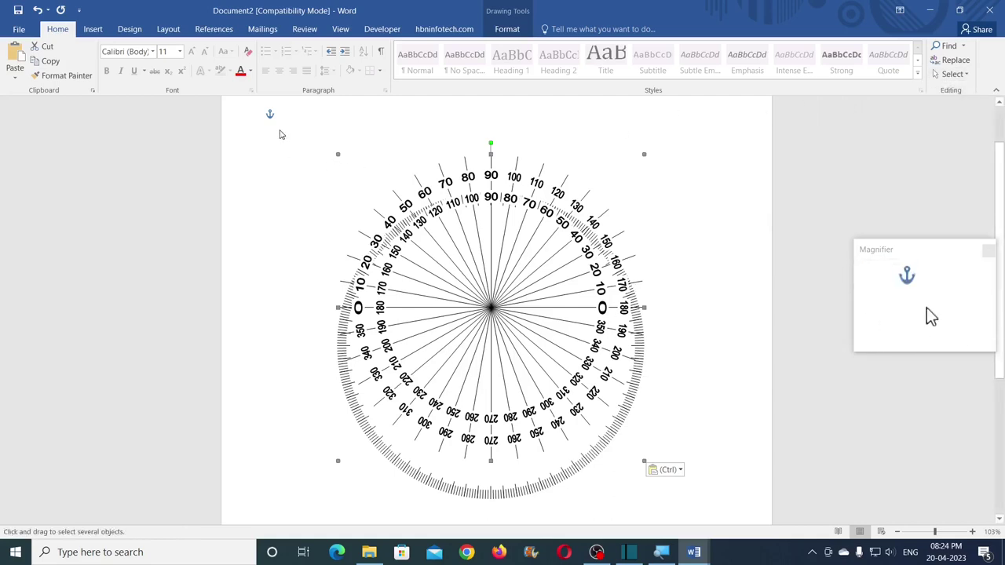
left_click_drag(274, 128, 731, 441)
scroll(717, 433, "up", 3)
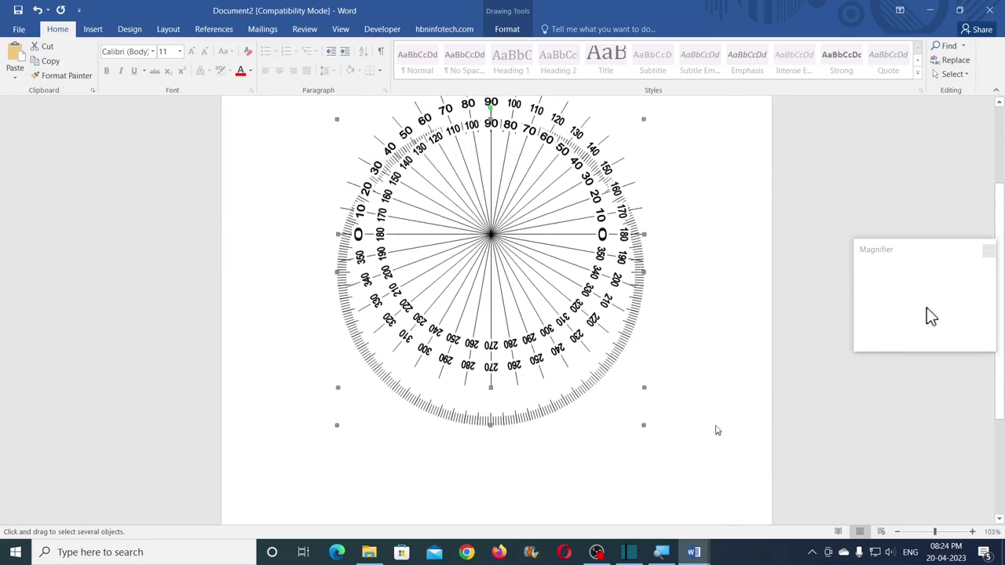
left_click(511, 32)
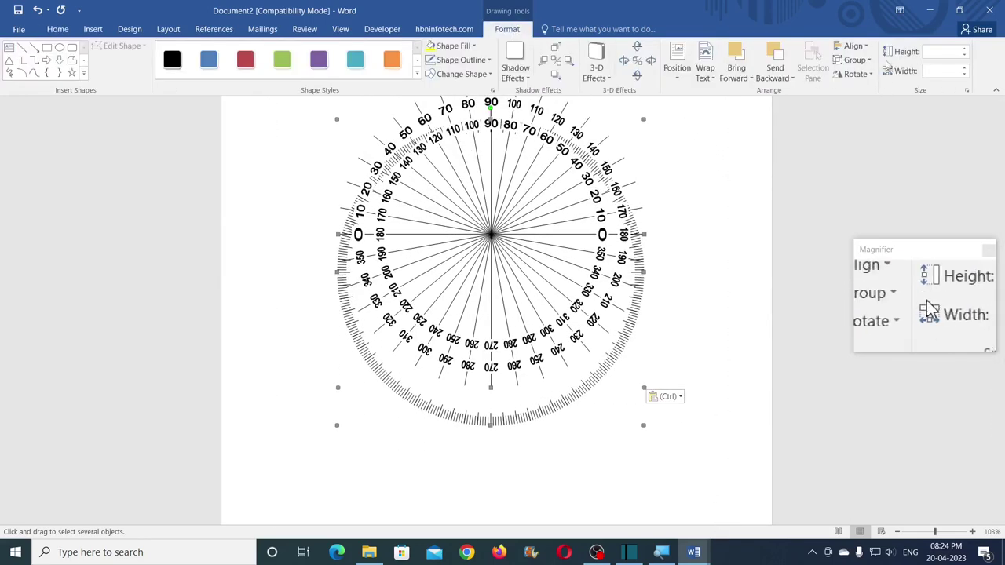
left_click(859, 46)
left_click(863, 76)
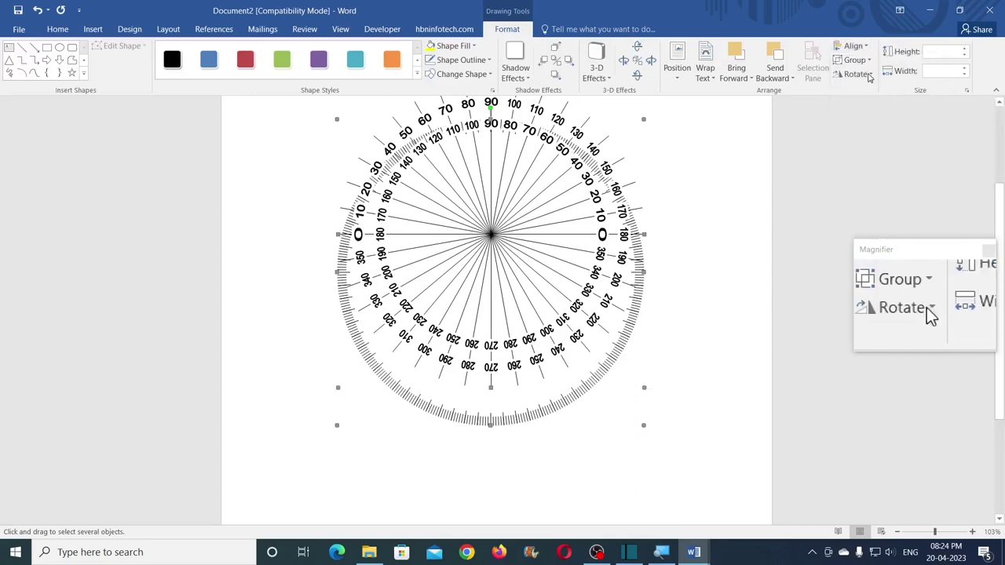
left_click(861, 49)
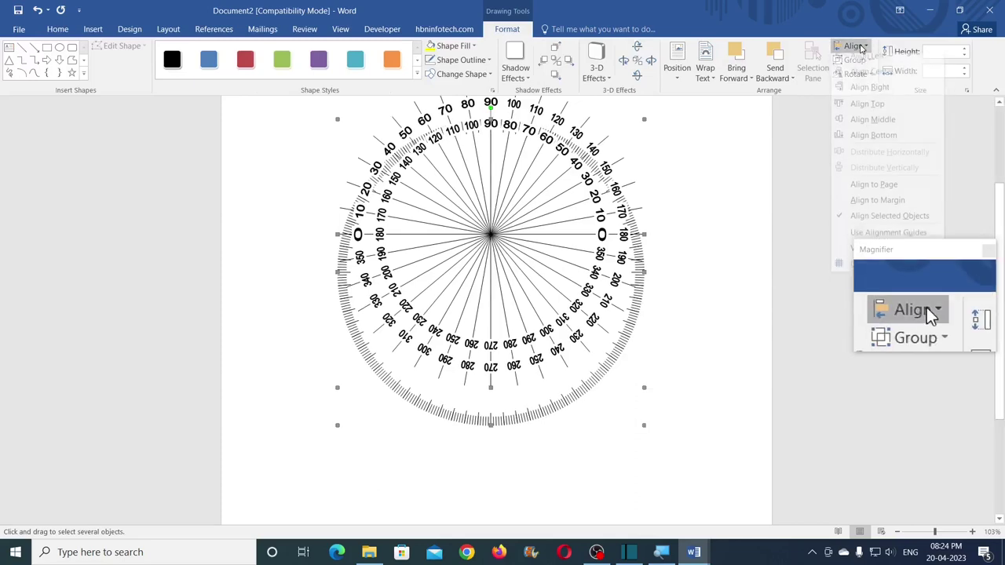
left_click(879, 127)
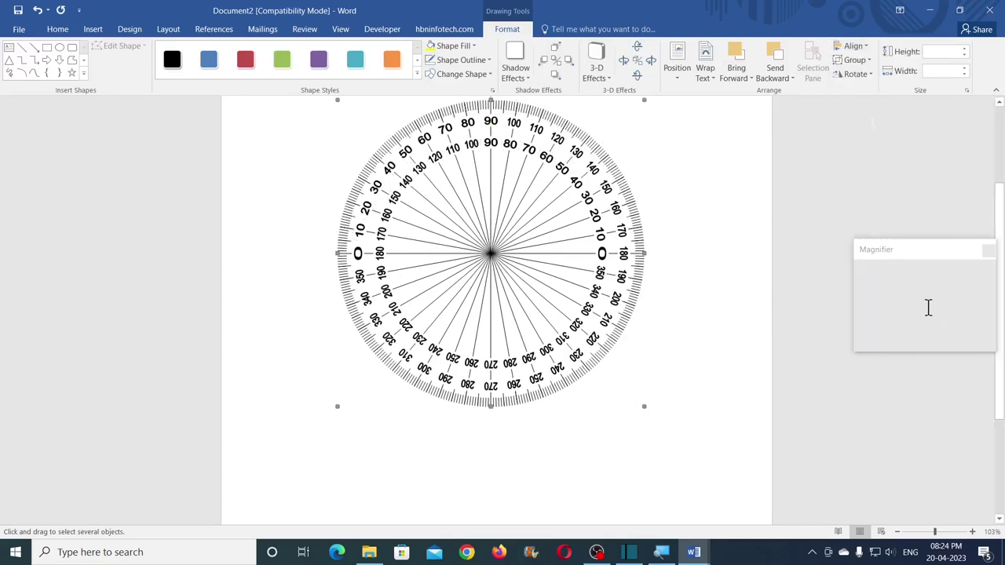
left_click(707, 229)
scroll(562, 216, "up", 2)
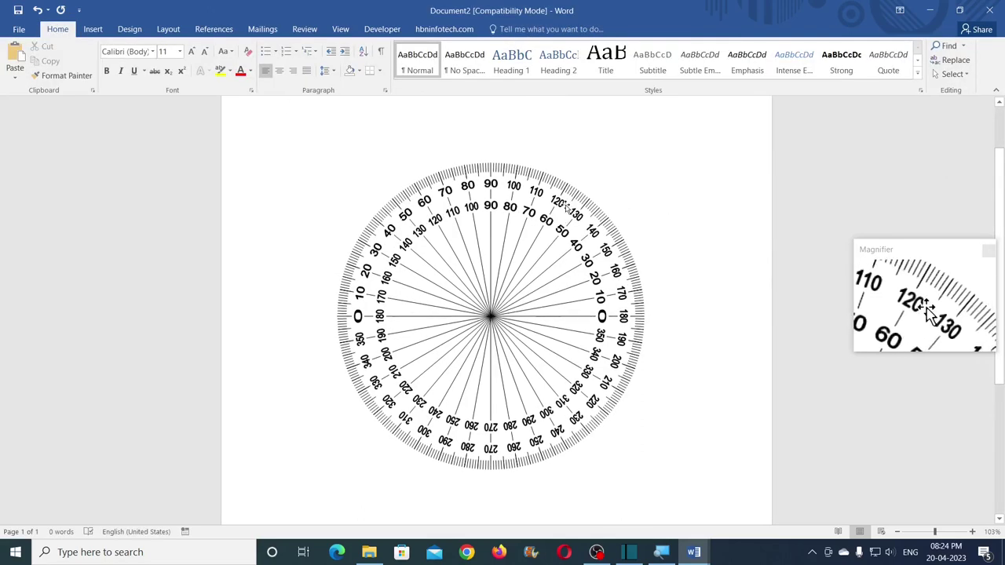
- Draw a small circle near the protractor's centre and set its height and width to 1.5 cm
left_click(94, 29)
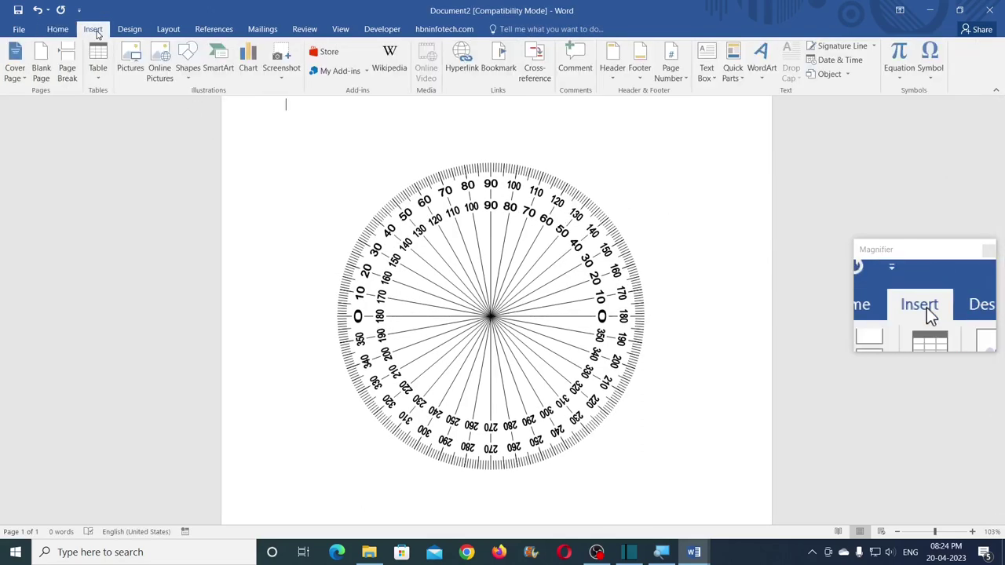
left_click(189, 79)
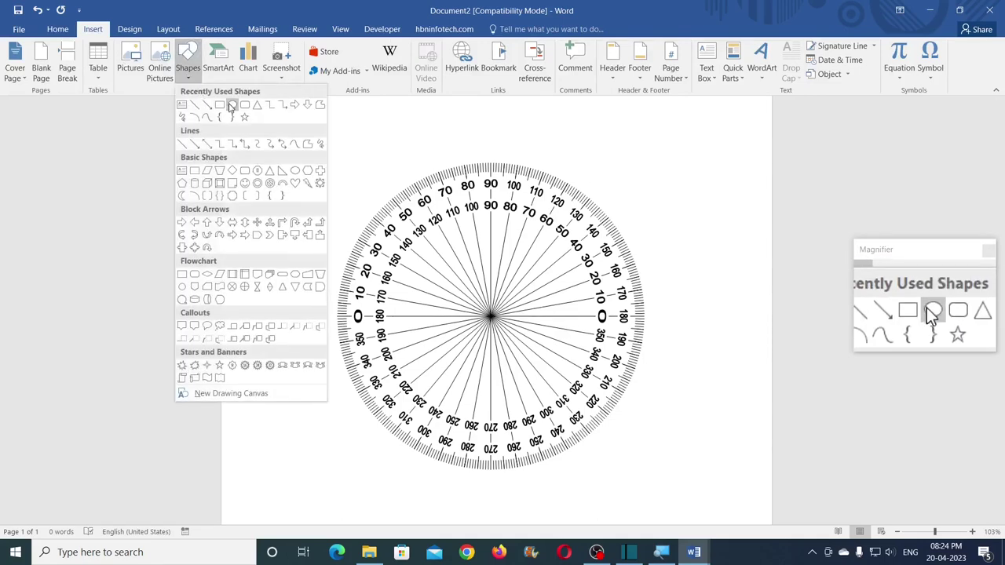
left_click(232, 106)
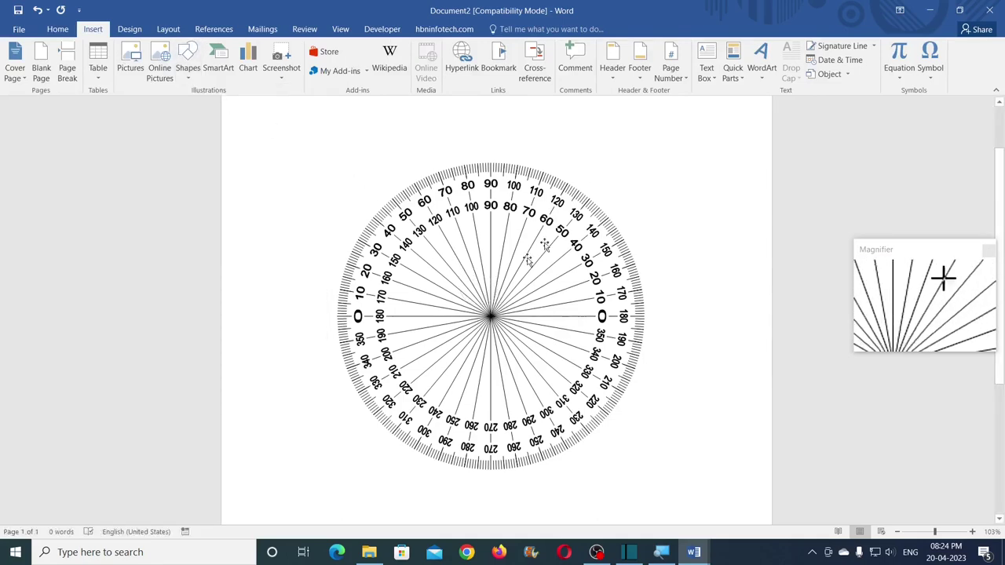
left_click_drag(459, 267, 497, 305)
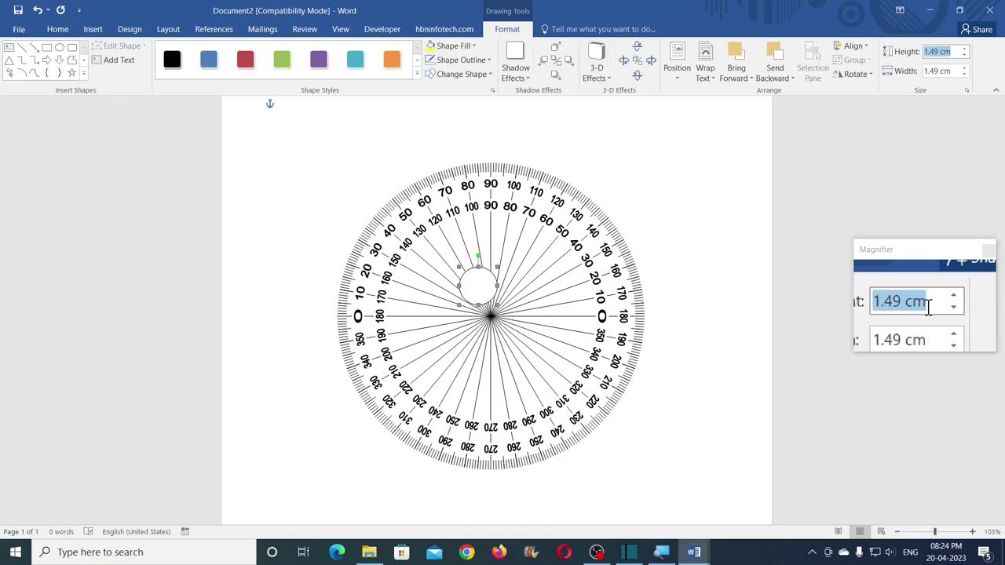
type("1.5")
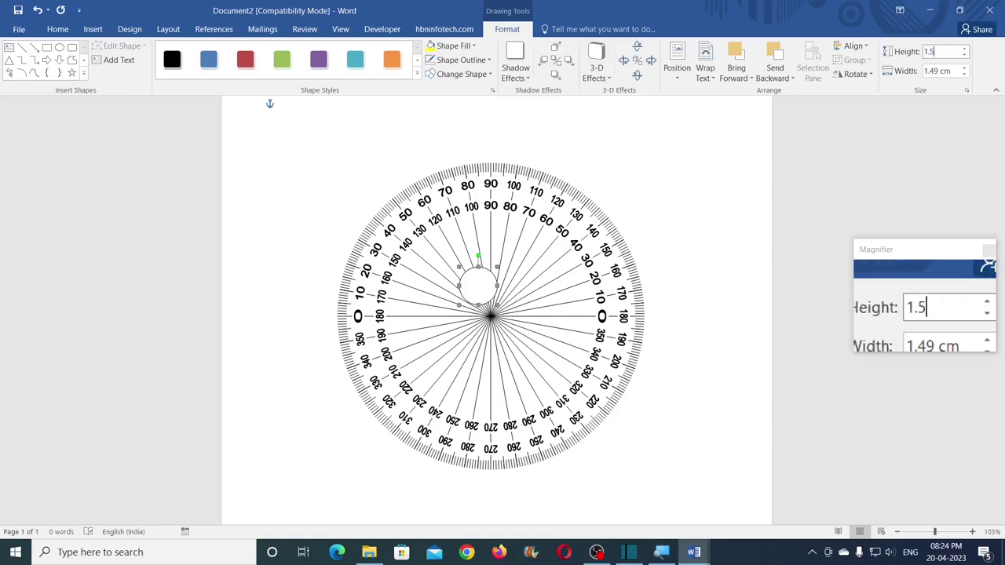
left_click(933, 71)
type("1.5")
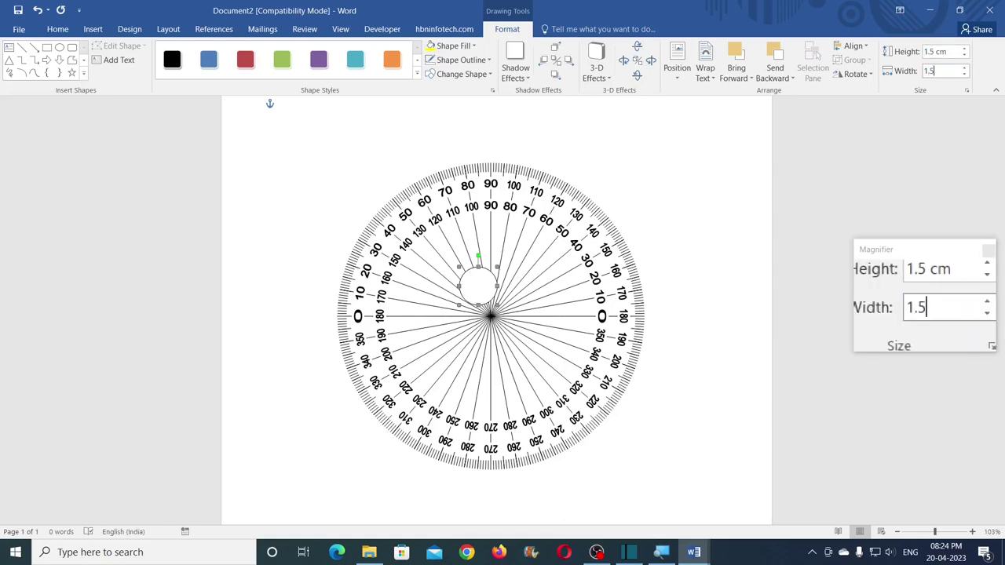
key("Return")
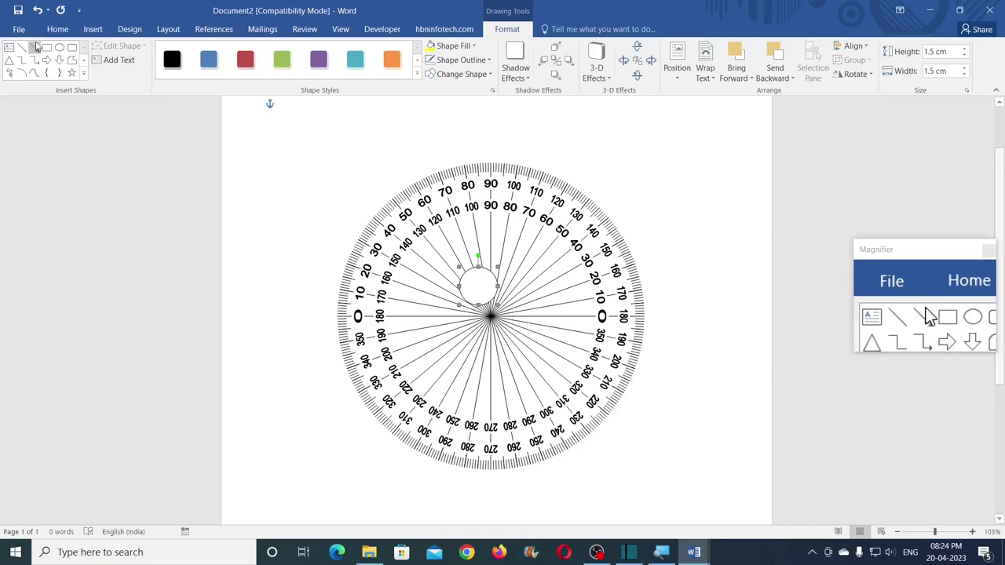
- Select the protractor together with the 1.5 cm circle and align them to each other by center and middle
left_click(57, 30)
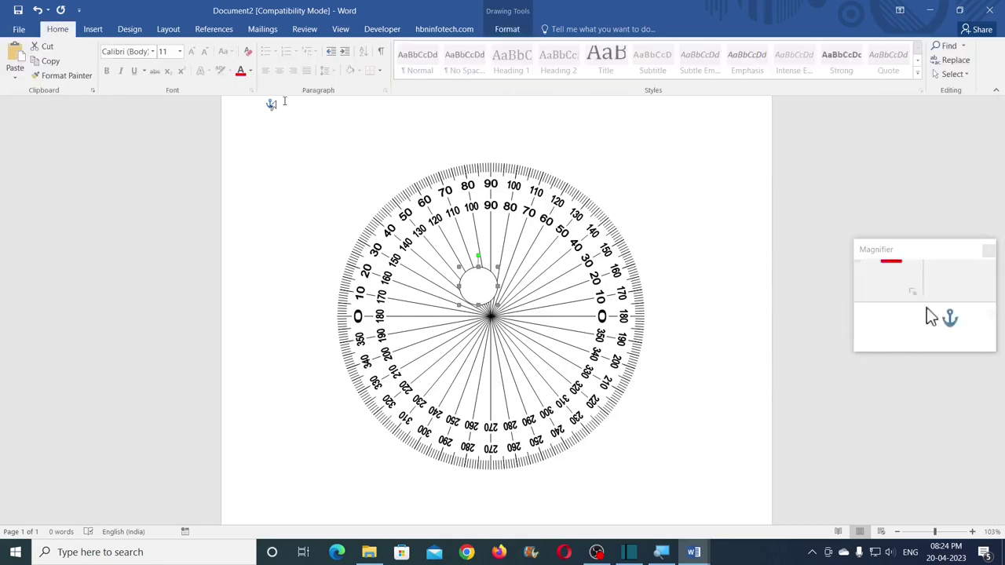
left_click(951, 74)
left_click(840, 106)
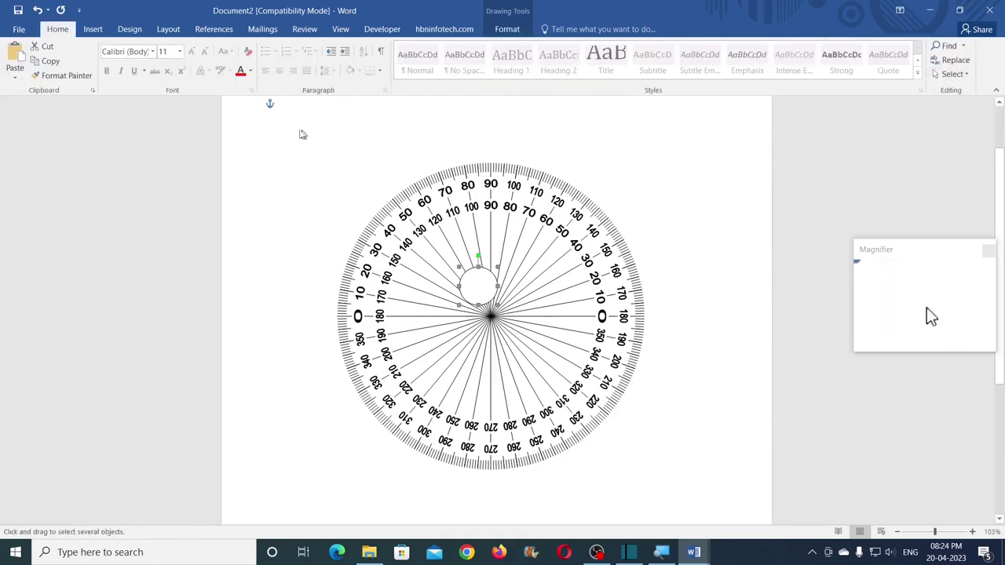
left_click_drag(577, 330, 706, 511)
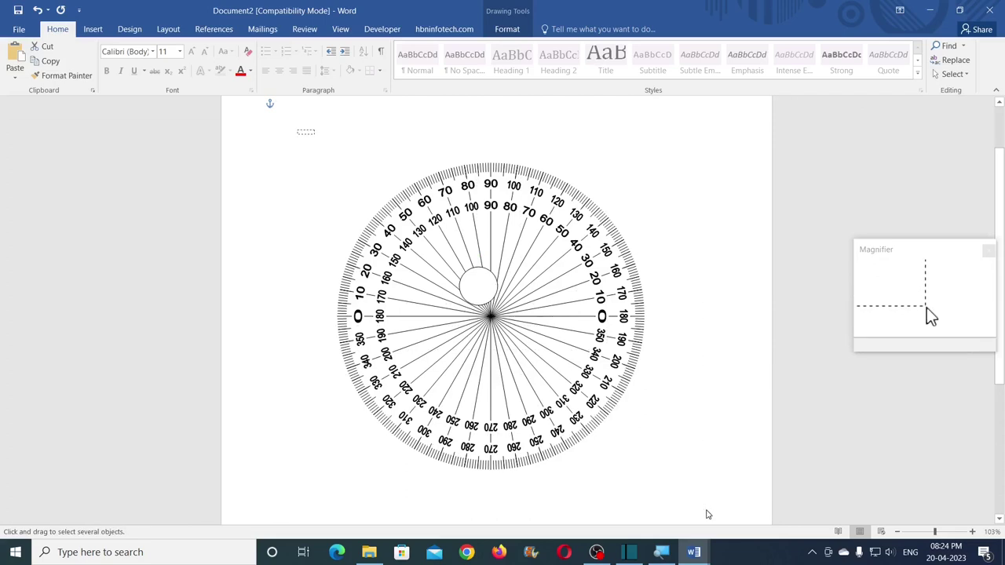
left_click(514, 31)
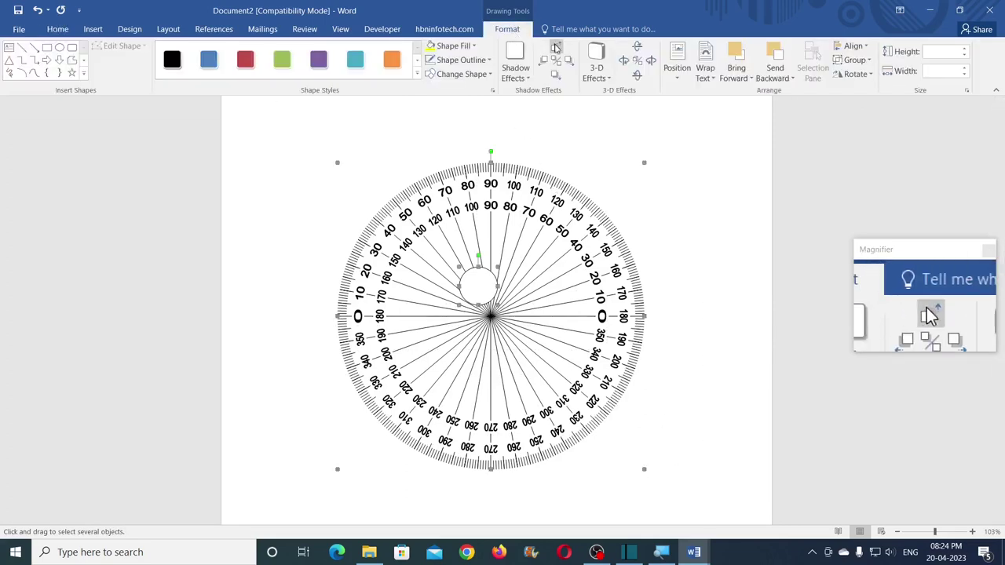
left_click(860, 46)
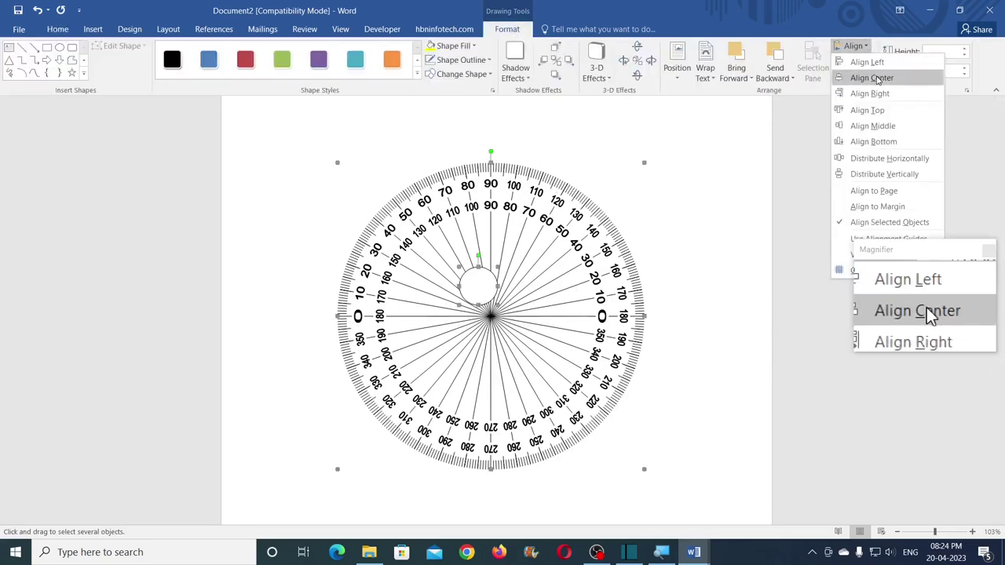
left_click(872, 78)
left_click(857, 47)
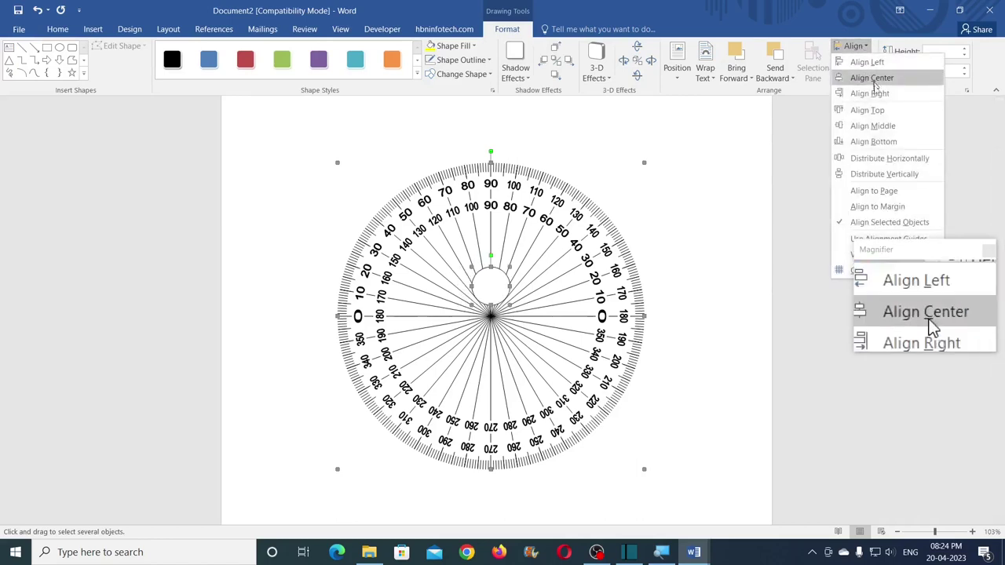
left_click(873, 126)
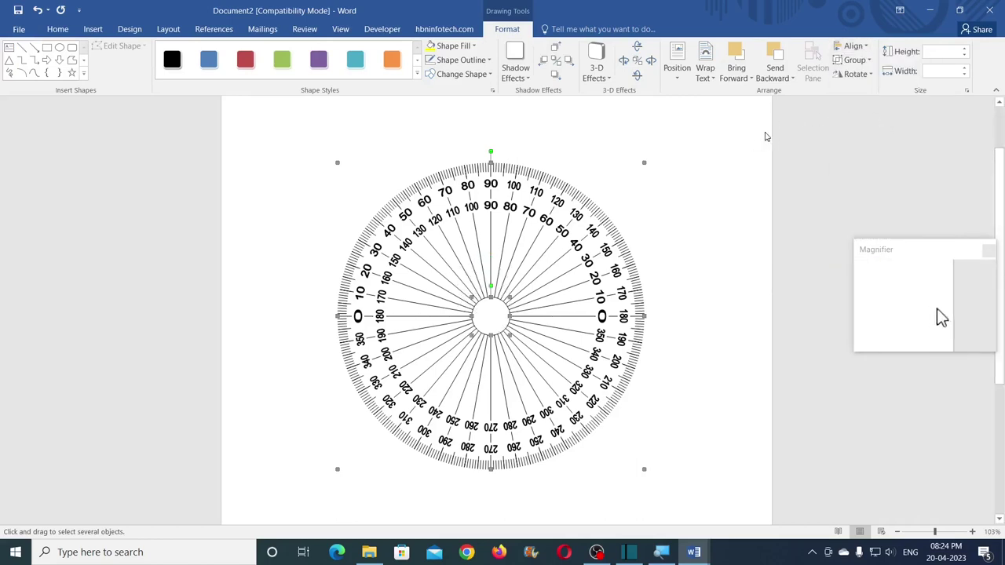
left_click(671, 189)
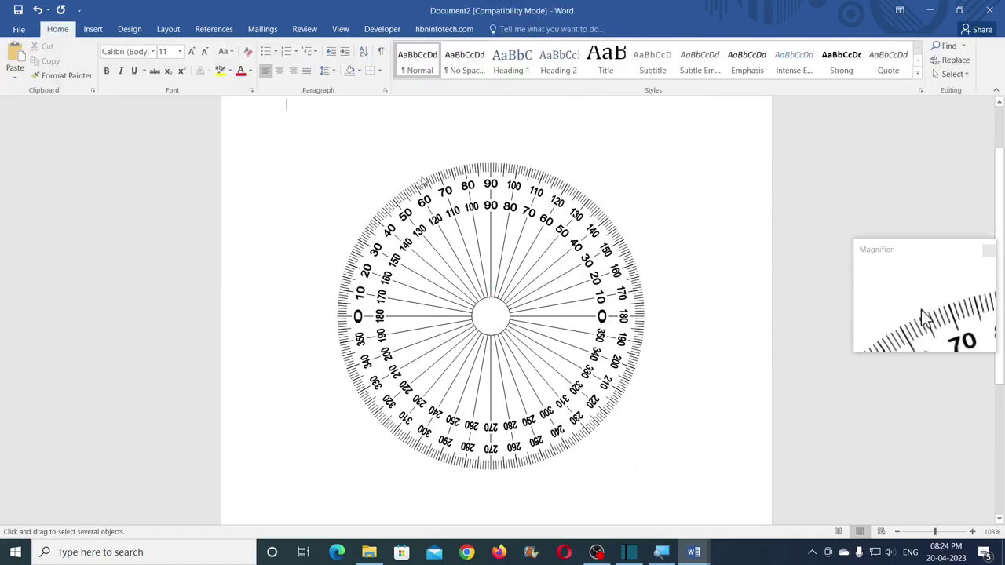
- Draw a large circle over the protractor, set its height and width to 12 cm, and send it to back
left_click(97, 32)
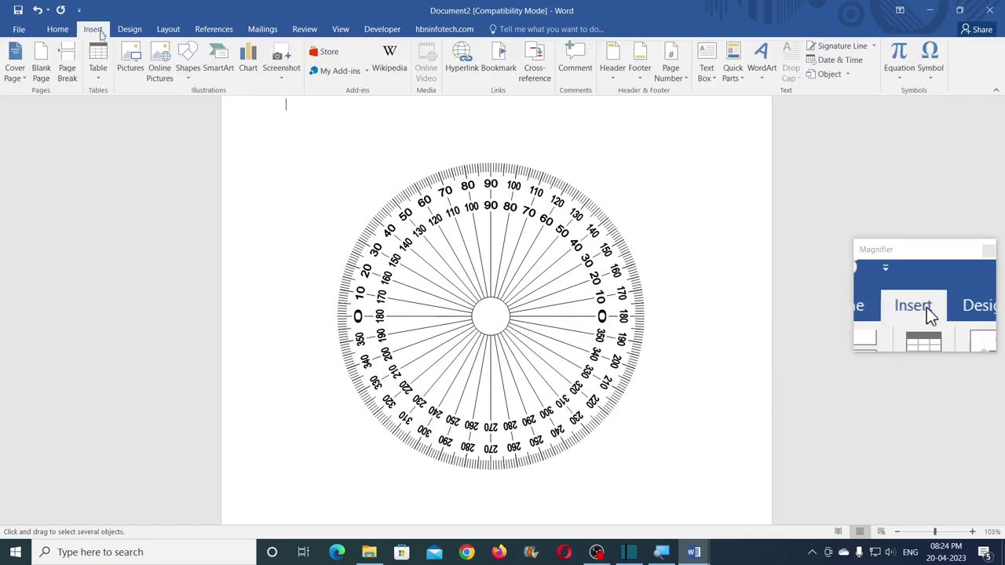
left_click(188, 74)
left_click(233, 105)
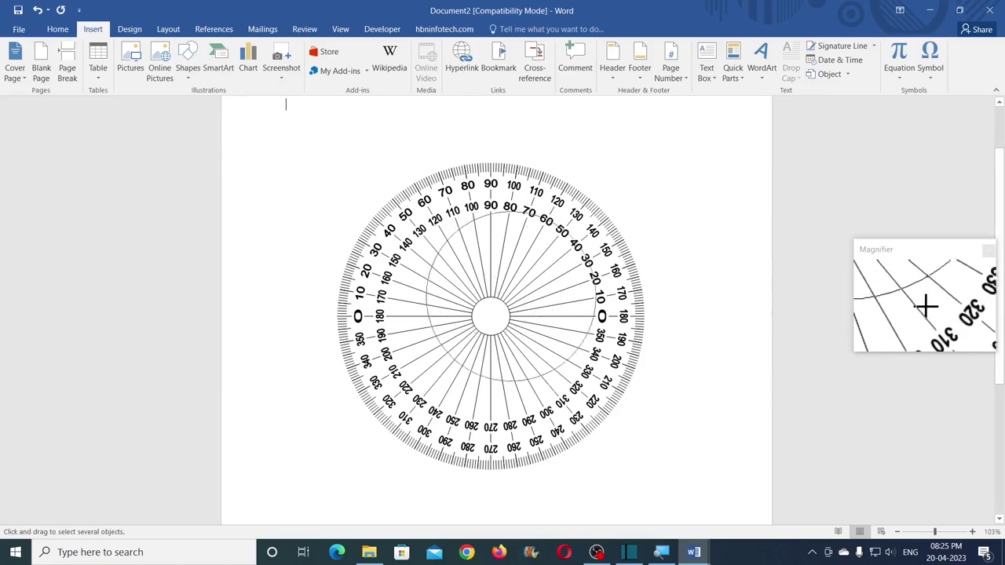
left_click_drag(425, 211, 600, 386)
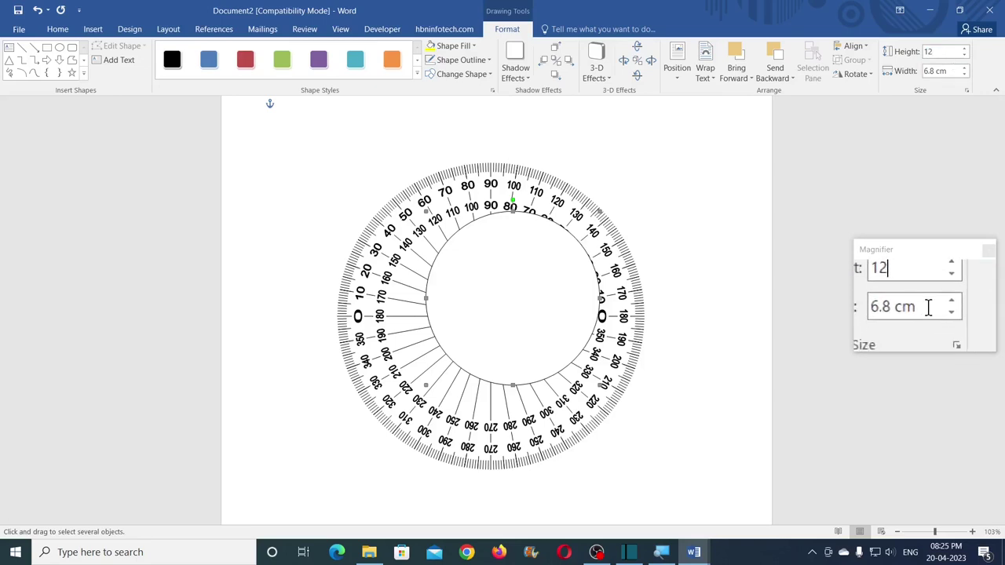
type("12")
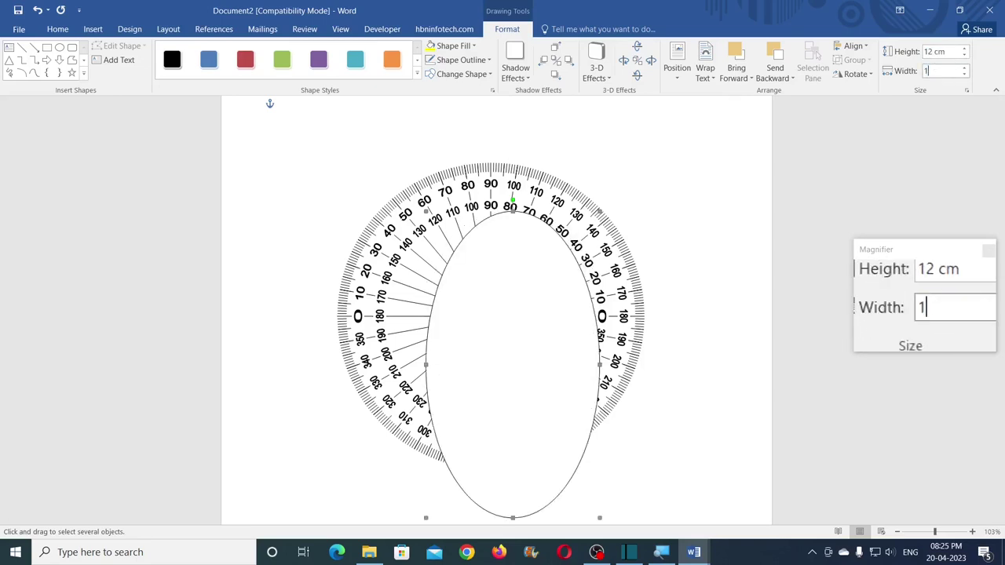
key("Return")
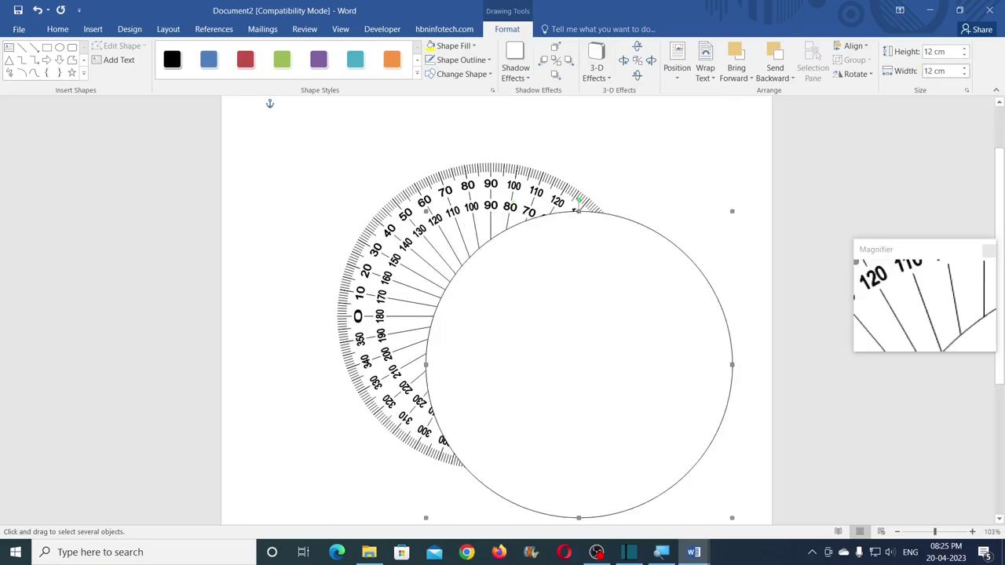
left_click(793, 79)
left_click(798, 112)
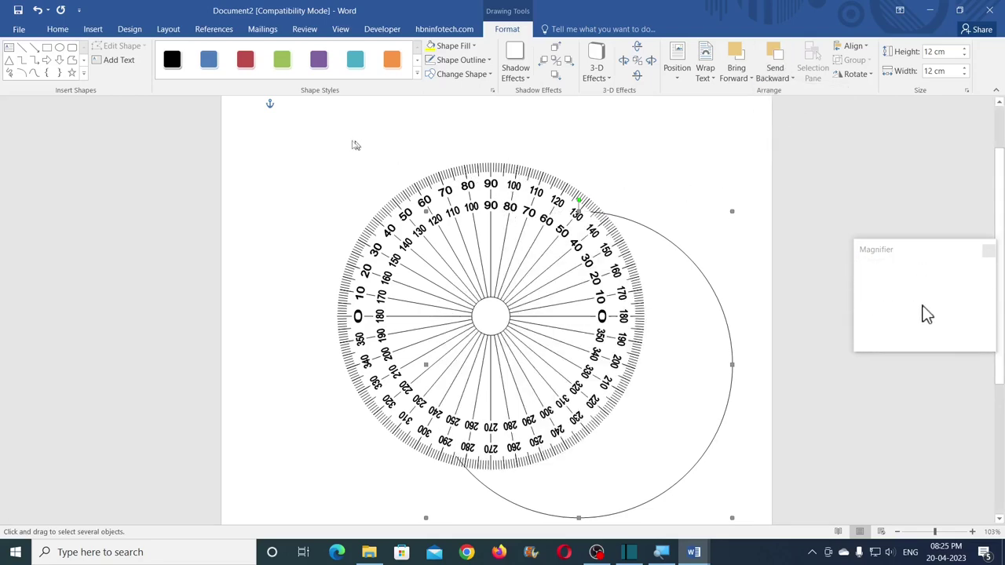
- Select the protractor, centre circle and 12 cm outer circle as objects and align them by center and middle
scroll(374, 143, "down", 1)
scroll(361, 136, "down", 1)
left_click_drag(308, 120, 768, 463)
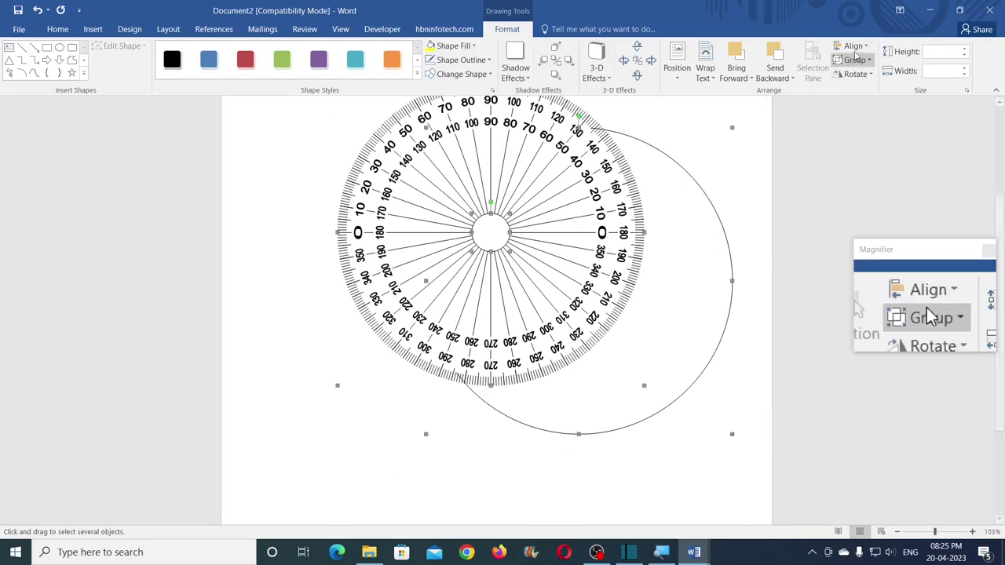
left_click(853, 46)
left_click(864, 62)
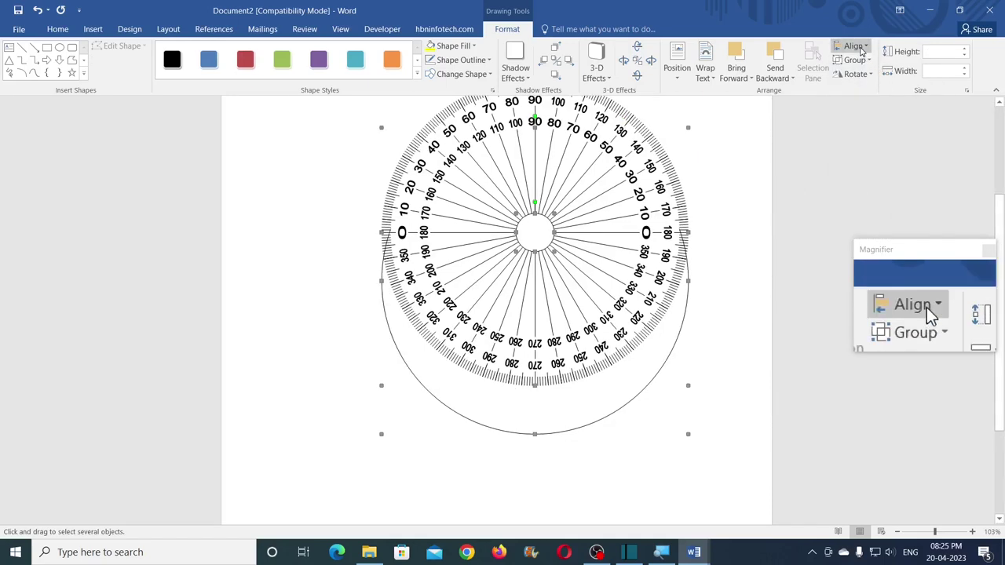
left_click(854, 45)
left_click(872, 126)
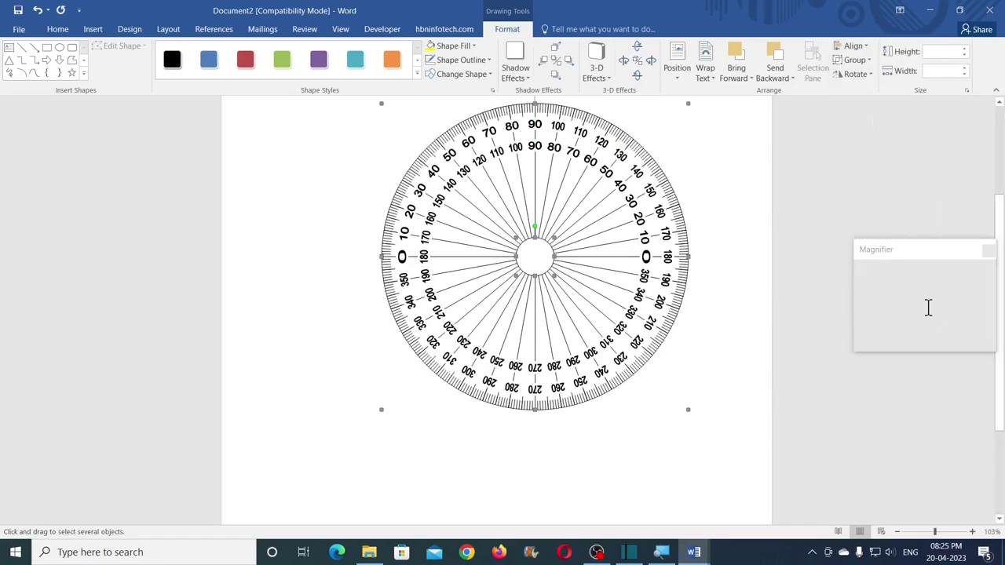
- Group the aligned protractor parts and circles into one object and select it to check the grouping
left_click(856, 60)
left_click(861, 75)
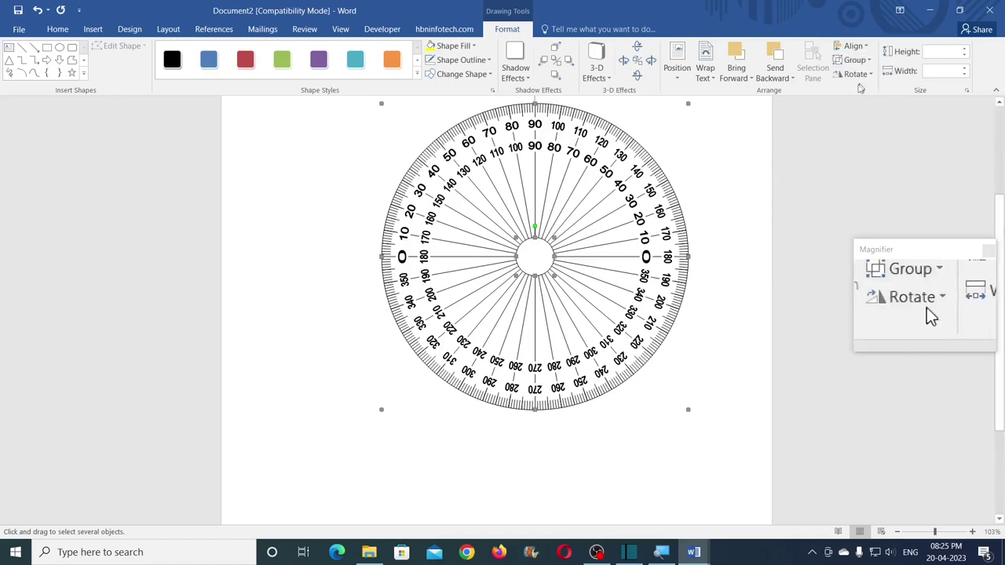
left_click(721, 242)
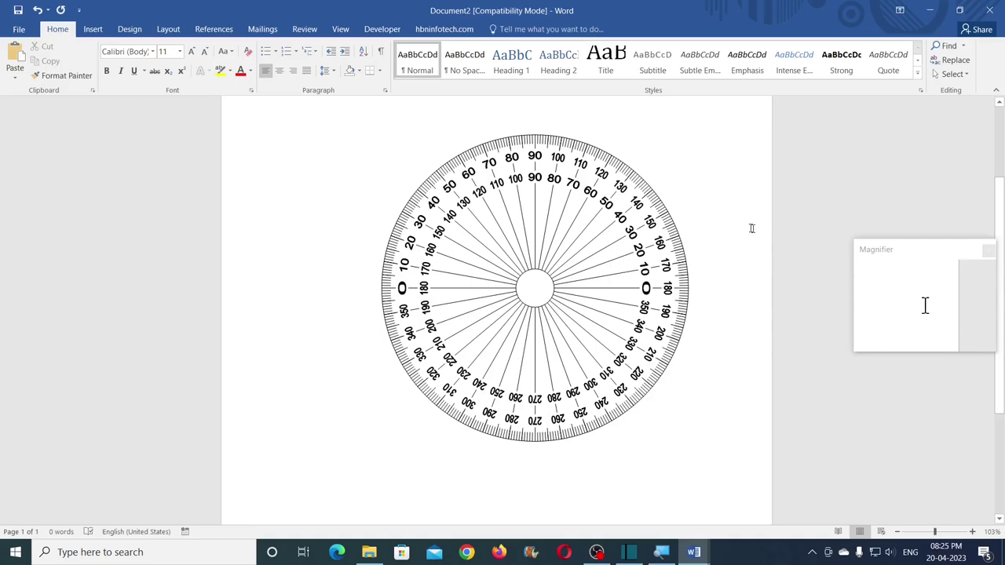
mouse_move(604, 204)
left_mouse_down()
mouse_move(560, 203)
mouse_move(605, 204)
left_mouse_up()
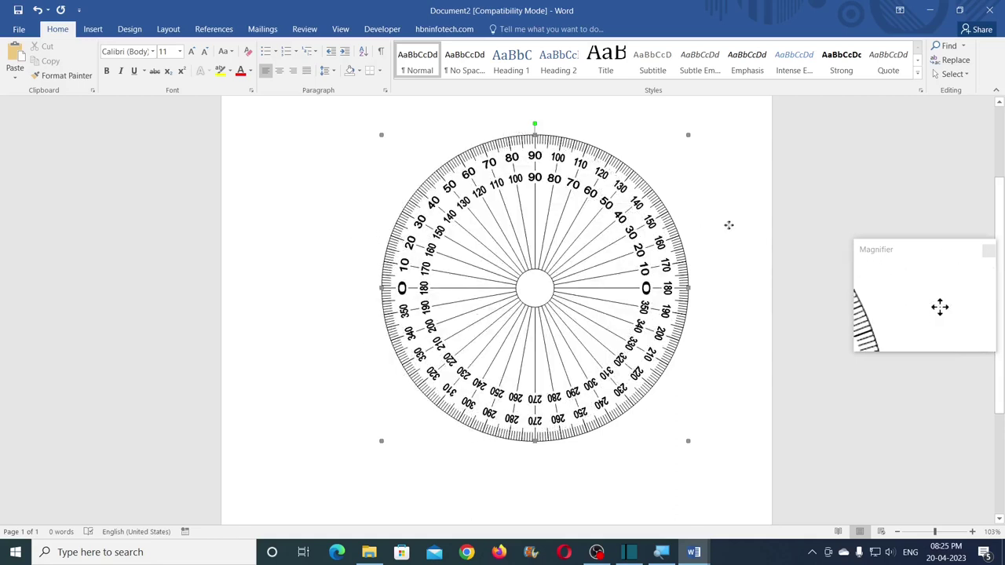
left_click(729, 226)
- In the document Protractor in Word, move the full-circle protractor over the Mario picture and back beside it
scroll(728, 226, "up", 2)
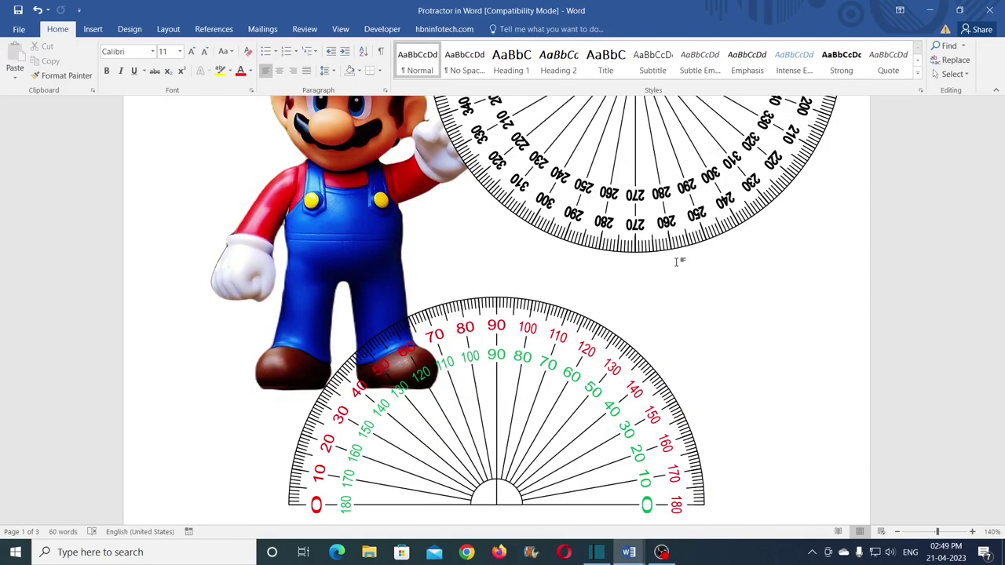
scroll(544, 255, "up", 3)
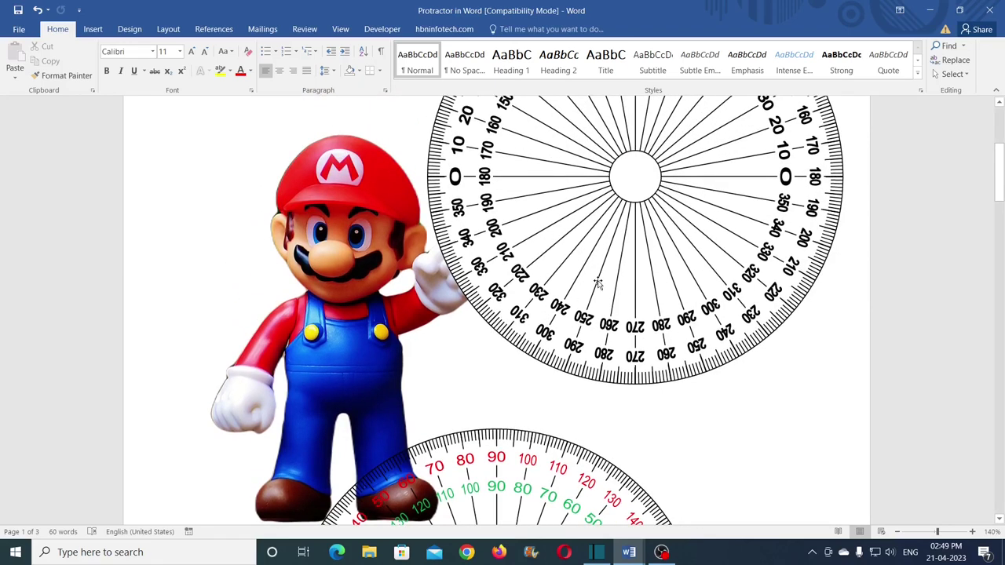
scroll(598, 284, "up", 1)
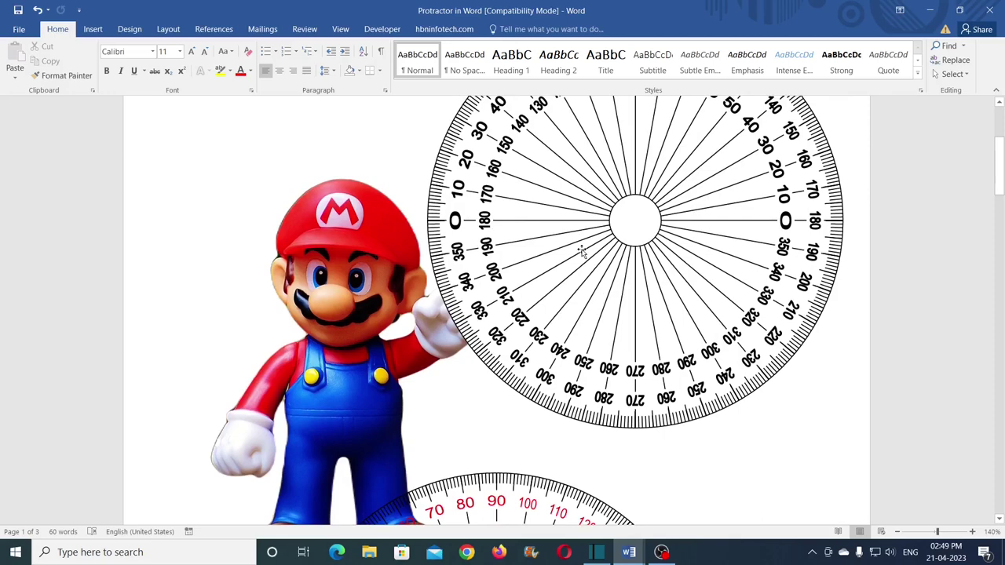
scroll(581, 251, "up", 2)
mouse_move(572, 308)
left_mouse_down()
mouse_move(534, 309)
mouse_move(528, 323)
left_mouse_up()
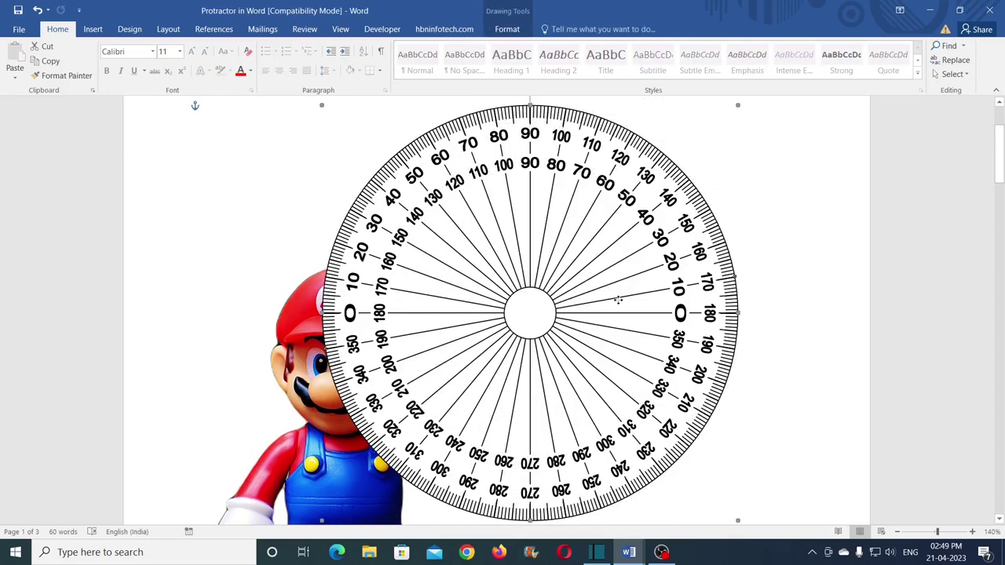
- Move the red and green half-circle protractor around the Mario picture and place it just below and beside the figure's shoes
scroll(571, 292, "down", 5)
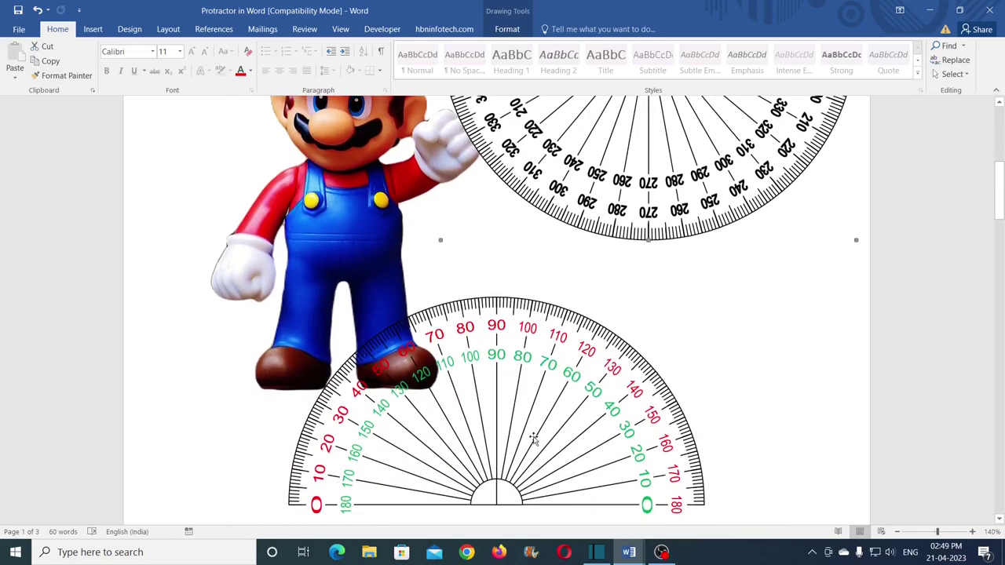
left_click_drag(438, 329, 377, 273)
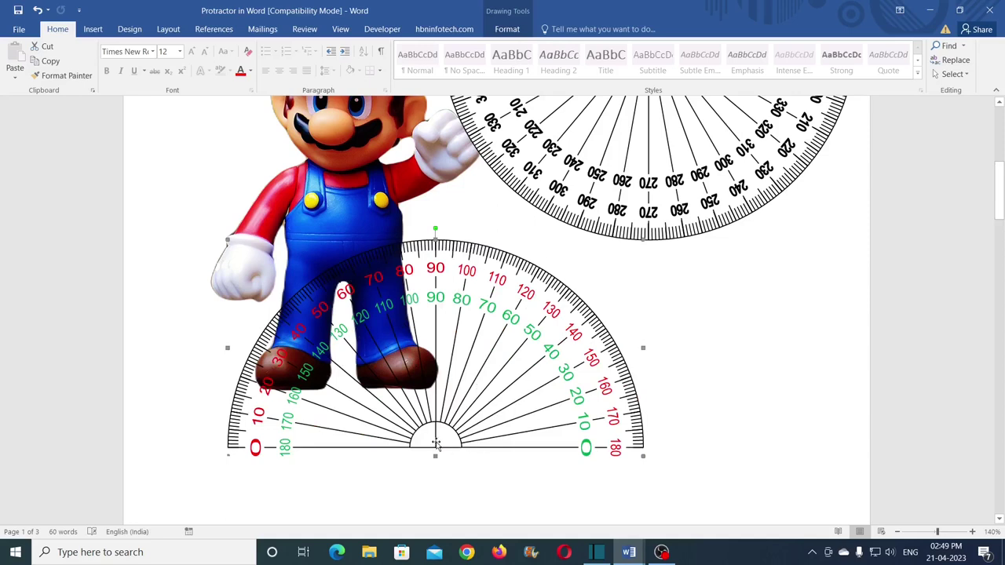
left_click_drag(454, 450, 642, 469)
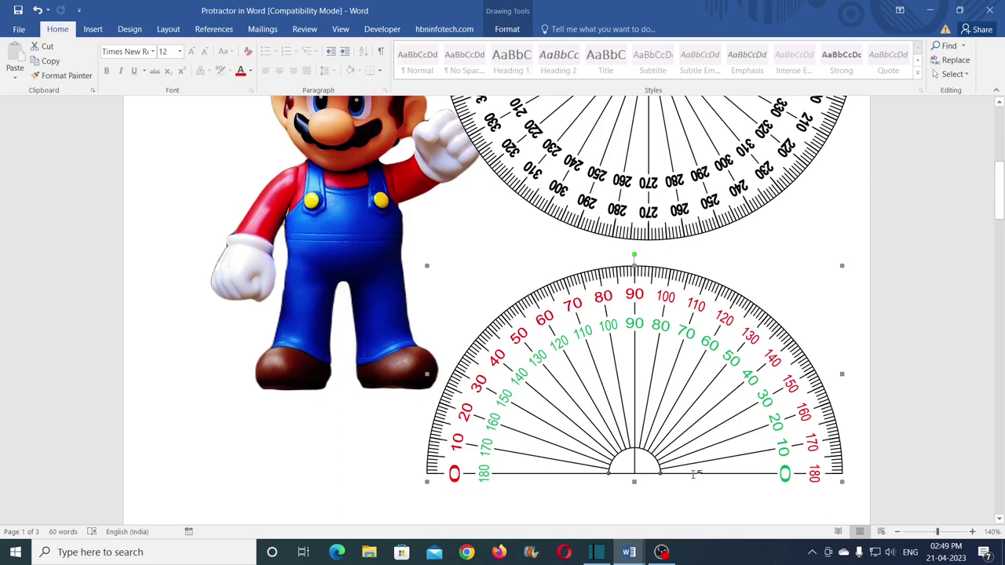
left_click_drag(693, 476, 672, 471)
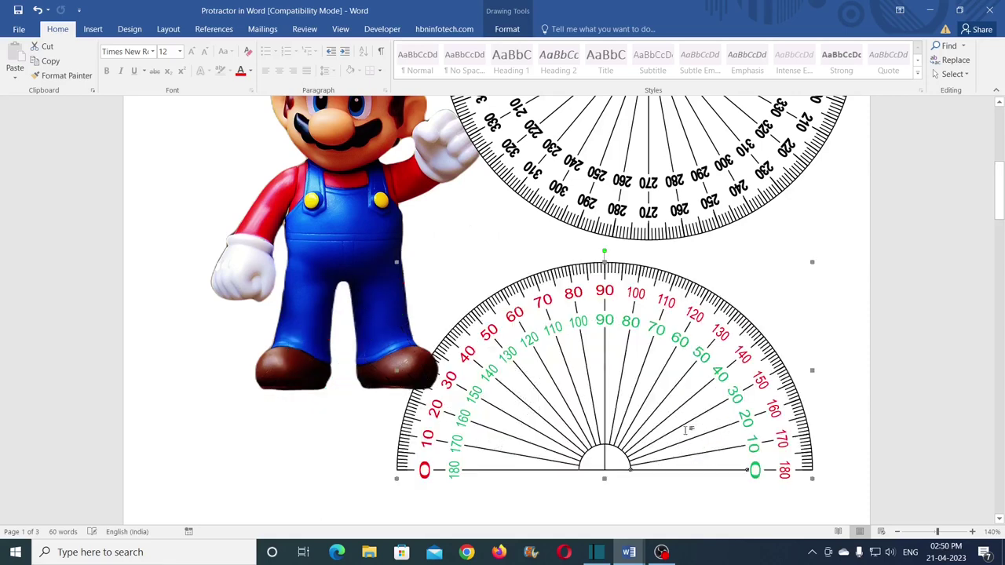
scroll(686, 430, "down", 3)
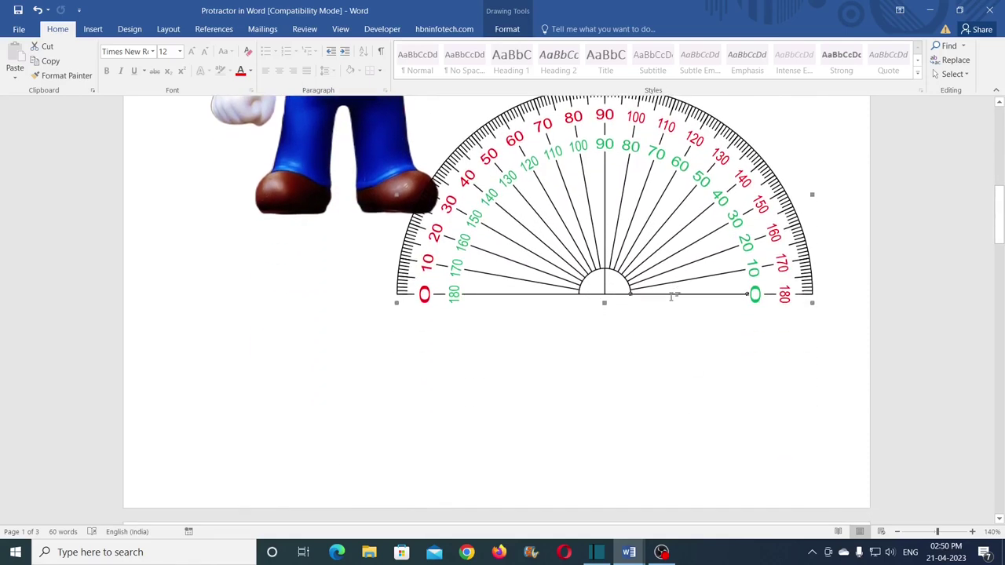
left_click_drag(671, 296, 607, 393)
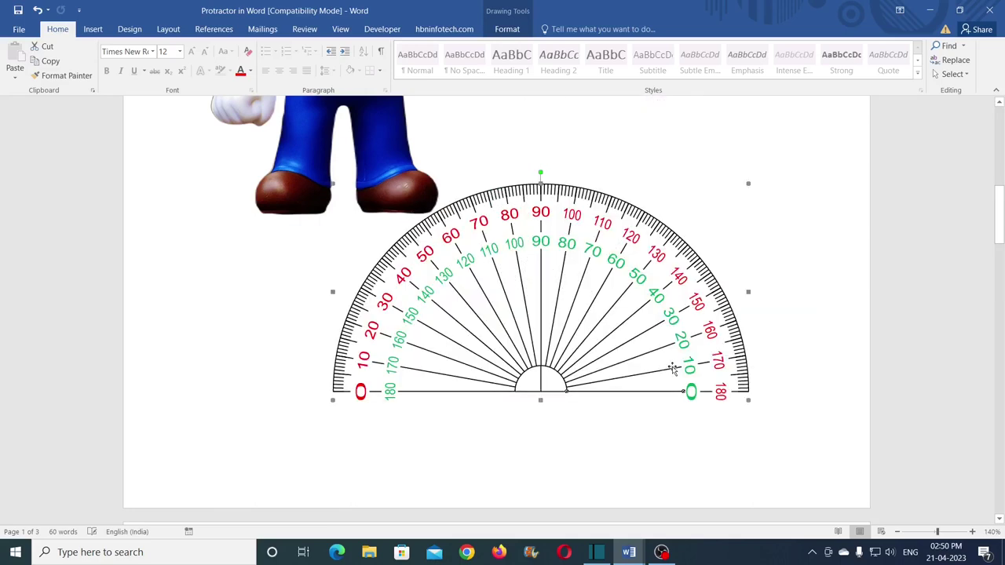
scroll(673, 369, "up", 2)
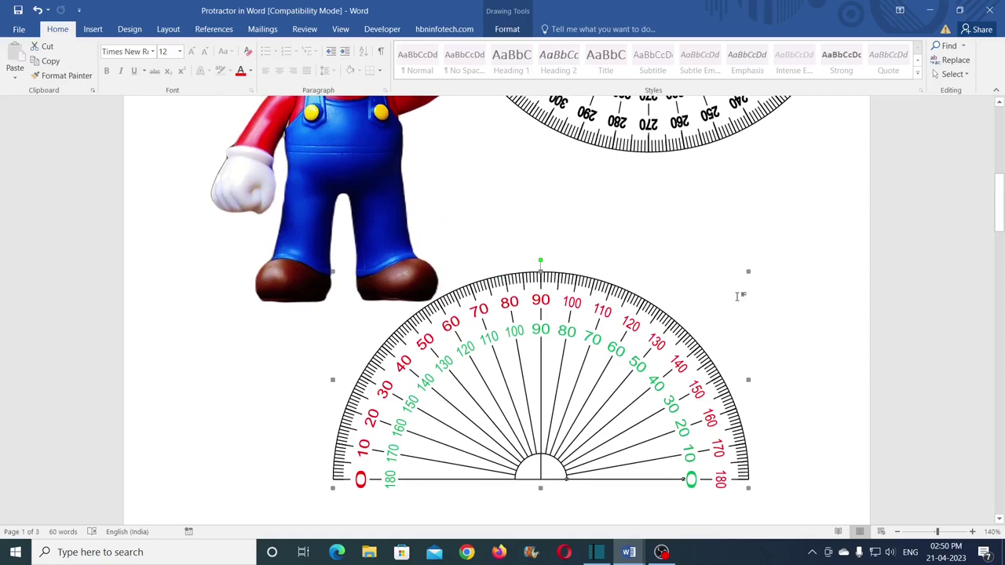
left_click(694, 221)
scroll(540, 294, "up", 5)
scroll(541, 287, "down", 6)
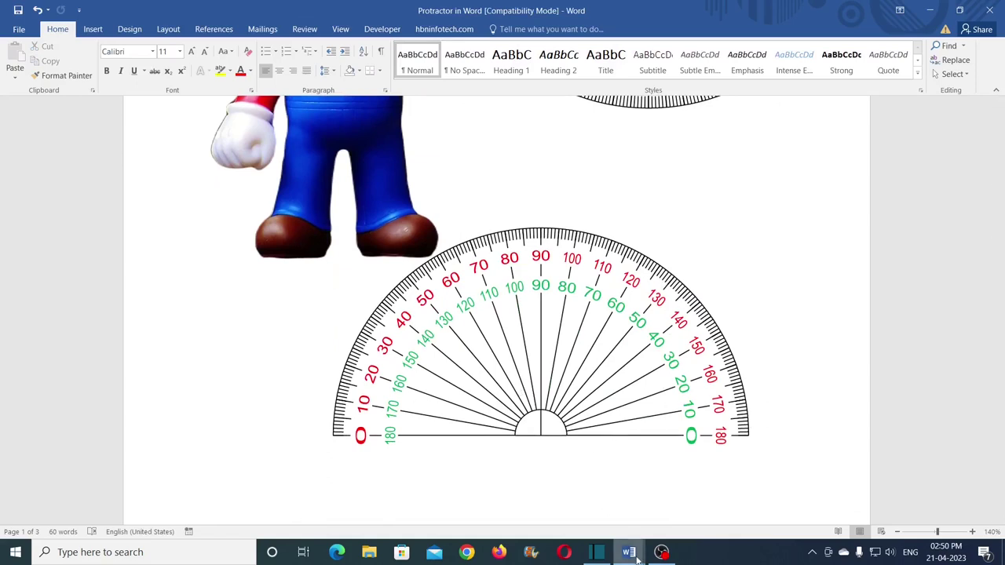
- Switch to the document hbninfotech.com Project - Protractor and look over its page
mouse_move(629, 552)
left_click(698, 493)
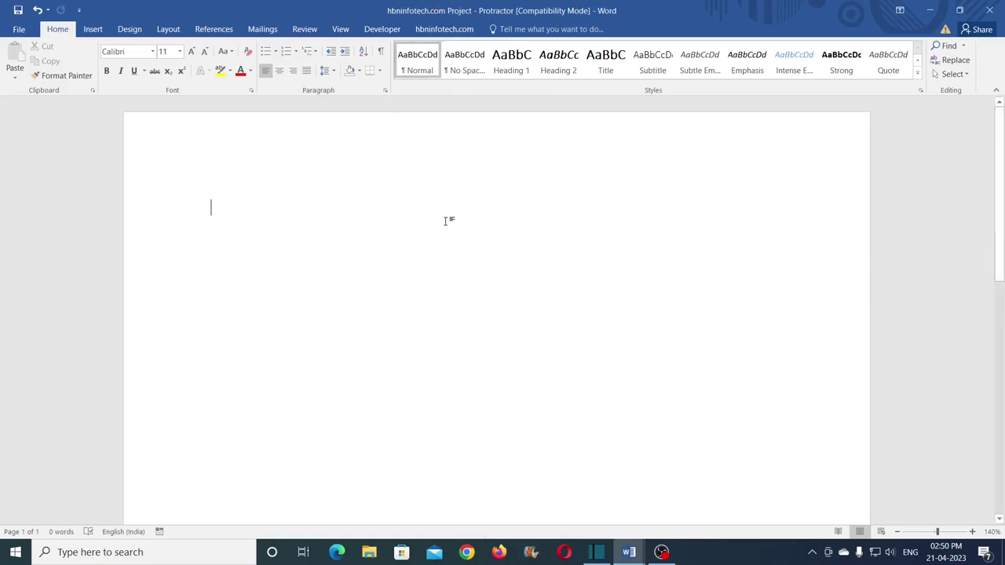
scroll(444, 220, "down", 10)
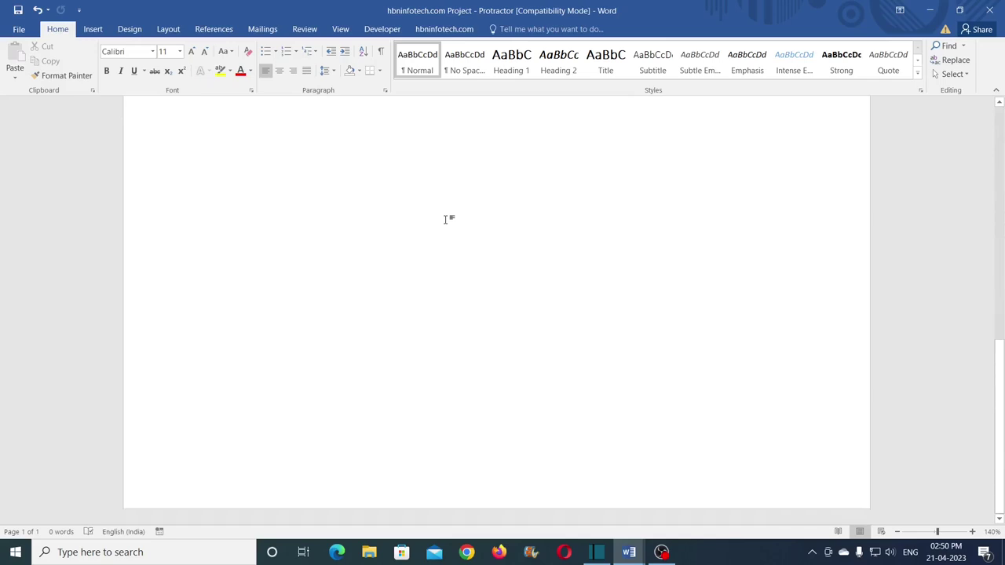
scroll(444, 220, "up", 10)
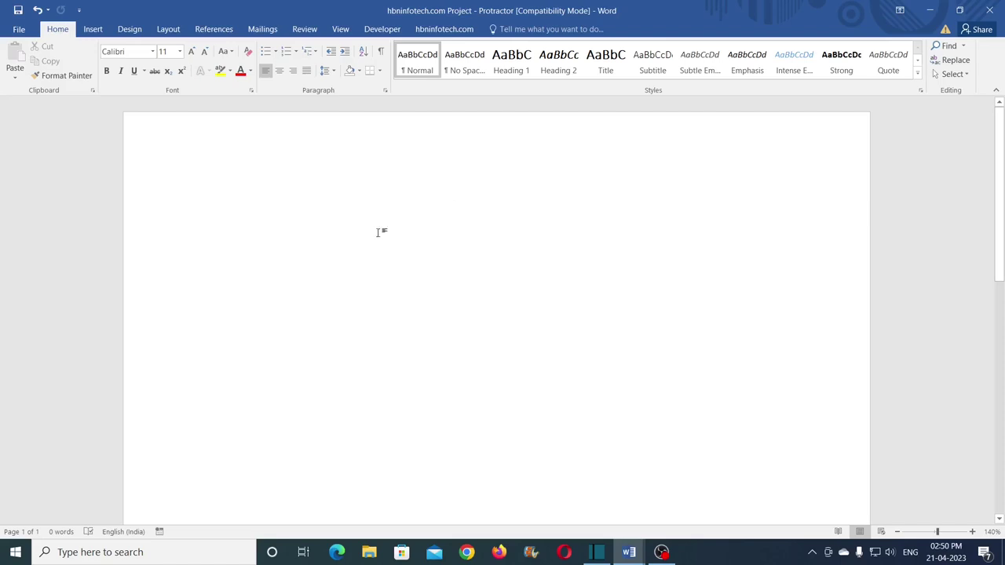
- Draw a horizontal straight line 12 cm wide across the page and give it a red outline
scroll(375, 228, "down", 2)
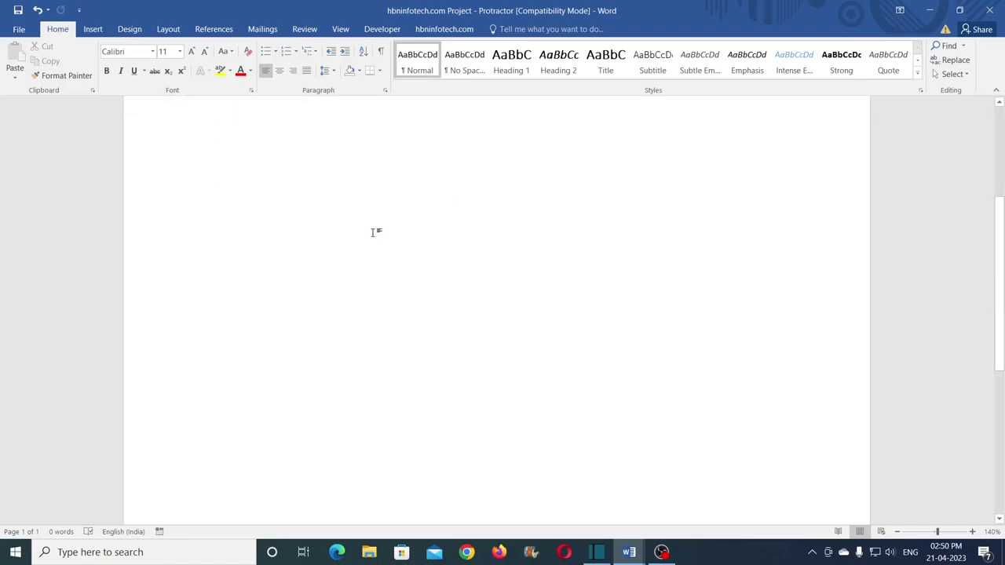
left_click(90, 30)
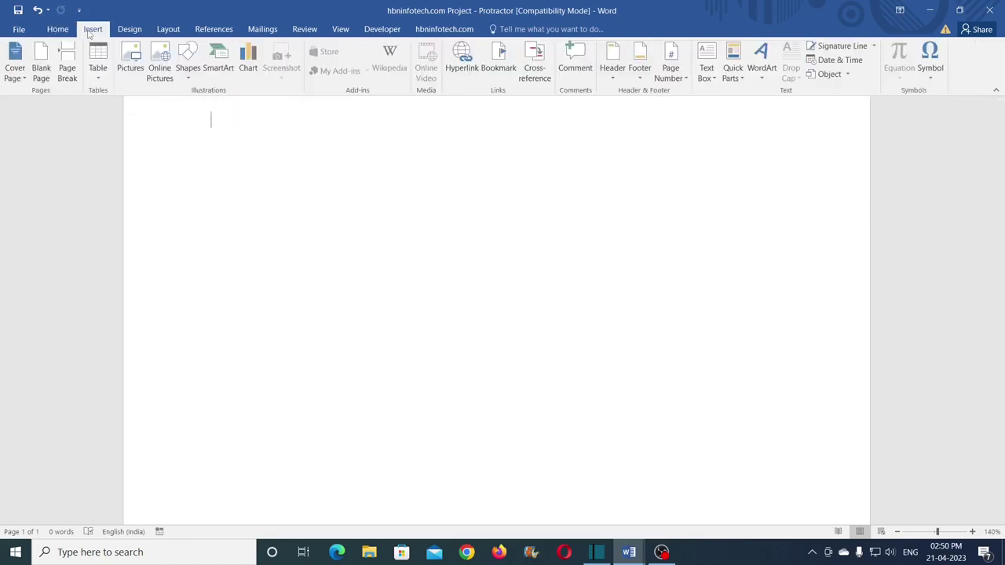
left_click(186, 78)
left_click(194, 105)
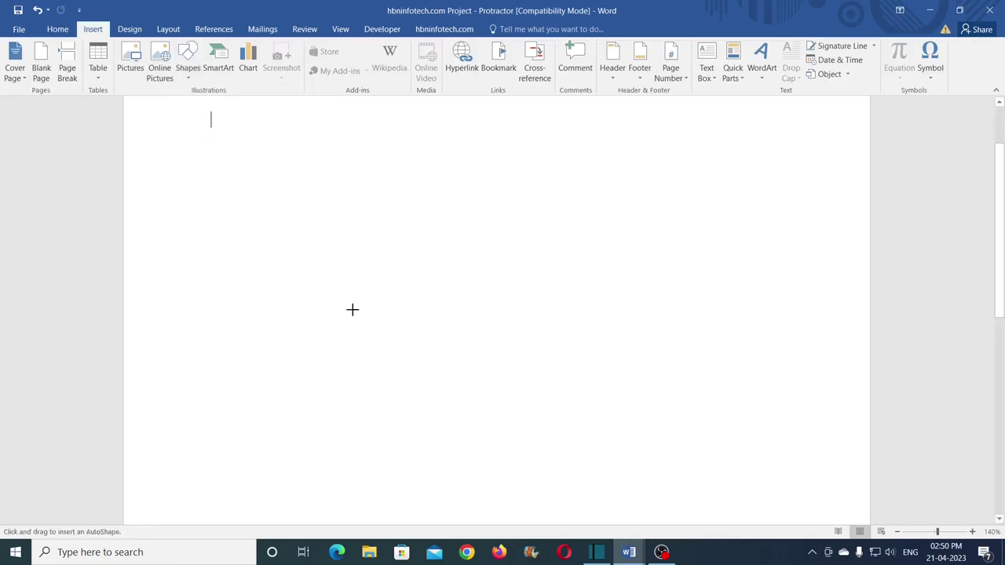
left_click_drag(315, 281, 596, 281)
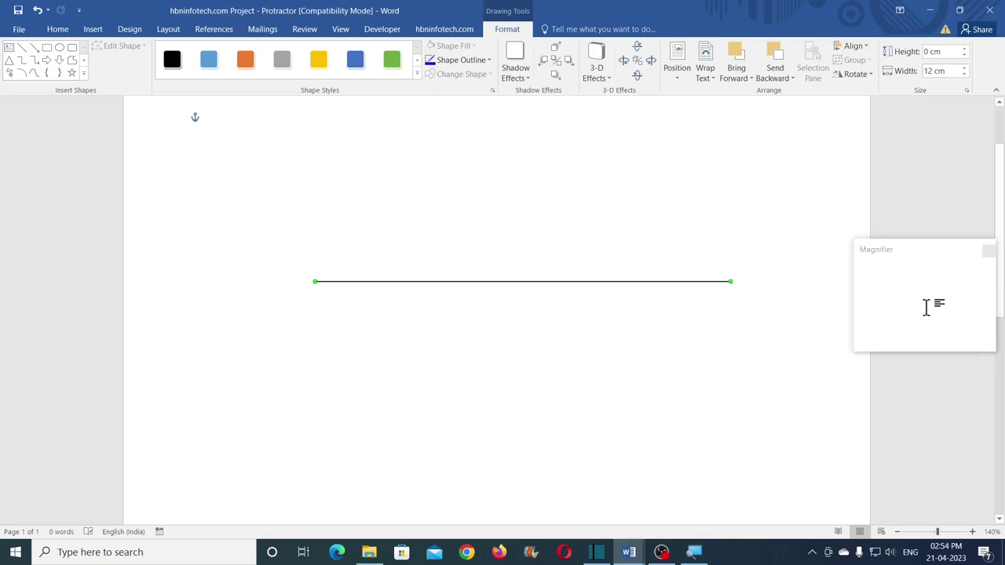
left_click(476, 66)
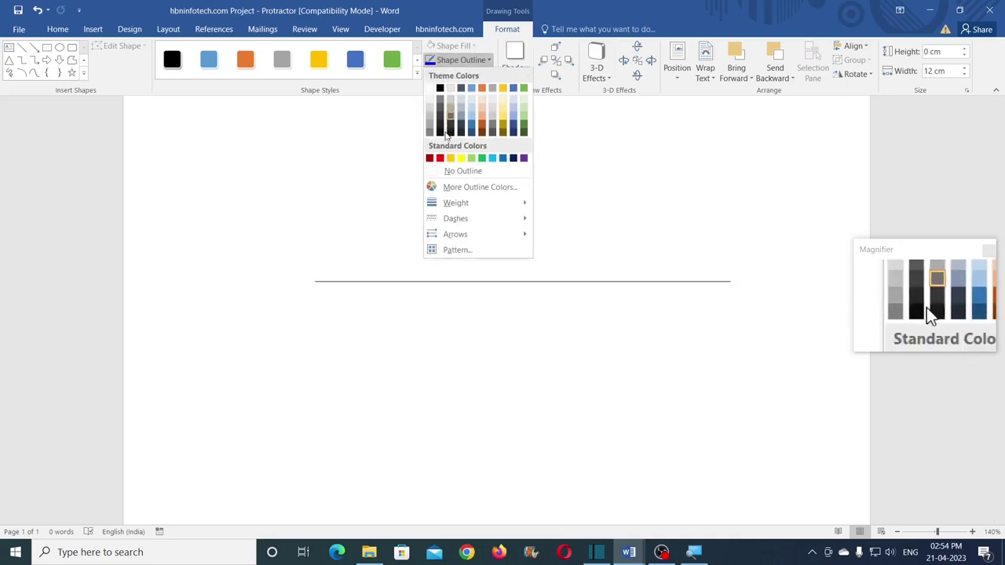
left_click(440, 158)
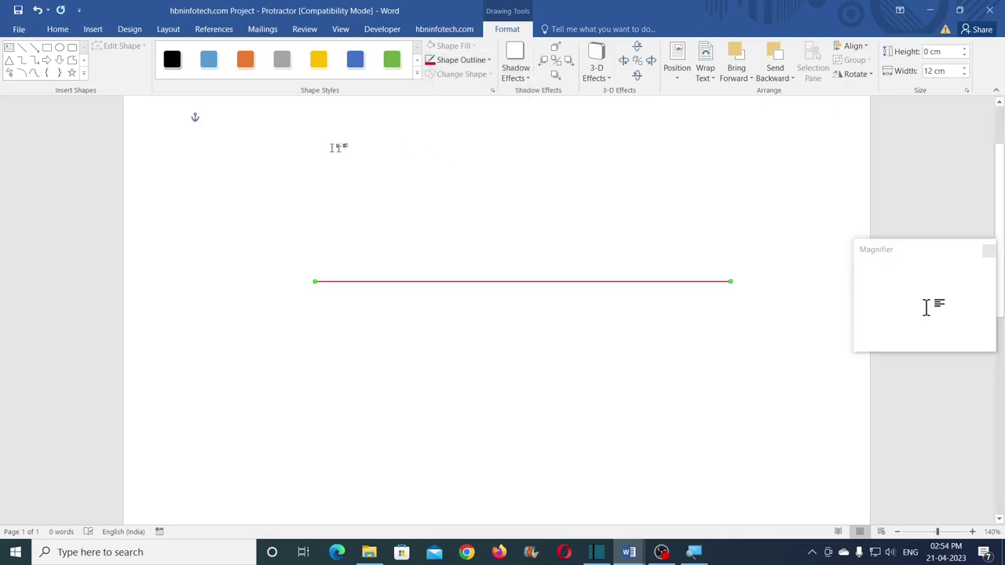
- Draw a short horizontal line above the red line, set its width to 0.3 cm and duplicate it
left_click(23, 50)
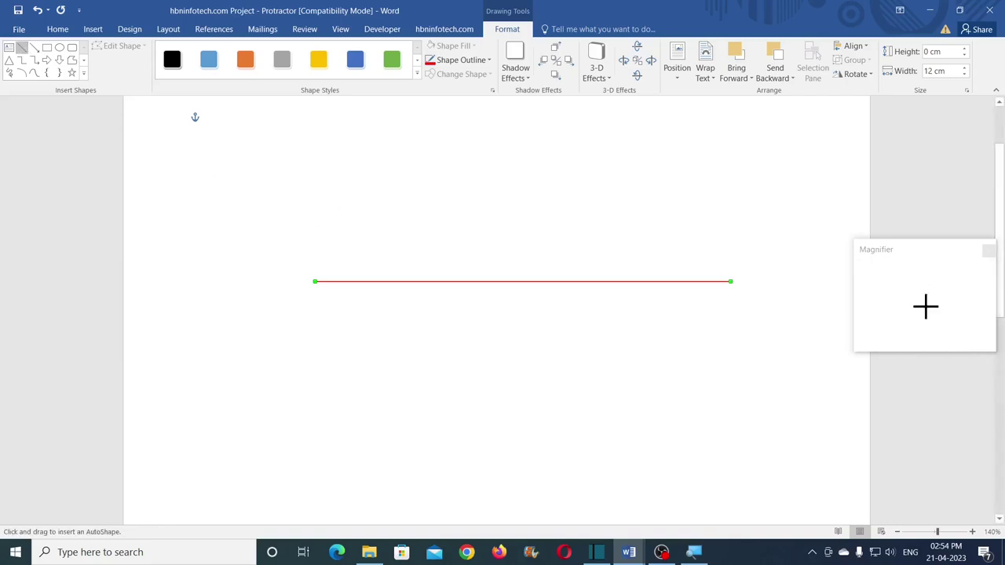
left_click_drag(378, 248, 383, 247)
left_click(946, 71)
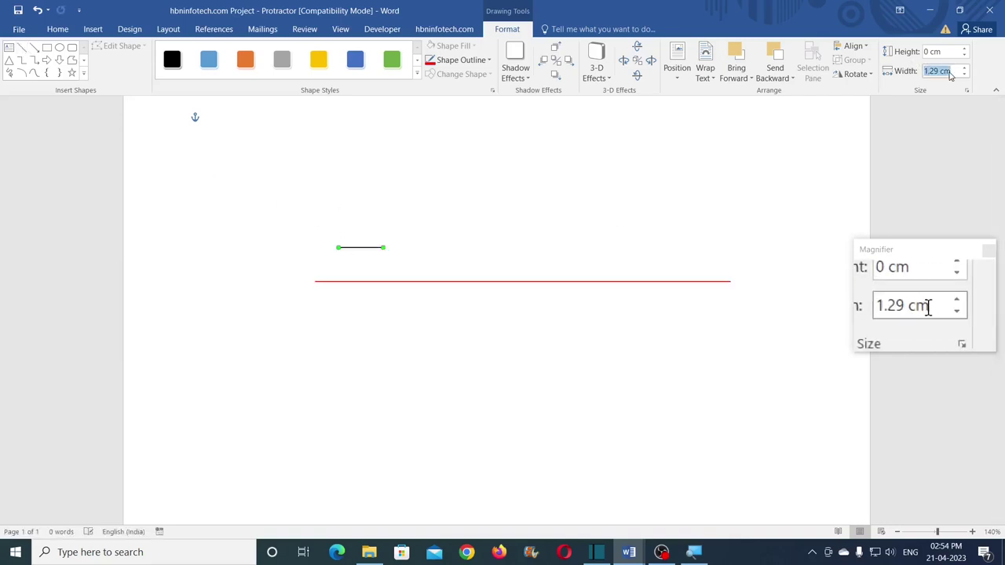
type("0.3")
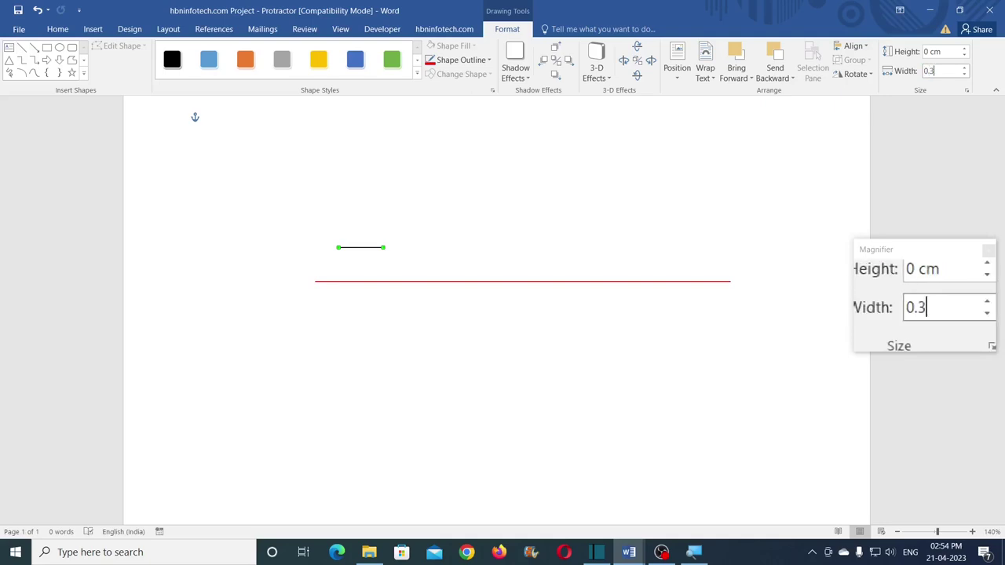
key("Return")
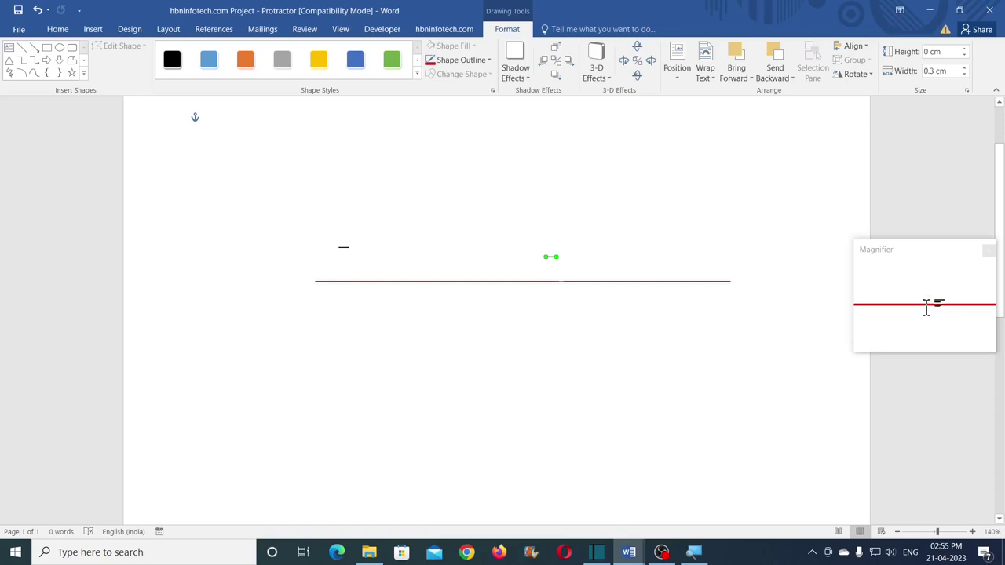
- Align the duplicated short line and the red line to each other with Align Right and Align Bottom
left_click(556, 281, "shift")
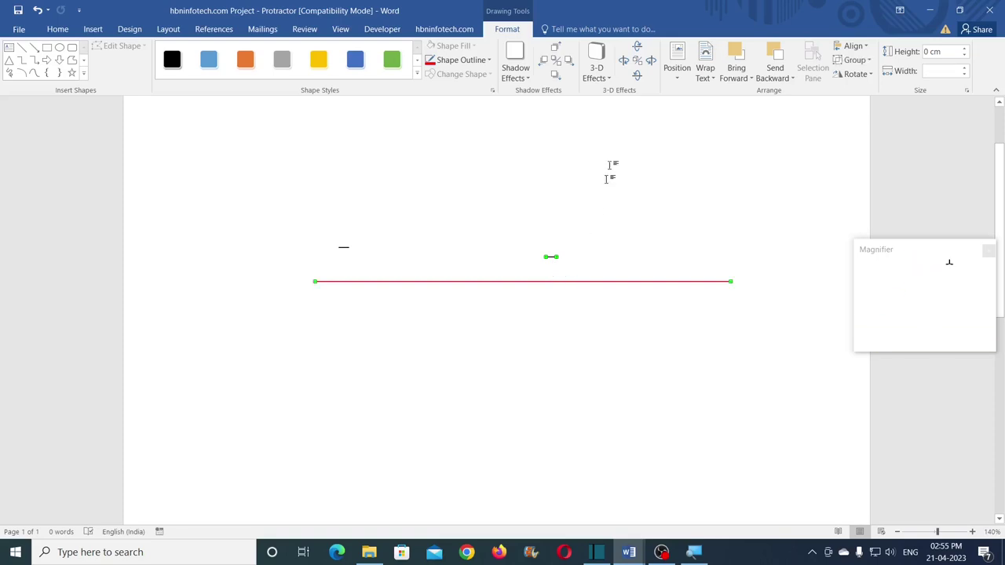
left_click(853, 46)
left_click(887, 94)
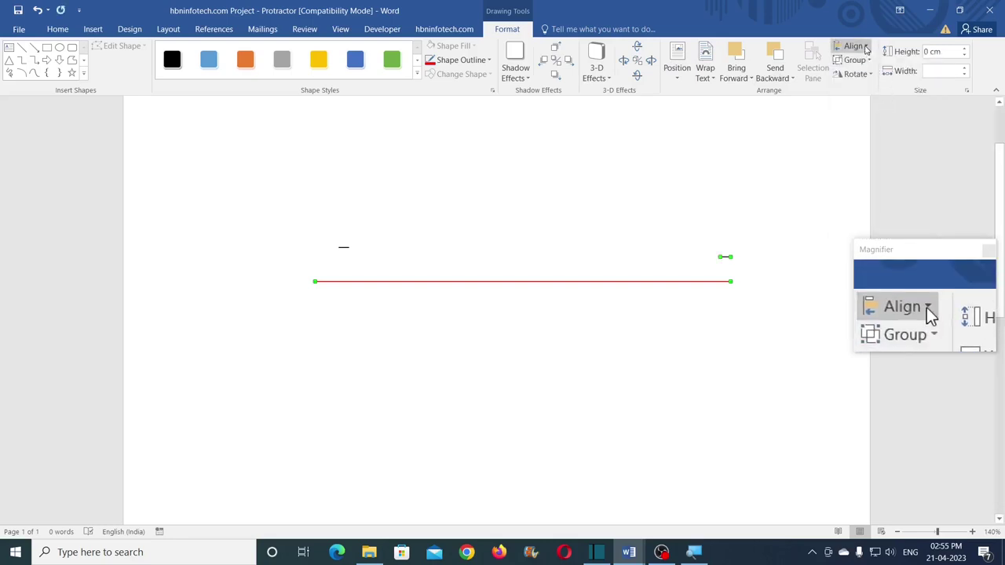
left_click(853, 46)
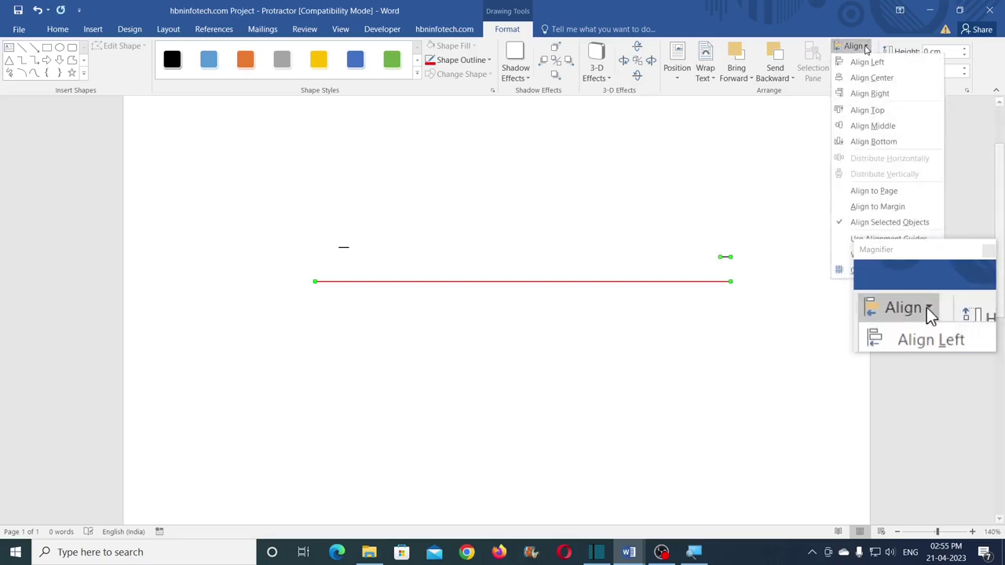
left_click(873, 141)
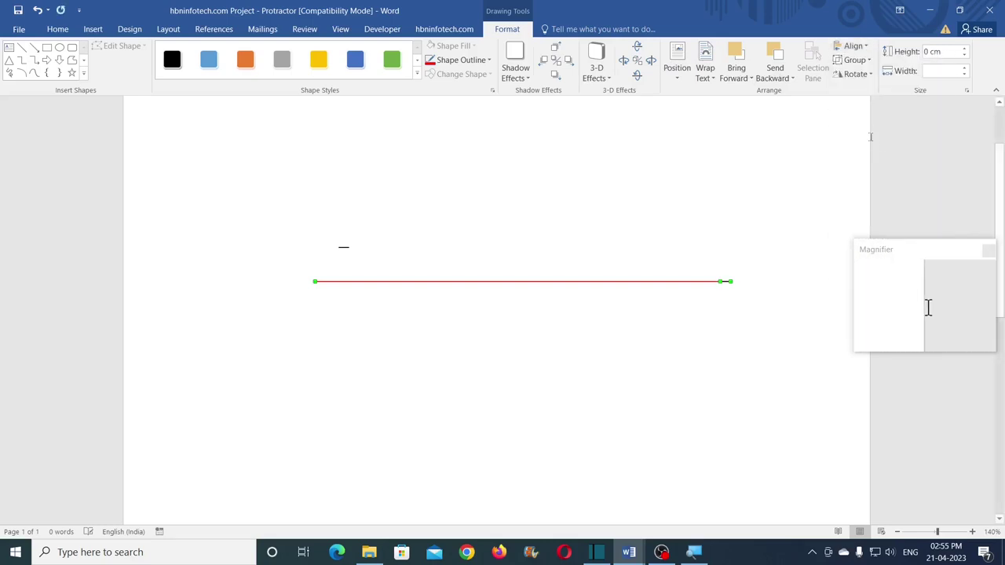
- Group the red line with the short line at its right end and send the group to the back
left_click(854, 59)
left_click(868, 80)
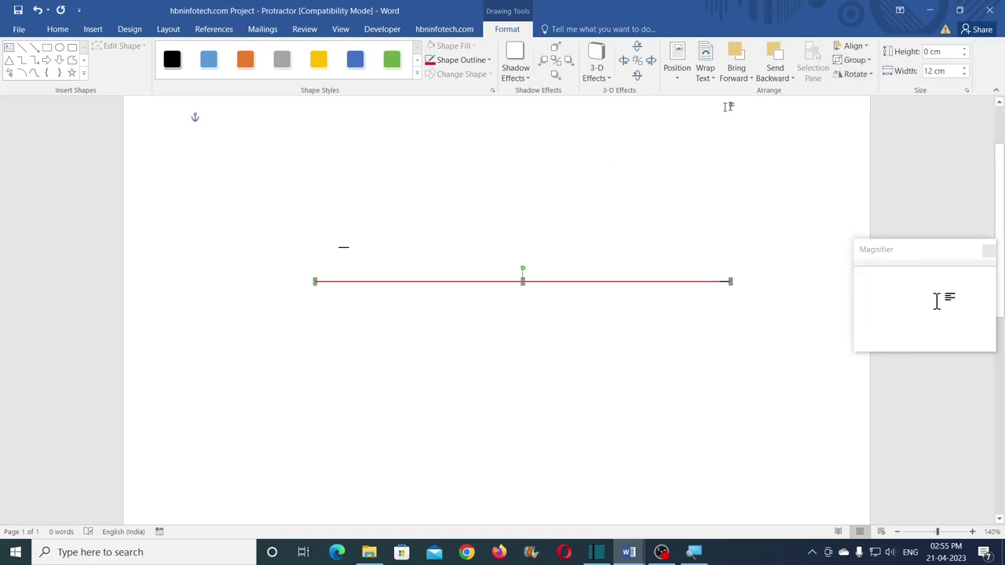
left_click(775, 79)
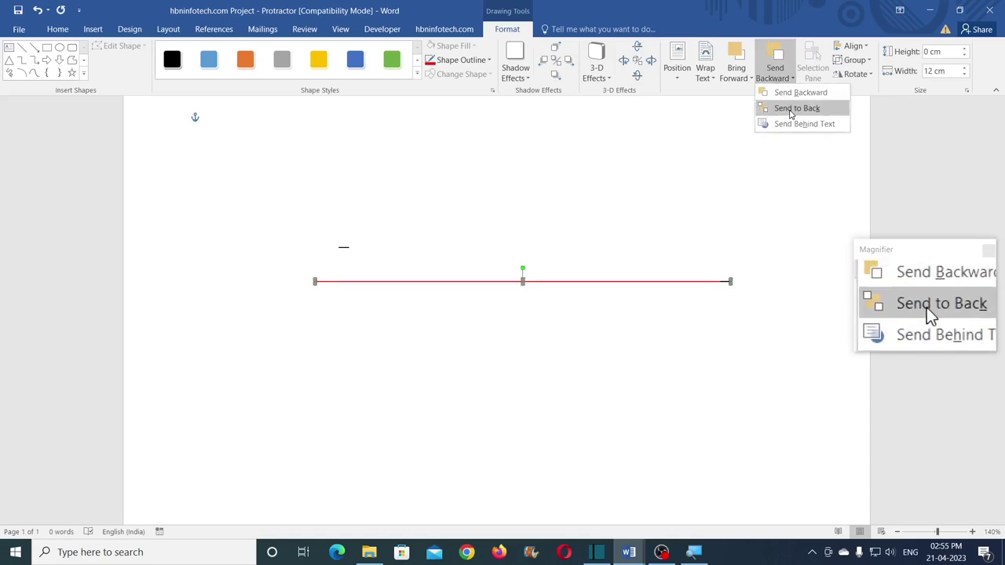
left_click(791, 110)
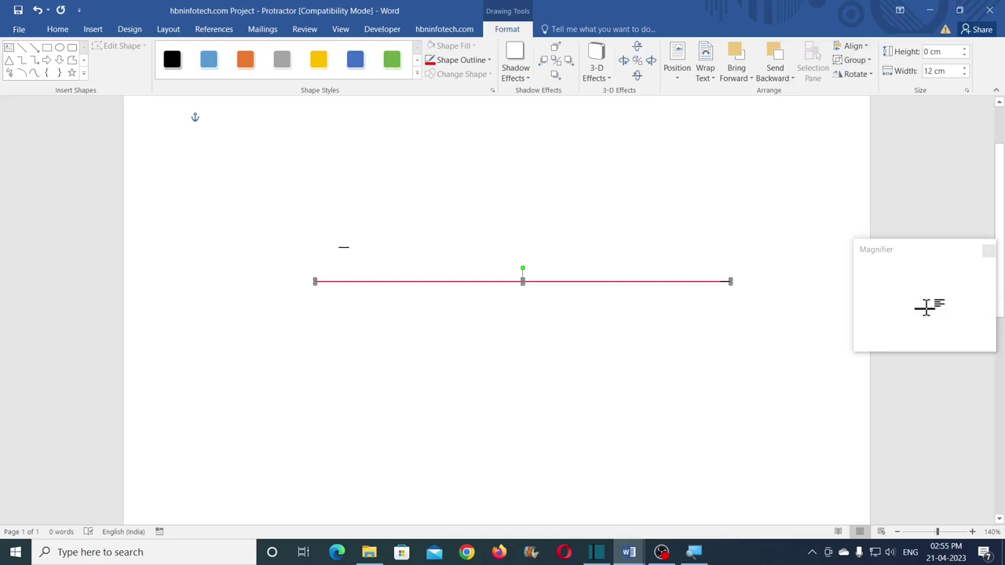
- Align the remaining short line to the grouped red line with Align Left and Align Bottom, and group them
left_click(343, 250, "shift")
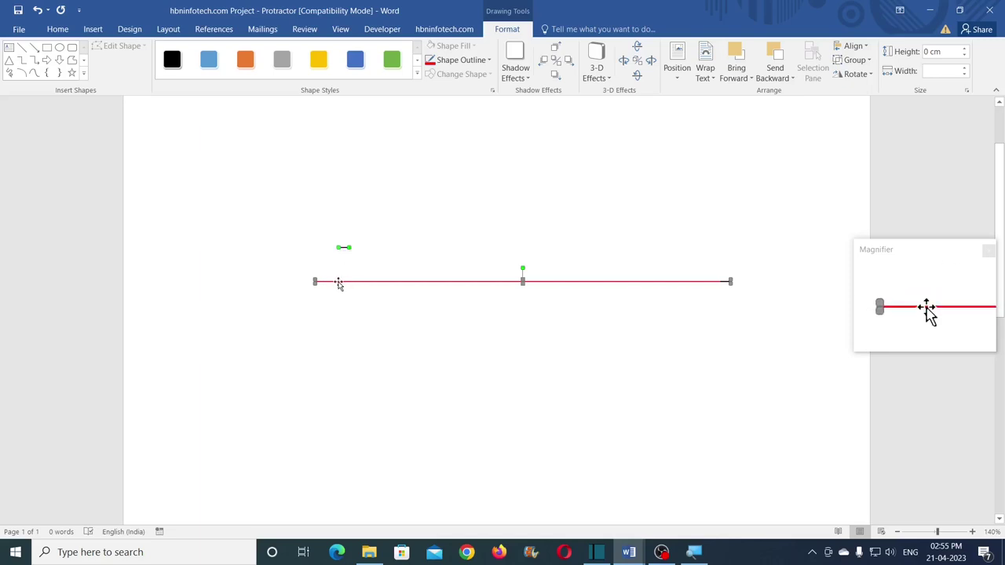
left_click(854, 46)
left_click(867, 63)
left_click(854, 46)
left_click(873, 141)
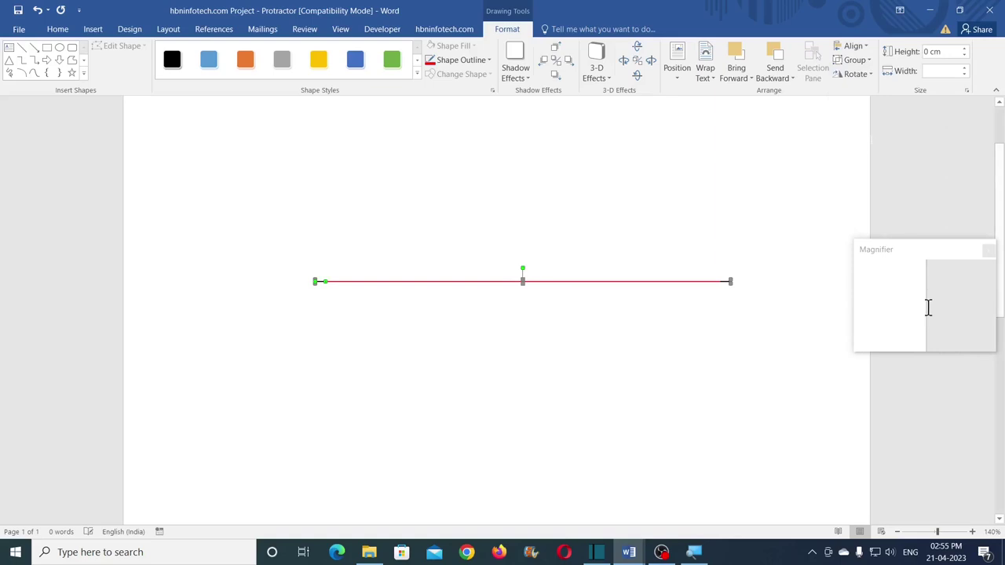
left_click(862, 61)
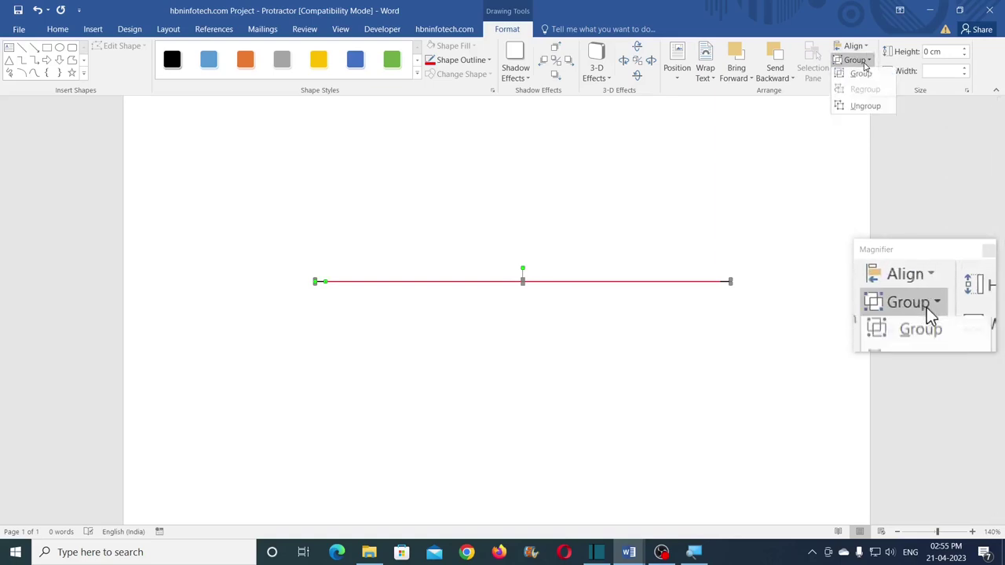
left_click(860, 78)
- Run the Protractor180 macro stored in the hbninfotech.com Project - Protractor document on the grouped line
scroll(496, 314, "up", 1)
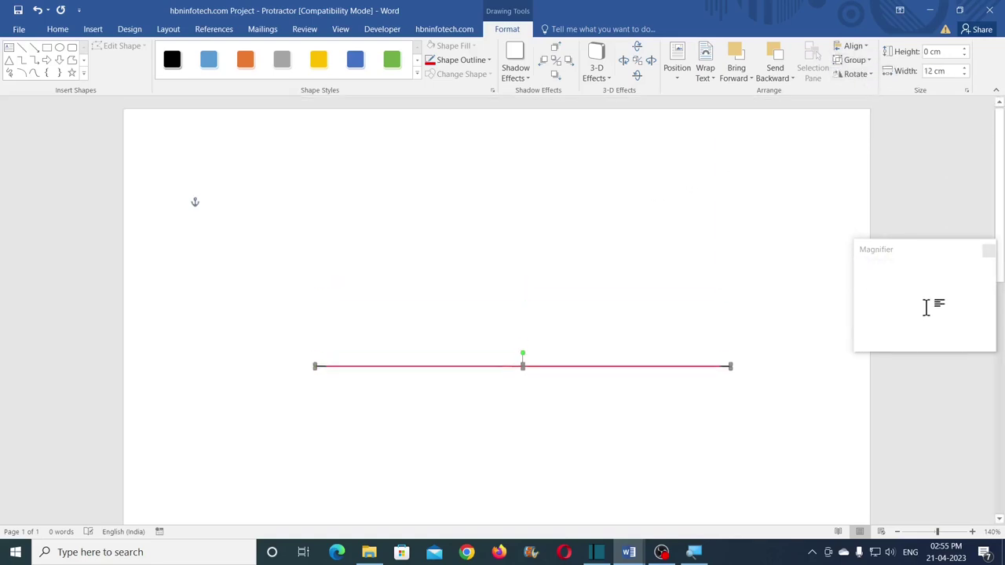
scroll(496, 314, "down", 1)
scroll(496, 314, "up", 1)
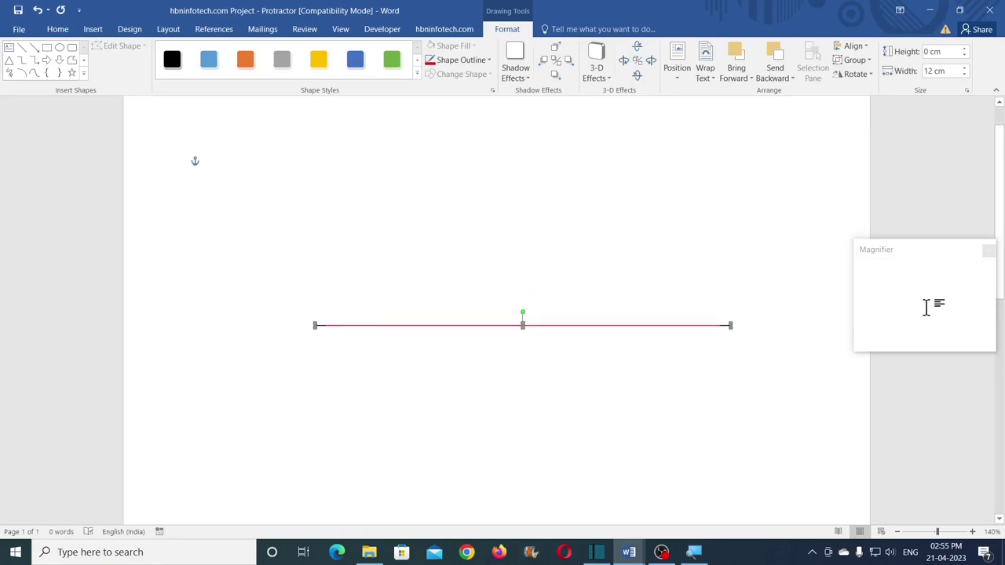
left_click(374, 32)
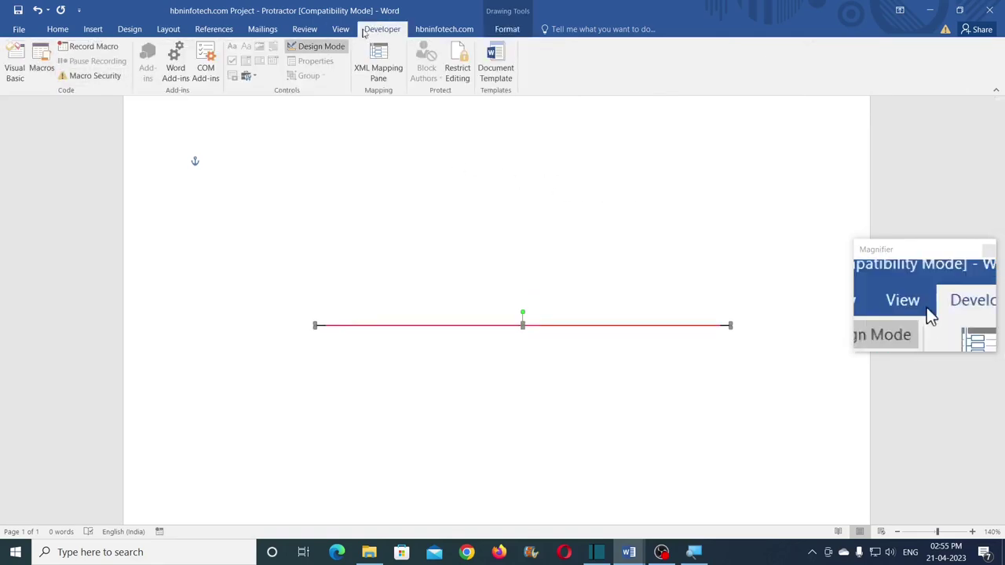
left_click(45, 67)
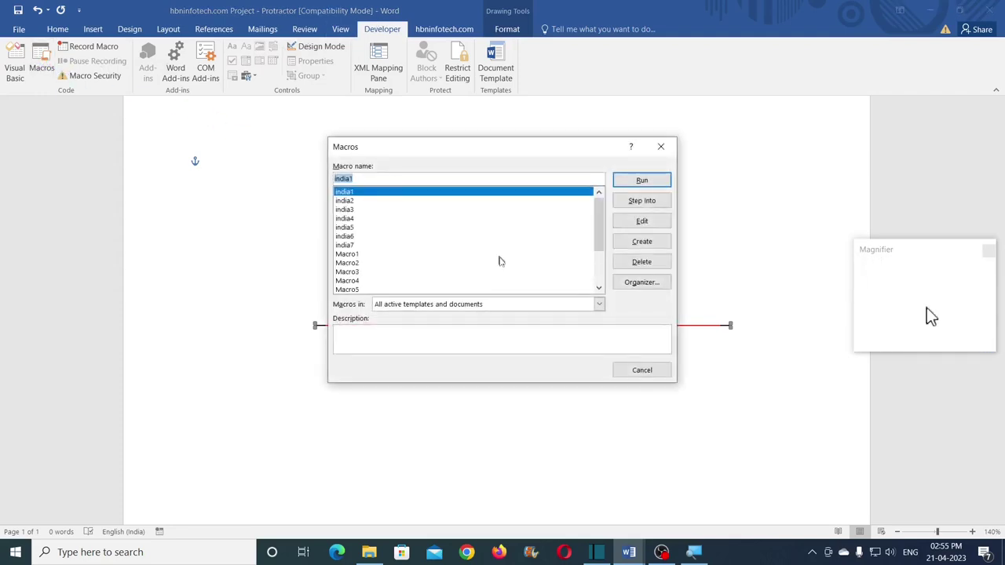
left_click(572, 304)
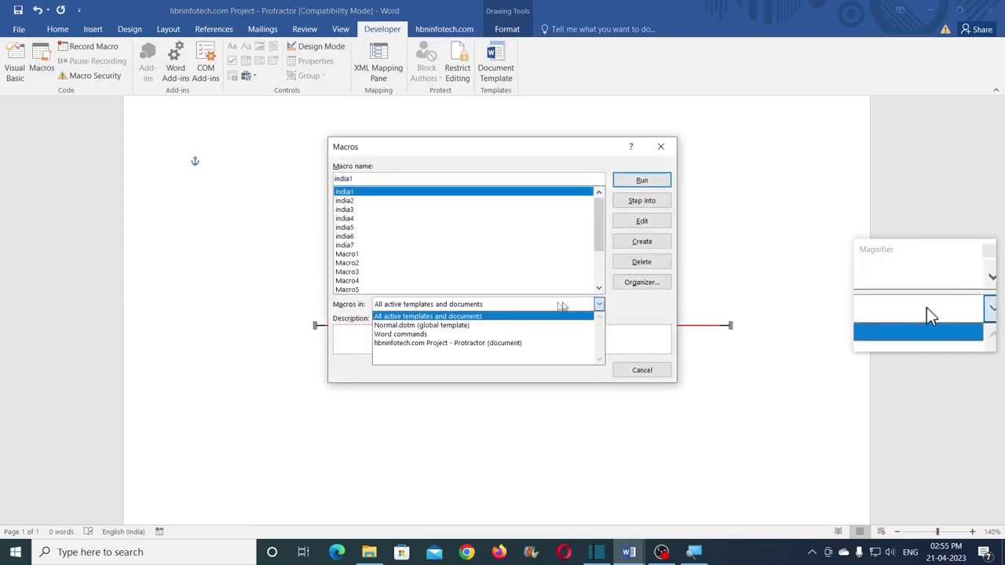
left_click(451, 346)
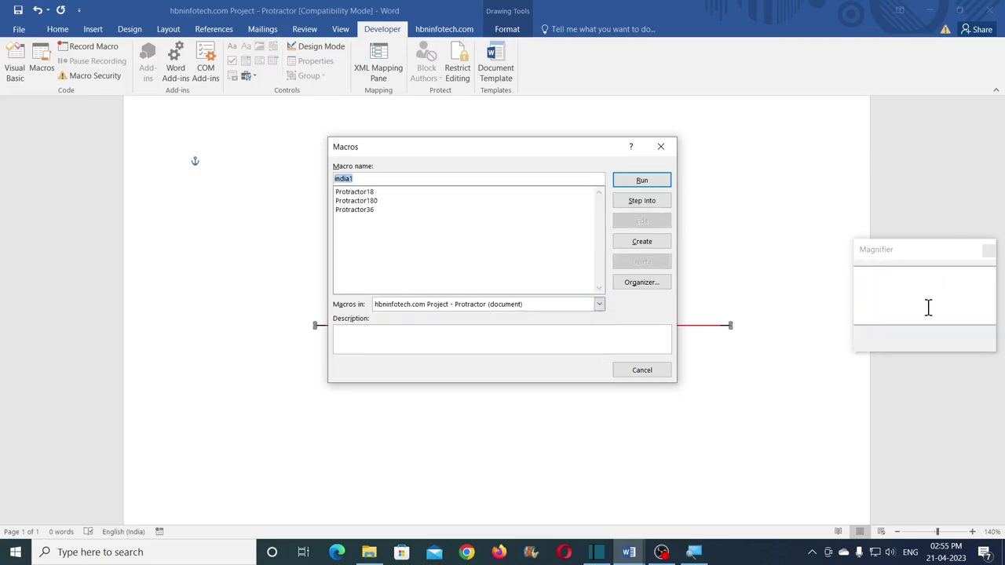
left_click(375, 201)
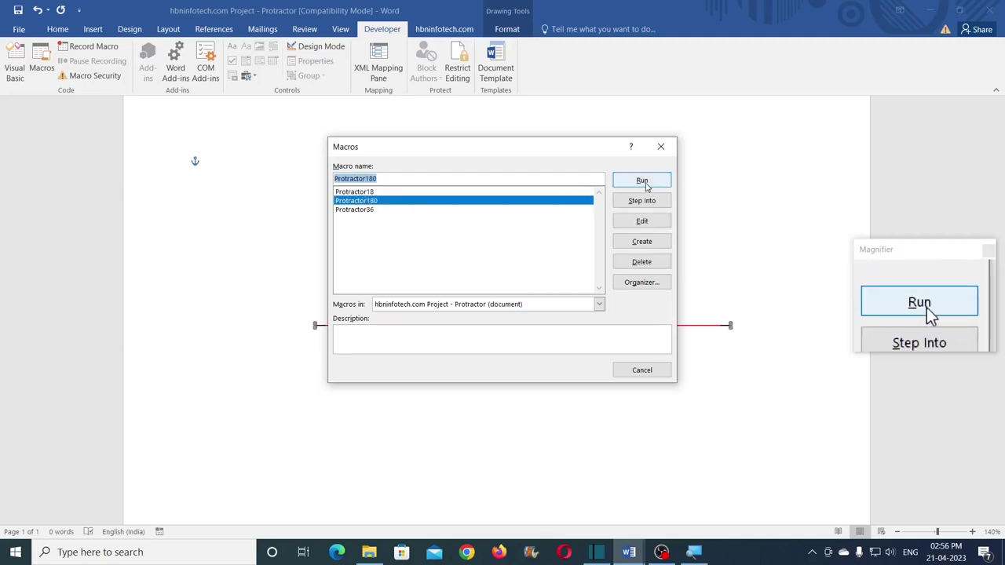
left_click(646, 183)
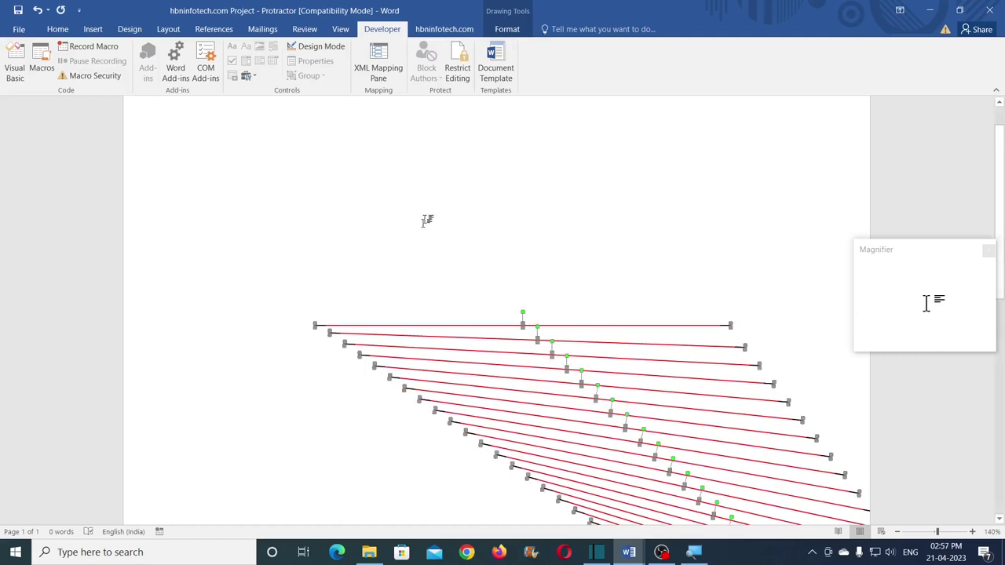
- Align all the rotated line copies with Align Center and Align Middle, and group them into one object
left_click(508, 30)
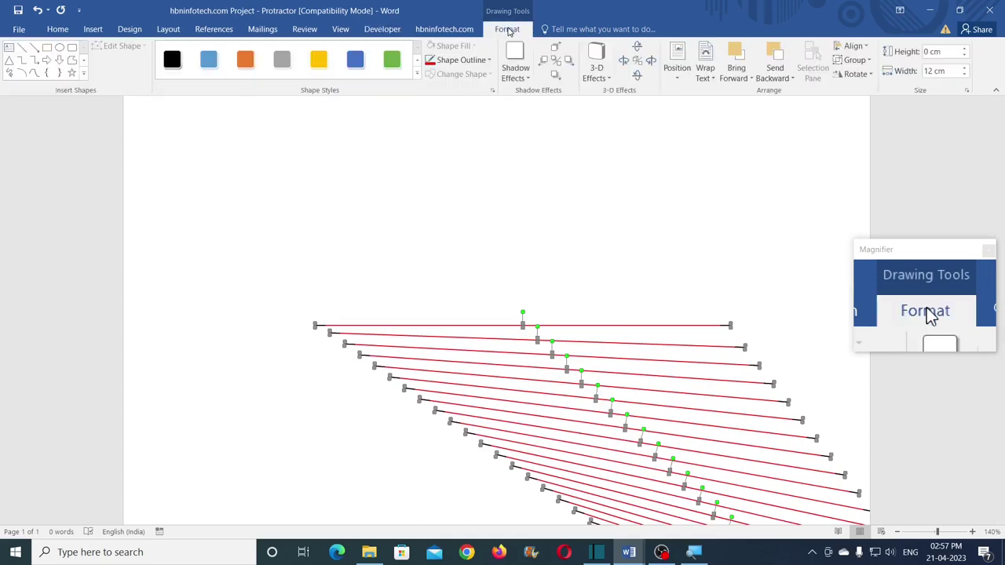
left_click(854, 47)
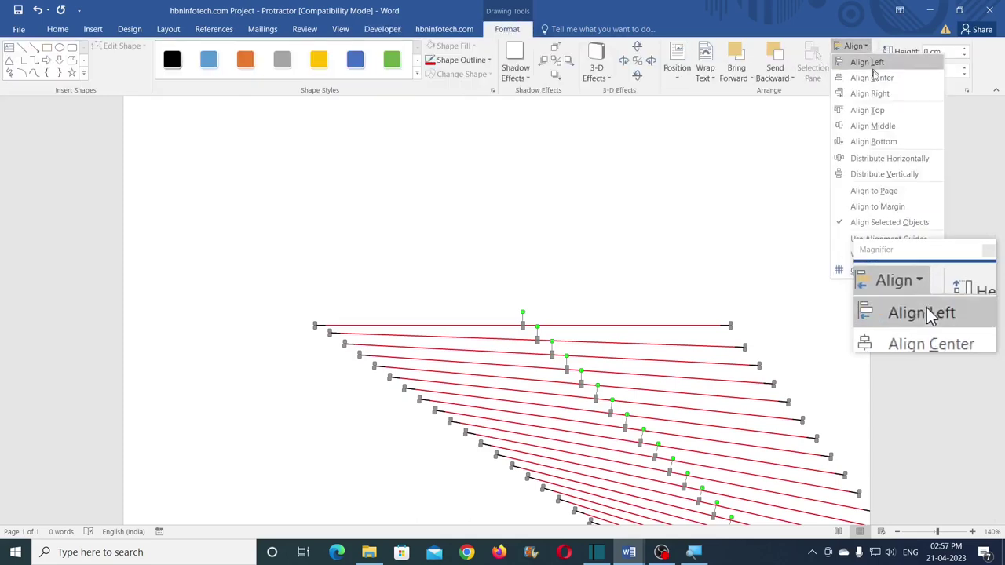
left_click(872, 78)
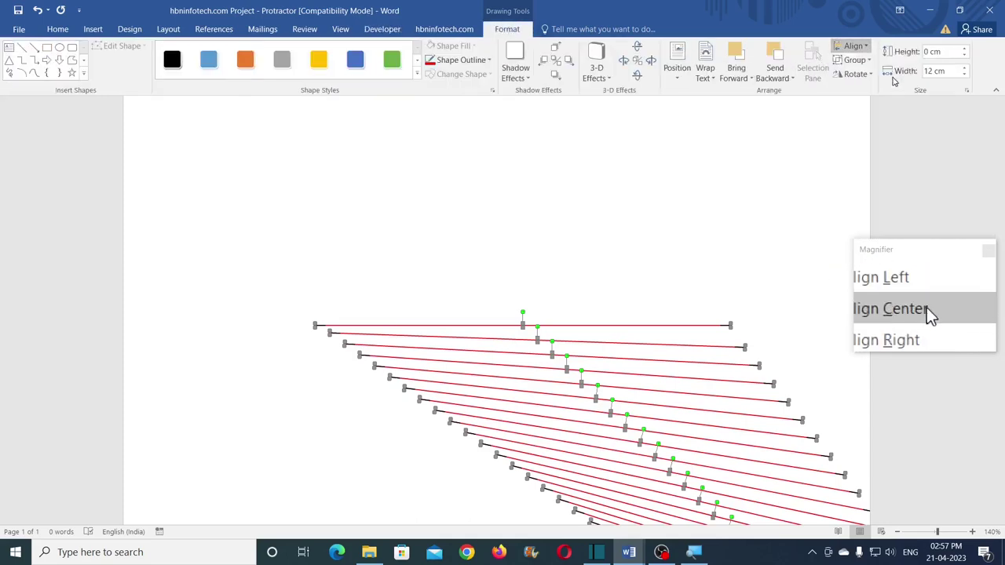
left_click(856, 45)
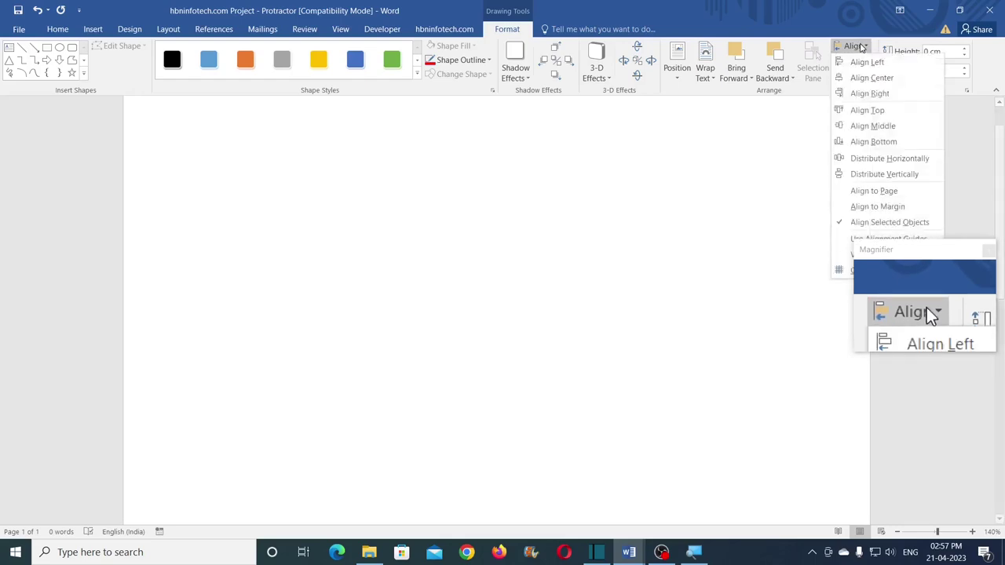
left_click(881, 126)
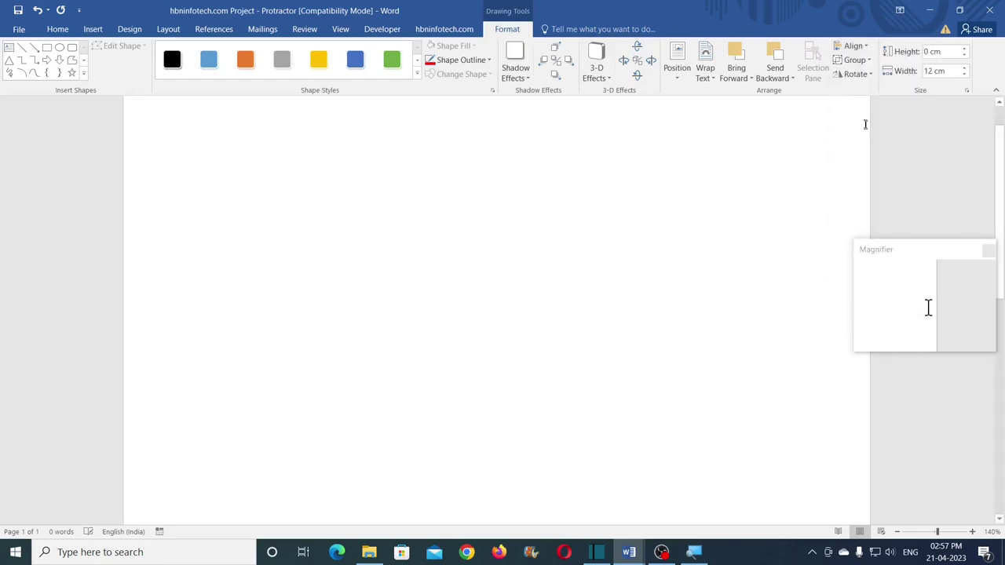
left_click(863, 61)
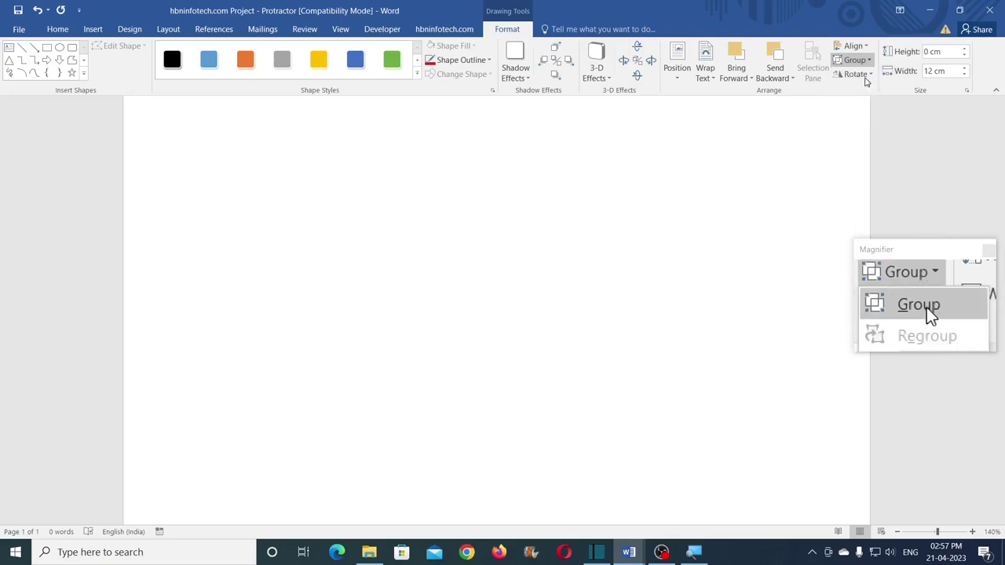
left_click(866, 81)
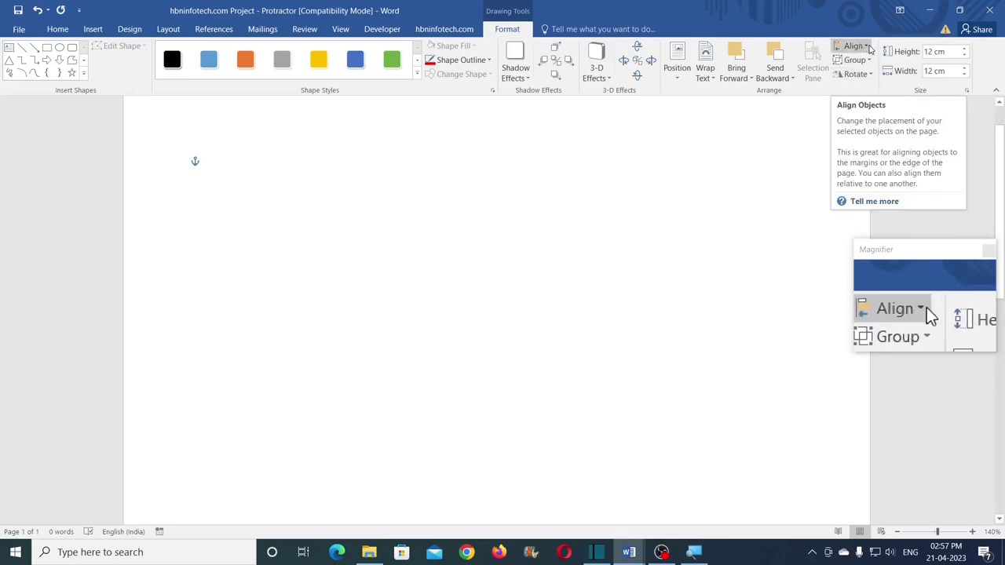
- Position the grouped circle of lines with Align Center and Align Middle relative to the page margins
left_click(868, 47)
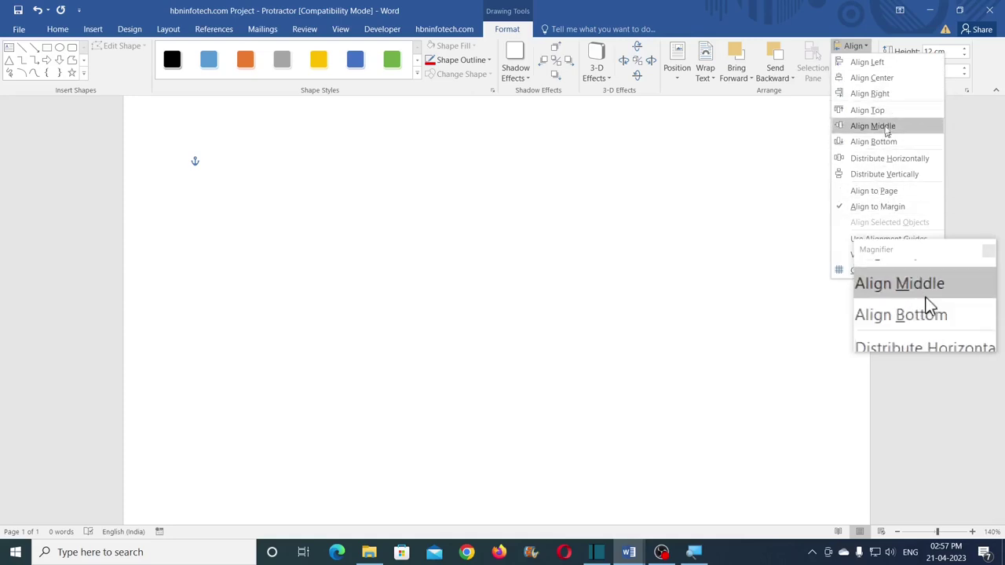
left_click(874, 78)
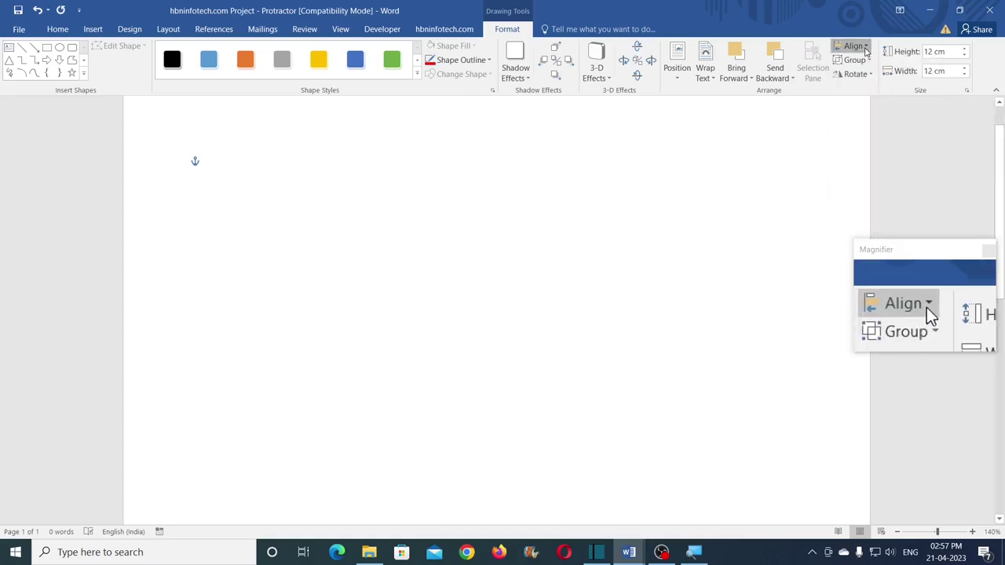
left_click(866, 47)
left_click(874, 126)
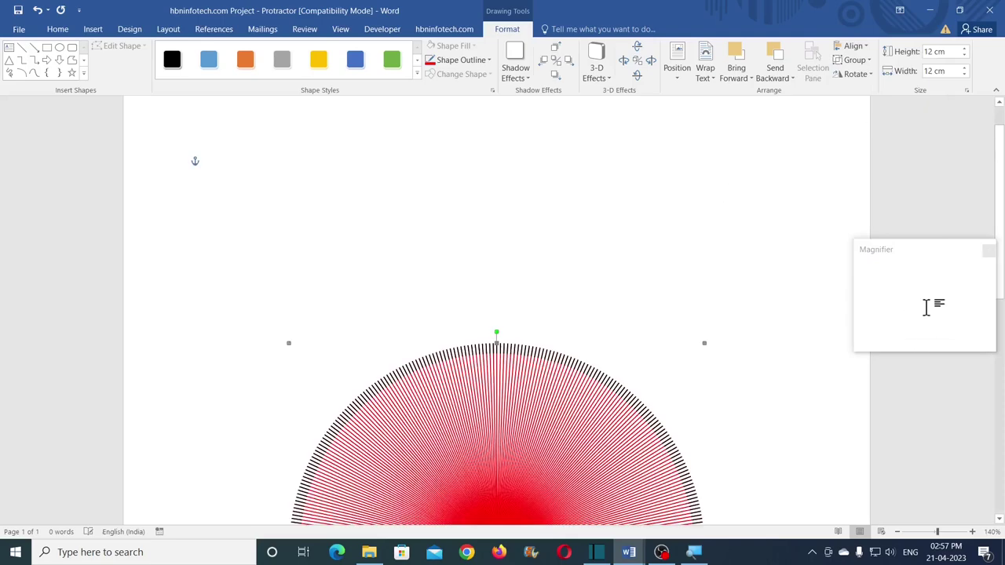
scroll(926, 308, "down", 5)
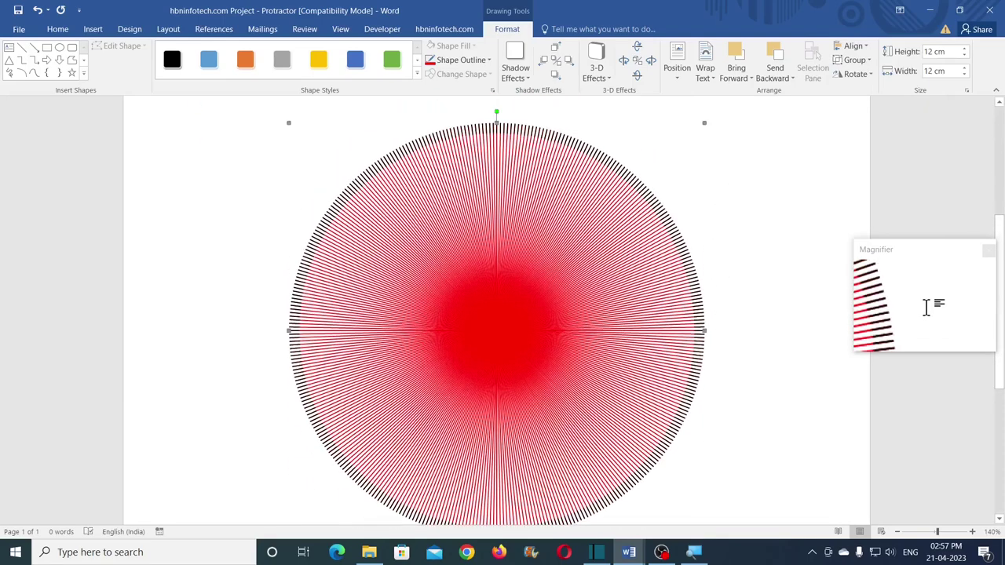
- Ungroup the circle of lines repeatedly until every short black line and red line is a separate object, and deselect them
left_click(861, 61)
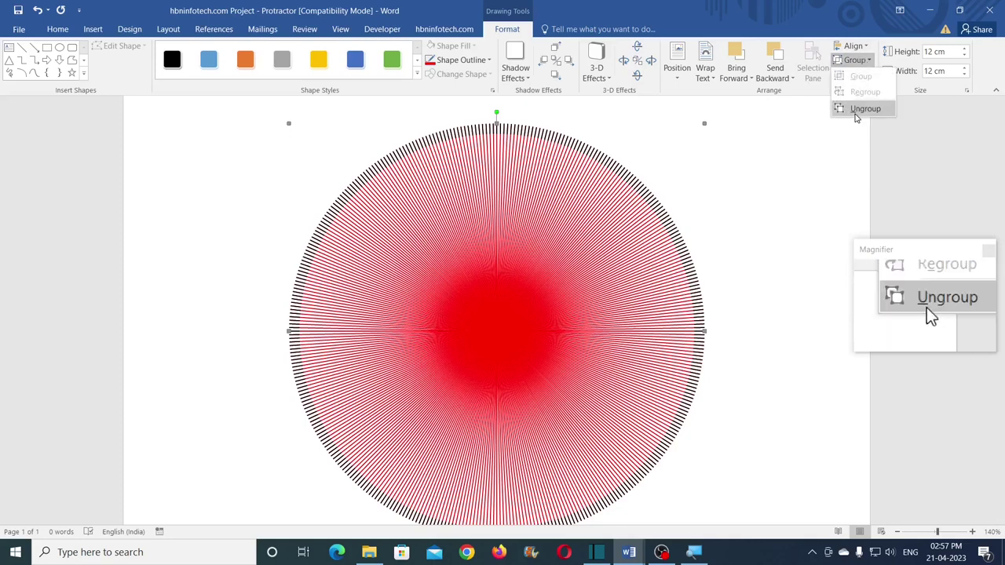
left_click(856, 63)
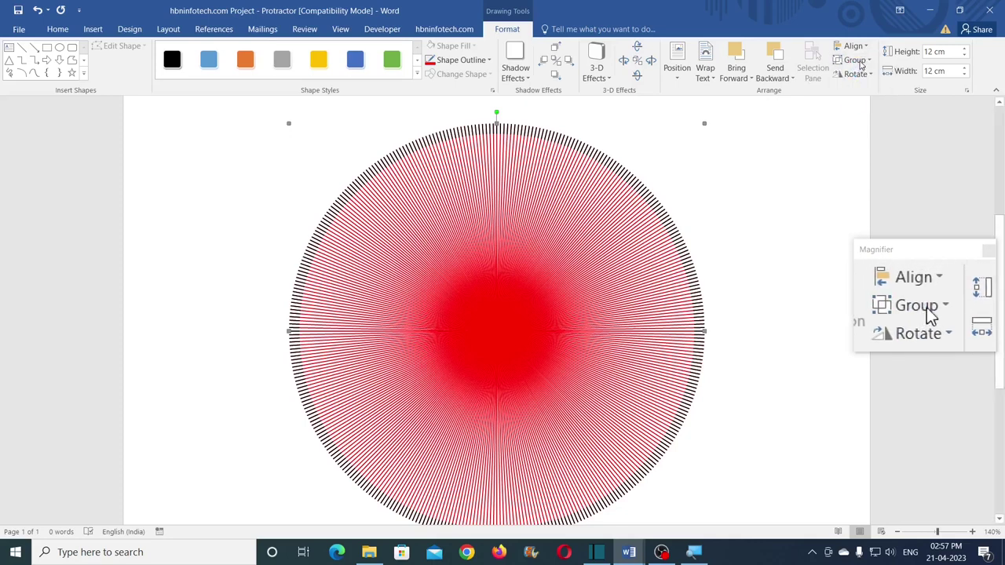
left_click(858, 63)
left_click(861, 110)
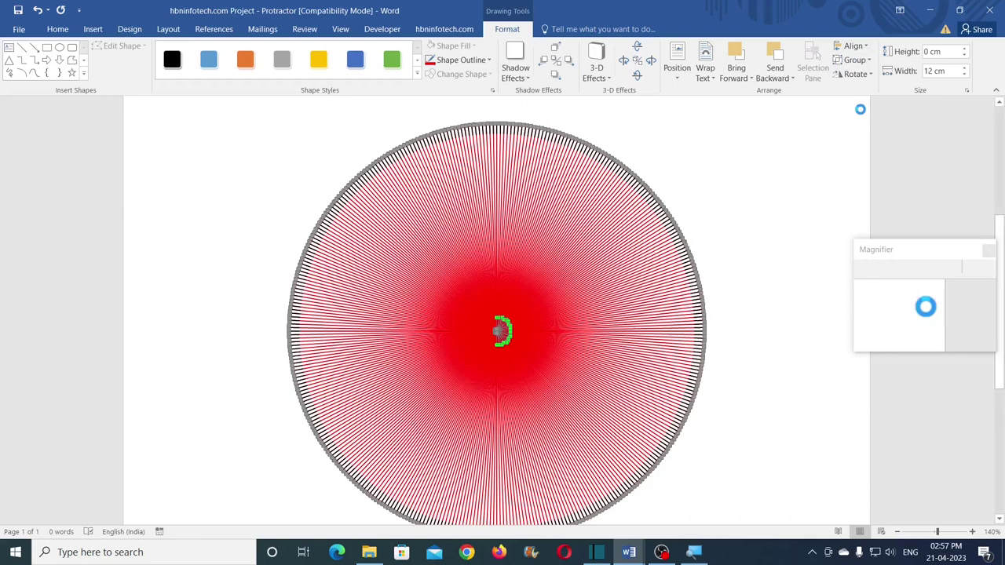
left_click(867, 63)
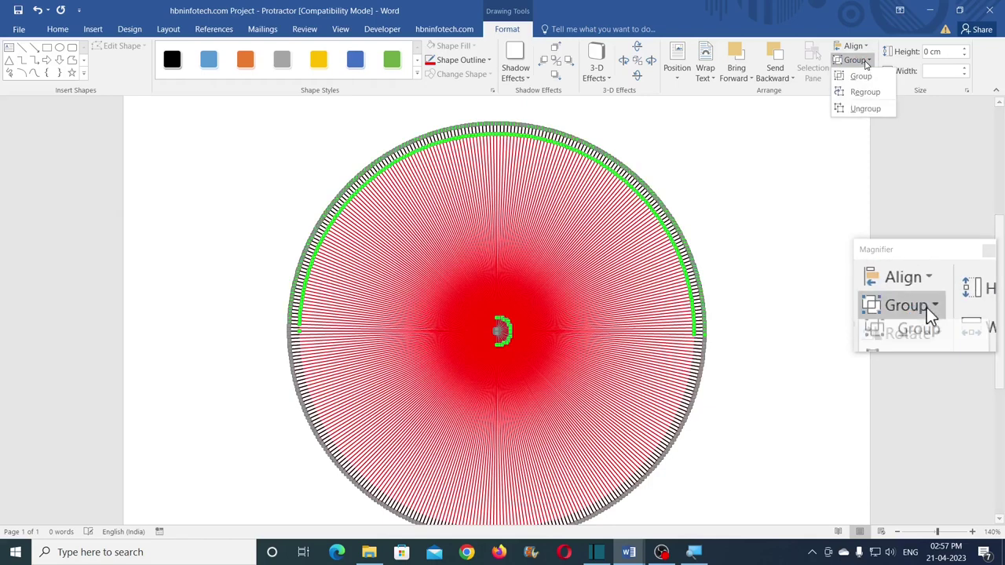
left_click(861, 108)
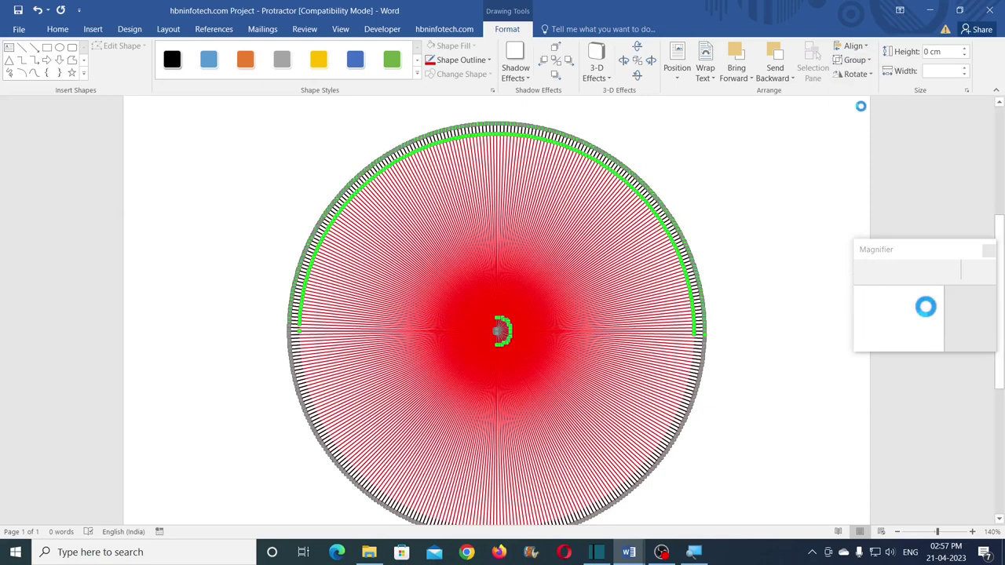
left_click(854, 59)
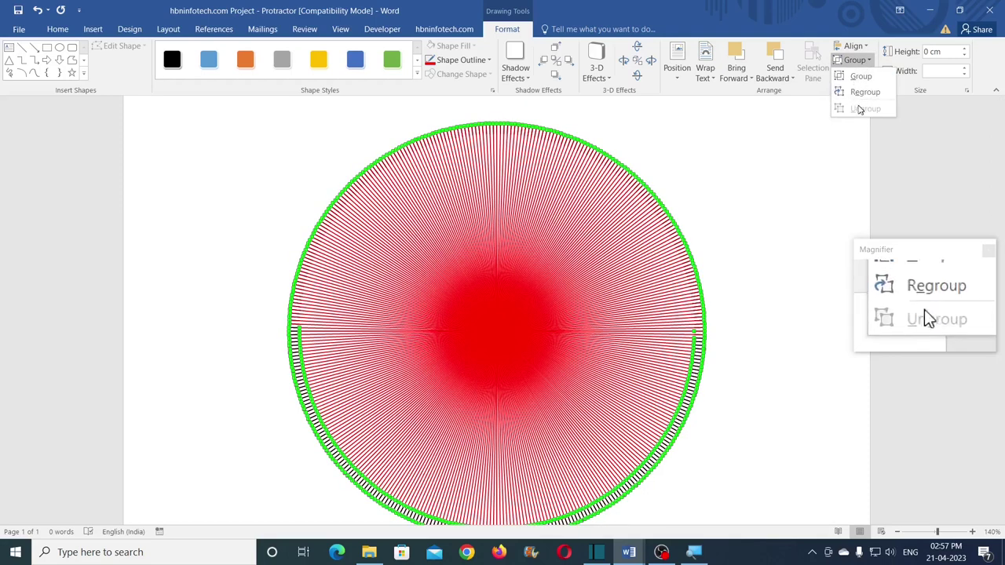
left_click(698, 146)
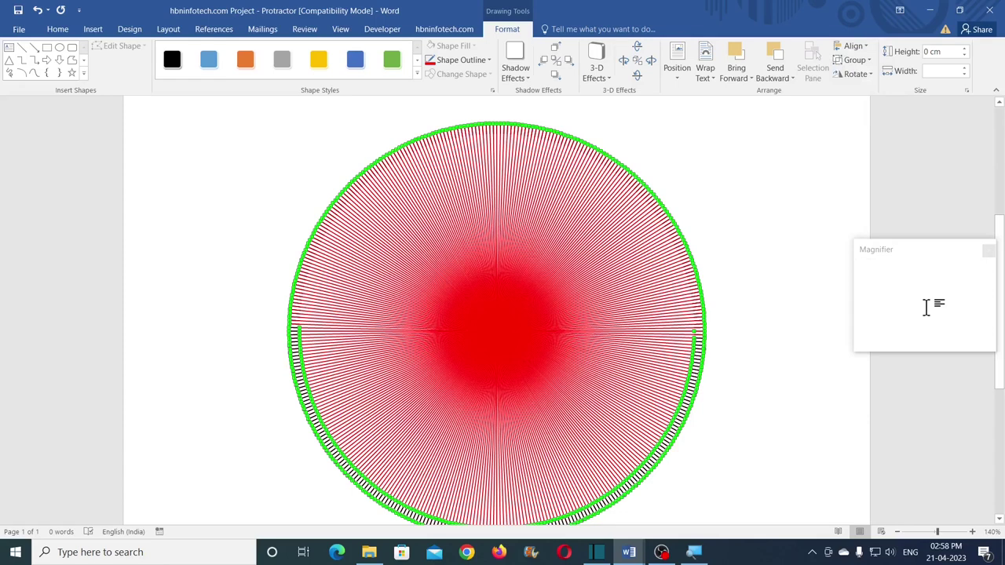
key("Delete")
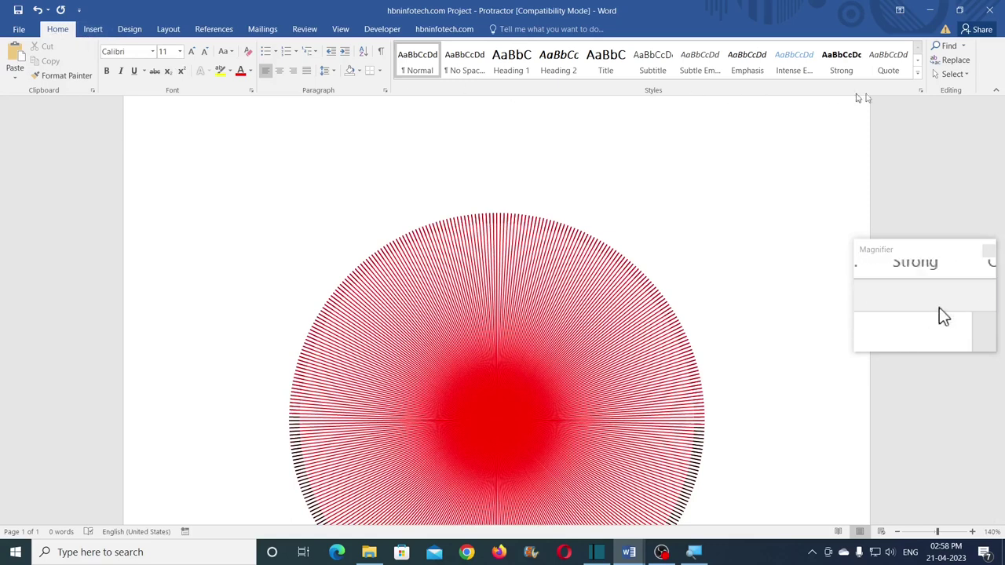
- Select the short black lines around the upper half of the circle with Select Objects and group them
left_click(952, 74)
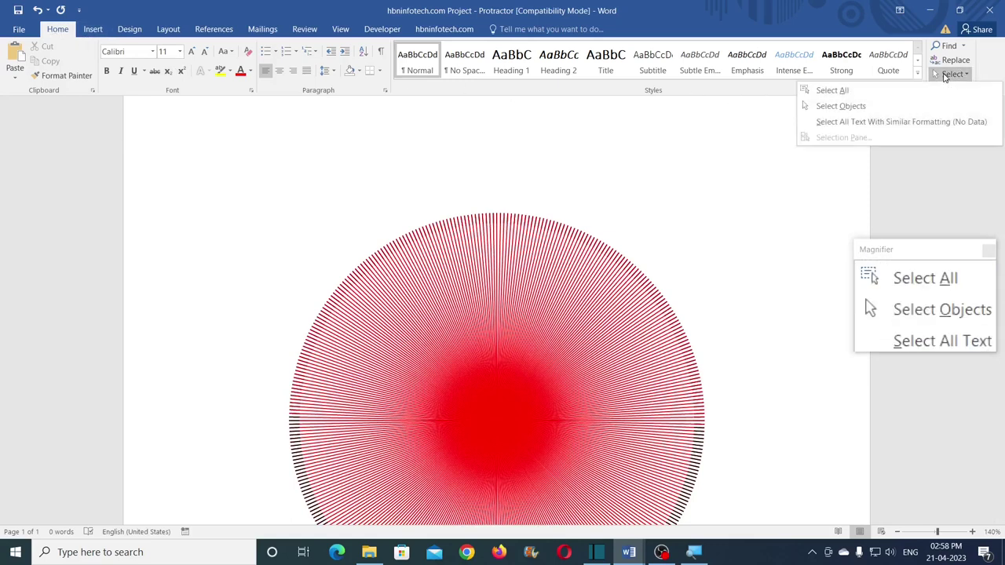
left_click(841, 108)
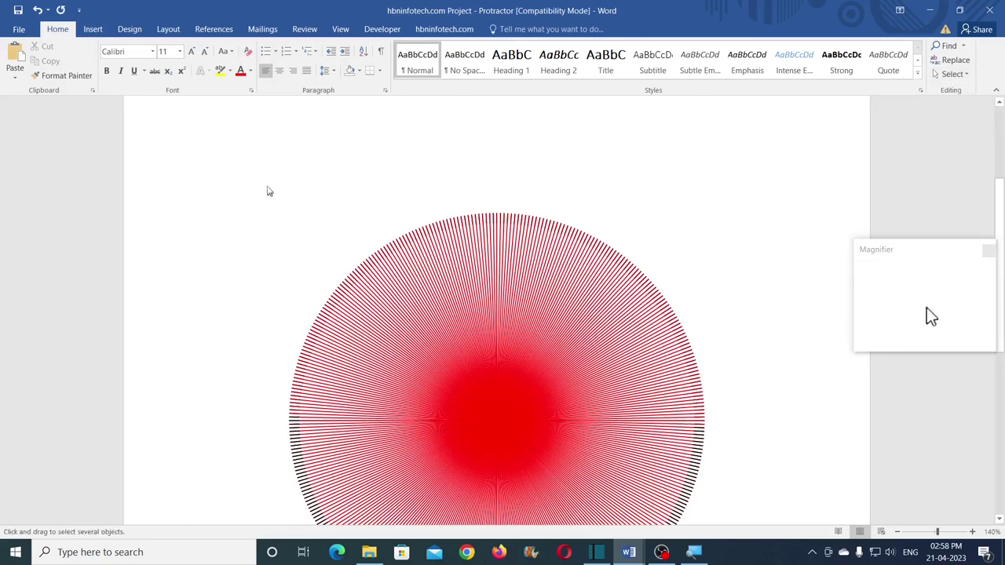
scroll(270, 184, "down", 1)
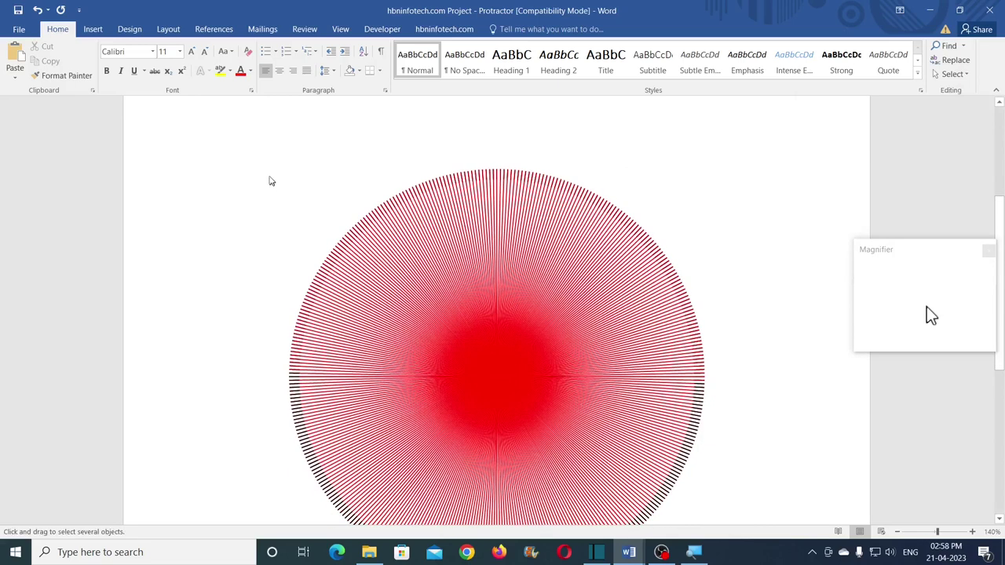
left_click(934, 530)
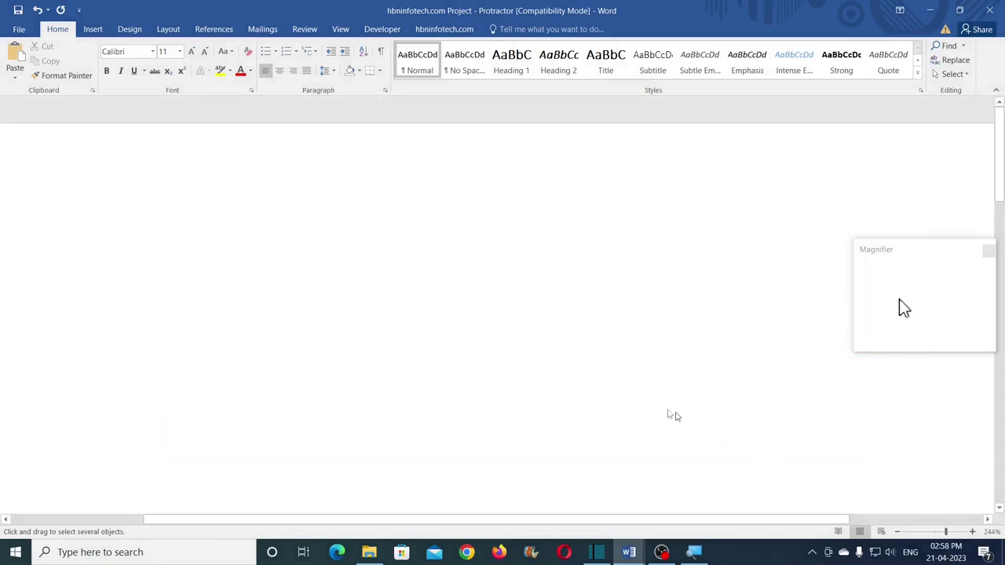
left_click(940, 532)
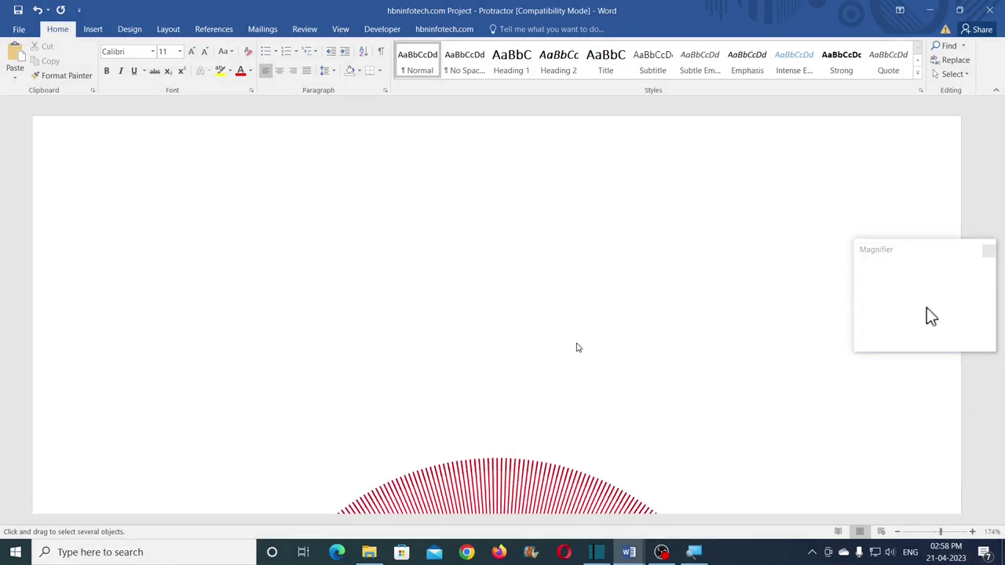
scroll(565, 290, "down", 2)
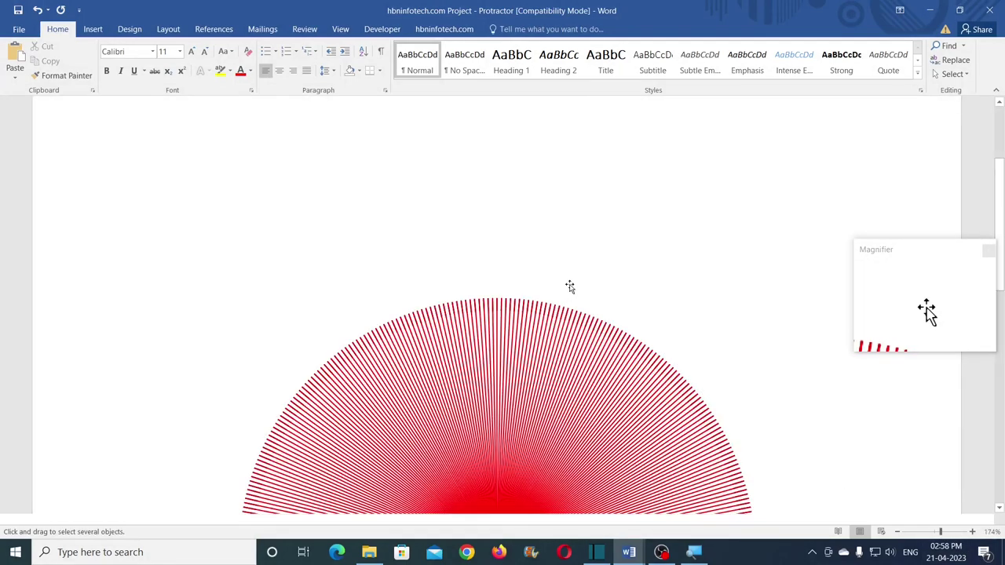
scroll(568, 288, "down", 4)
scroll(569, 287, "up", 1)
scroll(569, 286, "up", 2)
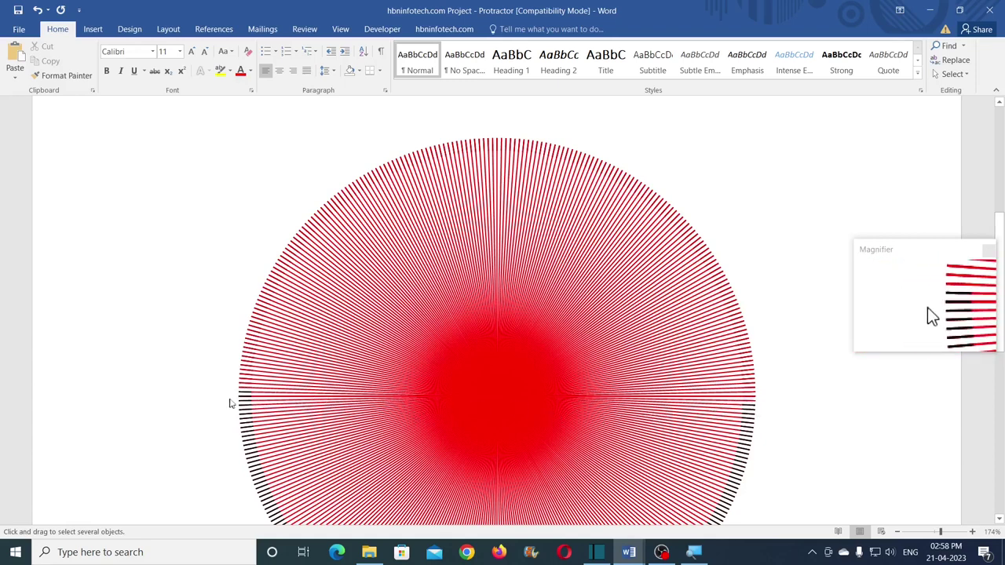
mouse_move(281, 161)
left_mouse_down()
mouse_move(529, 261)
mouse_move(778, 403)
left_mouse_up()
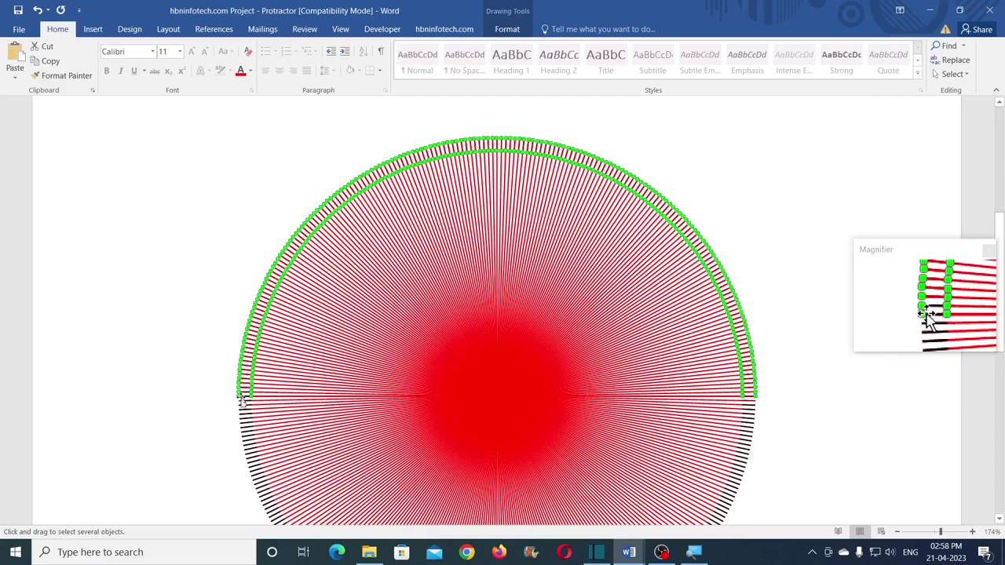
left_click(508, 30)
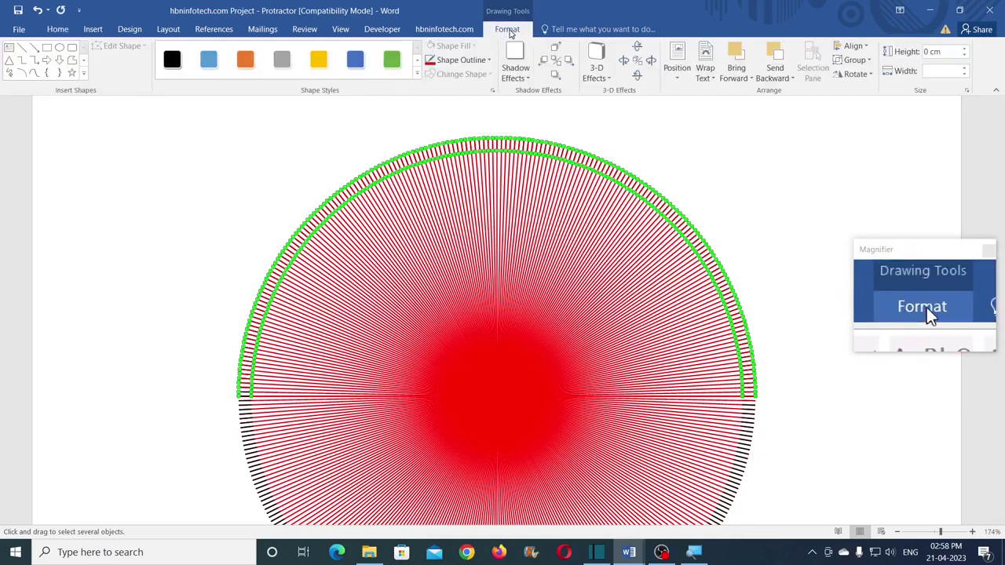
left_click(866, 66)
left_click(862, 79)
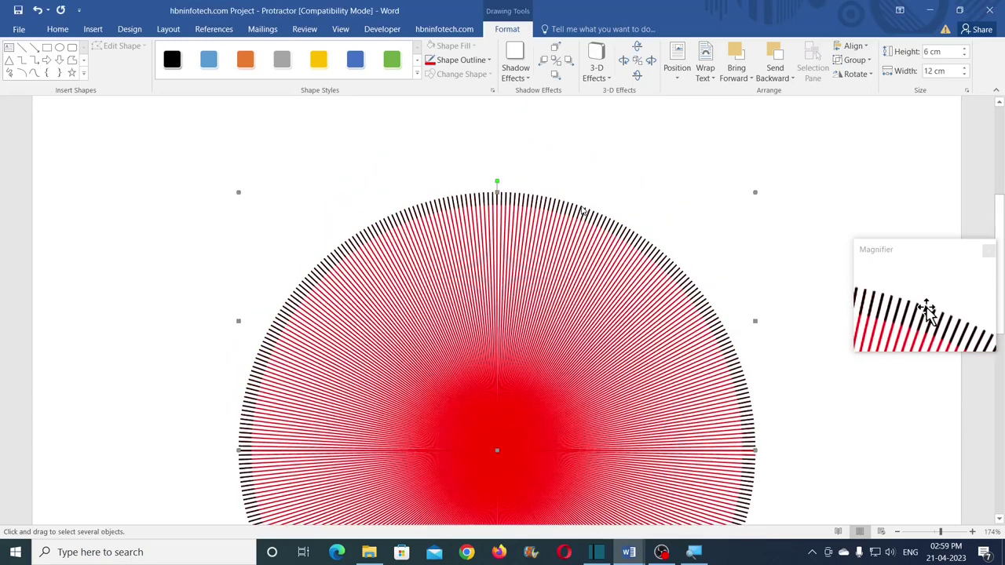
- Move the grouped upper semicircle of black marks up the page, clear of the circle of red lines
scroll(576, 212, "up", 3)
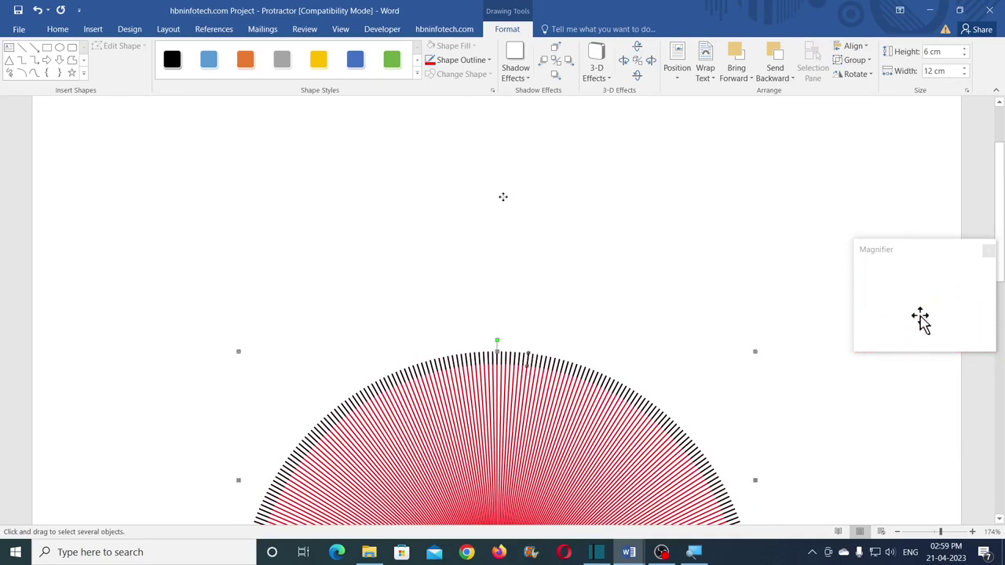
scroll(503, 197, "down", 3)
left_click(626, 253)
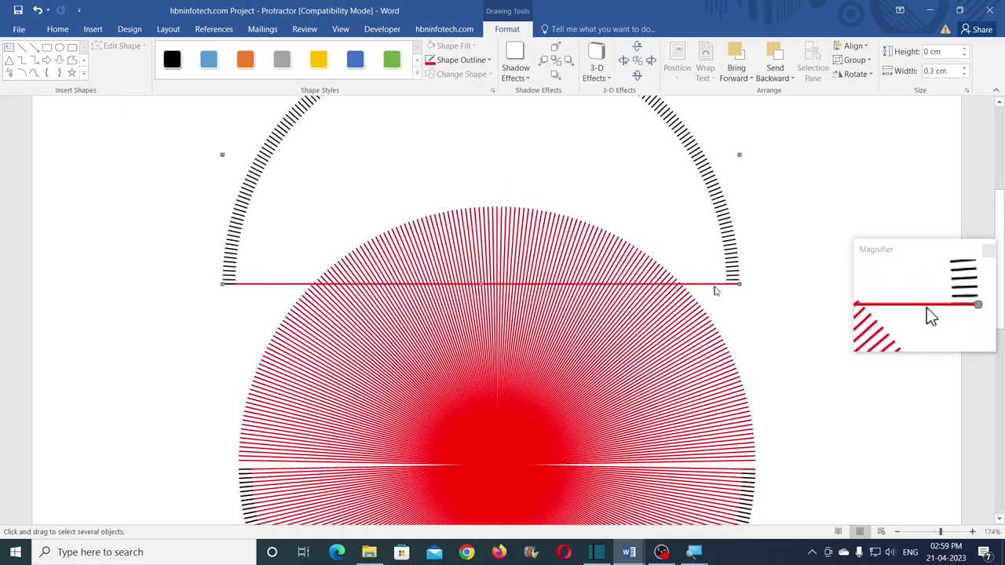
scroll(289, 180, "down", 2)
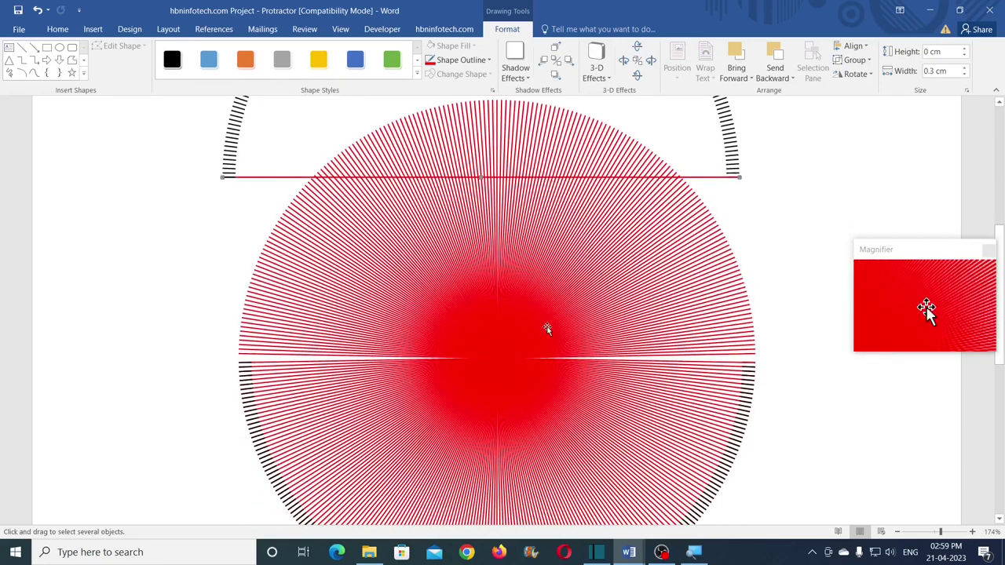
key("ctrl+z")
scroll(549, 331, "up", 2)
left_click_drag(541, 284, 539, 170)
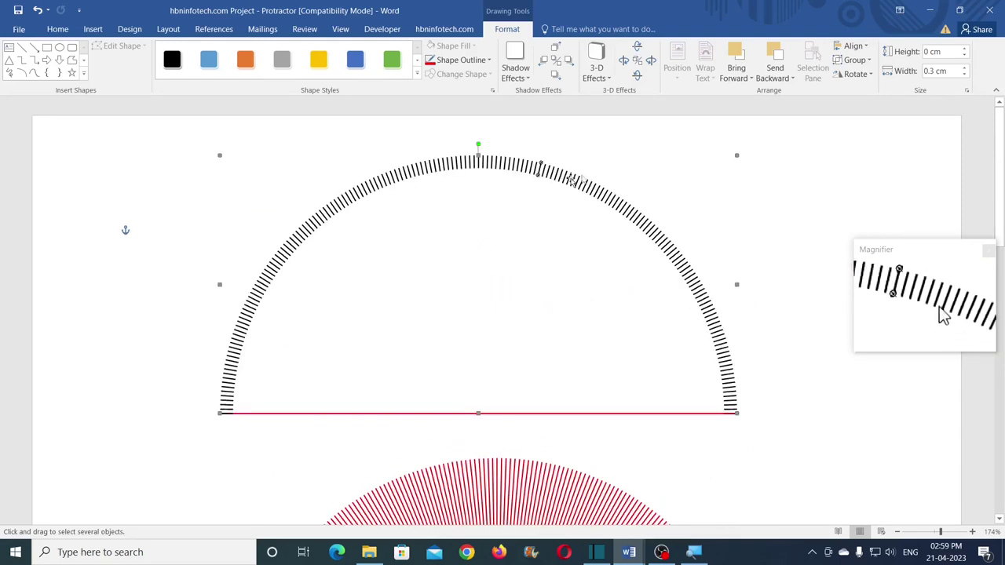
- Ungroup the semicircle of marks and delete the horizontal red line along its base
left_click(860, 61)
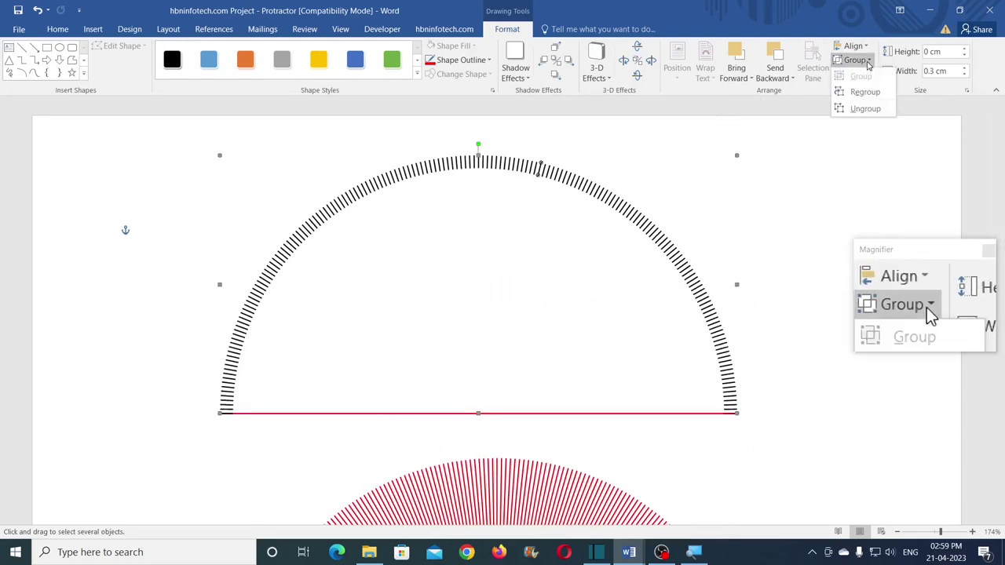
left_click(858, 107)
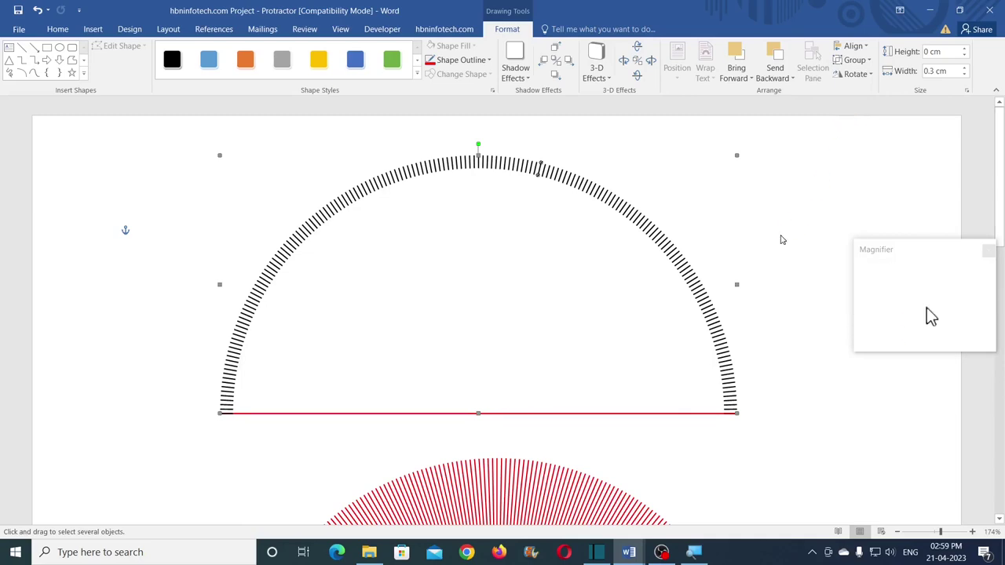
left_click(701, 416)
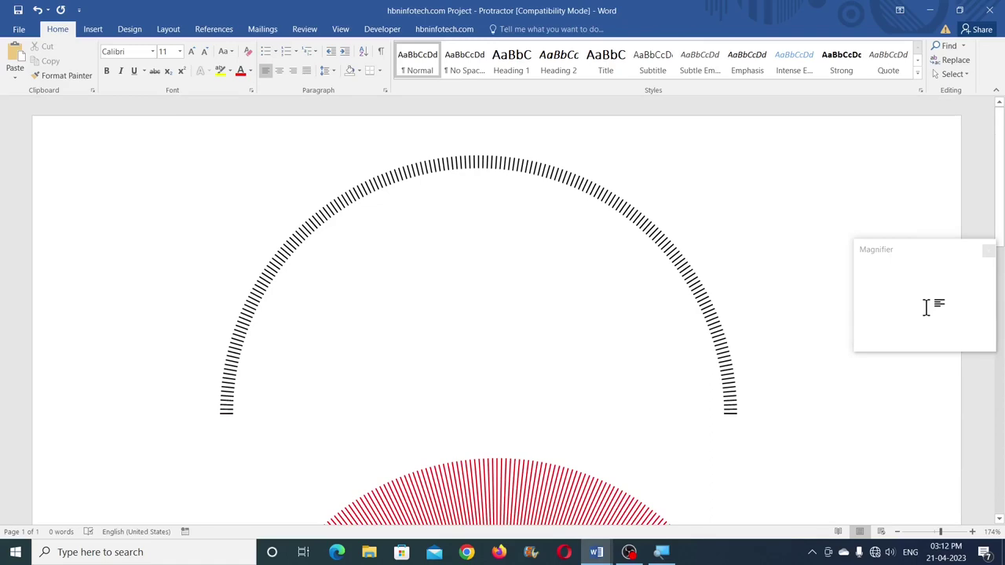
- Group all the short black marks of the semicircle and paste the group into a new blank document
left_click(965, 73)
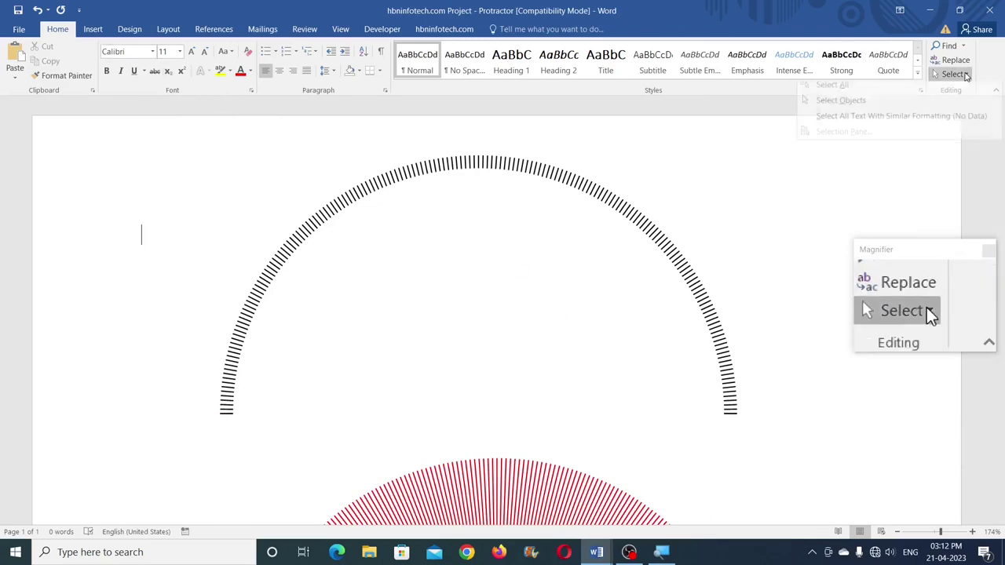
left_click(840, 106)
left_click_drag(193, 135, 761, 437)
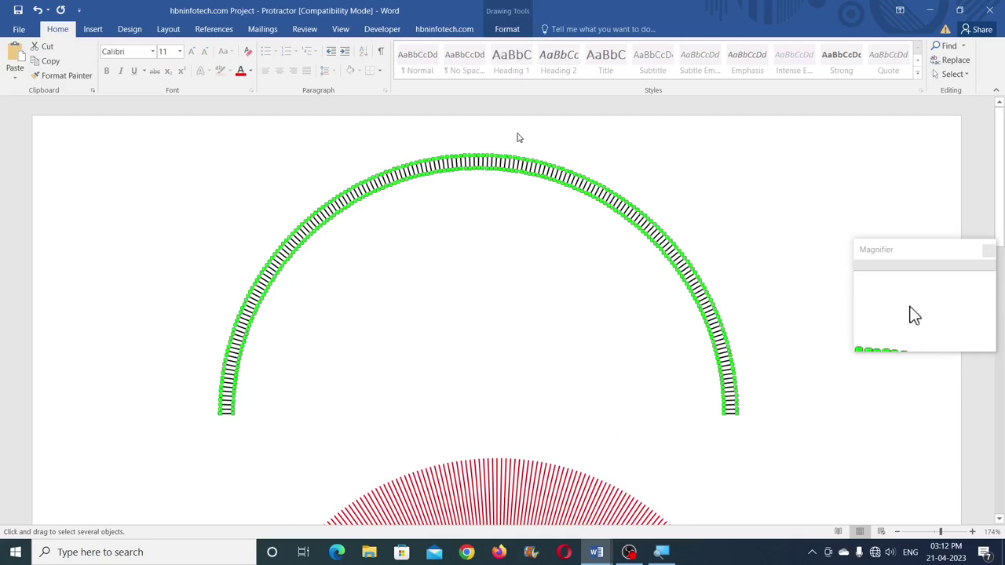
left_click(507, 29)
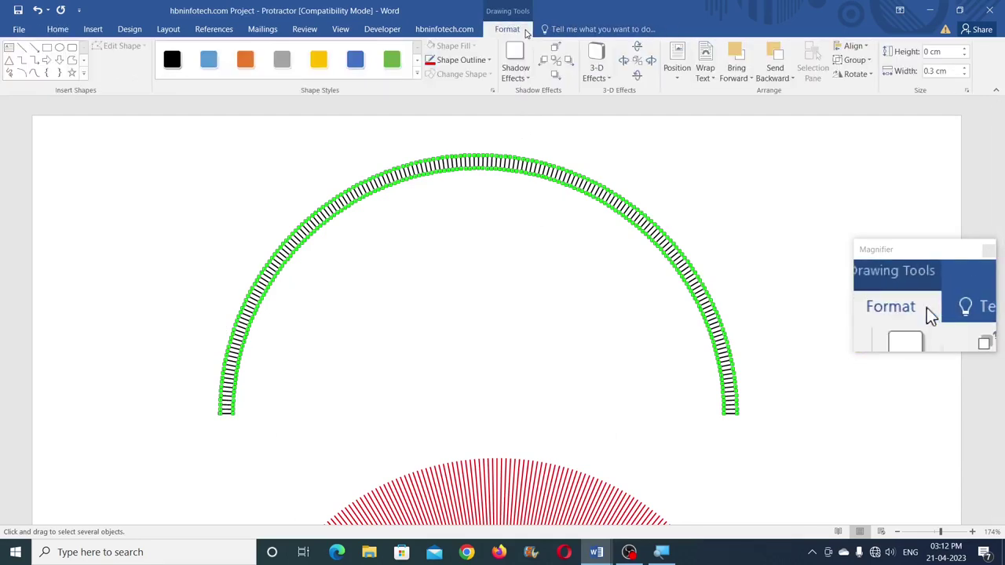
left_click(865, 63)
left_click(863, 70)
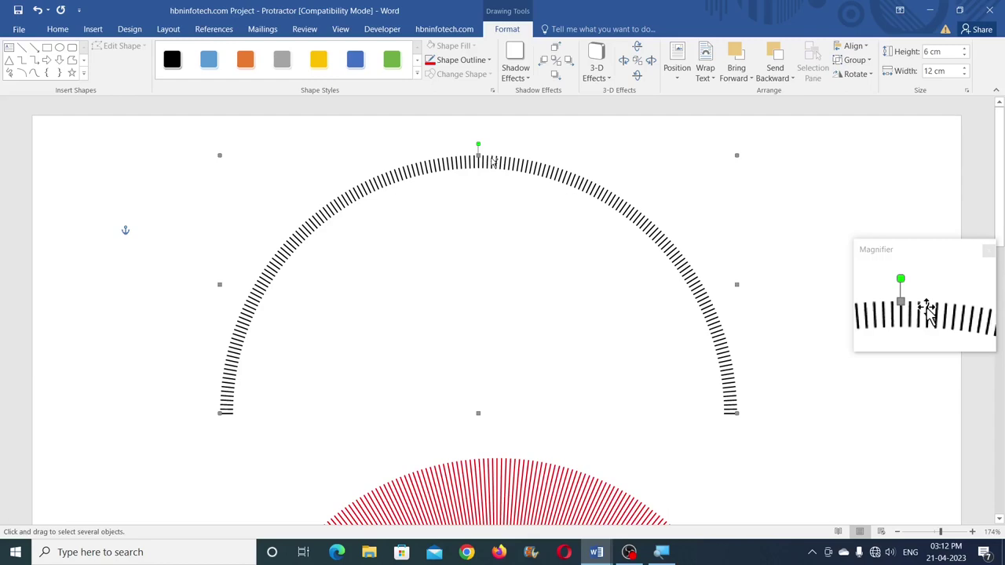
key("Delete")
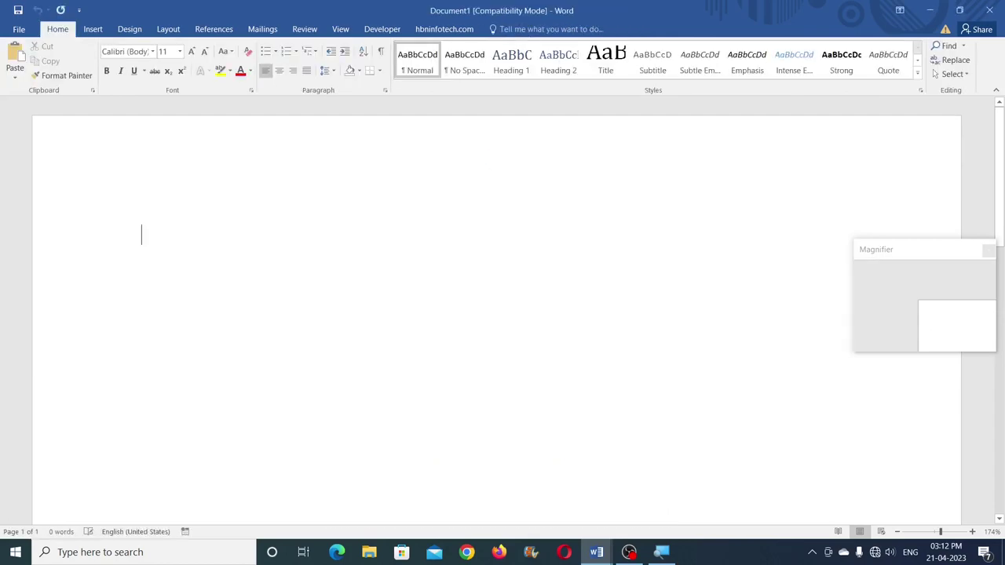
key("ctrl+v")
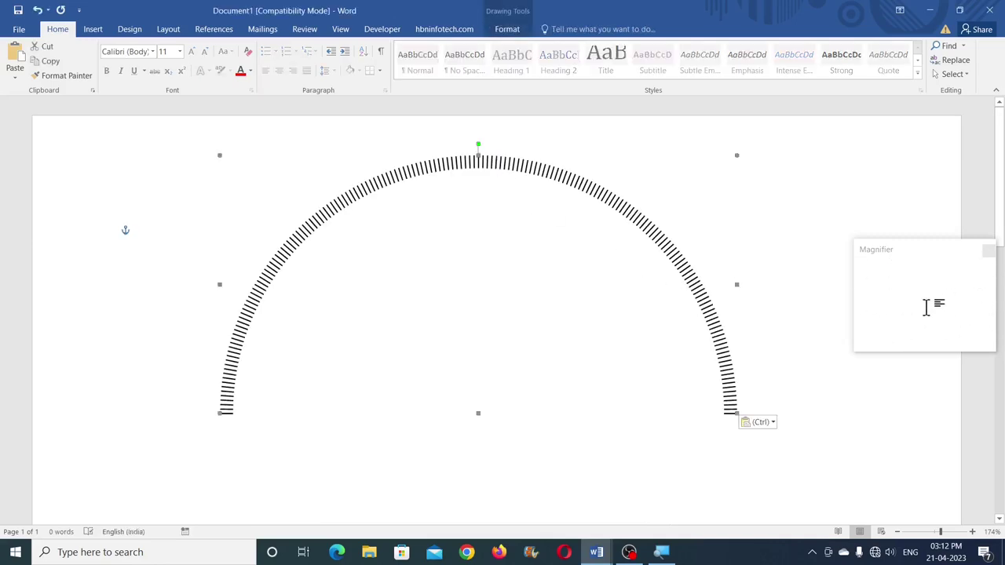
- Return to the hbninfotech.com Project - Protractor document, select the whole circle of red and black lines with Select Objects, and delete it
mouse_move(597, 551)
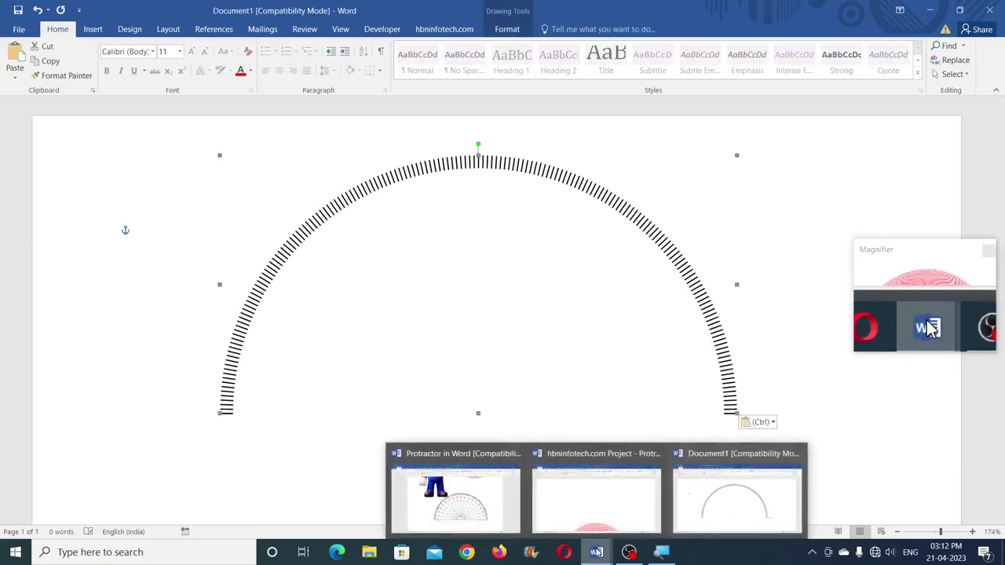
left_click(597, 490)
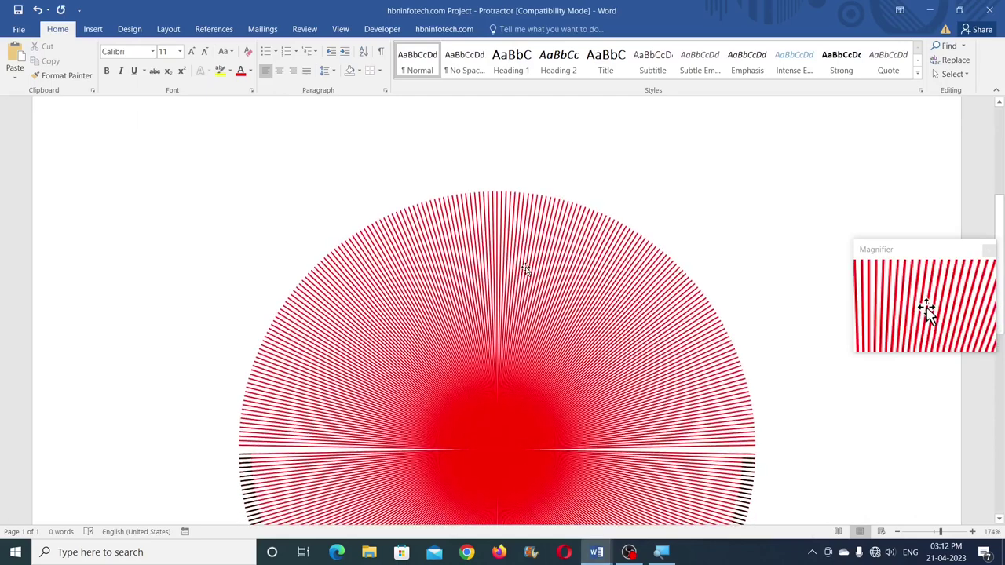
scroll(612, 420, "down", 5)
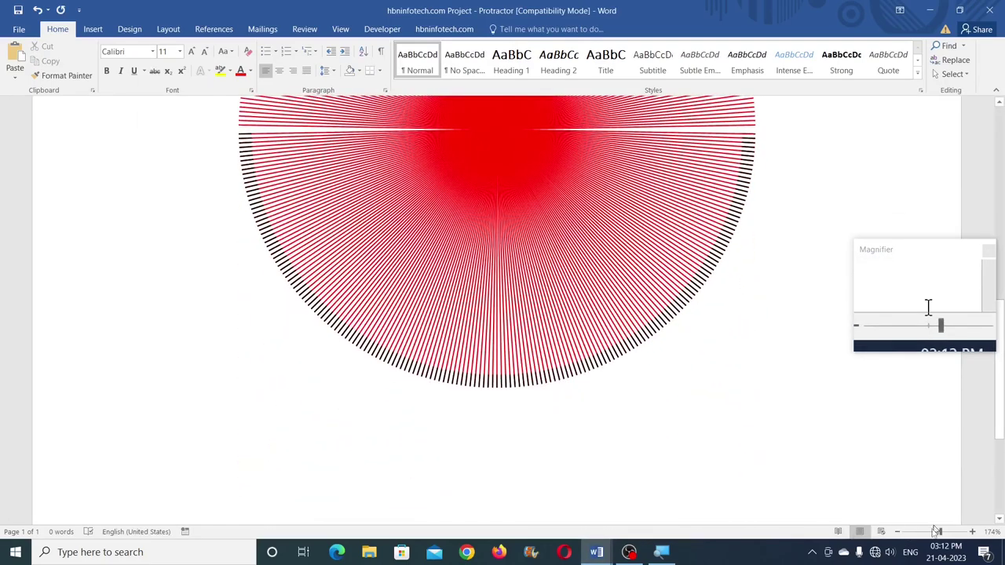
left_click(928, 532)
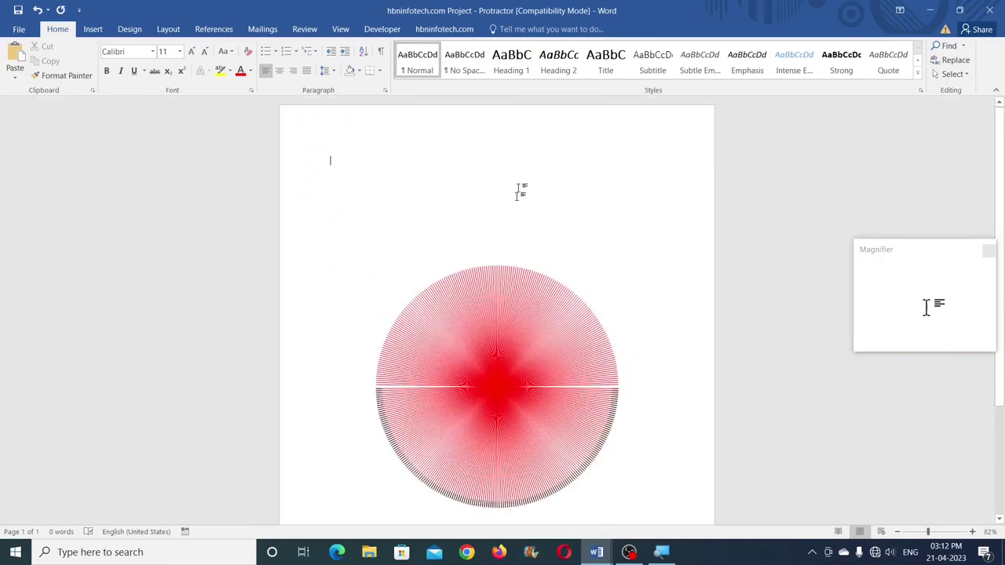
scroll(866, 146, "down", 1)
left_click(952, 74)
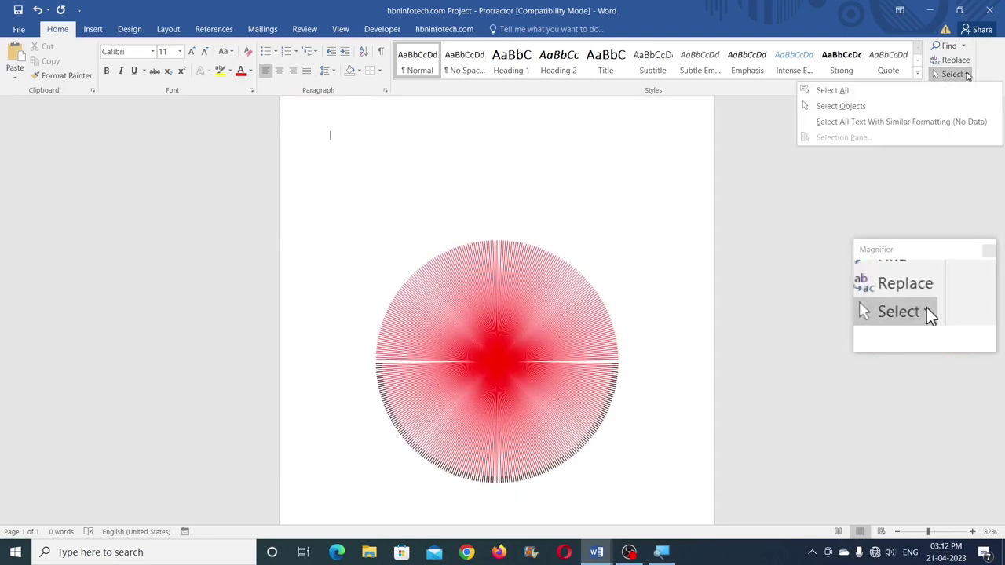
left_click(841, 106)
left_click_drag(339, 213, 670, 509)
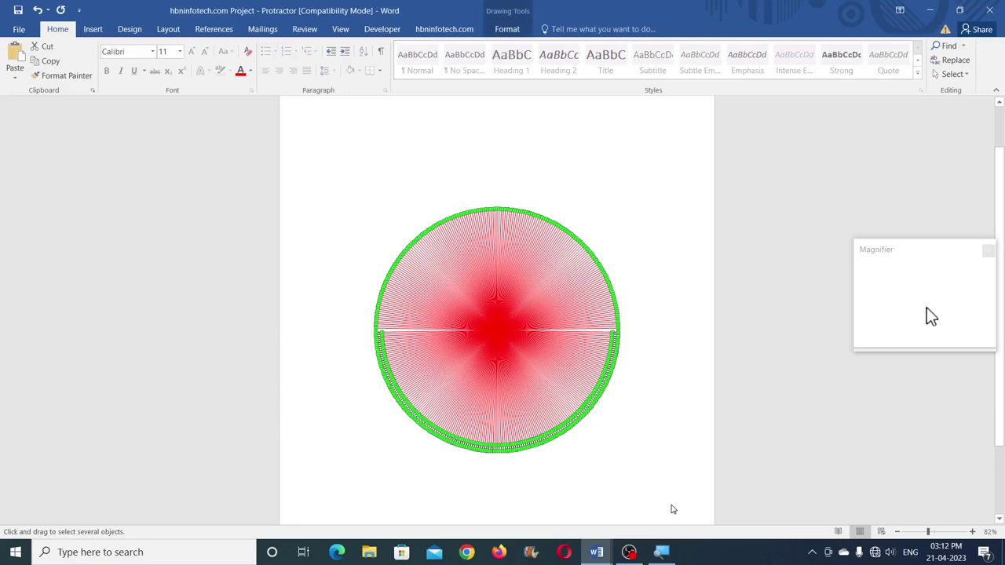
key("Delete")
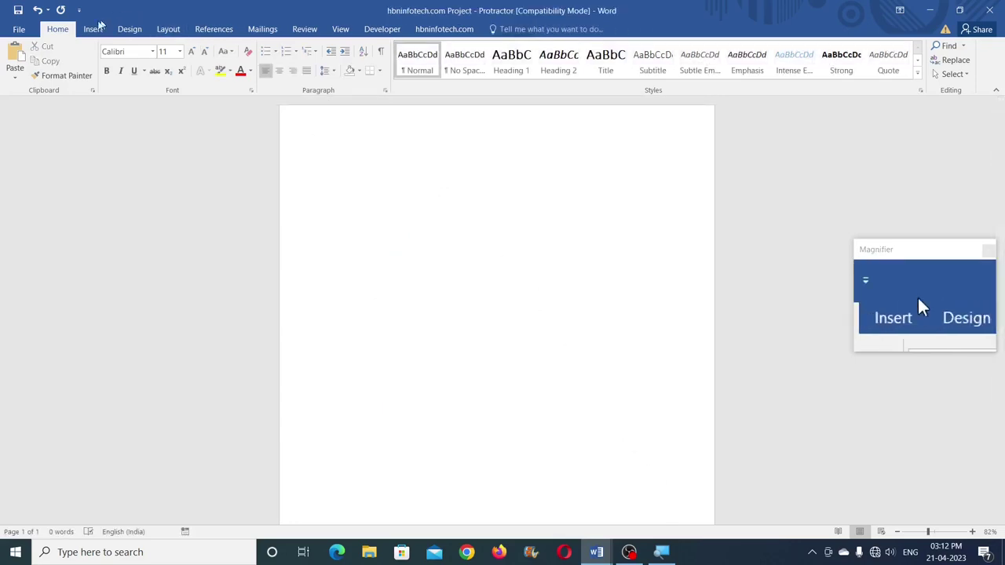
- Draw a horizontal line across the empty page, set its width to 12 cm and give it a green outline
left_click(96, 28)
left_click(188, 69)
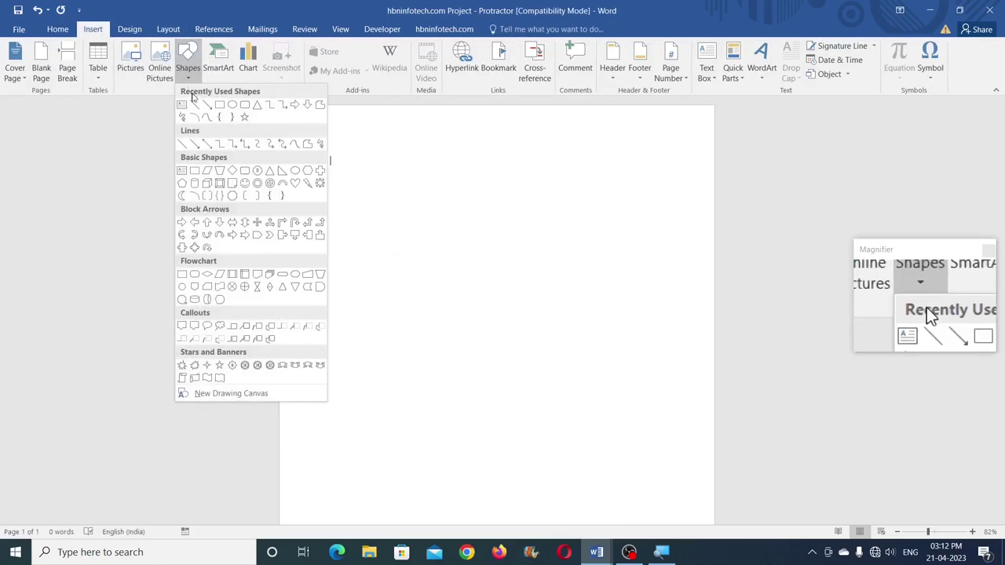
left_click(194, 104)
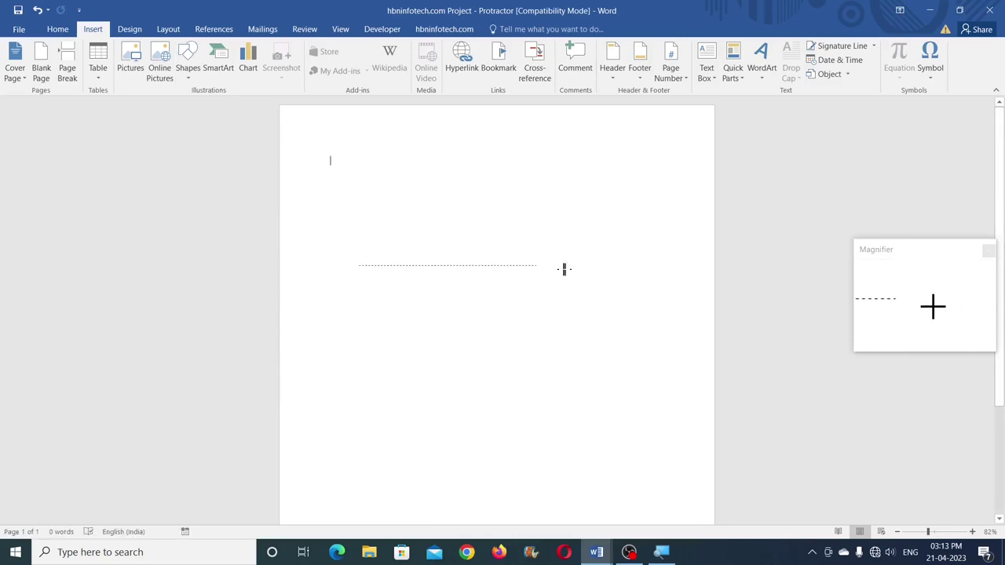
left_click_drag(573, 265, 576, 264)
left_click(951, 71)
type("12")
key("Return")
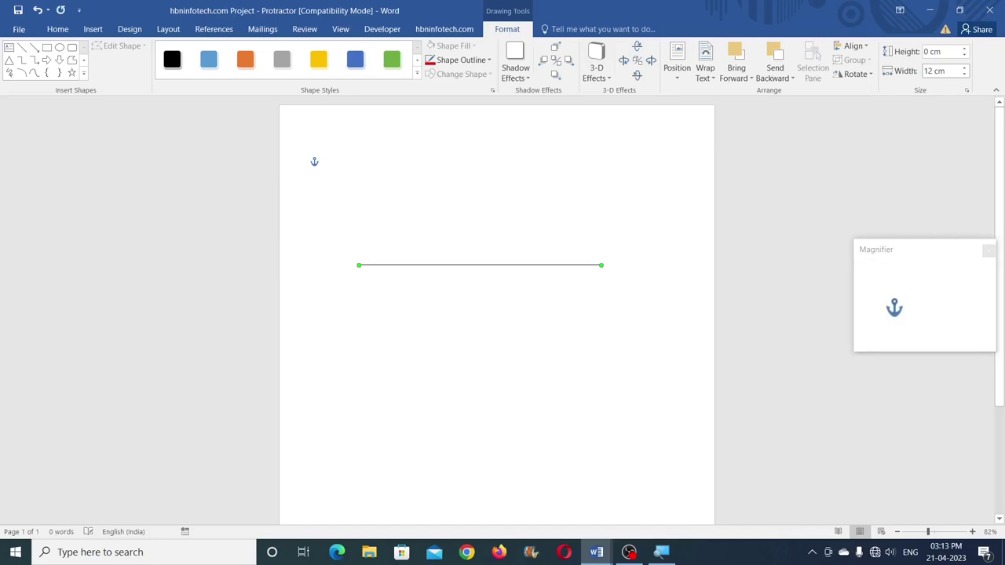
left_click(461, 60)
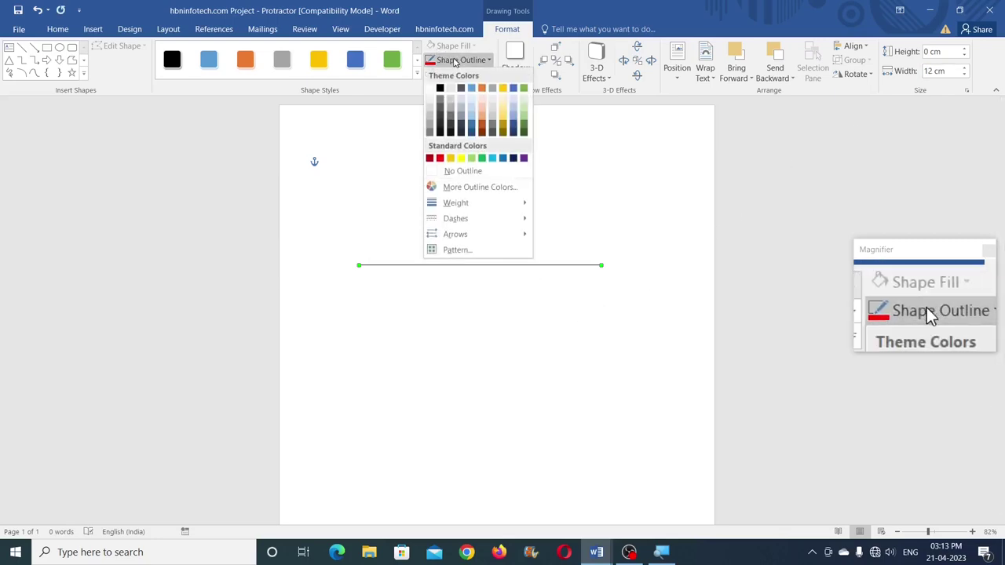
left_click(481, 159)
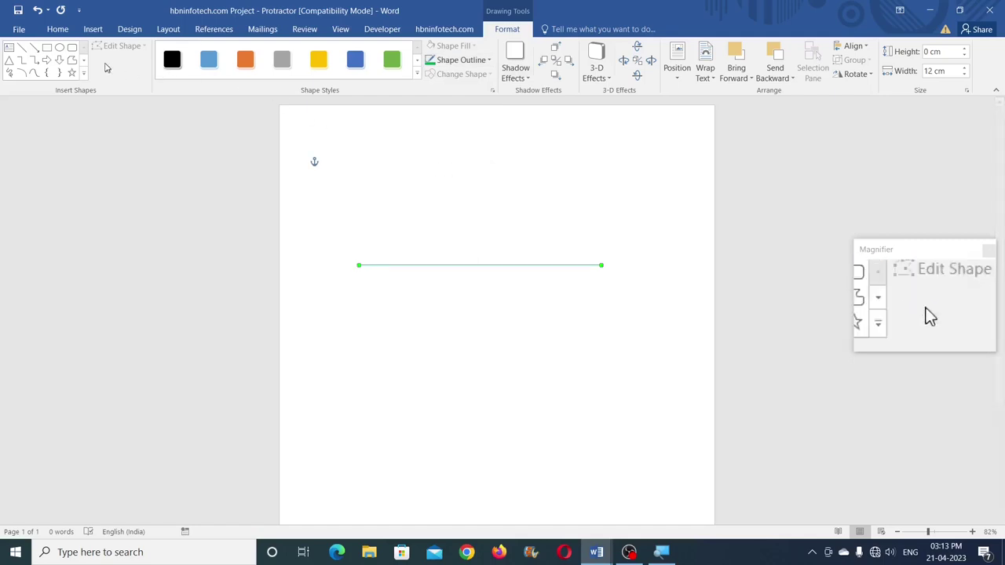
- Draw a short horizontal line above the green line, set its width to 0.5 cm and duplicate it
left_click(22, 47)
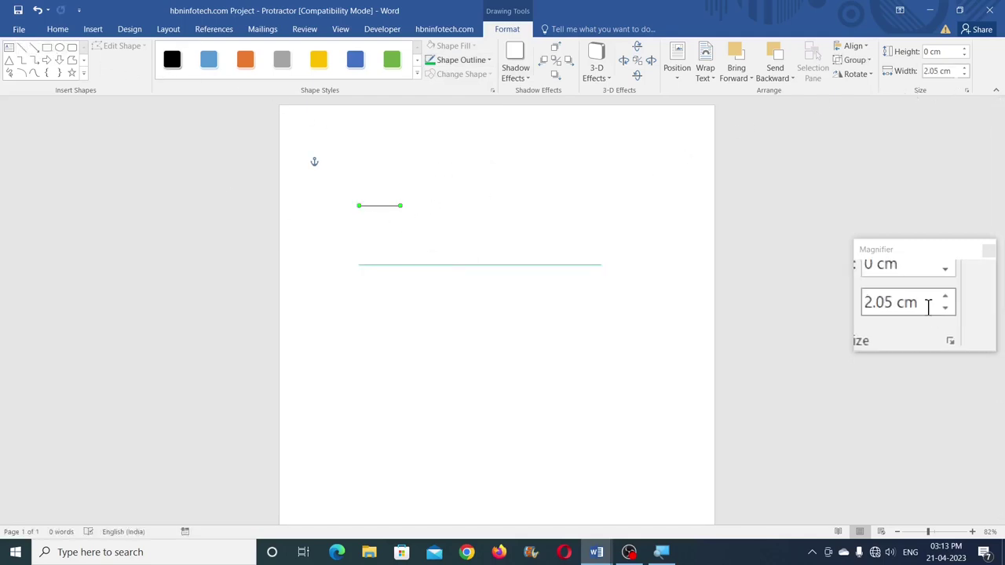
type("0.5")
key("Return")
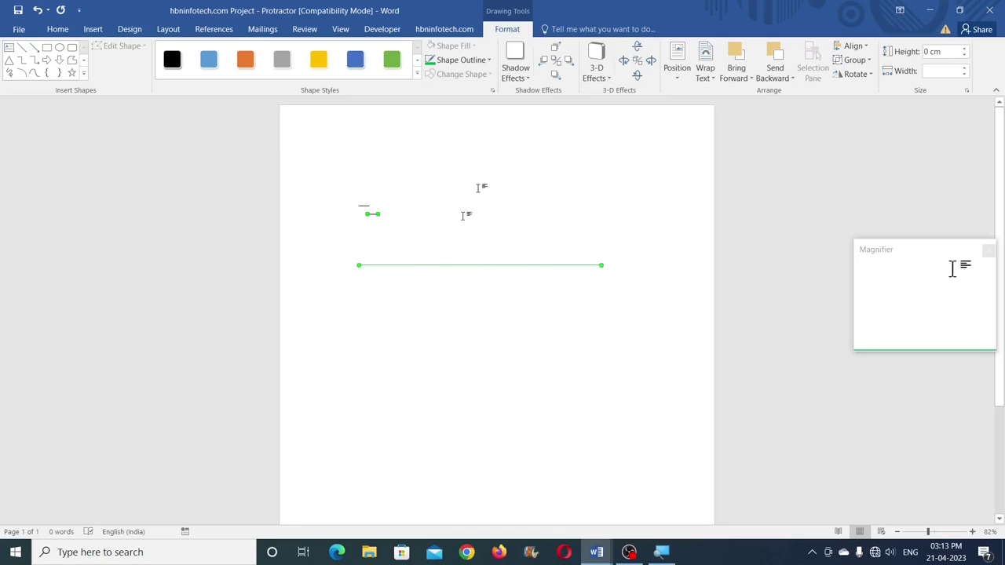
- Align the duplicated short line with the right end and bottom of the 12 cm green line
left_click(853, 48)
left_click(848, 95)
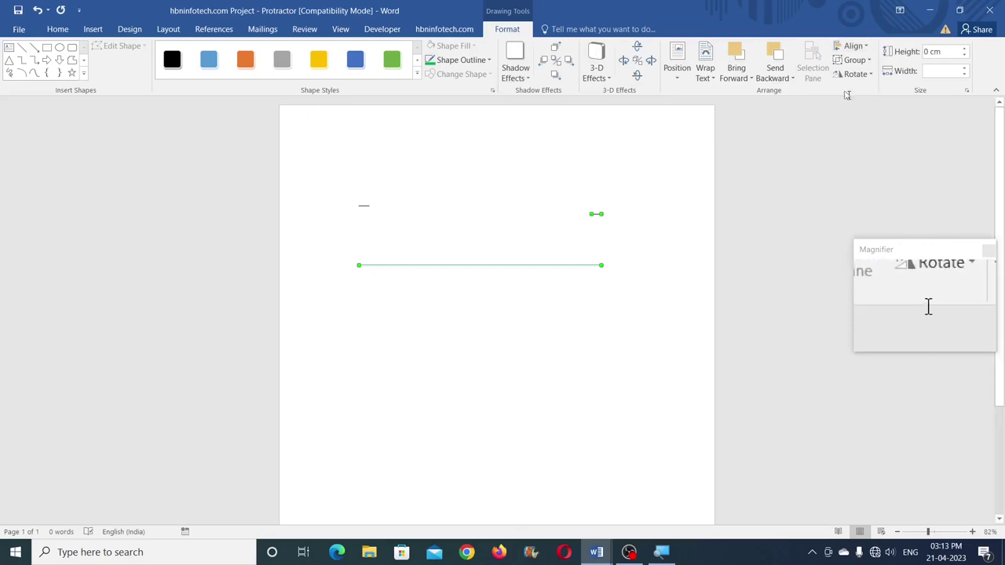
left_click(853, 46)
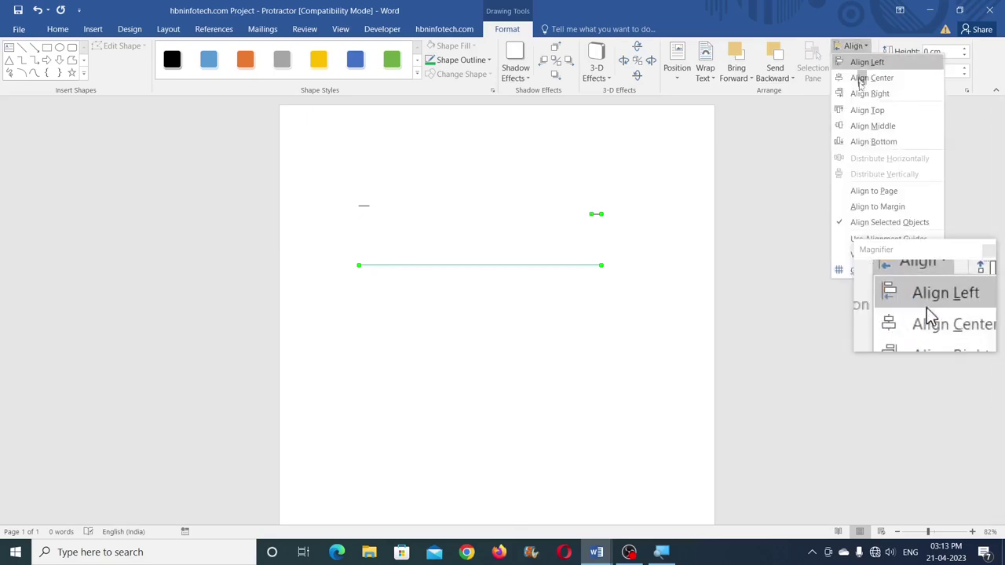
left_click(875, 143)
- Group the green line with the short black line at its right end and send the group to the back
left_click(867, 61)
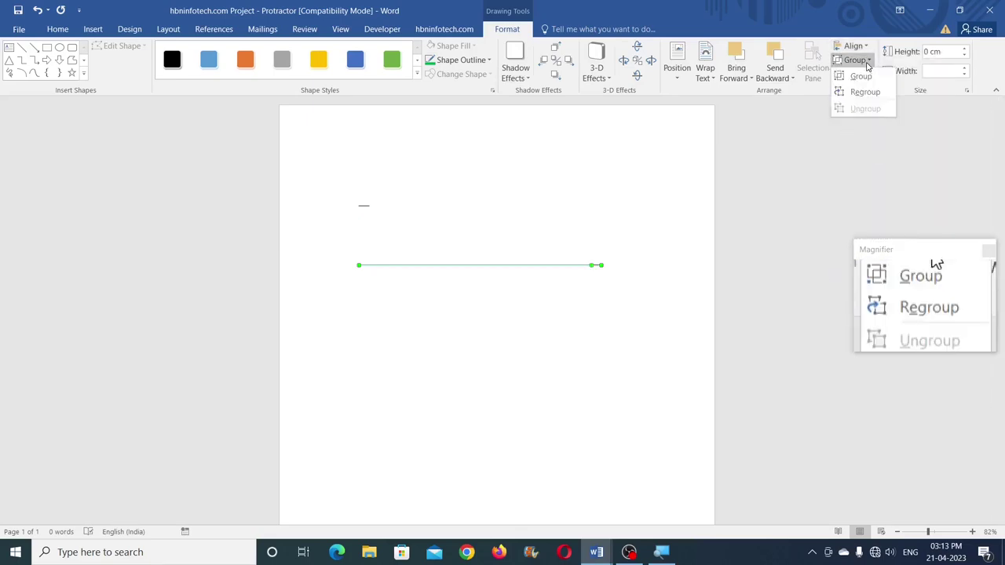
left_click(863, 78)
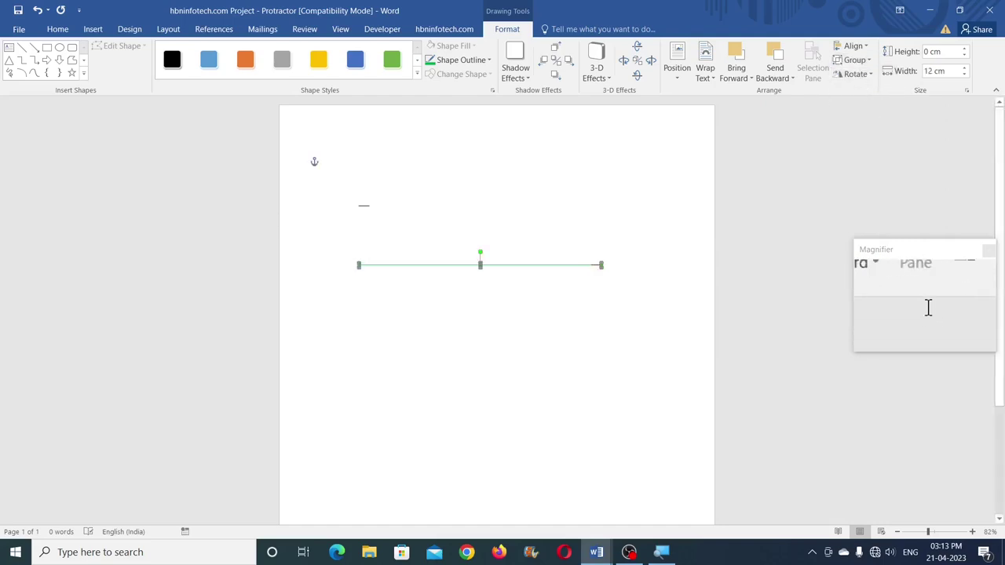
left_click(782, 80)
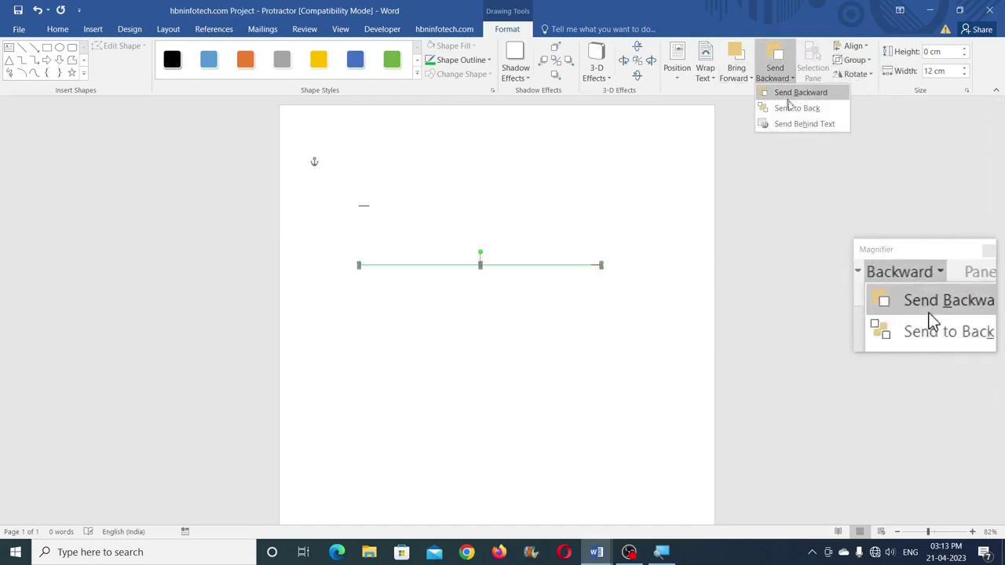
left_click(820, 110)
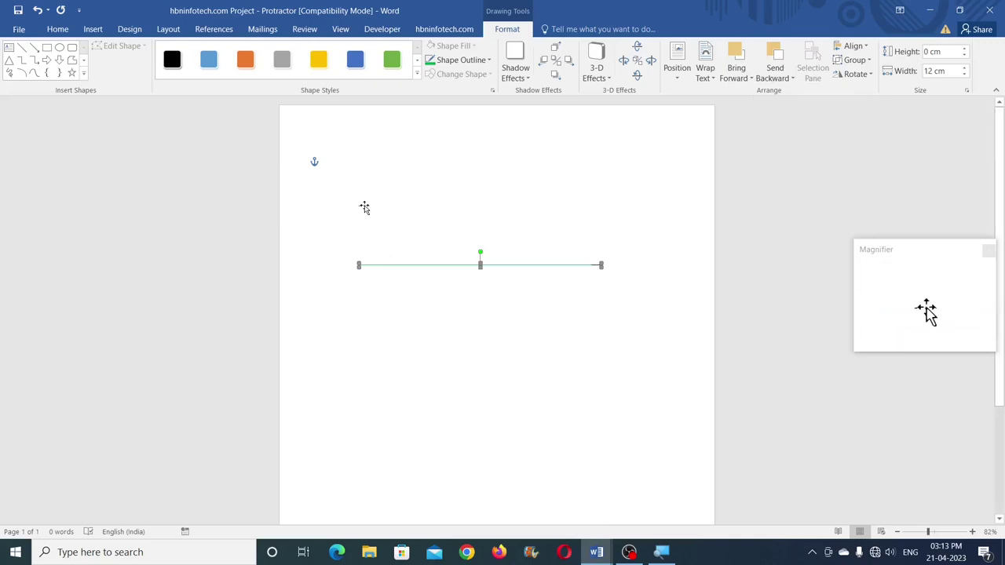
- Align the remaining short line with the left end and bottom of the green line group, and group them together
left_click(863, 49)
left_click(862, 49)
left_click(860, 50)
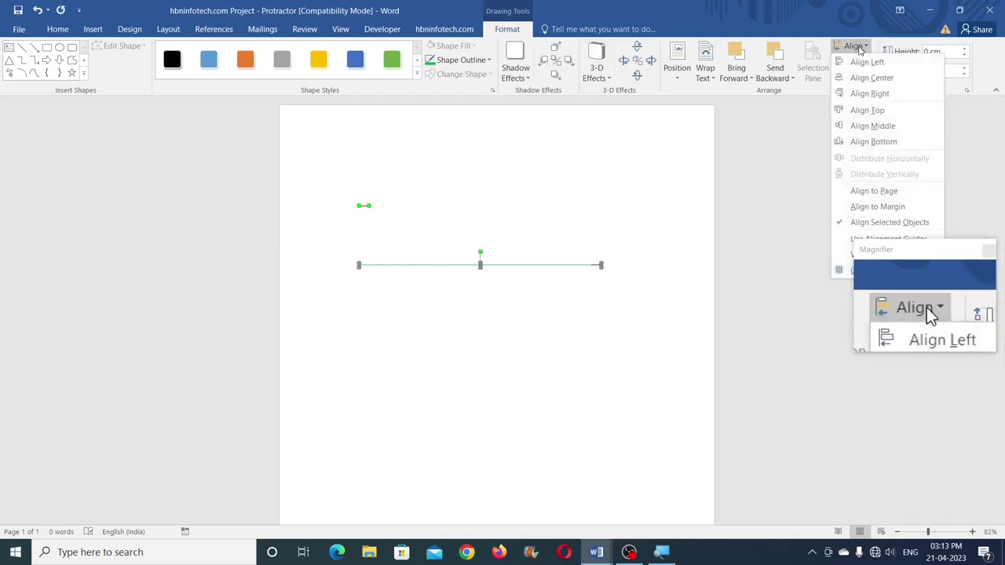
left_click(883, 142)
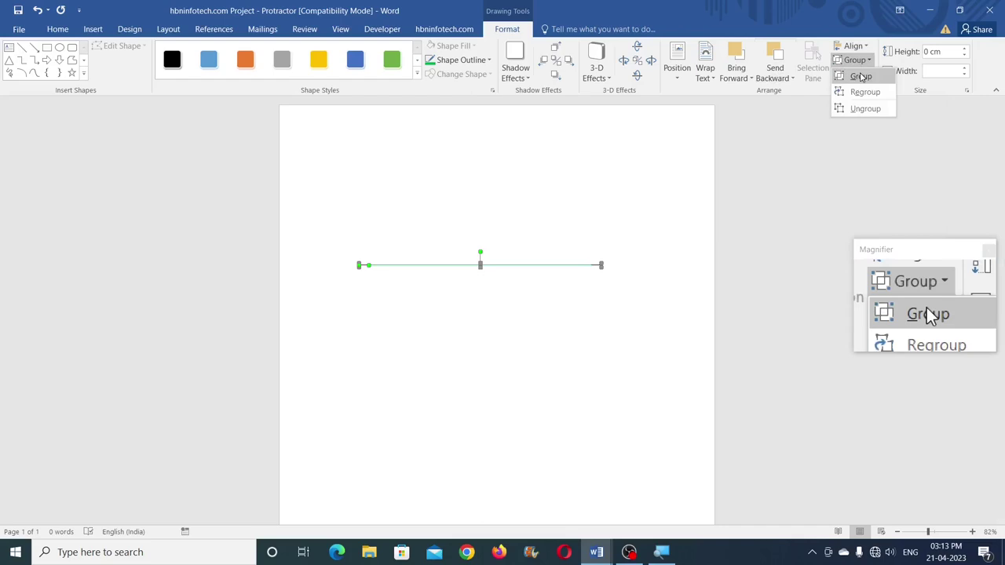
left_click(861, 76)
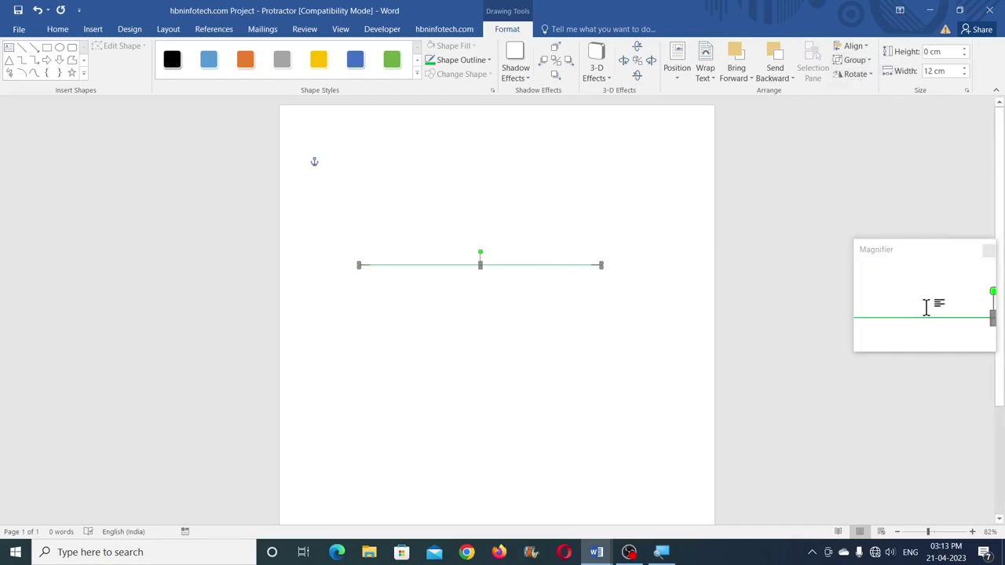
- Run the Protractor36 macro on the grouped green line with its black end marks
left_click(382, 29)
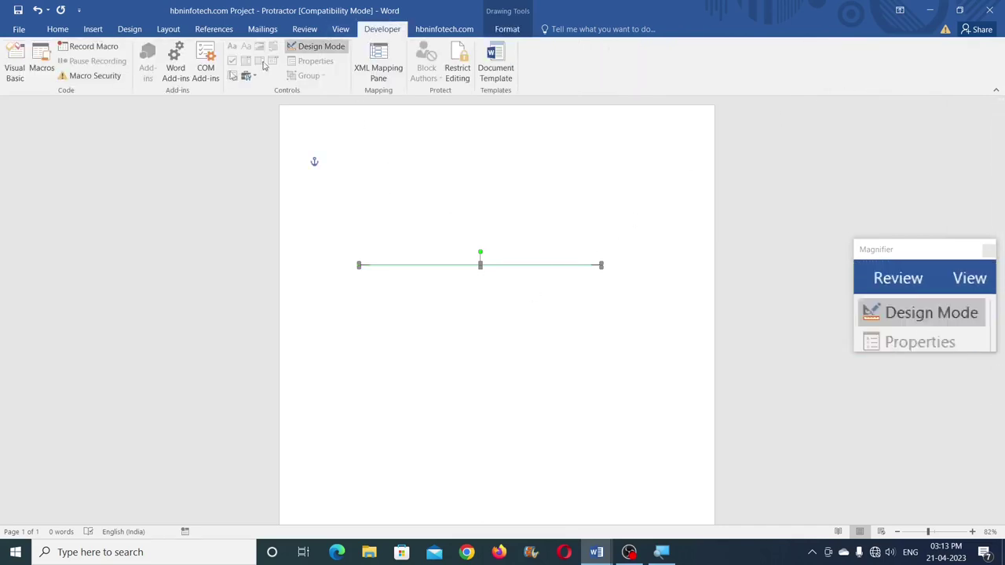
left_click(36, 68)
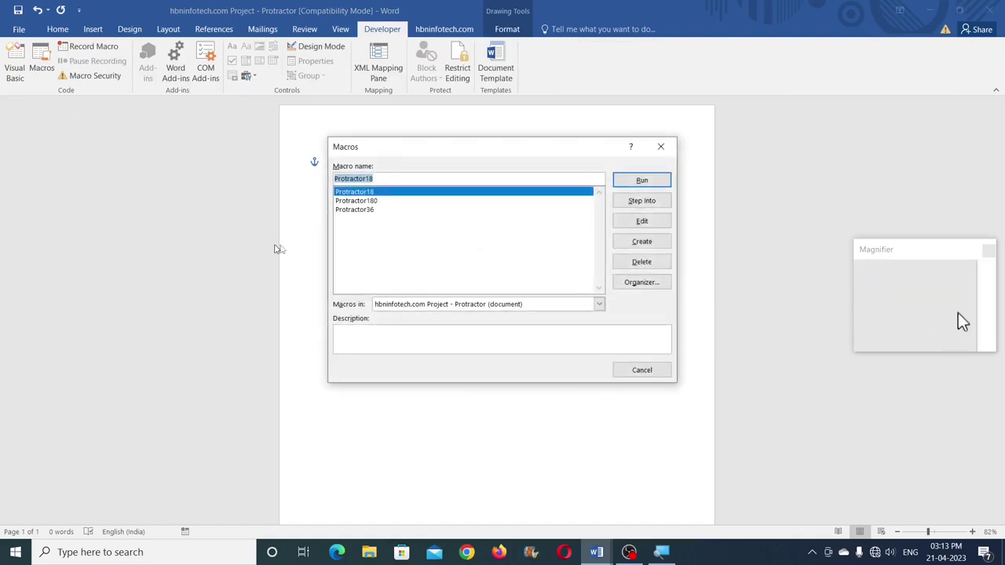
left_click(366, 211)
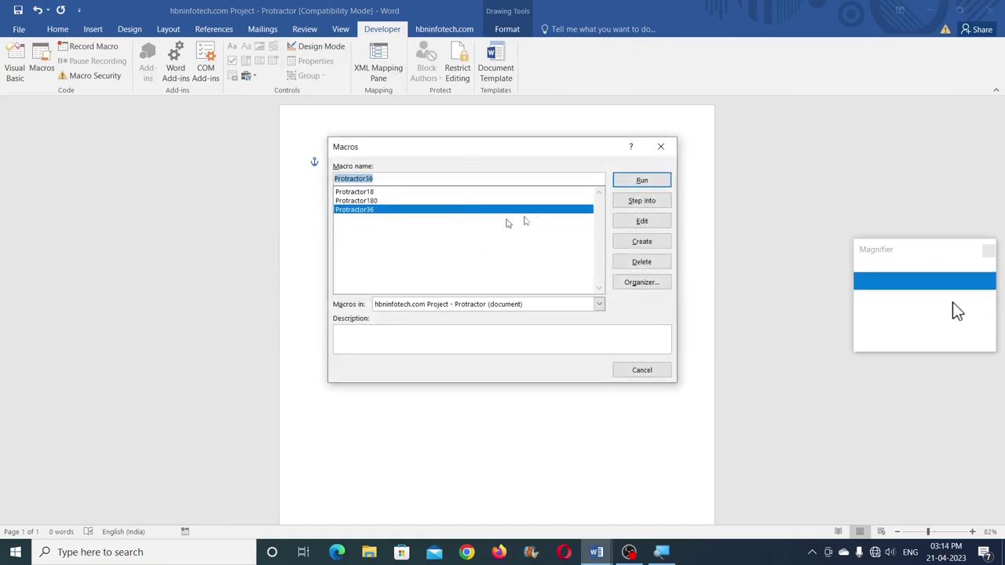
left_click(643, 180)
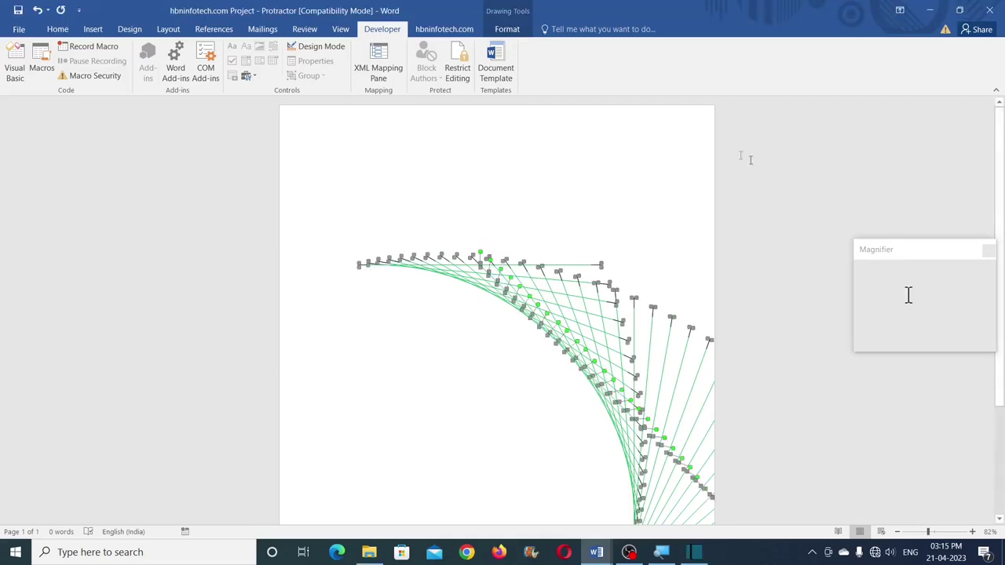
- Align all the rotated line groups by center and middle so they form one circle
left_click(514, 30)
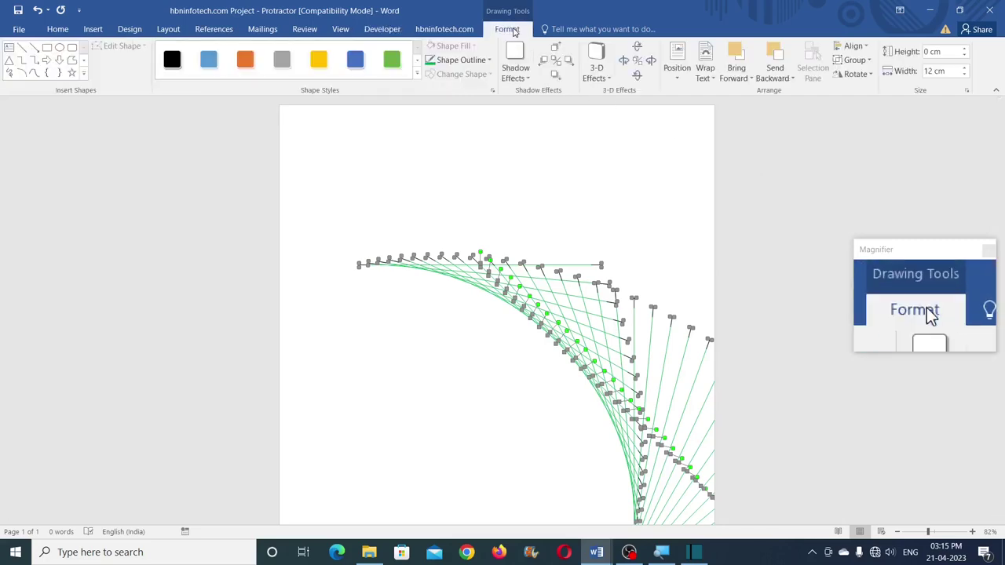
left_click(868, 49)
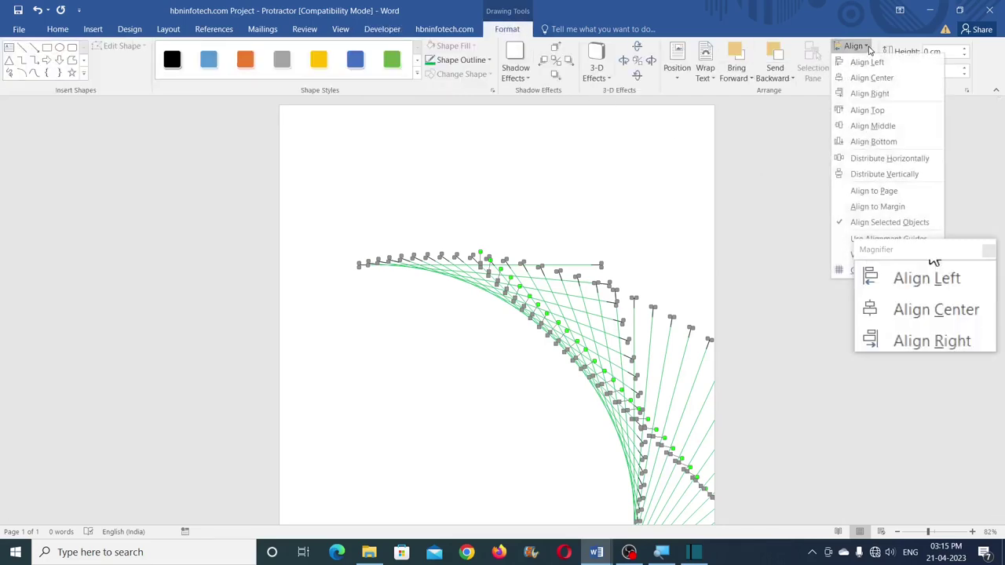
left_click(871, 78)
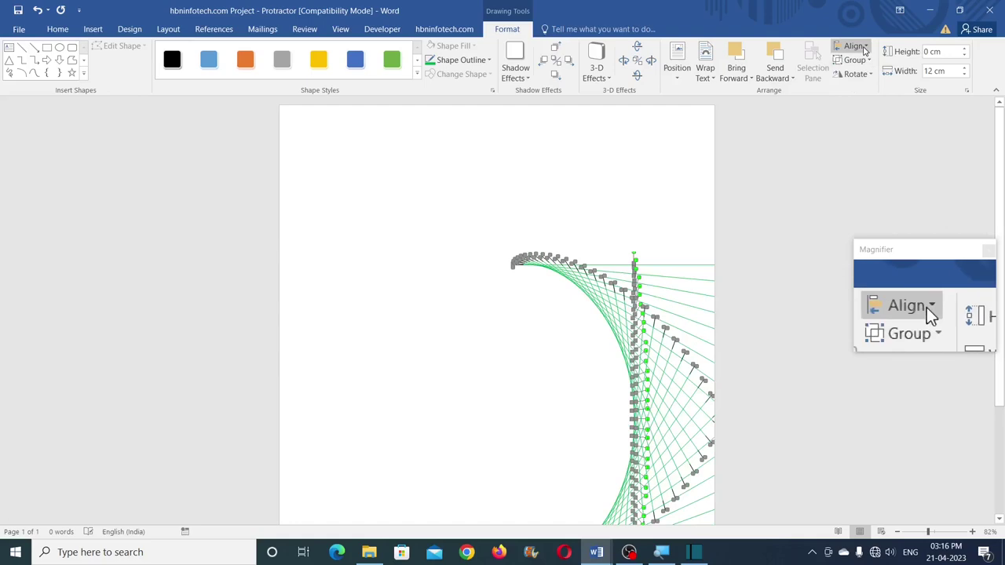
left_click(865, 49)
left_click(879, 124)
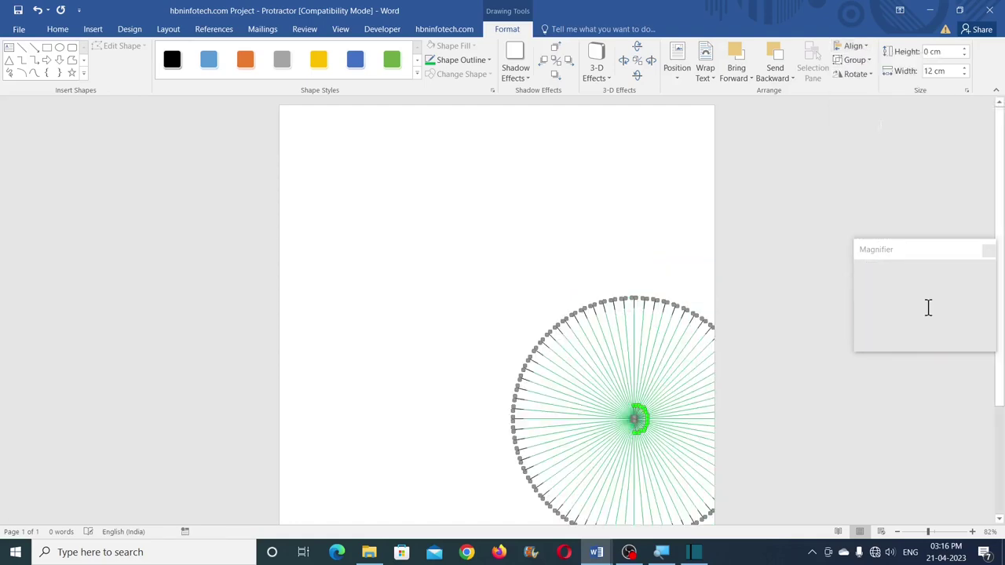
- Group all the rotated green lines into one circle and move it fully onto the page, near the horizontal center
left_click(868, 61)
left_click(869, 77)
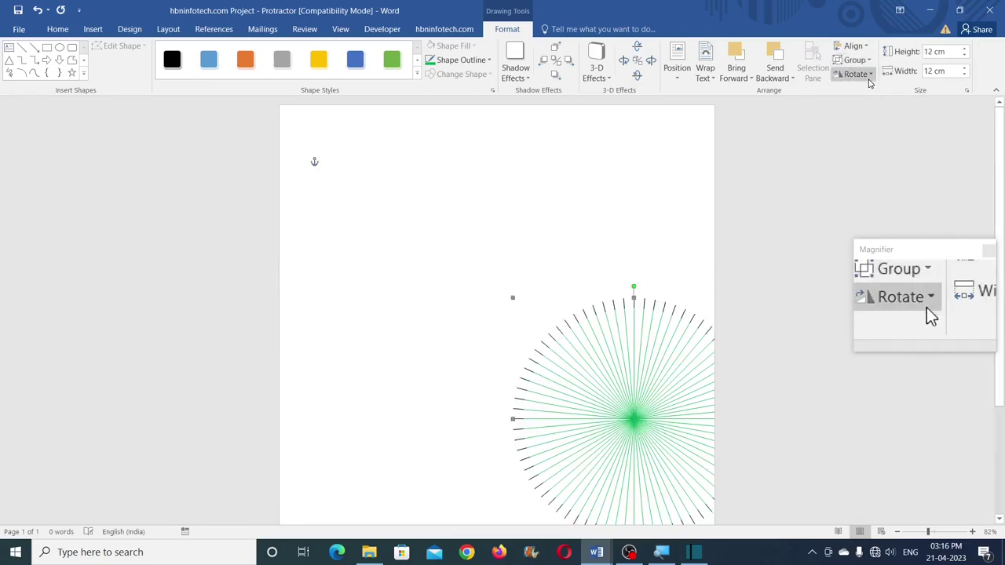
left_click_drag(632, 303, 491, 214)
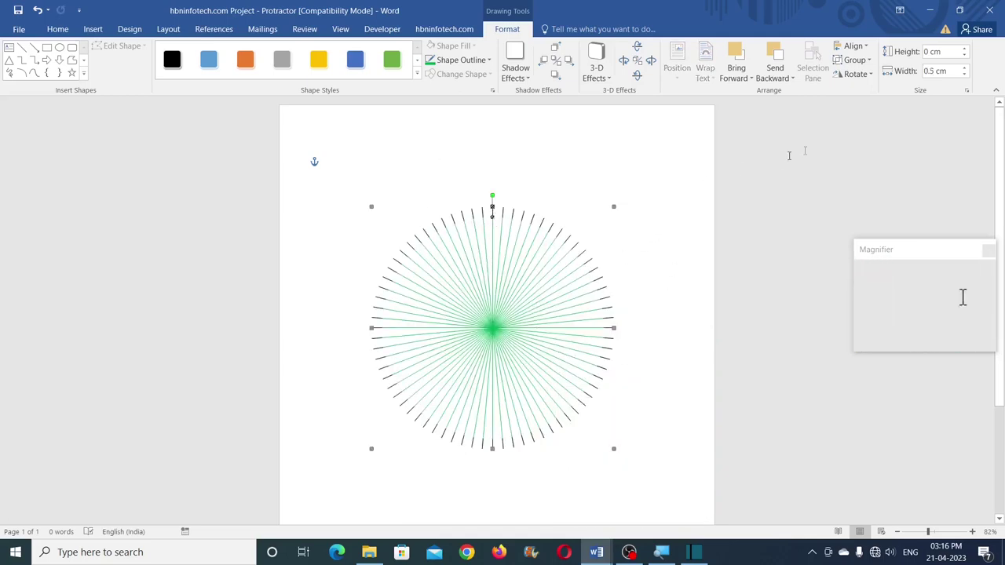
- Ungroup the circle of rotated lines repeatedly until every green line and black end mark is a separate object
left_click(854, 59)
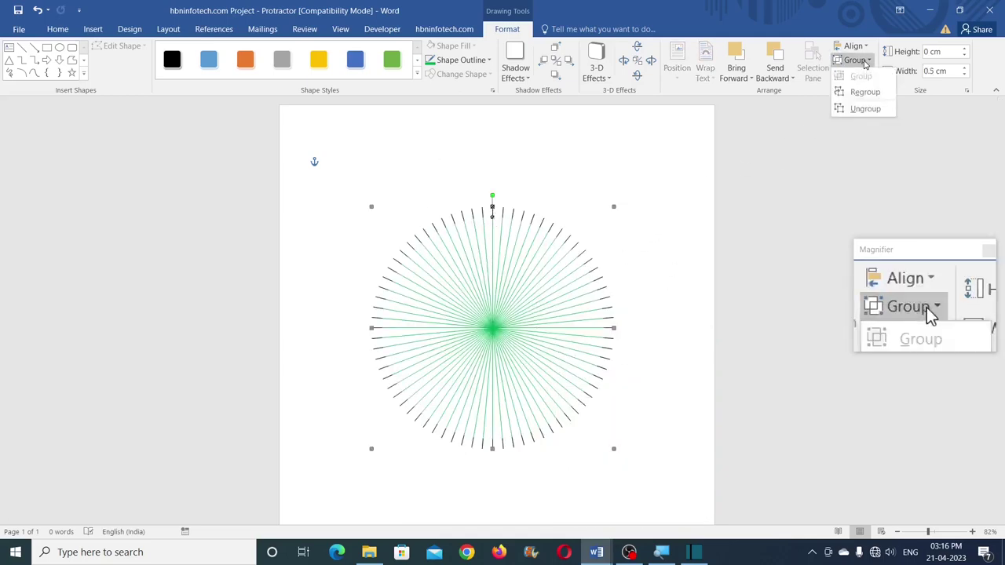
left_click(864, 109)
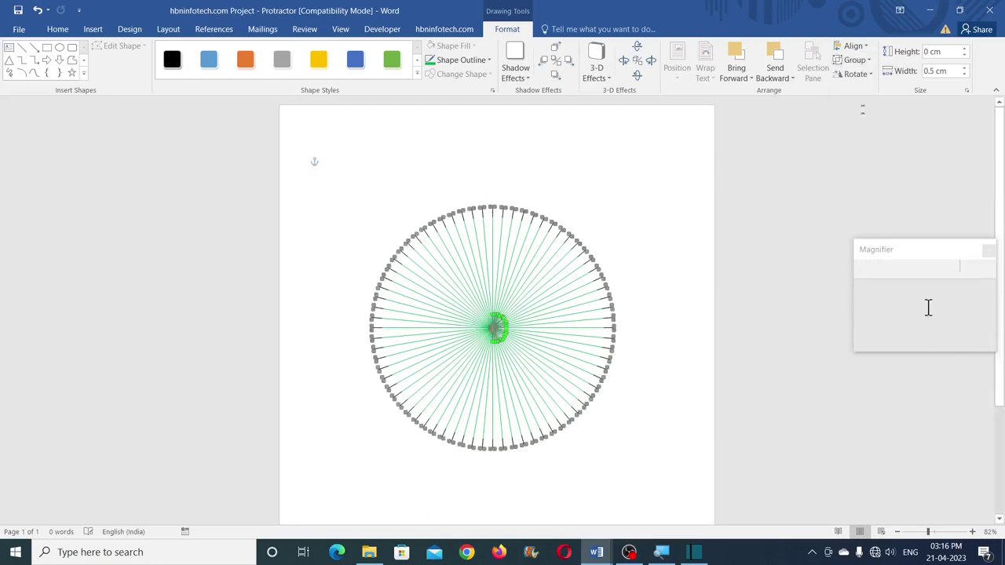
left_click(854, 60)
left_click(864, 109)
left_click(854, 60)
left_click(864, 109)
left_click(854, 60)
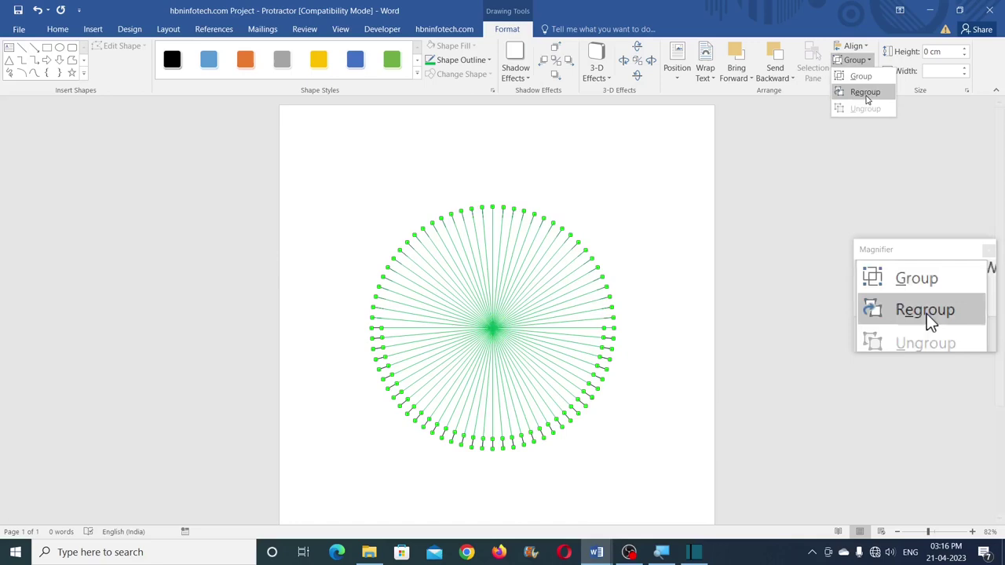
left_click(529, 175)
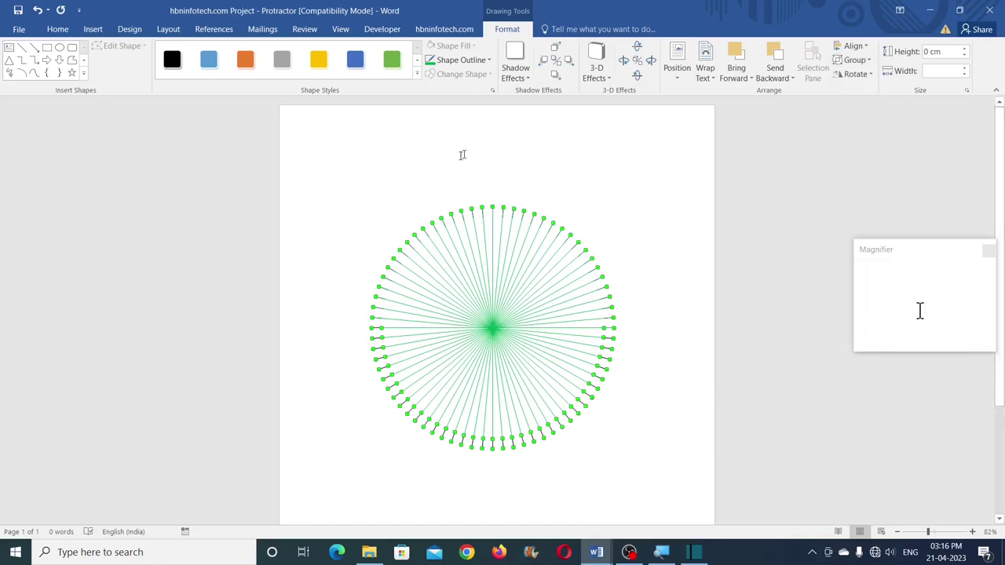
left_click(632, 145)
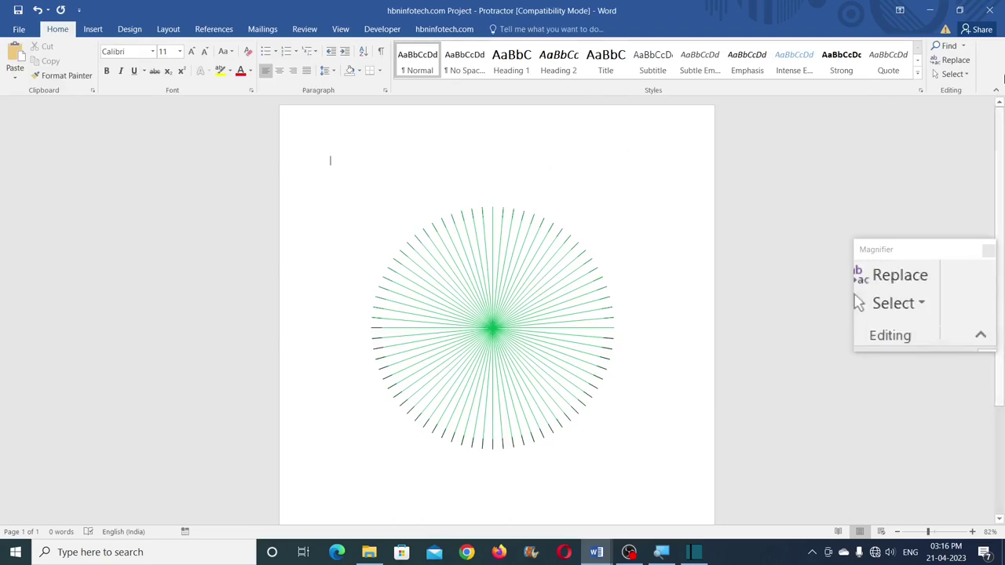
- Group the black end marks of the circle's upper half and move the group up, clear of the green lines
left_click(934, 72)
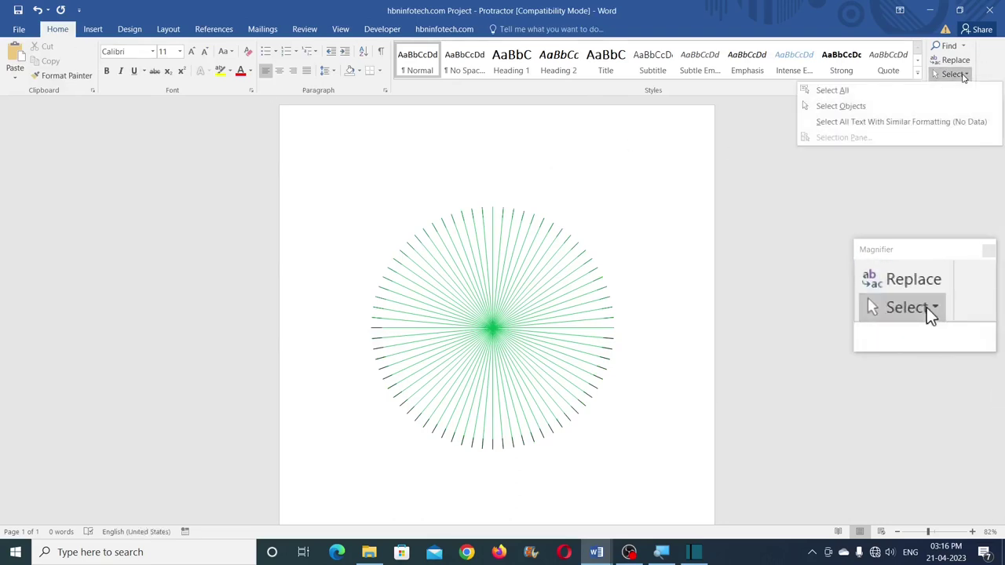
left_click(854, 107)
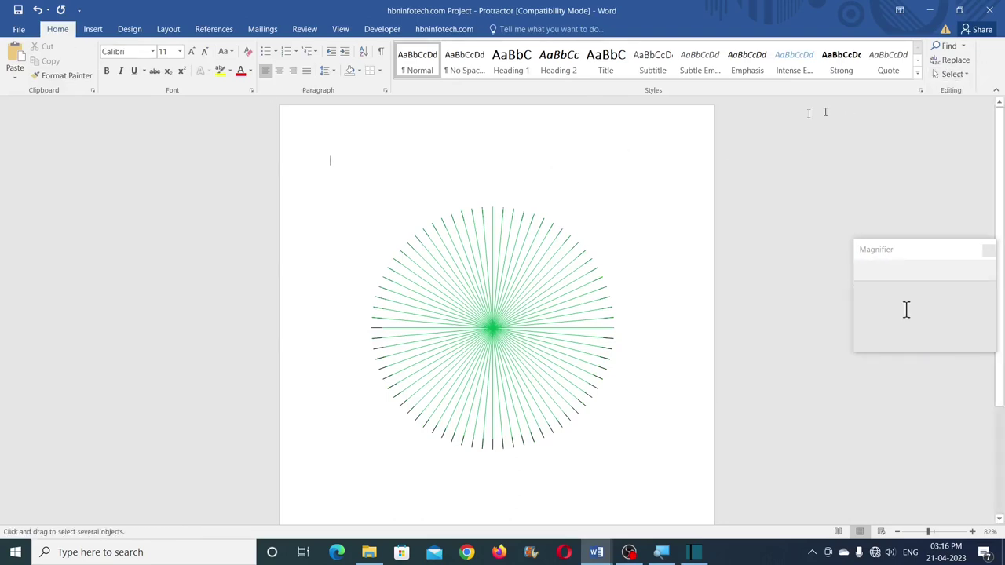
mouse_move(340, 185)
left_mouse_down()
mouse_move(570, 318)
mouse_move(650, 336)
left_mouse_up()
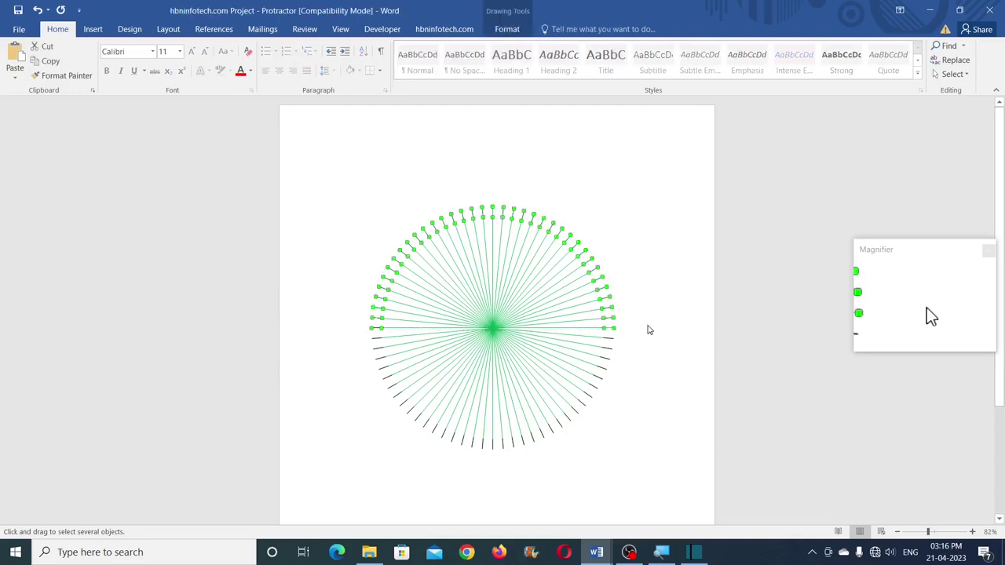
left_click(508, 29)
left_click(856, 59)
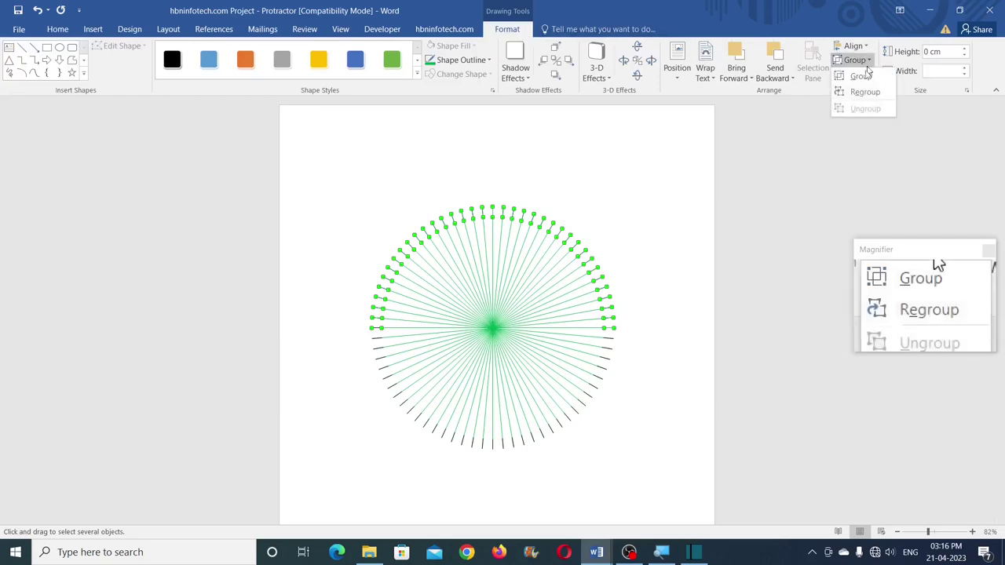
left_click(861, 74)
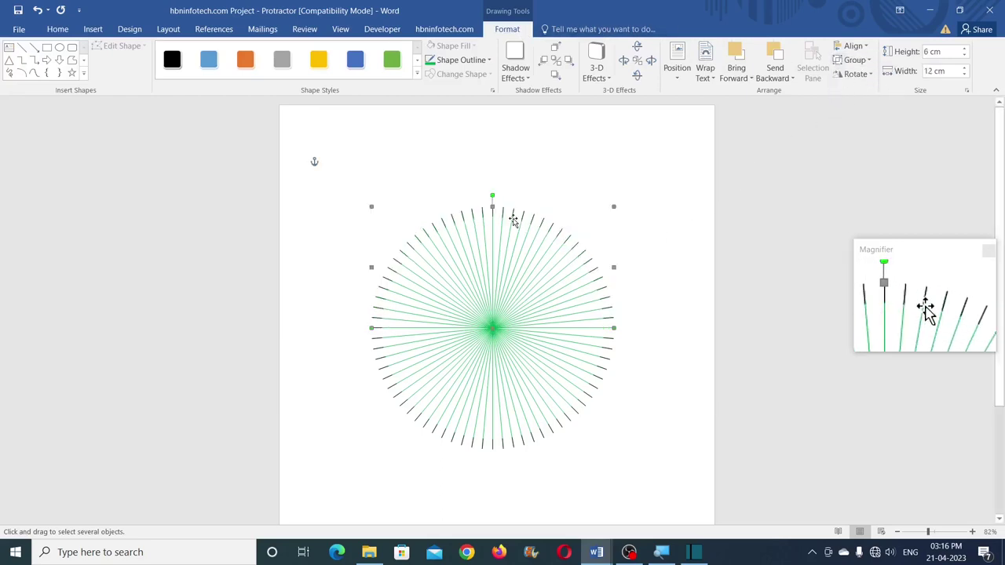
left_click_drag(516, 209, 528, 139)
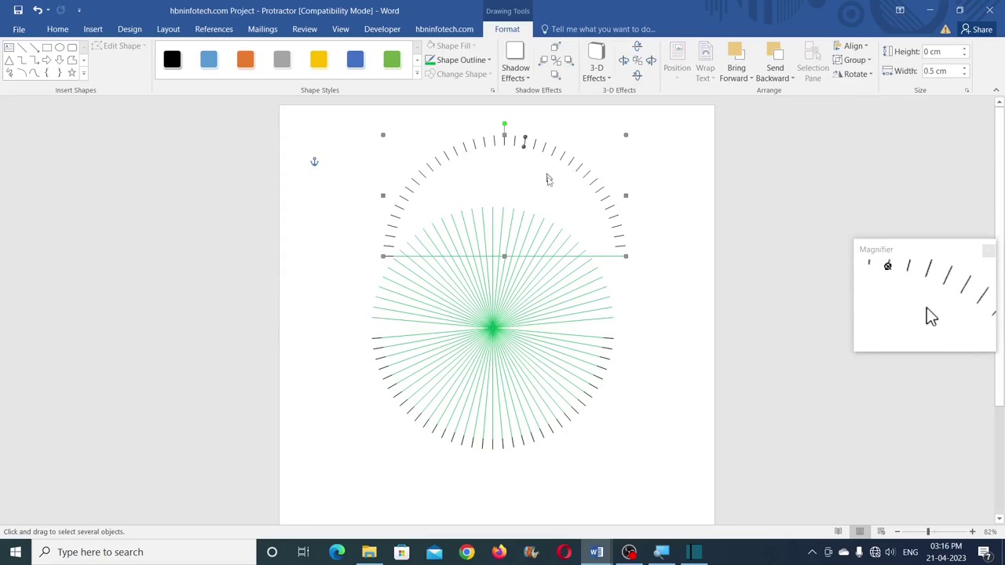
- Delete the remaining radial green lines and the lower-half marks below the extracted semicircle
left_click(471, 257)
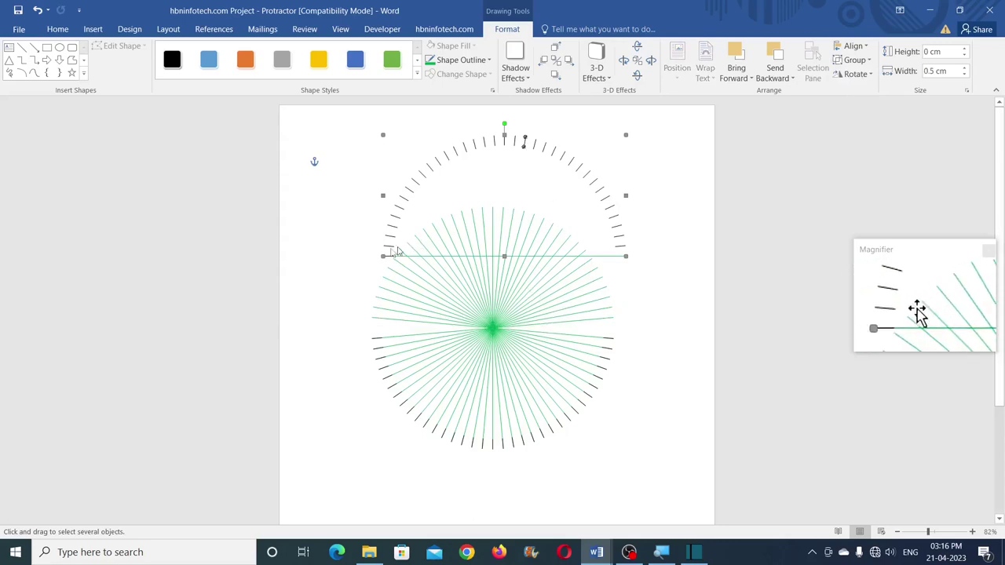
left_click_drag(332, 209, 643, 494)
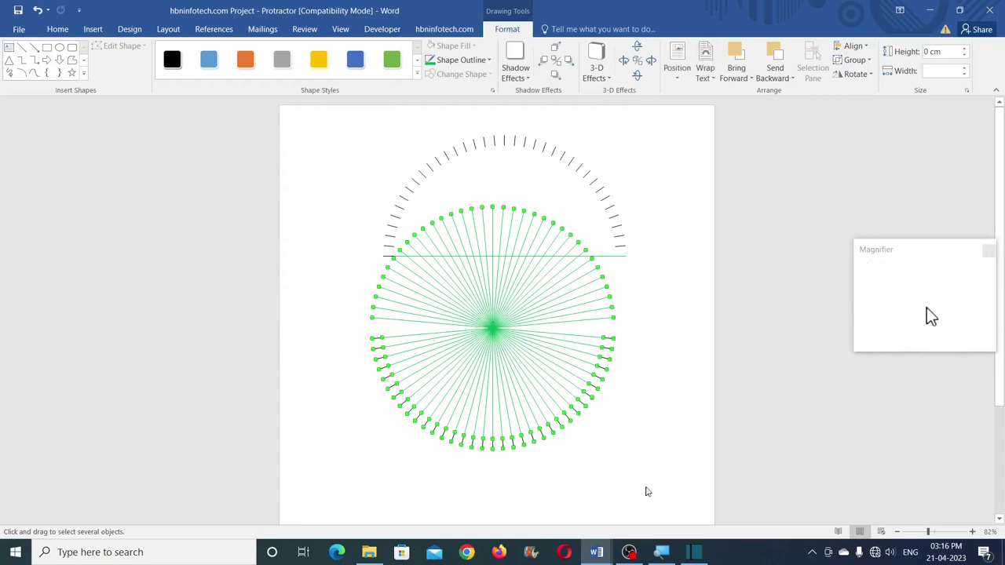
key("Delete")
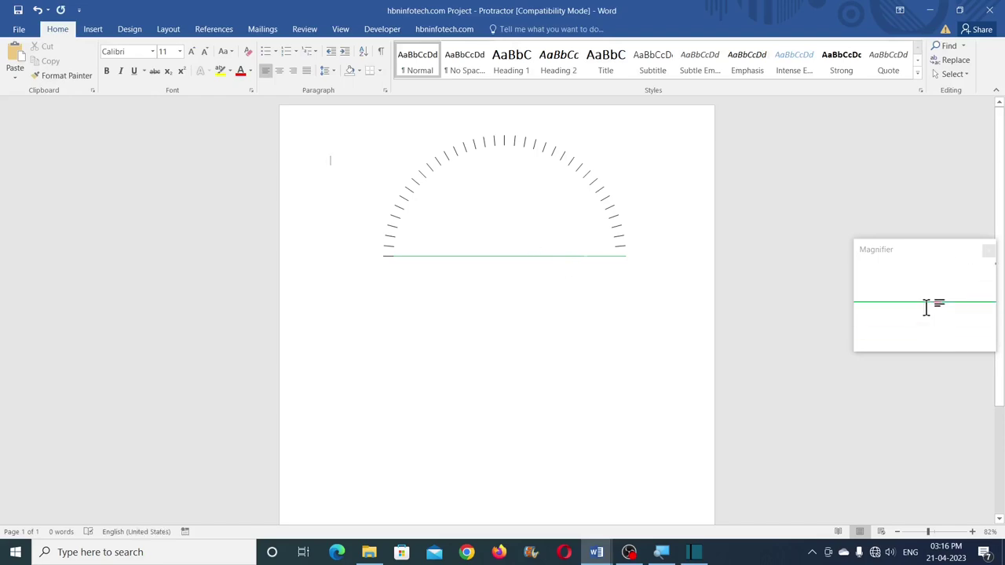
- Ungroup the semicircle and delete the horizontal green line across its base, keeping only the black marks
left_click(581, 259)
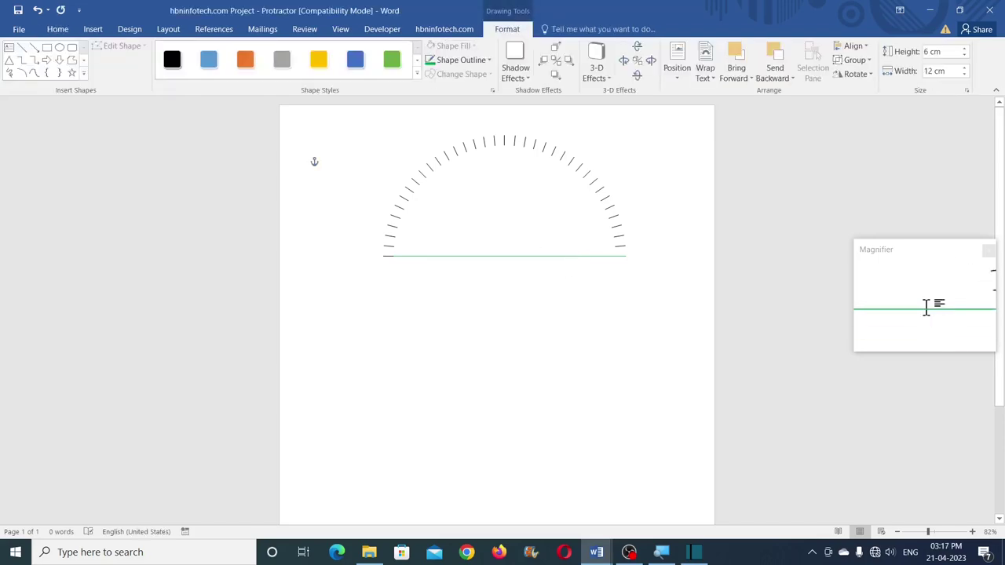
left_click(855, 59)
left_click(864, 109)
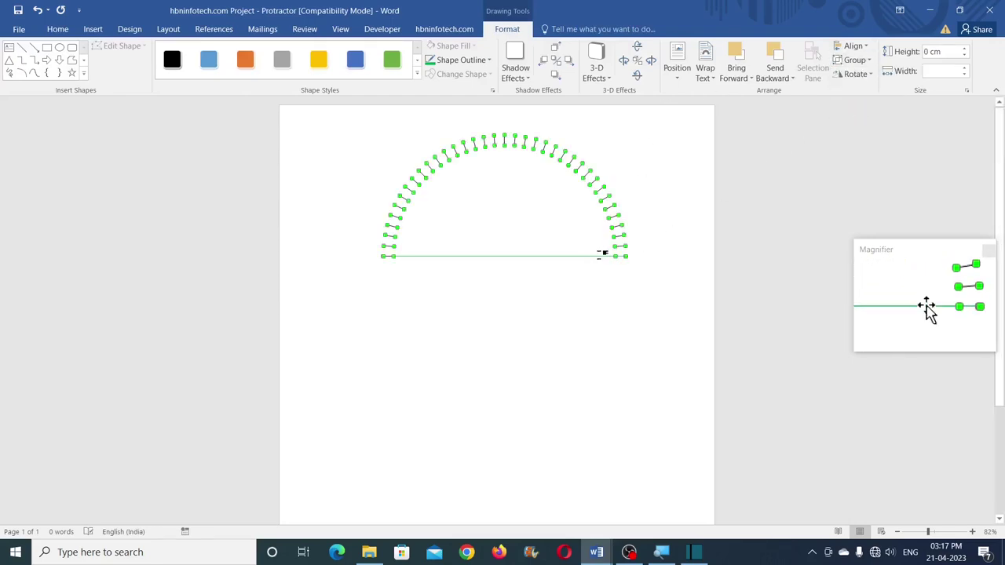
left_click(855, 60)
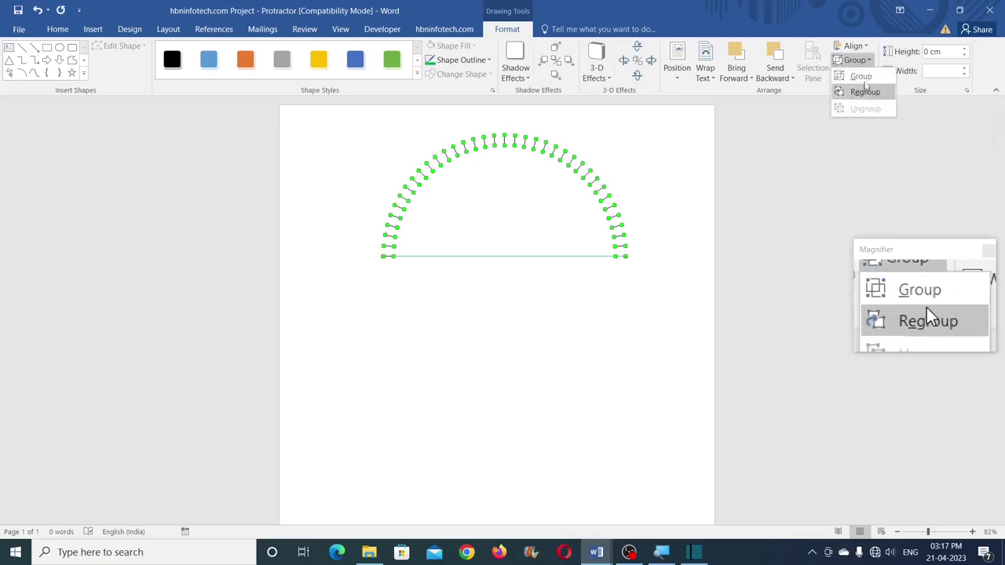
left_click(856, 31)
left_click(599, 277)
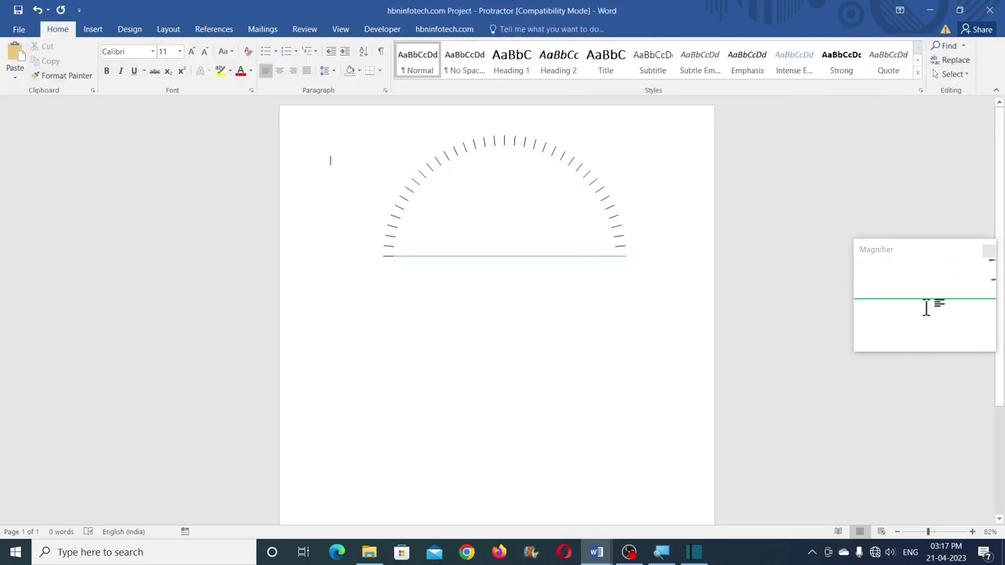
left_click(584, 258)
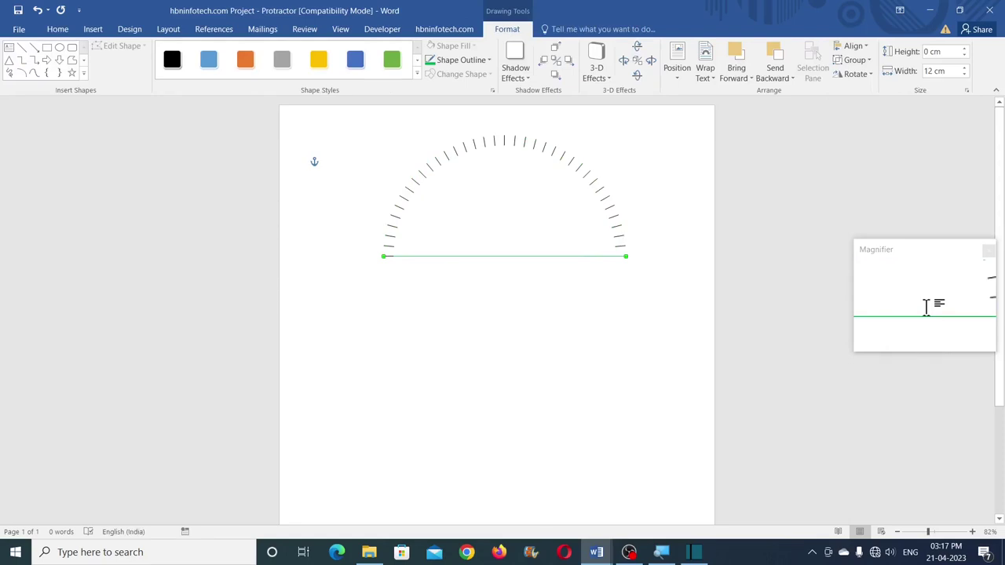
left_click(605, 263)
left_click(585, 258)
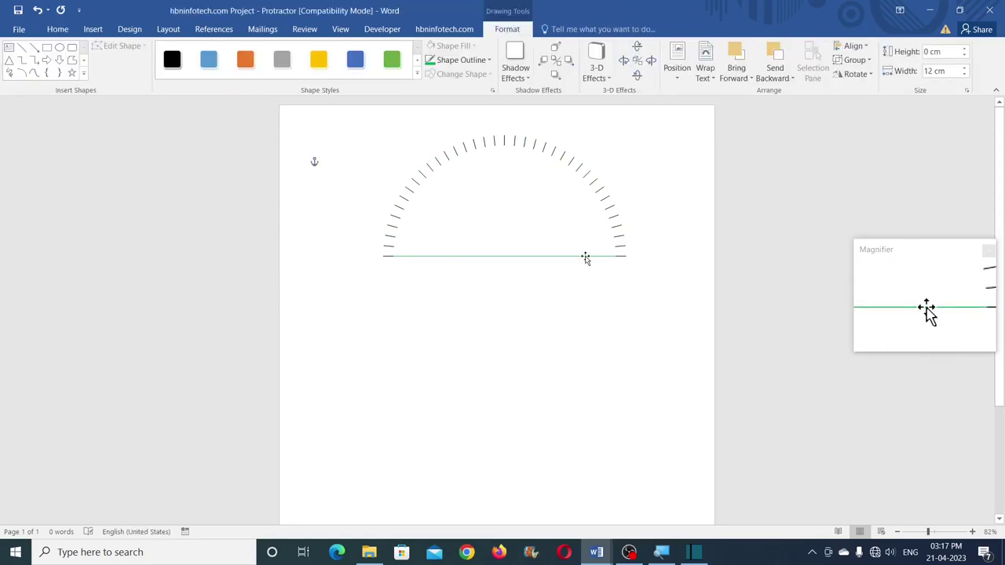
key("Delete")
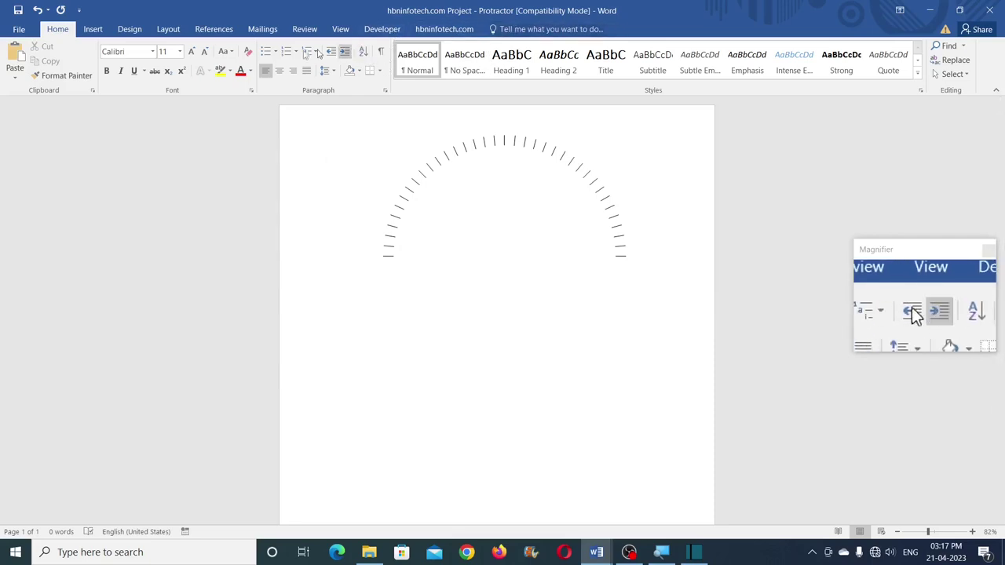
- Select all the black 5-degree marks and group them into one semicircle
left_click(954, 74)
left_click(844, 109)
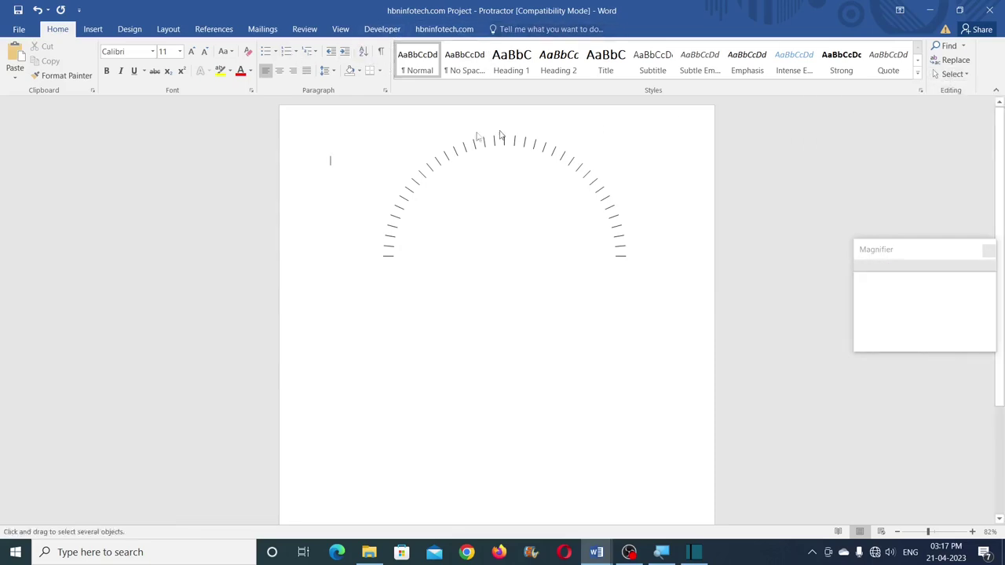
mouse_move(352, 124)
left_mouse_down()
mouse_move(584, 256)
mouse_move(671, 320)
left_mouse_up()
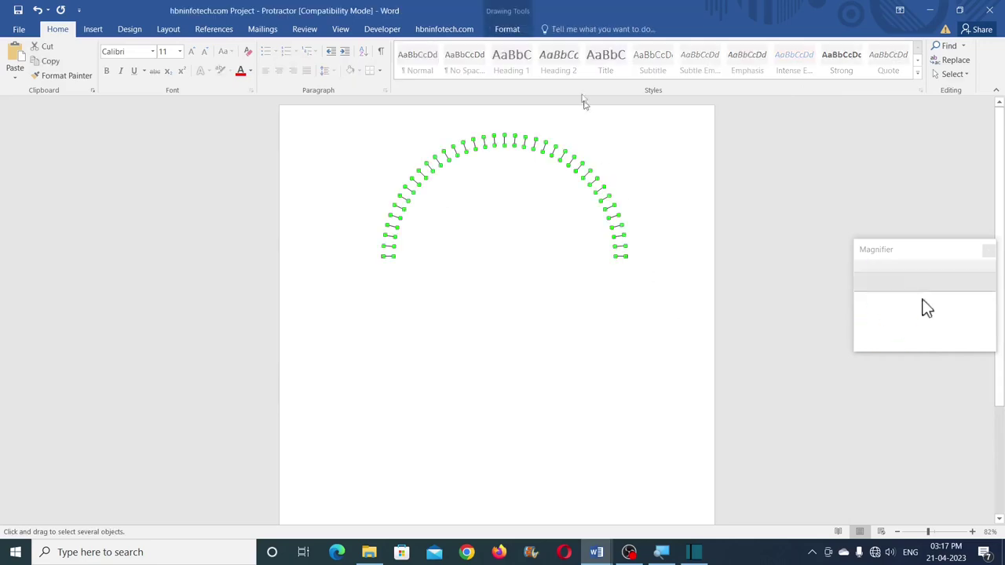
left_click(507, 29)
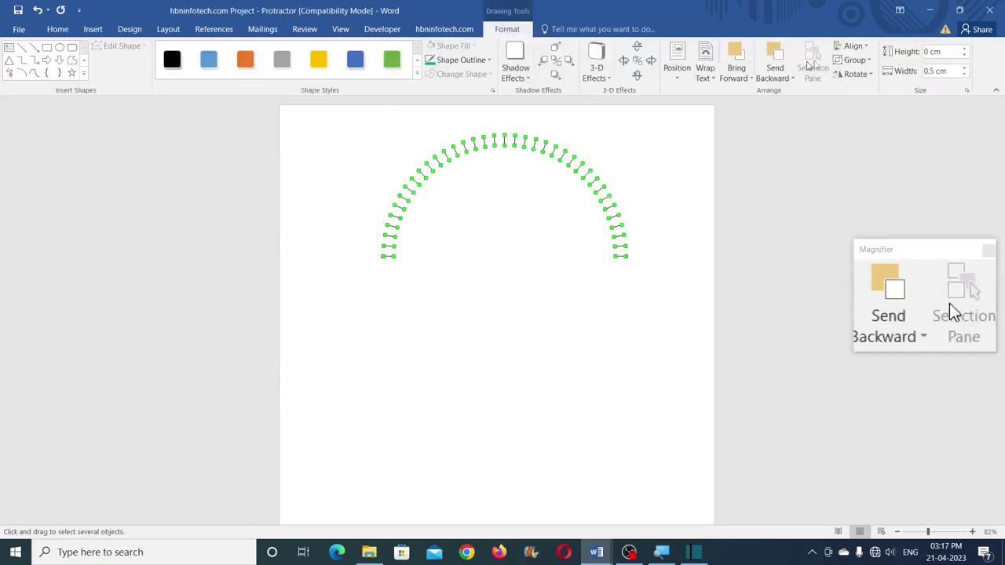
left_click(855, 60)
left_click(860, 76)
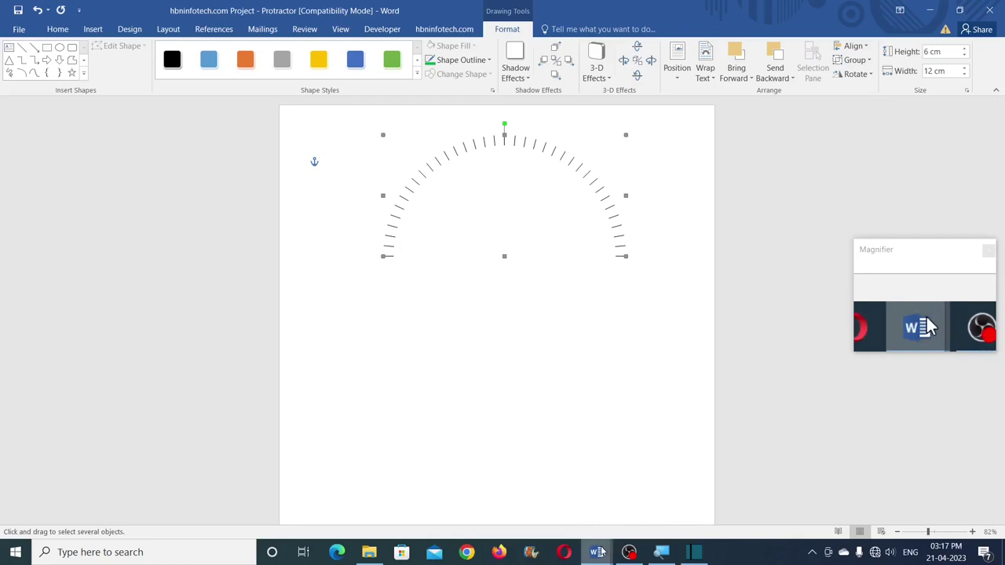
- Switch to Document1 and draw a circle about 9.32 cm in diameter below the 1-degree semicircle
mouse_move(600, 553)
left_click(738, 491)
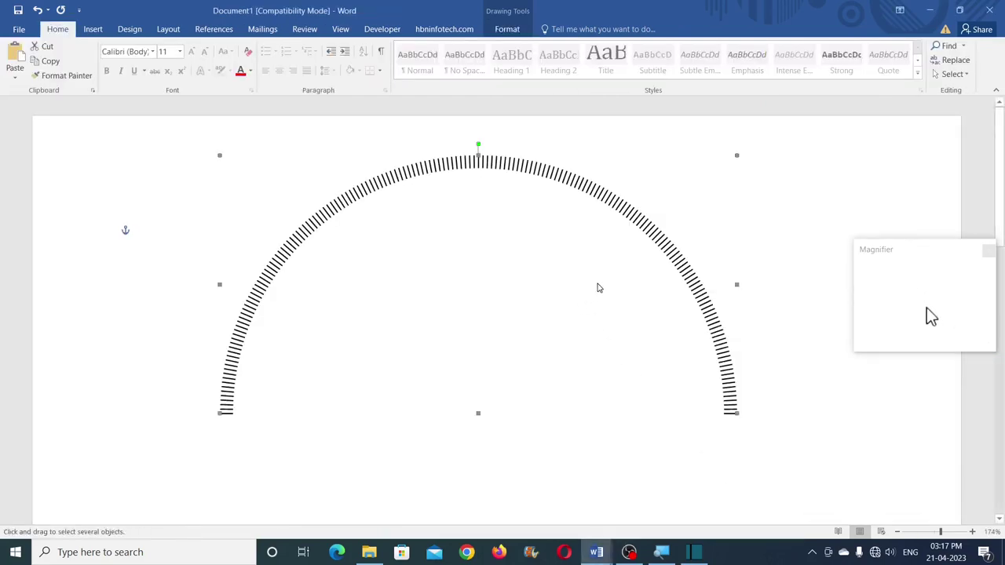
left_click(925, 532)
key("ctrl+v")
left_click(514, 330)
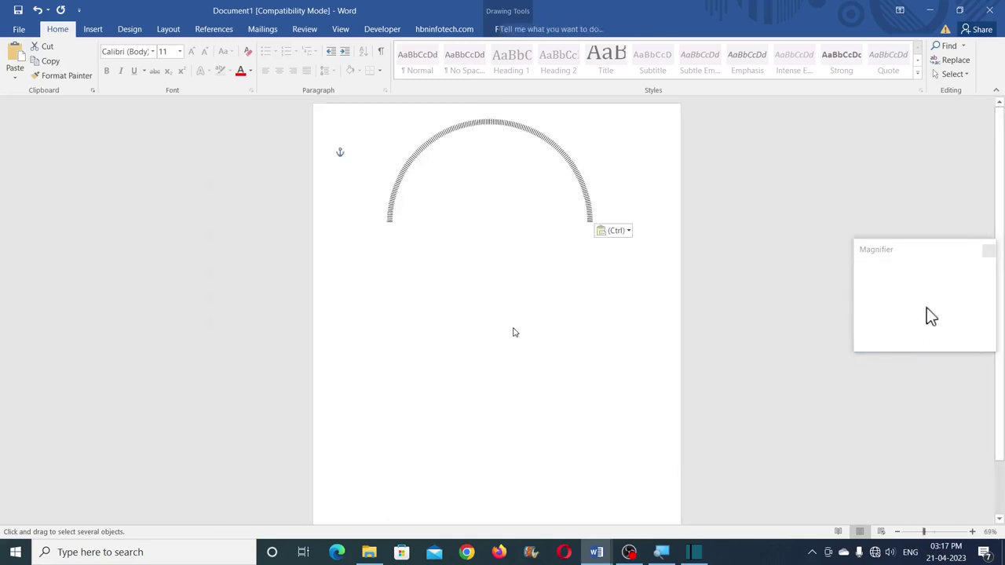
left_click(92, 30)
left_click(189, 77)
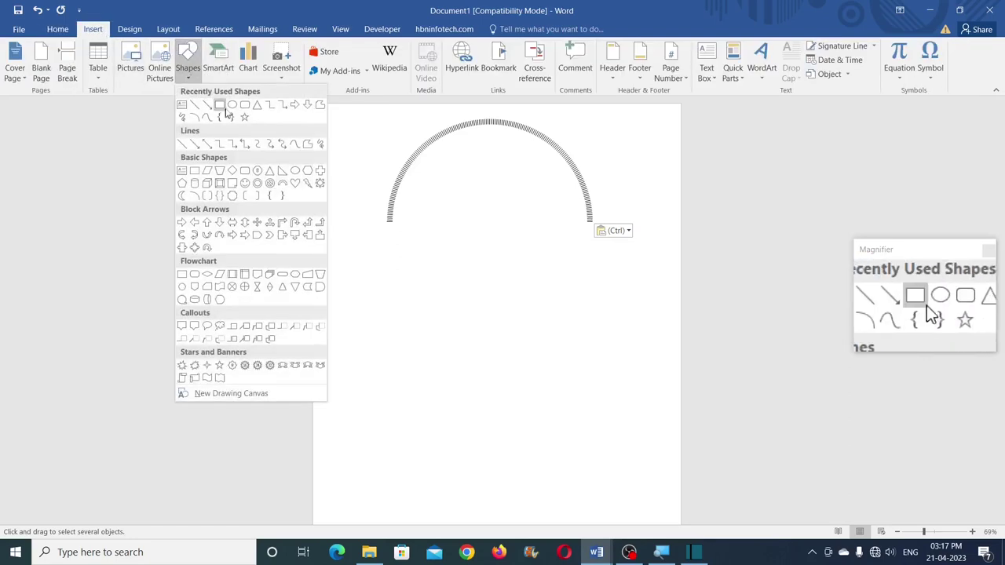
left_click(220, 105)
left_click_drag(371, 275, 531, 434)
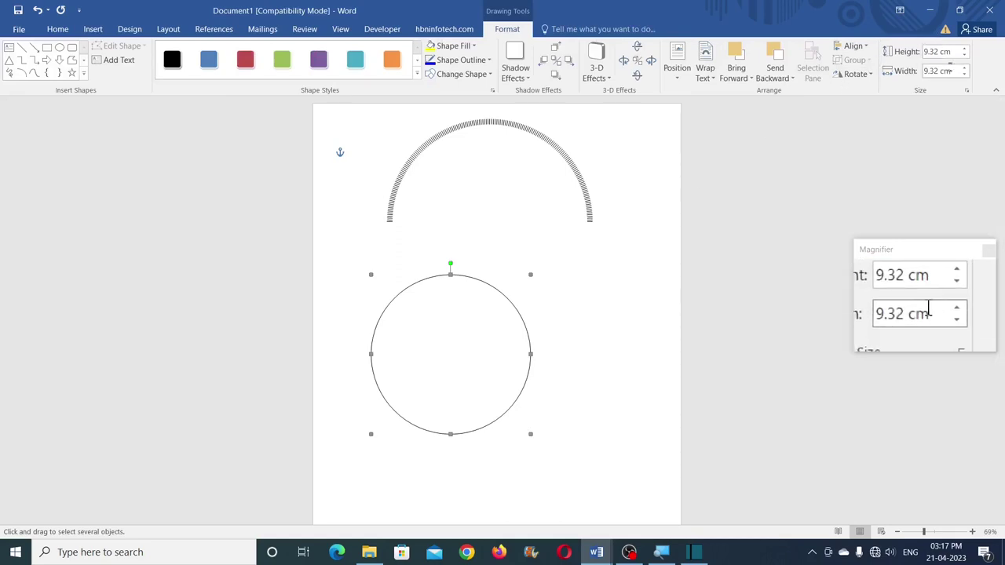
- Set the circle's height and width to 12 cm
left_click(954, 52)
type("12")
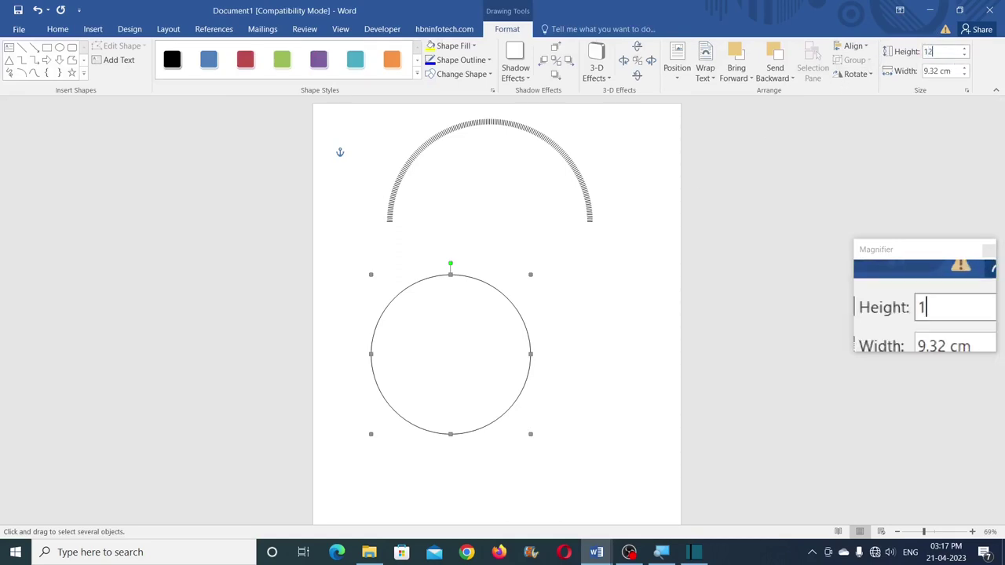
key("Return")
left_click(955, 70)
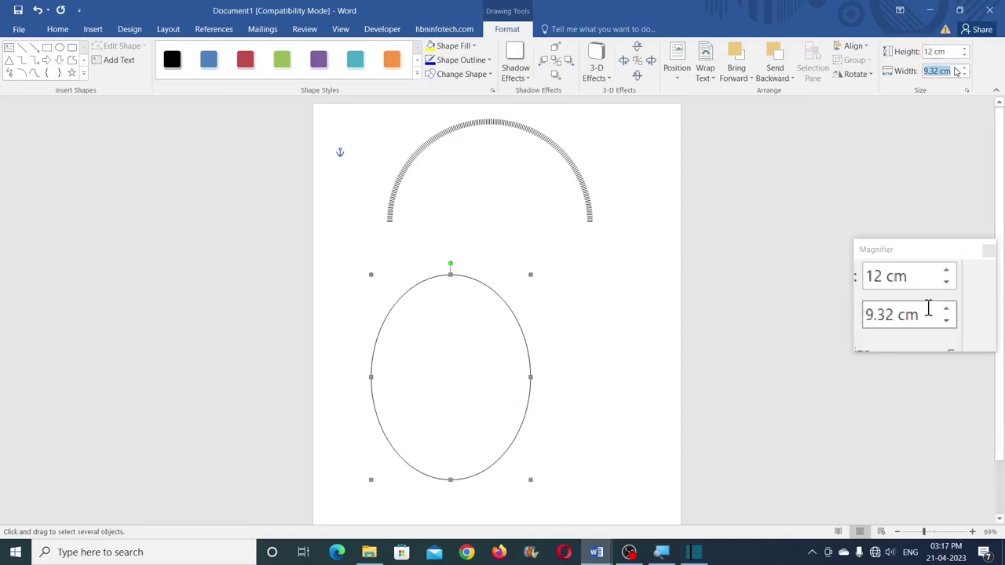
type("12")
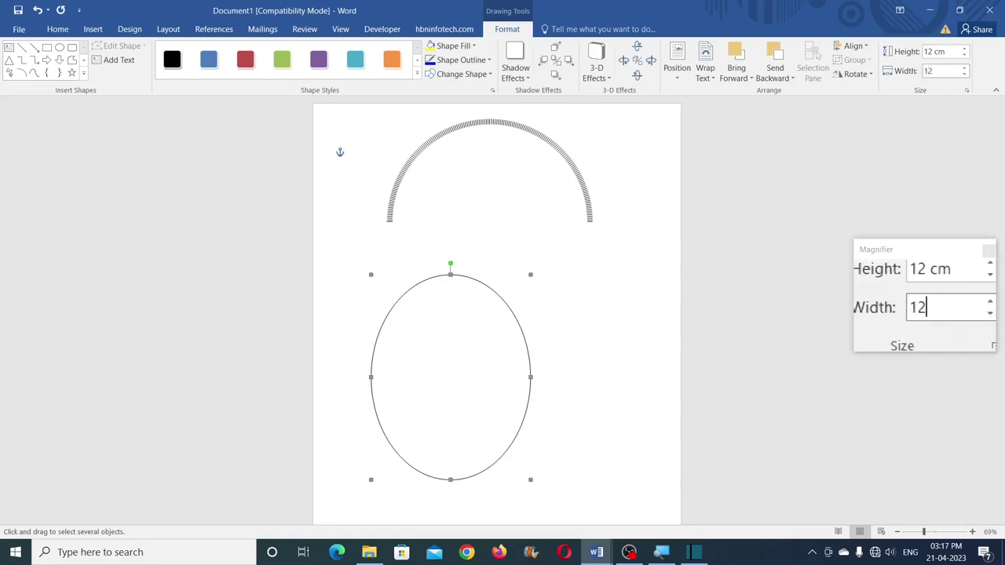
key("Return")
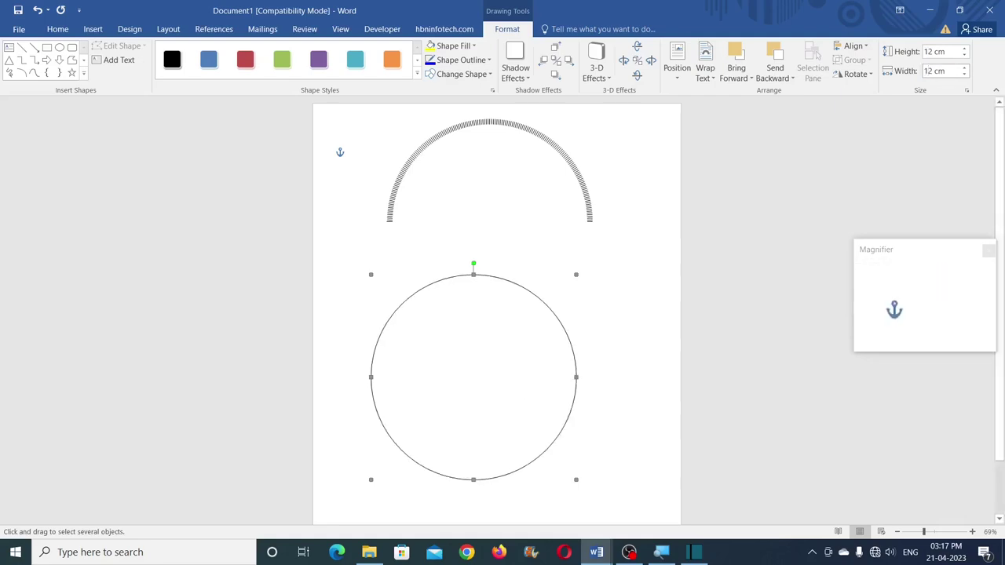
- Align the 1-degree semicircle and the 12 cm circle with each other by their tops and by their horizontal centers
left_click(467, 128)
left_click(481, 308, "shift")
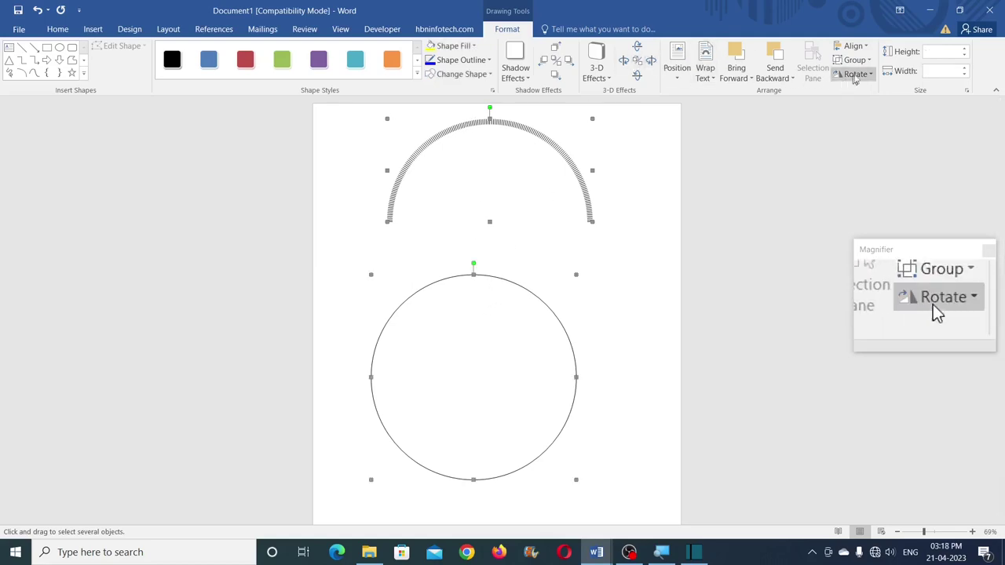
left_click(853, 46)
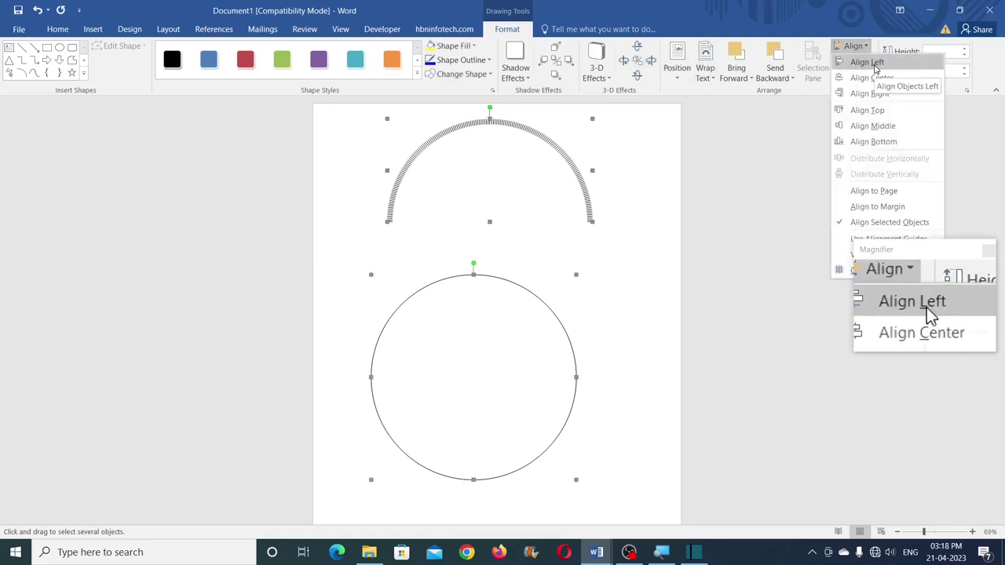
left_click(873, 110)
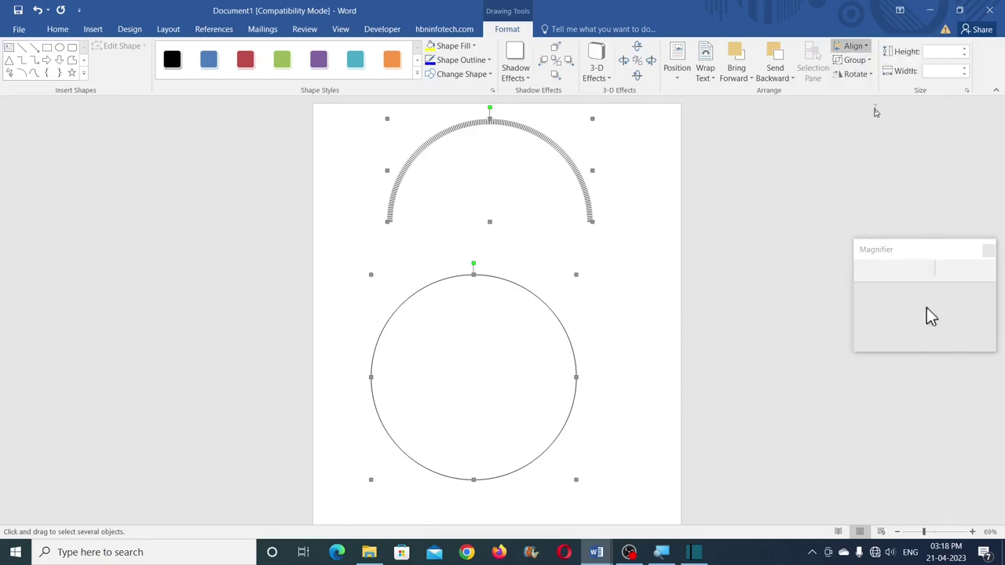
left_click(864, 49)
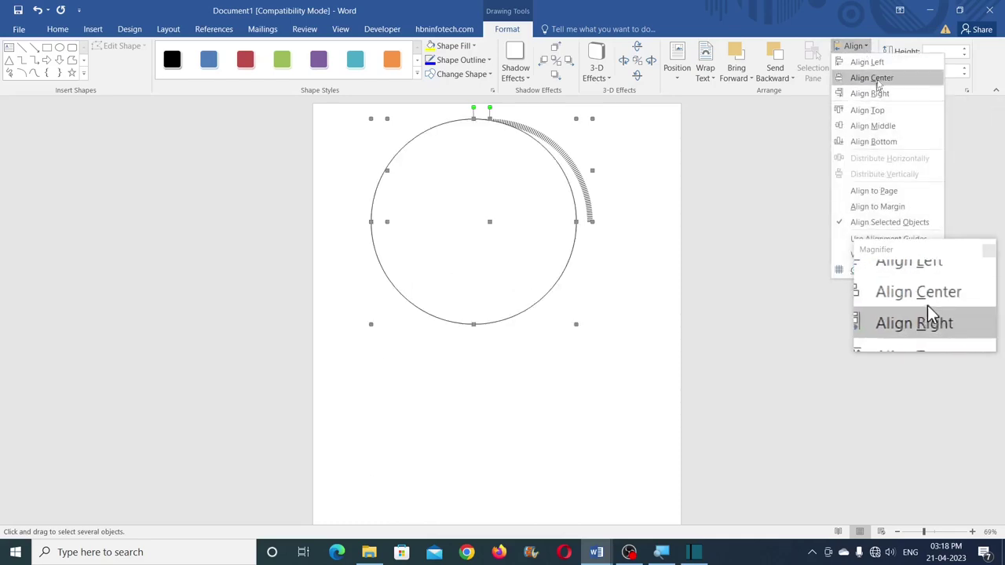
left_click(879, 81)
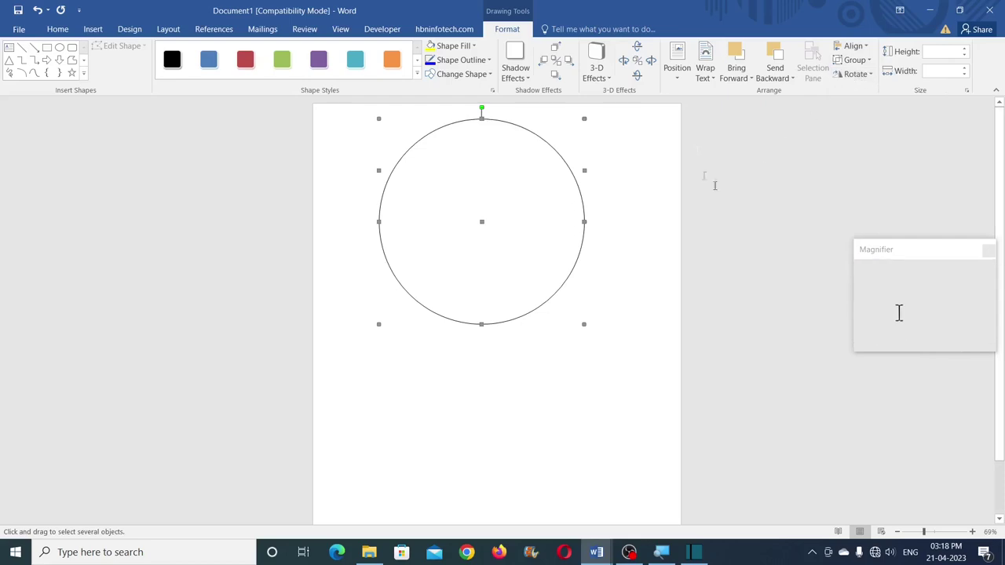
- Set the circle covering the 1-degree marks to No Fill
left_click(658, 164)
left_click(463, 186)
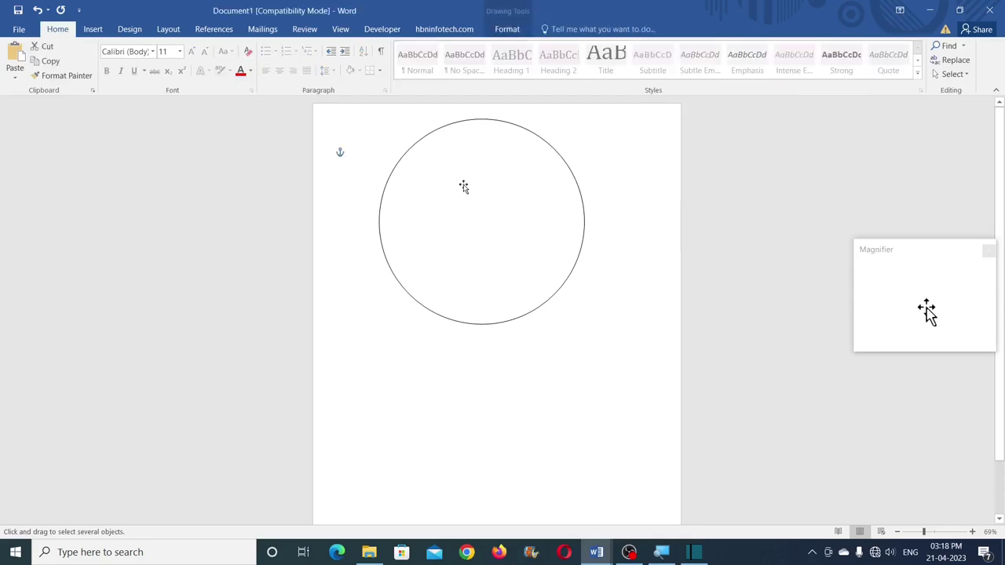
left_click(512, 29)
left_click(471, 47)
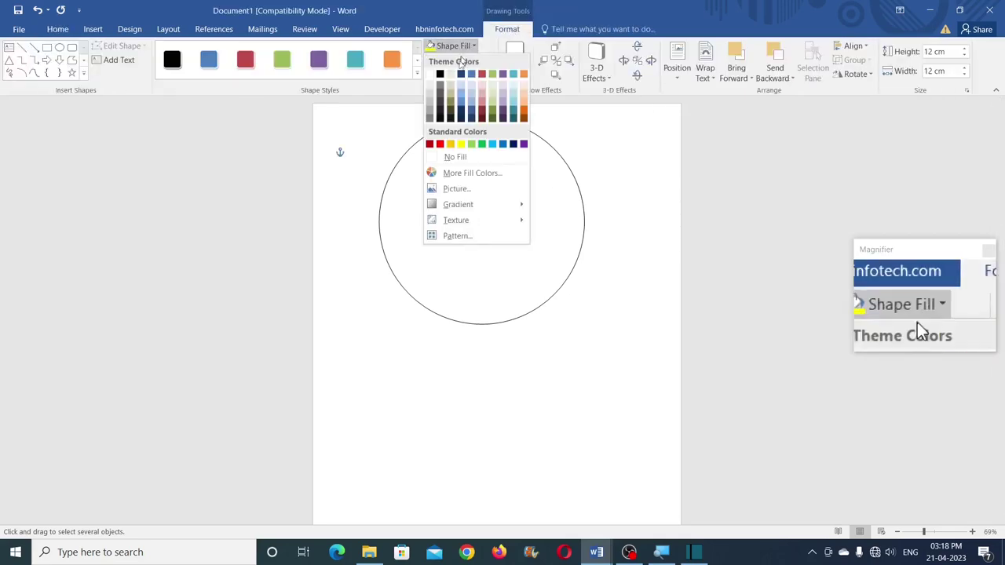
left_click(472, 162)
left_click(617, 199)
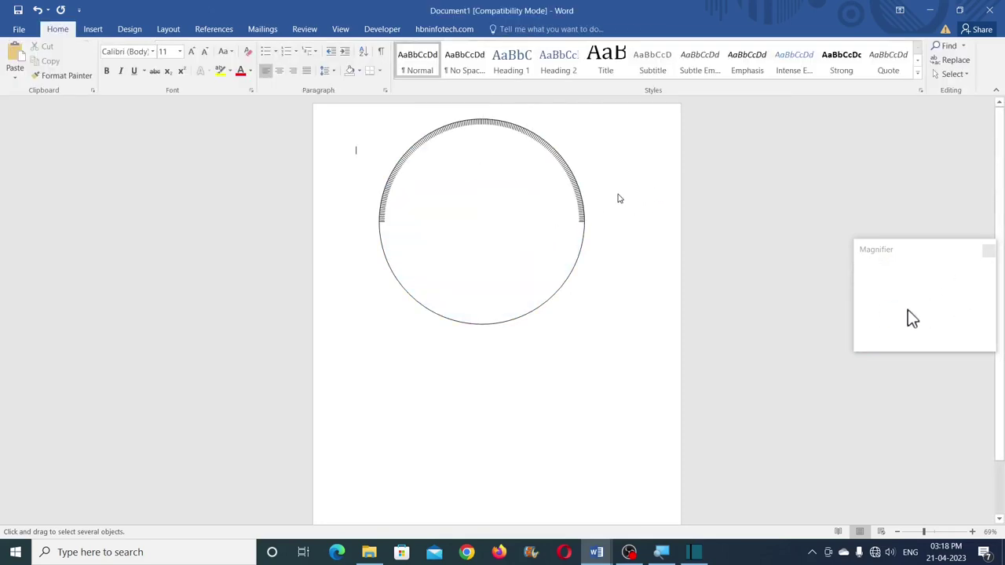
- Select the circle together with the 1-degree semicircle and group them into one object
left_click_drag(368, 113, 612, 388)
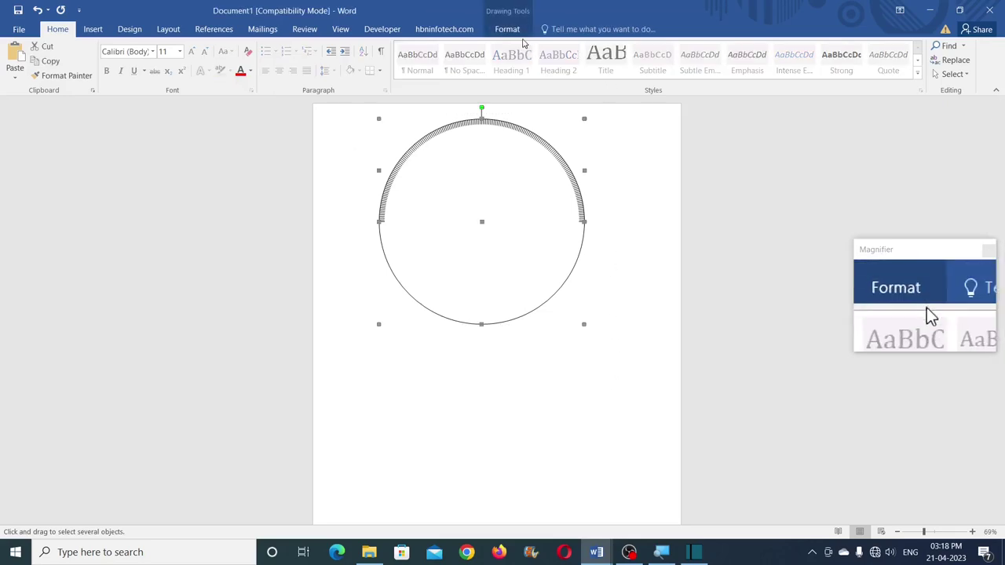
left_click(509, 30)
left_click(855, 60)
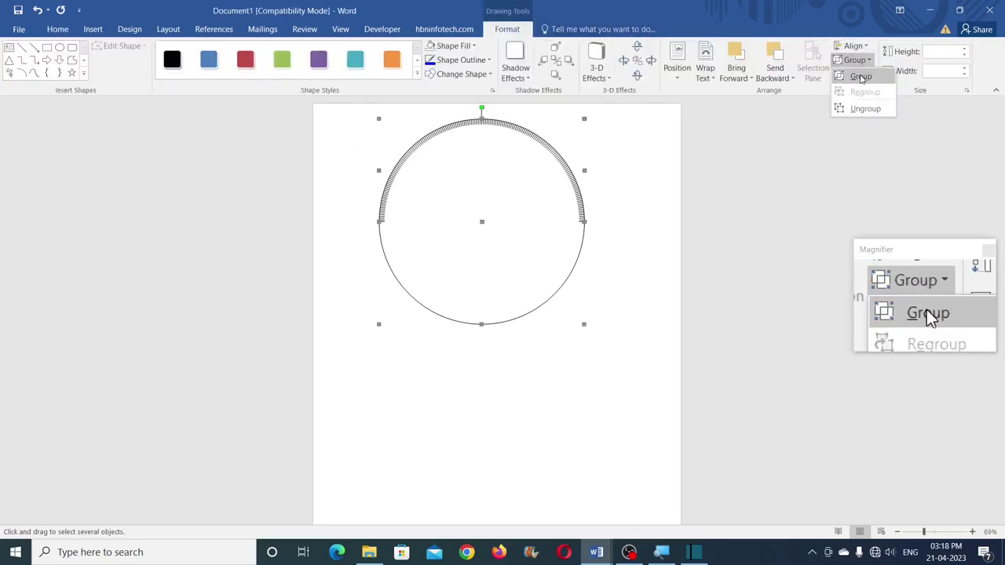
left_click(861, 77)
left_click(605, 221)
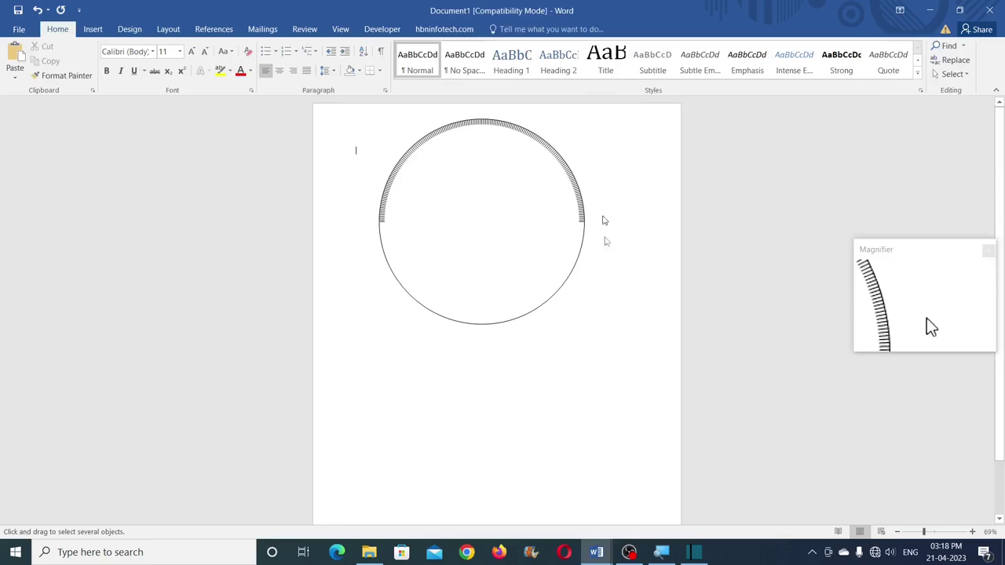
- Cut the 5-degree semicircle from the hbninfotech.com Project - Protractor document, paste it into Document1 and place it below the 1-degree group
mouse_move(606, 555)
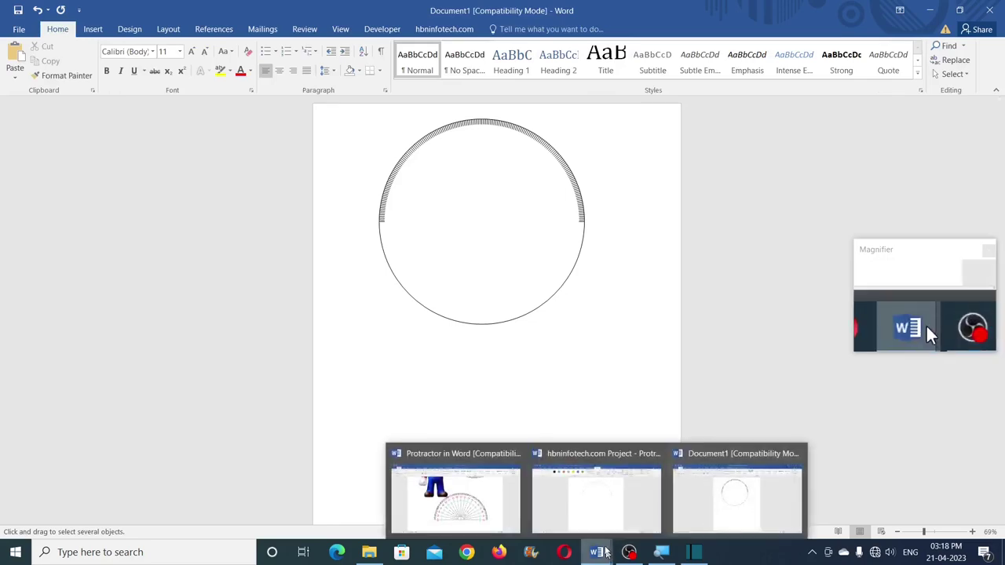
left_click(596, 494)
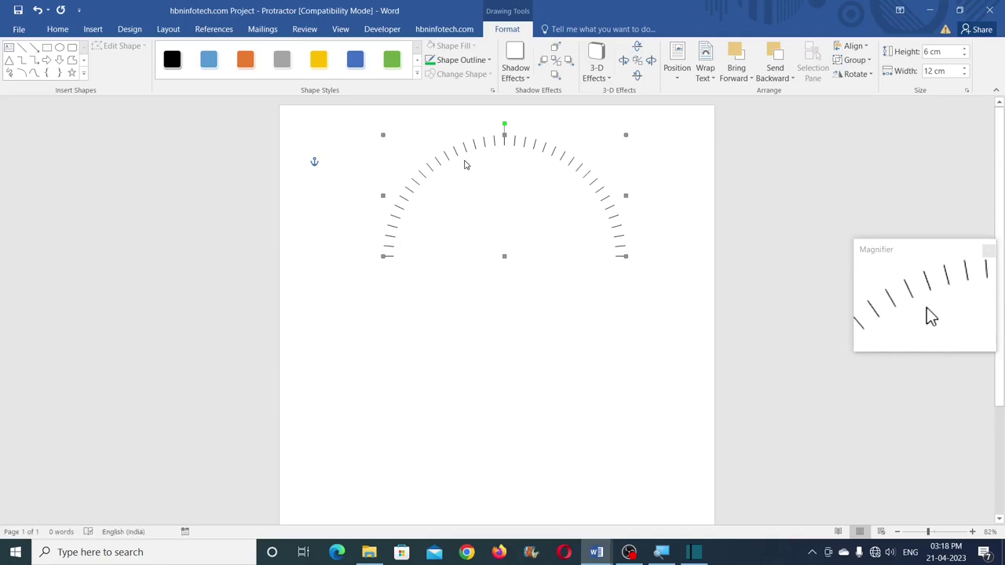
key("ctrl+x")
mouse_move(603, 548)
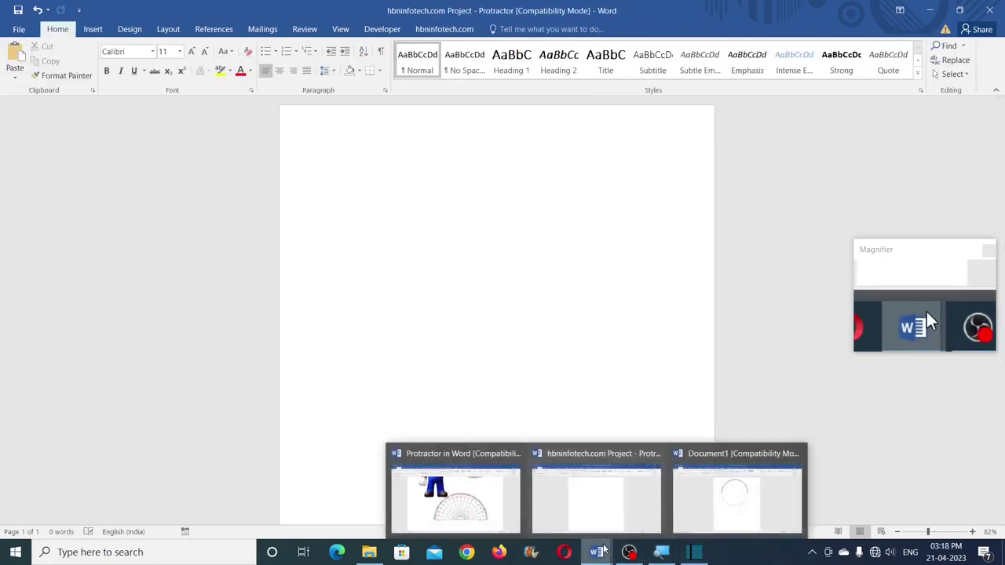
left_click(707, 502)
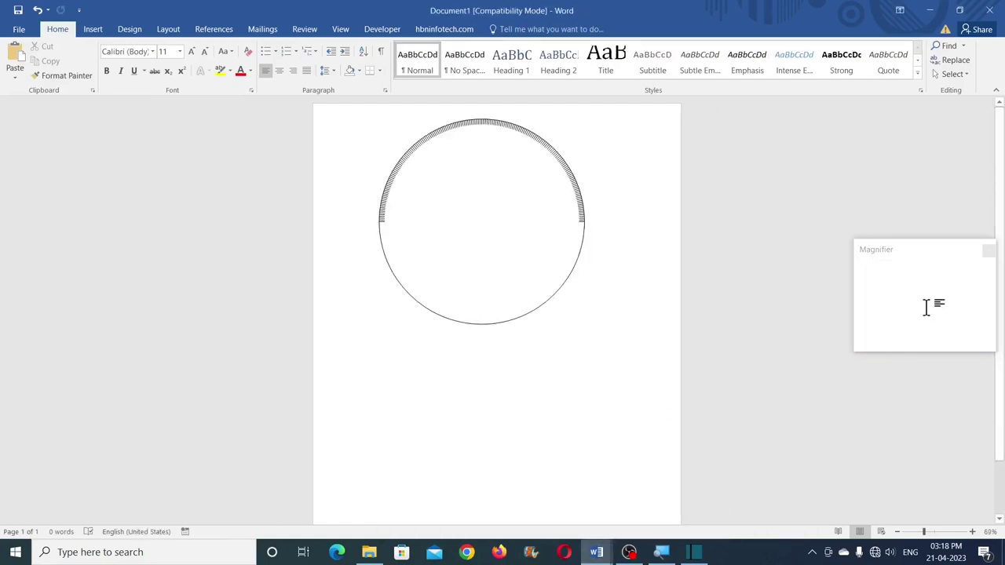
key("ctrl+v")
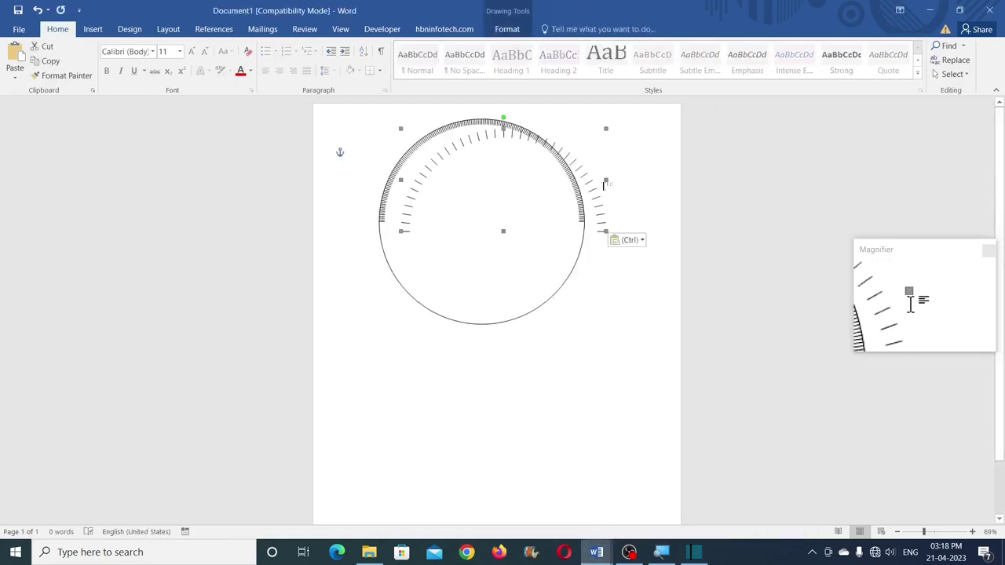
mouse_move(594, 194)
left_mouse_down()
mouse_move(554, 388)
mouse_move(517, 384)
mouse_move(545, 378)
left_mouse_up()
left_click(330, 168)
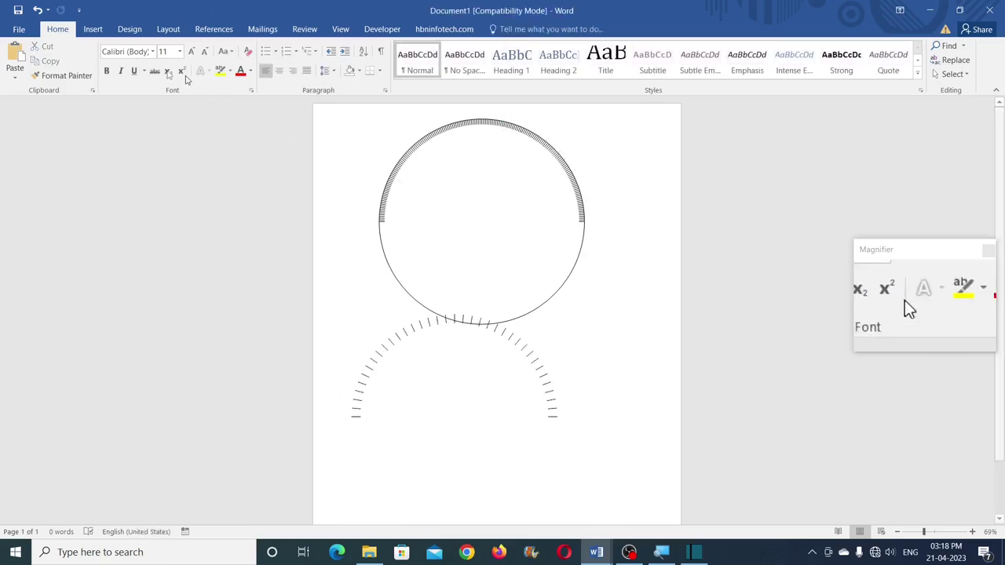
- Draw a second circle about 6.62 cm in diameter, overlapping the inner part of the 1-degree group
left_click(92, 29)
left_click(187, 63)
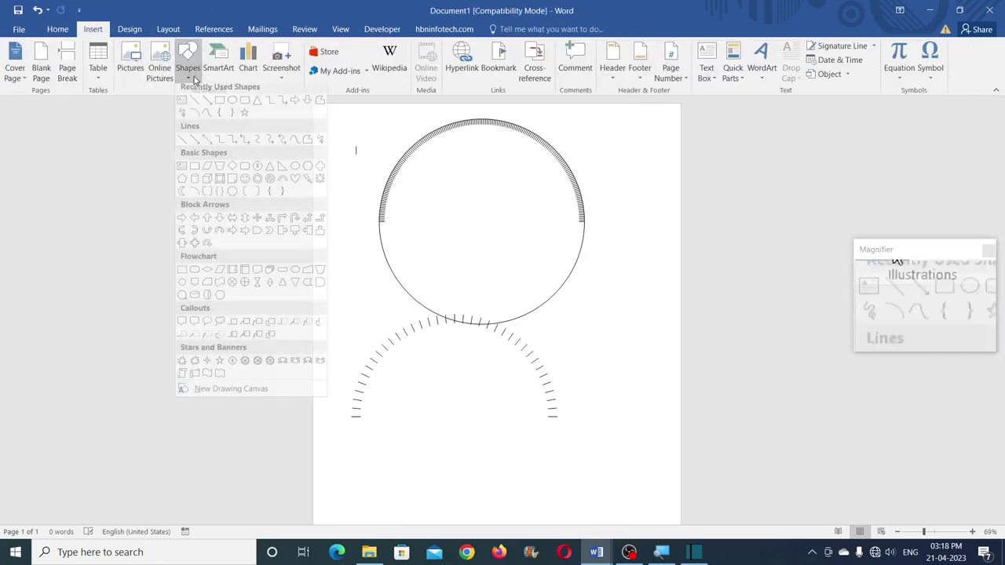
left_click(223, 107)
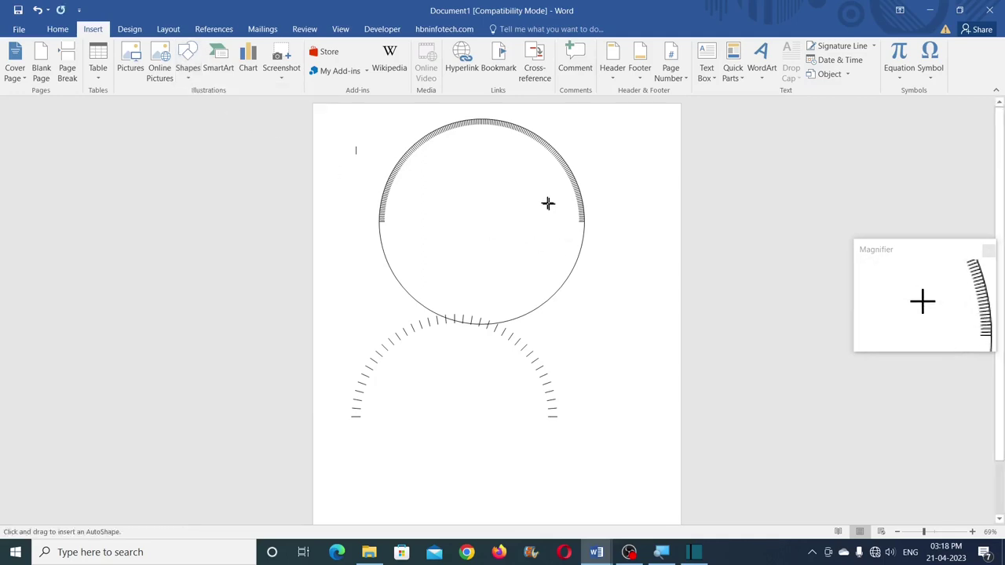
left_click_drag(485, 174, 598, 288)
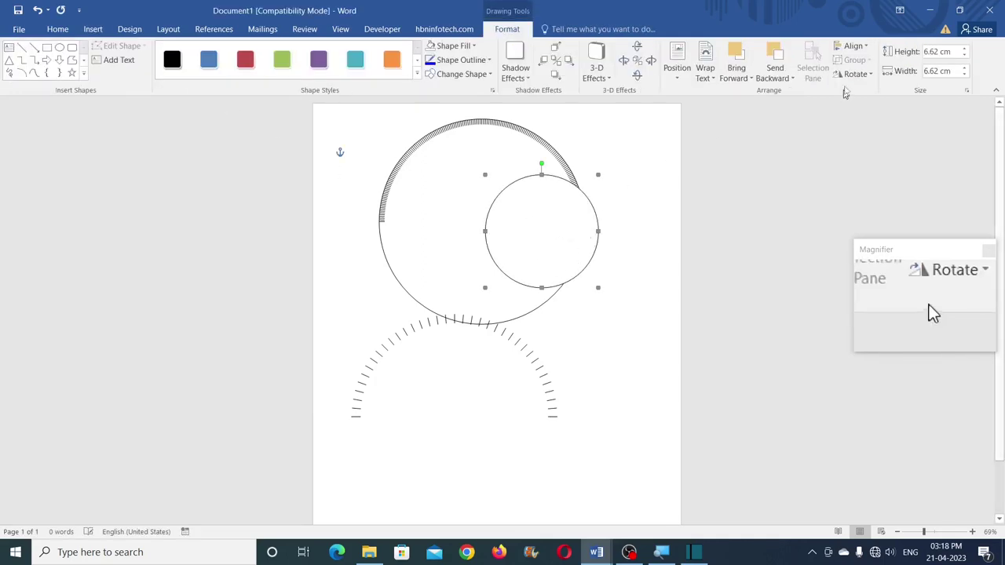
- Set the second circle's height and width to 12 cm
left_click(950, 51)
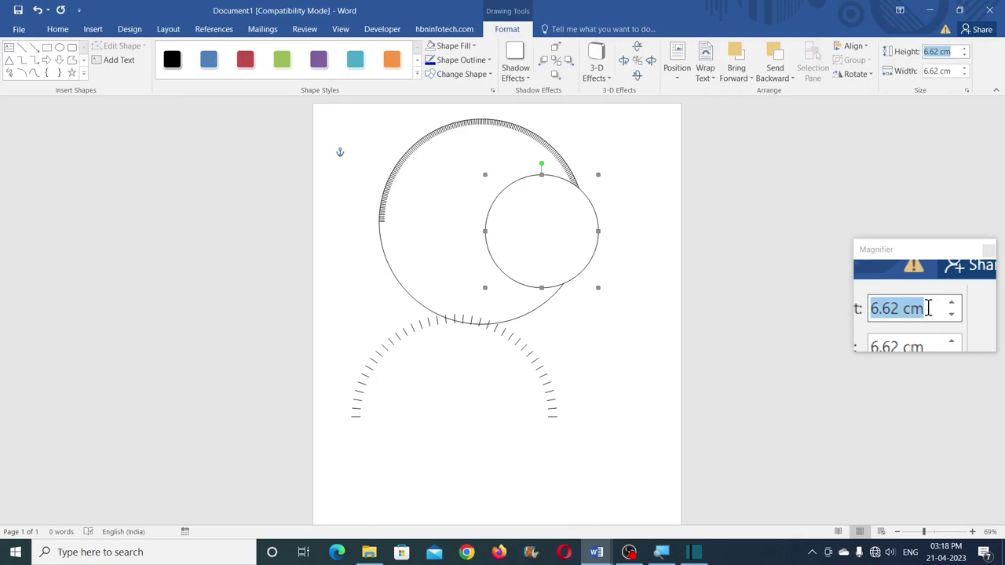
type("12")
key("Tab")
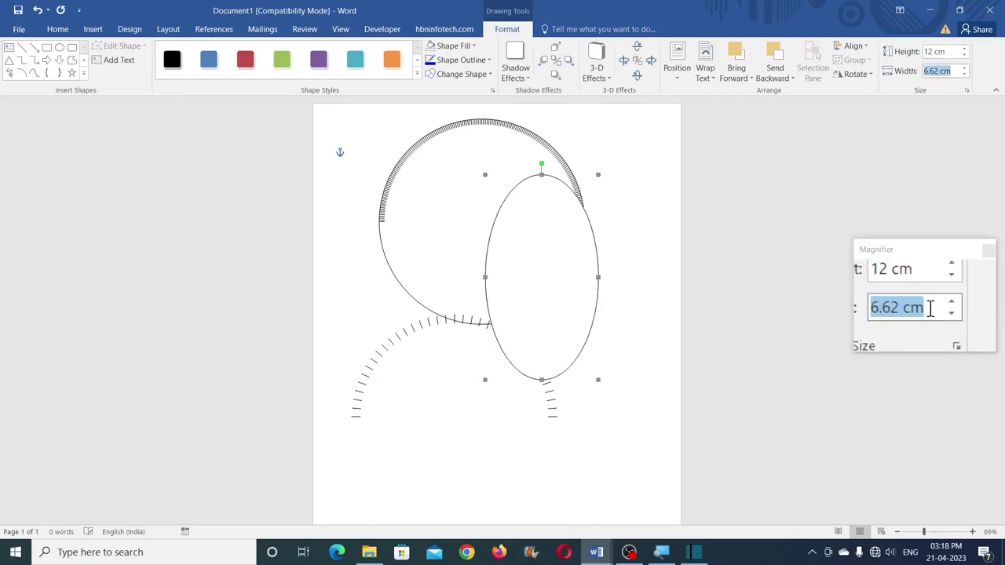
type("12")
key("Return")
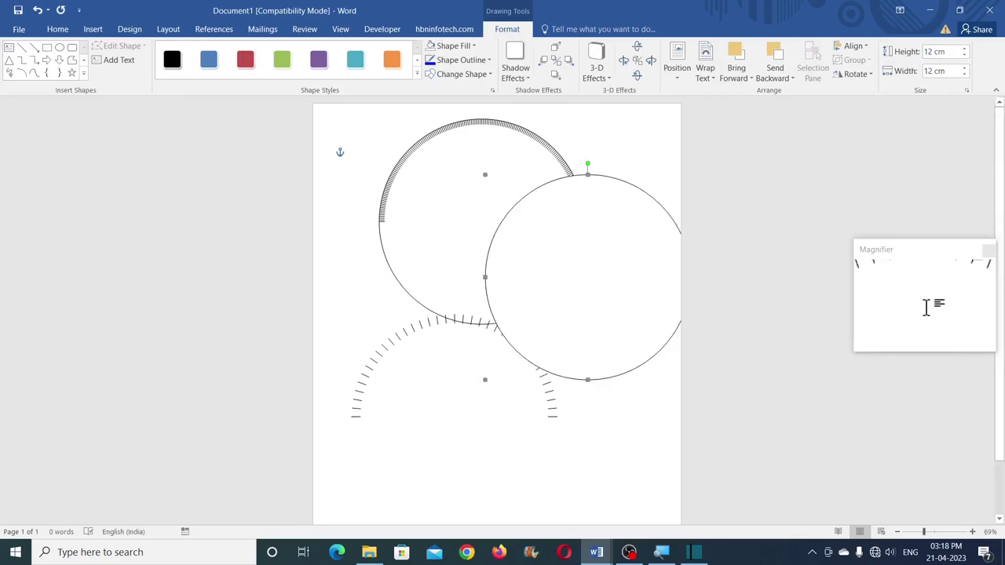
- Align the second circle and the 5-degree semicircle with each other by their tops and horizontal centers
left_click(430, 327, "shift")
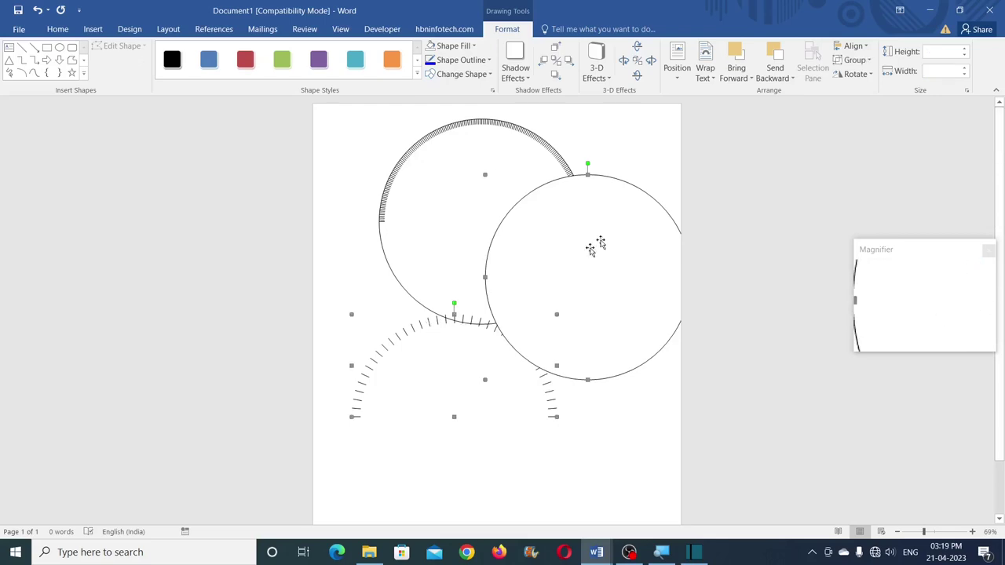
left_click(861, 49)
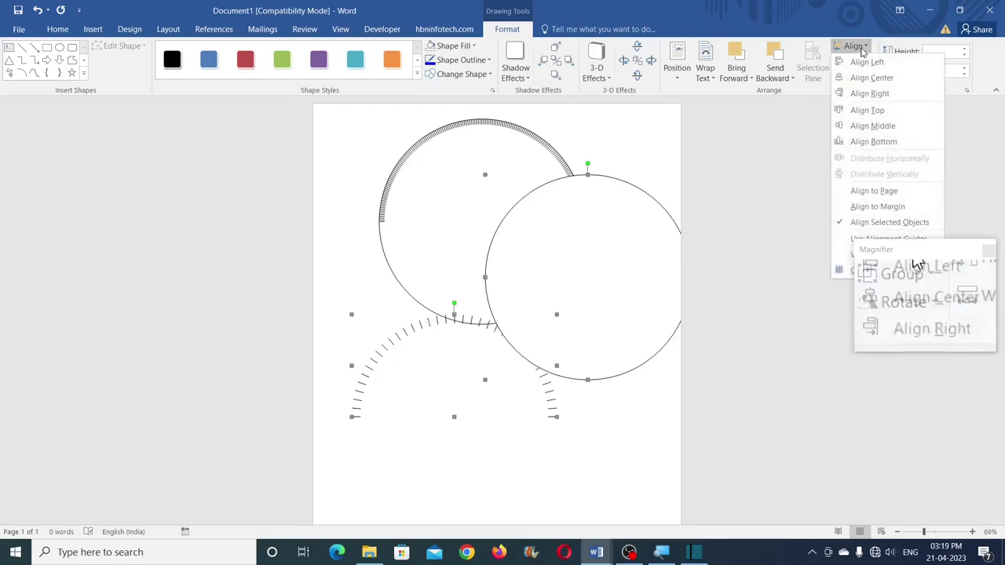
left_click(873, 110)
left_click(856, 46)
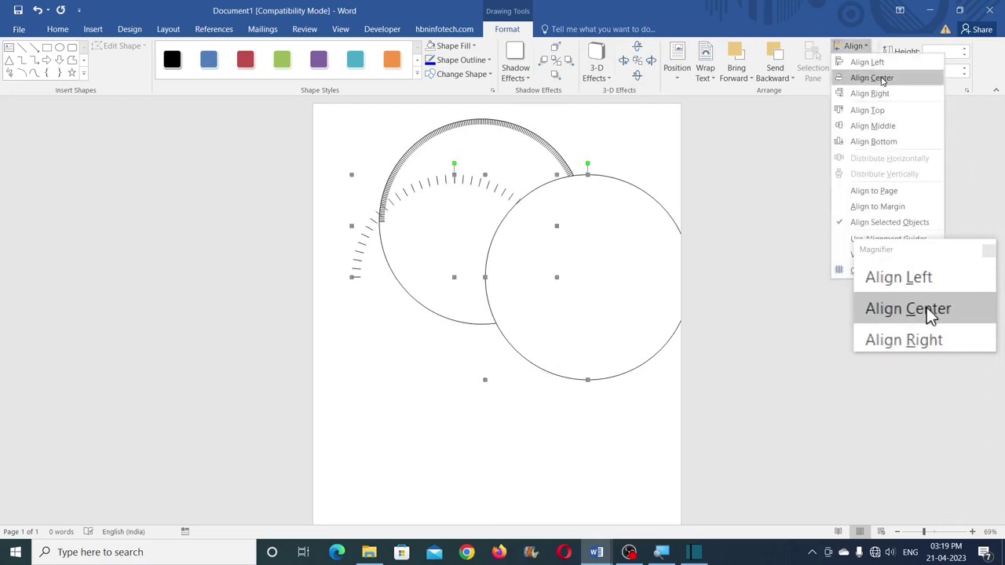
left_click(866, 77)
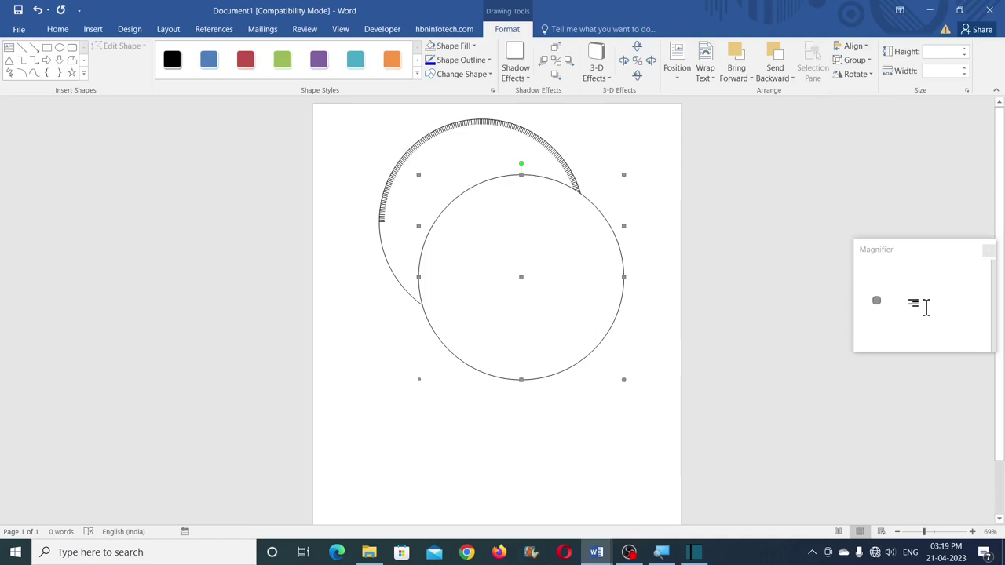
- Set the circle covering the 5-degree marks to No Fill
left_click(439, 384)
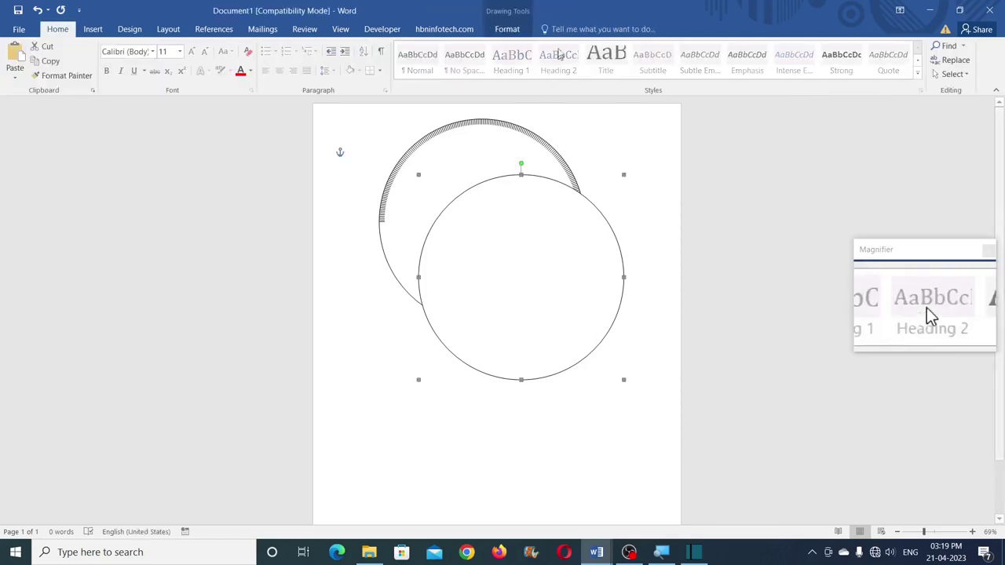
left_click(507, 29)
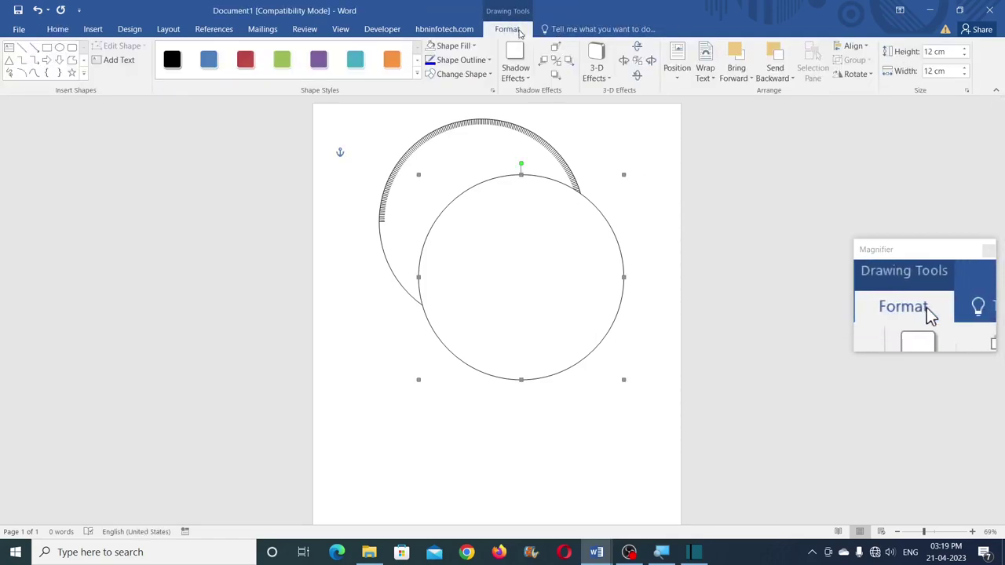
left_click(473, 45)
left_click(467, 158)
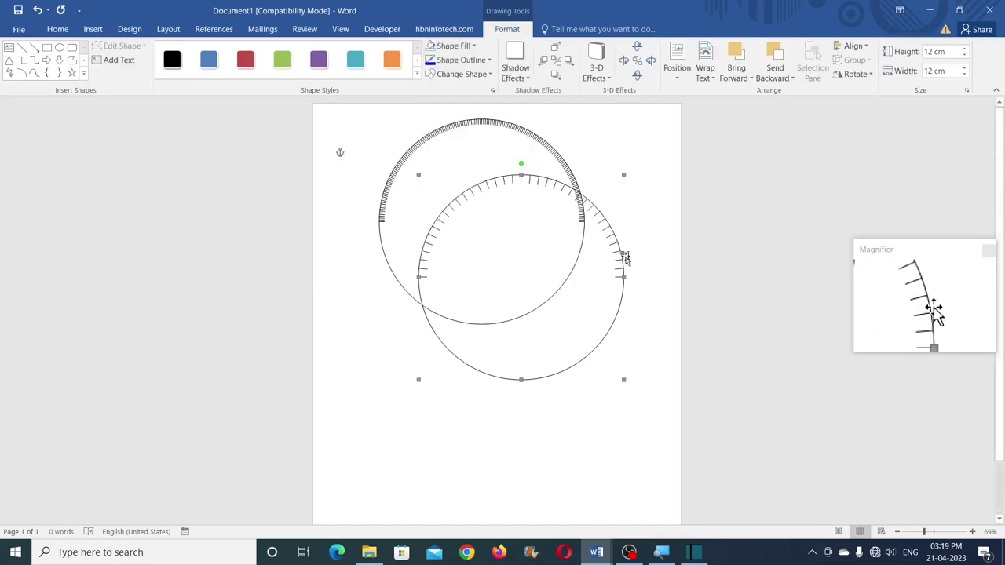
- Group the second circle with the 5-degree semicircle
left_click(630, 218)
left_click(602, 223)
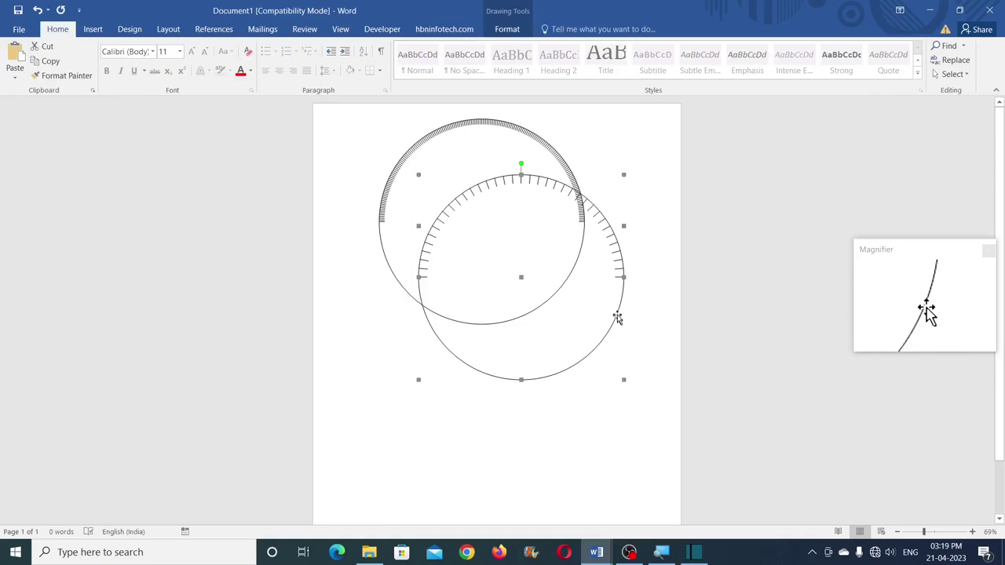
left_click(507, 29)
left_click(855, 61)
left_click(860, 79)
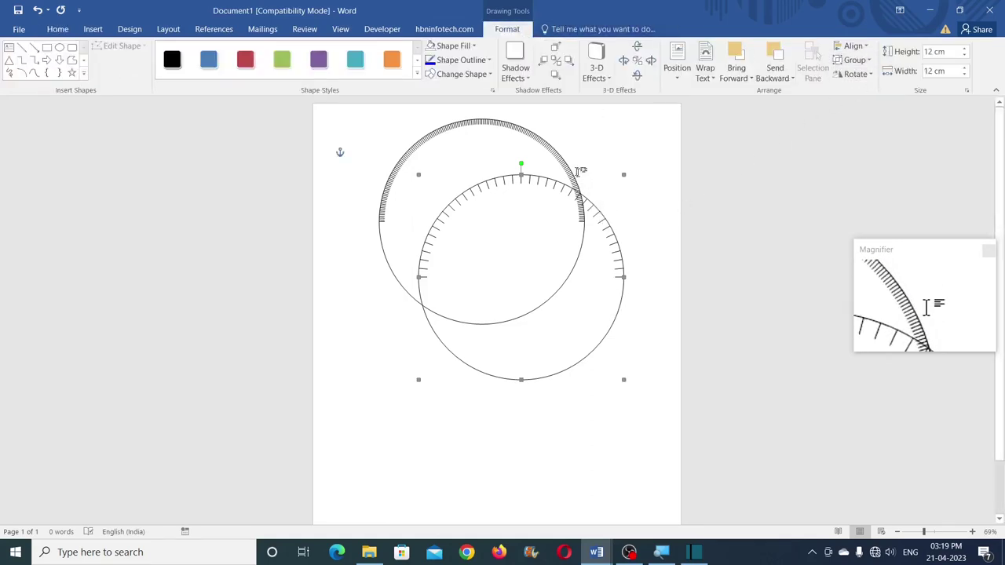
- Move the 5-degree group down the page and align it with the 1-degree group by their horizontal centers
left_click_drag(595, 207, 593, 331)
left_click(547, 147)
left_click(597, 321, "shift")
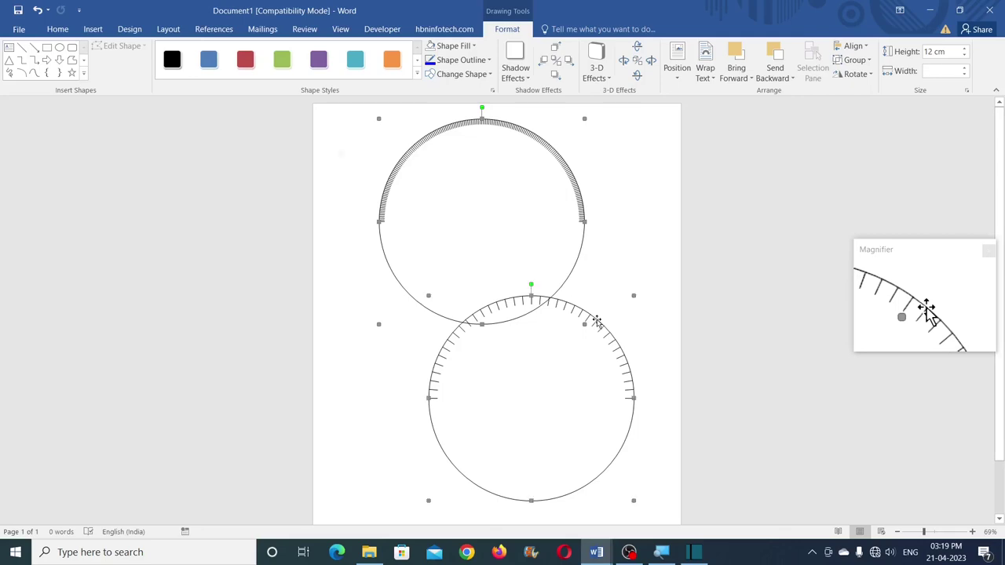
left_click(853, 46)
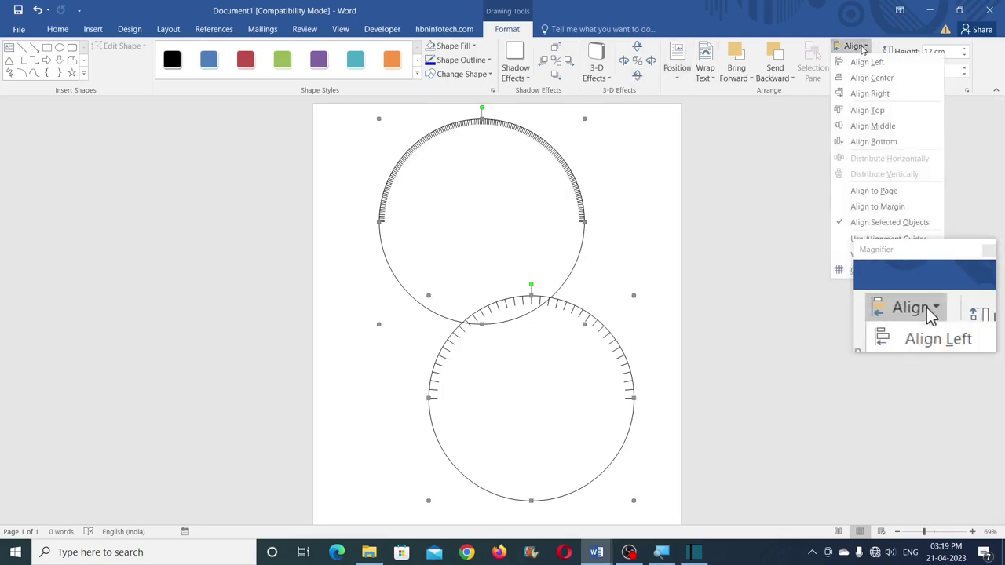
left_click(877, 82)
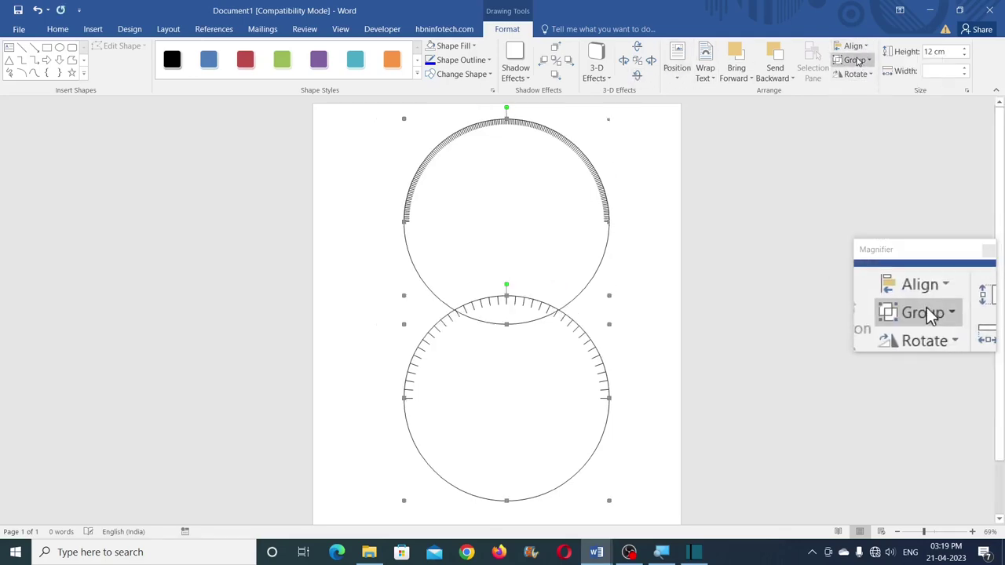
- Align the 1-degree and 5-degree groups with each other by their vertical middles so they overlap
left_click(862, 49)
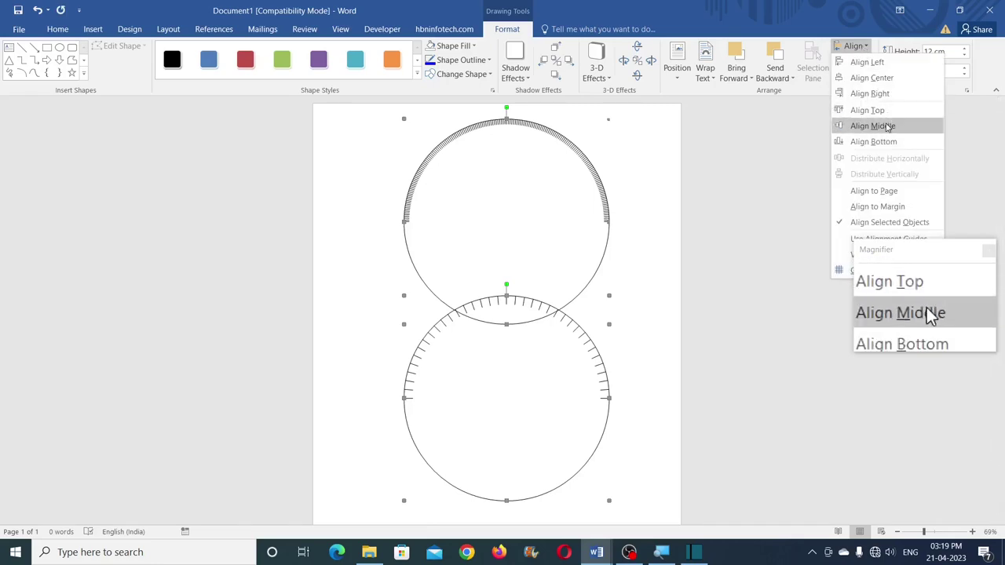
left_click(887, 124)
left_click(529, 253)
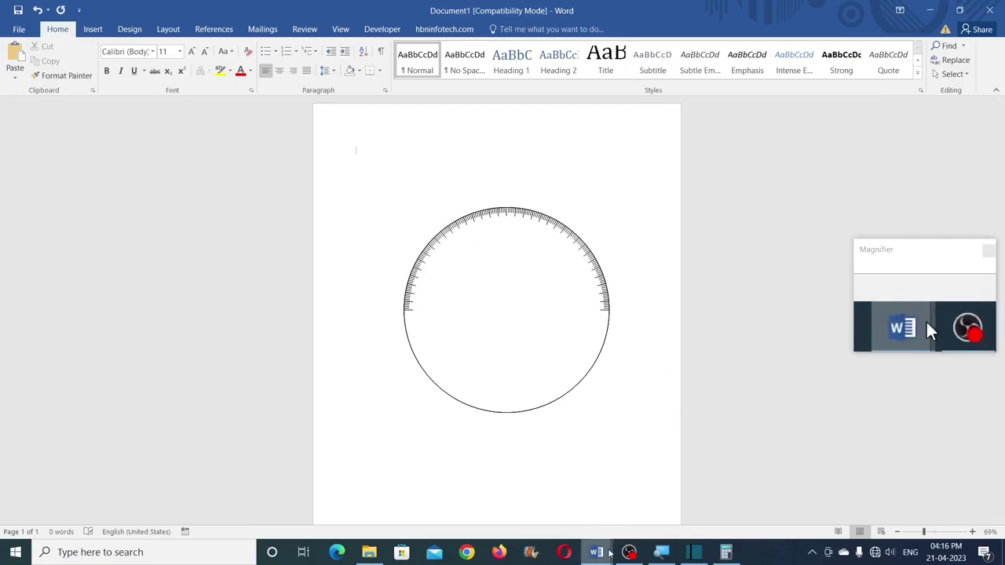
- In the hbninfotech.com Project - Protractor document, draw a horizontal line 11 cm wide and give it a red outline
mouse_move(609, 553)
left_click(583, 496)
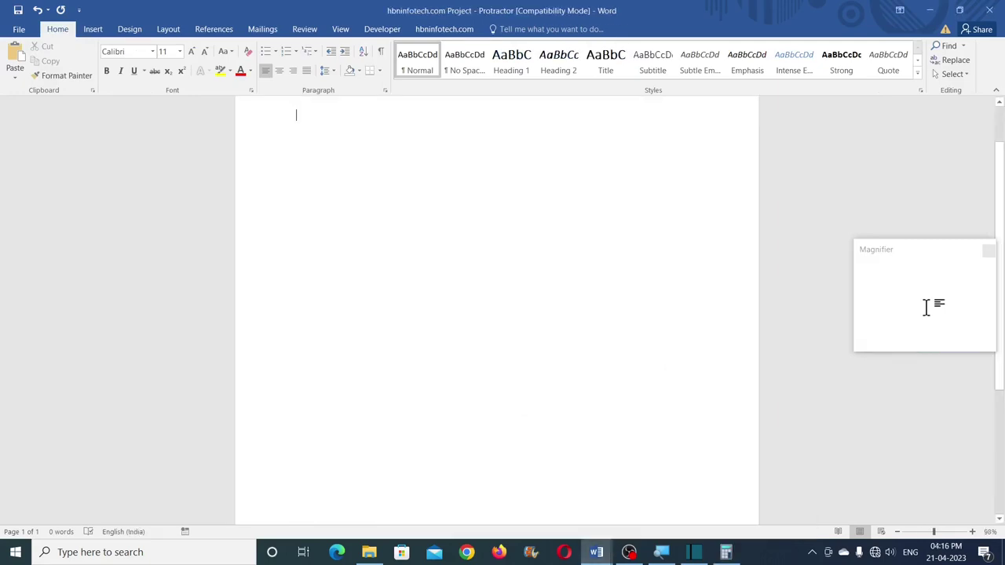
left_click(93, 30)
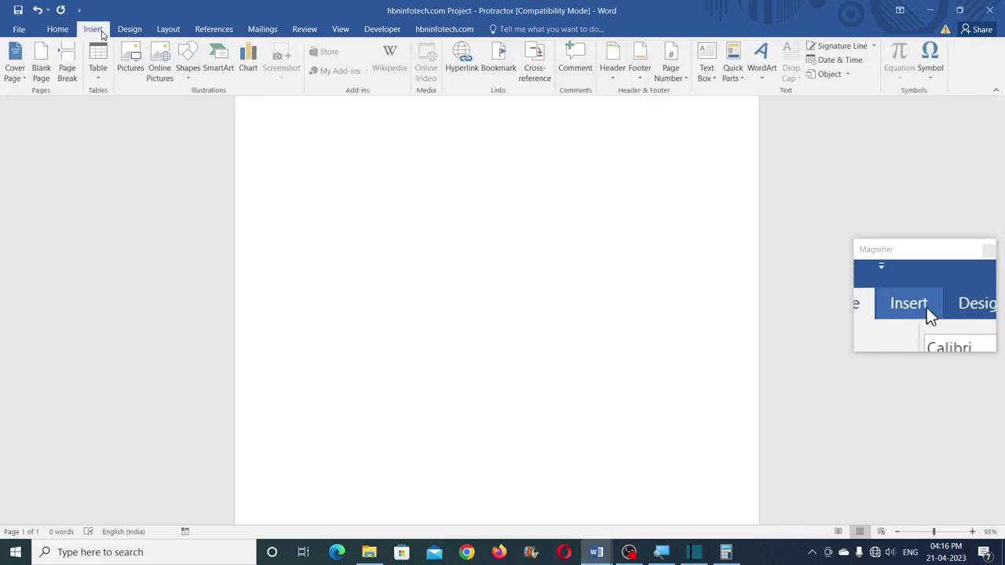
left_click(186, 74)
left_click(194, 100)
left_click_drag(331, 318, 557, 318)
left_click(948, 71)
type("11")
key("Return")
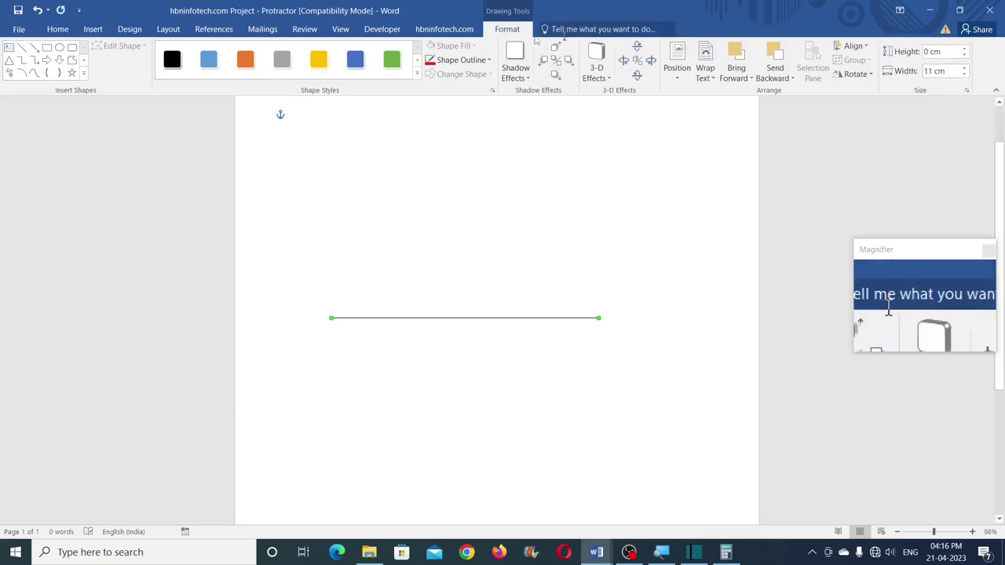
left_click(459, 61)
left_click(439, 159)
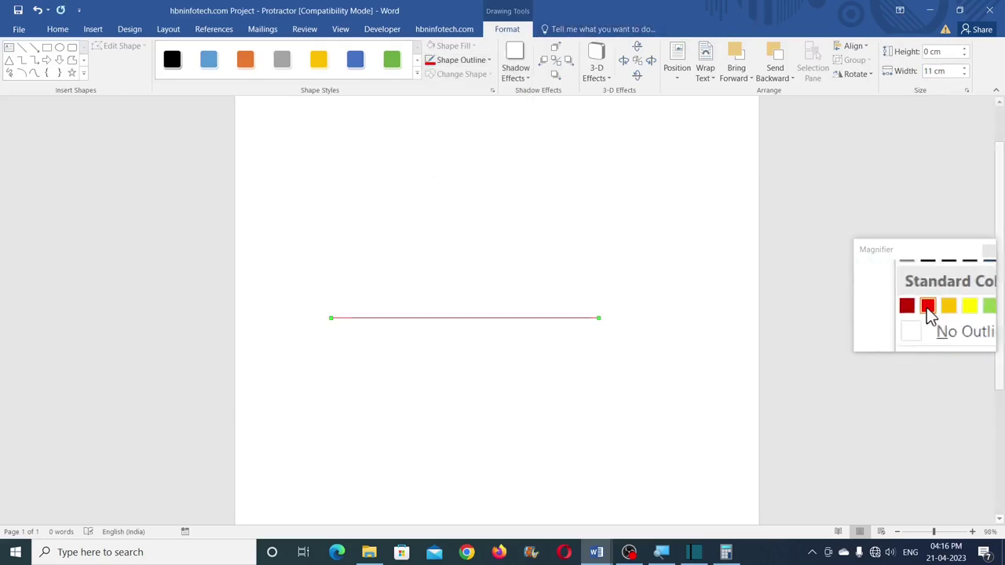
- Draw a small rectangle above the left end of the red line, sized 0.7 cm high and 0.3 cm wide
left_click(48, 49)
left_click_drag(328, 225, 343, 253)
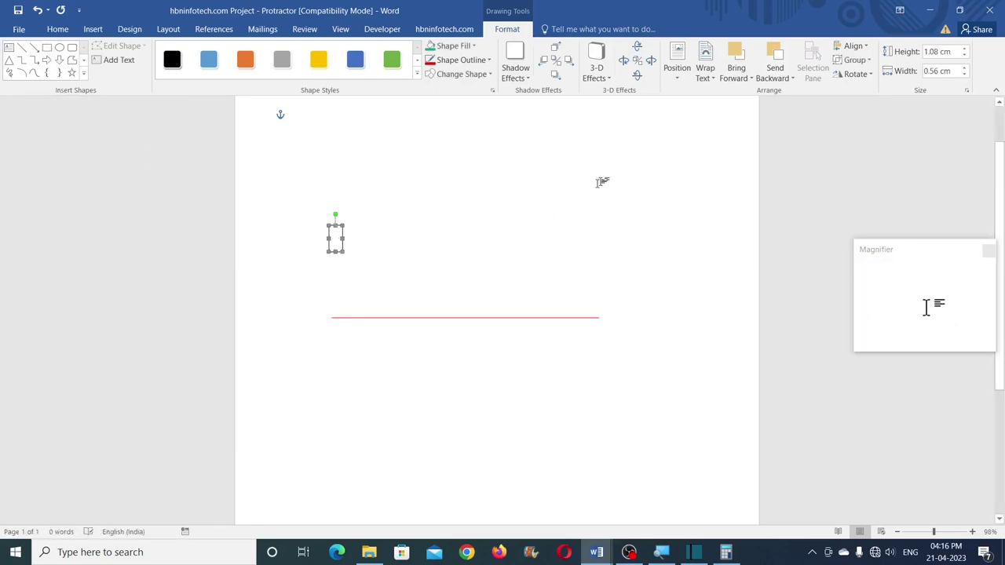
left_click(954, 52)
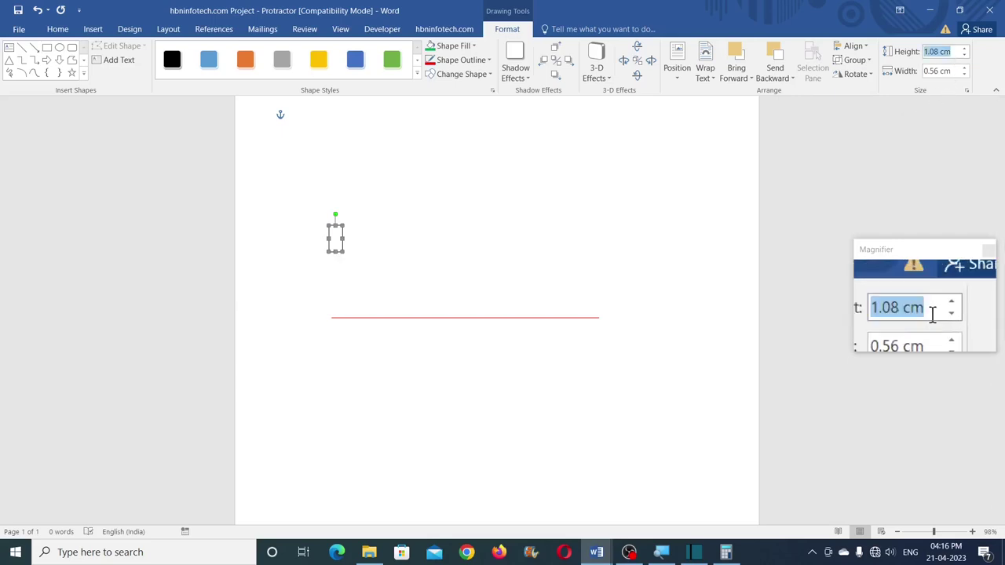
type("0.7")
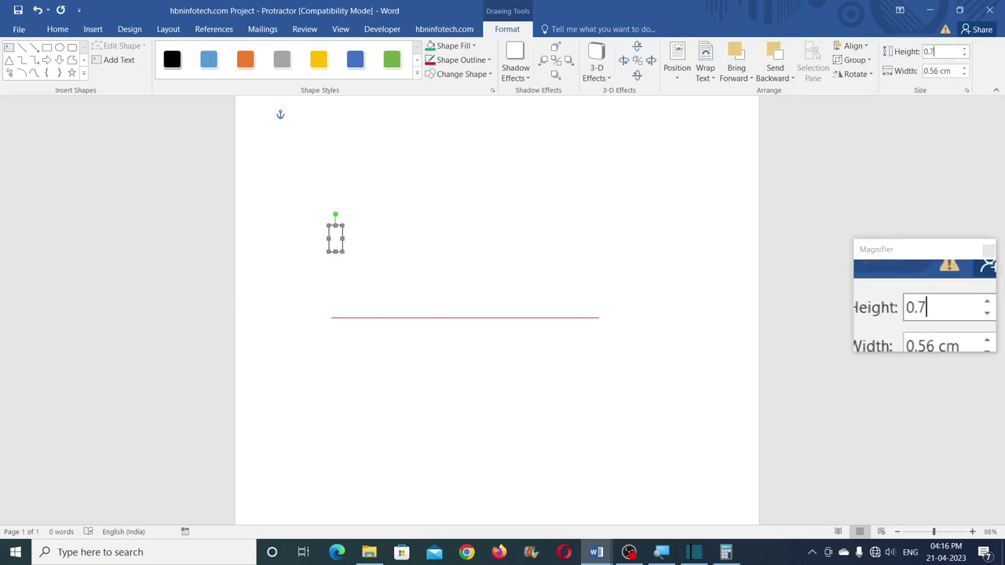
left_click(952, 71)
type("0.3")
key("Return")
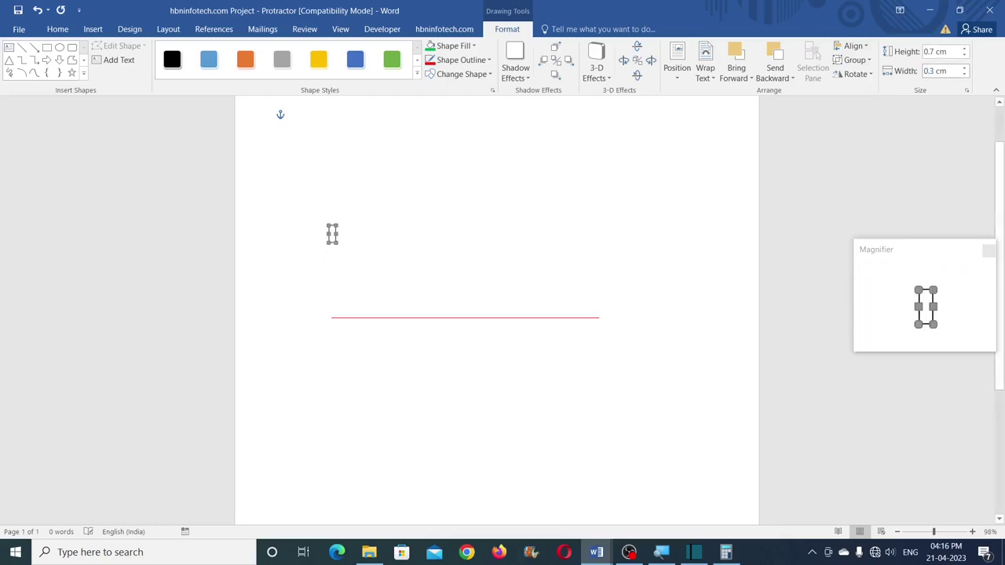
- Set the small rectangle's width to 0.5 cm
left_click(930, 72)
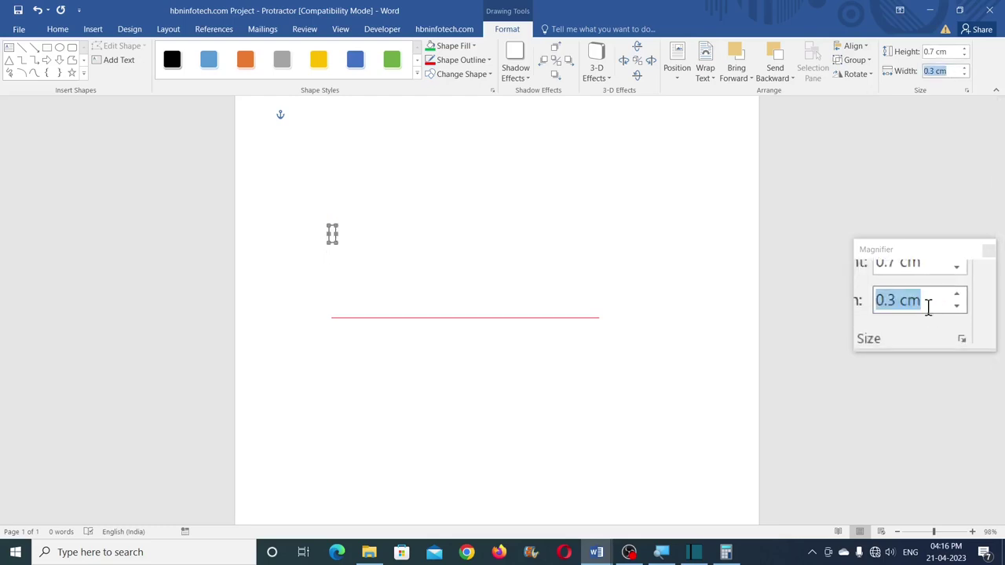
type("0.5")
key("Return")
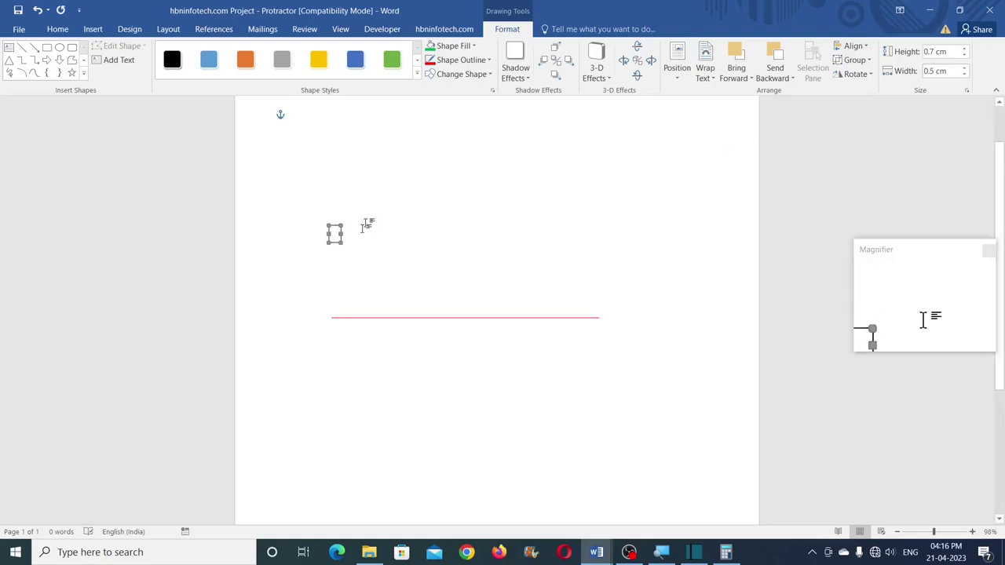
- Insert WordArt reading 025 in the first gallery style with the Arial font, and wrap it In Front of Text
left_click(95, 33)
key("Escape")
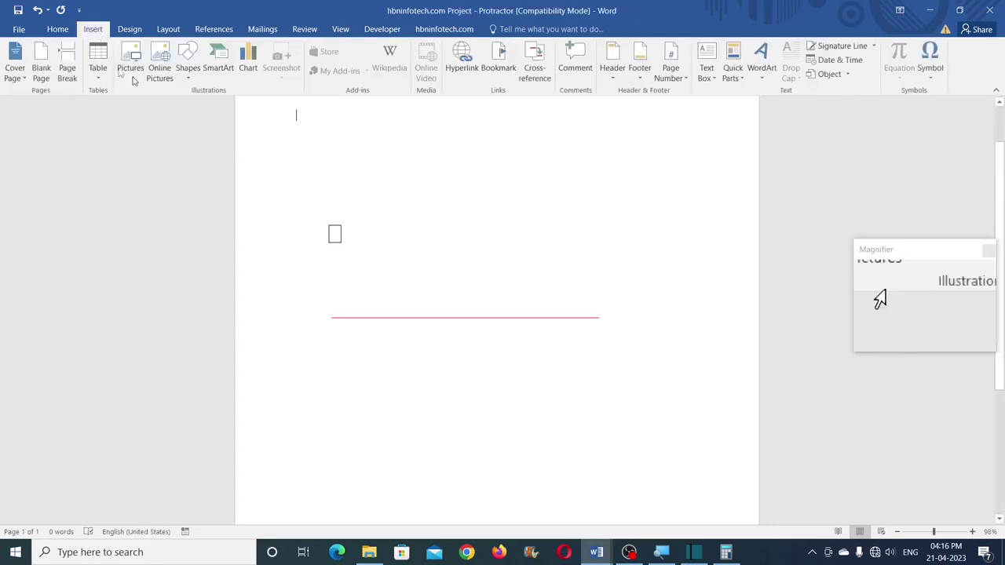
left_click(766, 78)
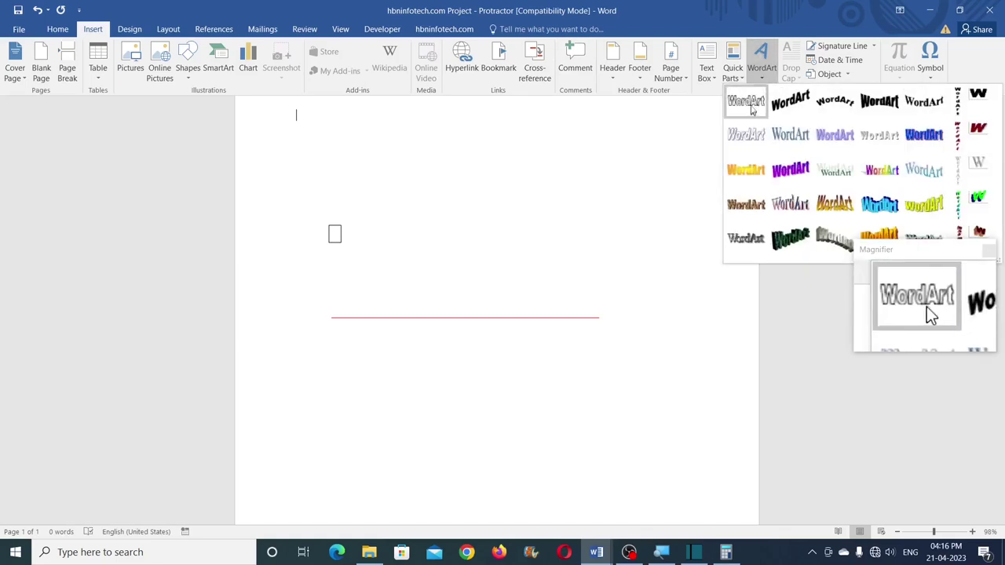
left_click(746, 102)
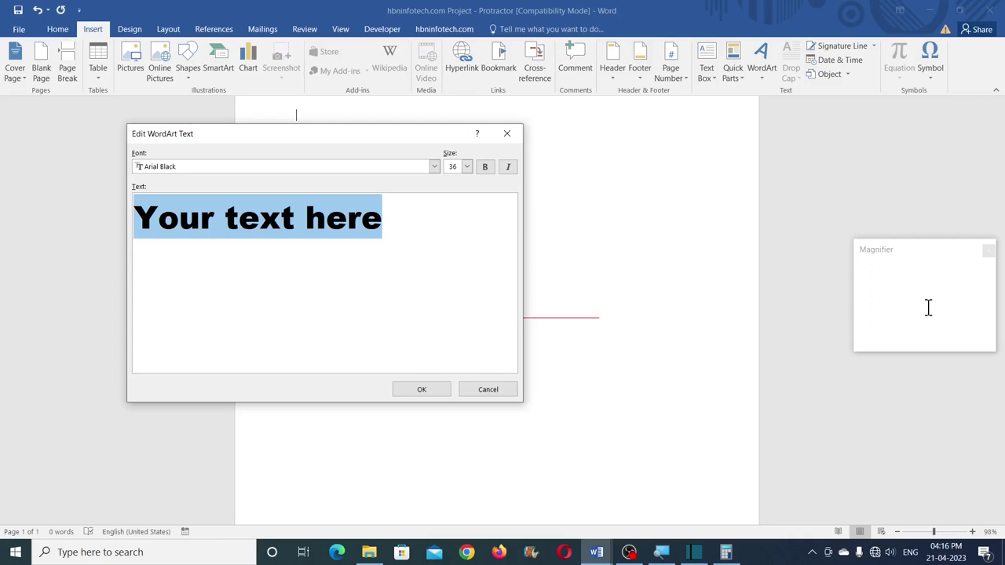
type("02")
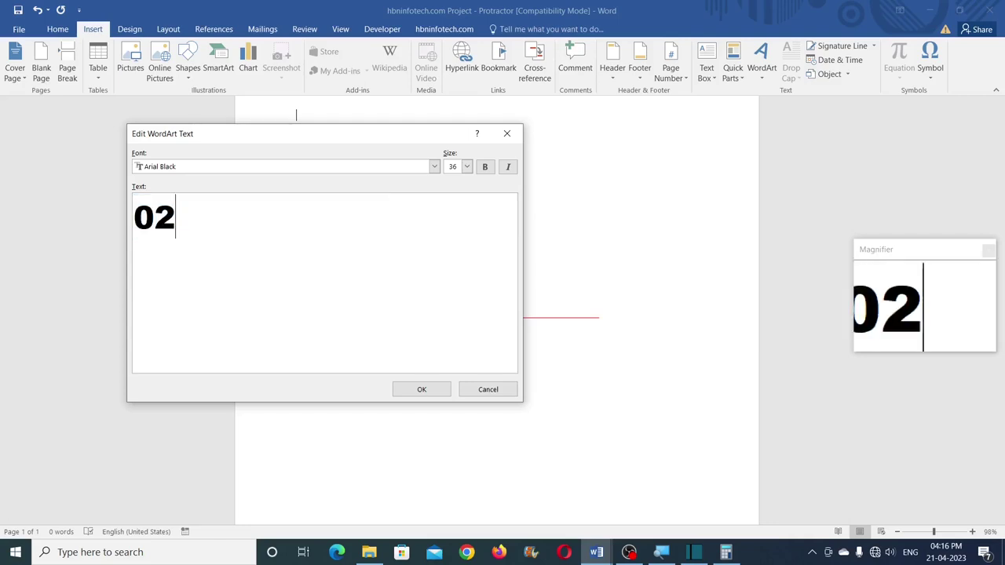
type("5")
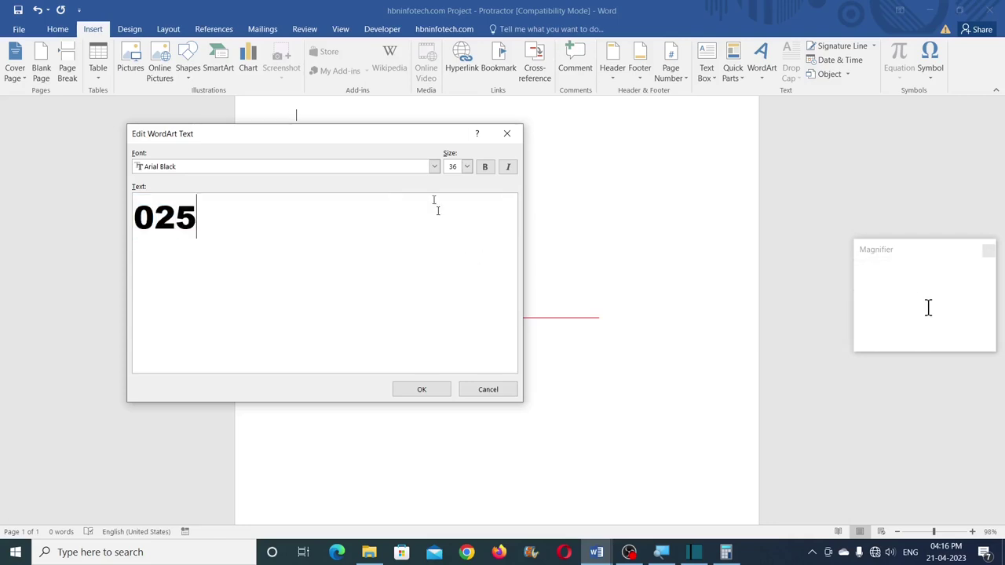
left_click(434, 167)
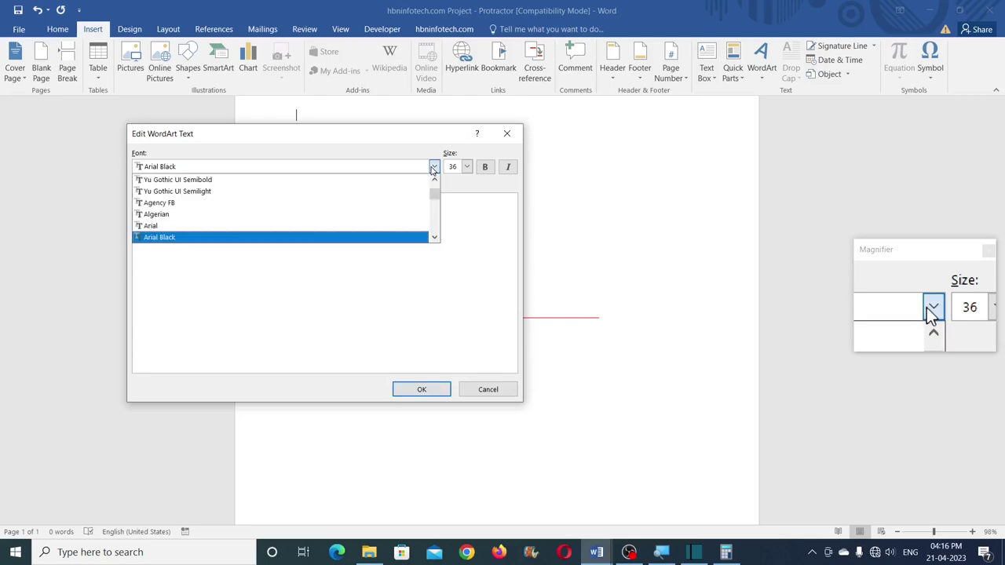
left_click(252, 226)
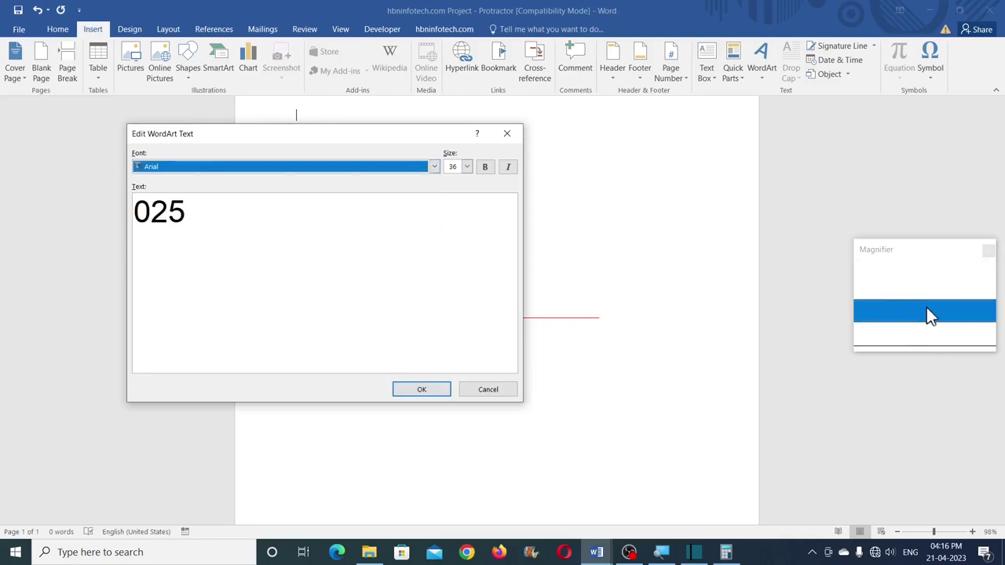
left_click(421, 390)
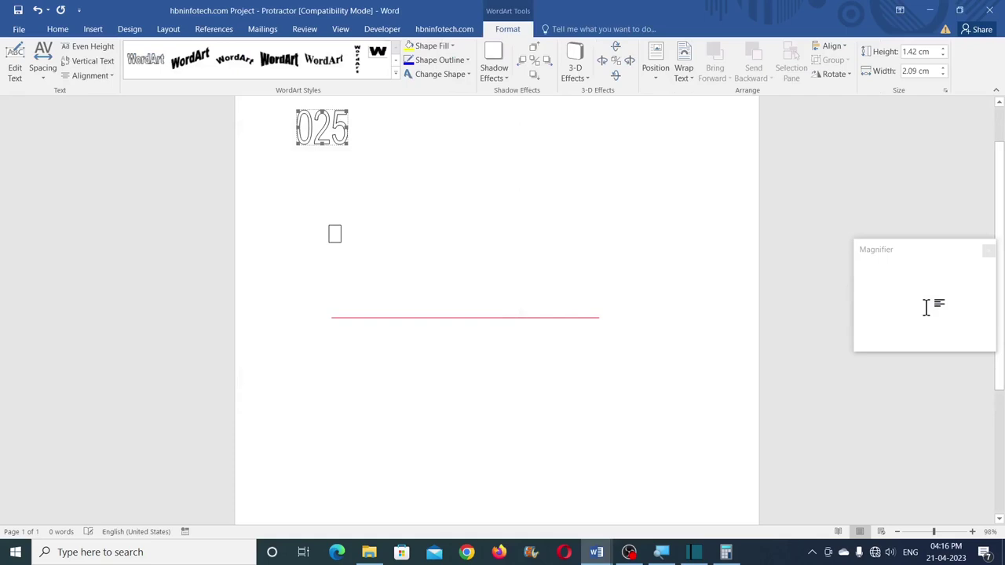
left_click(685, 78)
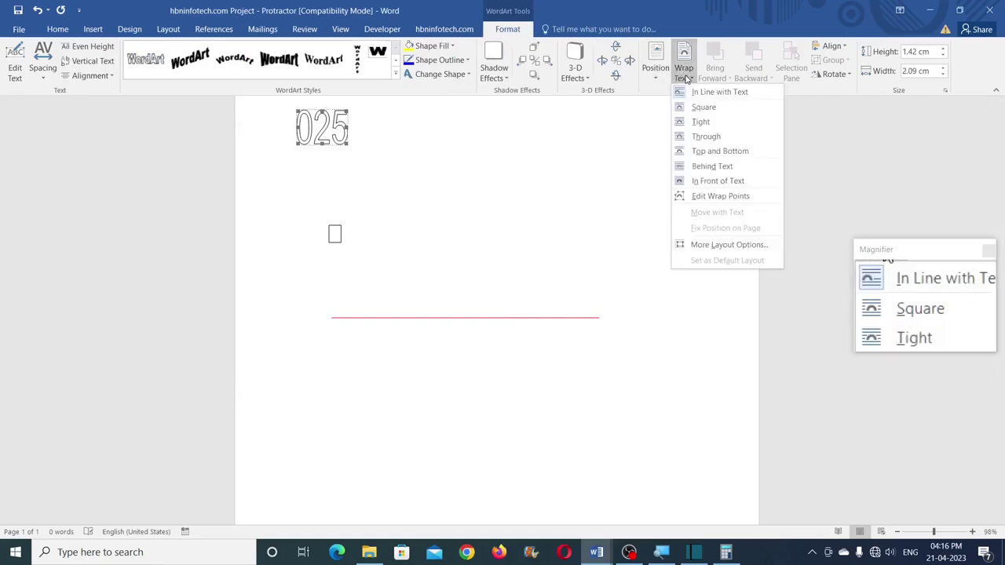
left_click(720, 183)
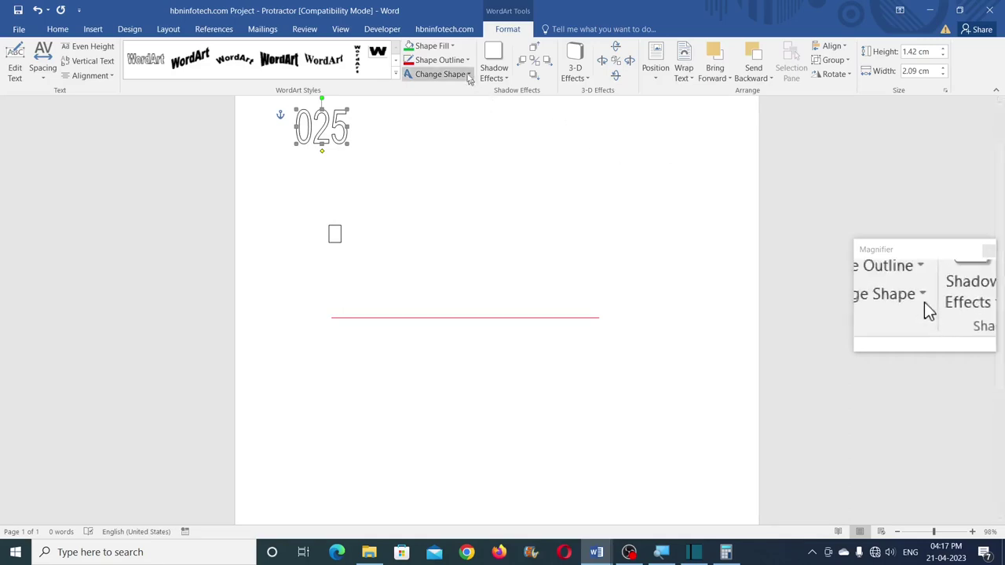
- Give the 025 WordArt a red fill and no outline
left_click(435, 48)
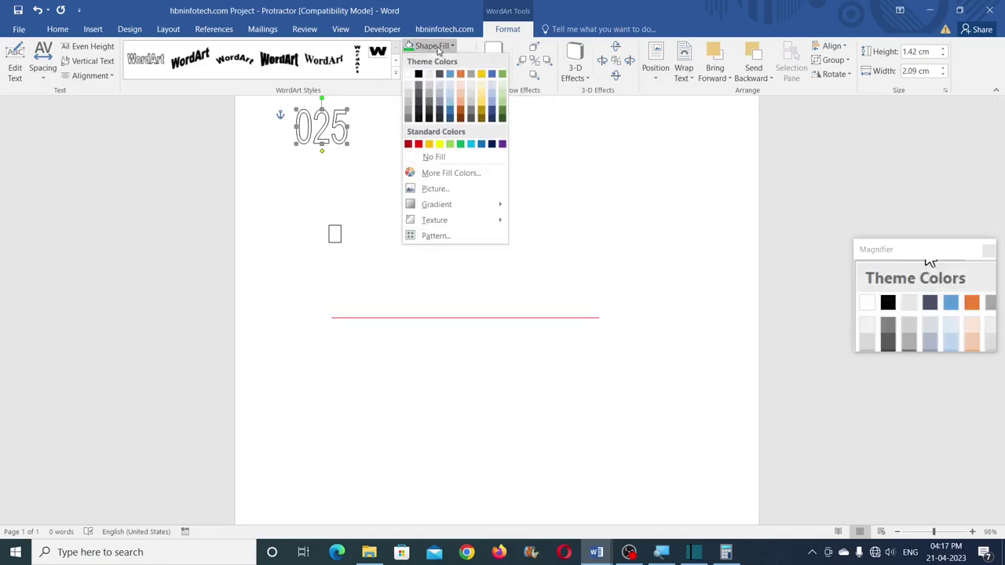
left_click(418, 146)
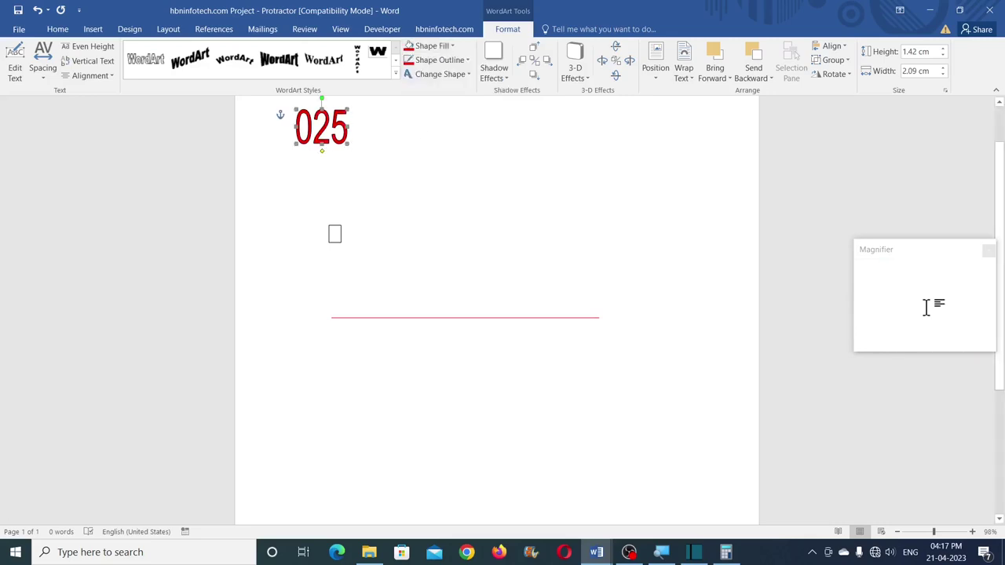
left_click(438, 63)
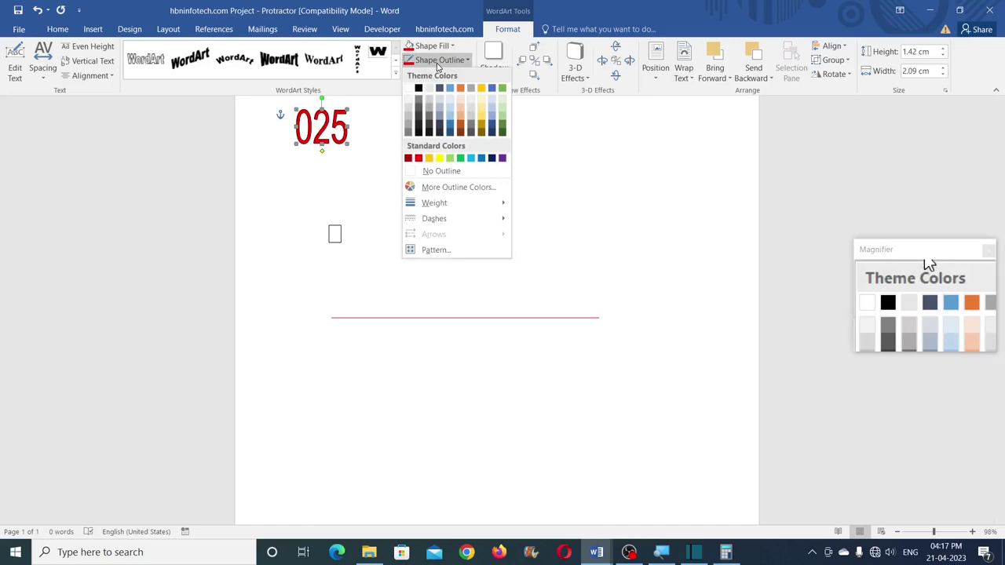
left_click(433, 172)
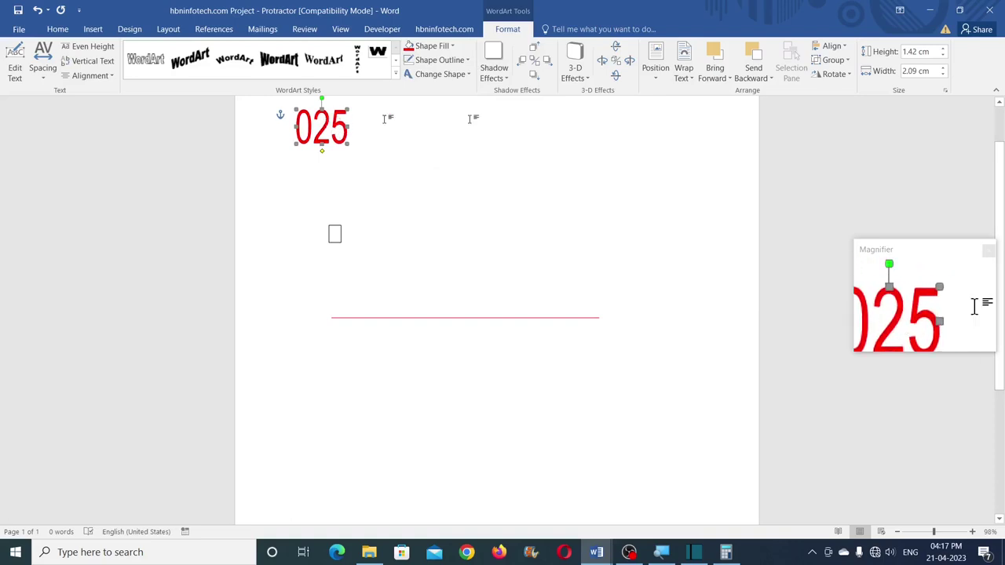
- Resize the 025 WordArt to 0.3 cm high and 0.5 cm wide
left_click(932, 53)
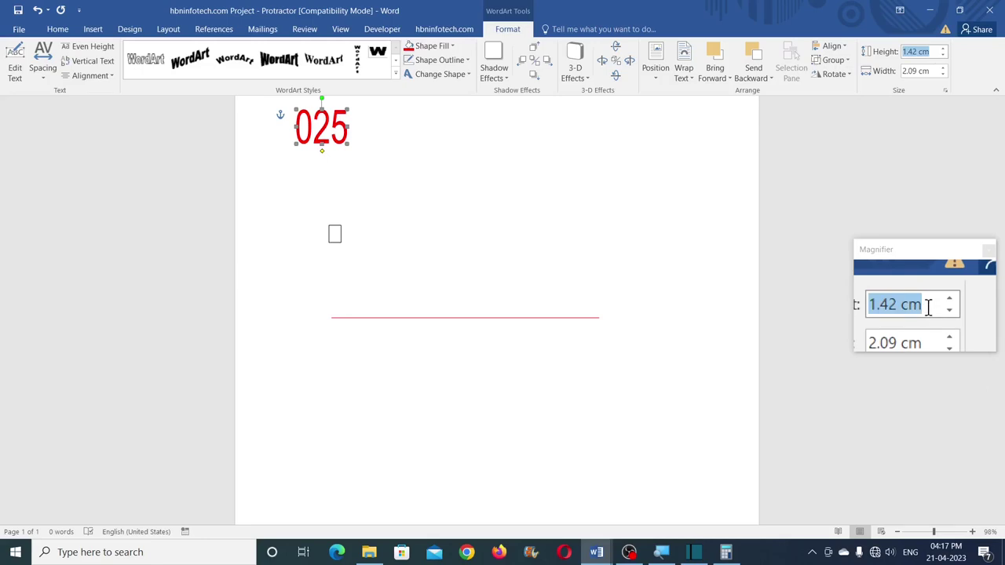
type("0.3")
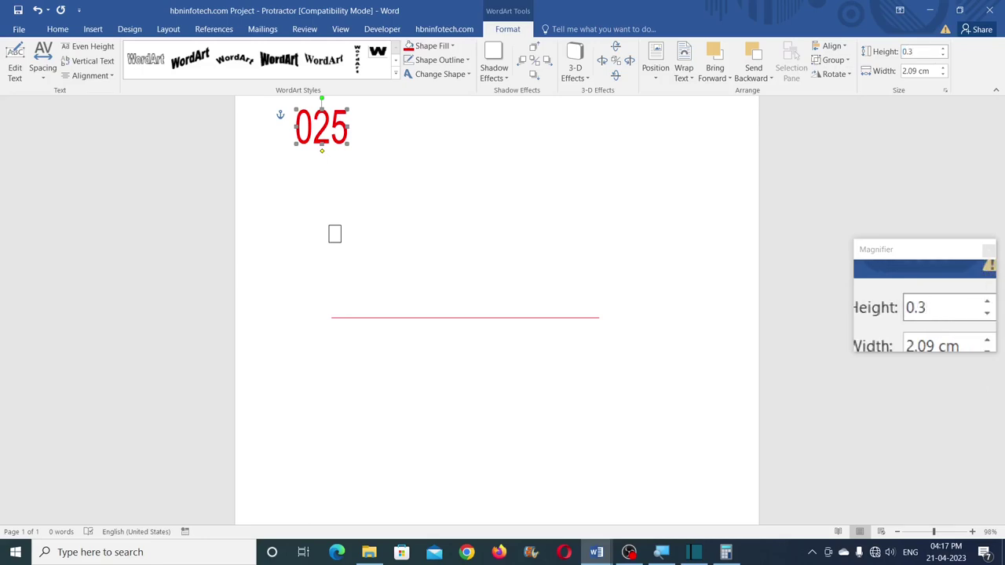
key("Return")
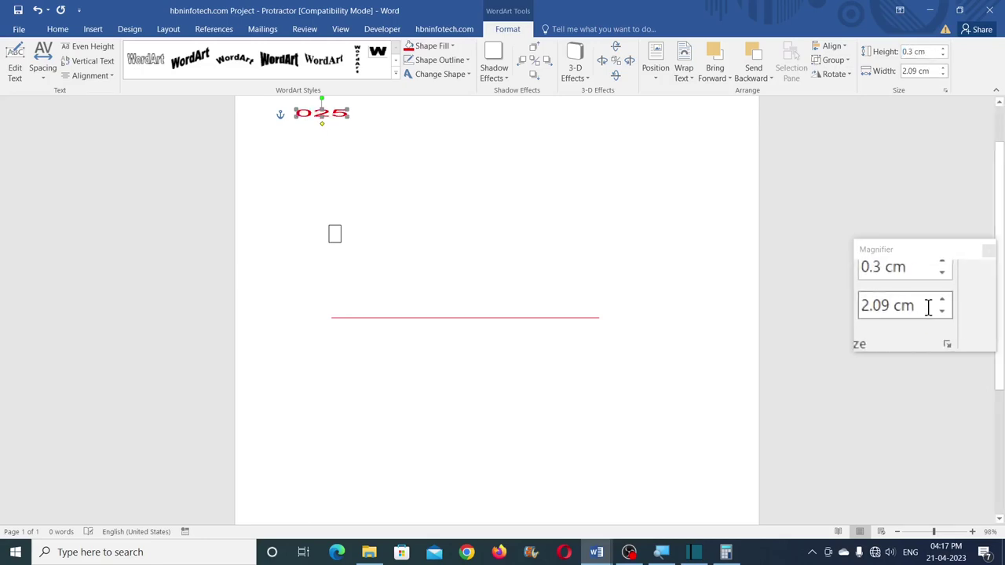
left_click(934, 71)
type("0")
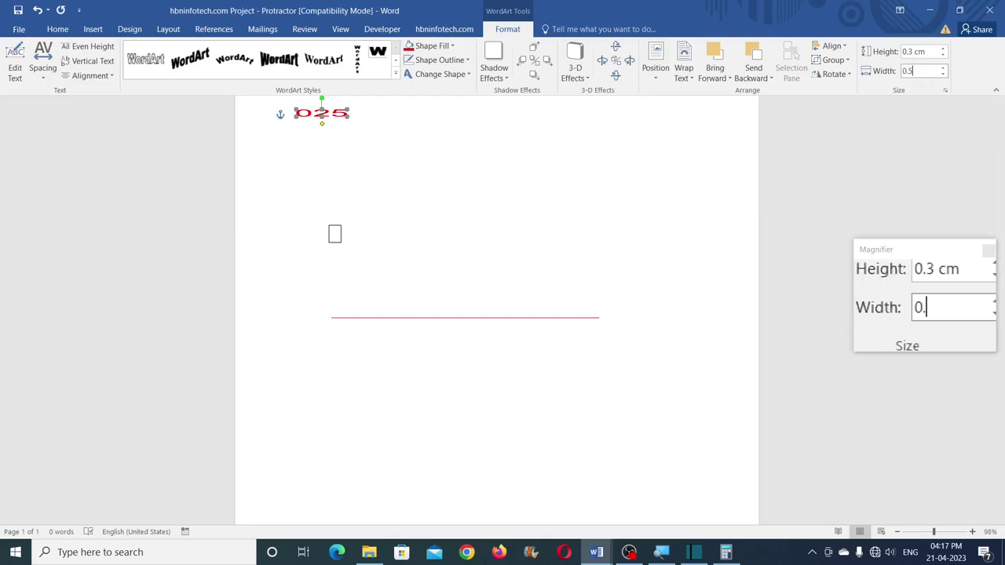
type(".5")
key("Return")
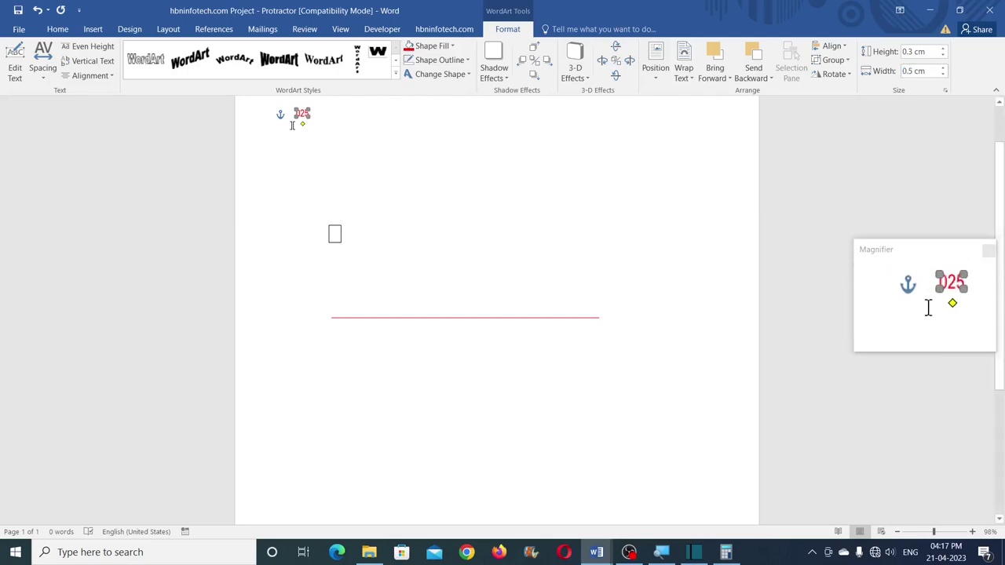
- Try rotating the 025 WordArt right by 90°, and undo the rotation
left_click(834, 74)
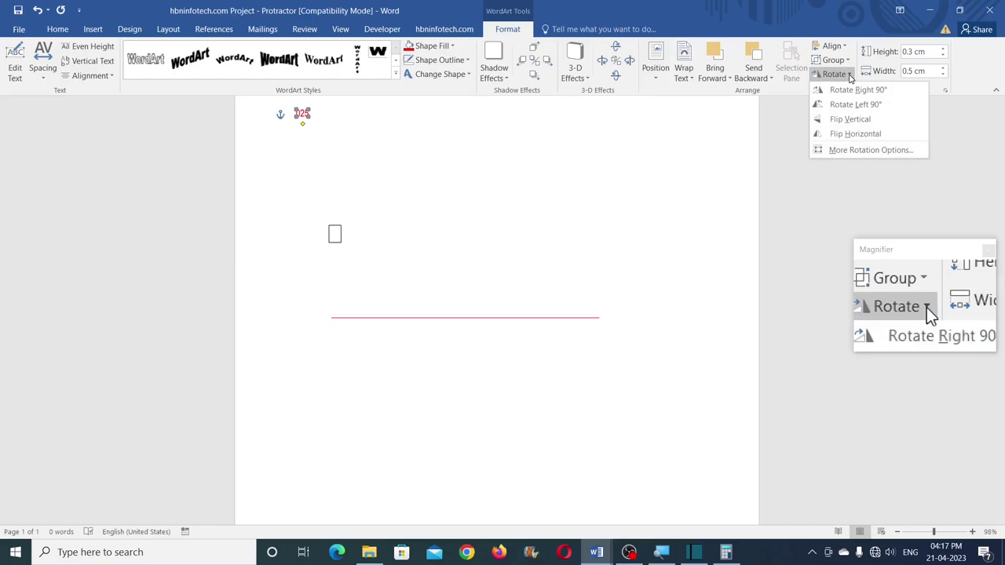
left_click(849, 91)
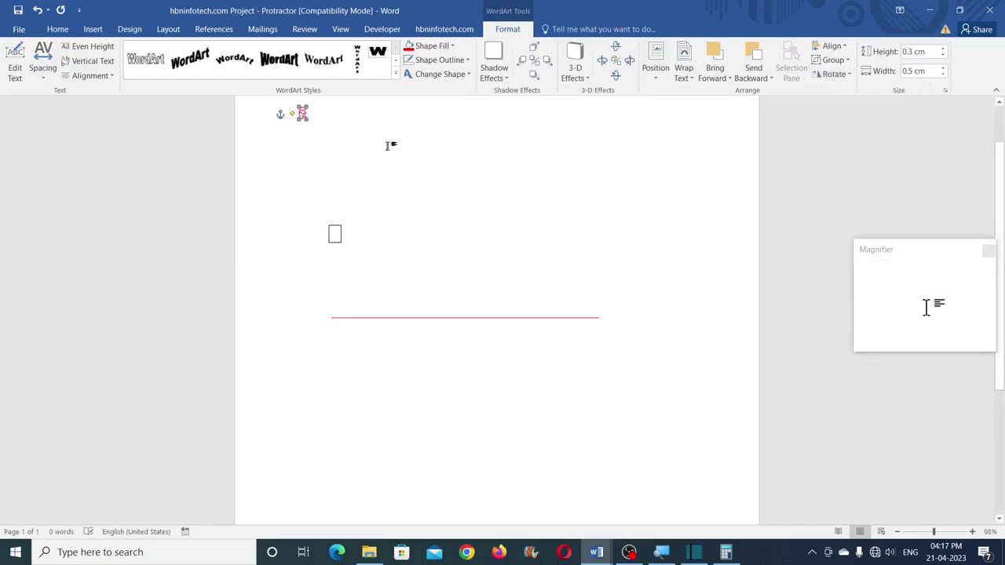
key("ctrl+z")
- Rotate the 025 WordArt left by 90°
left_click(836, 74)
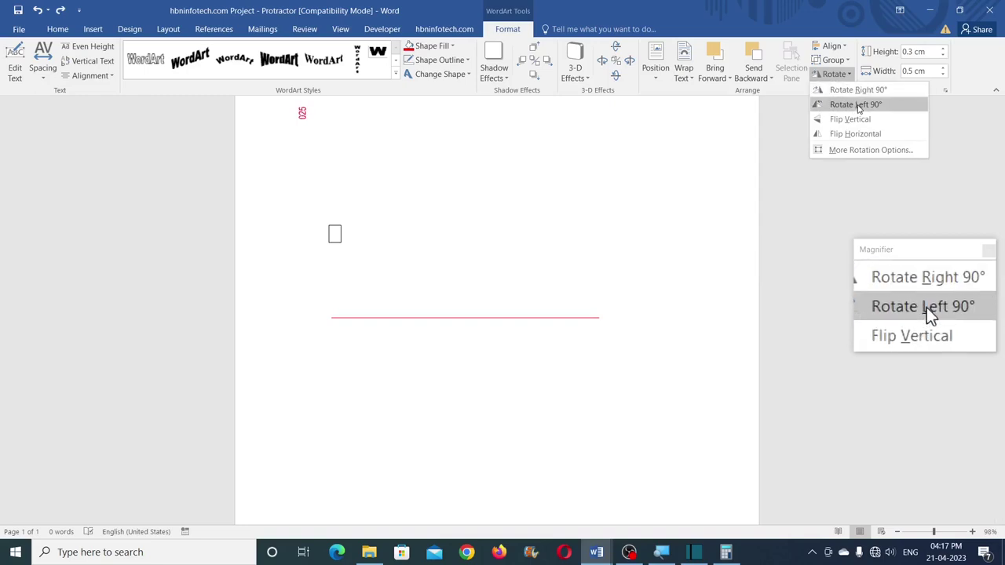
left_click(855, 105)
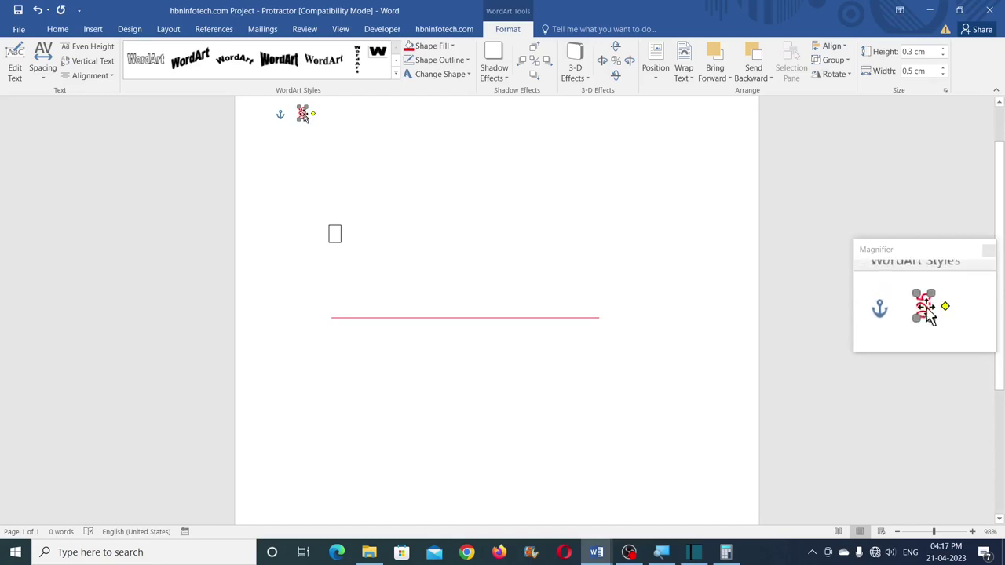
- Duplicate the 025 WordArt twice and the small rectangle four times, placing the copies apart in the empty upper page area
left_click_drag(302, 113, 464, 154)
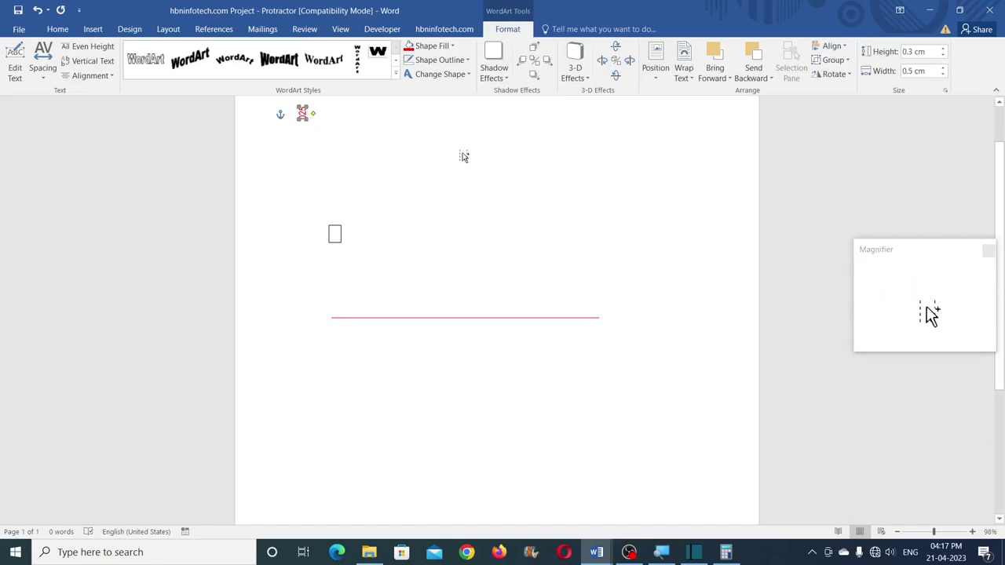
left_click_drag(338, 240, 481, 224)
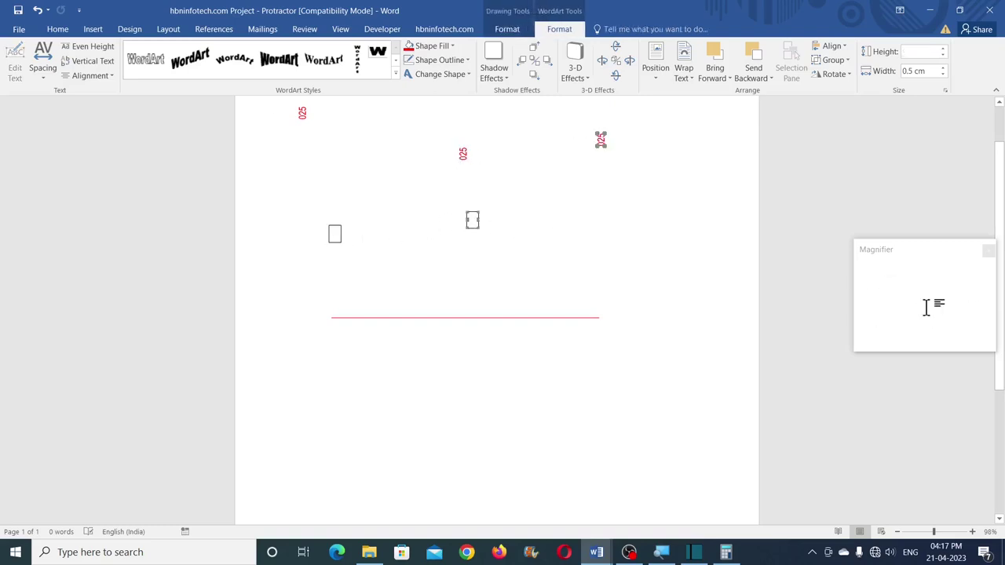
left_click(581, 233)
mouse_move(336, 235)
left_mouse_down()
mouse_move(366, 168)
mouse_move(333, 154)
left_mouse_up()
left_click_drag(336, 234, 539, 215)
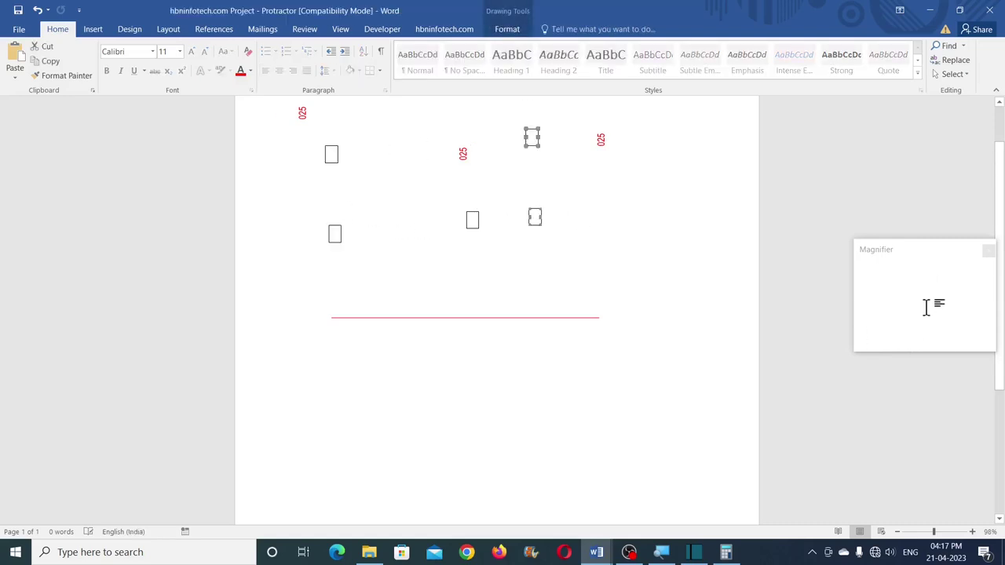
left_click(574, 155)
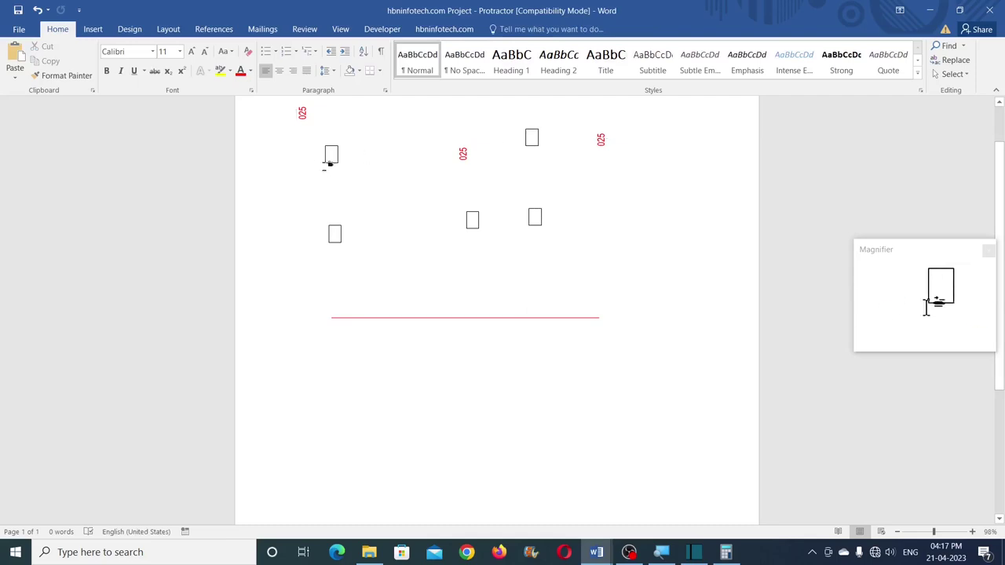
- Align the original 025 WordArt and the nearest rectangle below it to each other by center and middle
left_click(302, 113)
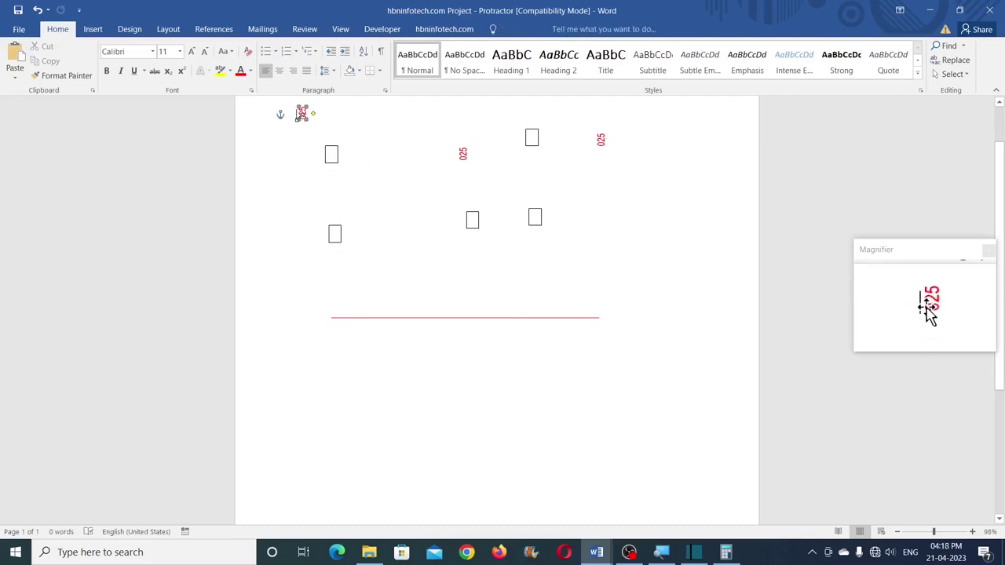
left_click(332, 161, "shift")
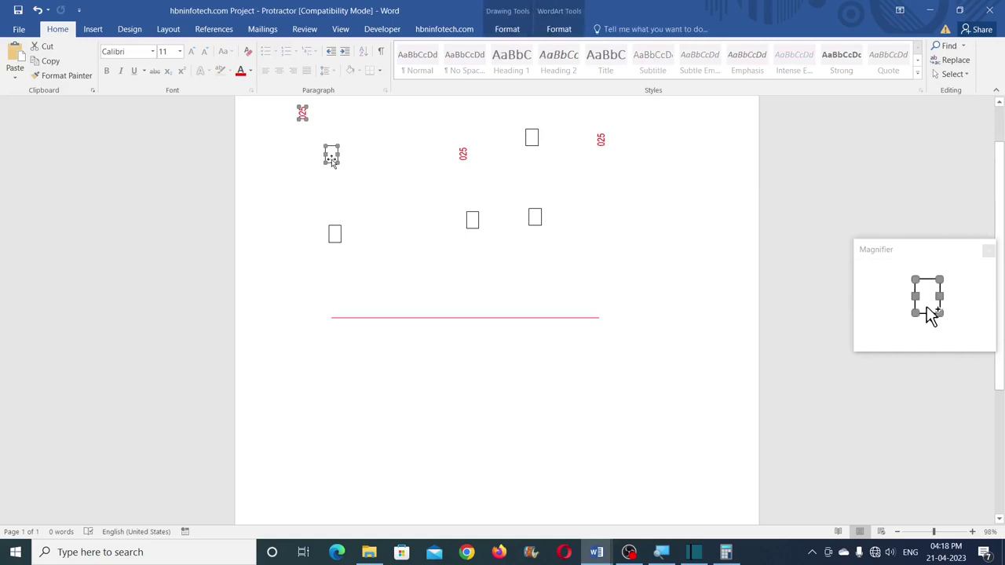
left_click(559, 30)
left_click(832, 45)
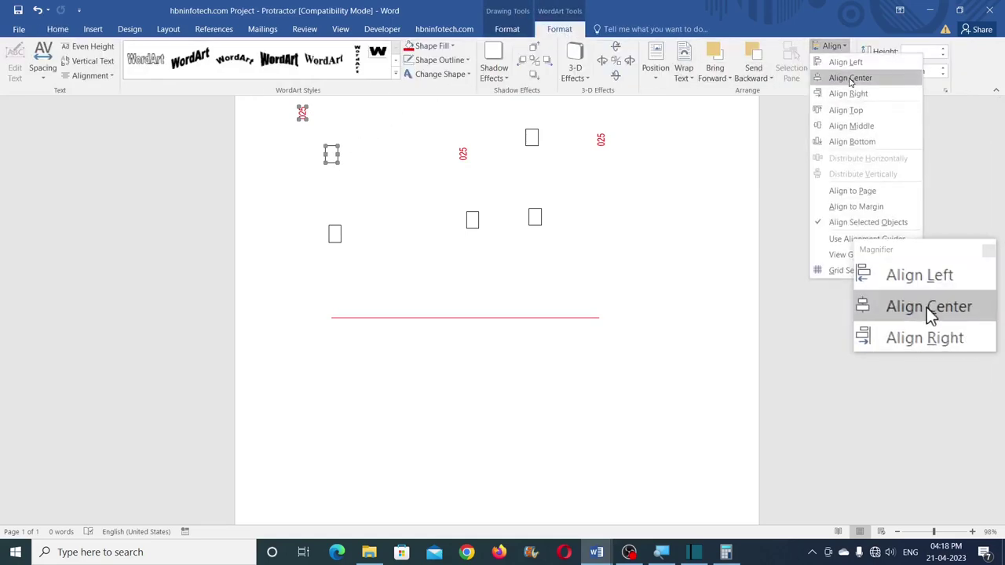
left_click(849, 77)
left_click(832, 45)
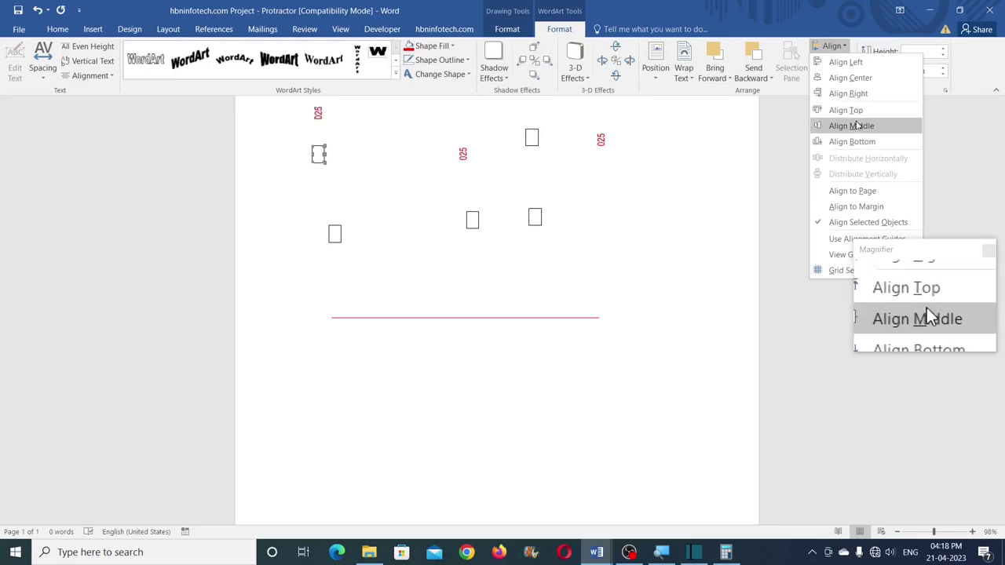
left_click(854, 123)
left_click(370, 153)
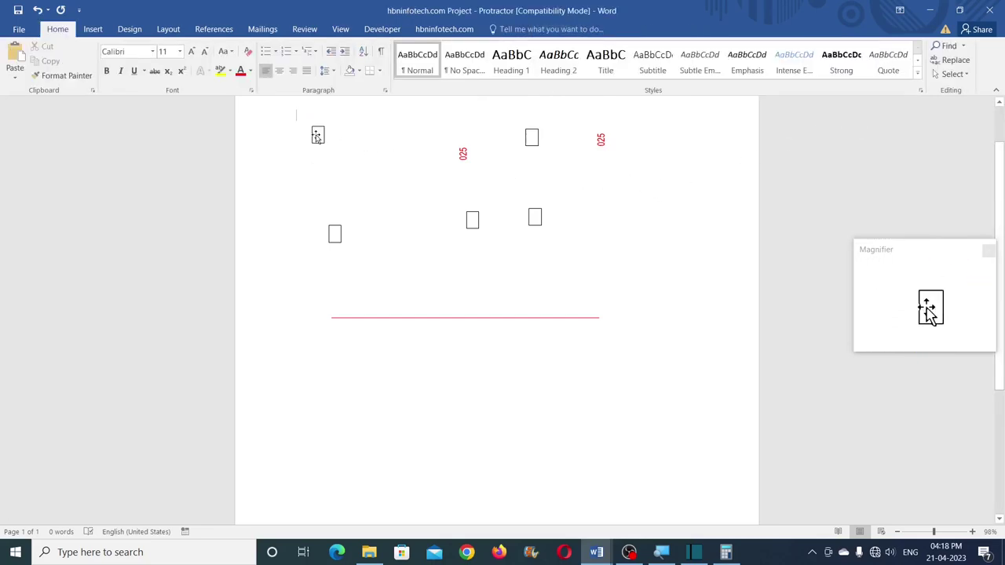
- Send the rectangle covering the 025 WordArt to the back and group it with that WordArt
left_click(317, 136)
left_click(507, 29)
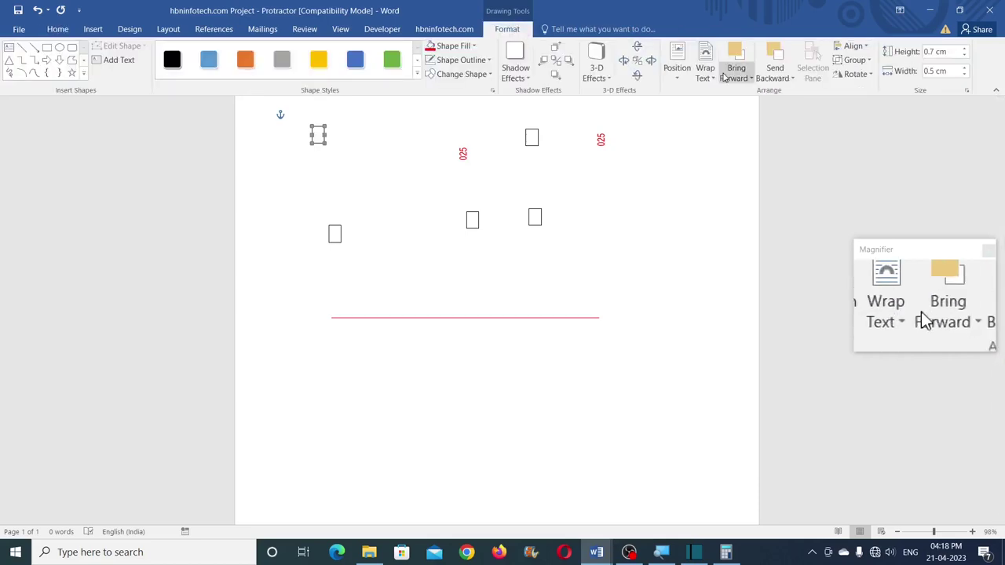
left_click(793, 78)
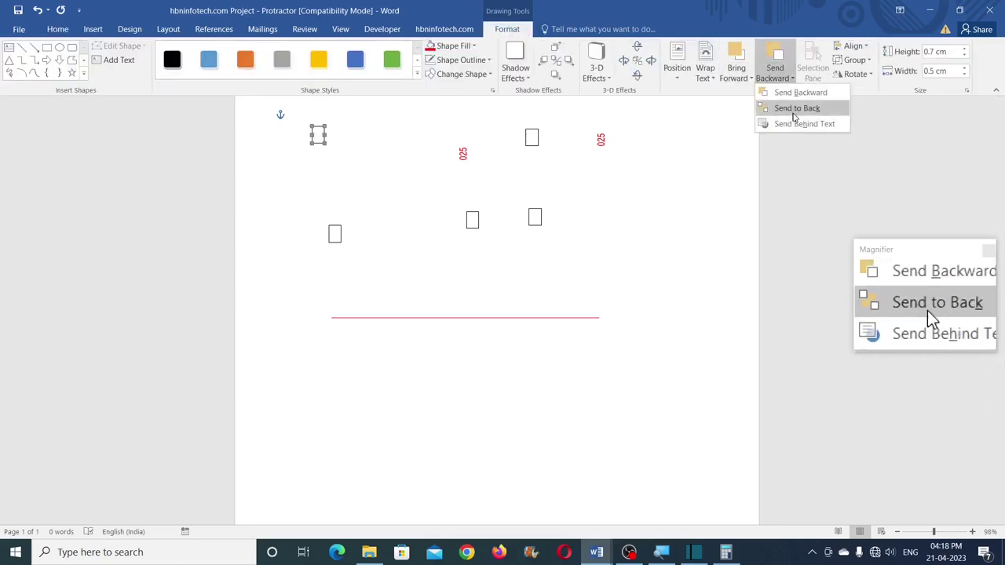
left_click(796, 110)
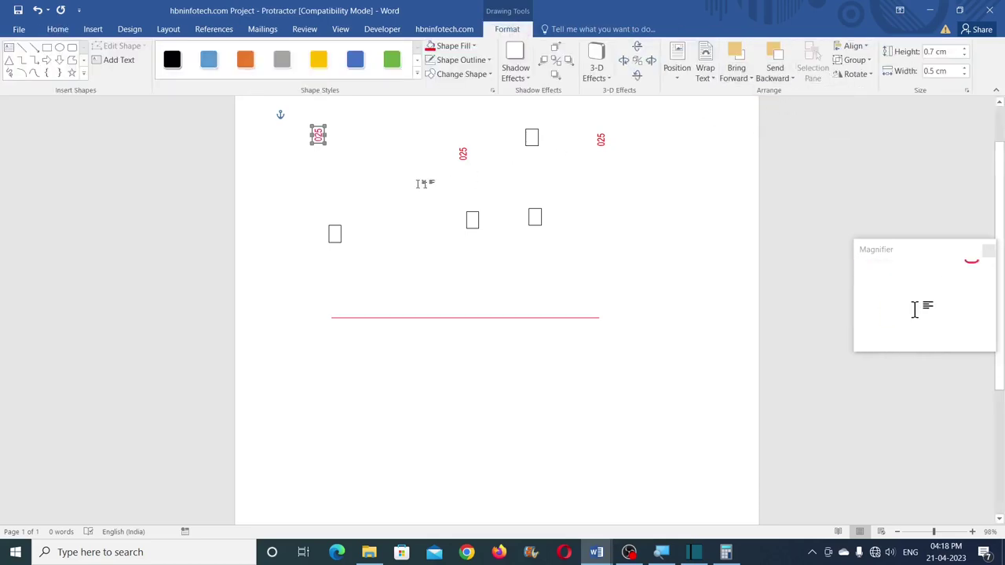
left_click(317, 136, "shift")
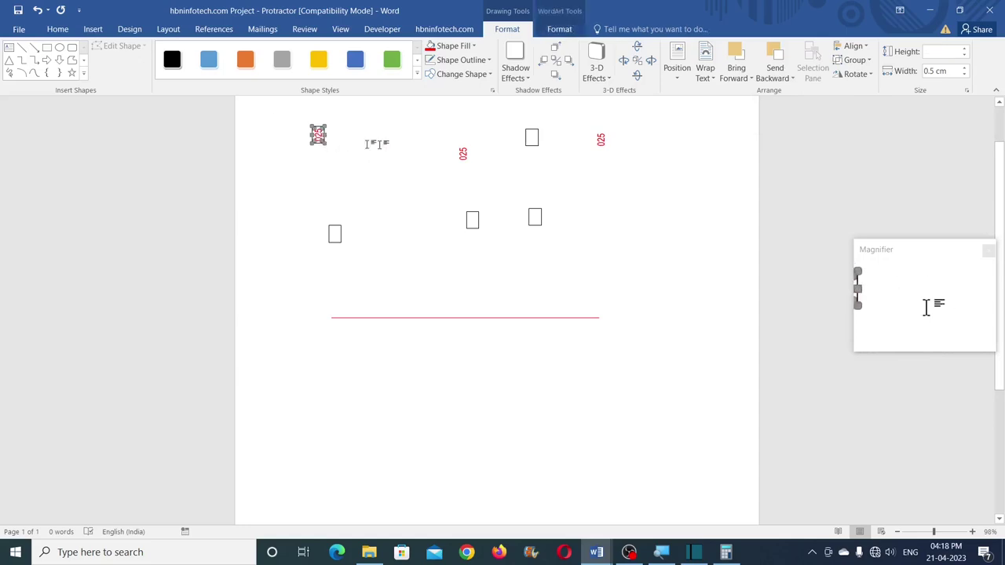
left_click(866, 59)
left_click(867, 79)
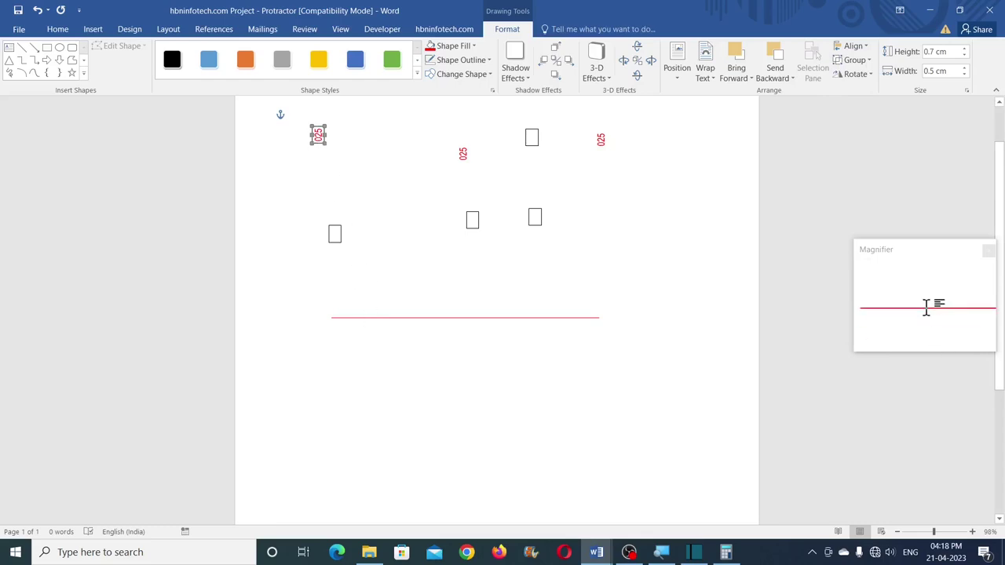
- Align the boxed 025 group and the long red line to each other by left edge and middle
left_click(367, 318, "shift")
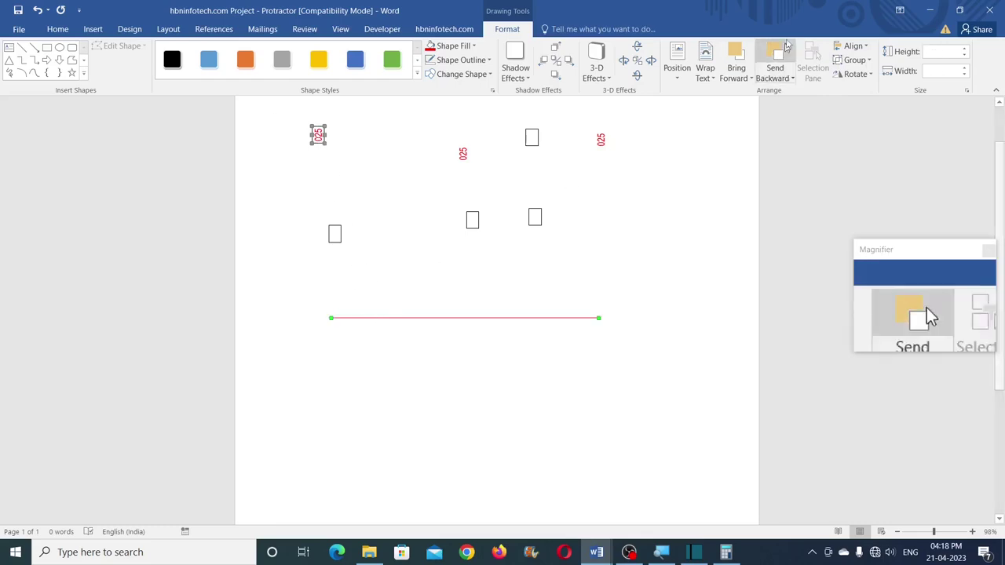
left_click(866, 49)
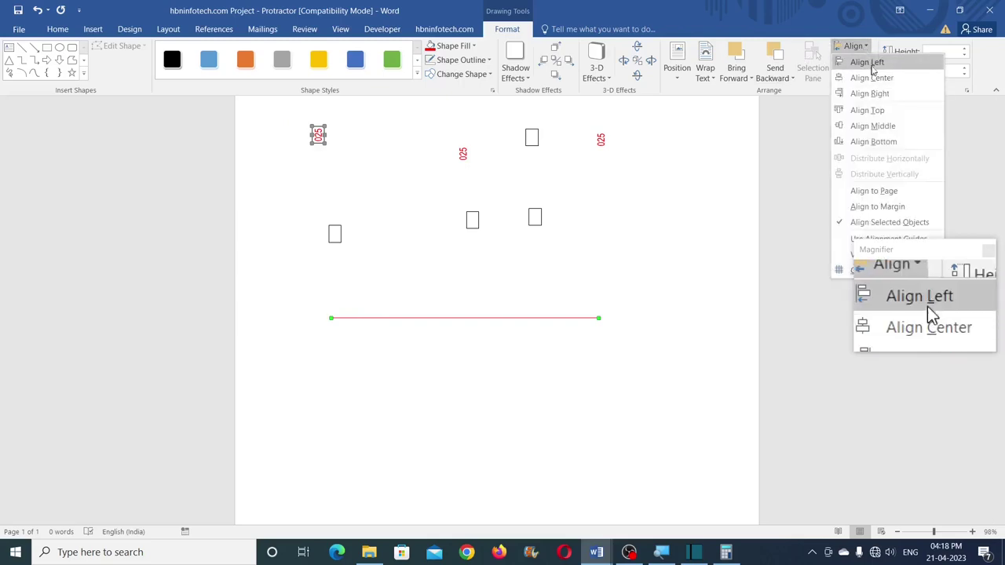
left_click(874, 65)
left_click(859, 49)
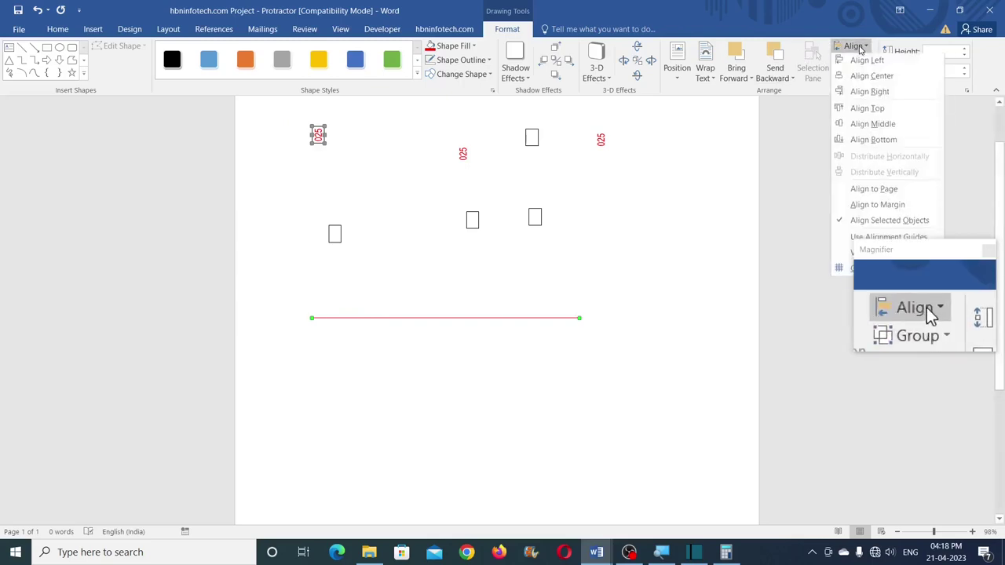
left_click(851, 127)
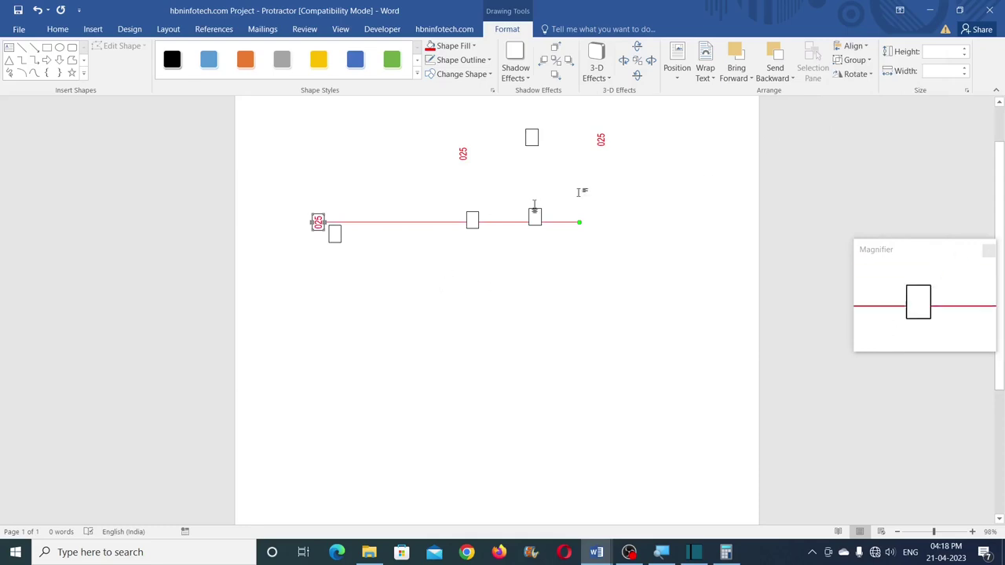
- Group the boxed 025 with the red line and move the combined group below the spare rectangles
left_click(854, 60)
left_click(861, 78)
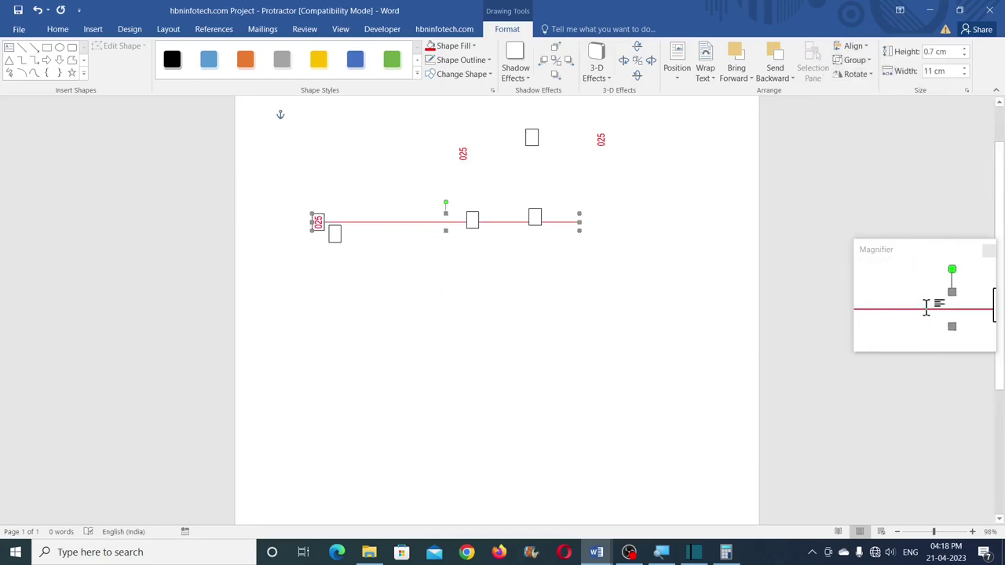
left_click_drag(433, 226, 435, 317)
left_click(431, 188)
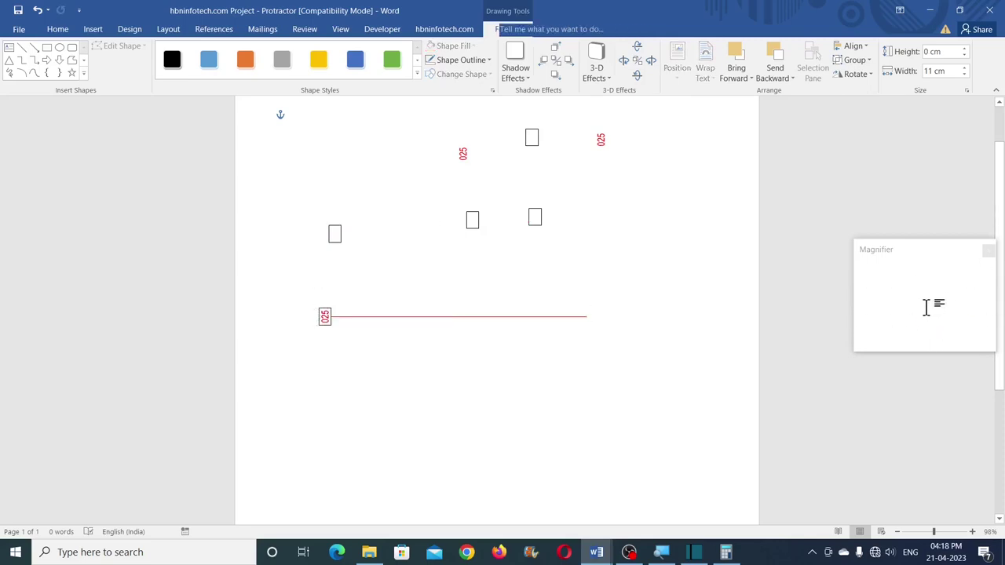
- Open the rotation choices for the 025 WordArt copy nearest the page's right edge
left_click(601, 142)
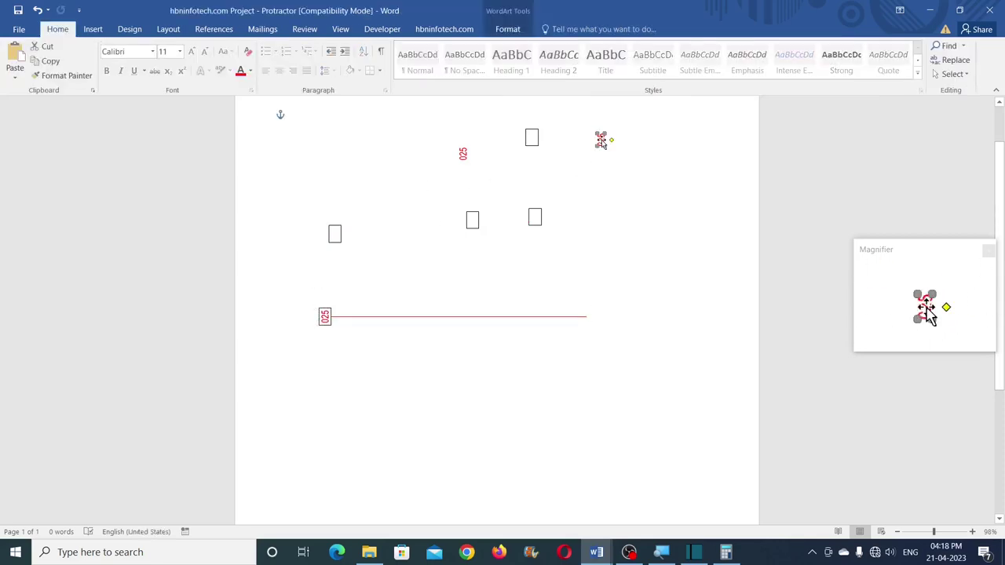
left_click(507, 29)
left_click(852, 74)
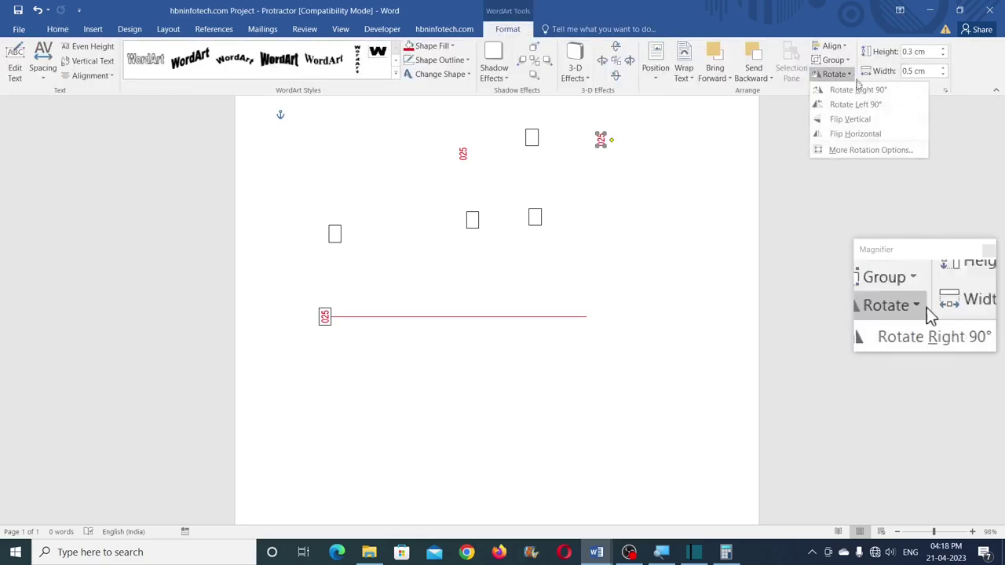
- Rotate the selected 025 WordArt right by 90° twice so it reads in the opposite vertical direction
left_click(858, 90)
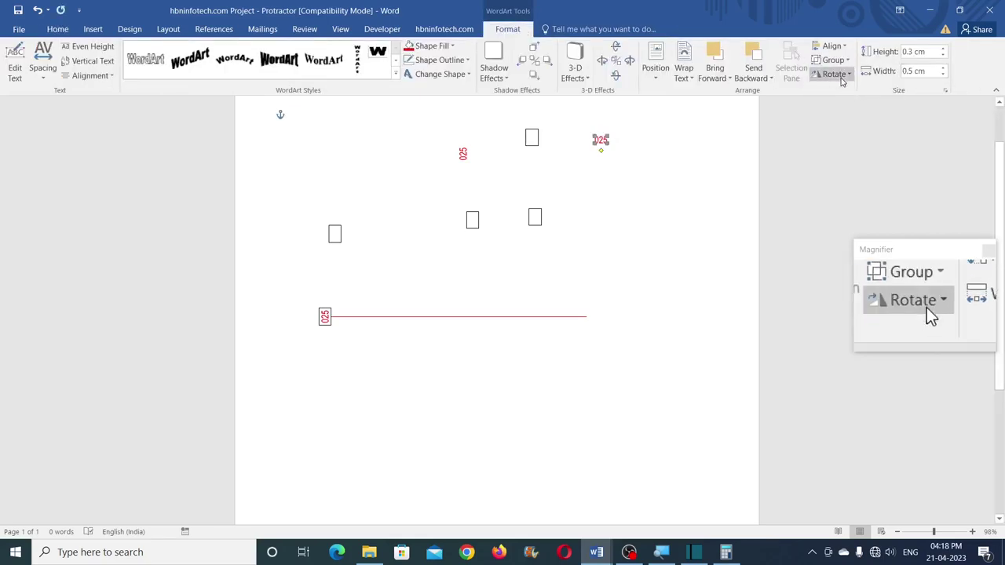
left_click(840, 76)
left_click(867, 93)
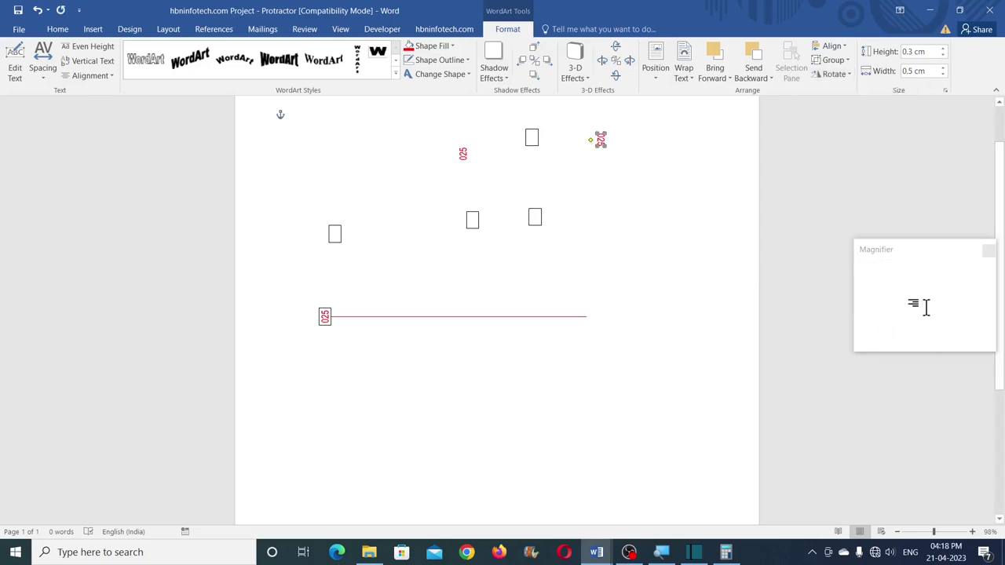
- Center the rotated 025 WordArt and the small box beside it on each other, horizontally and vertically
left_click(532, 139, "shift")
left_click(832, 46)
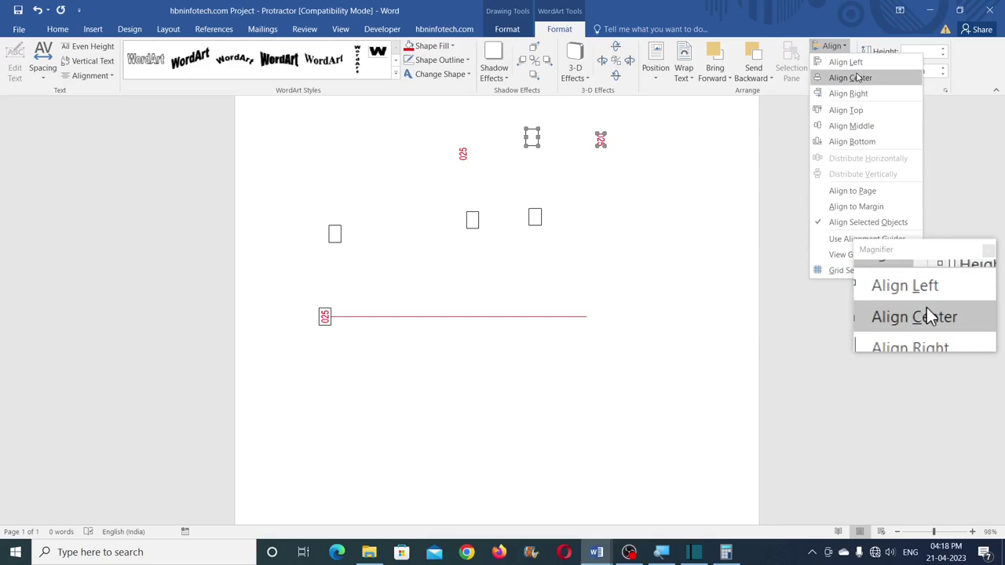
left_click(858, 76)
left_click(833, 46)
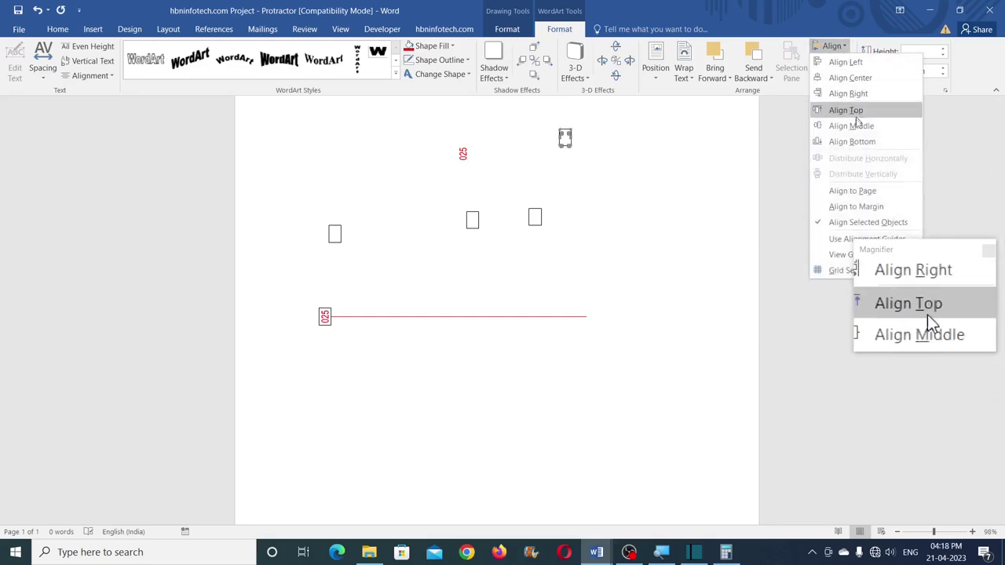
left_click(846, 110)
- Send the small box covering the rotated 025 WordArt to the back
left_click(565, 137)
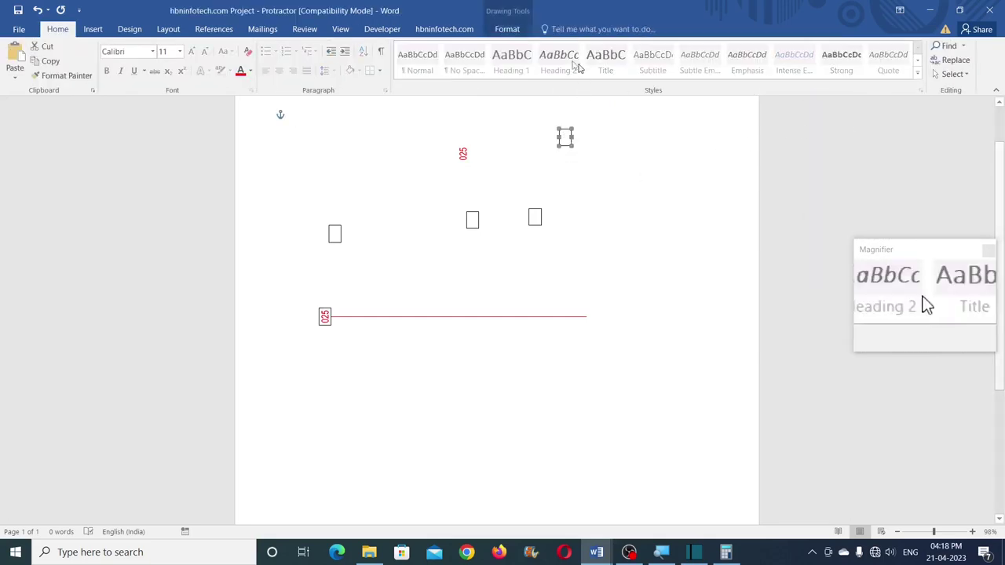
left_click(507, 29)
left_click(789, 78)
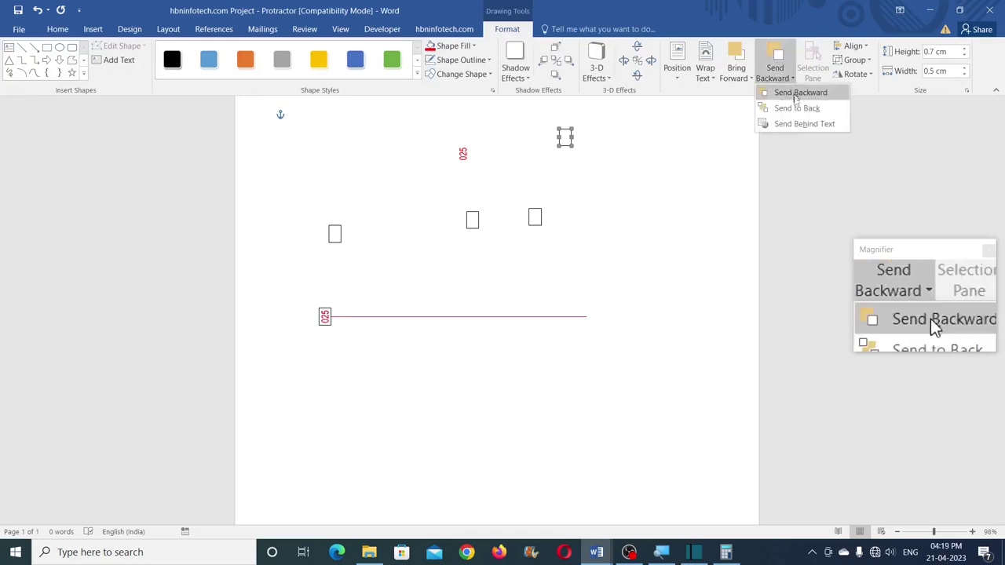
left_click(797, 108)
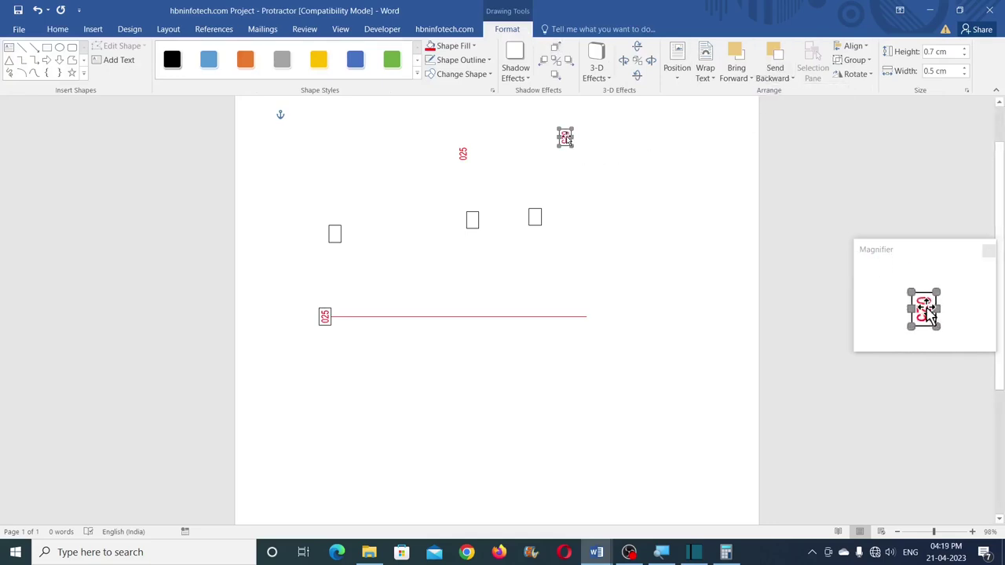
left_click(800, 119)
- Group the rotated 025 WordArt with the box around it
left_click(566, 139)
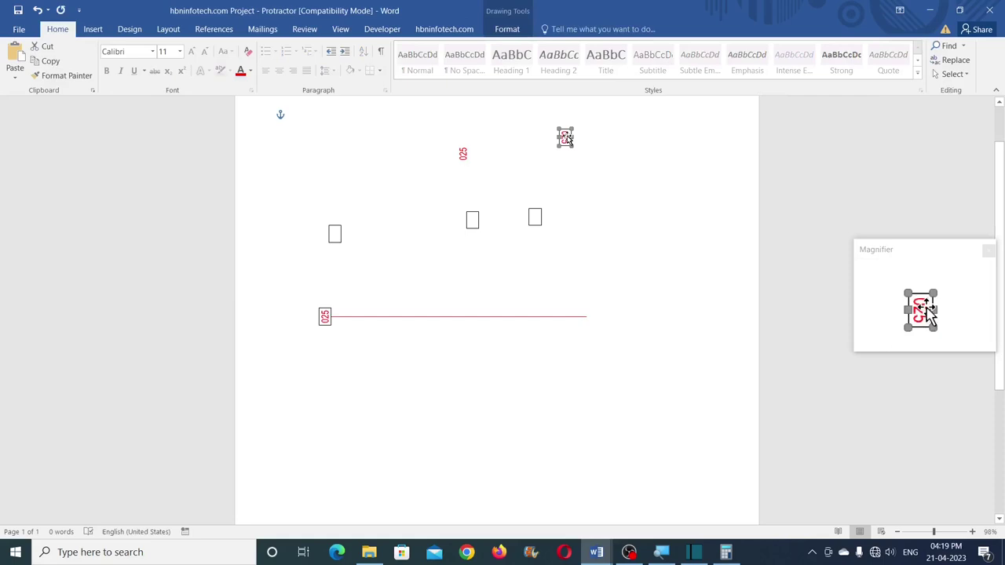
left_click(565, 139)
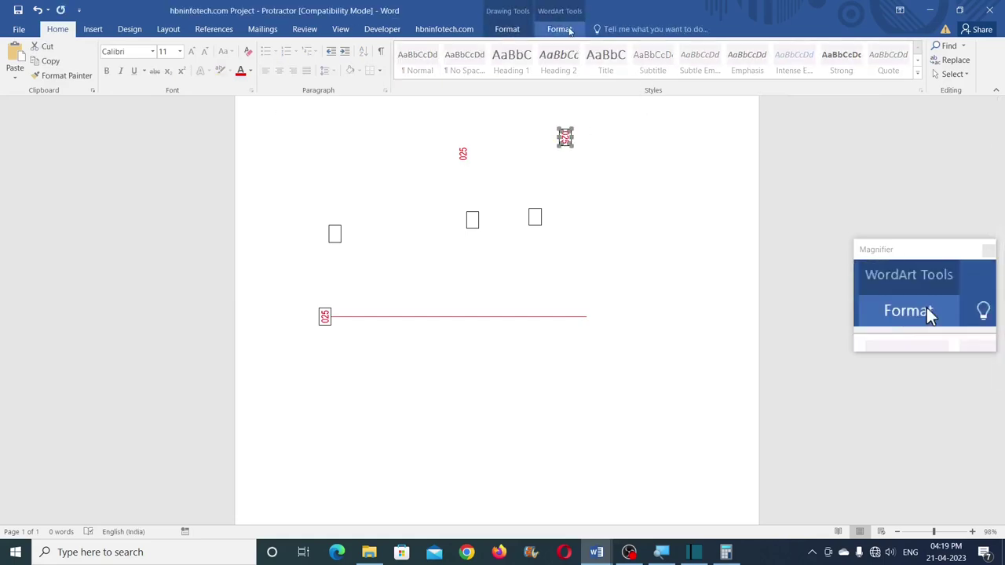
left_click(559, 29)
left_click(848, 62)
left_click(846, 80)
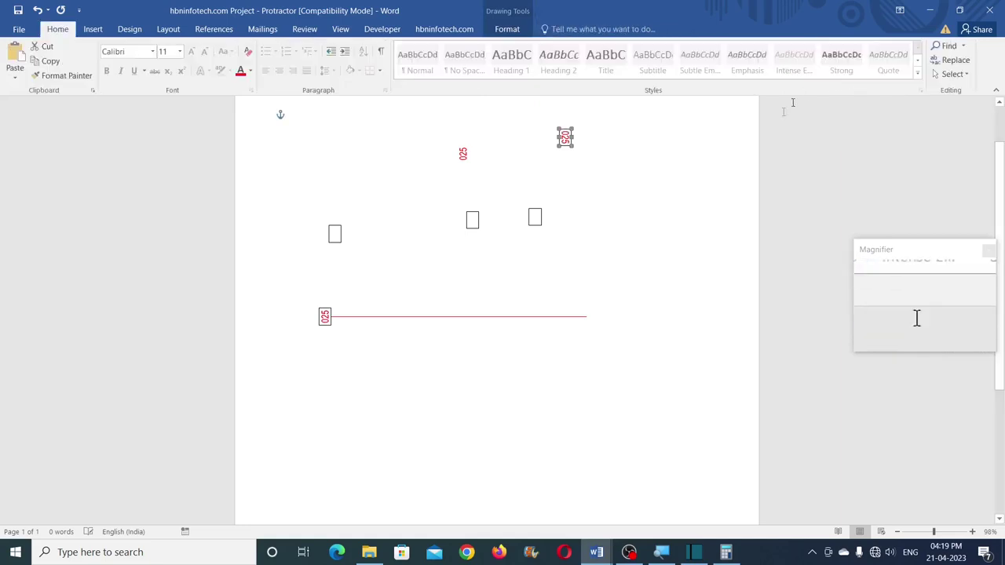
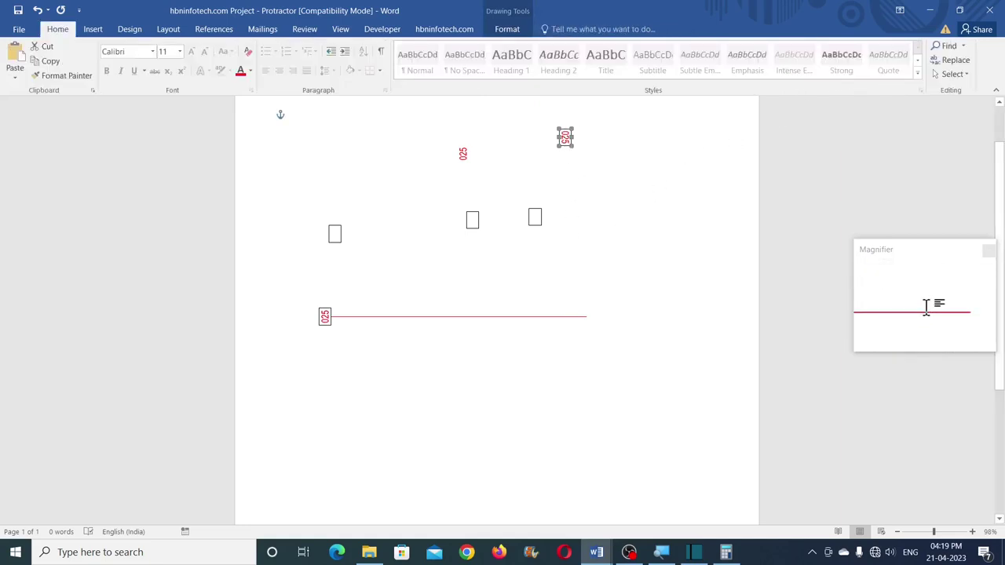
- Align the boxed 025 with the red line group using Align Right and Align Middle
left_click(507, 29)
left_click(864, 47)
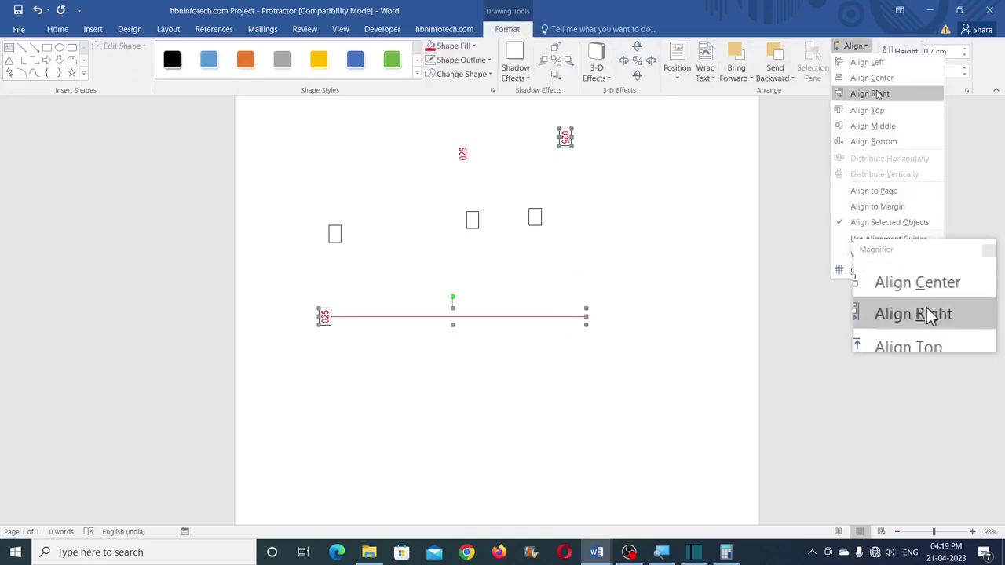
left_click(869, 93)
left_click(864, 47)
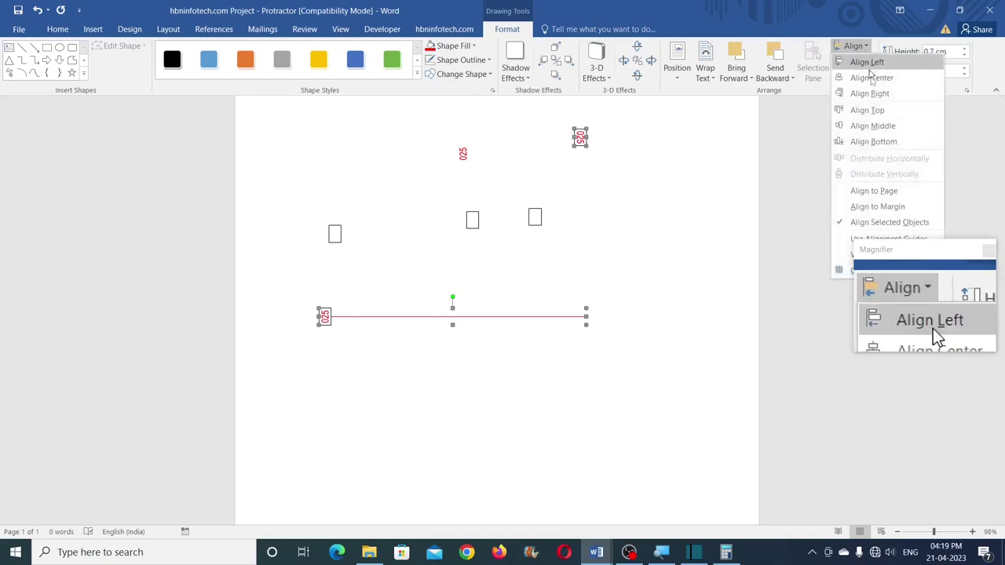
left_click(878, 126)
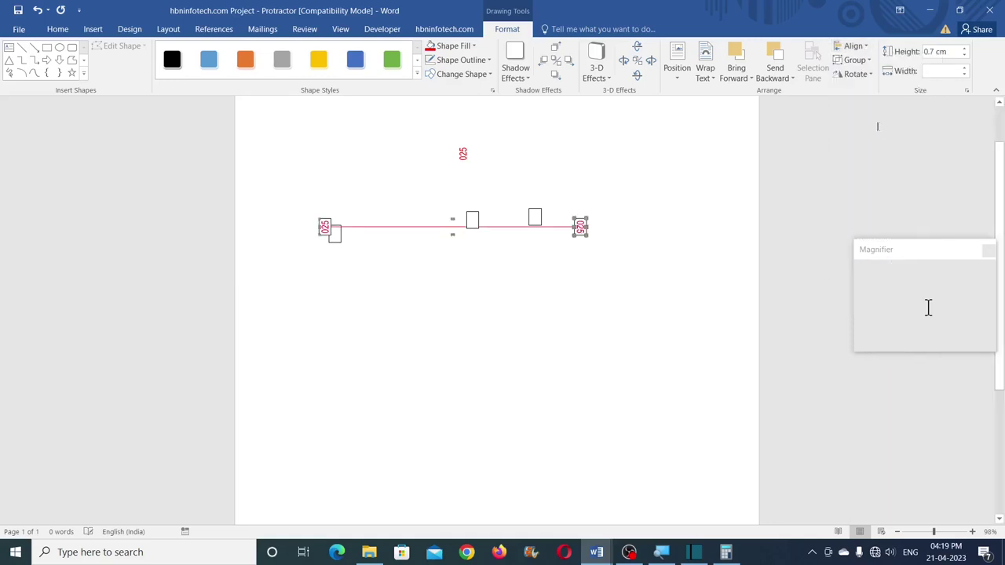
- Group the two boxed 025 labels and their red line, and move the group below the loose boxes
left_click(855, 60)
left_click(860, 75)
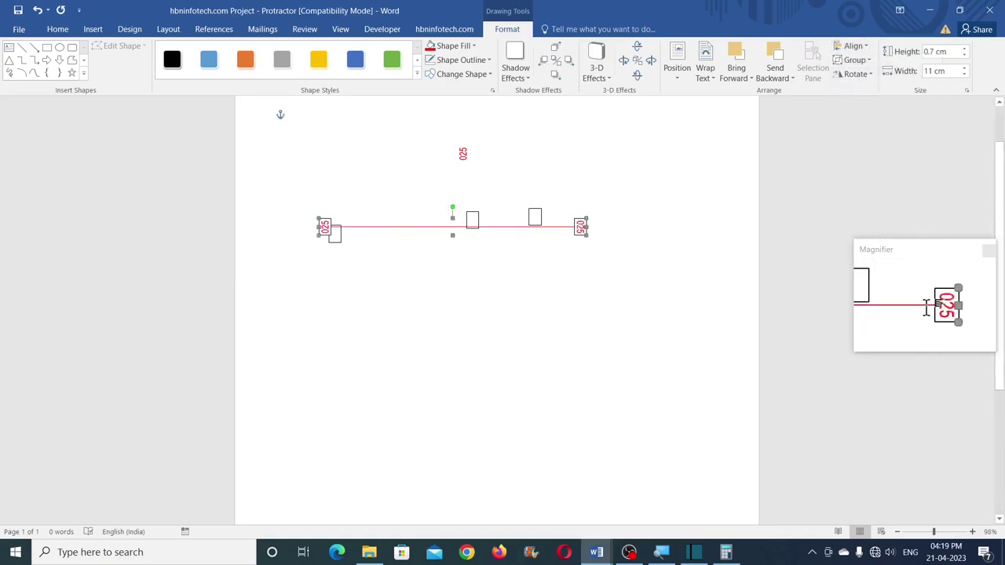
left_click_drag(567, 228, 589, 289)
left_click(529, 278)
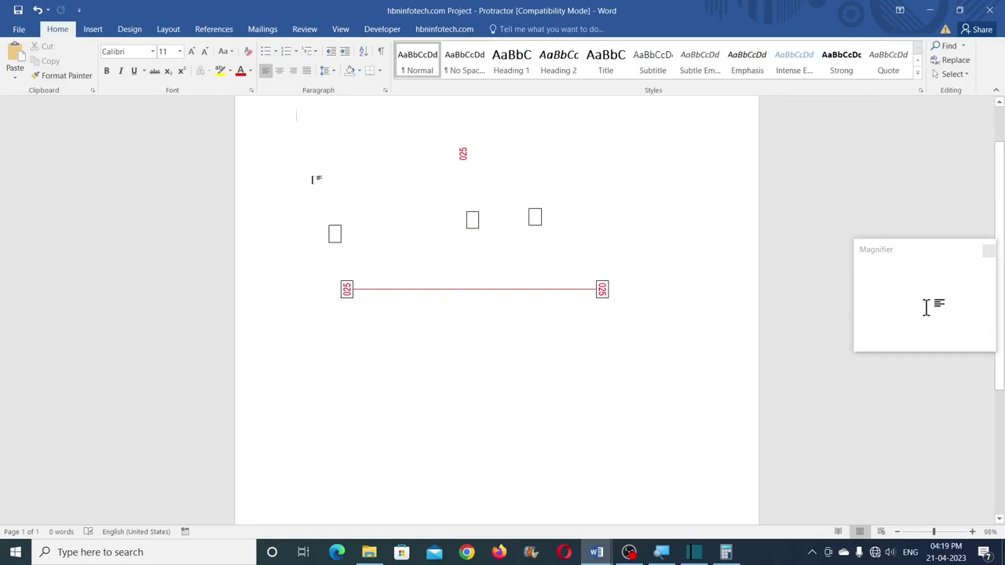
- Draw a horizontal line below the grouped labels, with its width set to 10 cm and a red outline
left_click(92, 30)
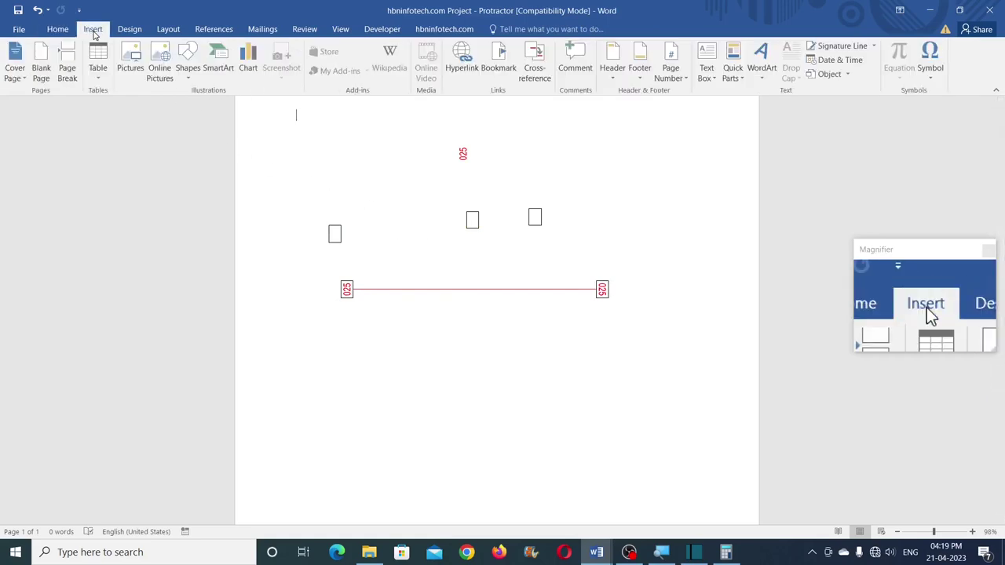
left_click(188, 71)
left_click(206, 106)
left_click_drag(367, 368, 541, 368)
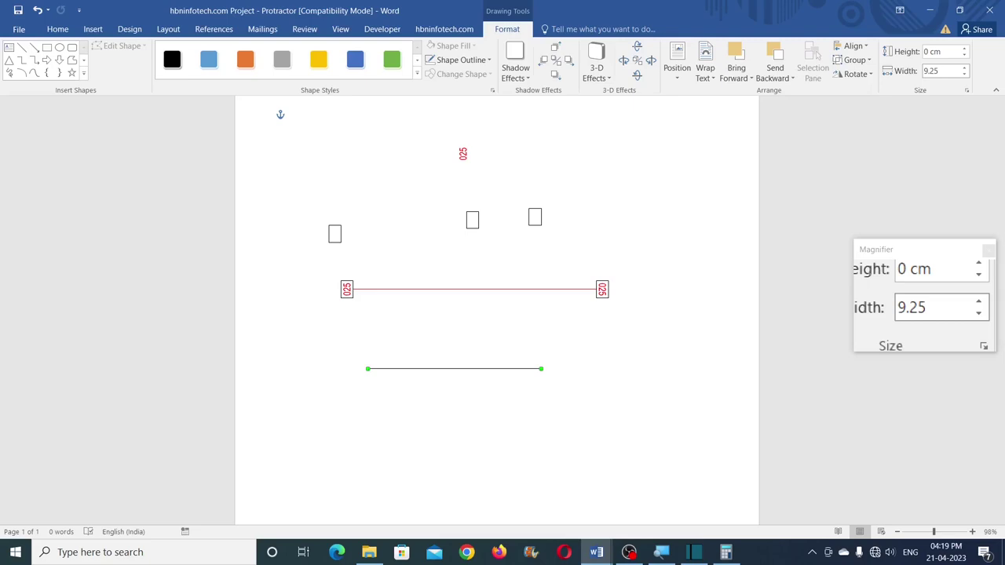
left_click(938, 71)
type("10")
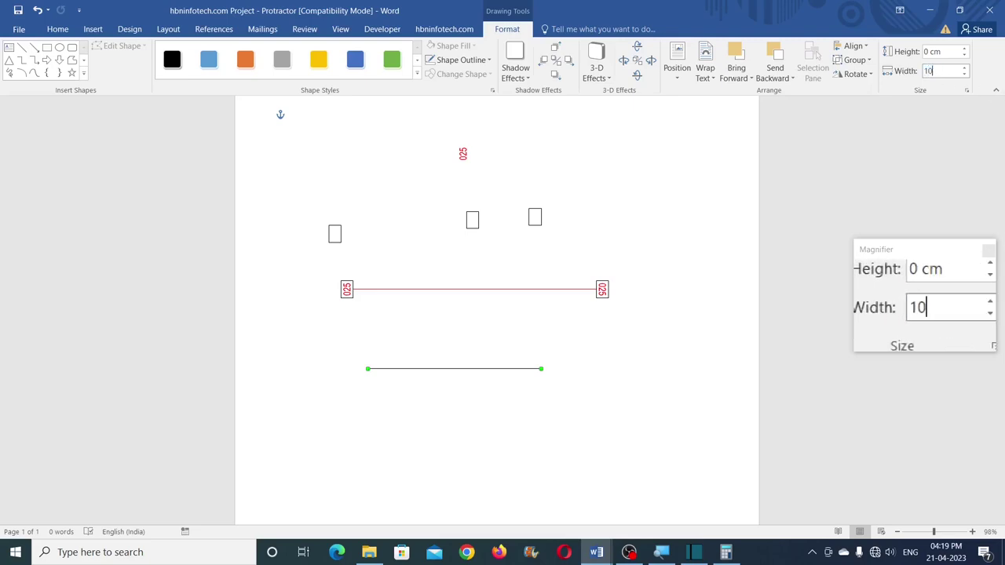
key("Return")
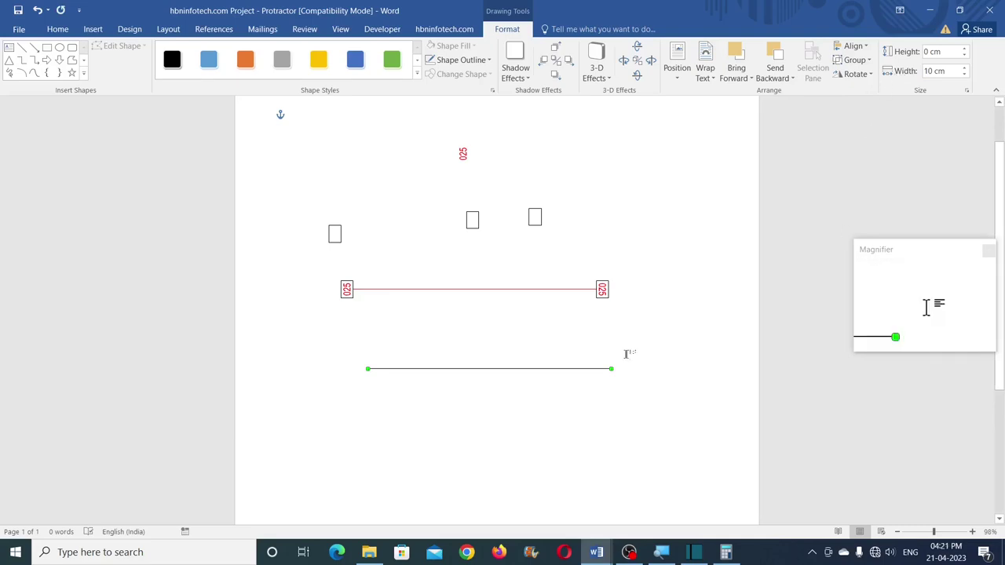
left_click(463, 60)
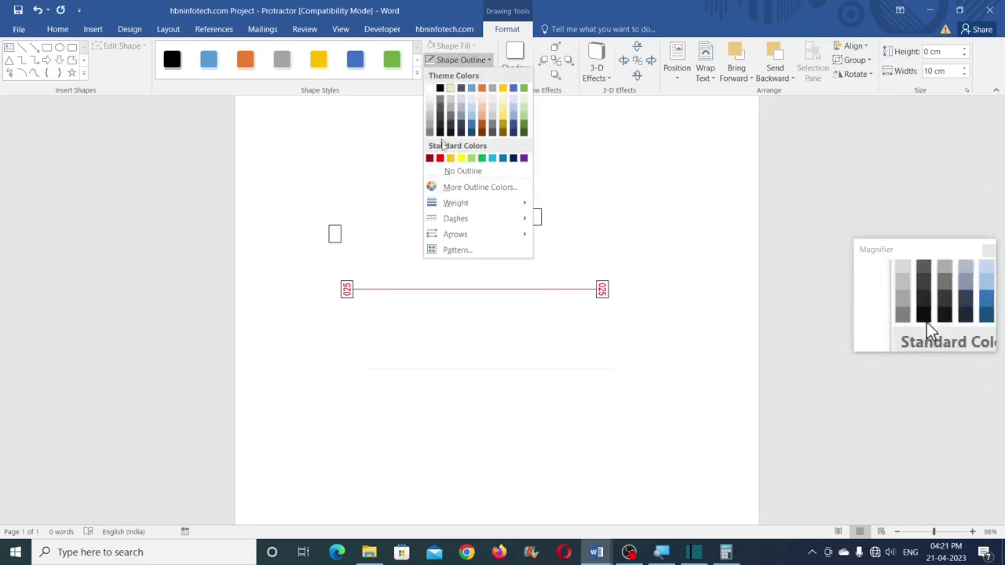
left_click(439, 159)
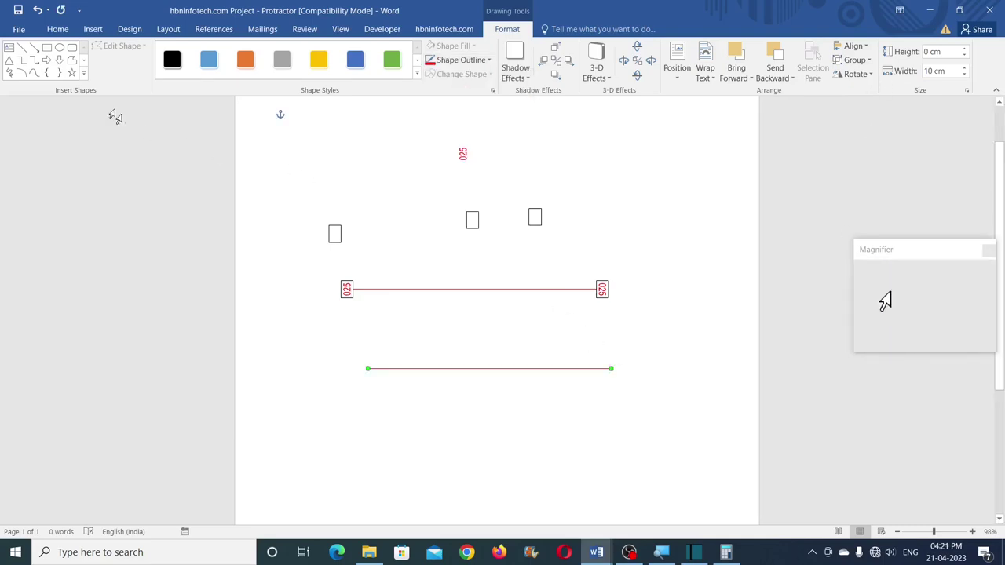
- Draw a short horizontal line just above the start of the 10 cm red line and set its width to 0.35 cm
left_click(36, 48)
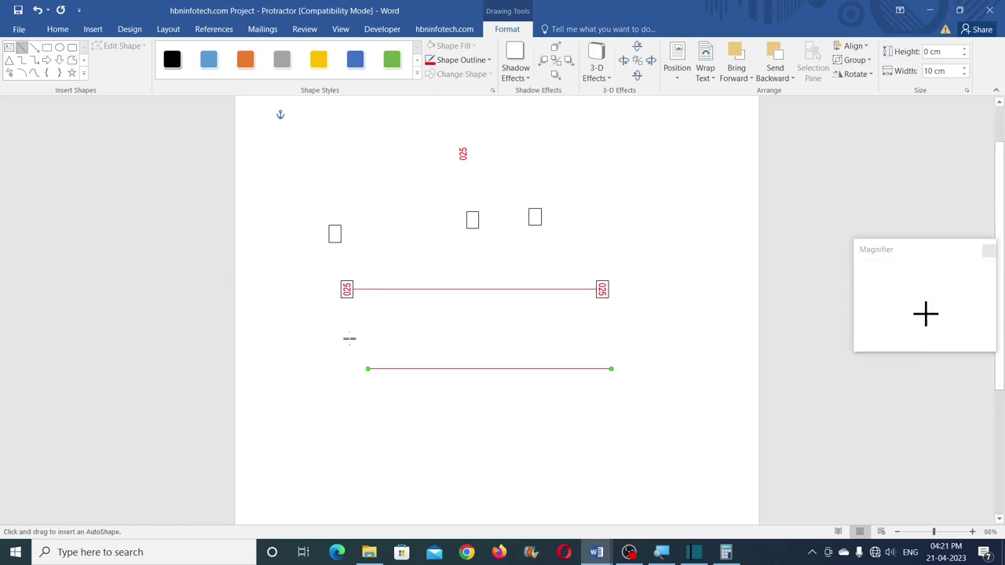
left_click_drag(351, 340, 373, 341)
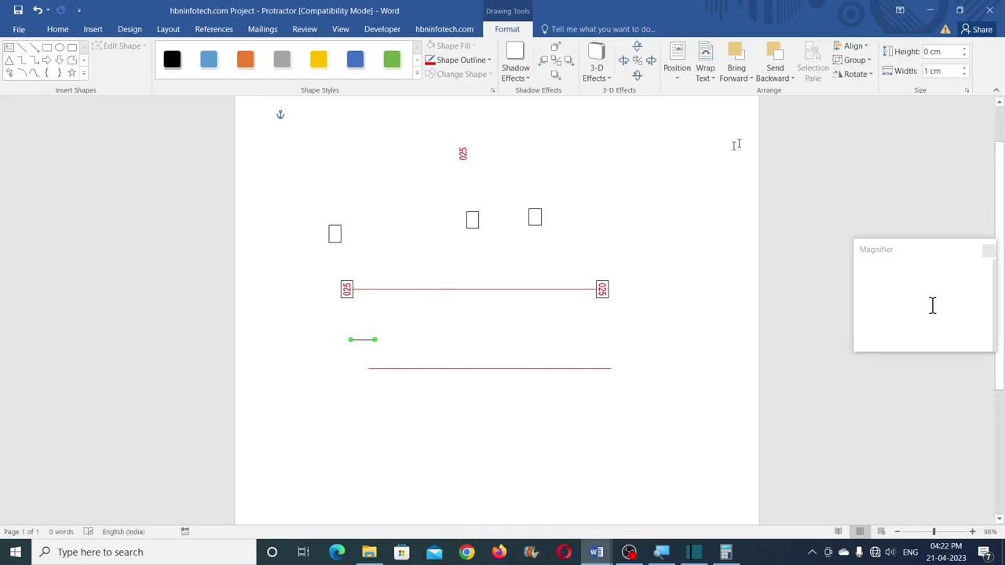
left_click(947, 71)
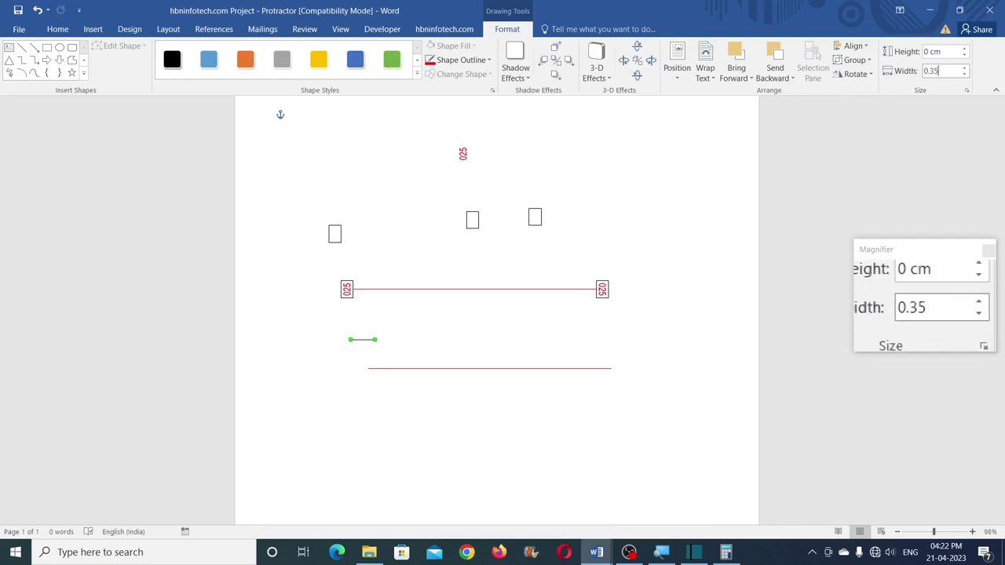
key("Return")
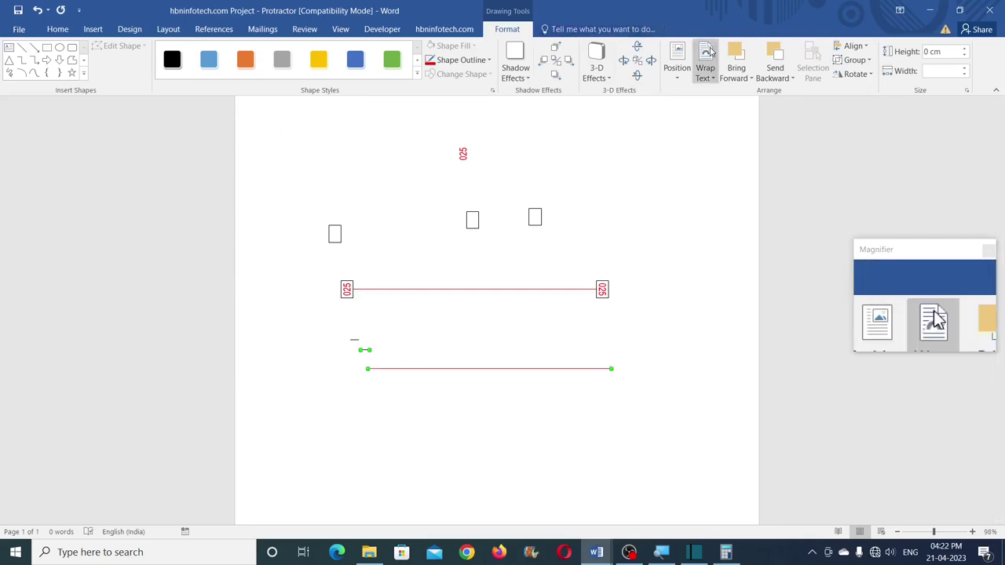
- Align the selected short line with the 10 cm red line using Align Left and Align Middle
left_click(863, 47)
left_click(867, 65)
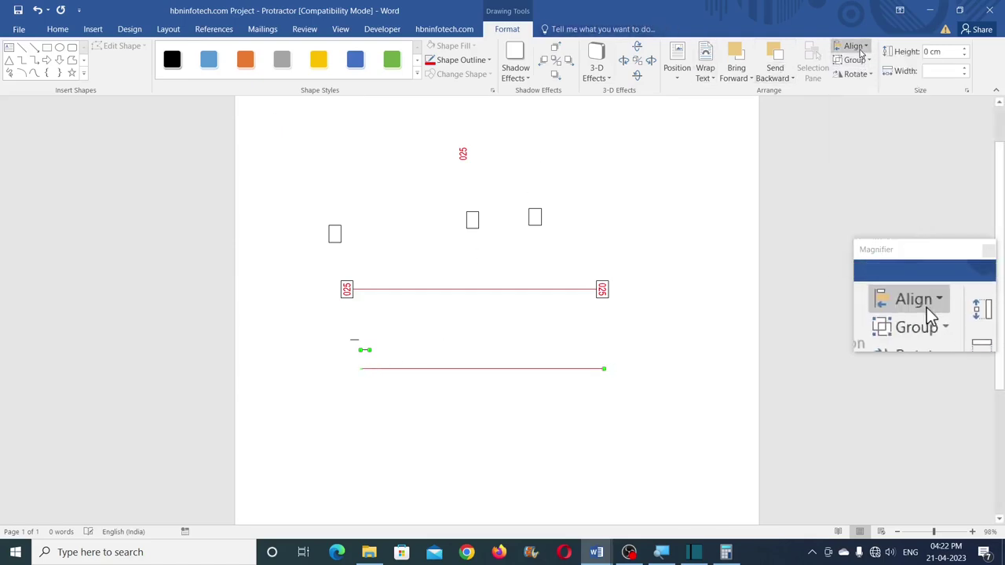
left_click(862, 49)
left_click(867, 124)
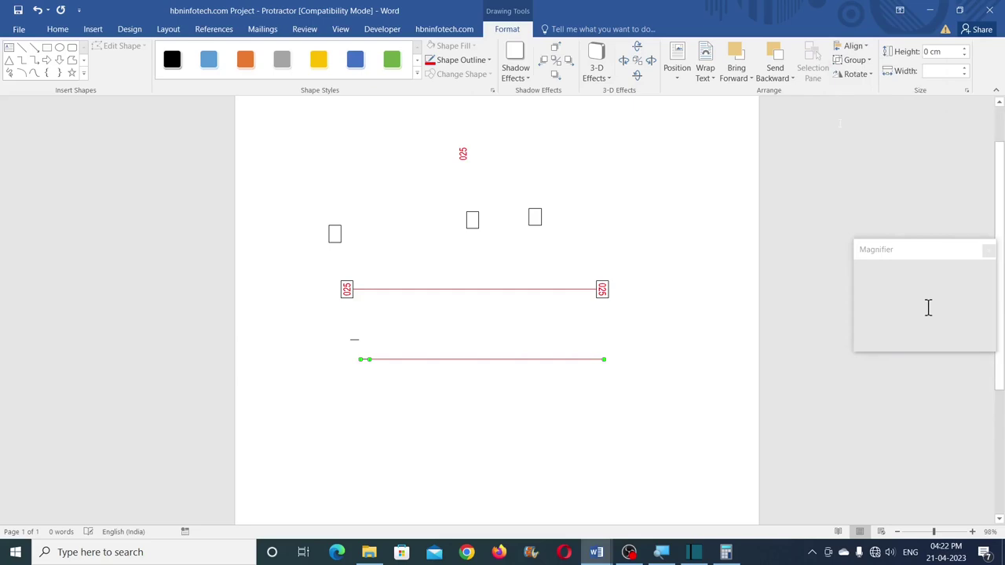
- Group the aligned short black line with the 10 cm red line and apply Send to Back
left_click(867, 61)
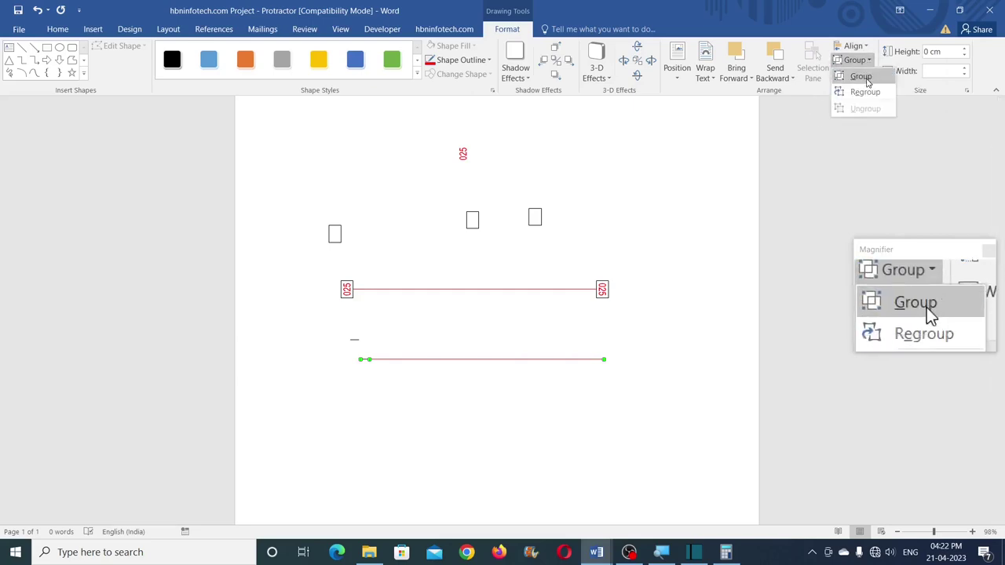
left_click(863, 77)
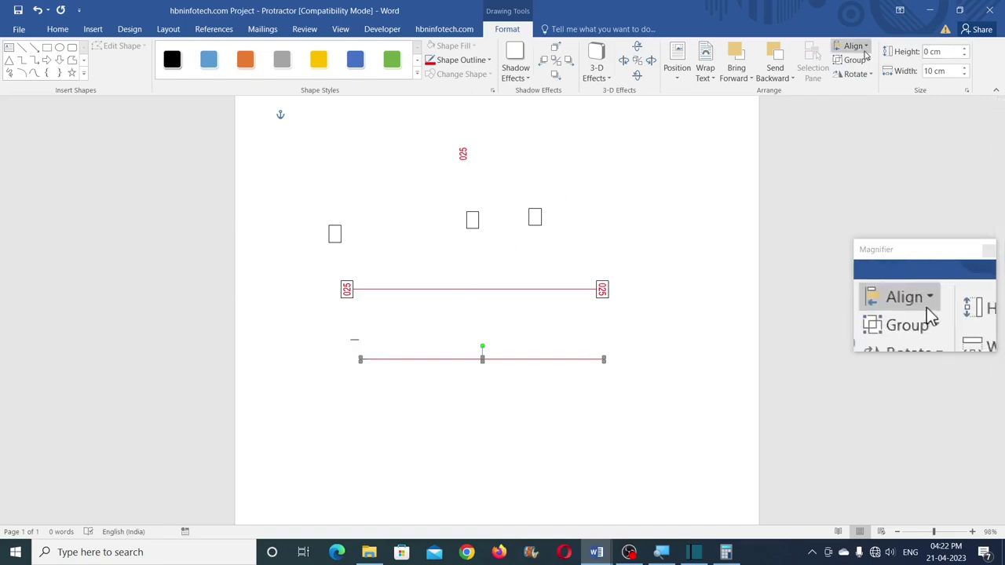
left_click(776, 75)
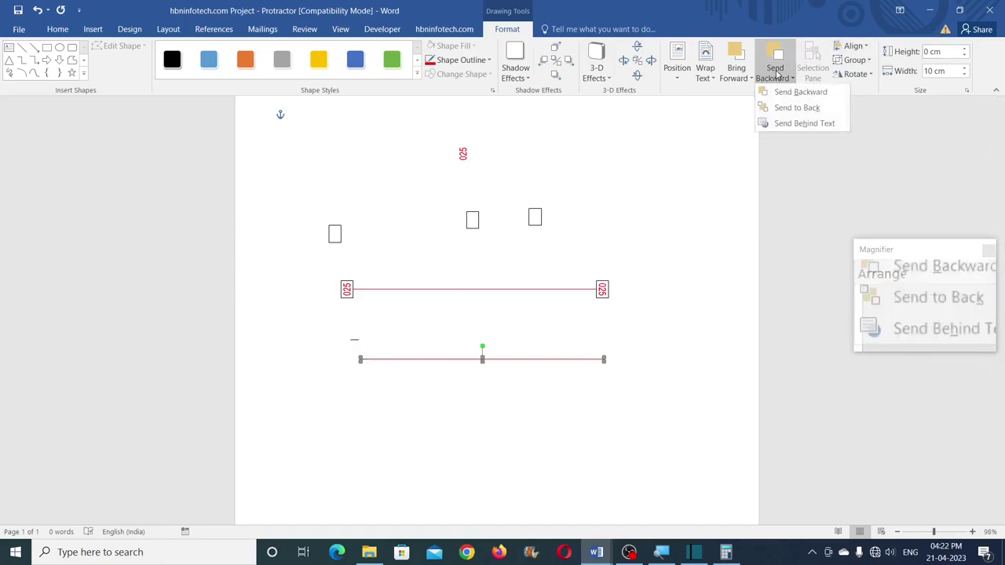
left_click(794, 109)
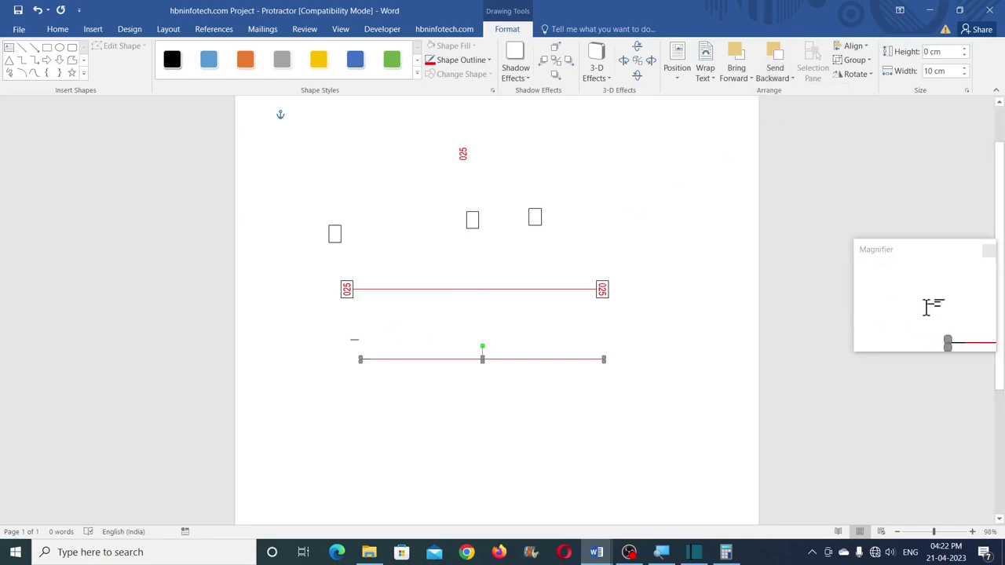
- Align the remaining short black line with the grouped 10 cm red line using Align Right and Align Bottom
left_click(362, 350)
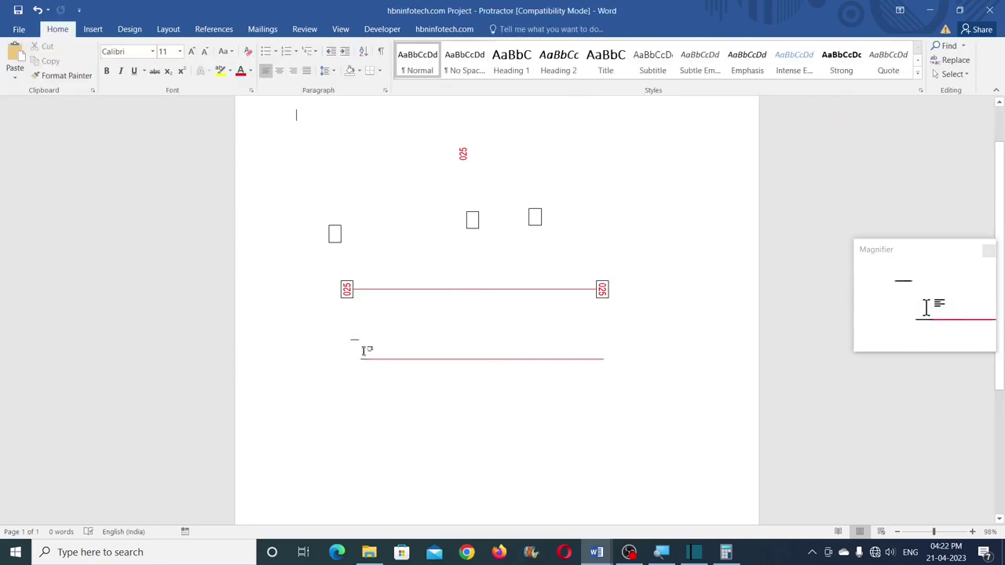
left_click(355, 343)
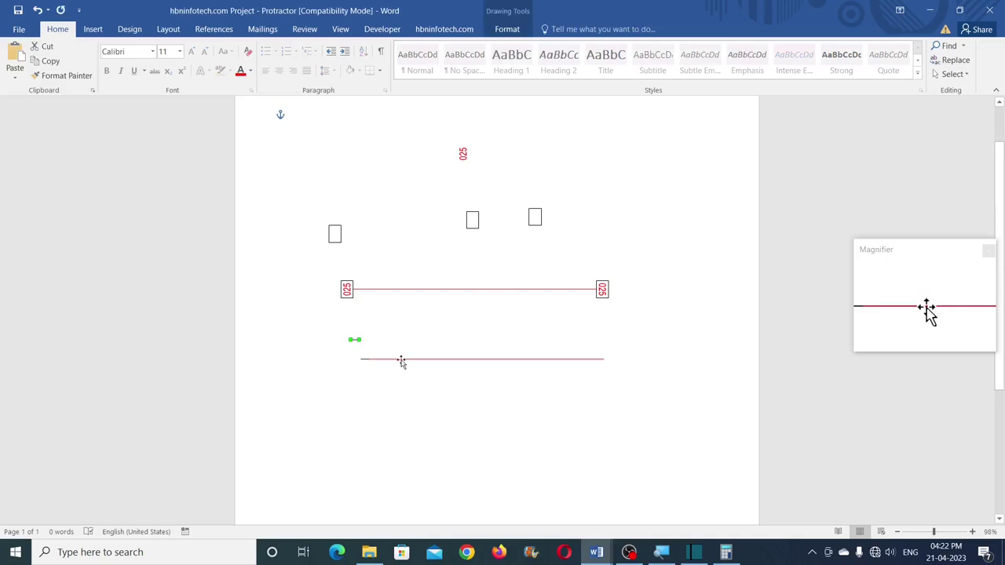
left_click(519, 31)
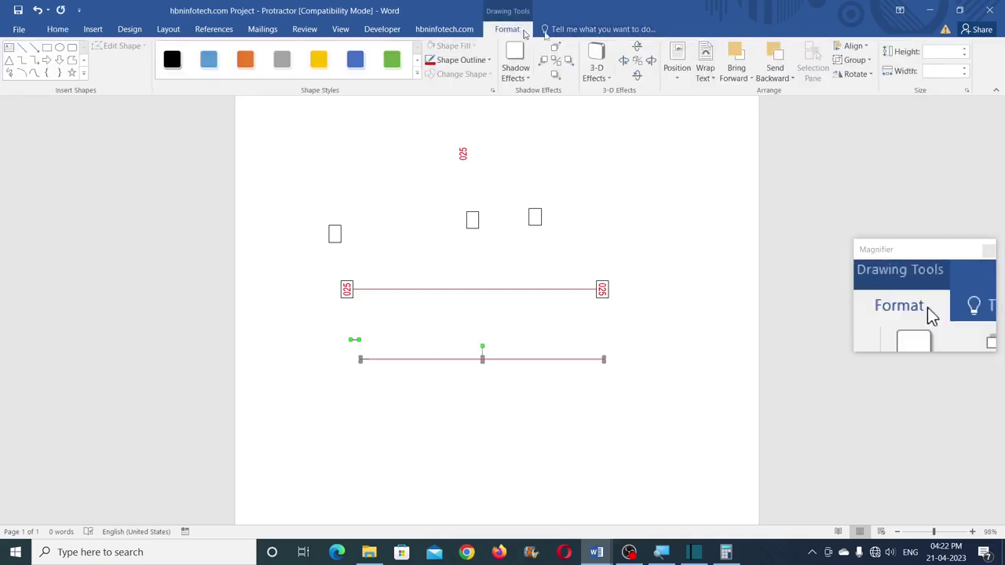
left_click(851, 49)
left_click(859, 95)
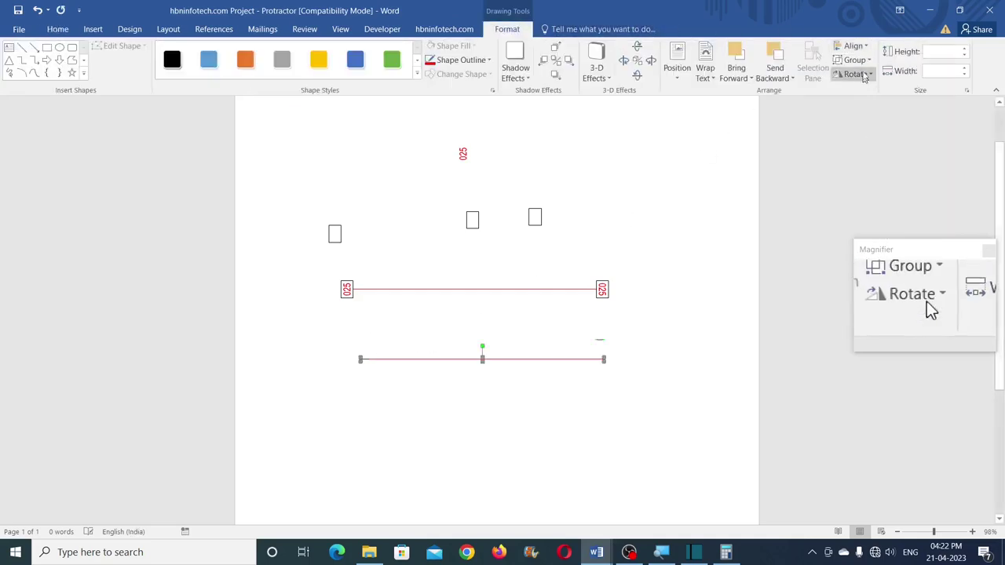
left_click(866, 49)
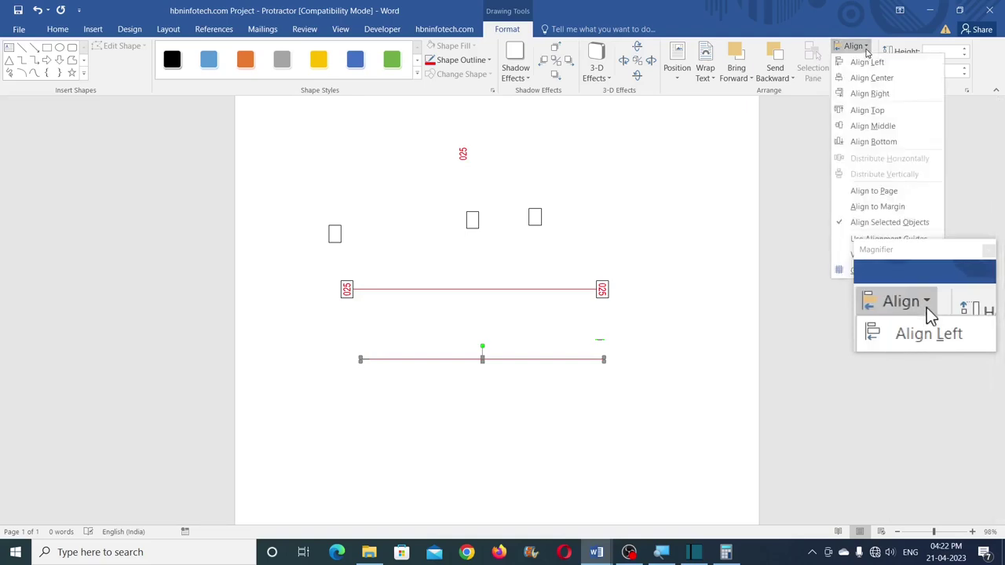
left_click(878, 141)
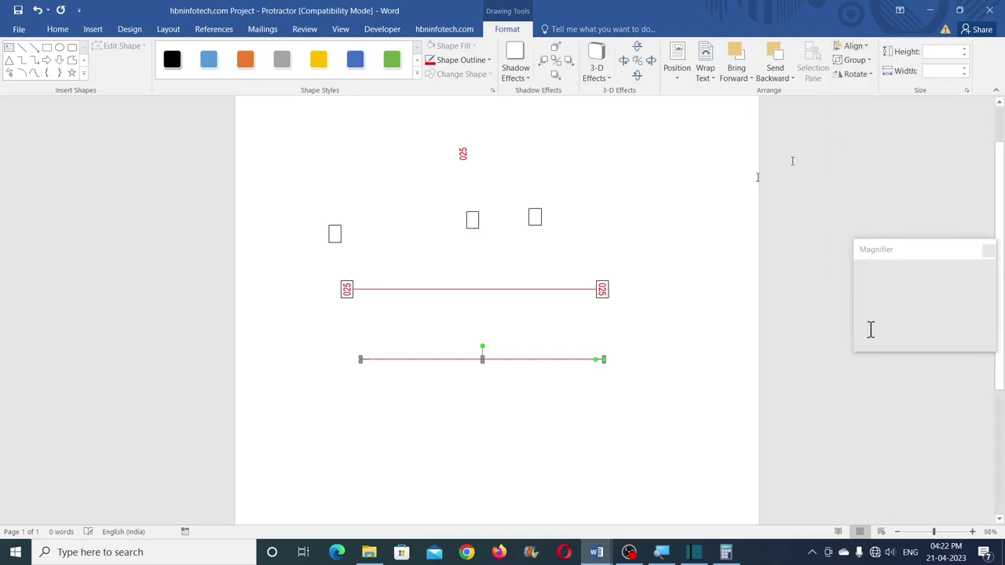
- Group the second short black line with the 10 cm red line
left_click(854, 59)
left_click(861, 77)
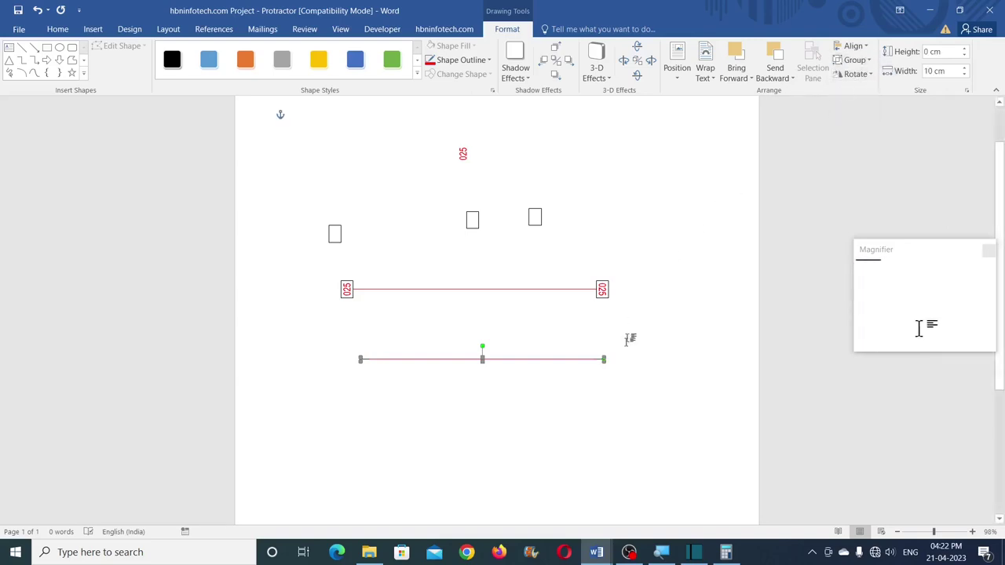
left_click(632, 311)
- Draw a horizontal line below the grouped 10 cm line, set its width to 9.25 cm and give it a red outline
scroll(628, 290, "down", 1)
scroll(926, 306, "down", 1)
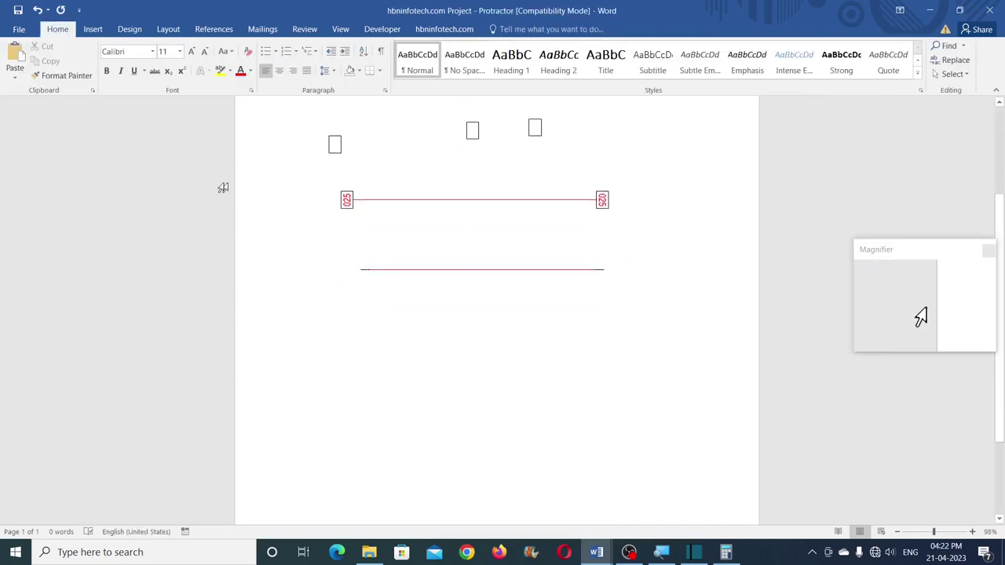
left_click(91, 30)
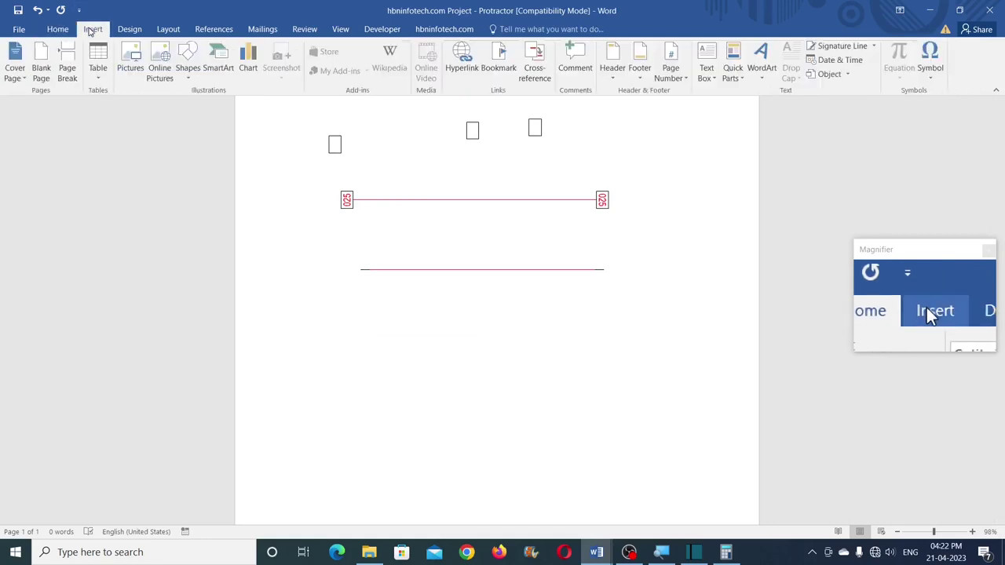
left_click(188, 62)
left_click(205, 106)
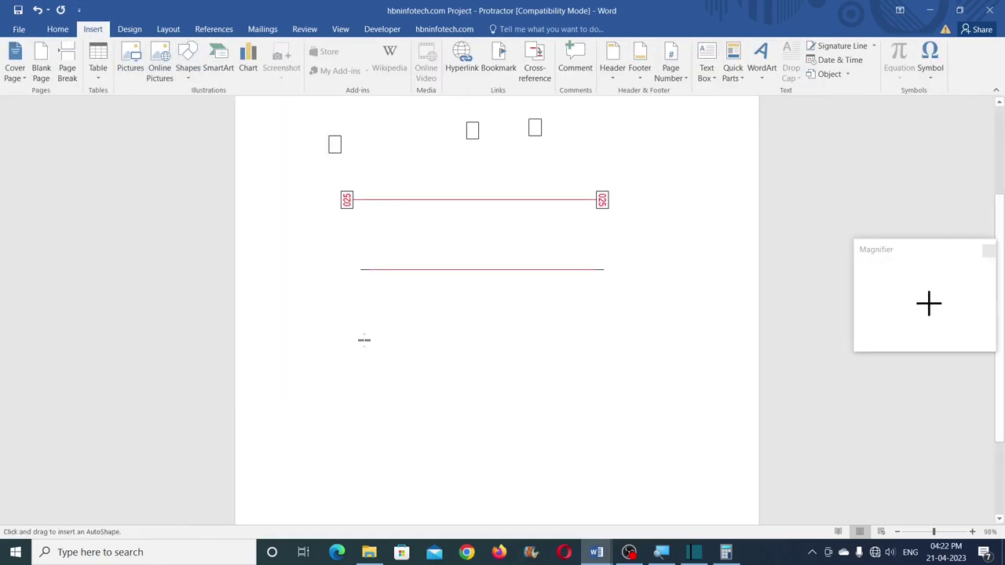
left_click_drag(522, 332, 525, 332)
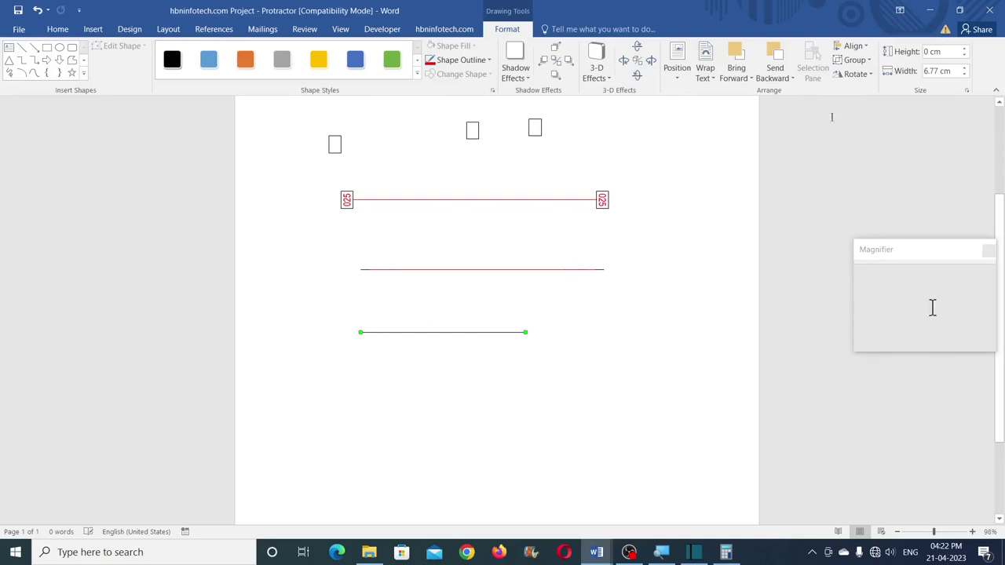
left_click(948, 71)
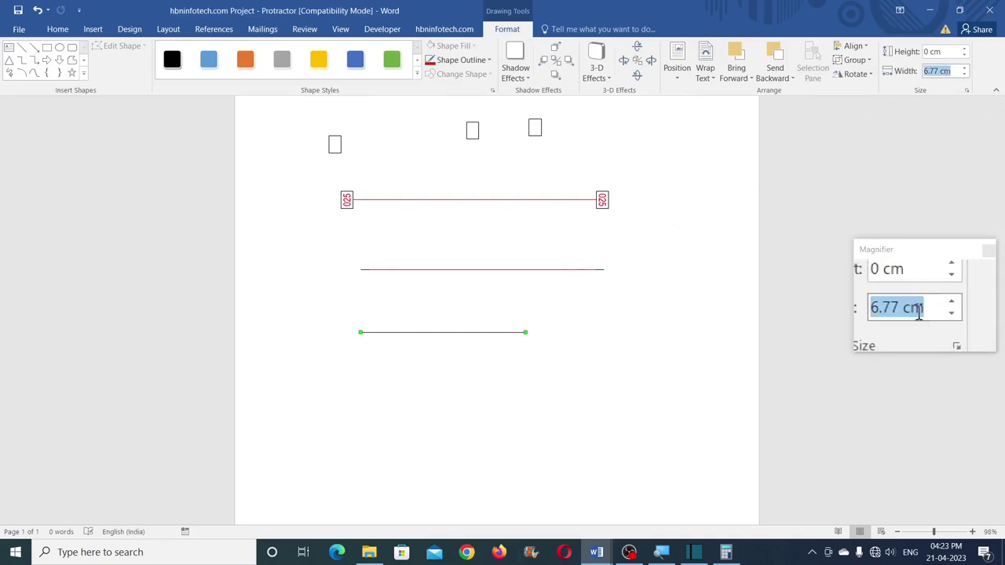
type("9.25")
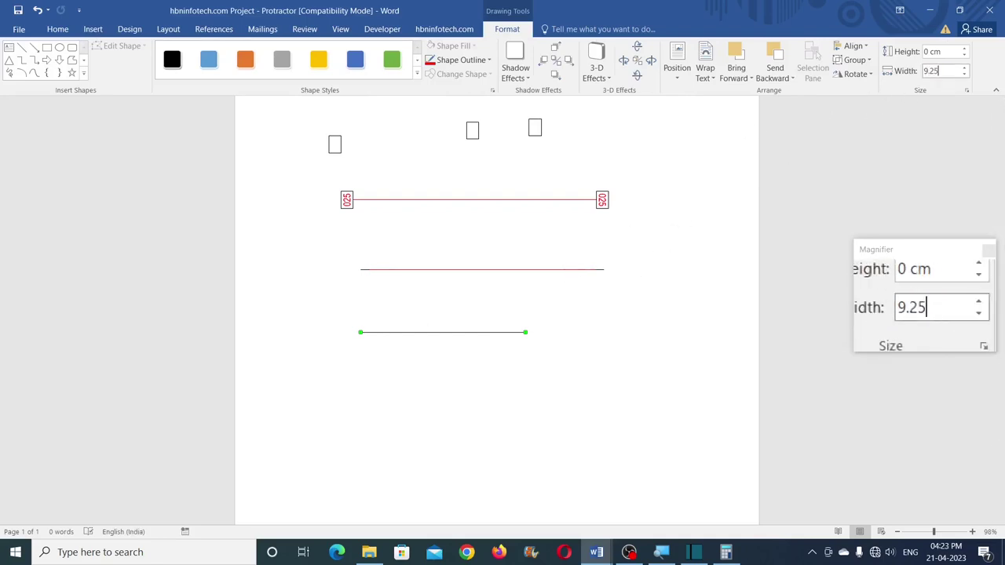
key("Return")
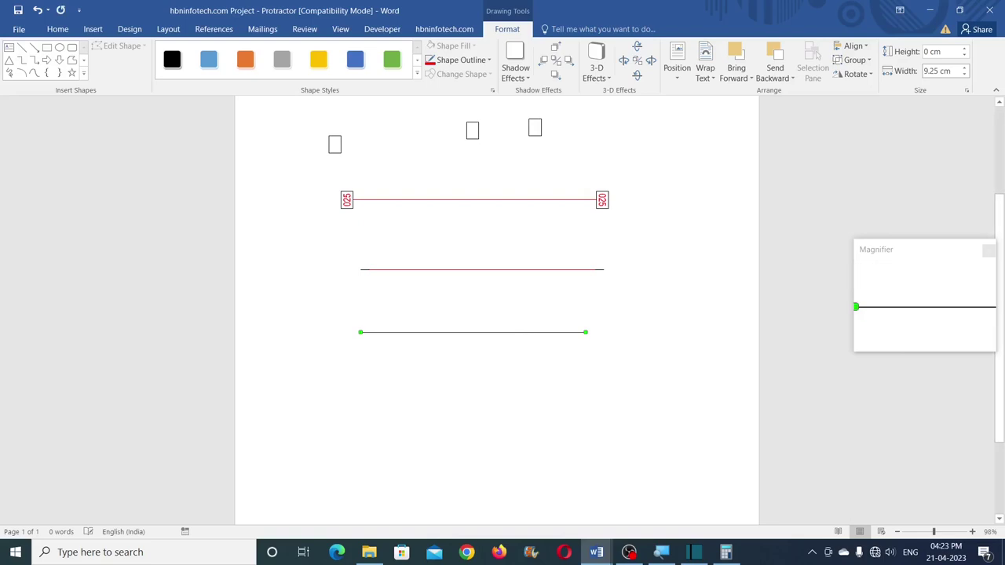
left_click(430, 68)
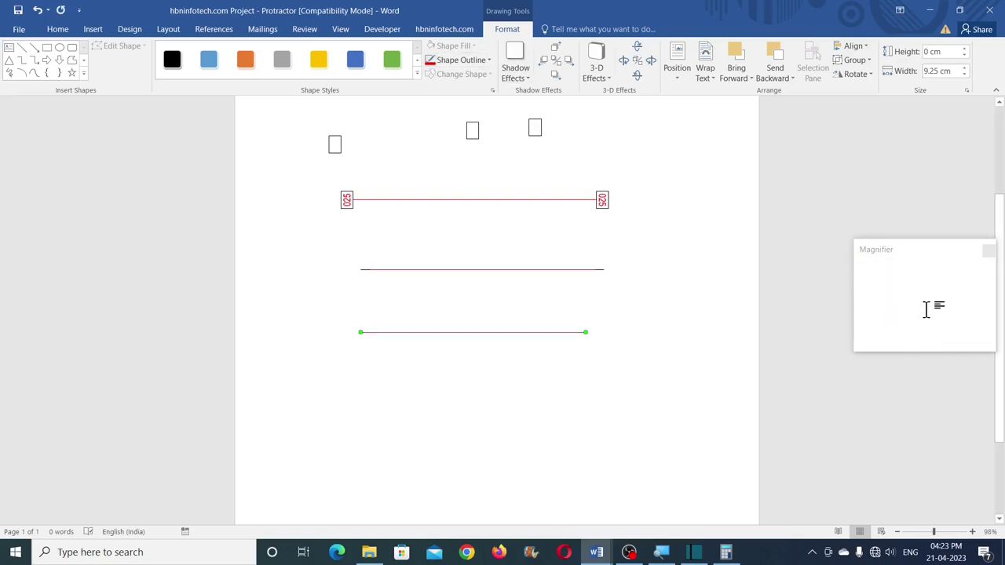
- Delete the loose 025 WordArt and the three empty boxes above the grouped labels
scroll(411, 156, "up", 1)
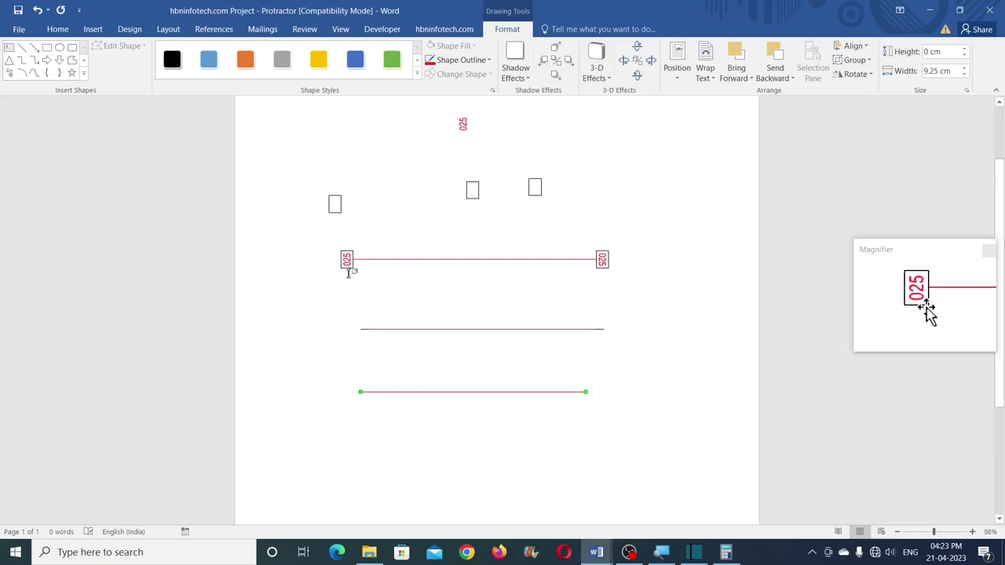
left_click(465, 126)
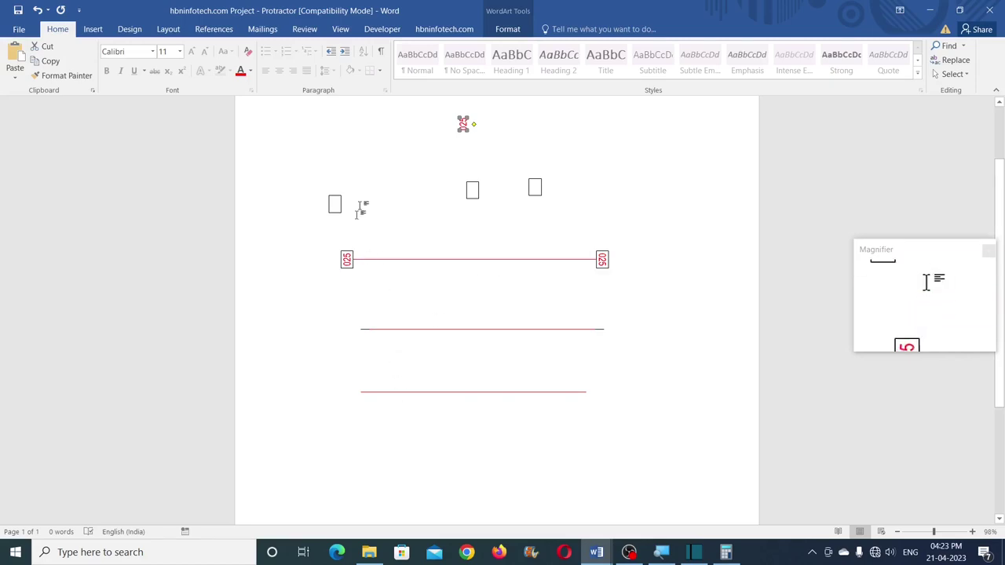
scroll(416, 194, "up", 1)
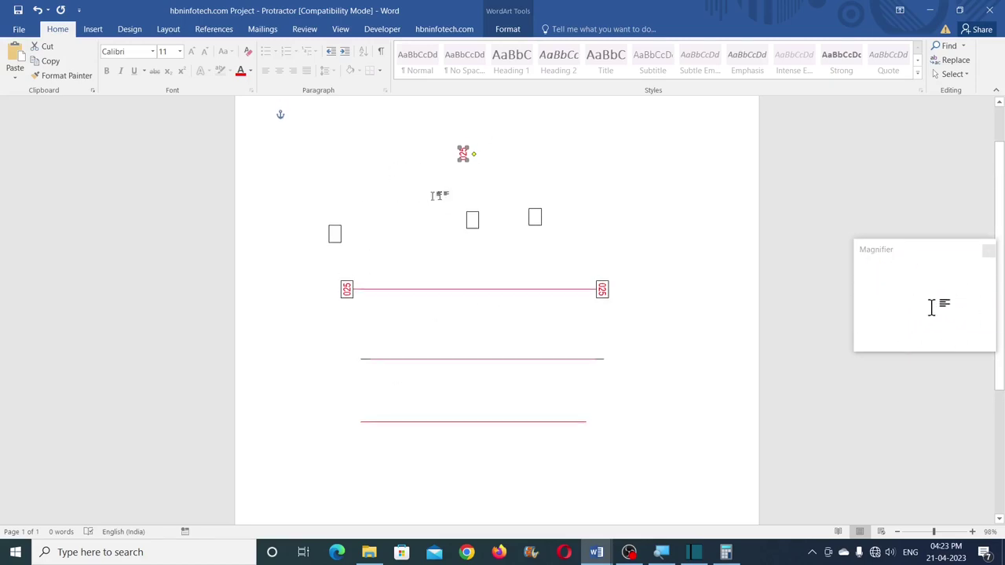
left_click(952, 74)
left_click(844, 106)
mouse_move(309, 127)
left_mouse_down()
mouse_move(495, 240)
mouse_move(592, 251)
left_mouse_up()
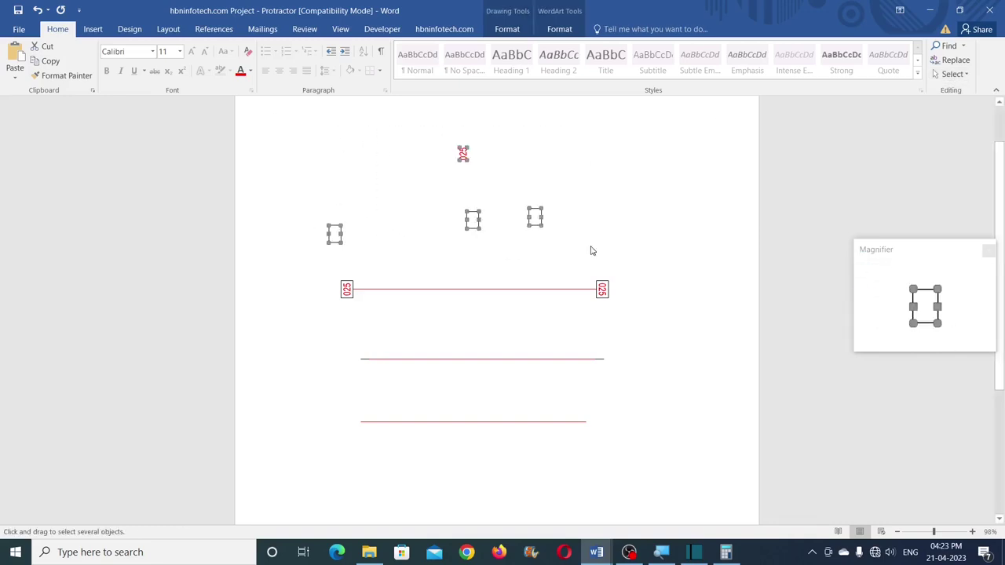
key("Delete")
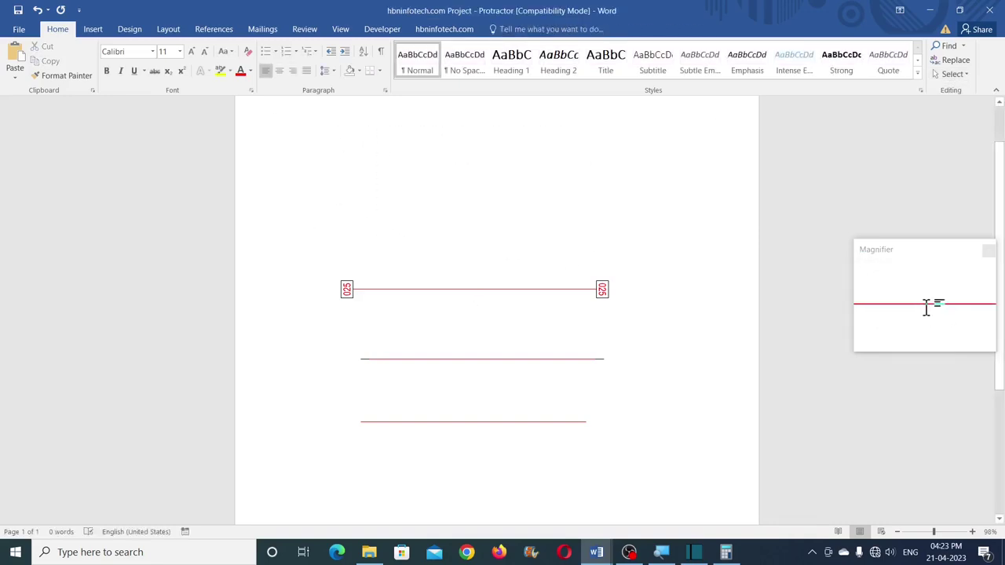
- Ungroup the uppermost 025 label line and copy its right-hand boxed 025 label onto the right end of the 9.25 cm line
left_click(479, 289)
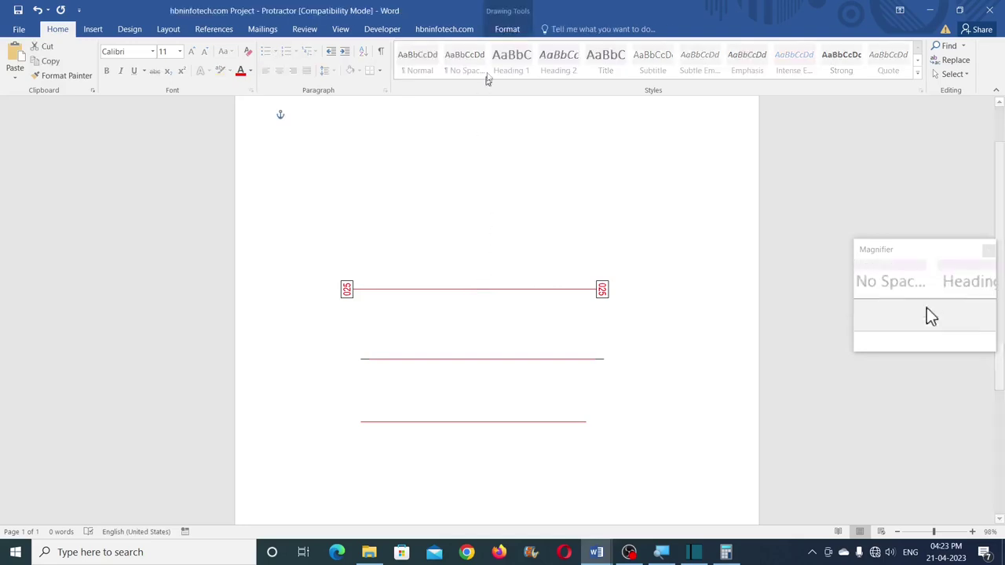
left_click(507, 29)
left_click(855, 60)
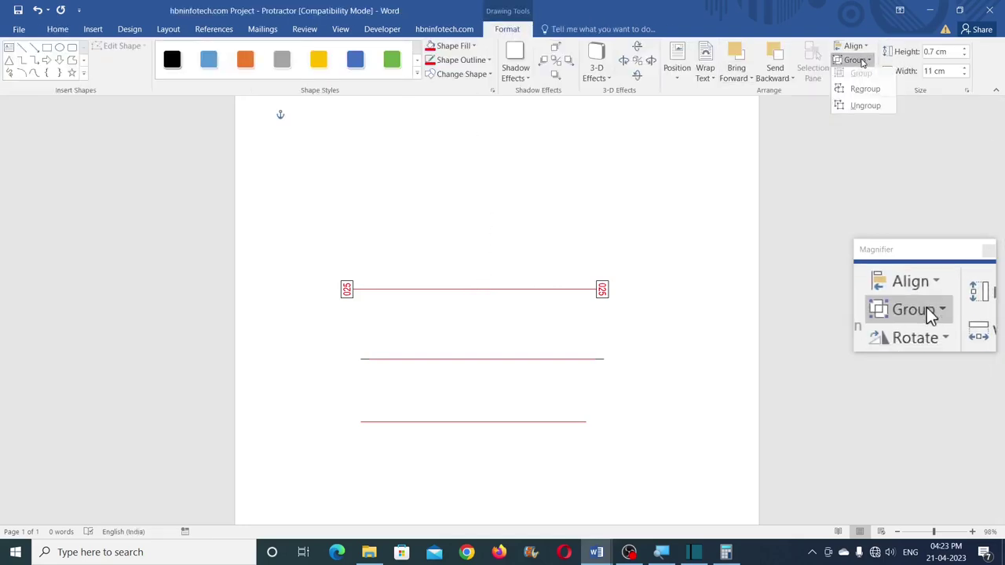
left_click(863, 110)
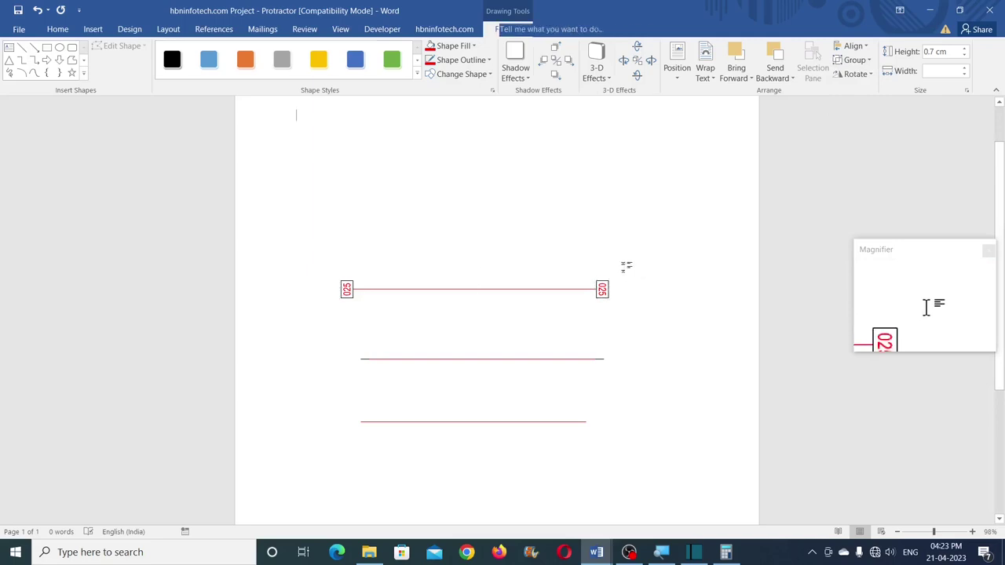
left_click(620, 267)
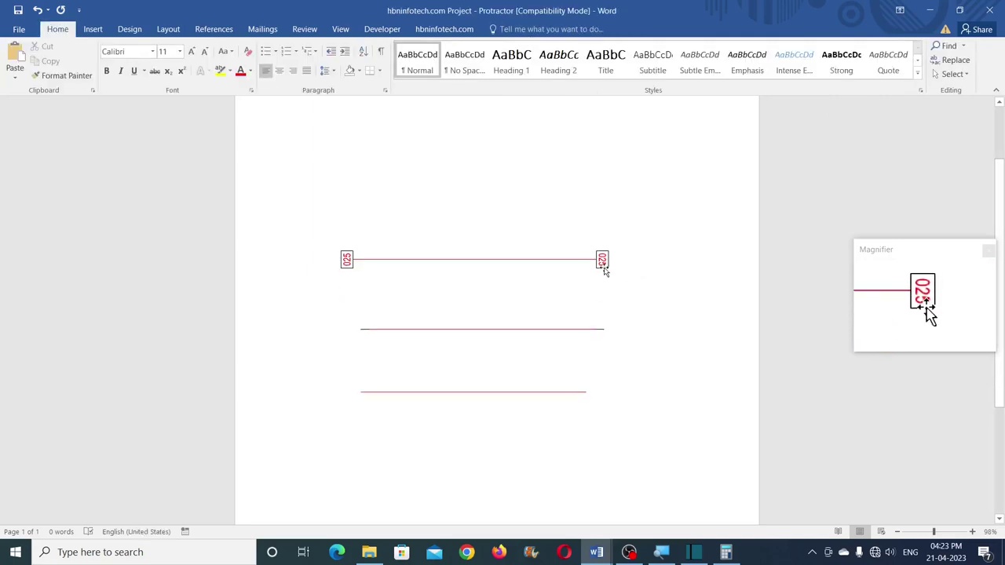
left_click(603, 265)
left_click_drag(605, 270, 586, 400)
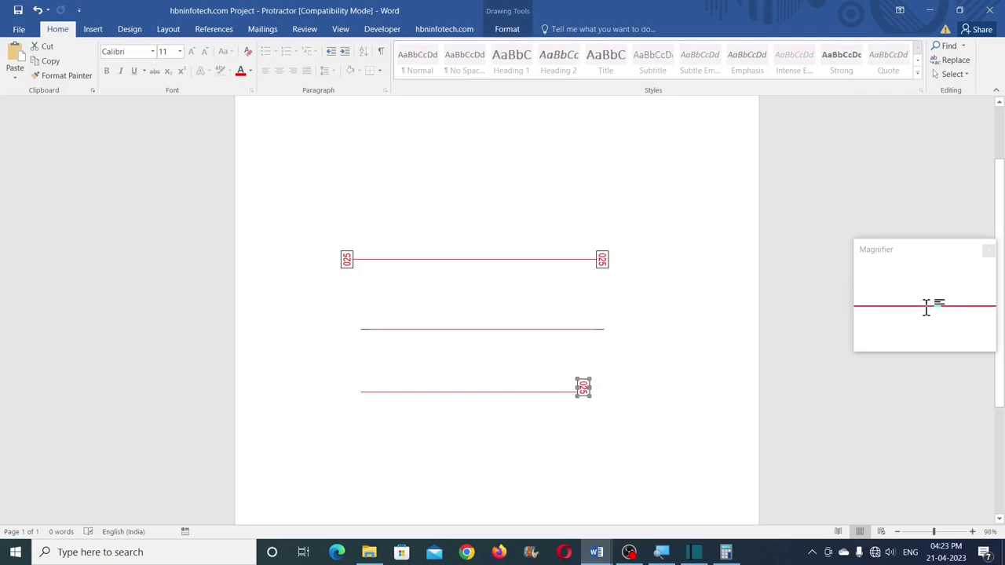
- Align the copied 025 label and the 9.25 cm line with Align Right and Align Middle, and group them
left_click(536, 391)
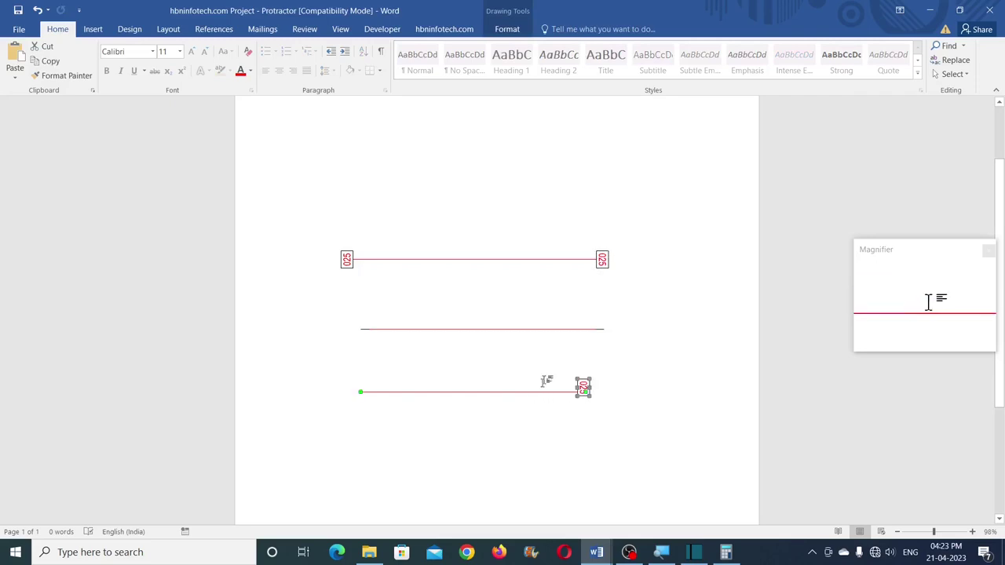
left_click(507, 29)
left_click(854, 46)
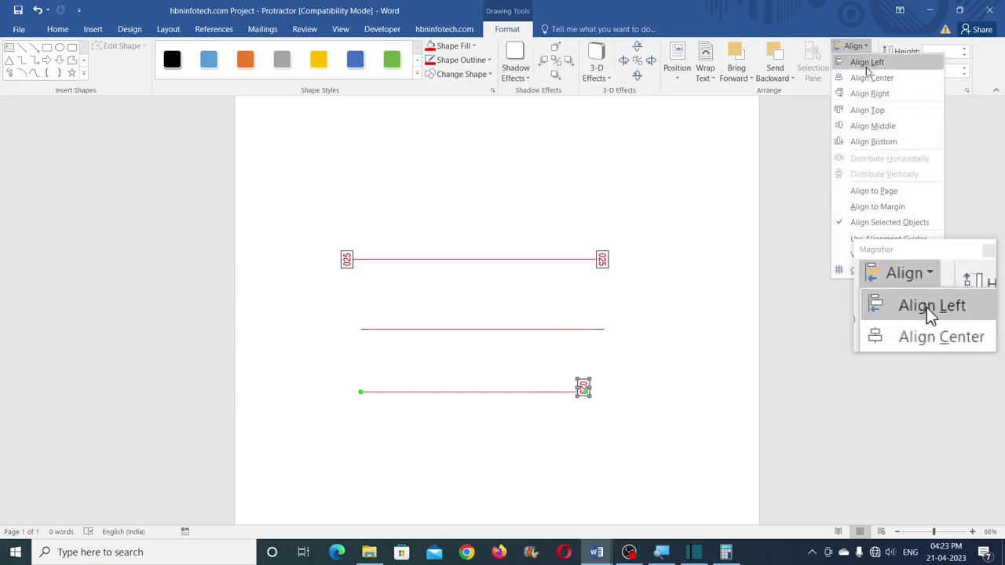
left_click(869, 94)
left_click(854, 47)
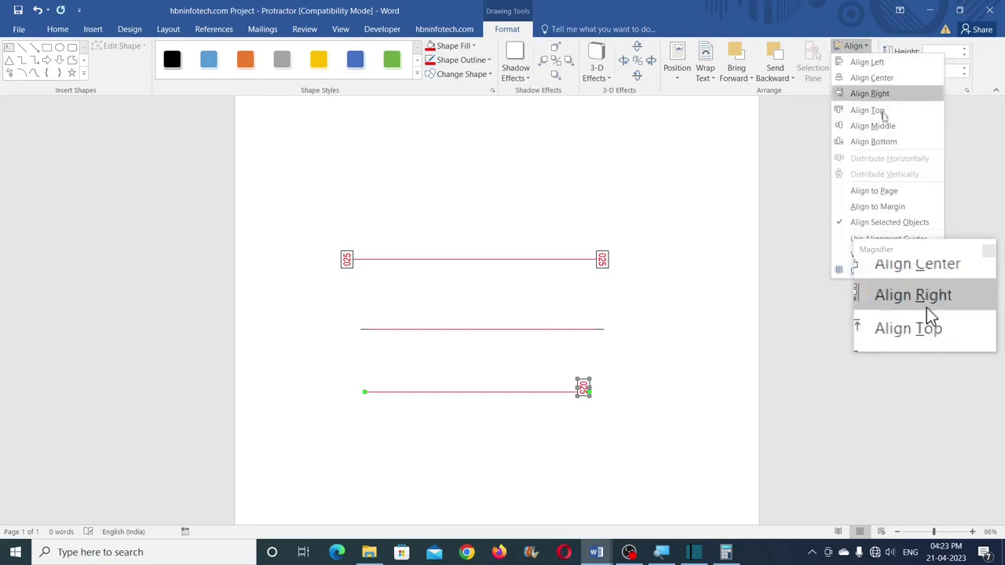
left_click(873, 126)
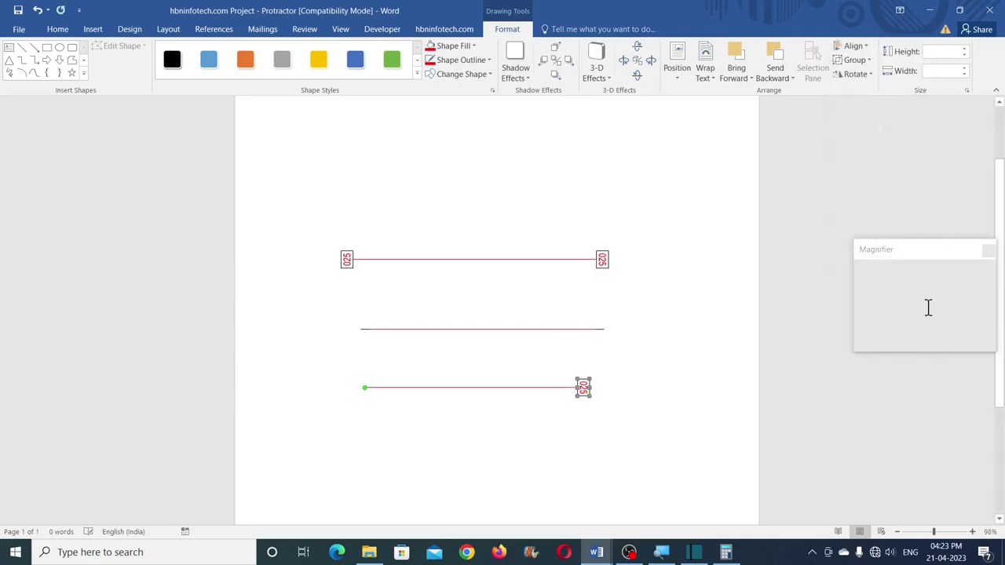
left_click(854, 60)
left_click(857, 73)
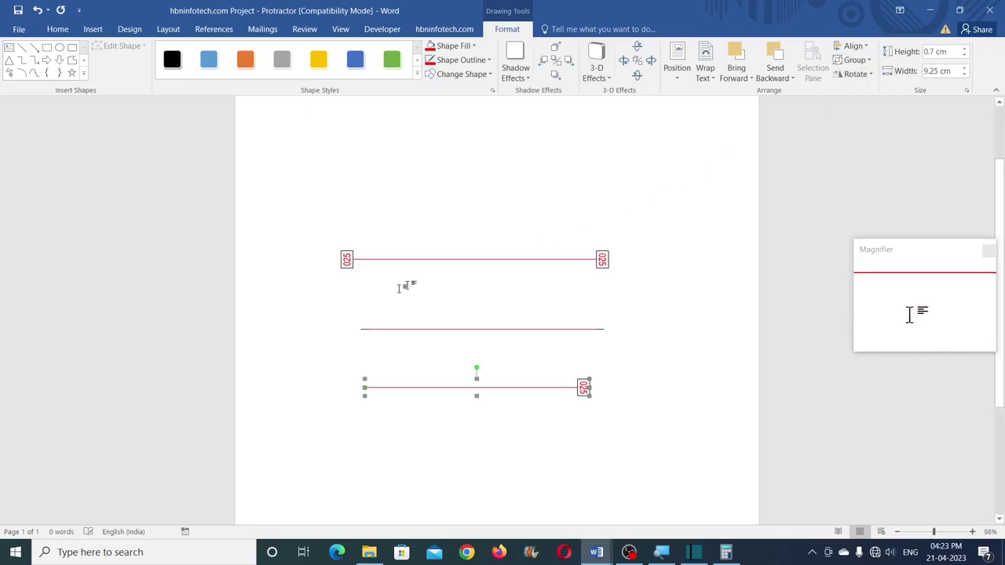
- Ungroup the left-hand 025 label from the uppermost line and copy it near the left end of the 9.25 cm line
left_click(348, 265)
left_click(859, 61)
left_click(863, 111)
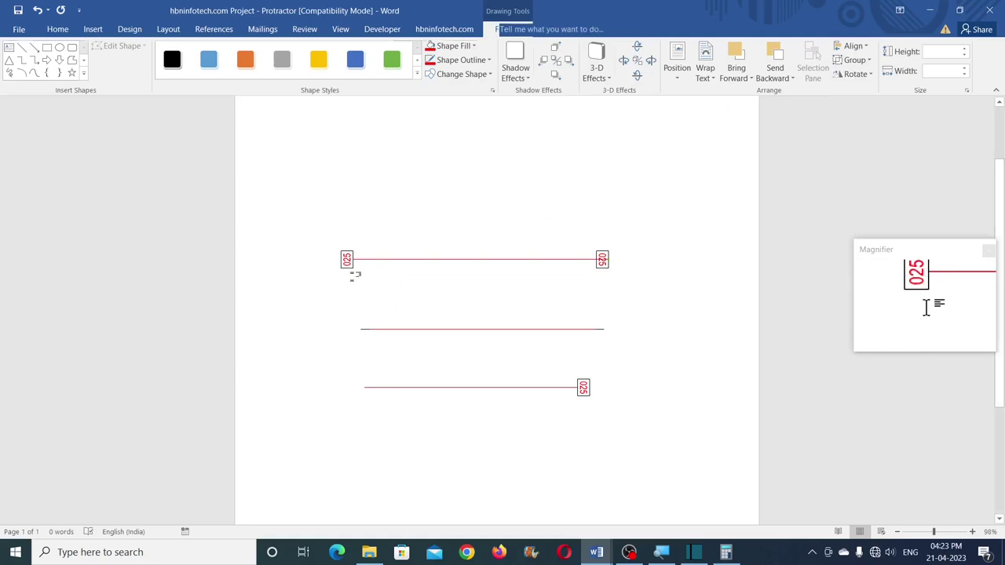
left_click(351, 274)
left_click(348, 263)
left_click_drag(348, 264, 377, 388)
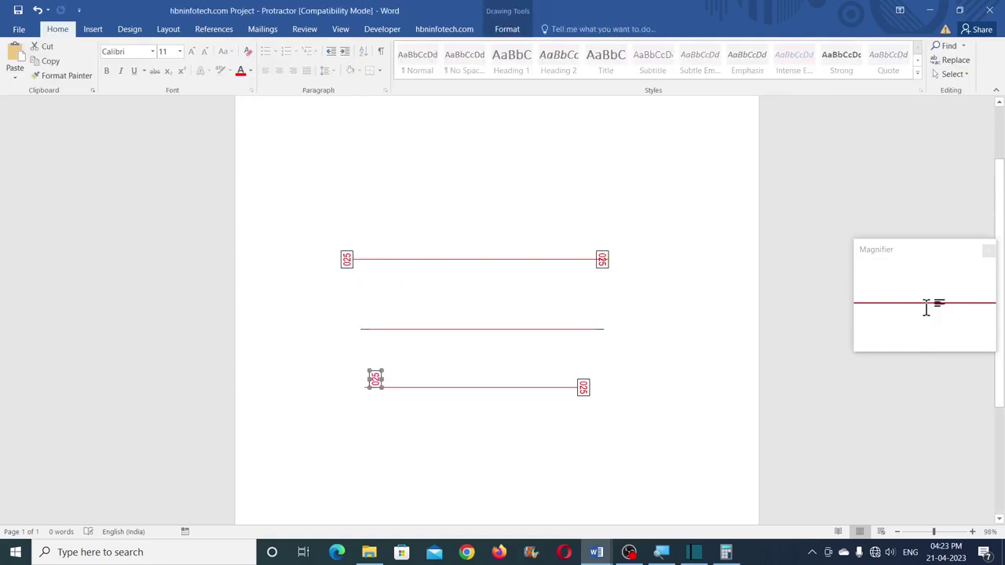
- Align the copied left-hand 025 label with the grouped 9.25 cm line using Align Left and Align Middle
left_click(406, 390, "shift")
left_click(507, 30)
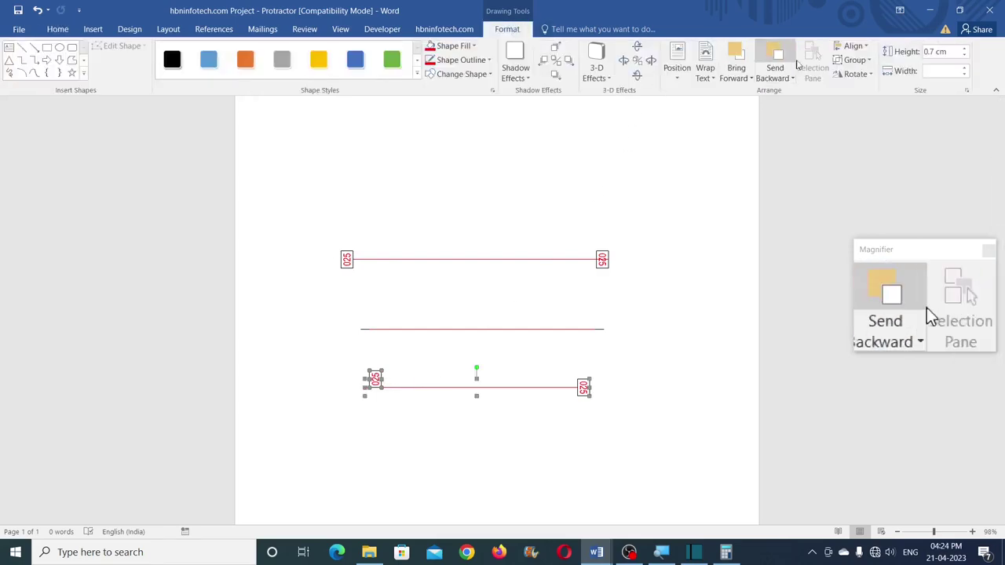
left_click(859, 47)
left_click(864, 62)
left_click(852, 47)
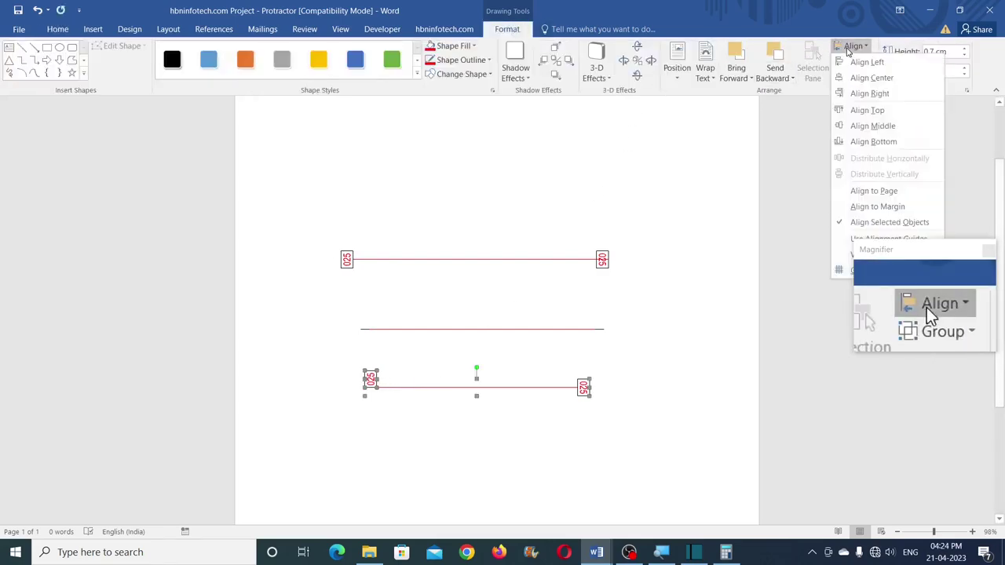
left_click(872, 126)
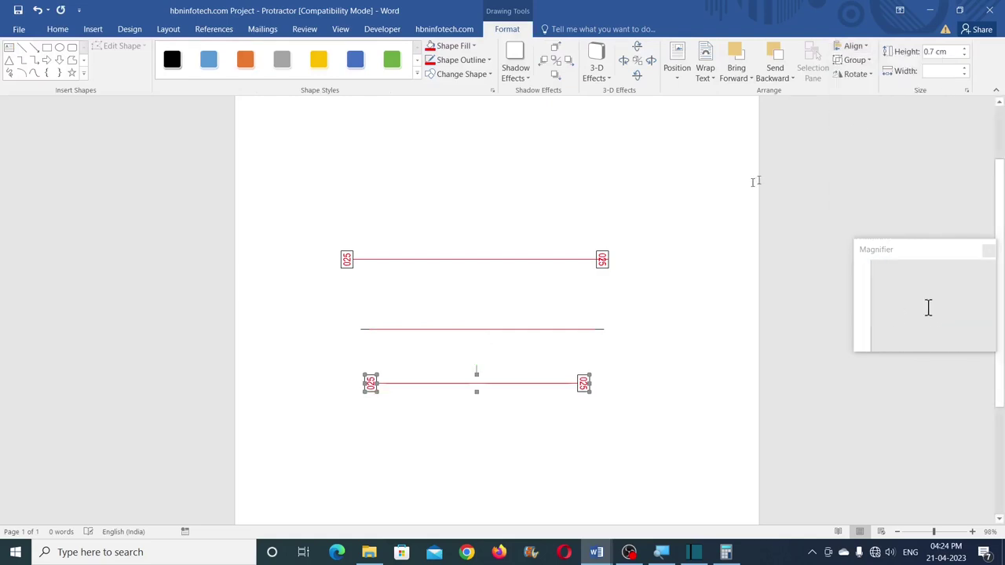
- Group the left-hand 025 label with the 9.25 cm line and its right-hand label
left_click(855, 60)
left_click(864, 76)
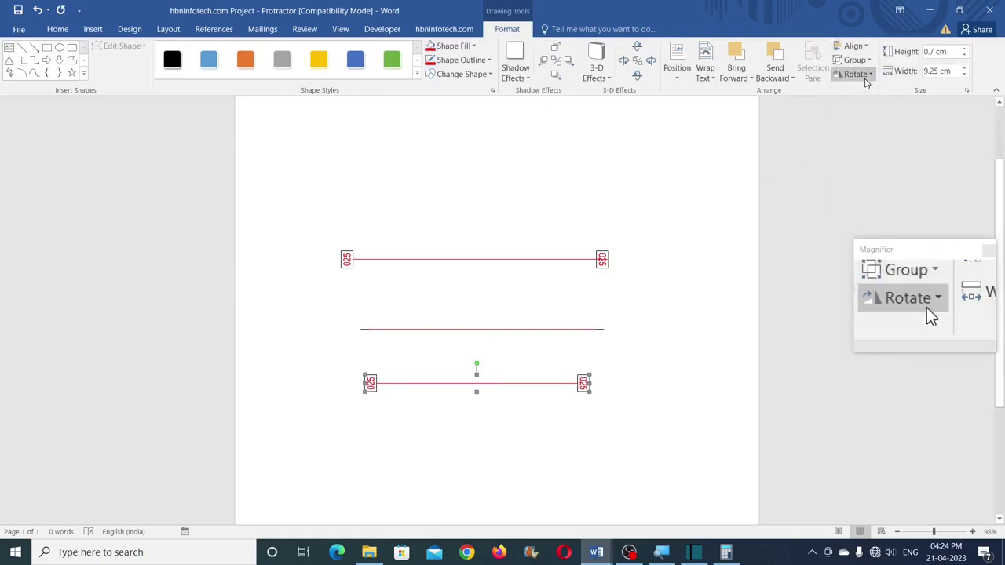
key("Escape")
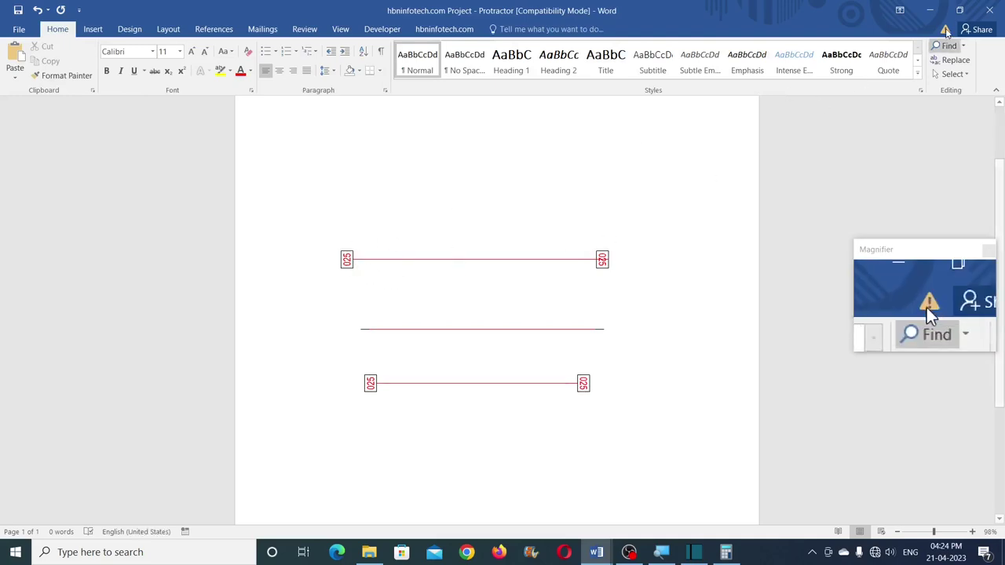
- Select the uppermost line together with both of its boxed 025 labels and group them
left_click(952, 74)
left_click(903, 104)
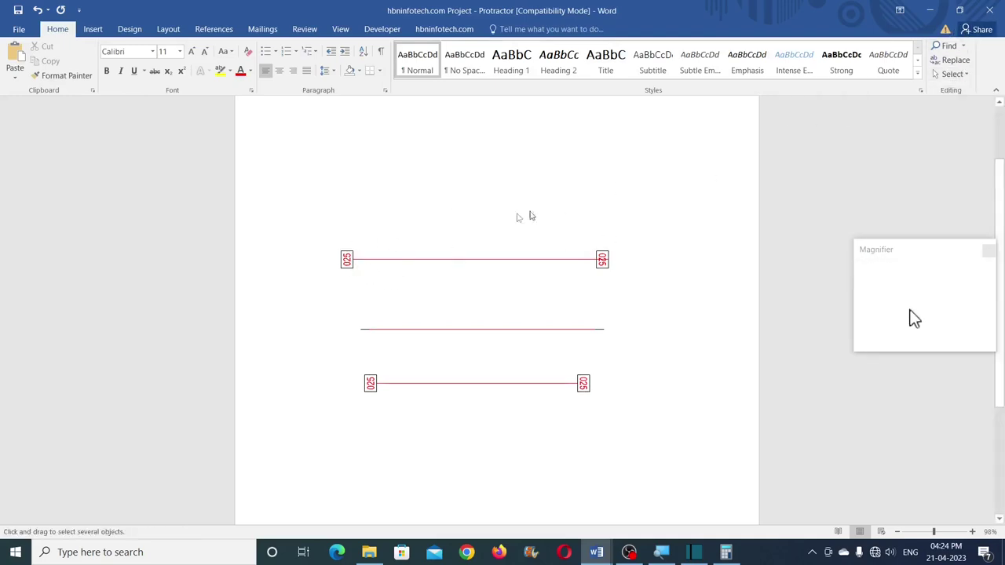
mouse_move(332, 234)
left_mouse_down()
mouse_move(392, 287)
mouse_move(617, 307)
mouse_move(646, 298)
mouse_move(637, 279)
left_mouse_up()
left_click(513, 30)
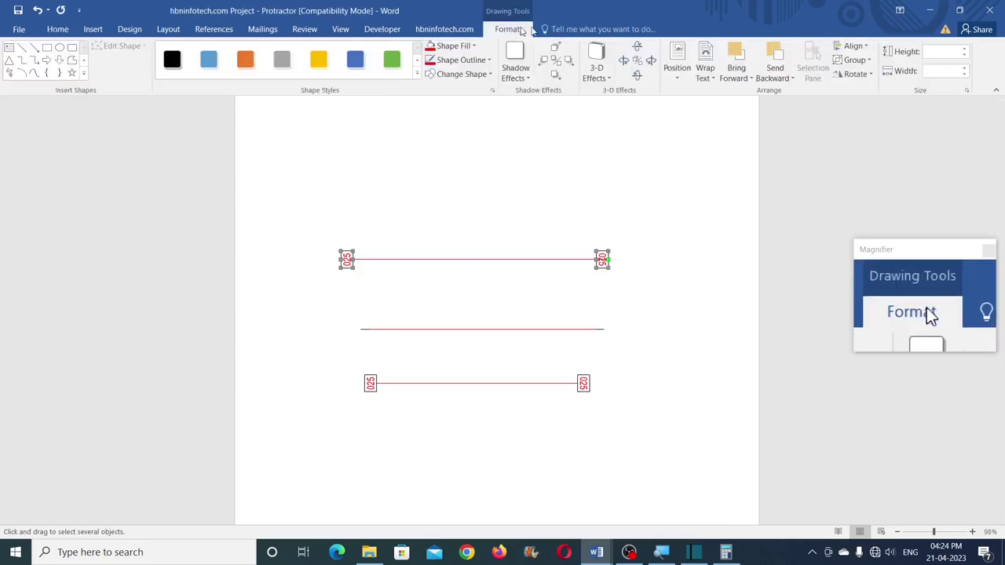
left_click(856, 60)
left_click(869, 76)
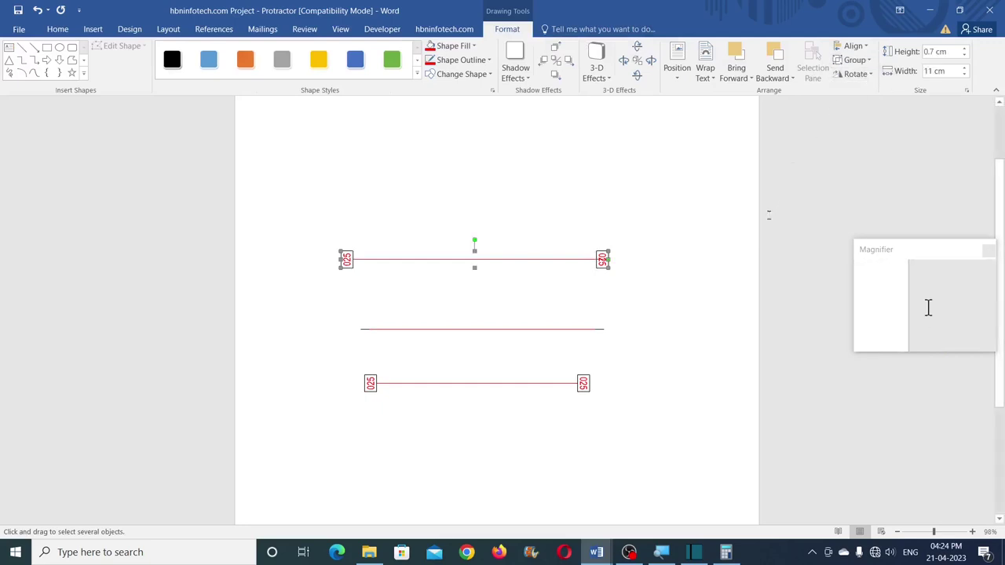
left_click(769, 215)
- Draw a horizontal line below the lower 025 label line, 8.25 cm wide with a red outline
scroll(594, 271, "down", 1)
scroll(477, 256, "down", 1)
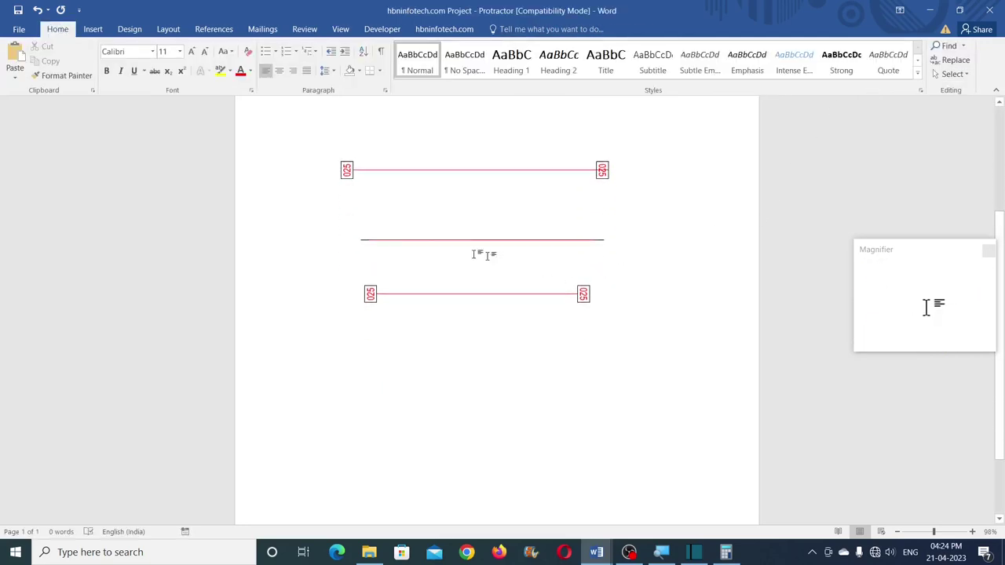
left_click(93, 29)
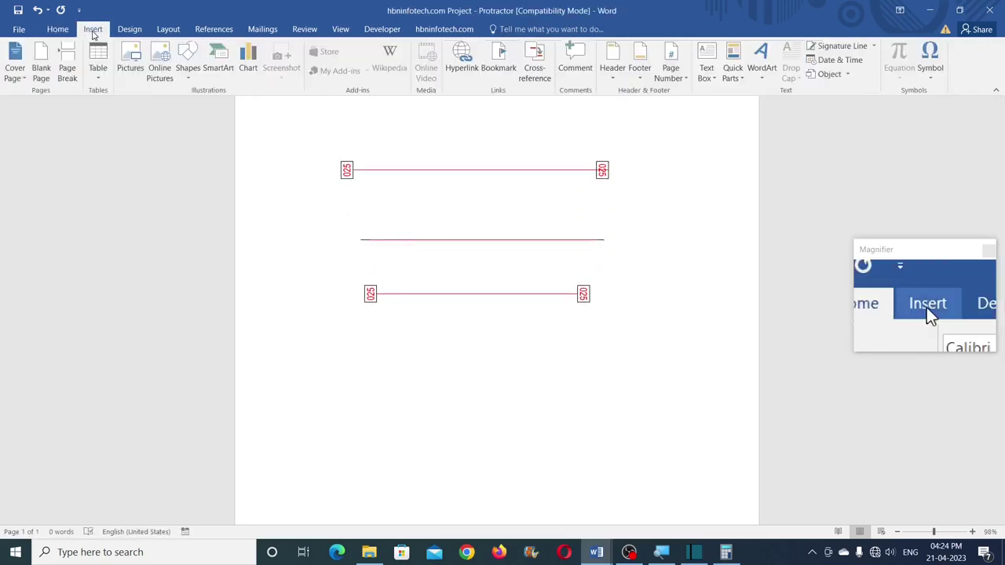
left_click(189, 73)
left_click(196, 105)
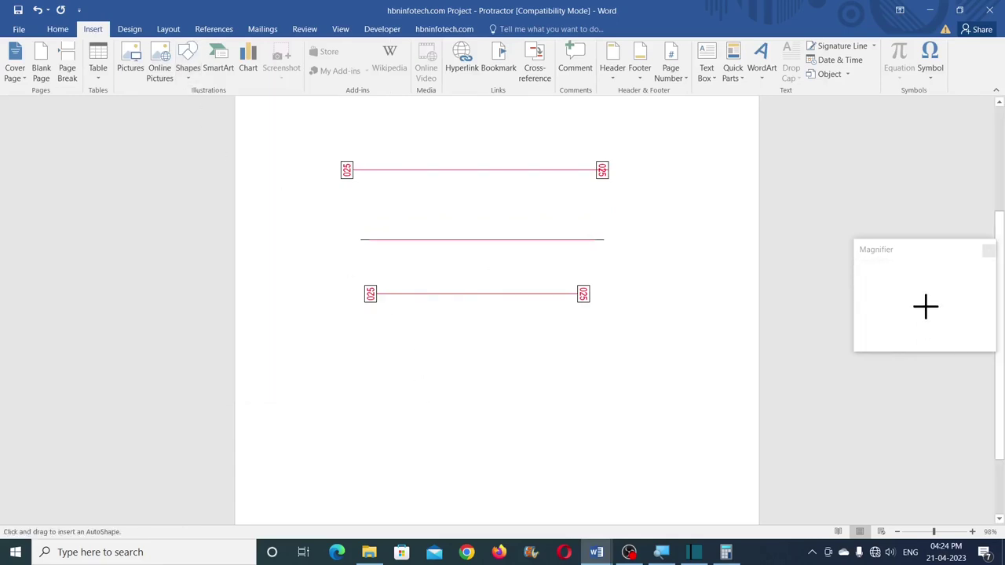
left_click_drag(383, 367, 566, 368)
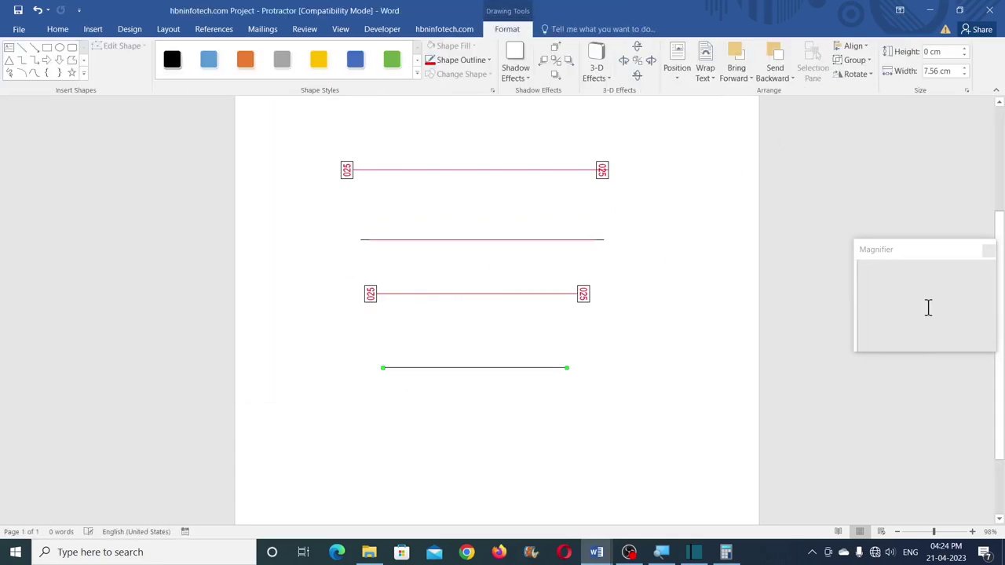
left_click(950, 71)
type("8")
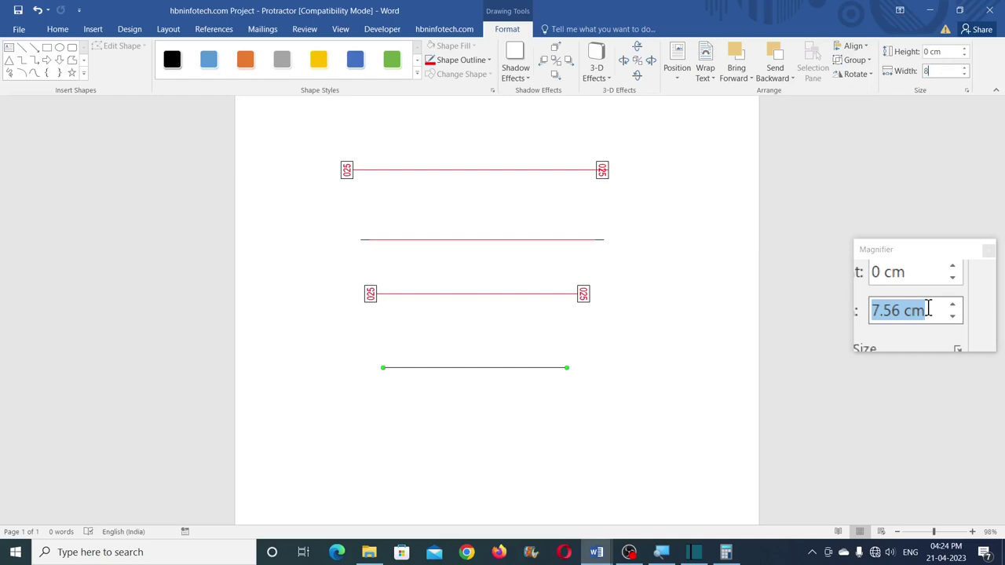
type(".25")
key("Return")
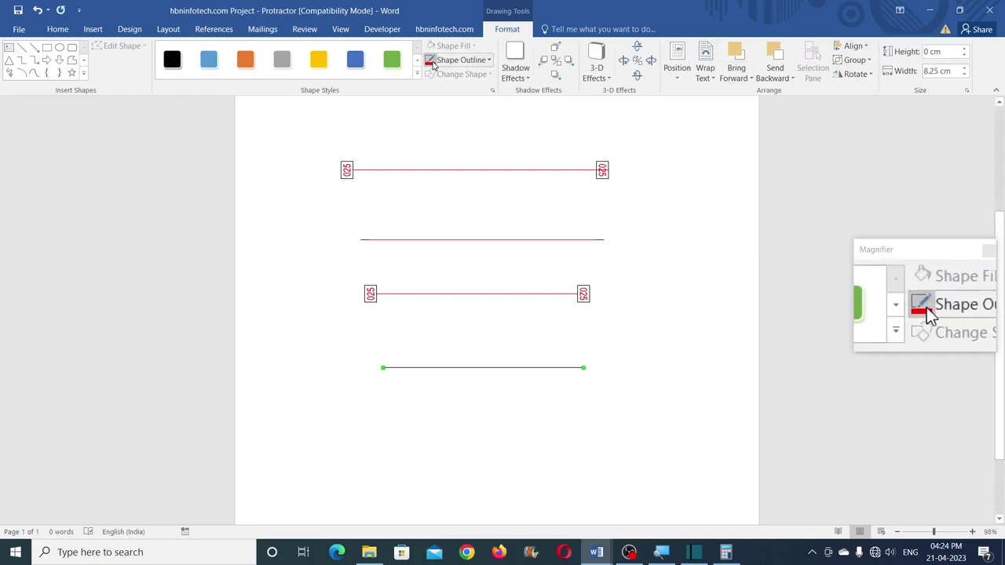
- Draw a 3.37 cm horizontal line above the left part of the 8.25 cm red line and copy it to the right
left_click(29, 47)
left_click_drag(377, 337, 463, 338)
left_click(950, 71)
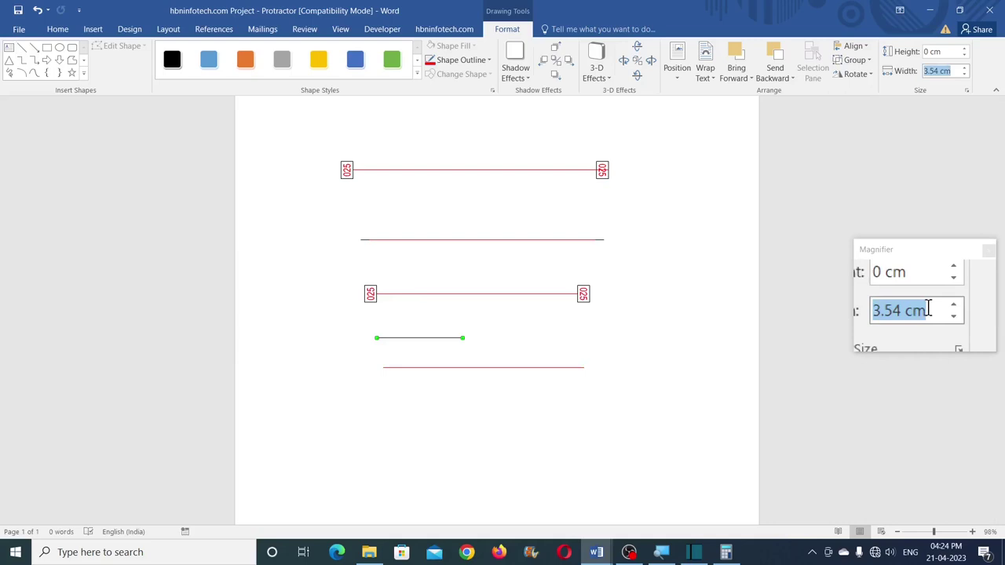
type("3.37")
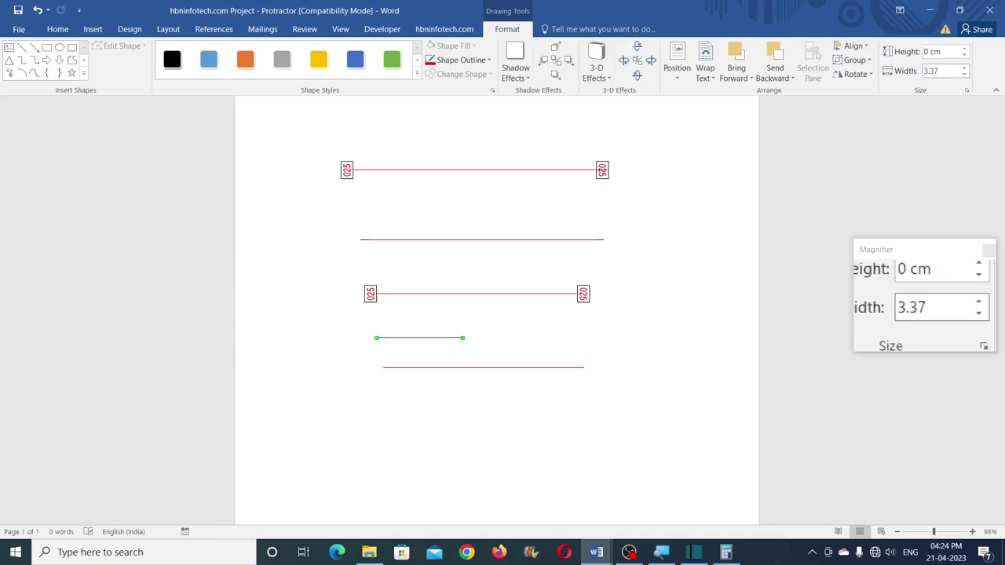
key("Return")
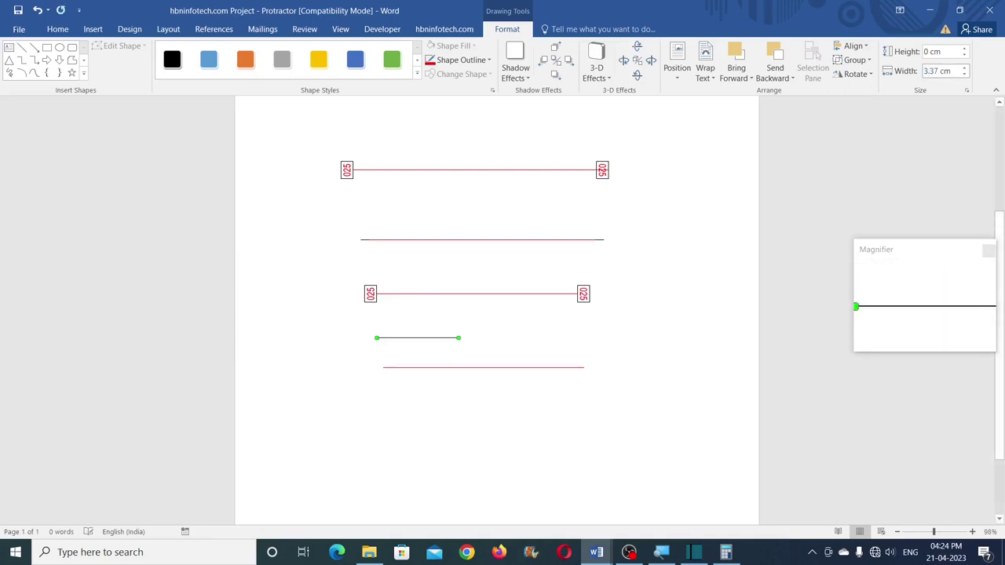
left_click_drag(451, 340, 562, 345)
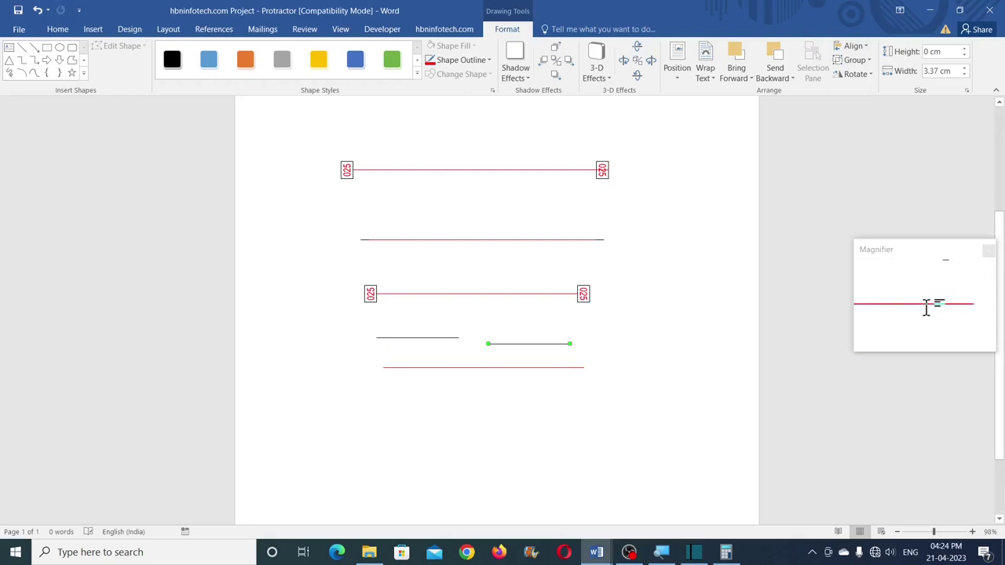
- Align the right-hand 3.37 cm line with the 8.25 cm red line using Align Right and Align Bottom
left_click(561, 368, "shift")
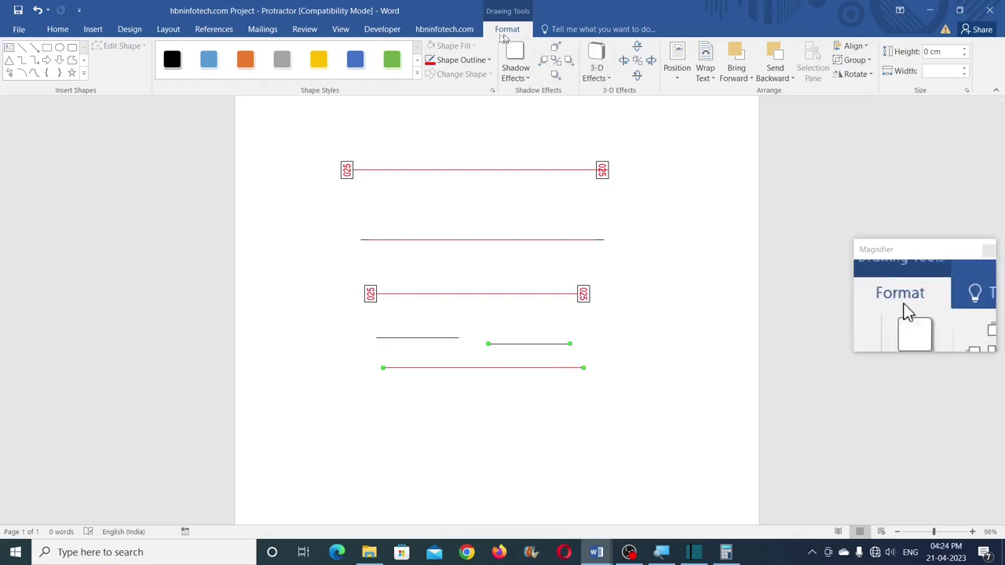
left_click(862, 46)
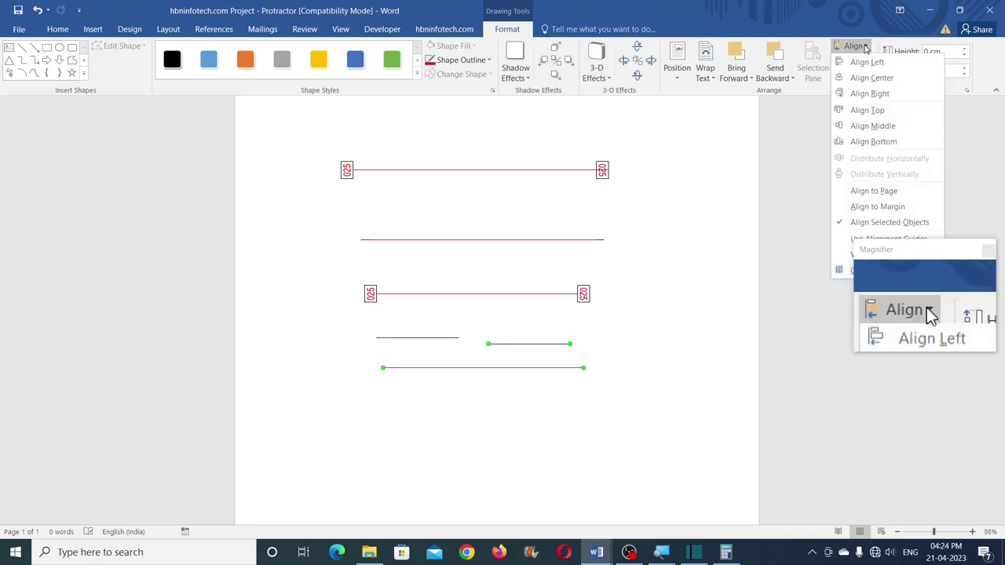
left_click(869, 94)
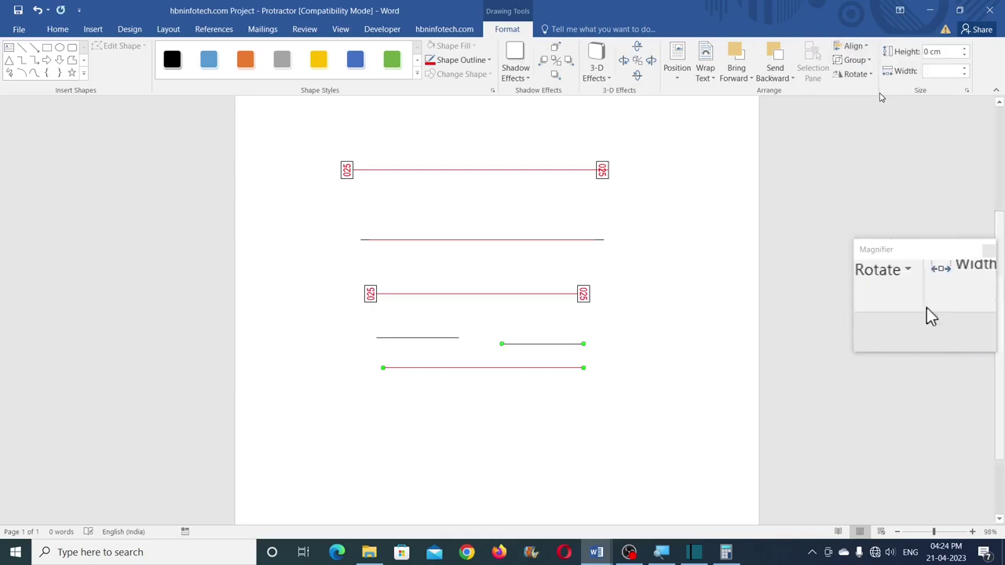
left_click(852, 47)
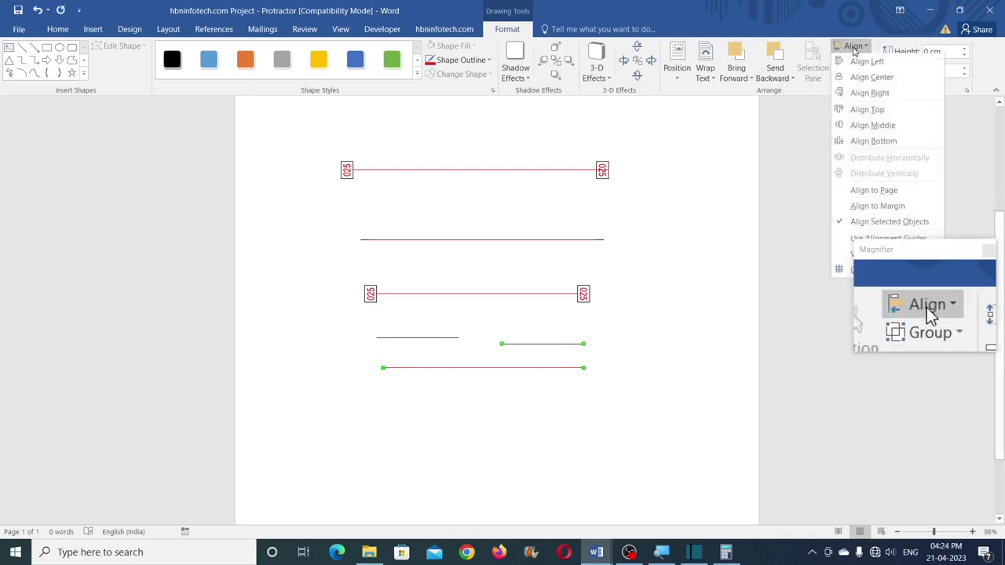
left_click(871, 142)
- Group the right-hand 3.37 cm line with the 8.25 cm red line and send the group to the back
left_click(866, 61)
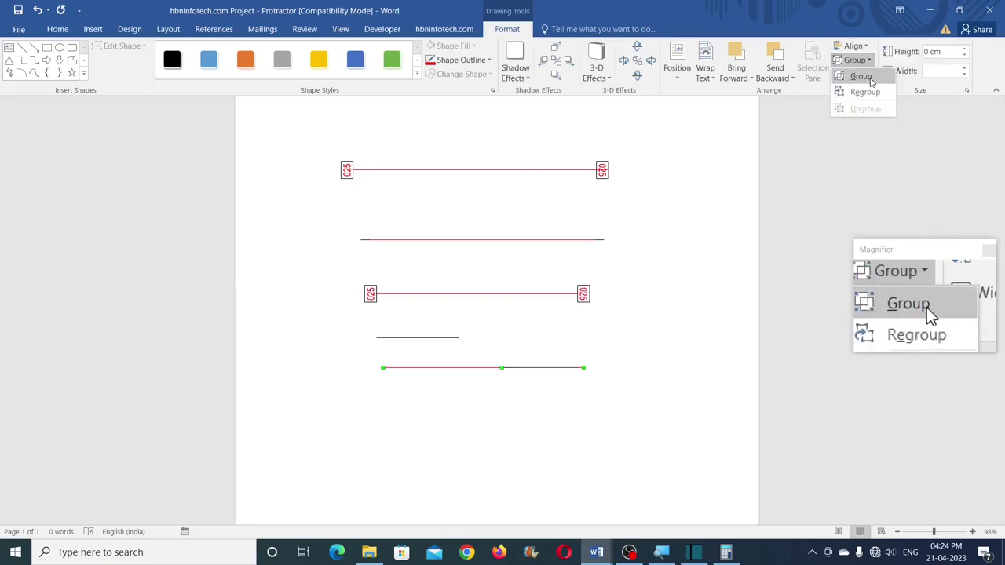
left_click(864, 76)
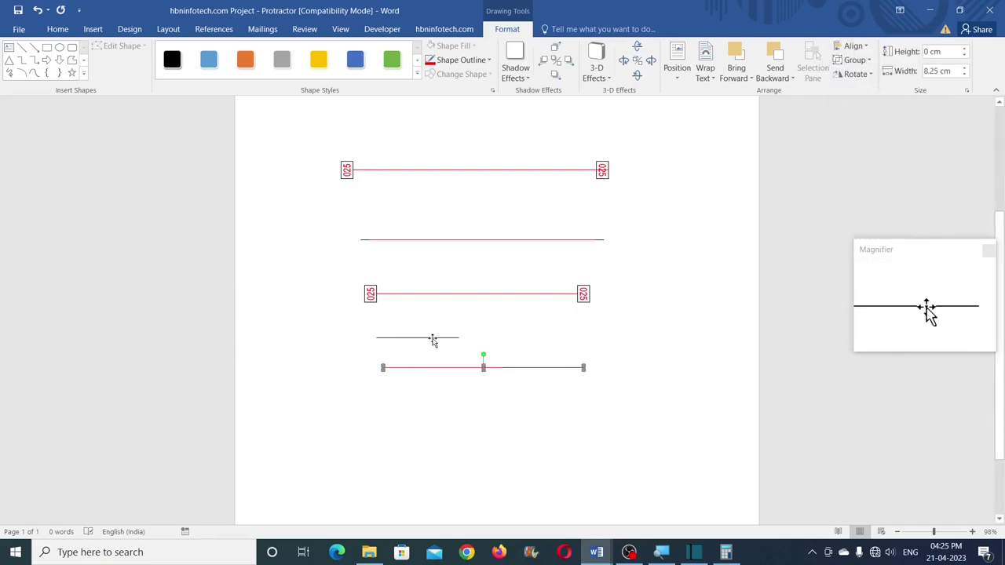
left_click(792, 78)
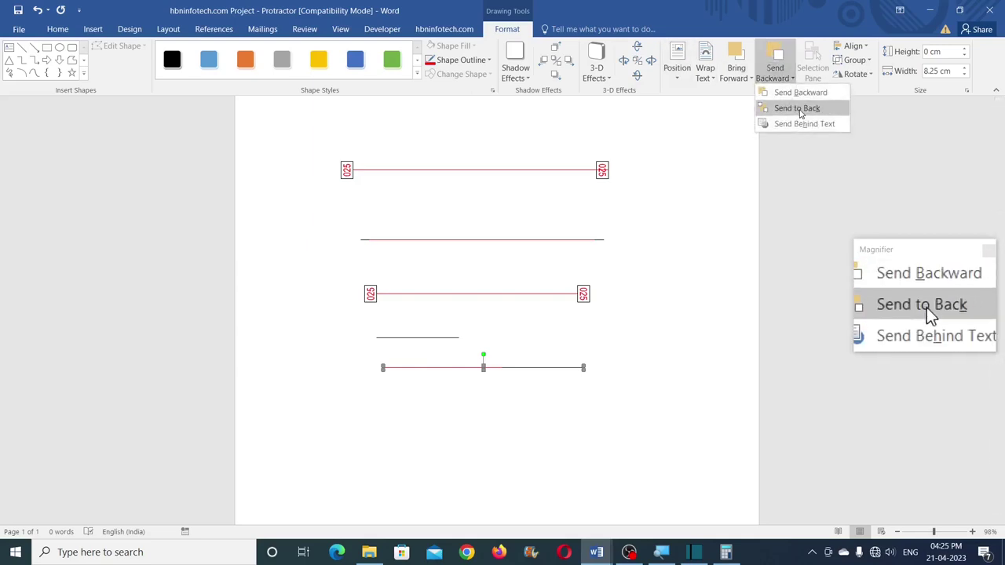
left_click(800, 110)
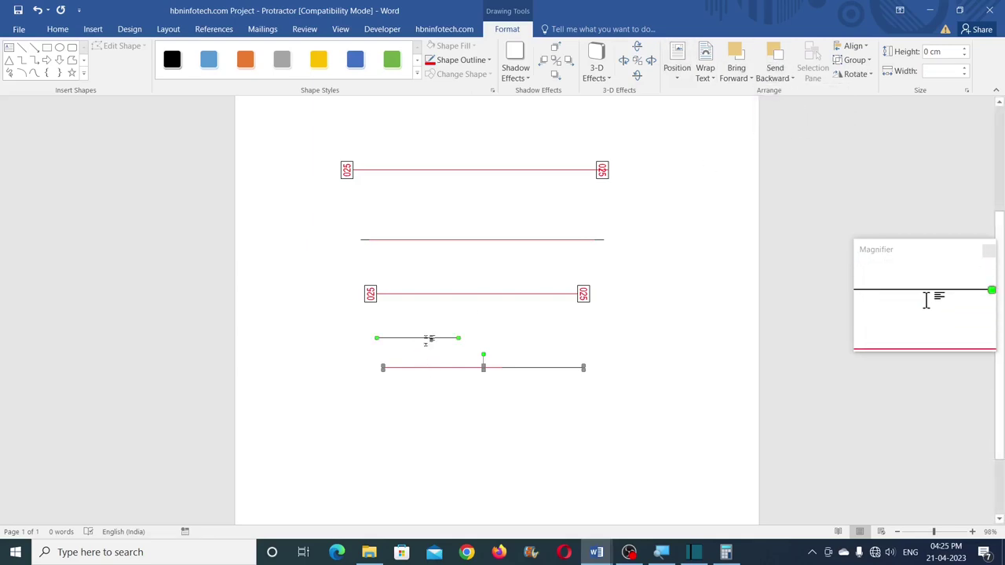
- Align the left-hand 3.37 cm line with the 8.25 cm group using Align Left and Align Bottom, and group them
left_click(852, 45)
left_click(864, 60)
left_click(852, 46)
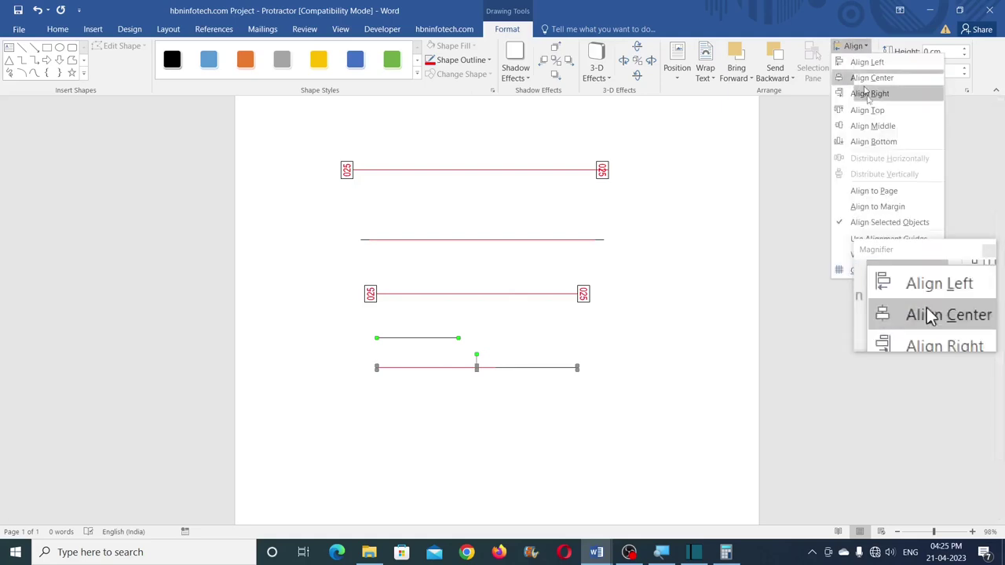
left_click(863, 140)
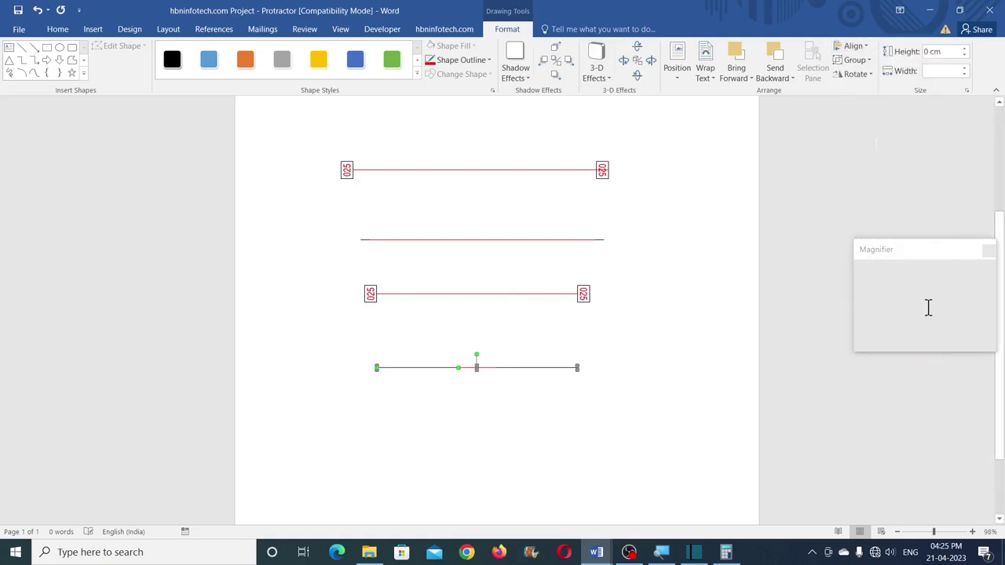
left_click(856, 60)
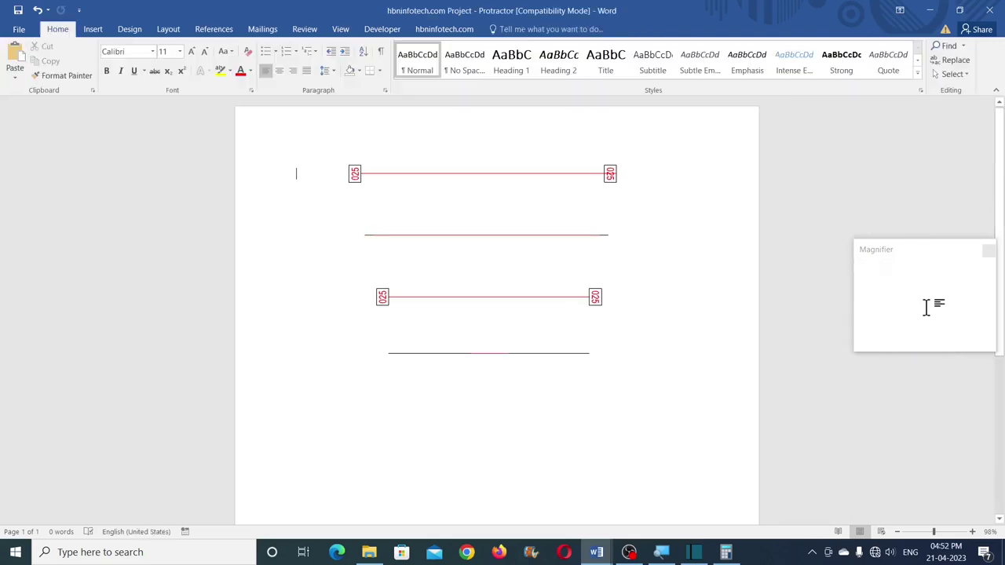
- Draw a horizontal line below all the others, set its width to 12 cm and give it a red outline
left_click(93, 29)
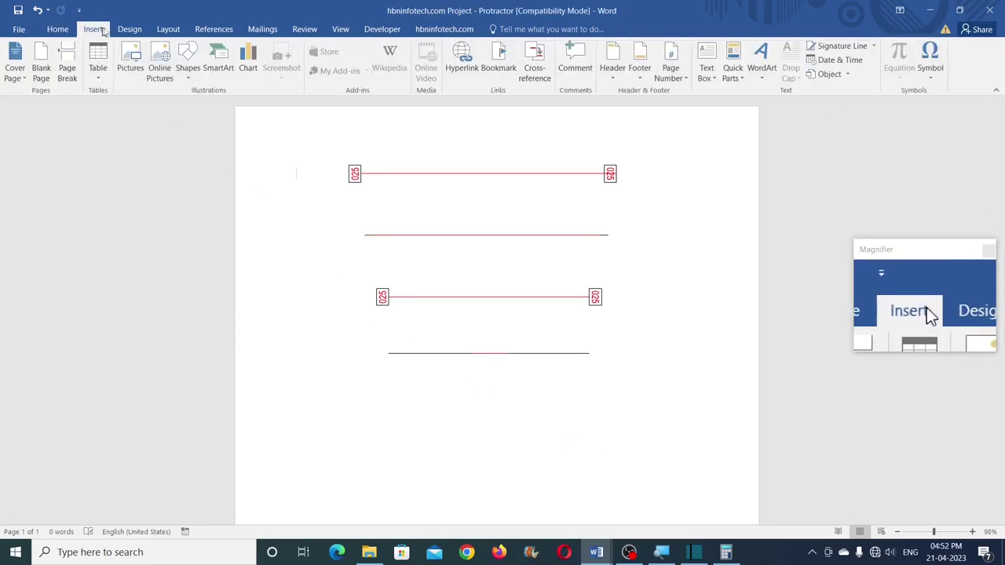
left_click(189, 75)
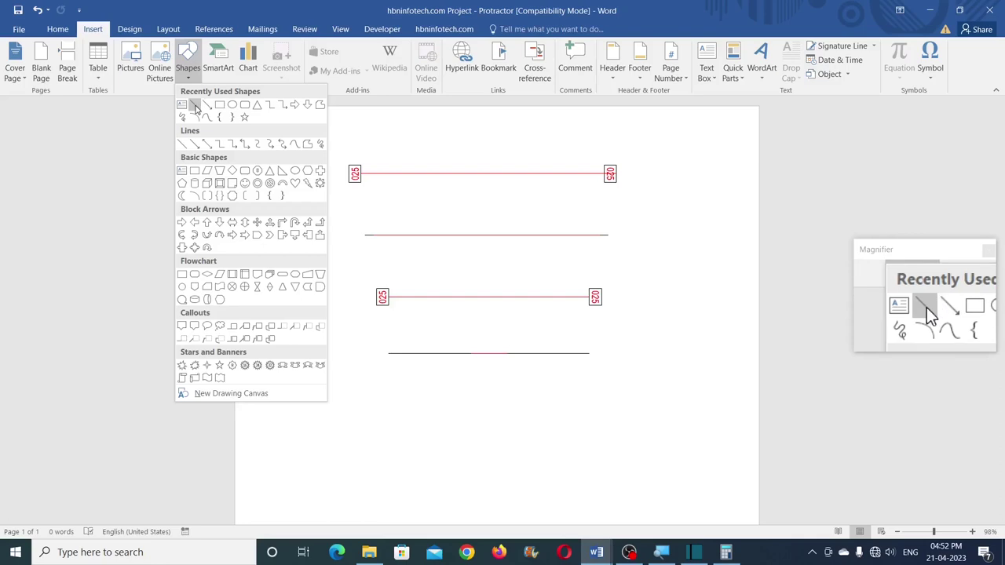
left_click(195, 107)
left_click_drag(324, 426, 645, 426)
left_click(942, 72)
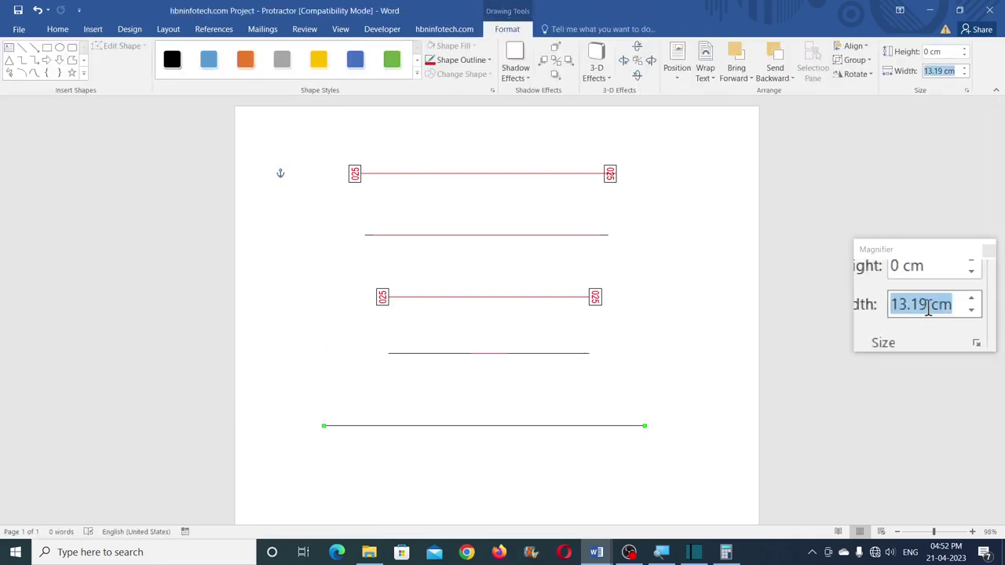
type("12")
key("Return")
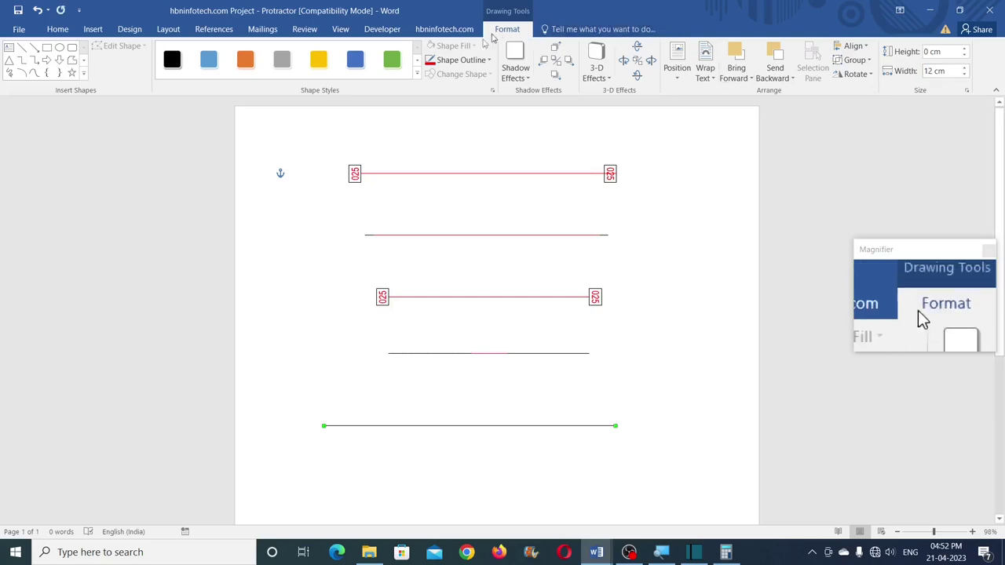
left_click(429, 61)
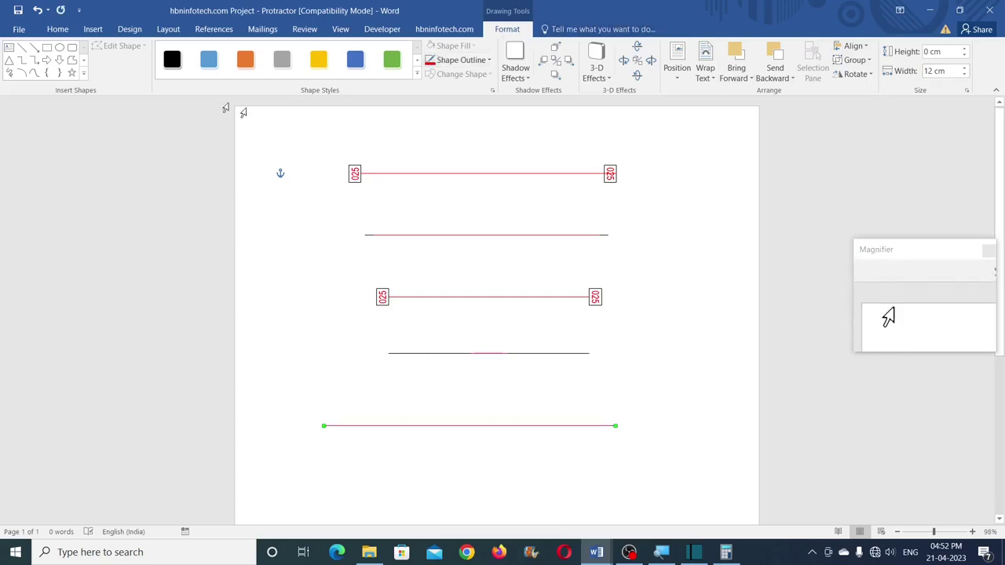
- Draw a 0.3 cm horizontal line above the left end of the 12 cm red line and copy it near the right end
left_click(22, 49)
left_click_drag(332, 392, 362, 392)
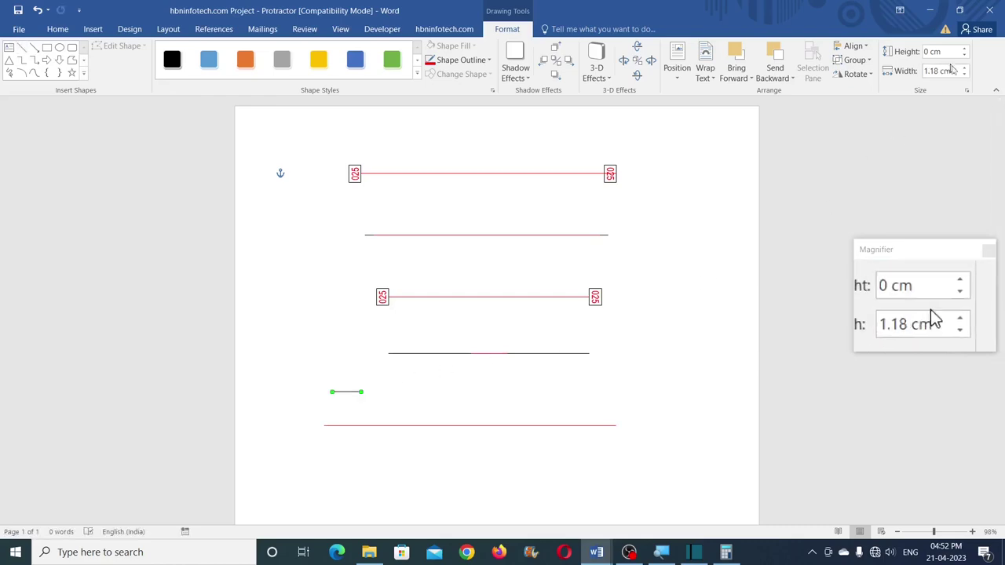
type("0.3")
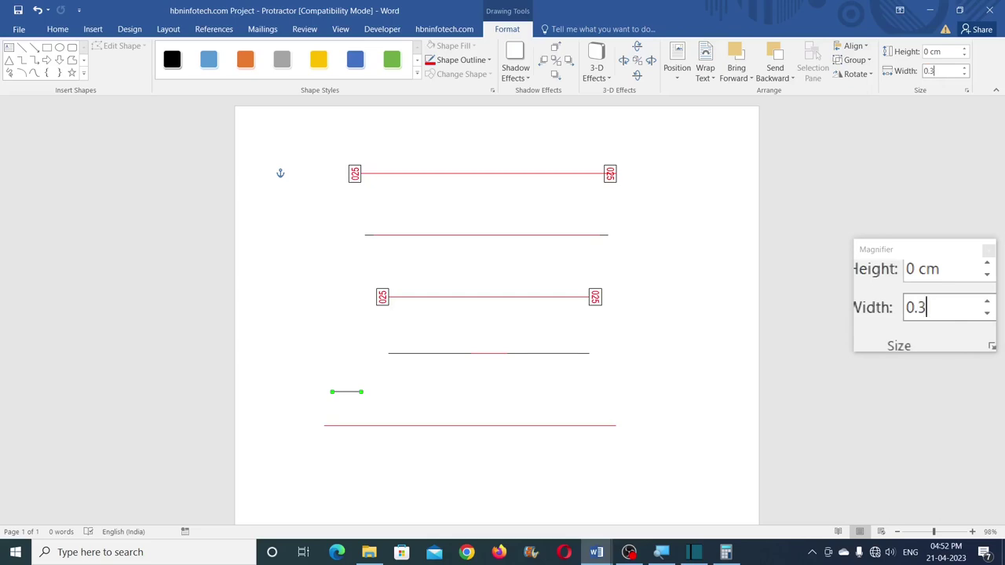
key("Return")
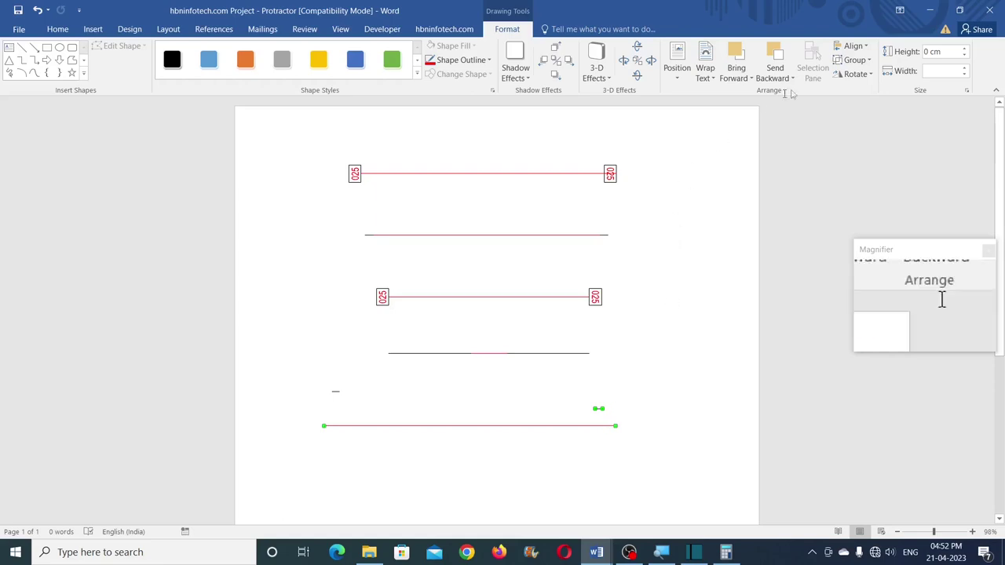
- Align the right-hand 0.3 cm line with the 12 cm red line using Align Right and Align Bottom
left_click(853, 45)
left_click(886, 93)
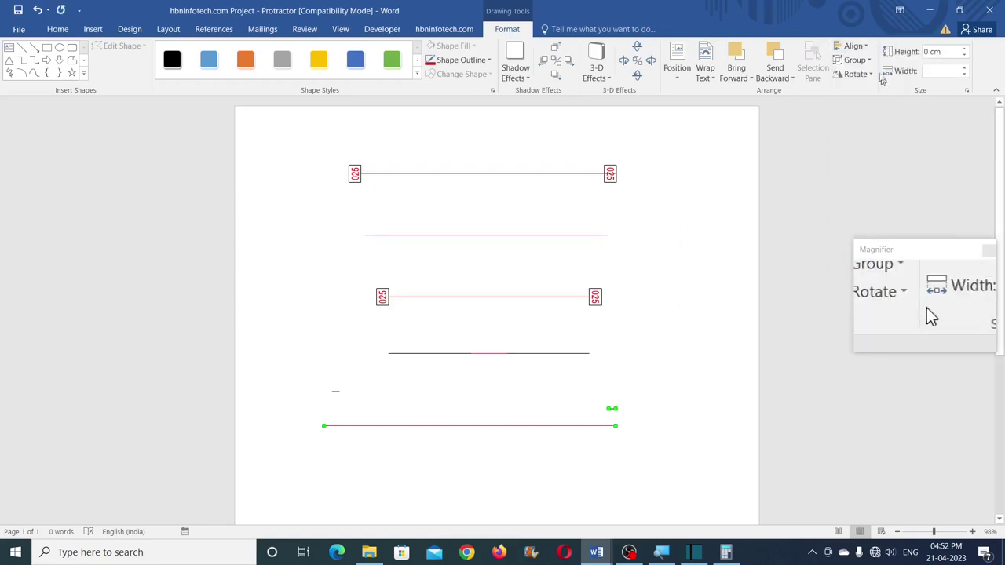
left_click(854, 45)
left_click(880, 142)
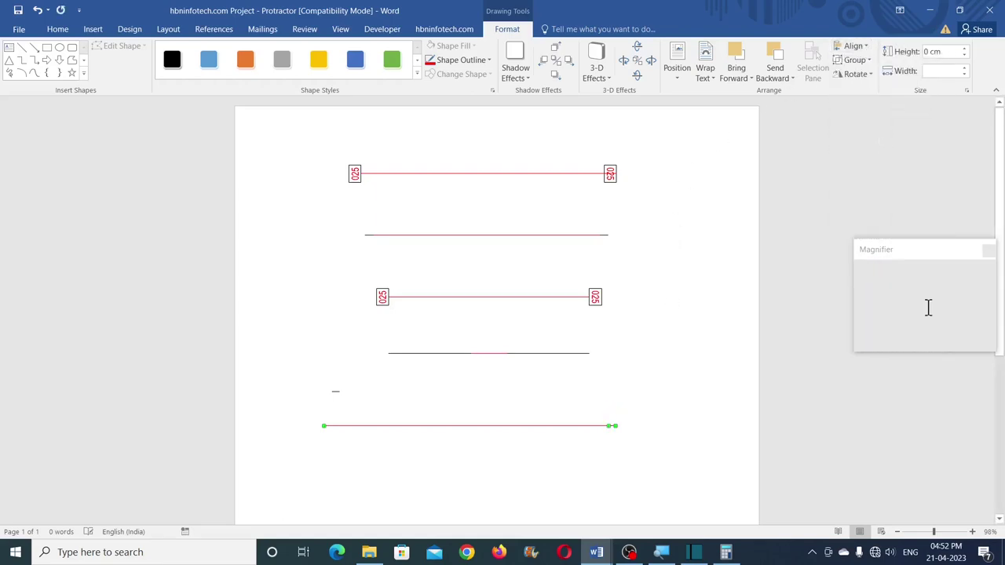
- Group the right-hand 0.3 cm line with the 12 cm red line and send the group to the back
left_click(855, 60)
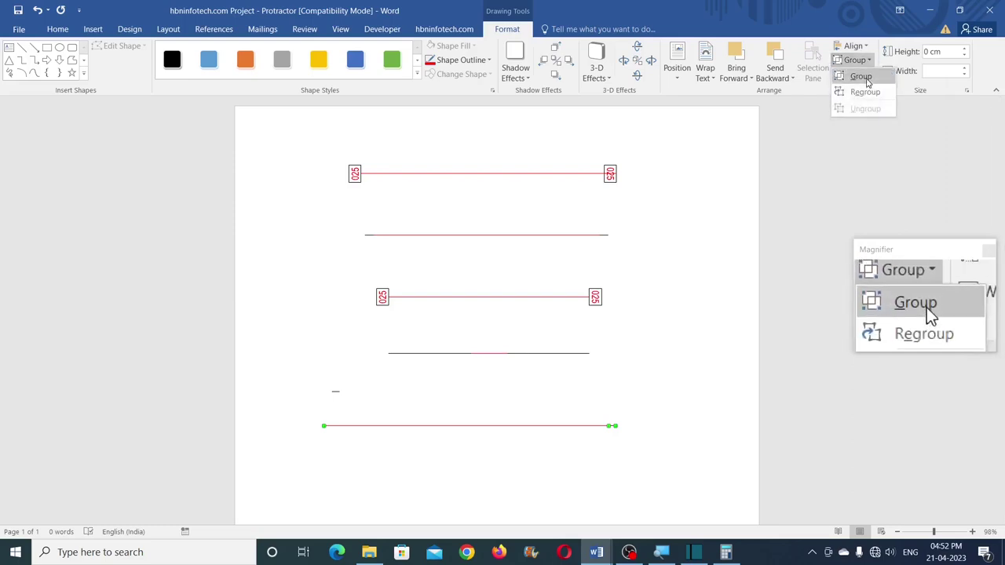
left_click(868, 81)
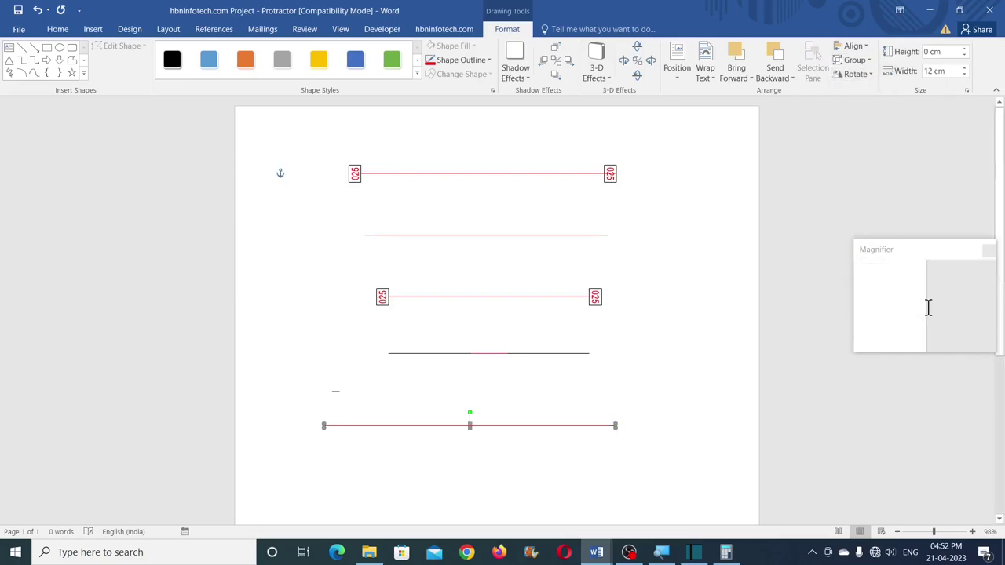
left_click(791, 79)
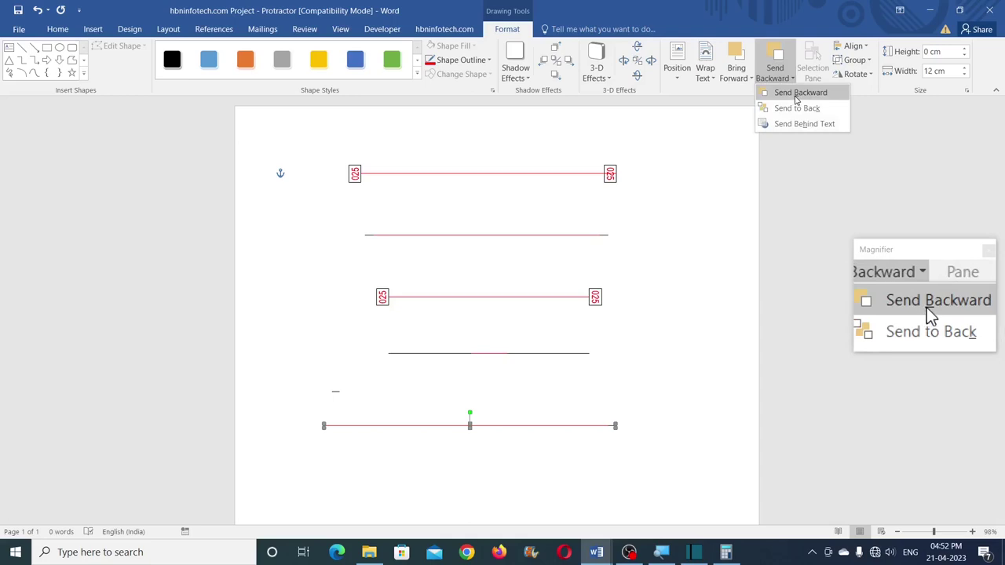
left_click(797, 108)
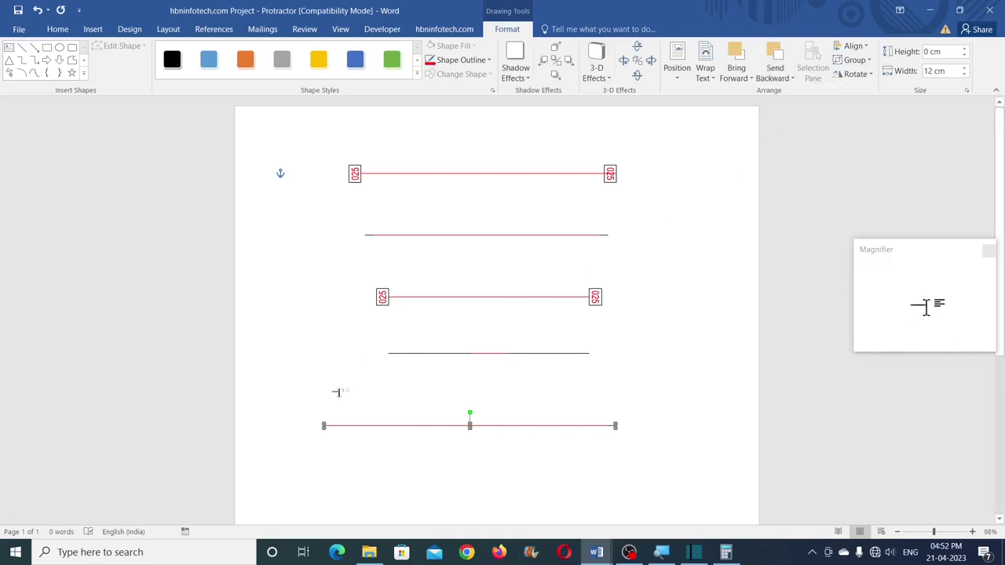
- Align the left-hand 0.3 cm line with the 12 cm group using Align Left and Align Bottom, and group them
left_click(852, 45)
left_click(864, 62)
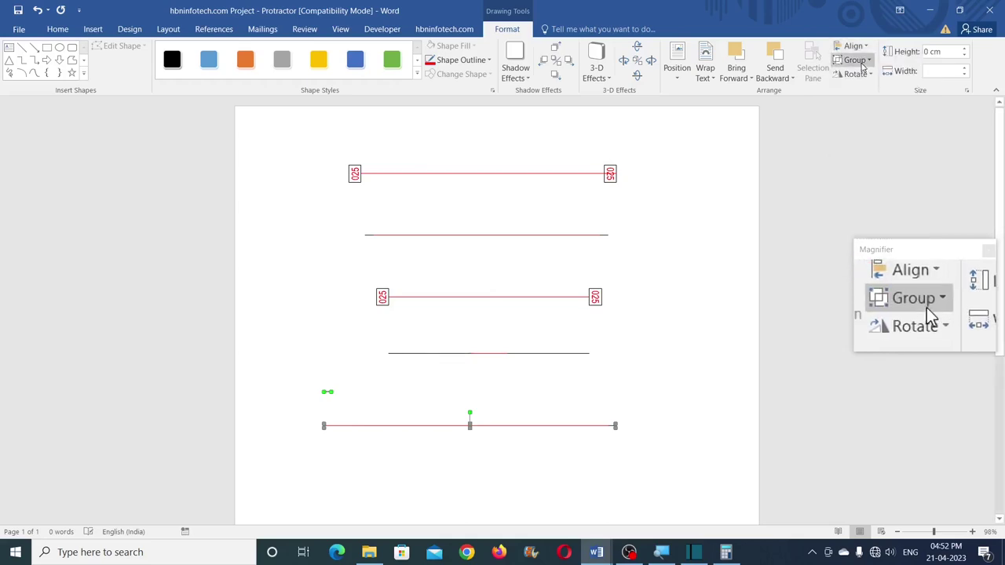
left_click(862, 47)
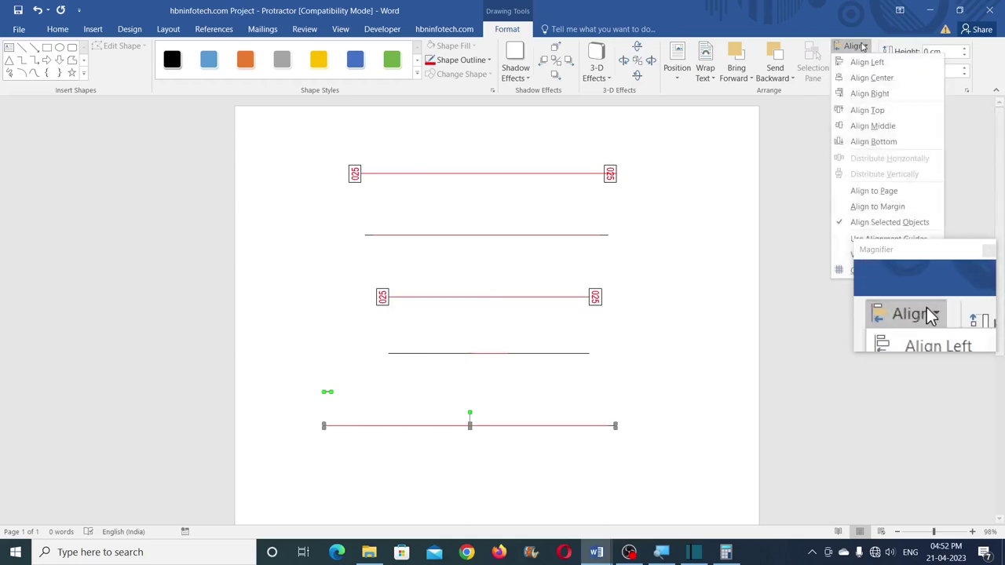
left_click(879, 143)
left_click(856, 61)
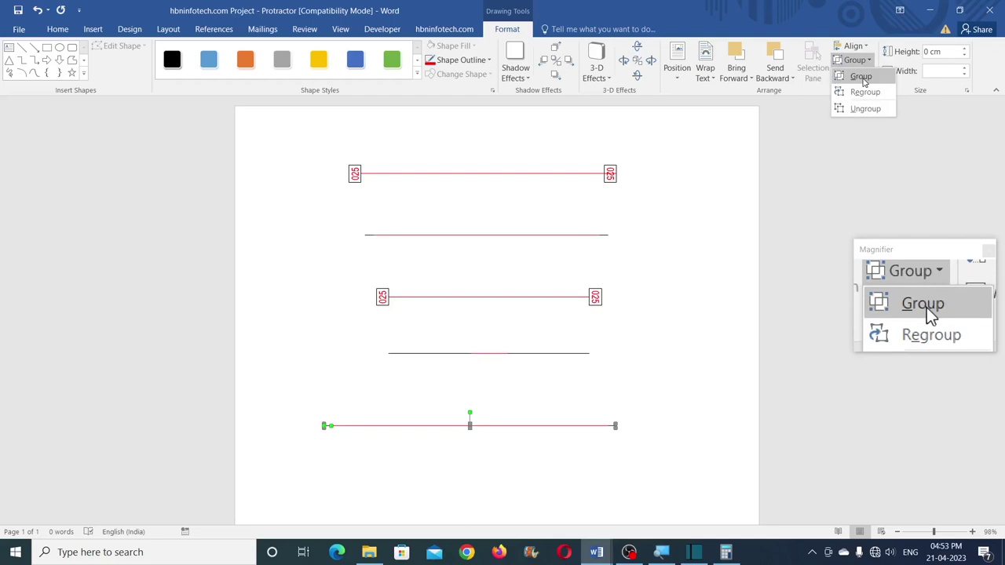
left_click(861, 77)
left_click(616, 216)
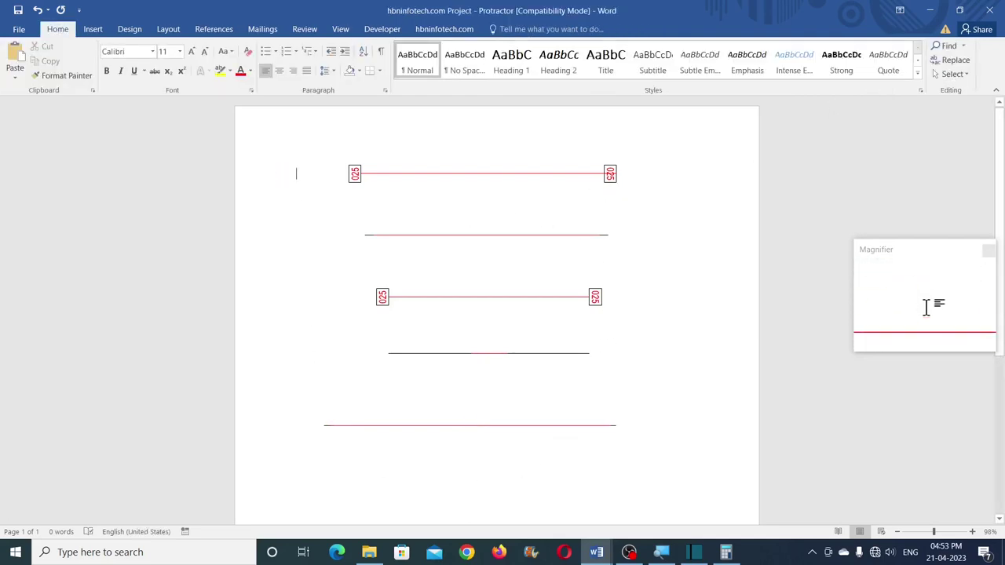
- Select all five line and label groups and stack them on one another with Align Center and Align Middle
left_click(950, 74)
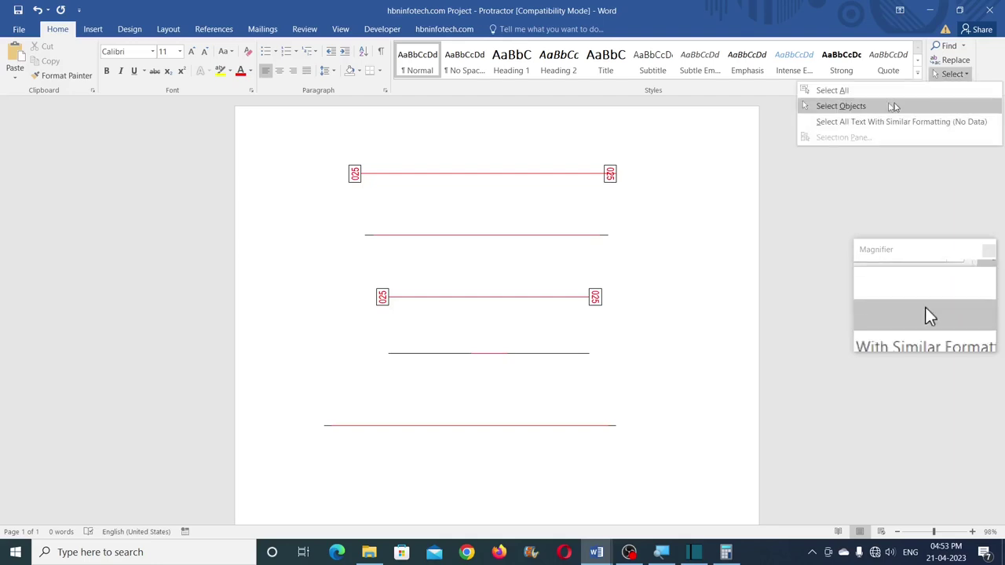
left_click(892, 105)
mouse_move(307, 145)
left_mouse_down()
mouse_move(386, 233)
mouse_move(668, 461)
left_mouse_up()
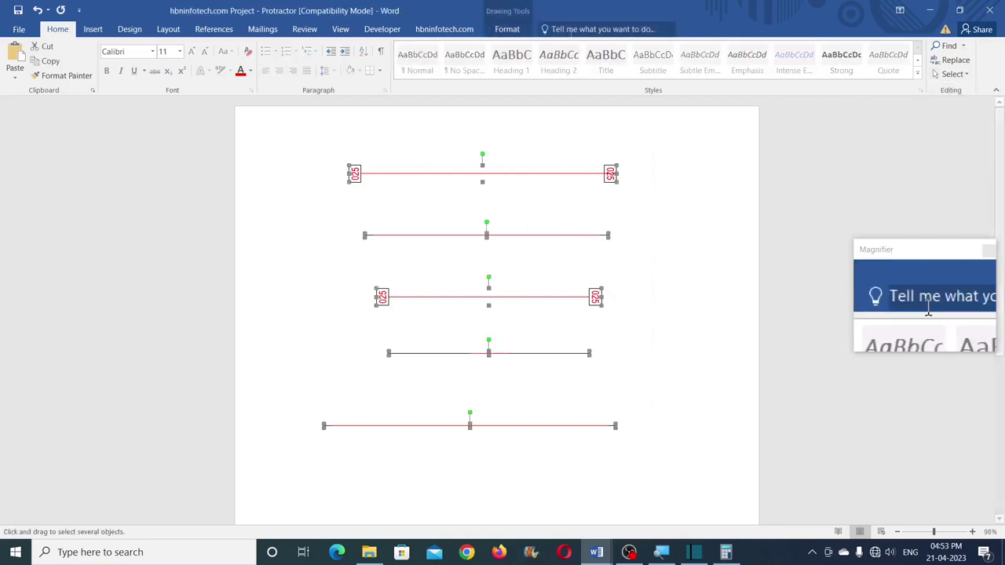
left_click(518, 29)
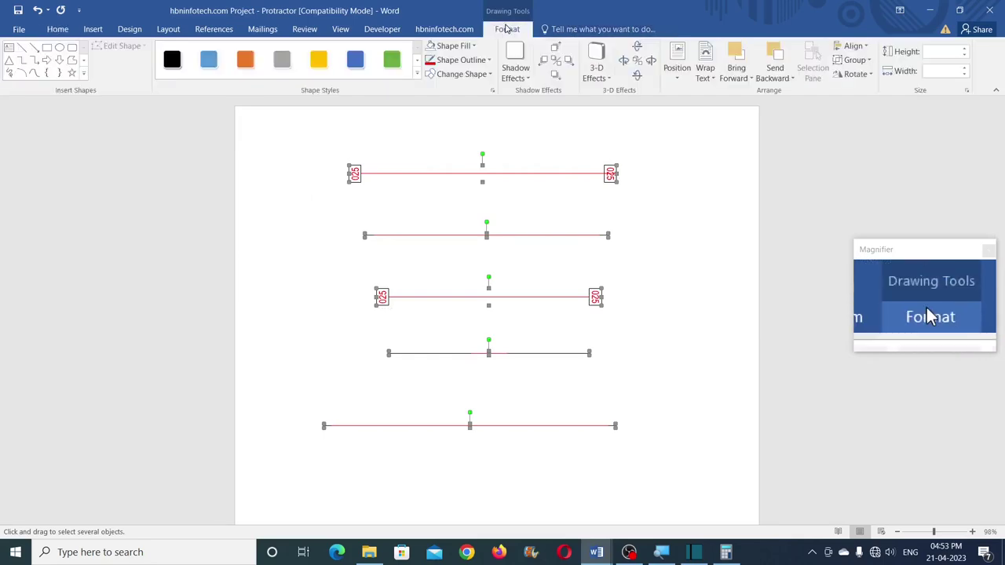
left_click(854, 45)
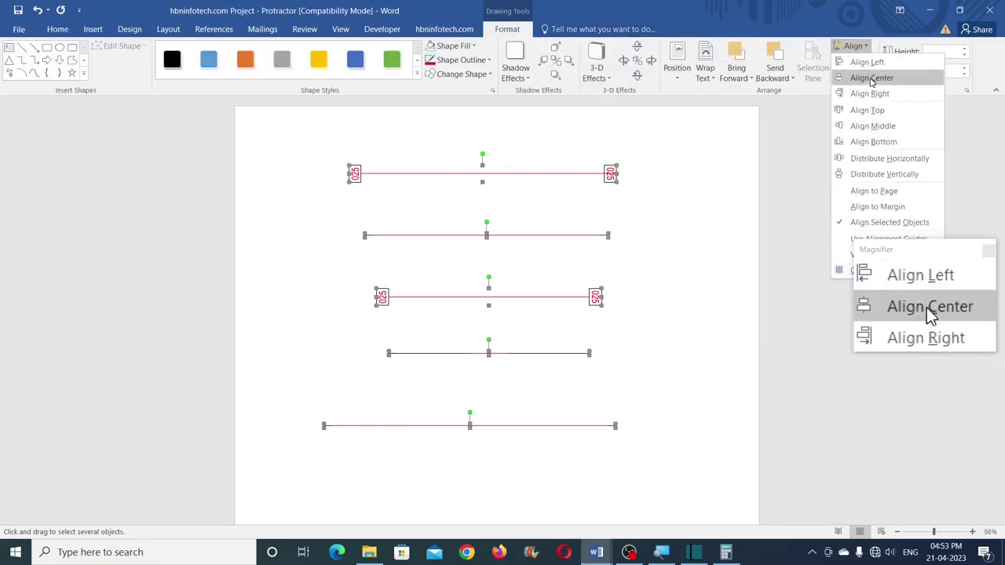
left_click(870, 78)
left_click(855, 46)
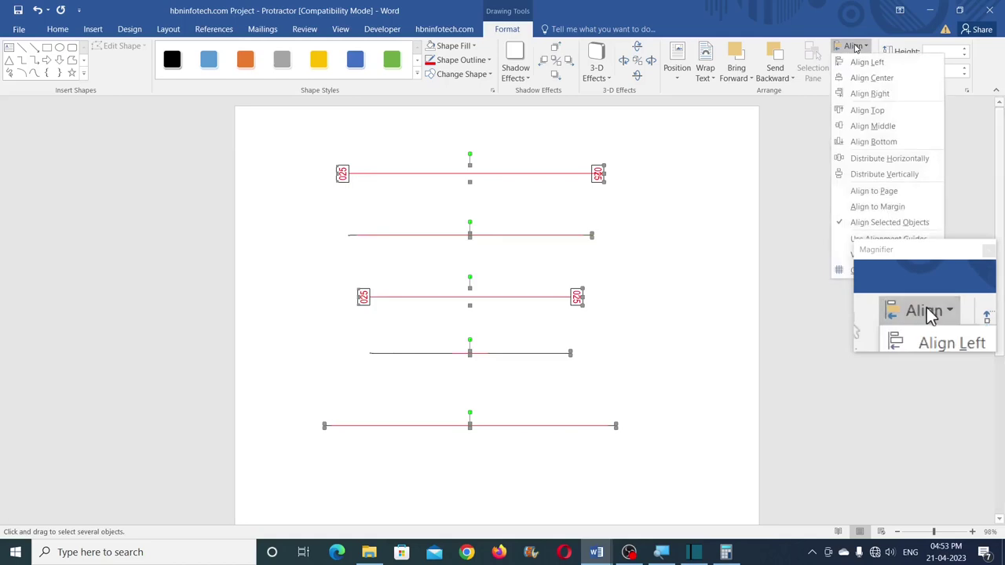
left_click(871, 126)
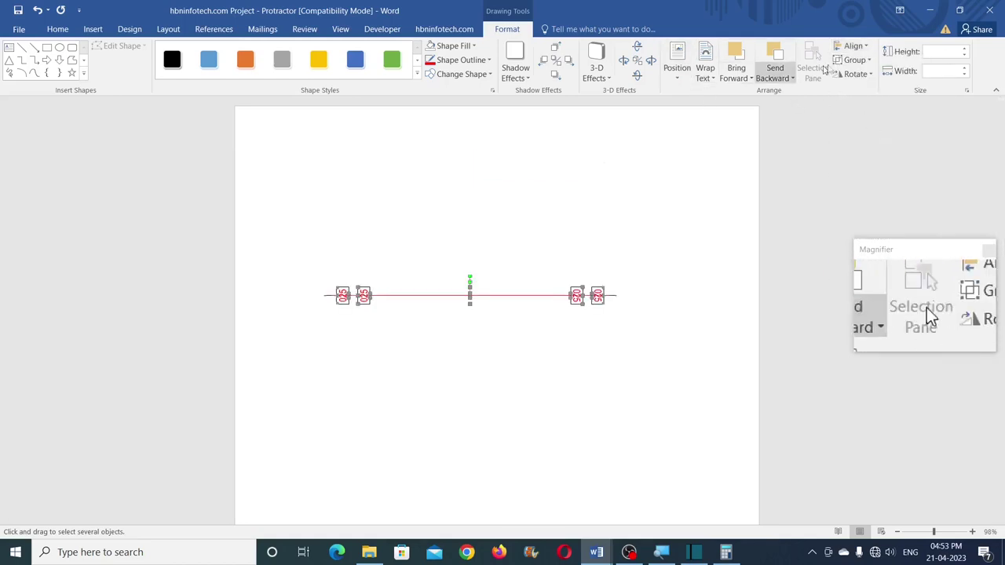
- Ungroup the stacked groups repeatedly until every line, box and WordArt label is a separate object
left_click(854, 60)
left_click(858, 110)
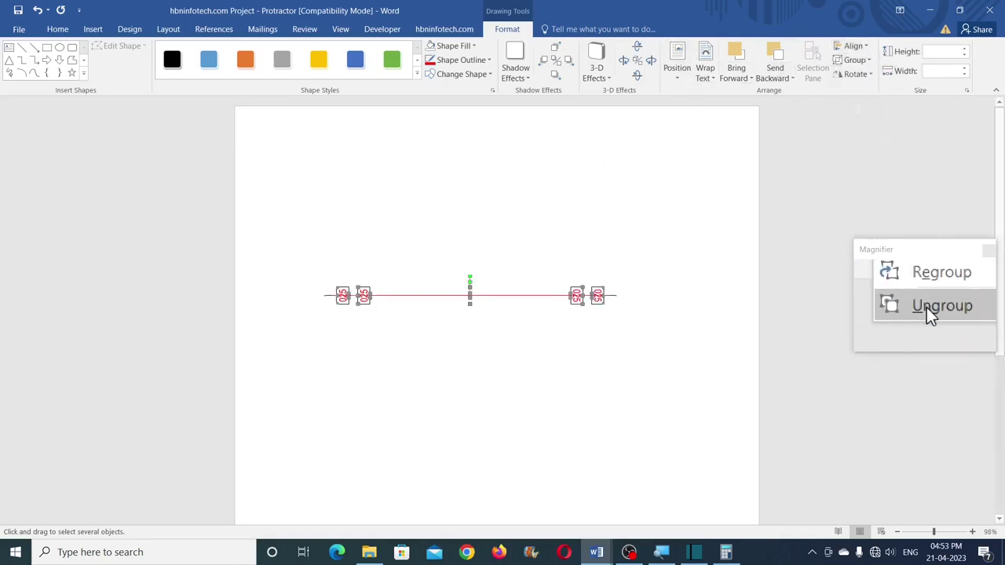
left_click(854, 60)
left_click(862, 111)
left_click(854, 60)
left_click(863, 110)
left_click(854, 60)
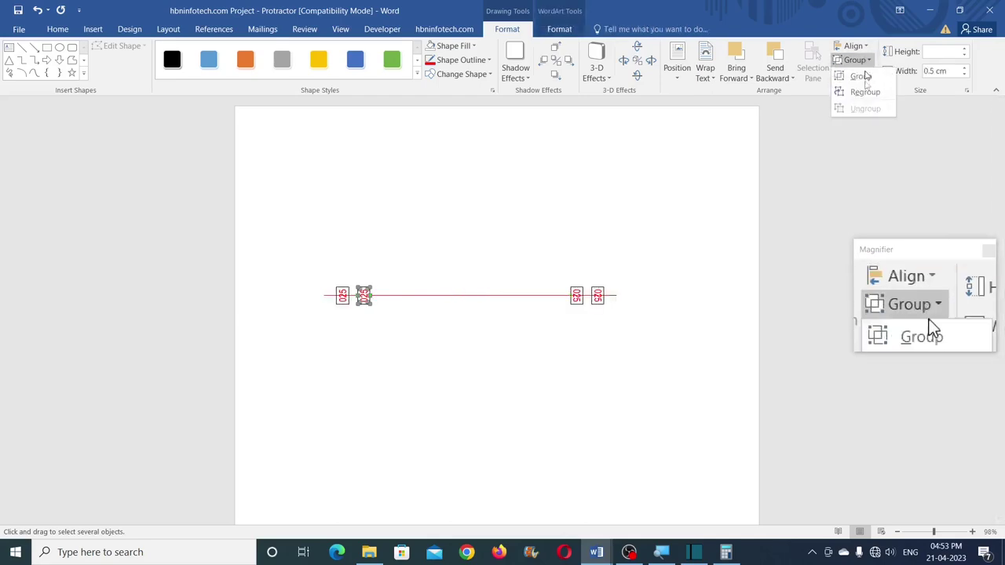
left_click(530, 222)
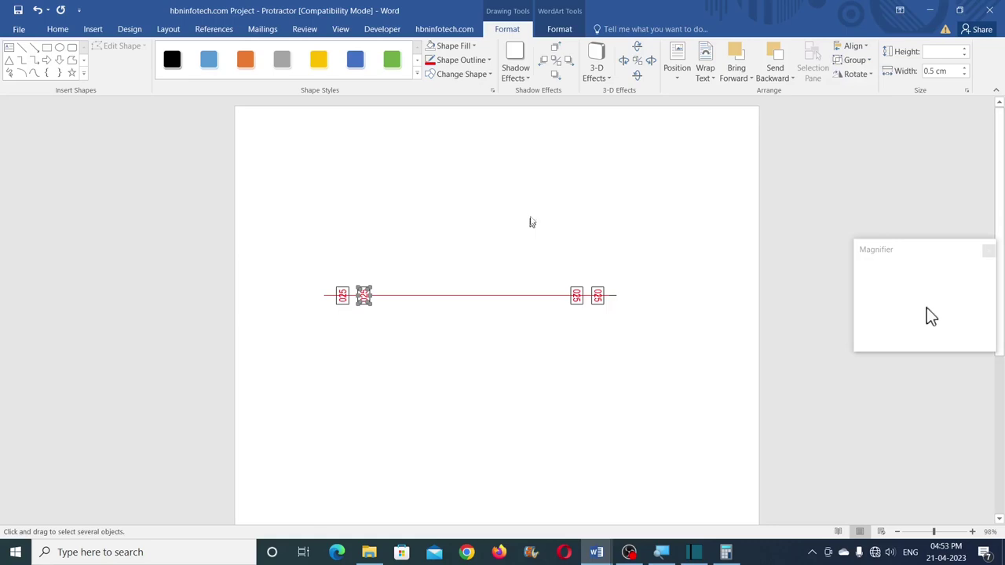
- Delete the red guide lines running across the middle, keeping the black tick-mark lines
left_click(427, 281)
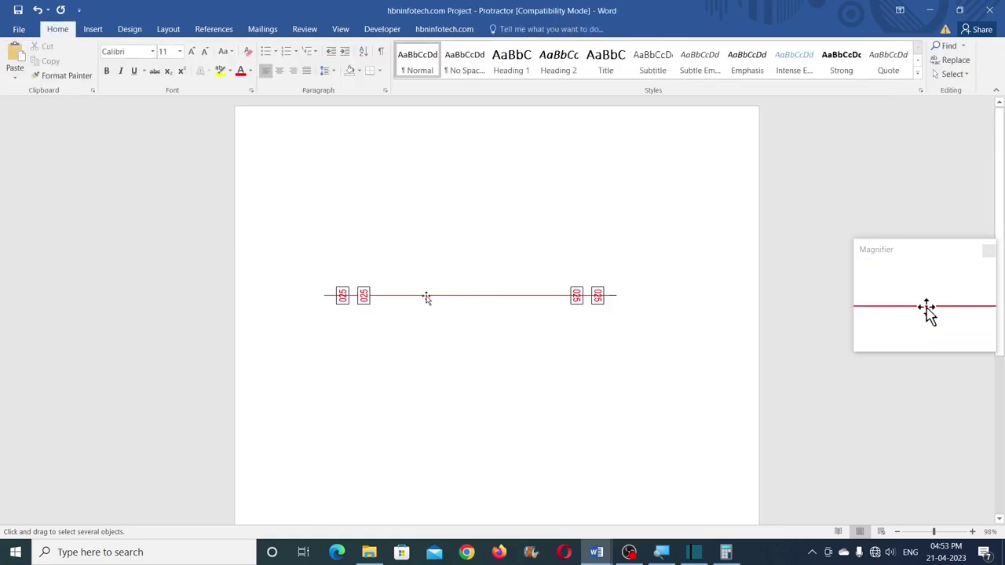
left_click(427, 297)
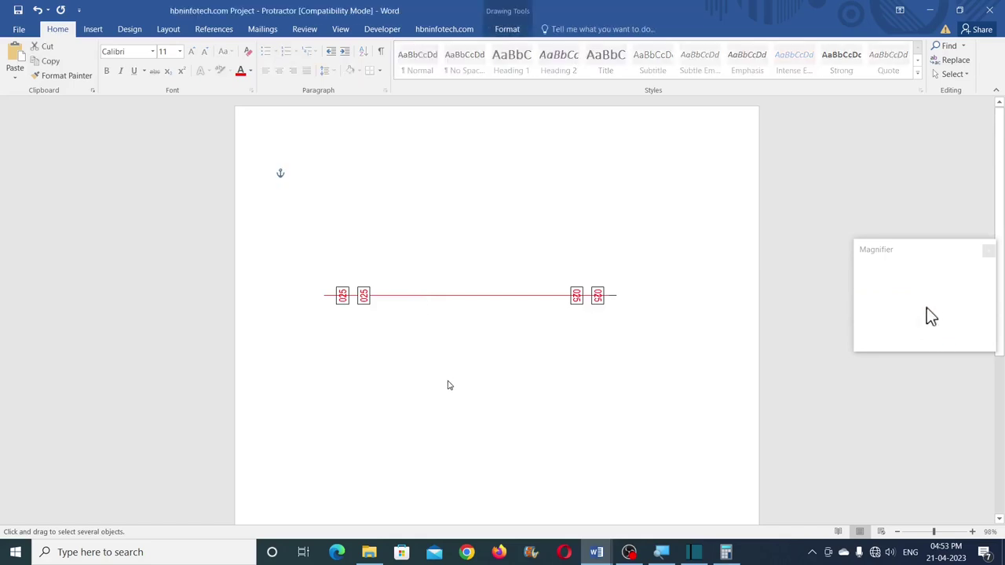
left_click(449, 384)
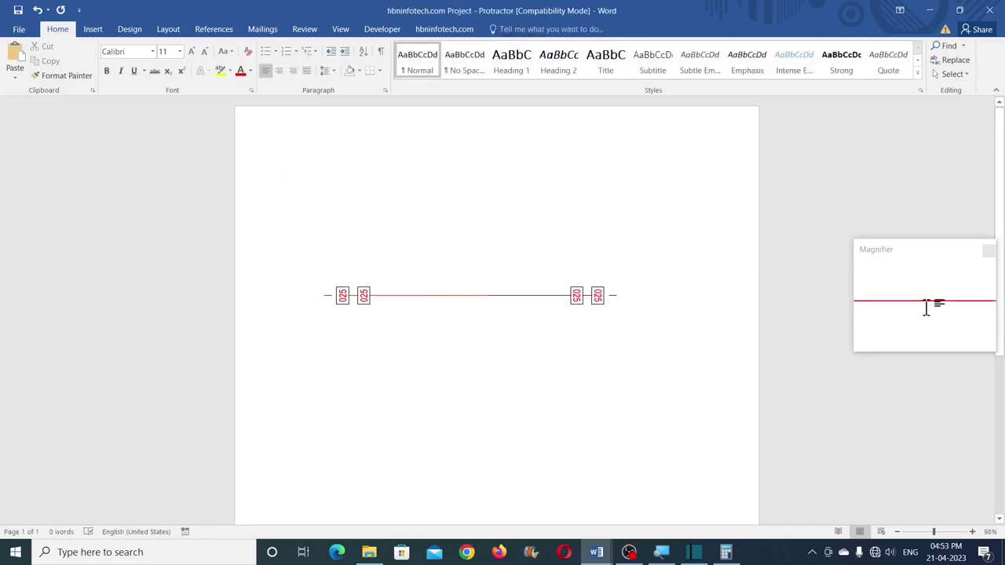
left_click(442, 294)
left_click(463, 338)
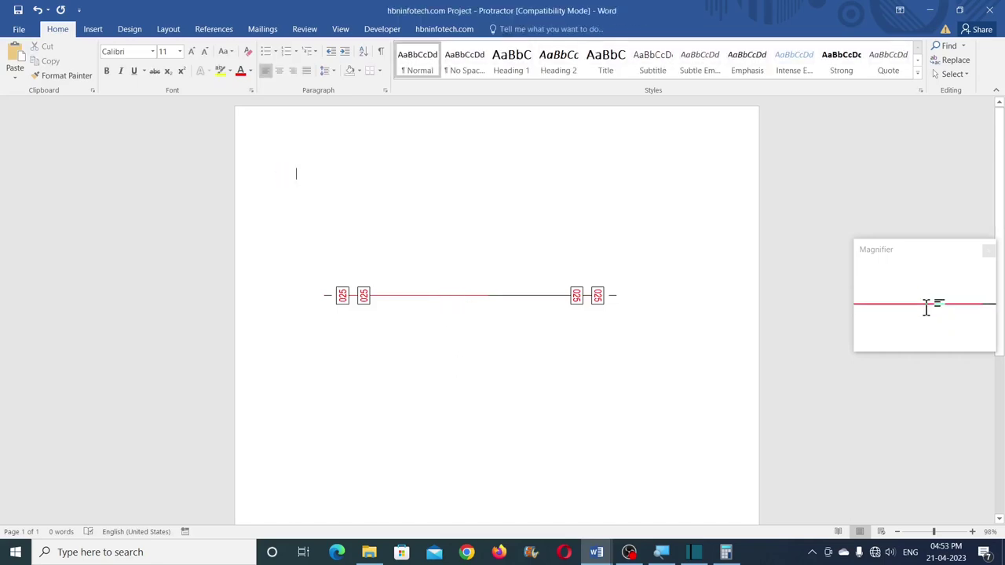
left_click(460, 295)
left_click(469, 343)
left_click(464, 296)
left_click(477, 345)
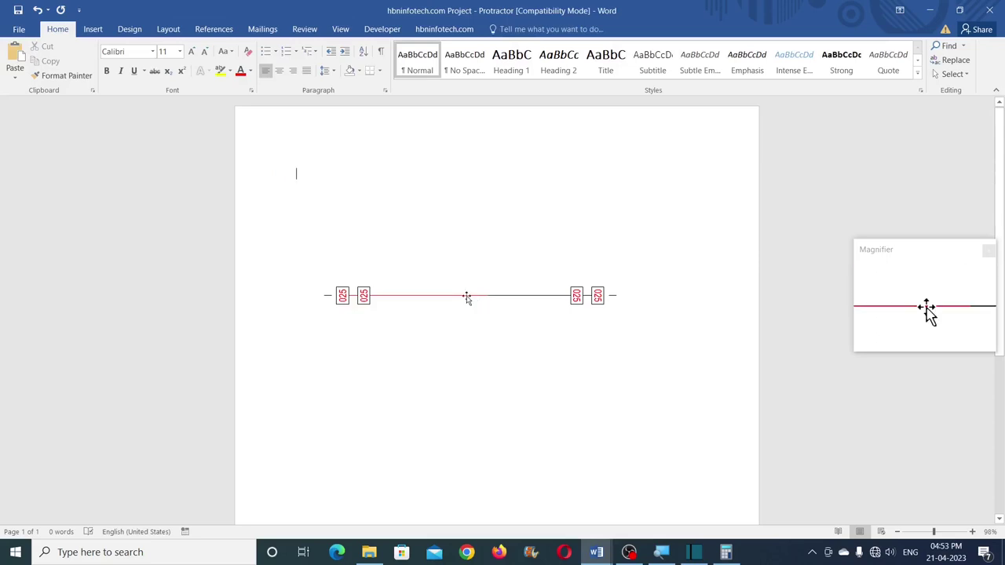
left_click(467, 297)
key("Delete")
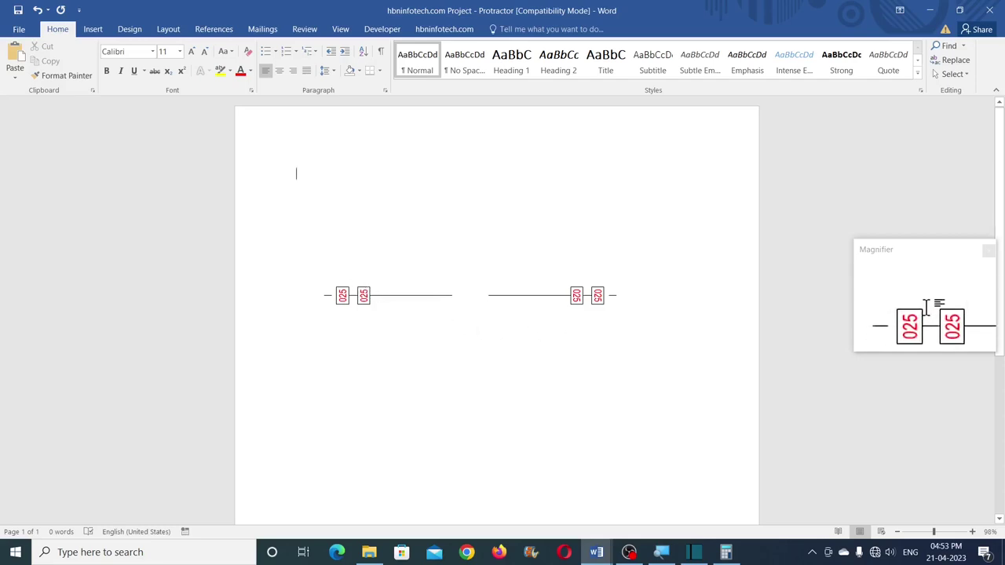
- Delete the four rectangular boxes around the 025 labels, keeping the WordArt text
left_click(349, 289)
key("Delete")
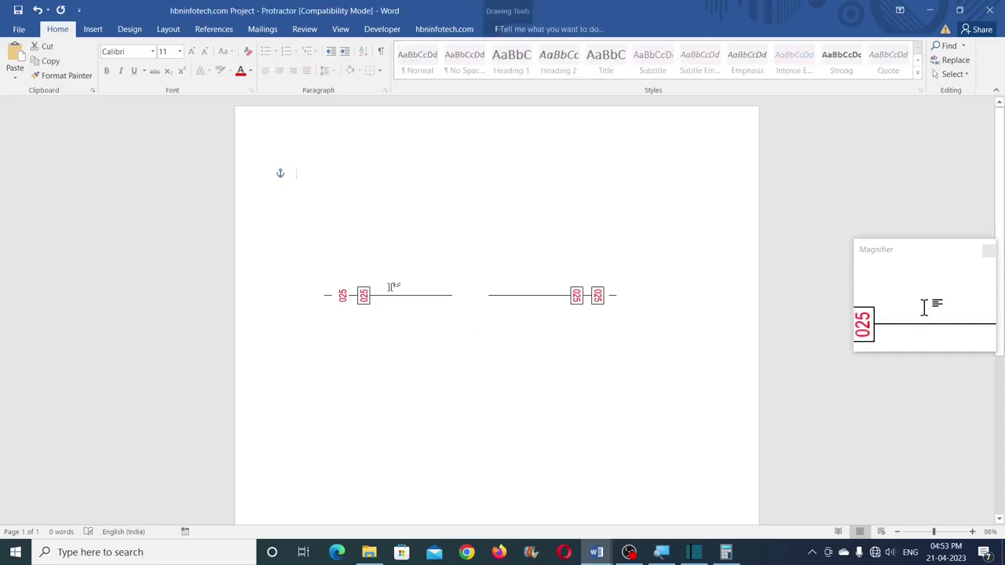
left_click(368, 289)
key("Delete")
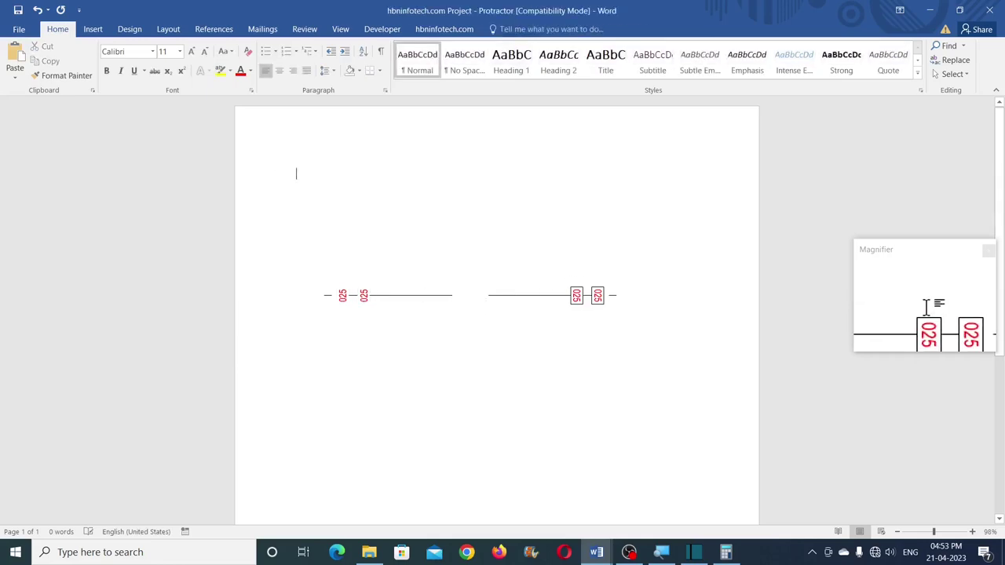
left_click(576, 288)
key("Delete")
left_click(599, 290)
key("Delete")
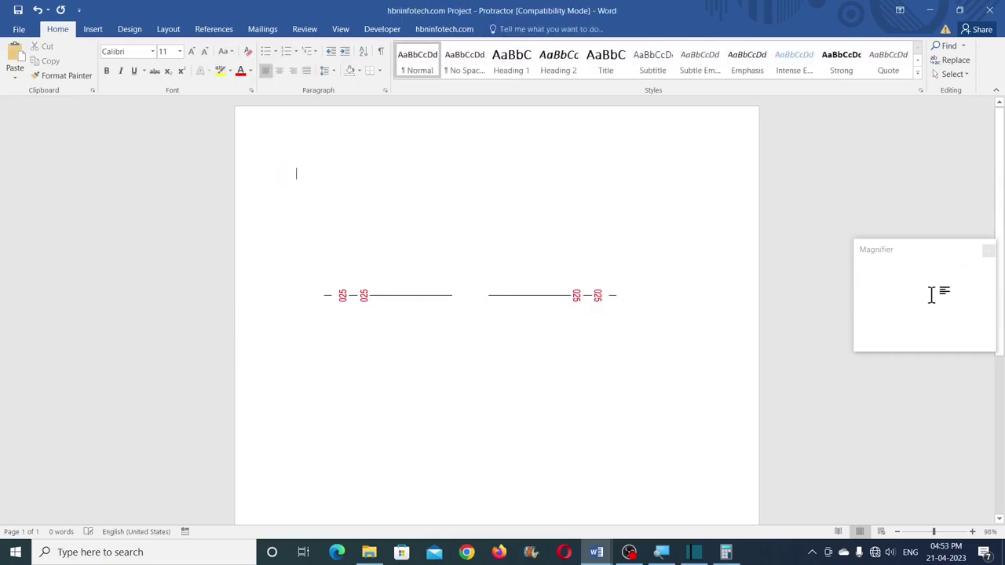
- Change the fill of the two inner 025 WordArt labels to green
left_click(363, 295)
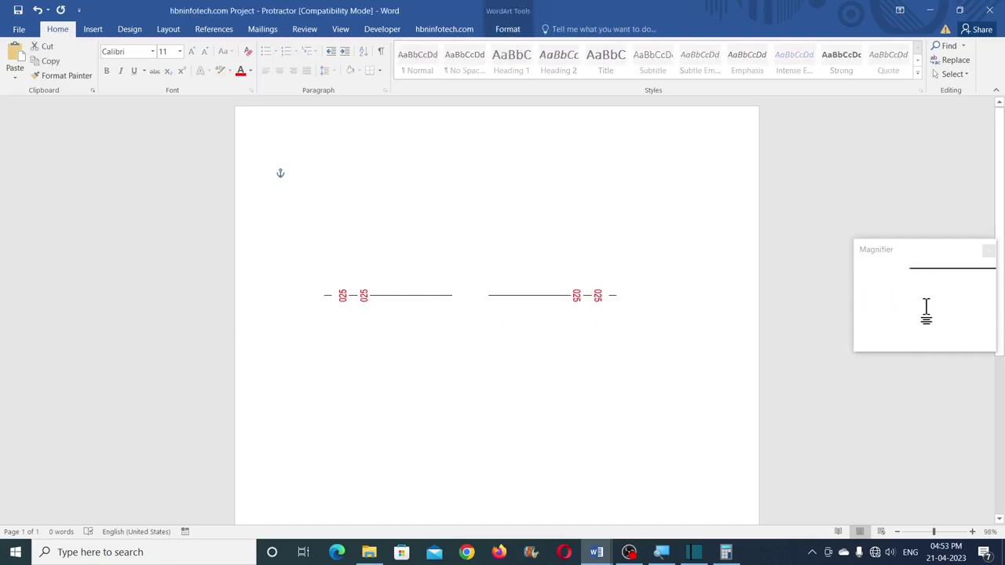
left_click(508, 32)
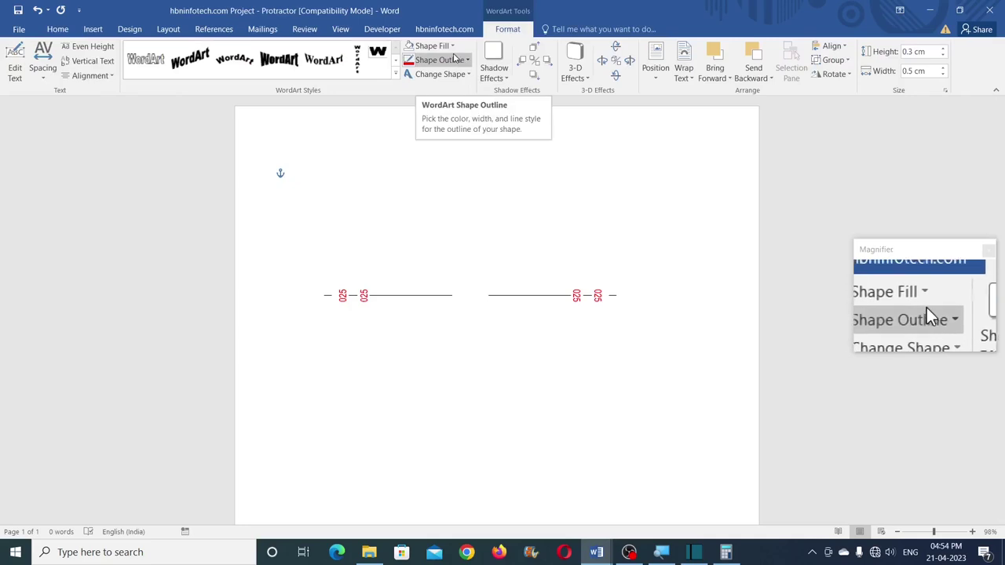
left_click(451, 46)
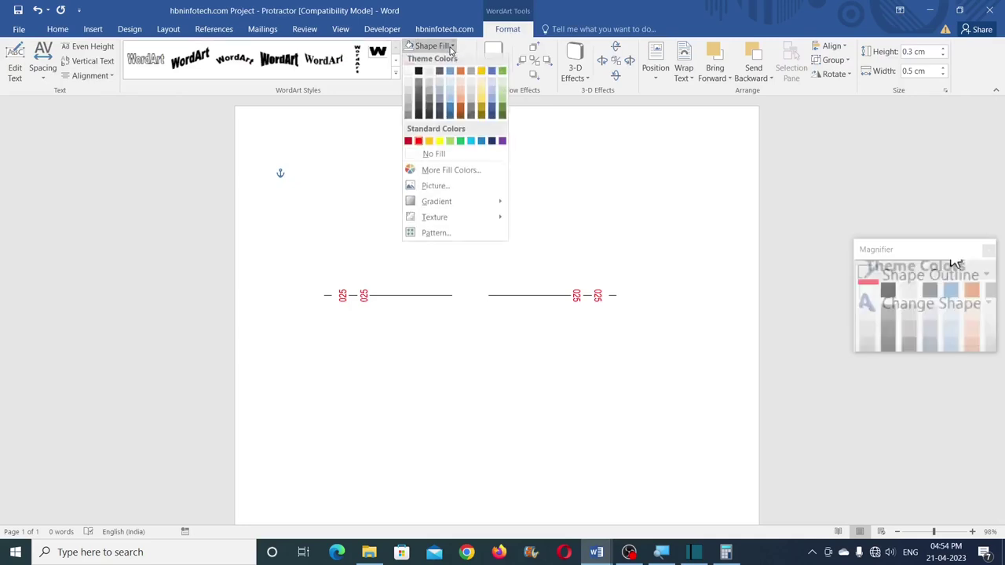
left_click(461, 144)
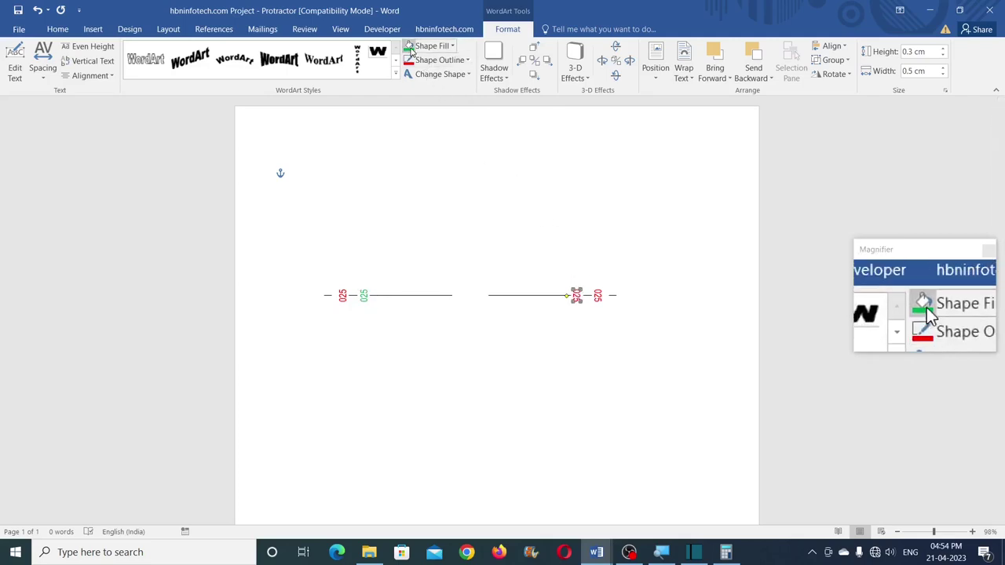
left_click(296, 174)
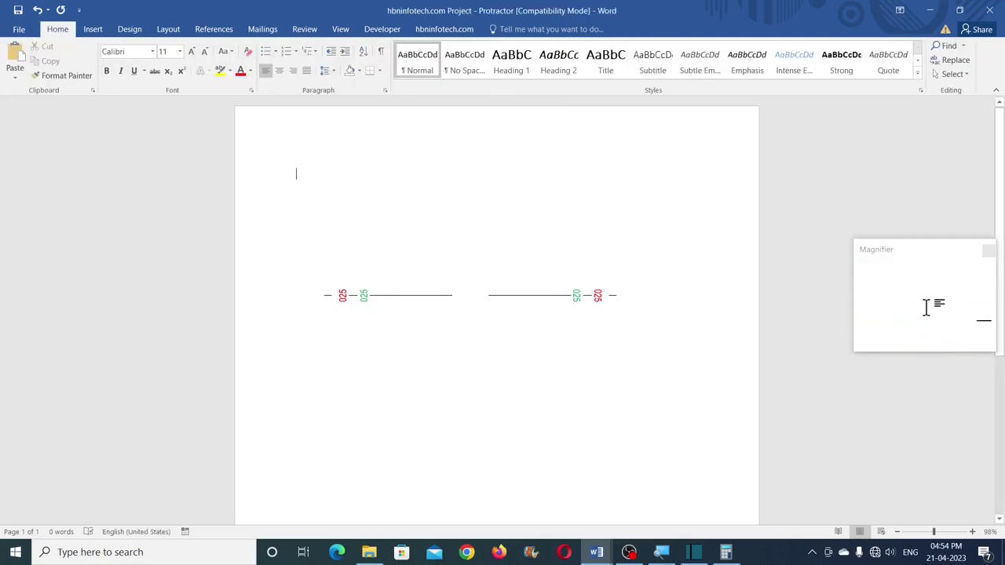
- Group all the tick-mark lines and 025 labels in the horizontal row into one object
left_click(952, 74)
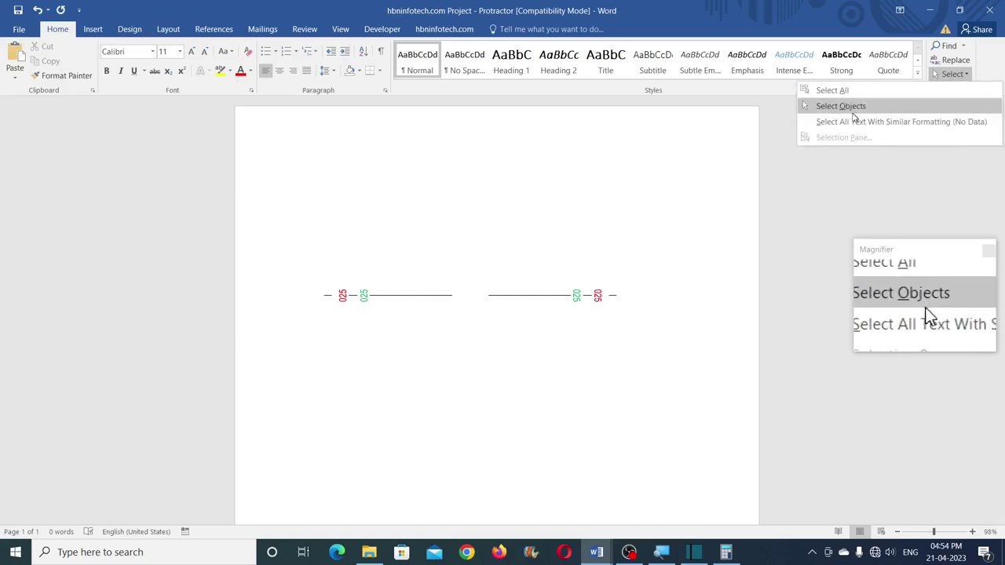
left_click(852, 107)
mouse_move(296, 266)
left_mouse_down()
mouse_move(662, 348)
mouse_move(665, 334)
left_mouse_up()
left_click(559, 30)
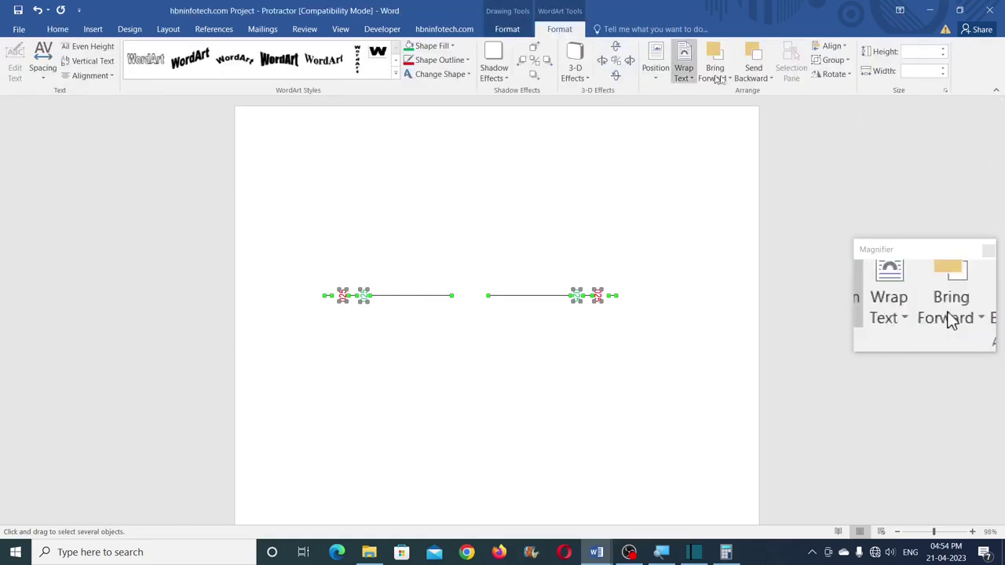
left_click(833, 60)
left_click(840, 77)
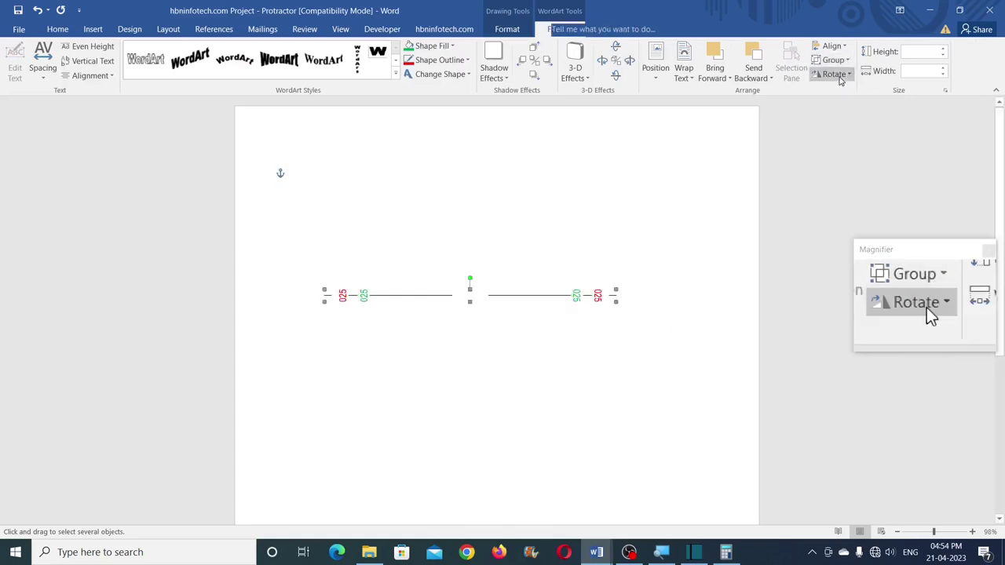
left_click(671, 241)
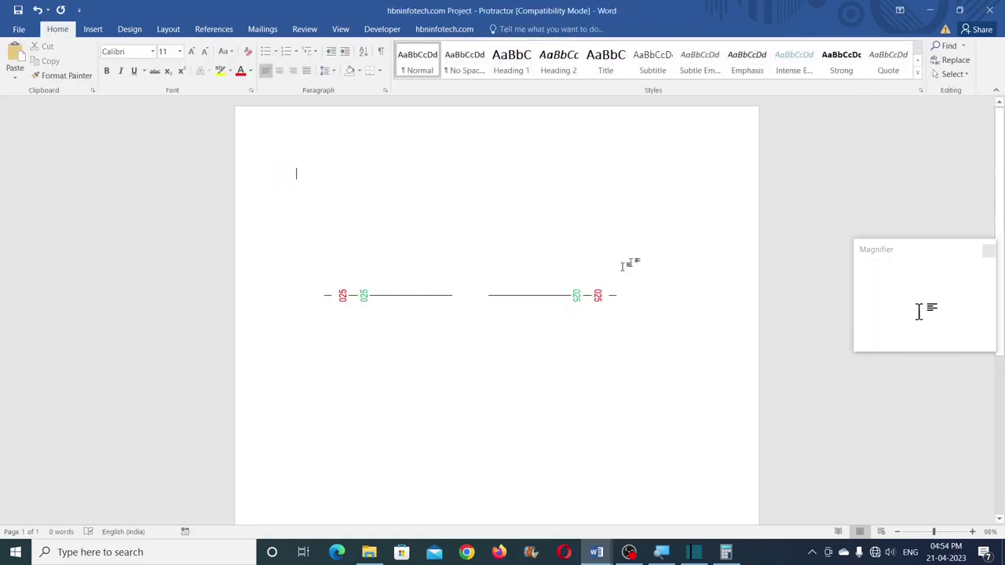
- Run the Protractor18 macro on the grouped row of lines and 025 labels to create its rotated copies
left_click(560, 297)
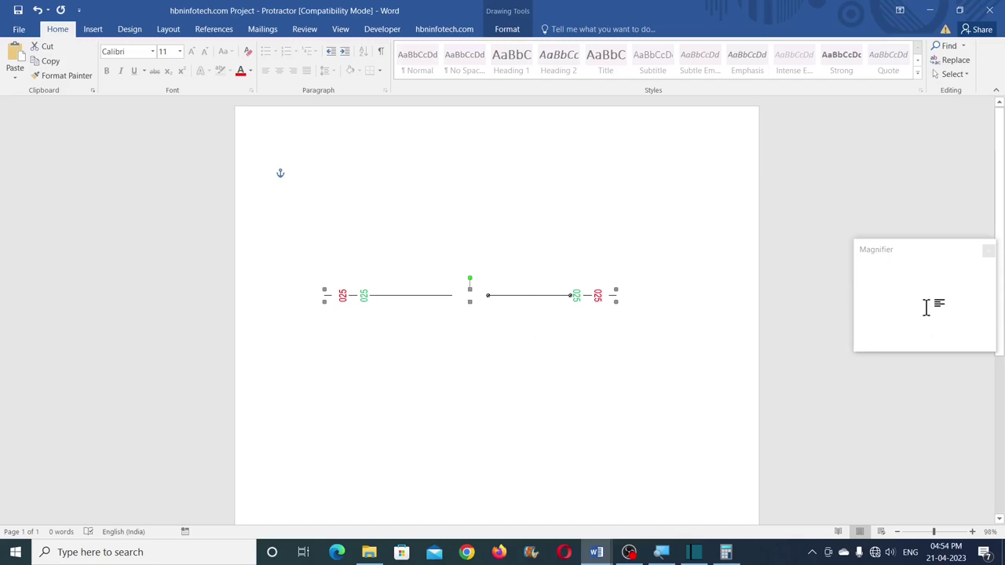
left_click(548, 284)
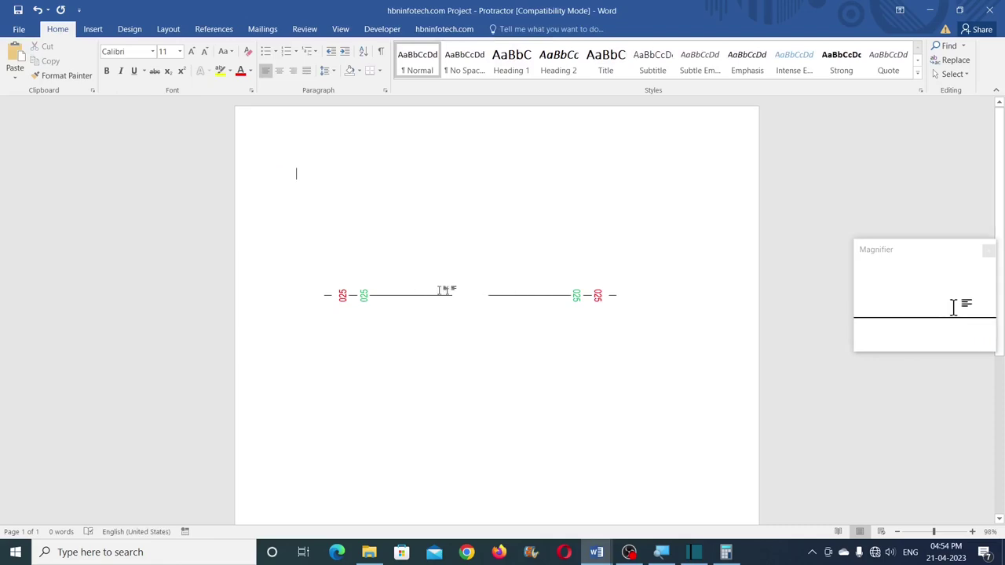
left_click(496, 298)
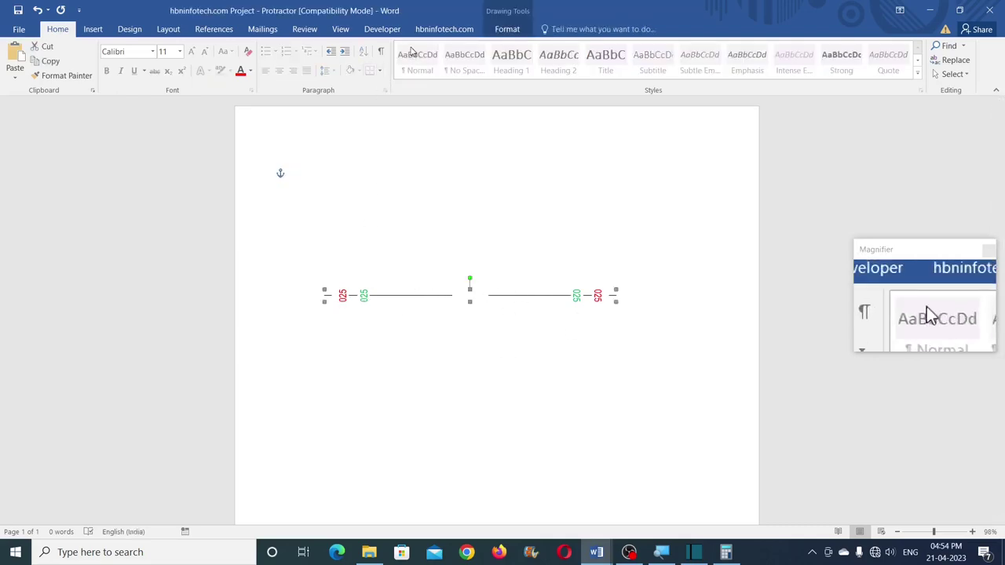
left_click(382, 29)
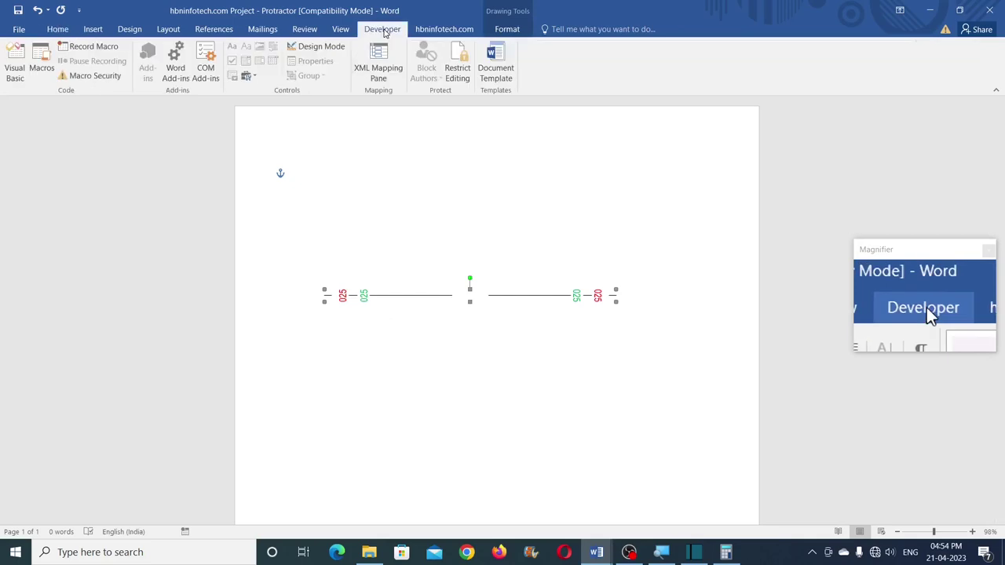
left_click(43, 57)
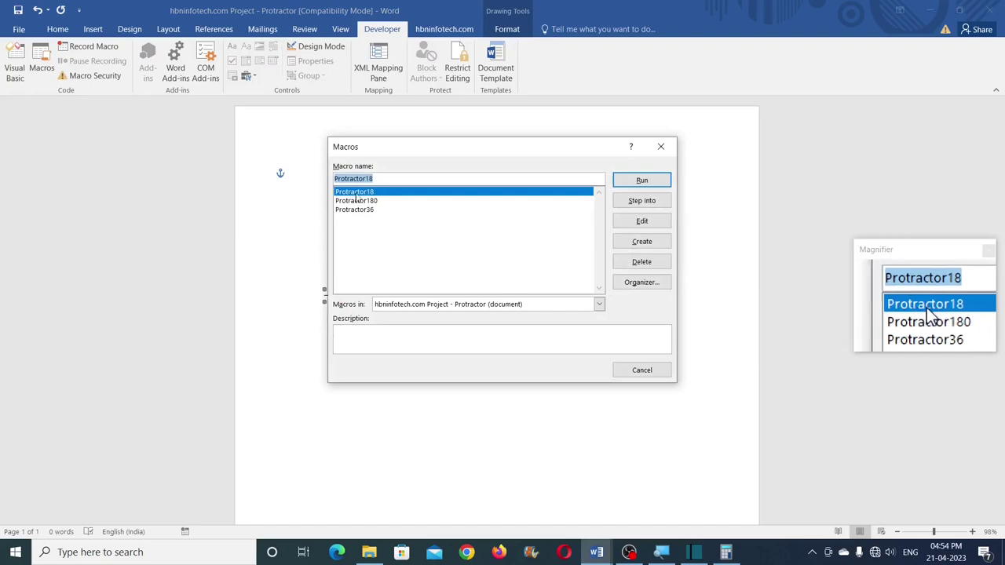
left_click(640, 182)
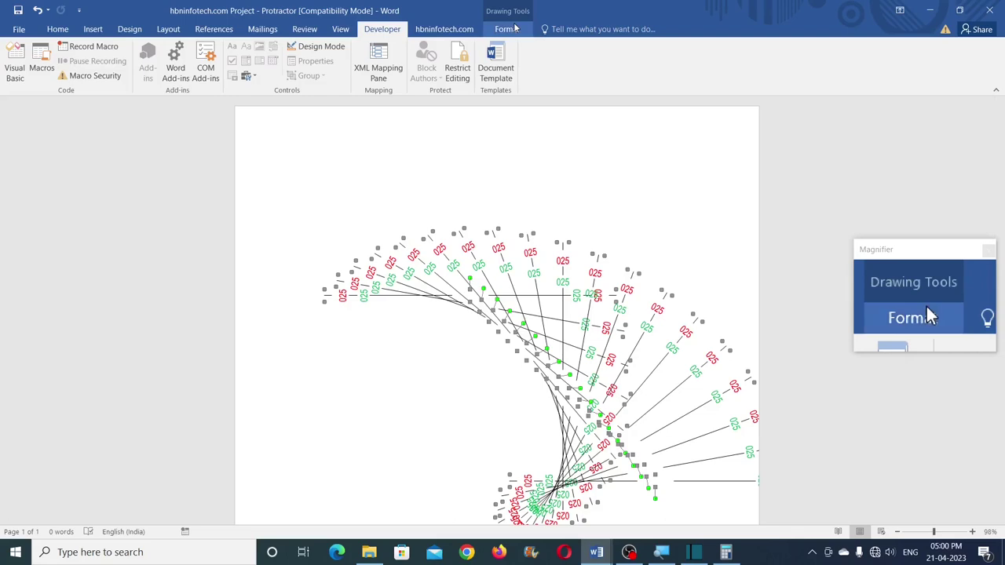
- Align all the rotated groups to one another by center and middle to form a full circle
left_click(510, 31)
left_click(853, 46)
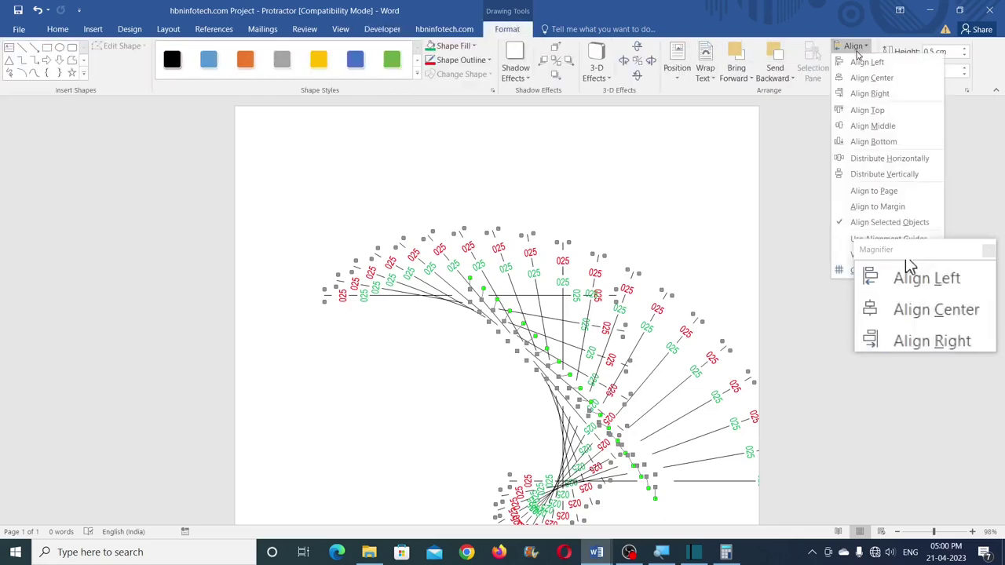
left_click(864, 70)
left_click(854, 45)
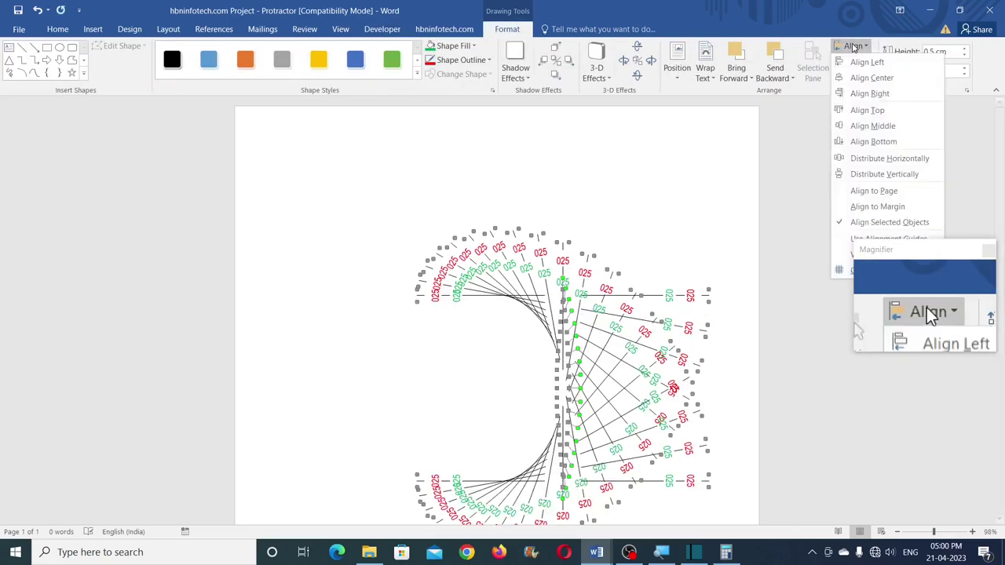
left_click(873, 127)
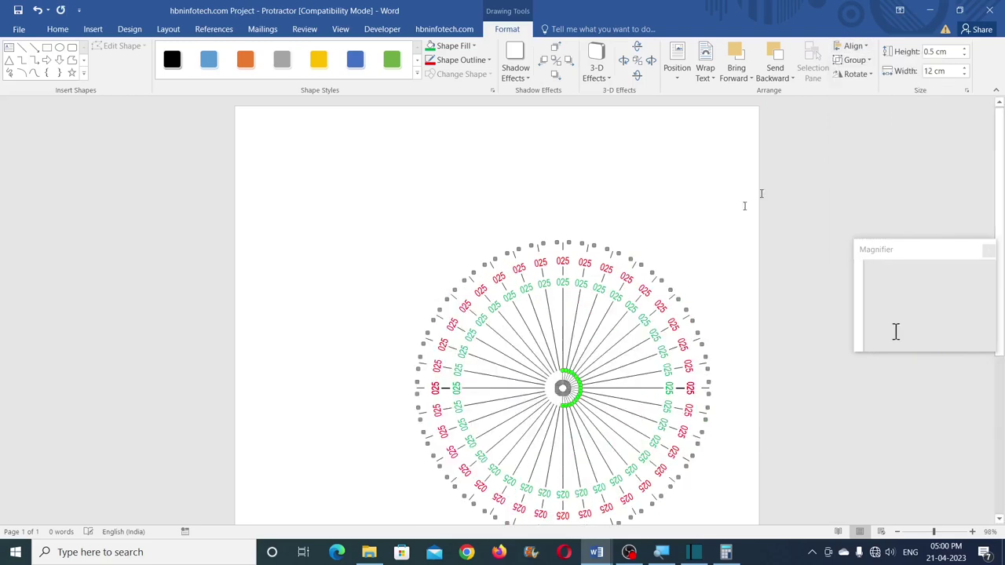
- Move the full circle up and left so it fits on the page, and ungroup it into separate lines and labels
left_click_drag(563, 302, 484, 233)
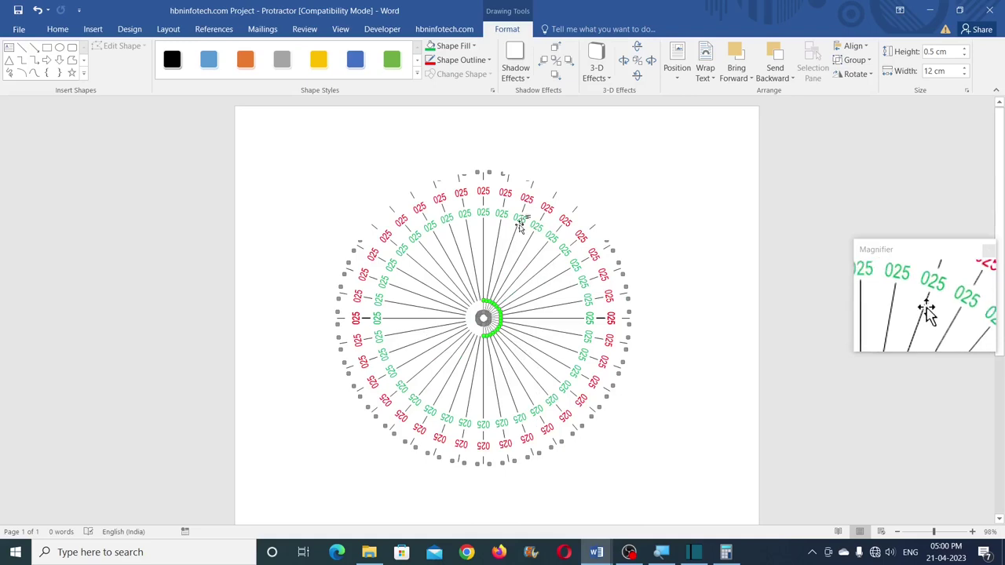
left_click(854, 60)
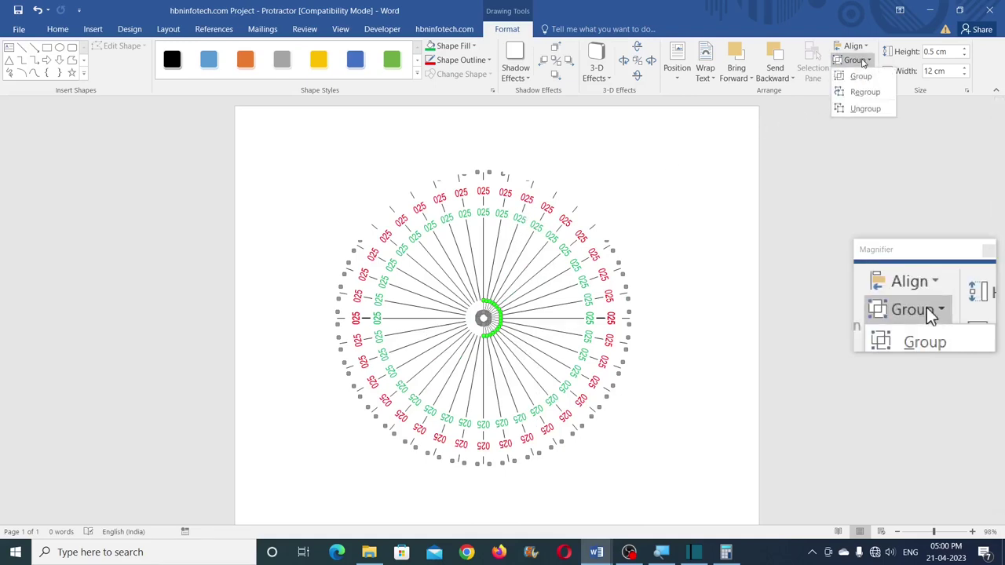
left_click(865, 109)
left_click(854, 60)
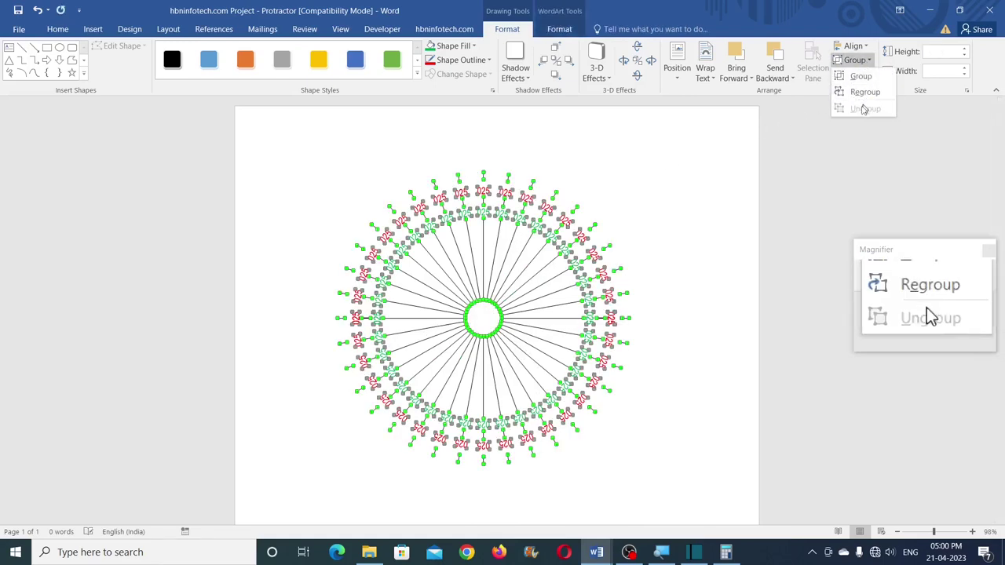
left_click(615, 201)
key("Escape")
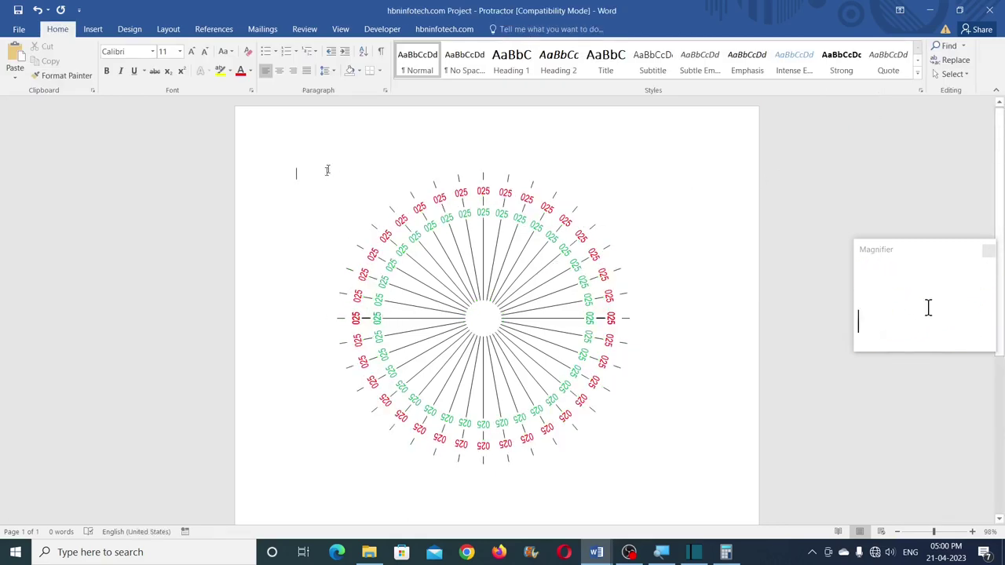
- Move the upper half of the circle, including the horizontal baseline, upward and delete the remaining lower half
left_click(951, 74)
left_click(848, 106)
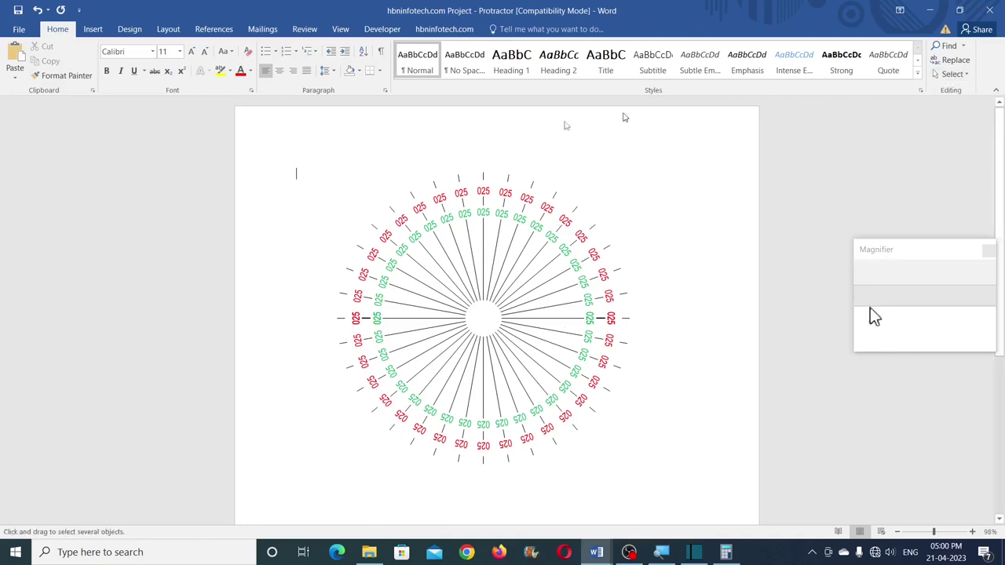
mouse_move(311, 146)
left_mouse_down()
mouse_move(485, 298)
mouse_move(616, 342)
mouse_move(659, 335)
left_mouse_up()
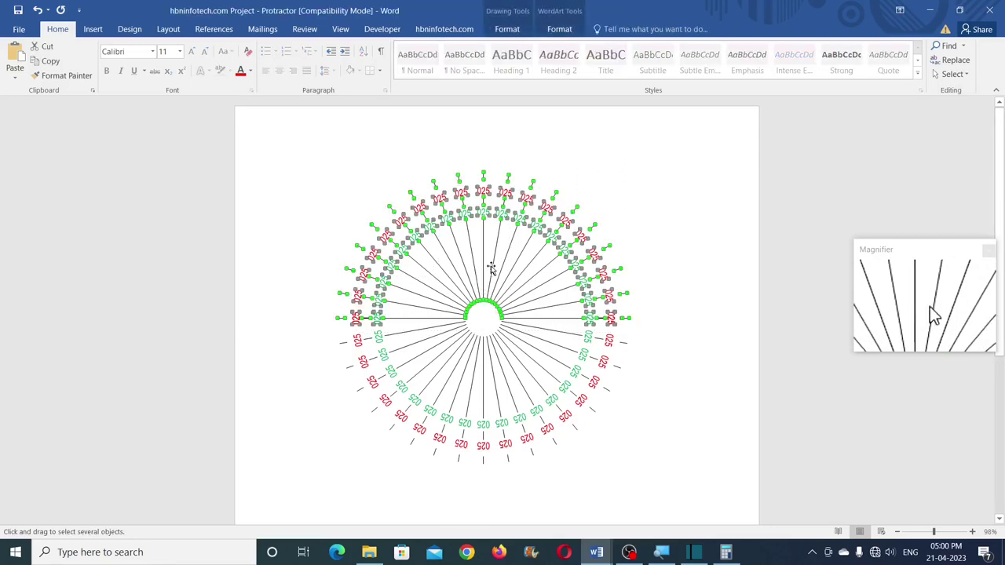
left_click_drag(492, 268, 509, 230)
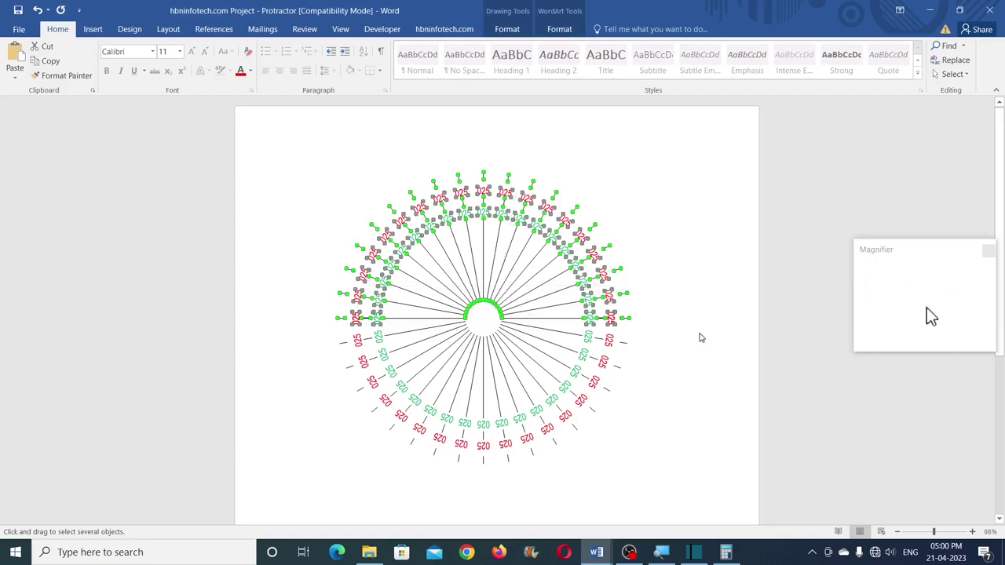
left_click_drag(319, 307, 671, 491)
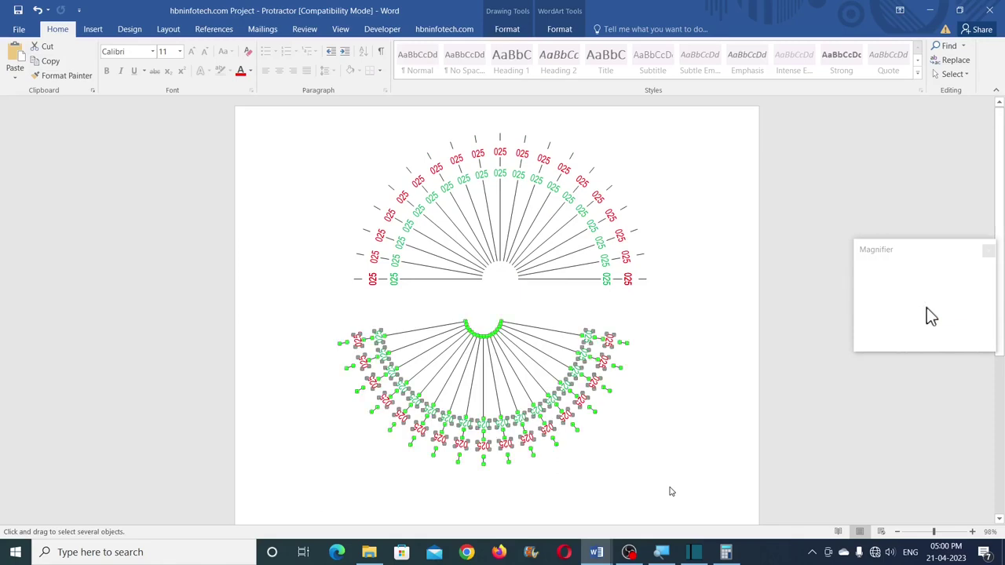
key("Delete")
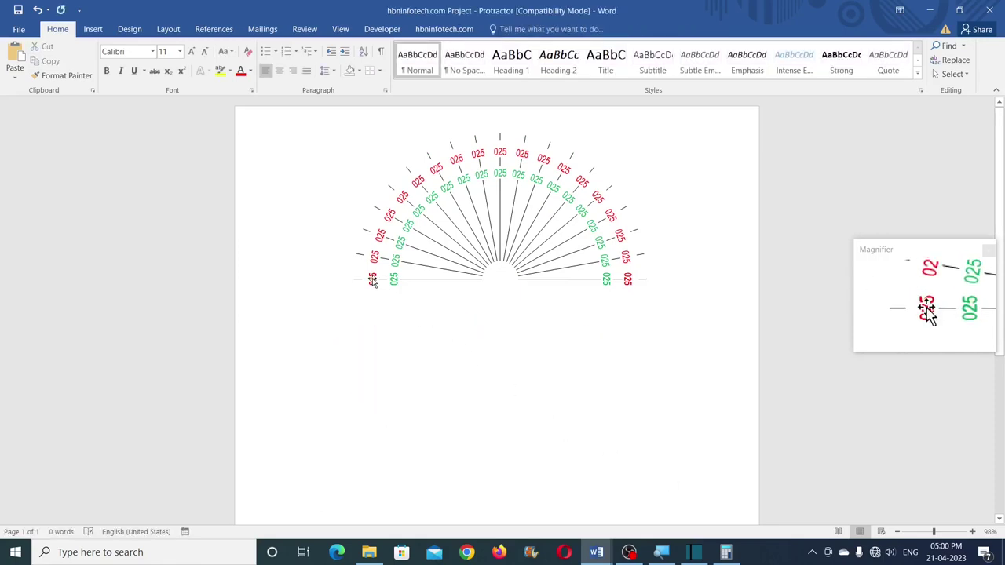
left_click(372, 280)
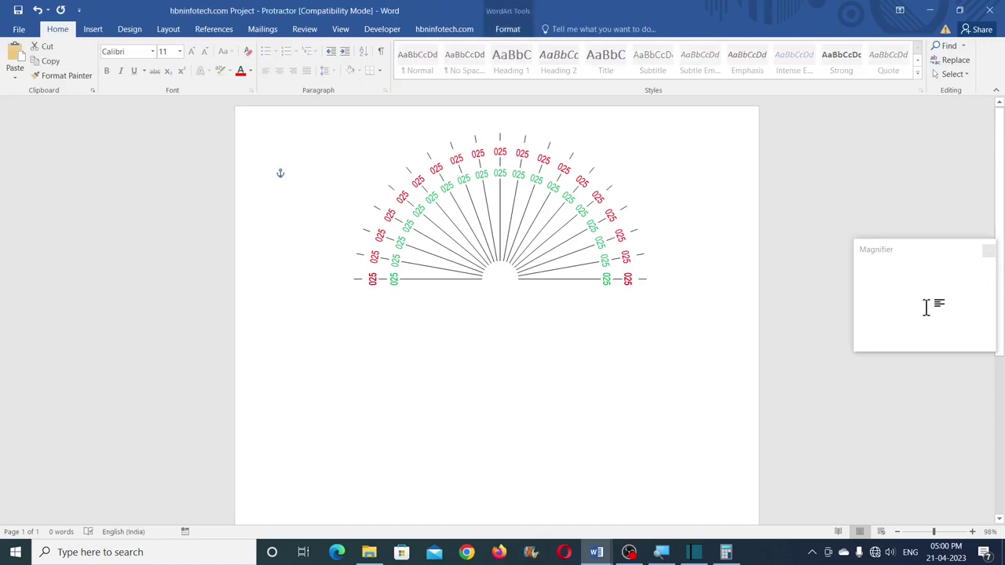
left_click(440, 337)
left_click(372, 280)
key("Delete")
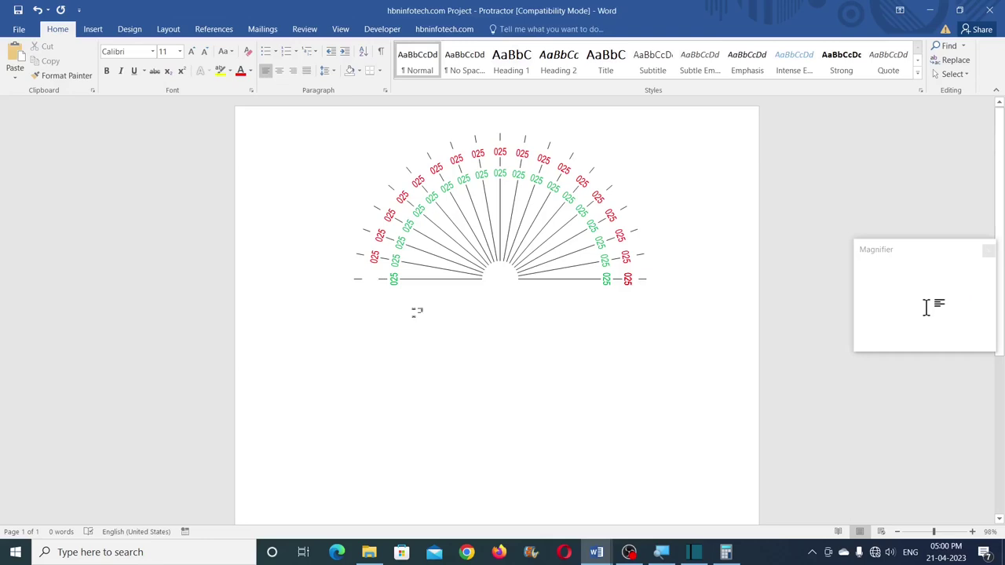
key("ctrl+z")
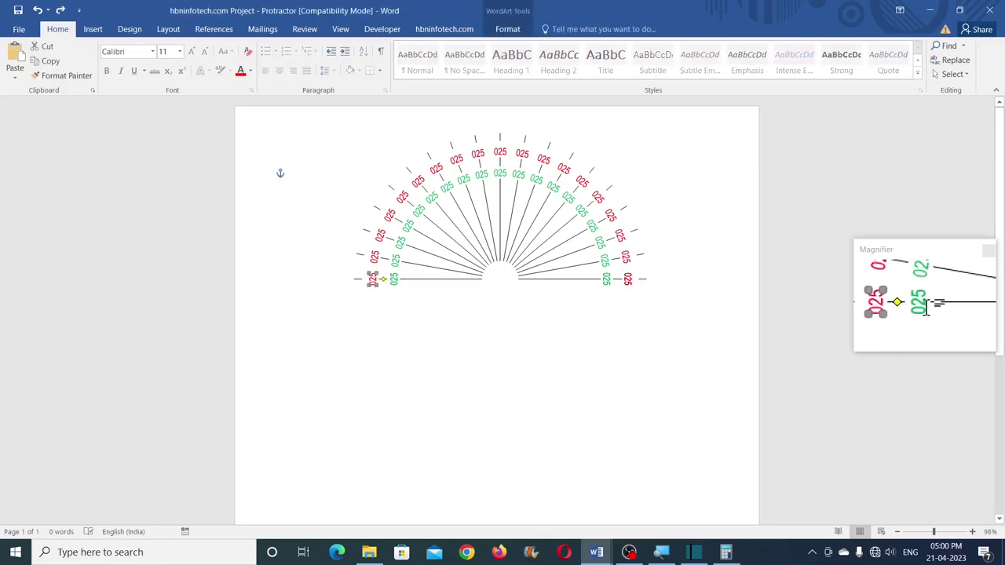
left_click(396, 281)
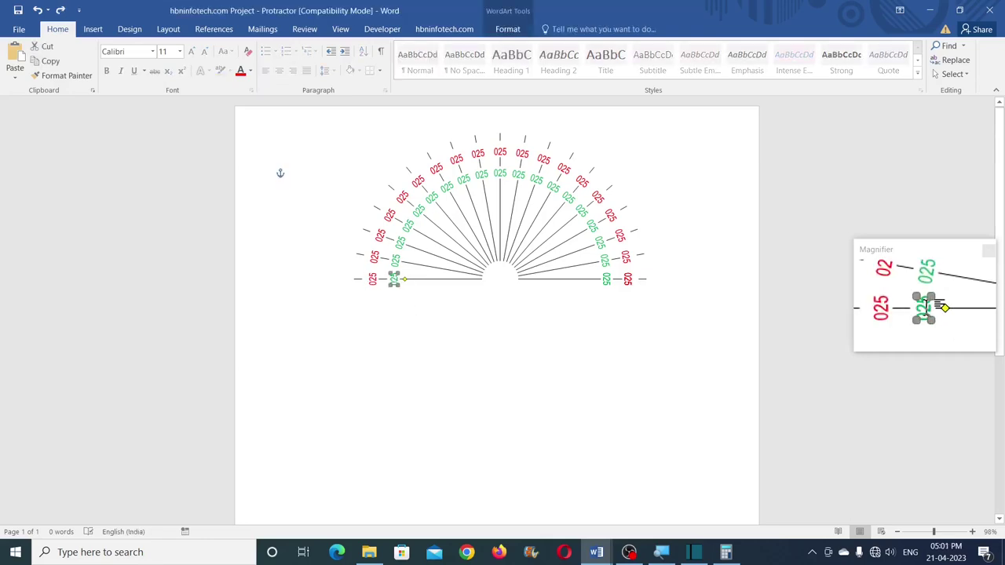
left_click(362, 280)
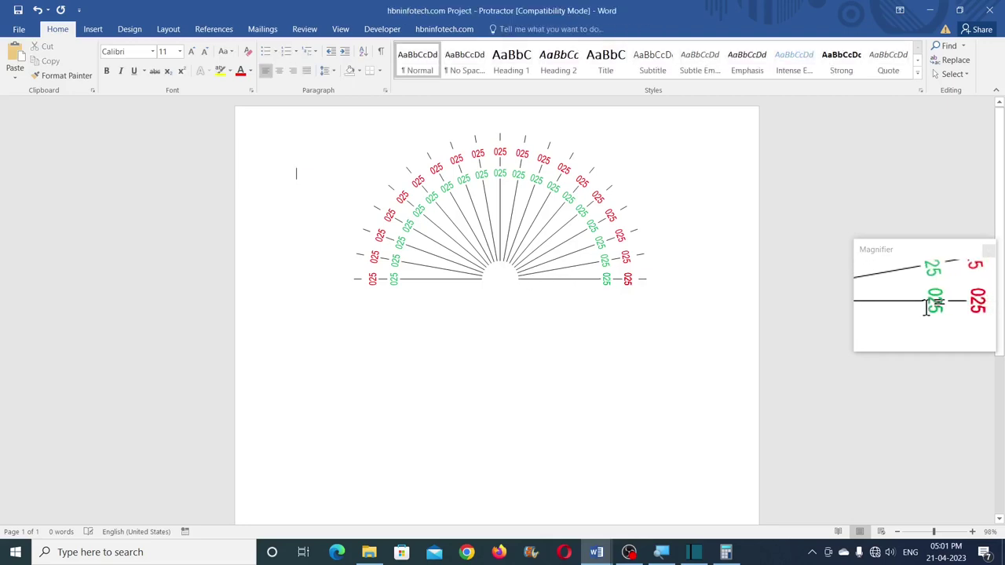
left_click(606, 281)
key("Escape")
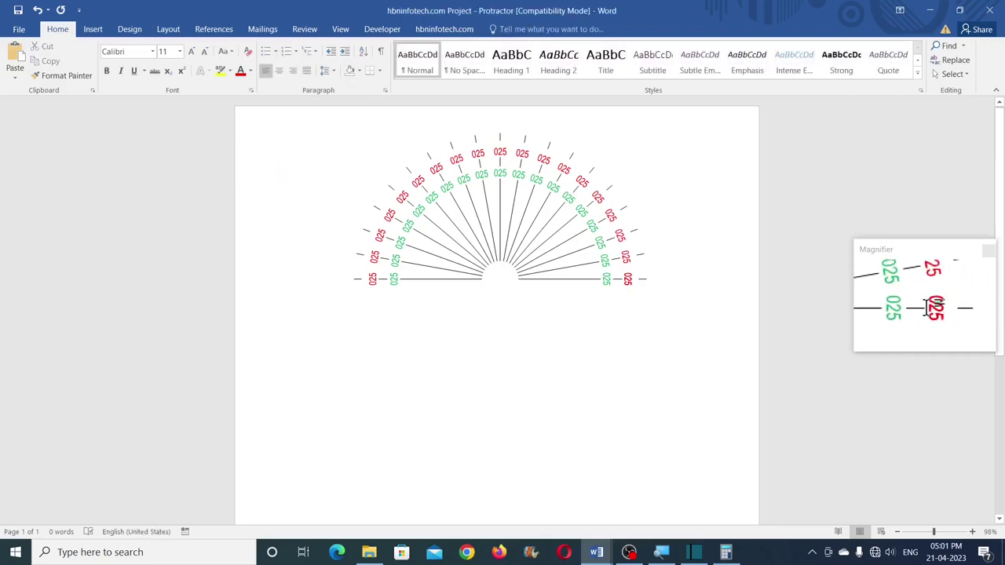
left_click(626, 281)
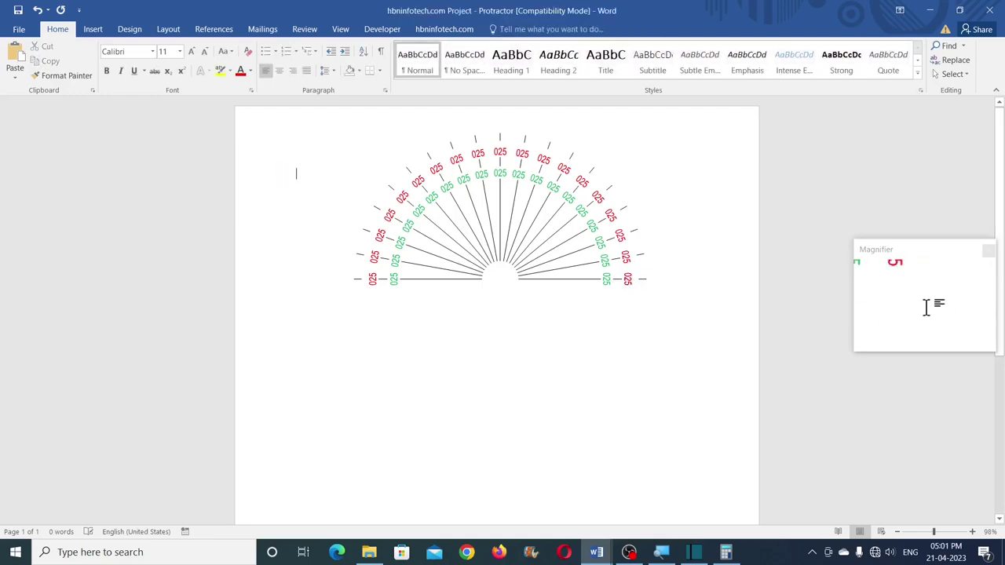
- Group all the lines and 025 labels of the half-circle into one object
left_click(952, 73)
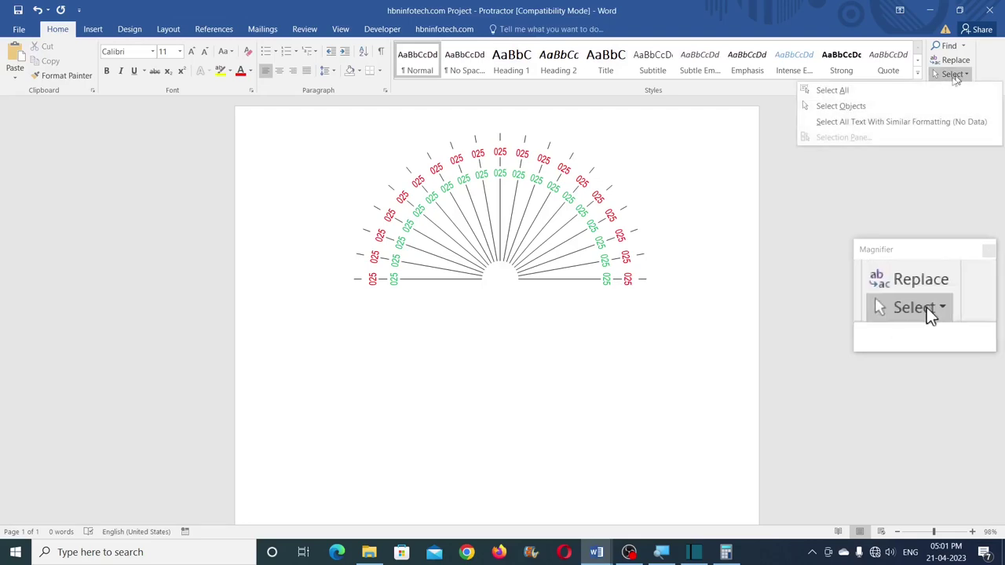
left_click(884, 105)
mouse_move(335, 122)
left_mouse_down()
mouse_move(487, 234)
mouse_move(752, 344)
mouse_move(709, 341)
left_mouse_up()
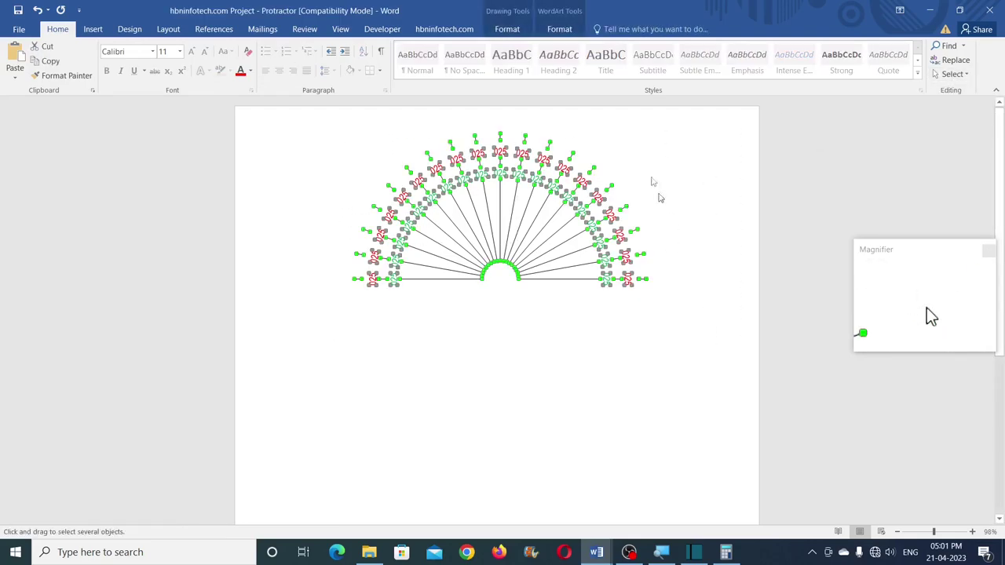
left_click(559, 29)
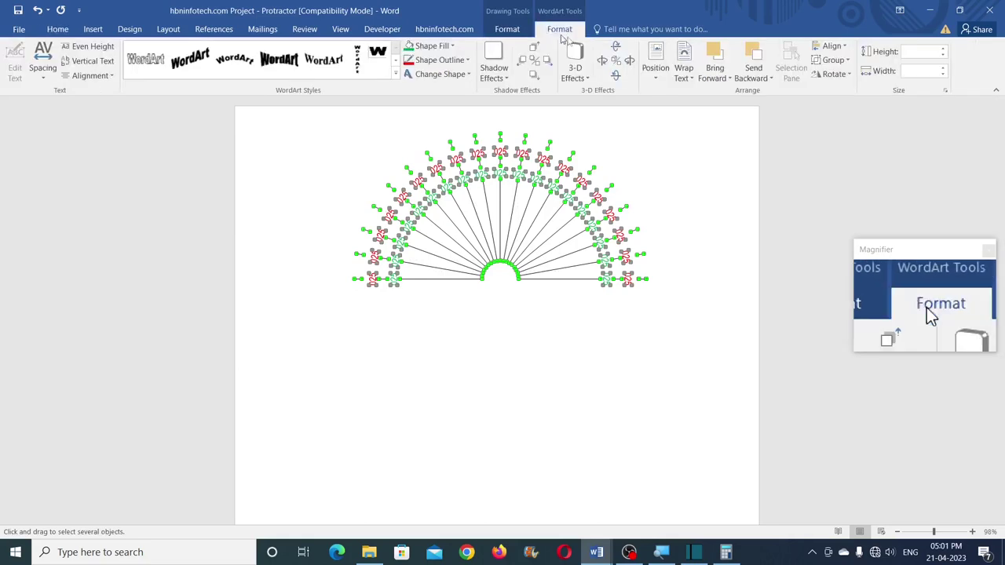
left_click(845, 61)
left_click(839, 75)
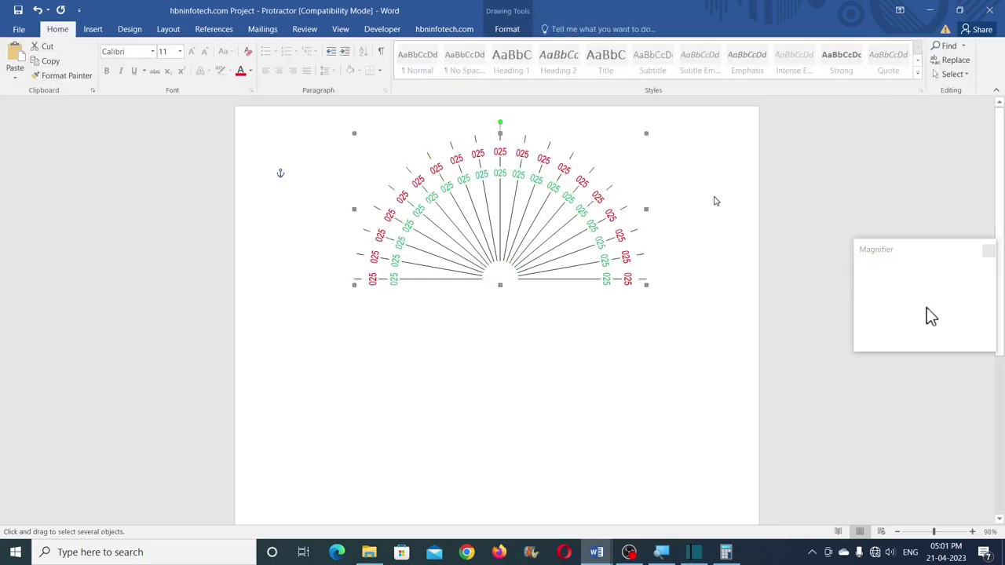
left_click(370, 186)
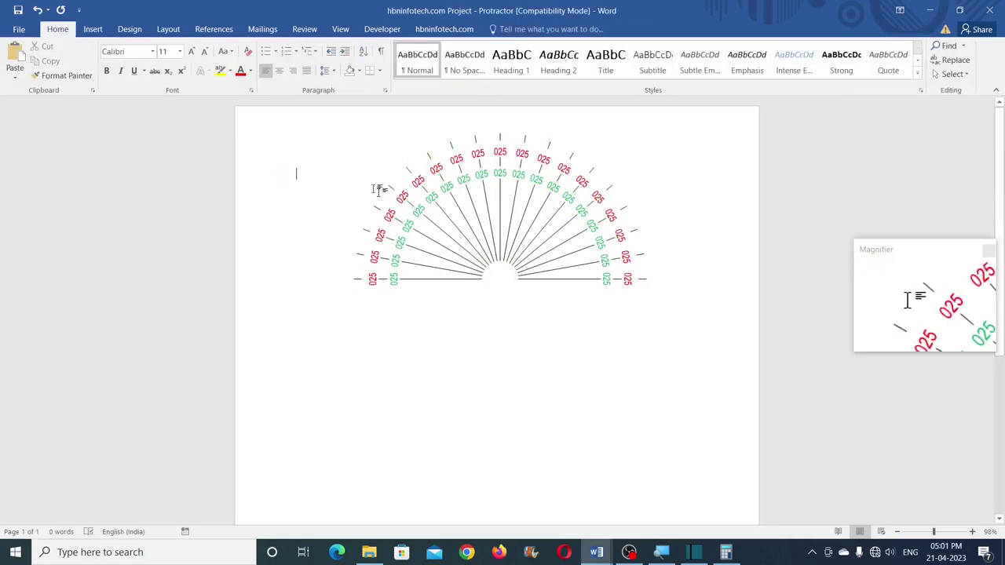
- Draw an unfilled-area circle below the half-circle and set its height and width to 12 cm
left_click(92, 30)
left_click(188, 68)
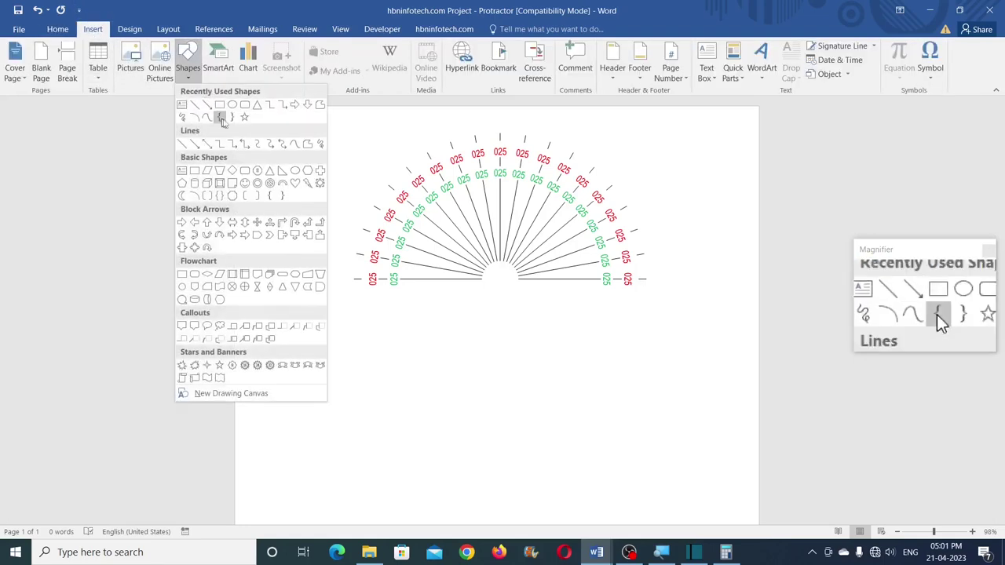
left_click(232, 104)
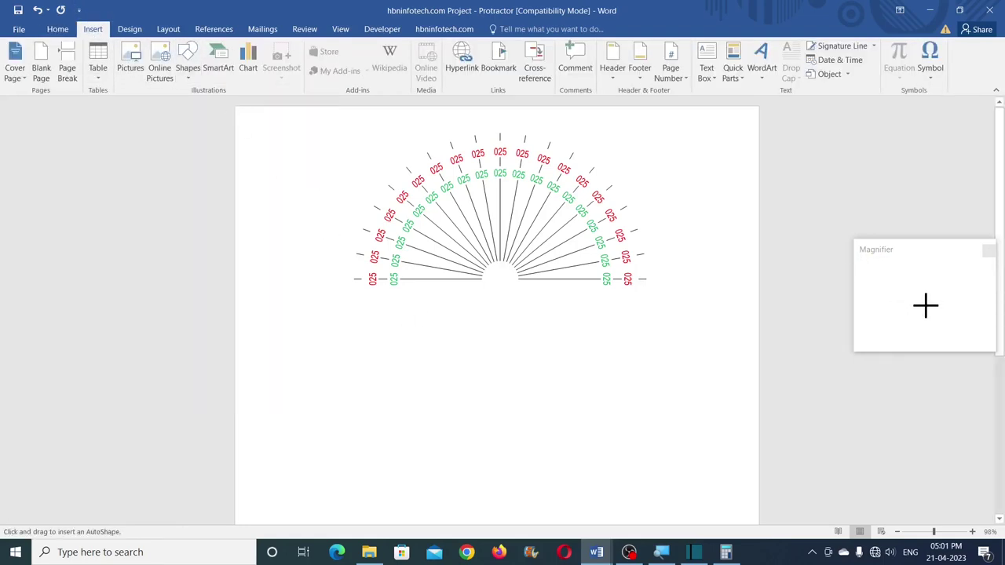
left_click_drag(396, 330, 554, 487)
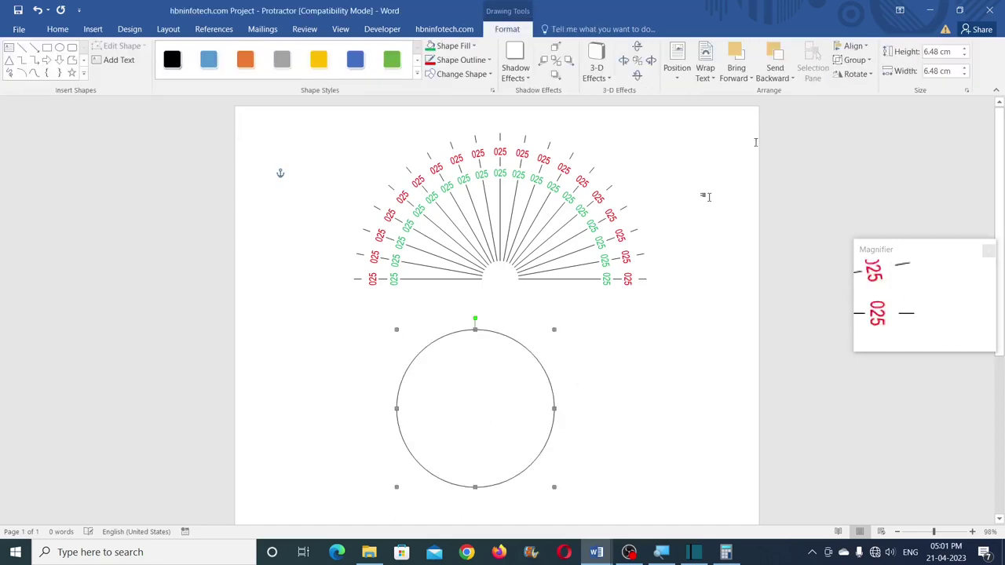
left_click(960, 52)
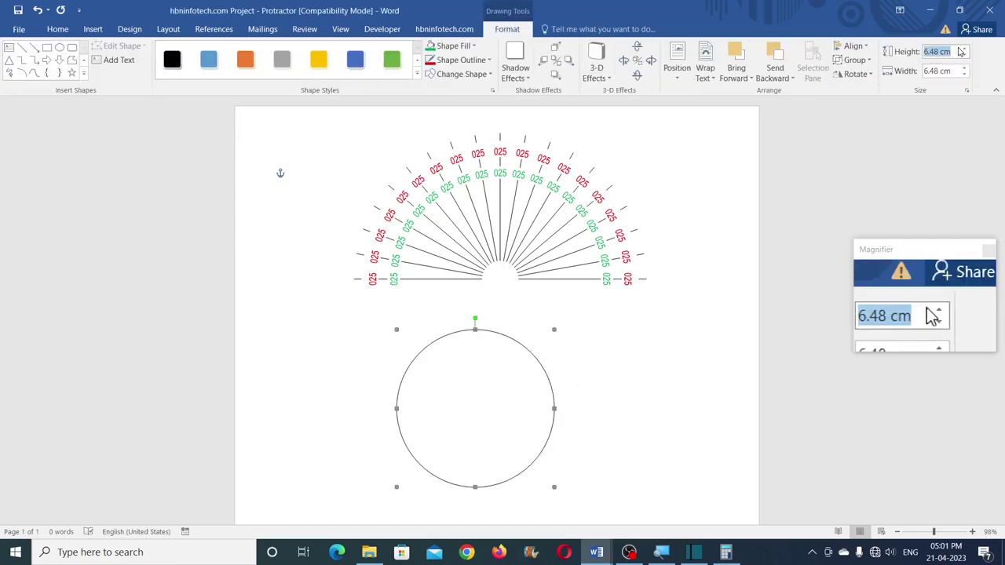
type("12")
left_click(952, 71)
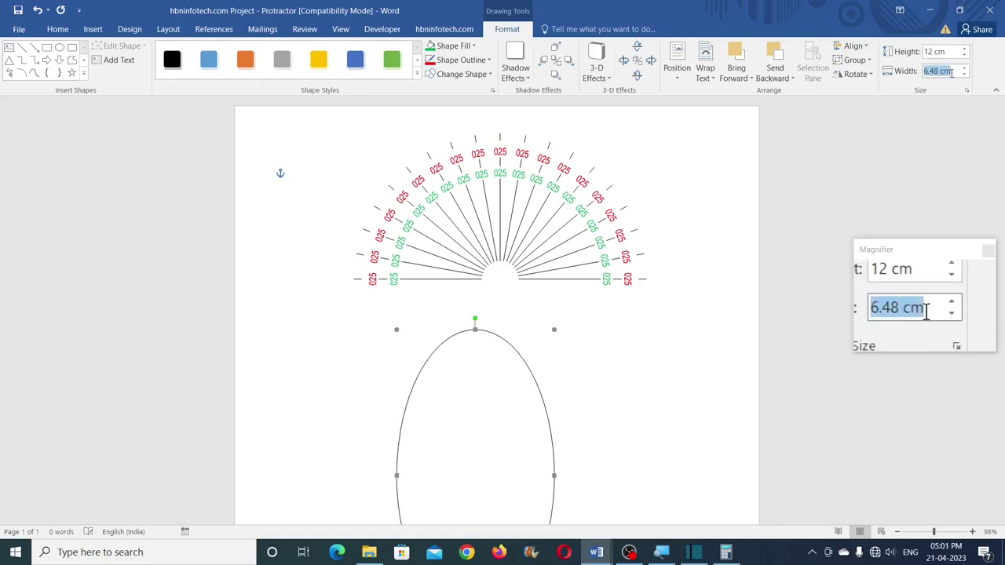
type("12")
key("Return")
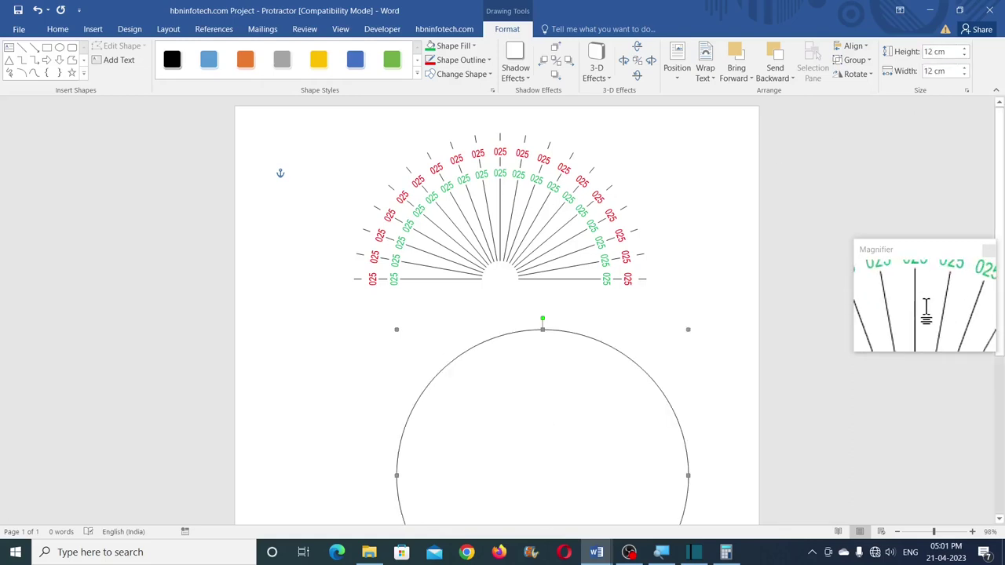
- Align the 12 cm circle and the grouped half-circle to each other by center and top
left_click(516, 197, "shift")
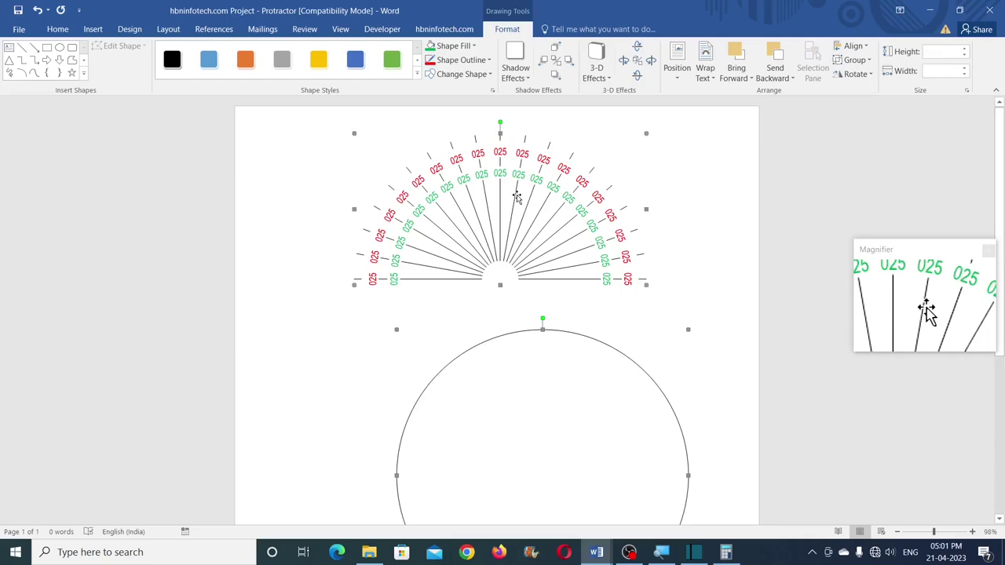
left_click(867, 50)
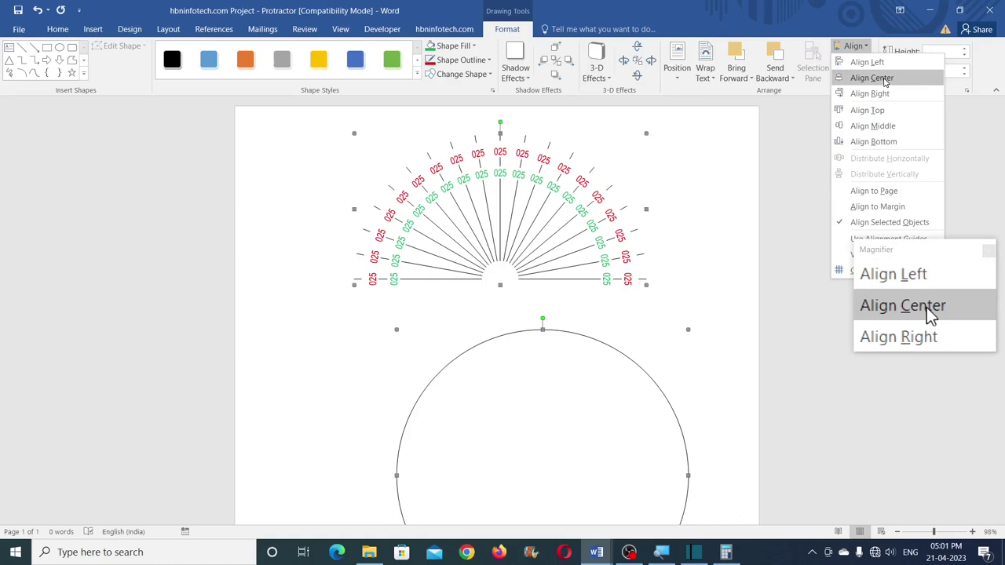
left_click(883, 81)
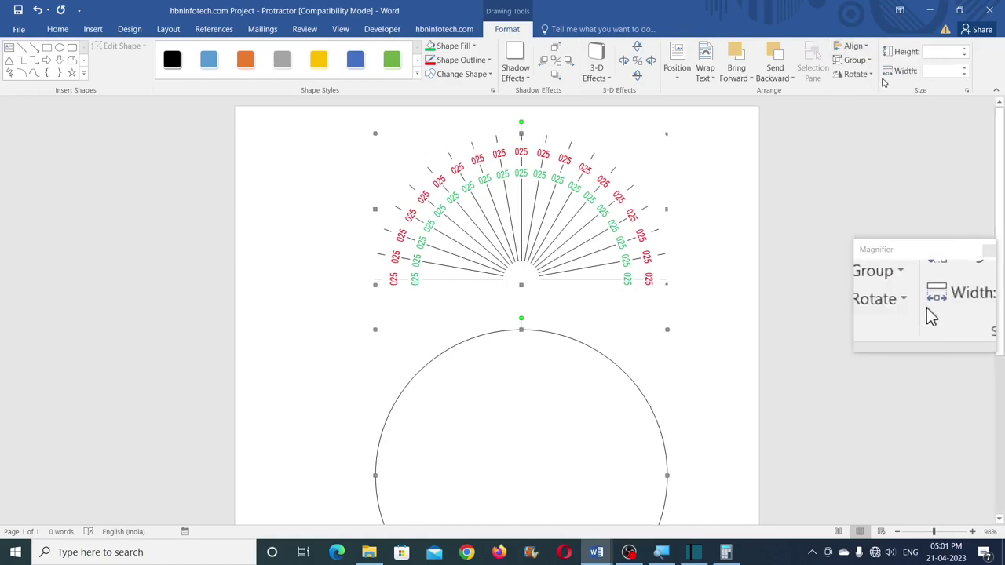
left_click(854, 45)
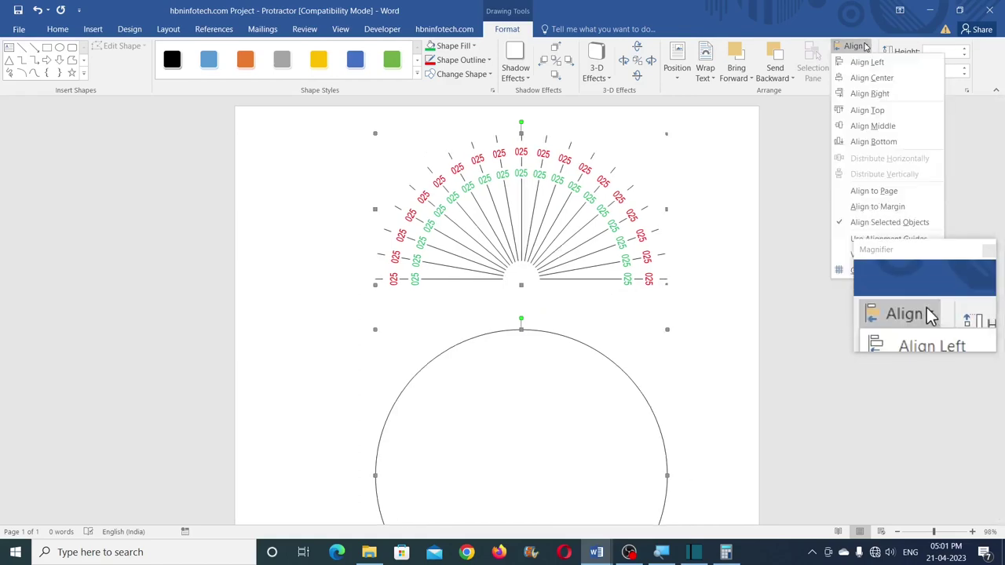
left_click(876, 111)
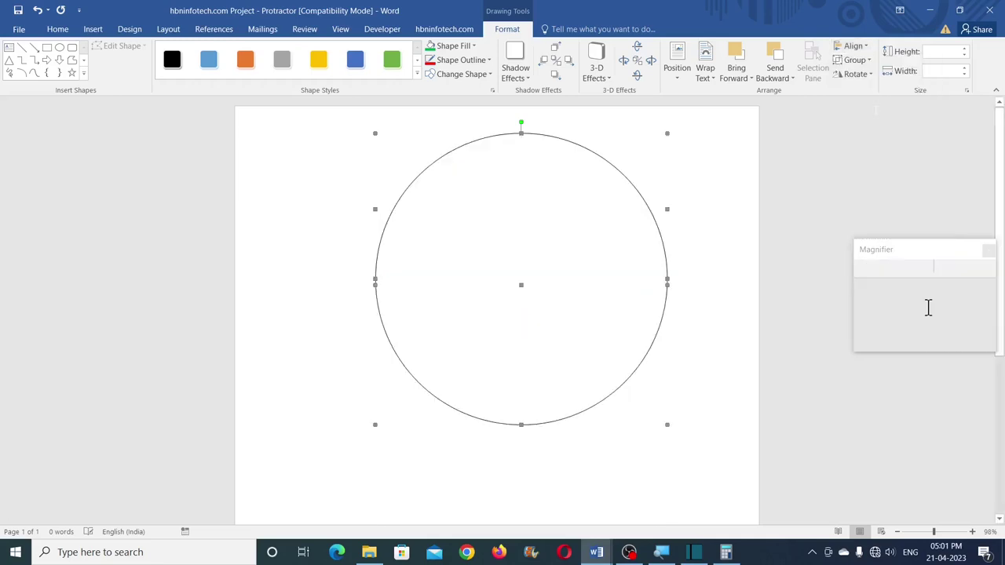
left_click(296, 173)
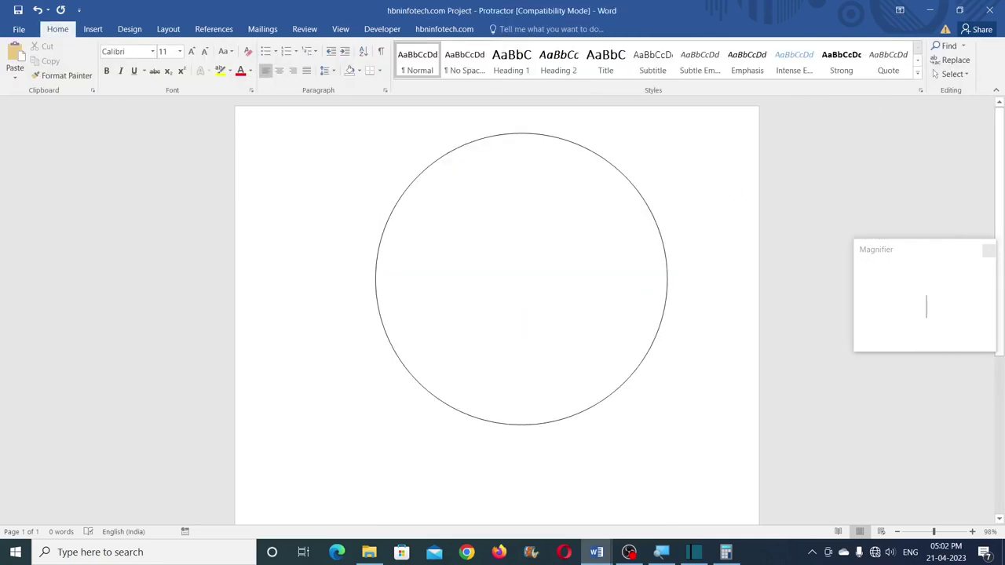
- Set the circle's shape fill to No Fill
left_click(580, 168)
left_click(507, 29)
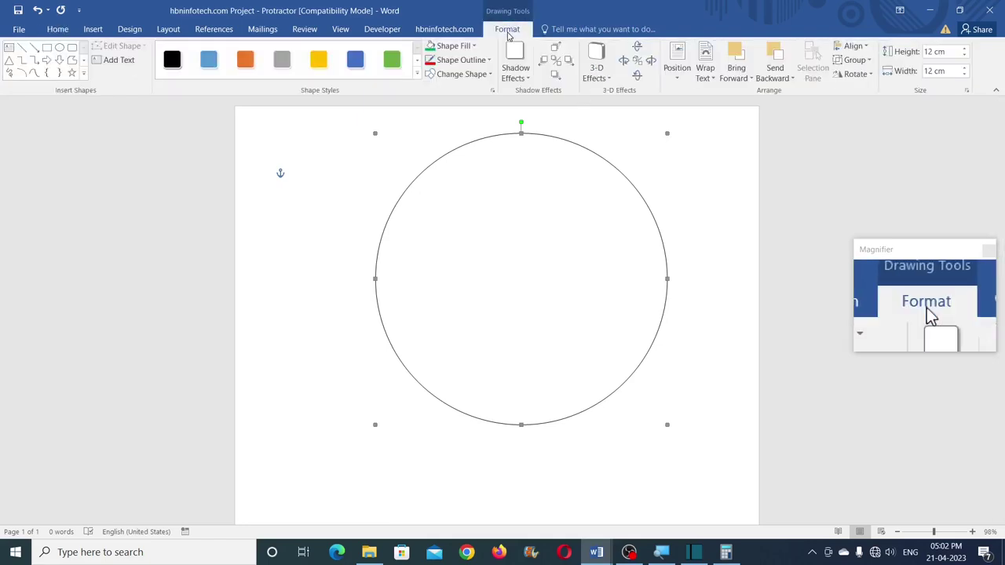
left_click(466, 46)
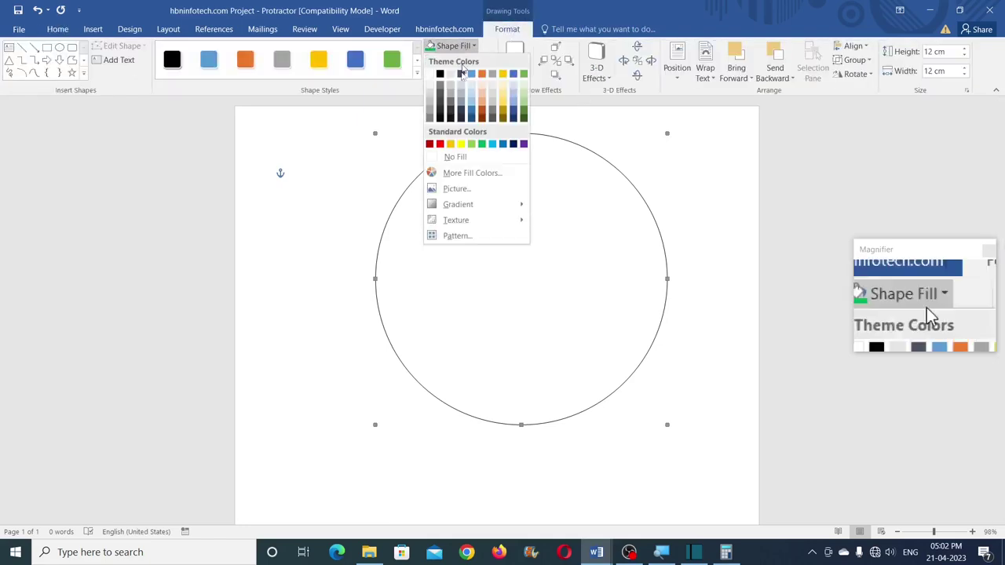
left_click(458, 157)
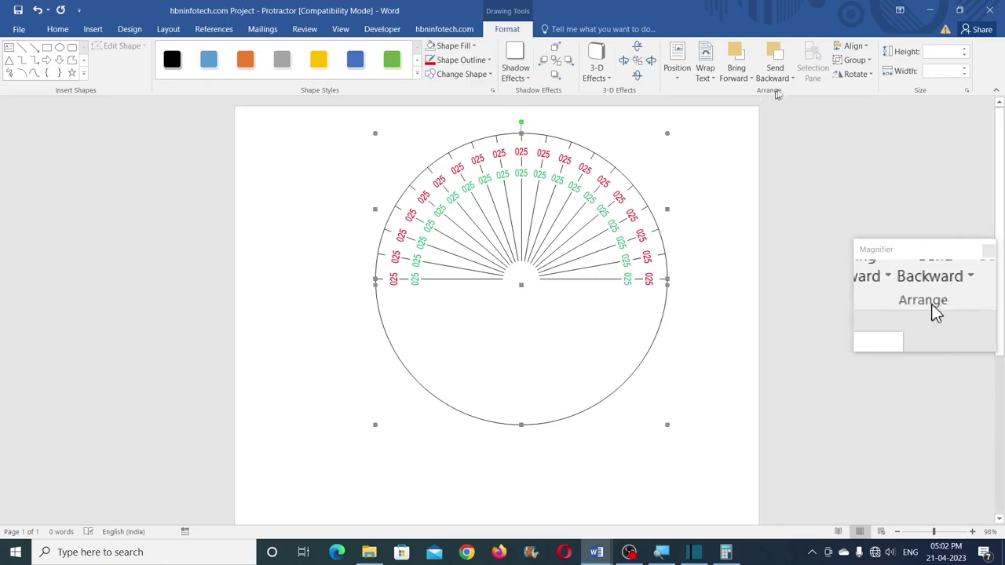
- Group the circle with the half-circle of lines and 025 labels
left_click(855, 60)
left_click(861, 77)
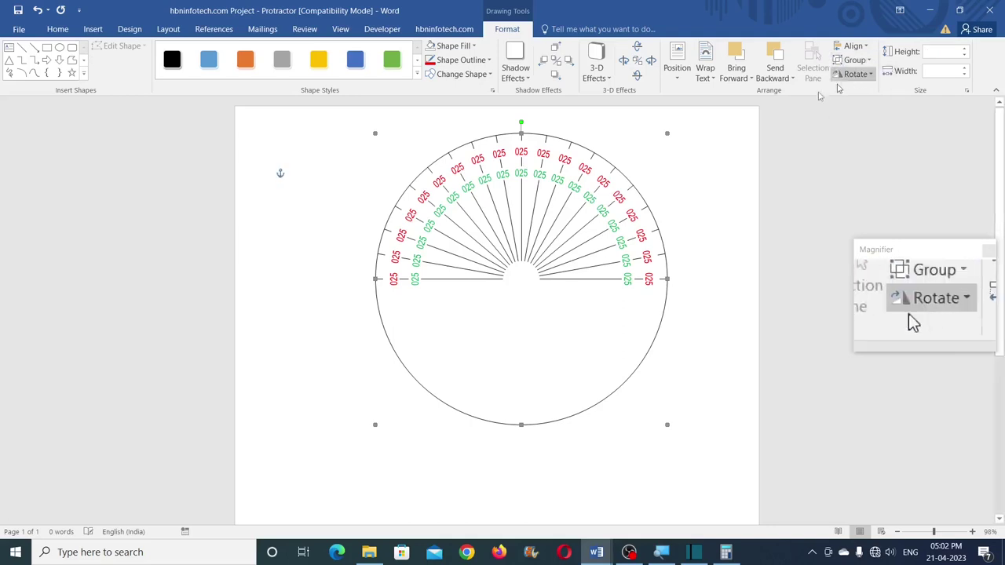
left_click(723, 147)
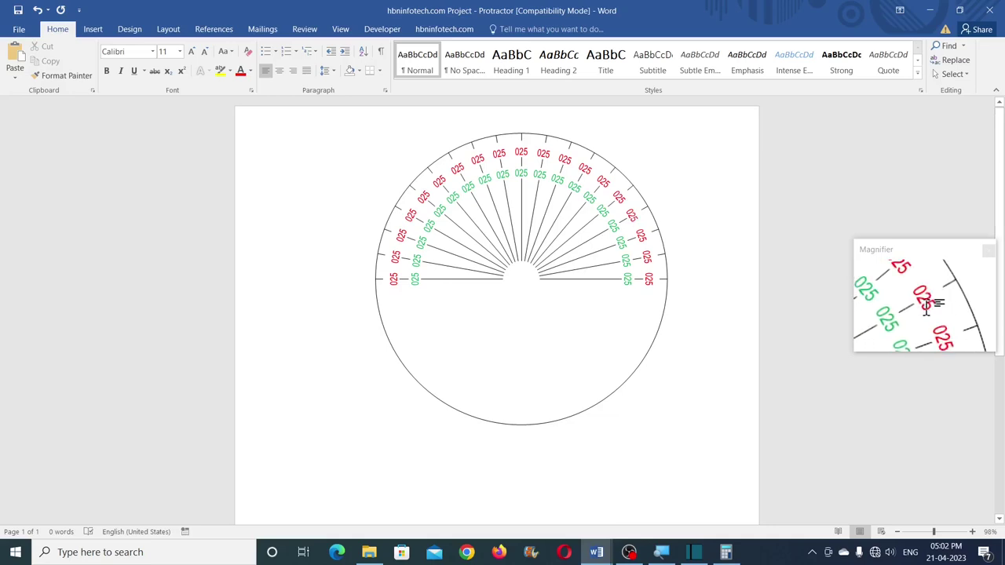
- Cut the grouped circle and labels from the Protractor document and paste it into Document1
left_click(652, 342)
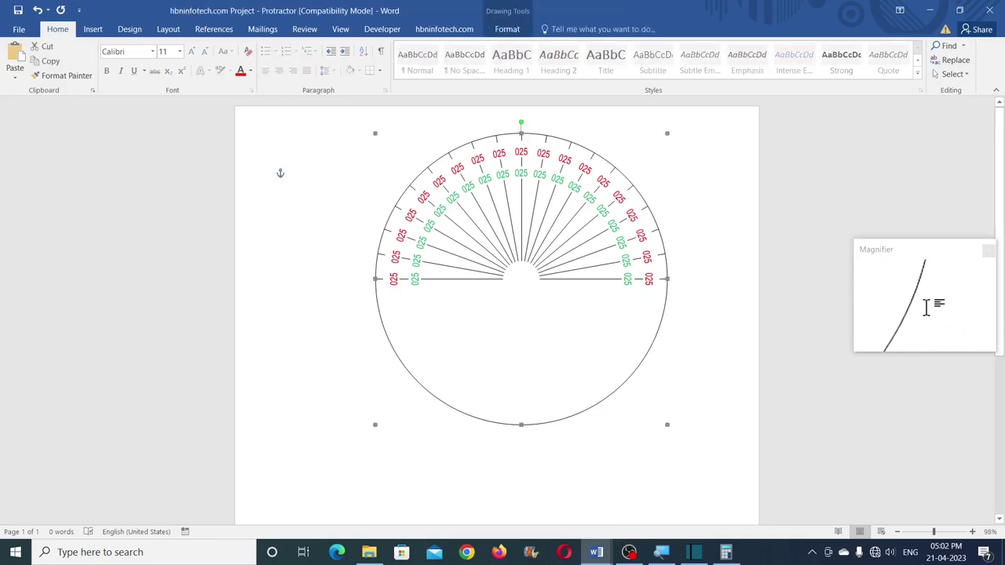
key("Delete")
mouse_move(596, 559)
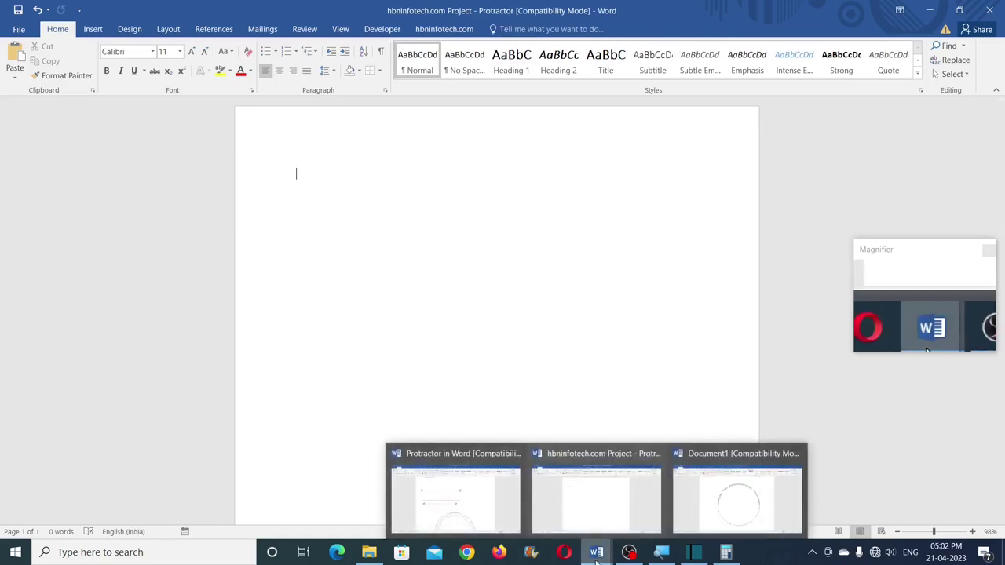
left_click(696, 512)
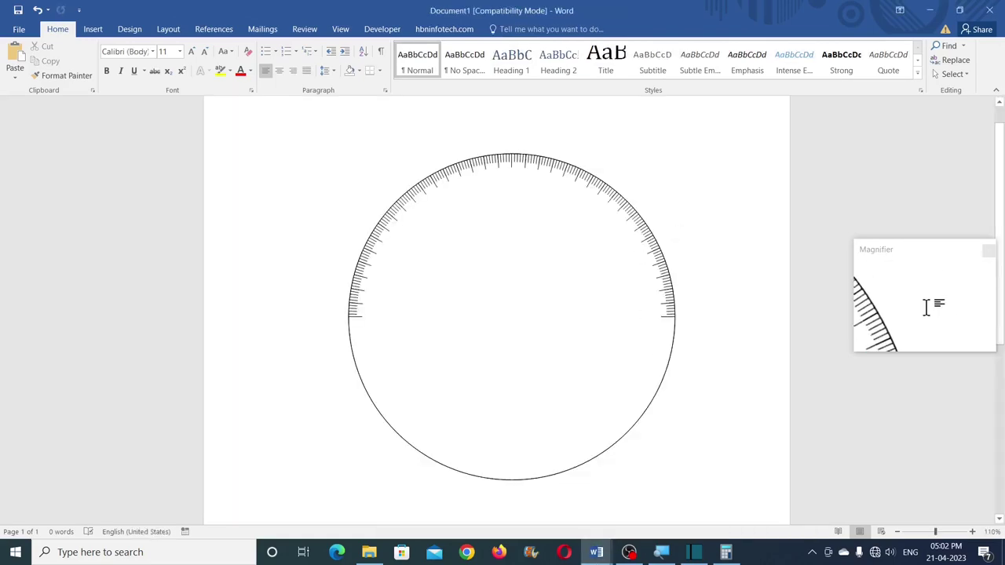
key("ctrl+v")
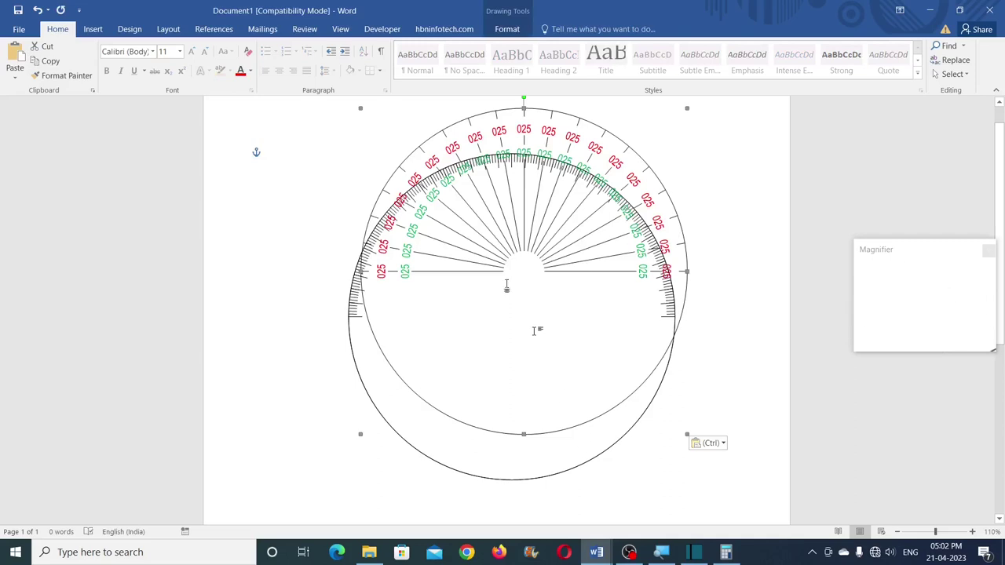
- Align the pasted label group with the existing circle of degree ticks by center and middle
scroll(880, 196, "up", 1)
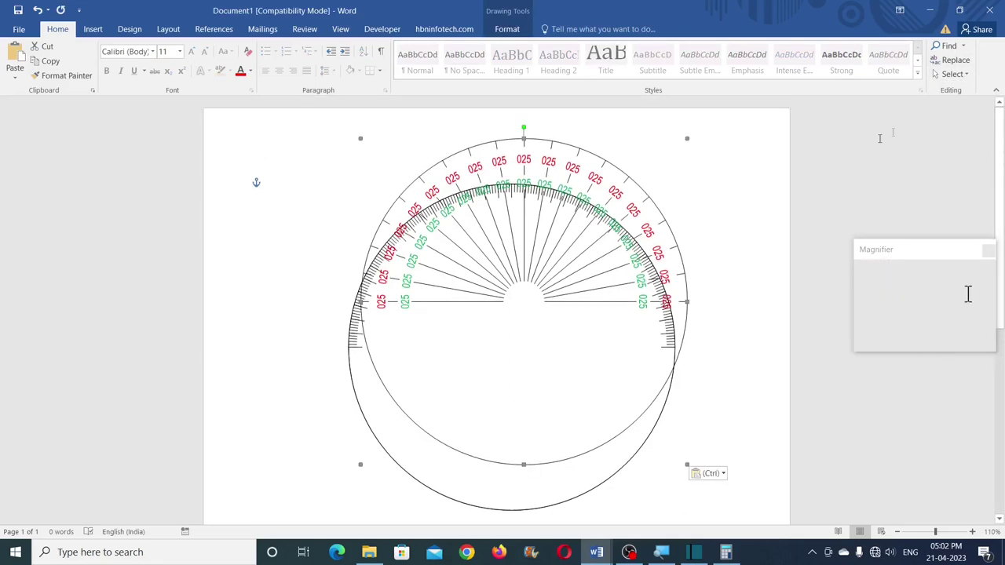
left_click(969, 74)
left_click(848, 105)
left_click_drag(285, 123, 740, 460)
scroll(759, 314, "up", 3)
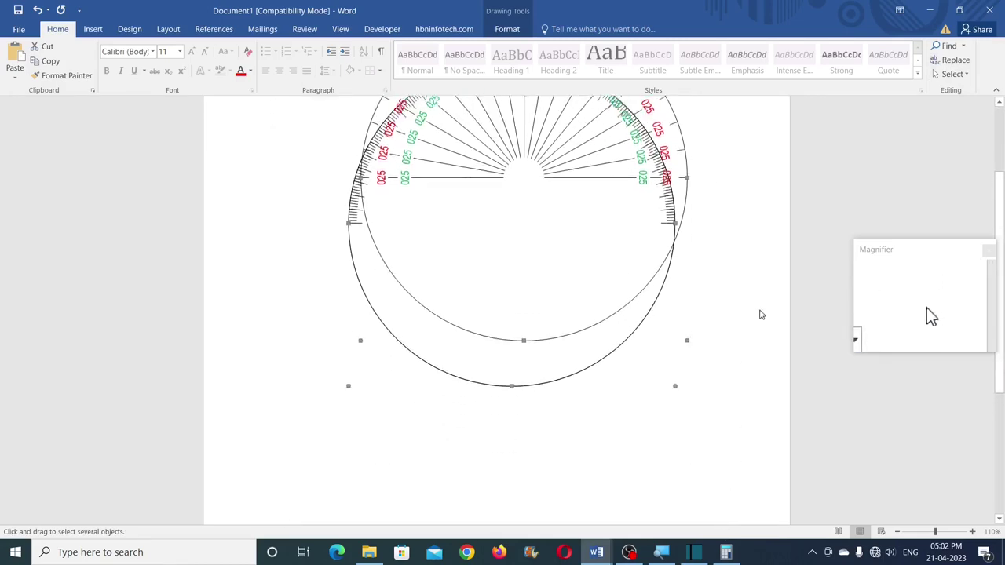
left_click(509, 29)
left_click(855, 47)
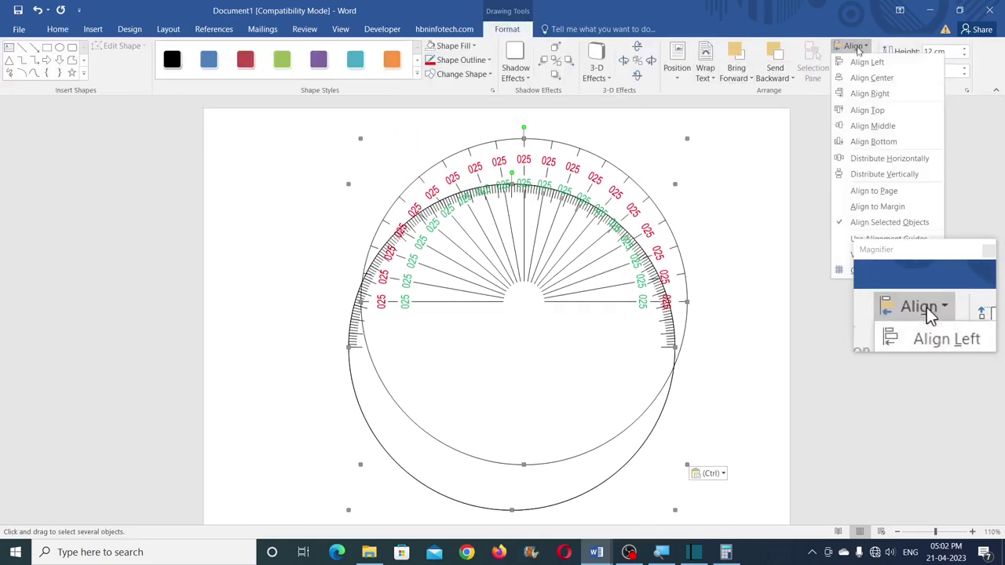
left_click(861, 78)
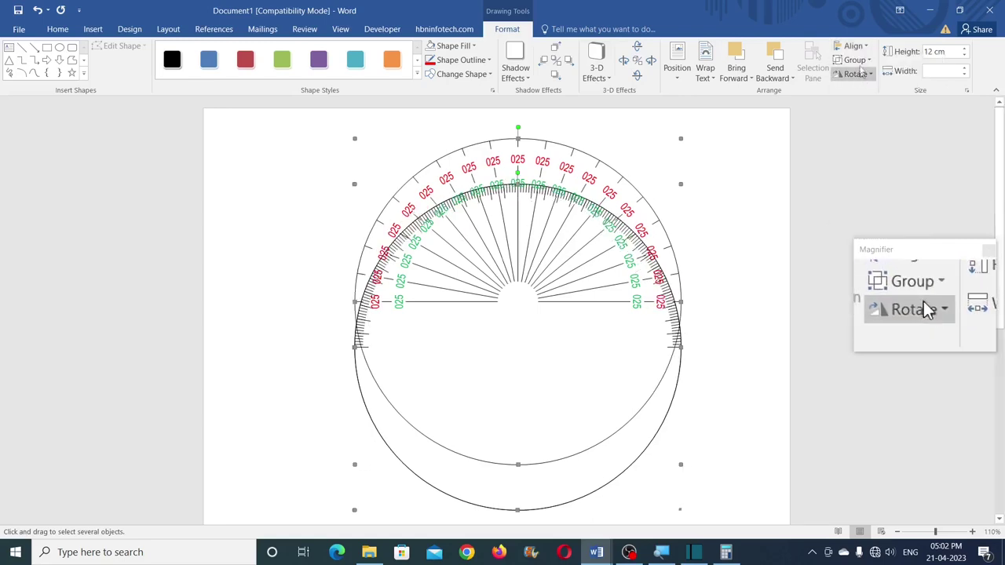
left_click(855, 48)
left_click(871, 126)
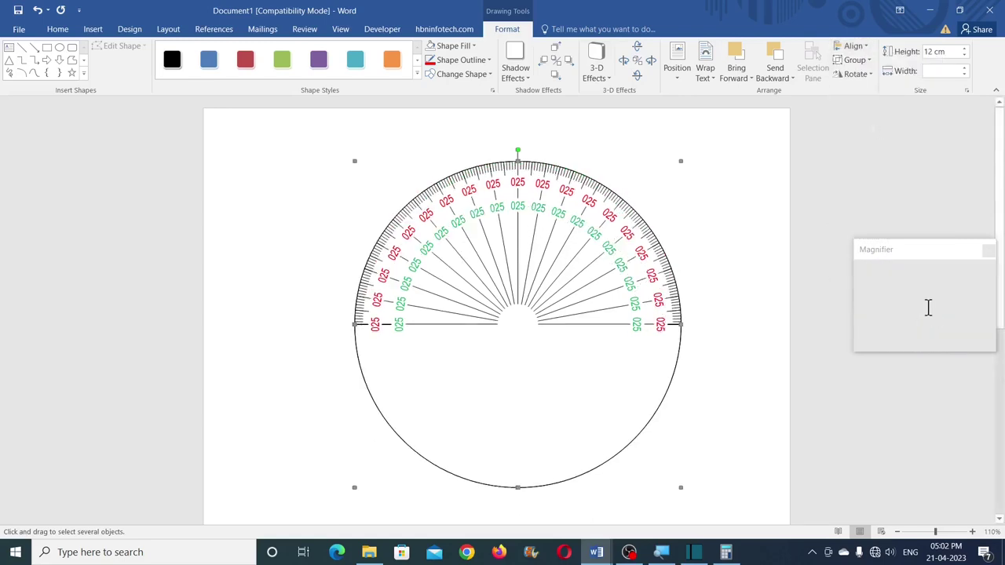
left_click(704, 228)
- Draw a small arc to the lower left of the large circle and set its height and width to 0.75 cm
scroll(620, 294, "down", 2)
scroll(550, 282, "up", 1)
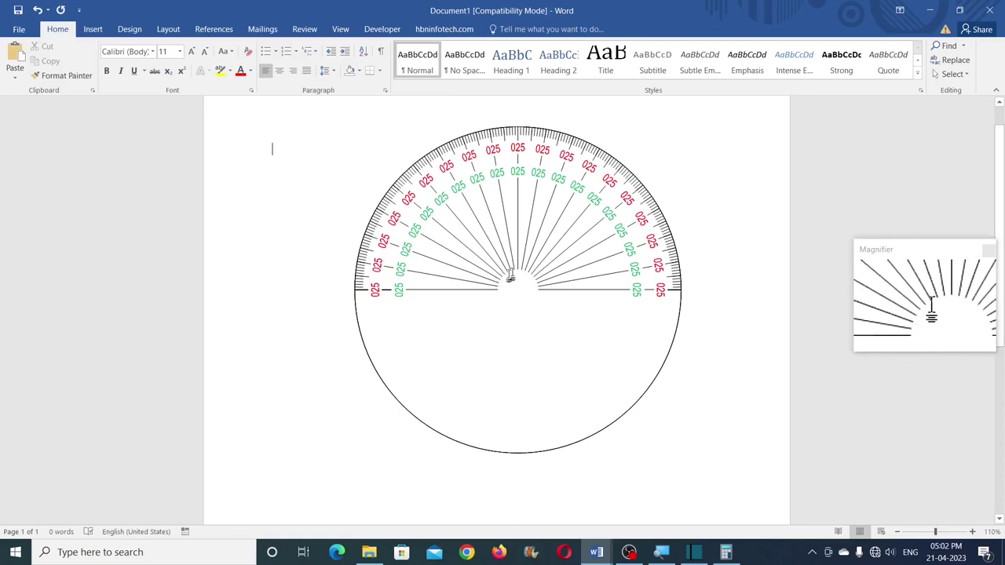
scroll(488, 253, "down", 1)
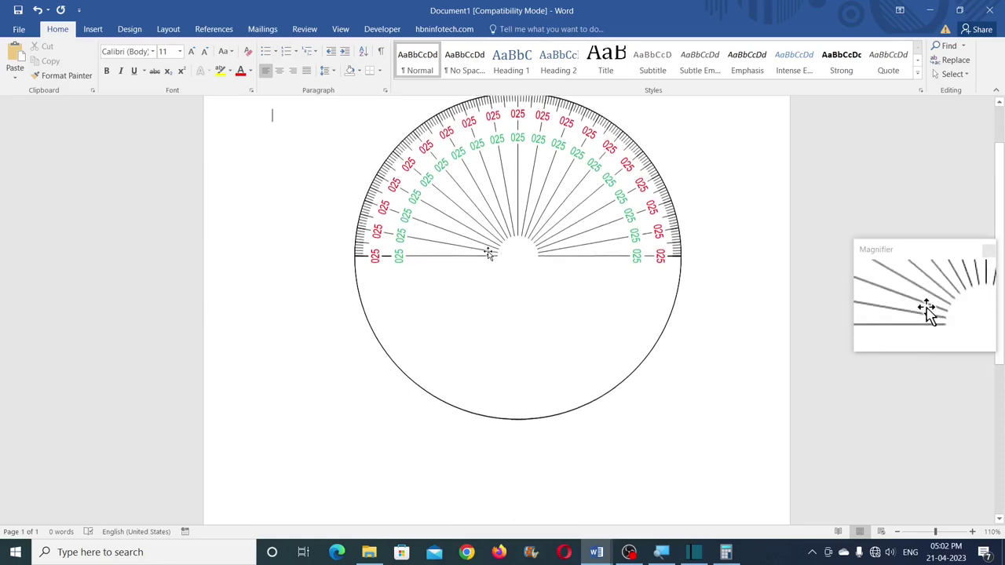
left_click(92, 29)
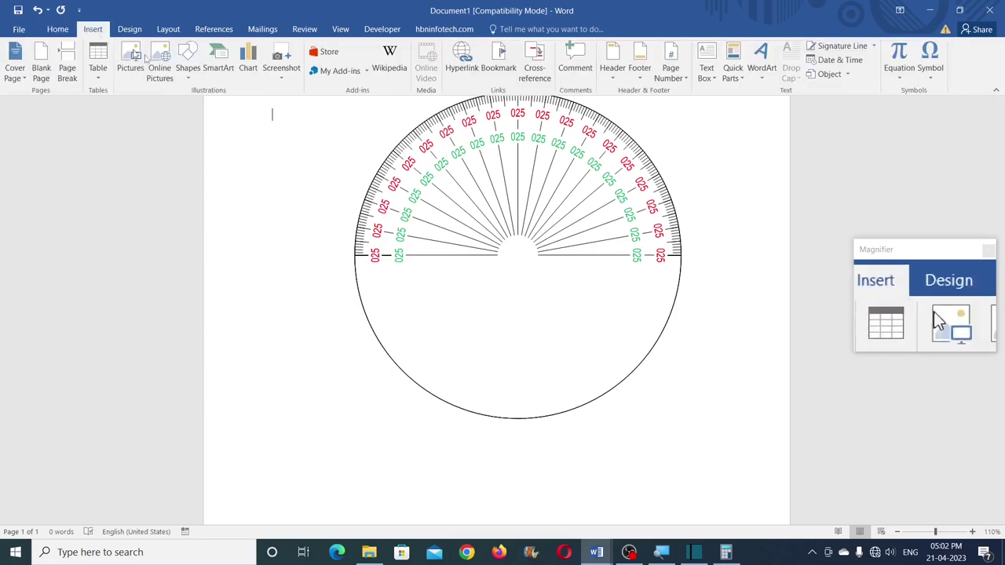
left_click(190, 70)
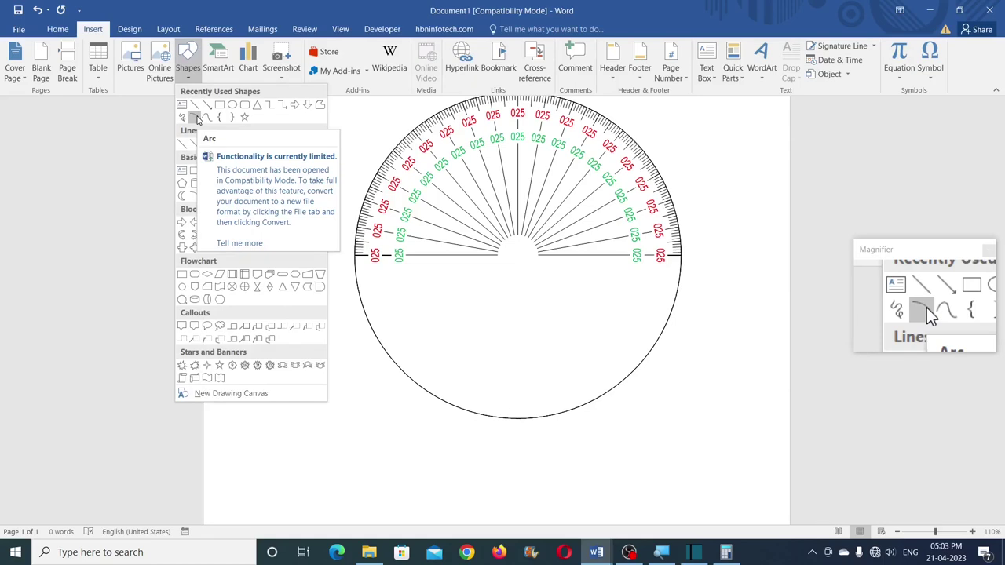
left_click(195, 118)
left_click_drag(328, 375, 354, 405)
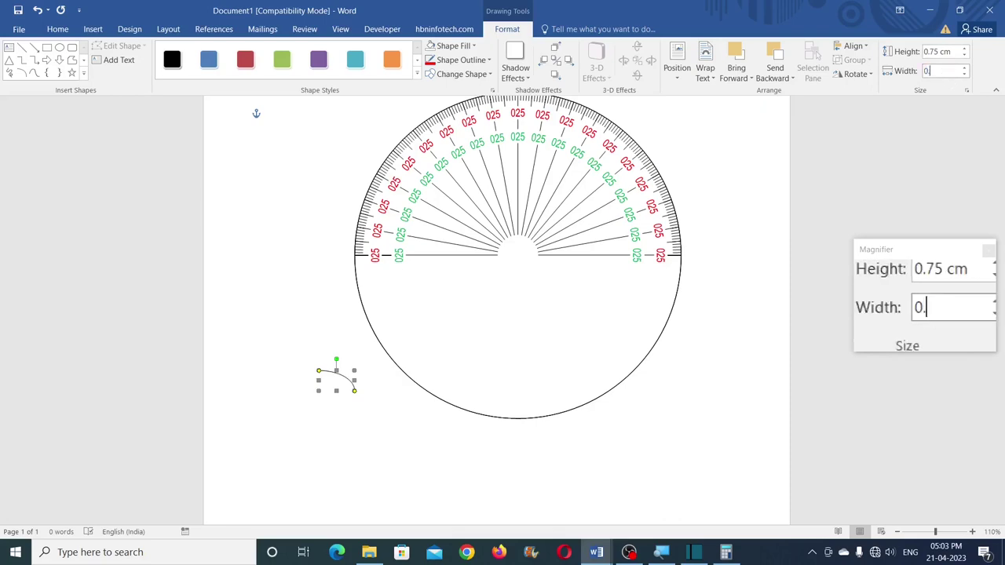
key("Return")
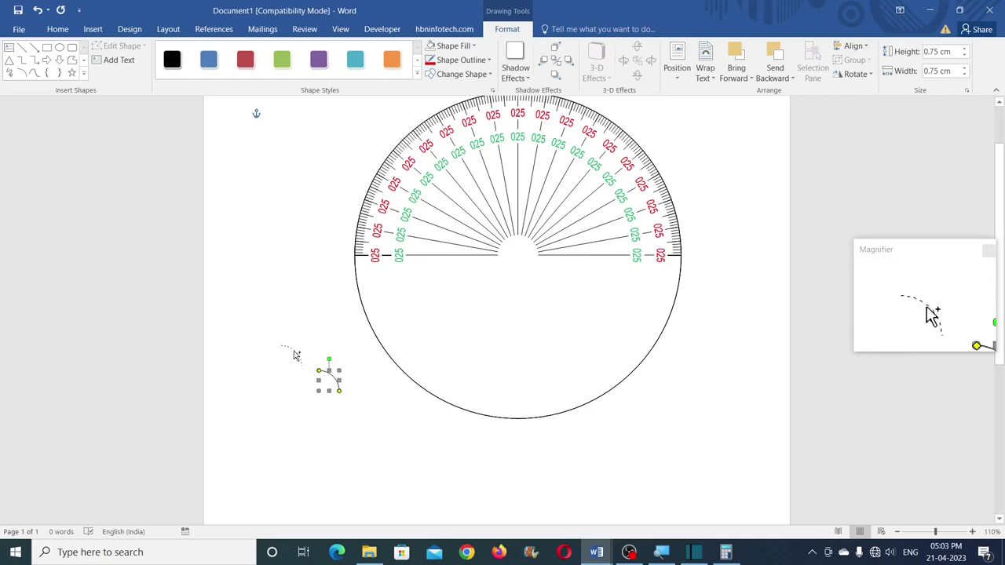
- Place a copy of the 0.75 cm arc up and left of the original and flip it horizontally
left_click(858, 74)
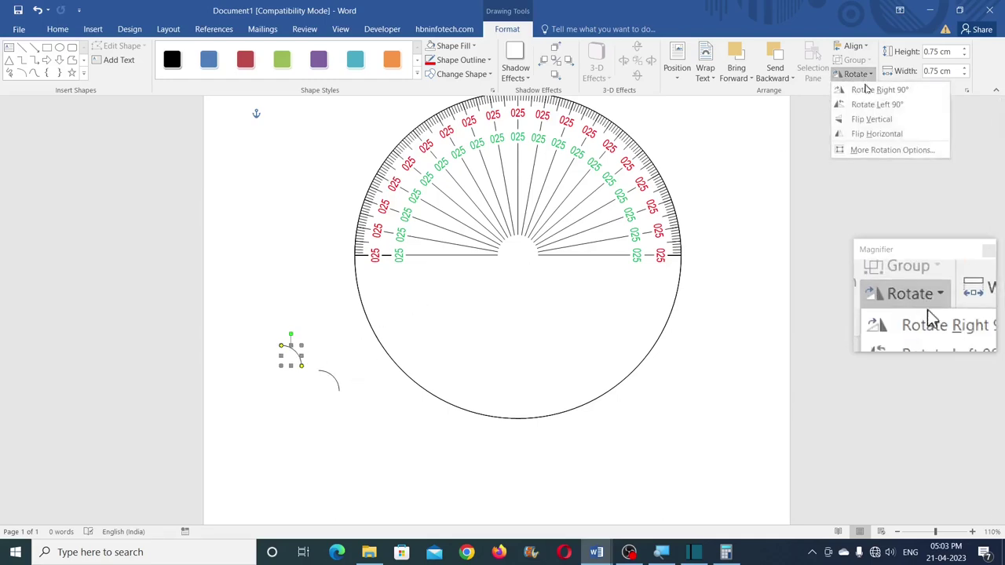
left_click(866, 133)
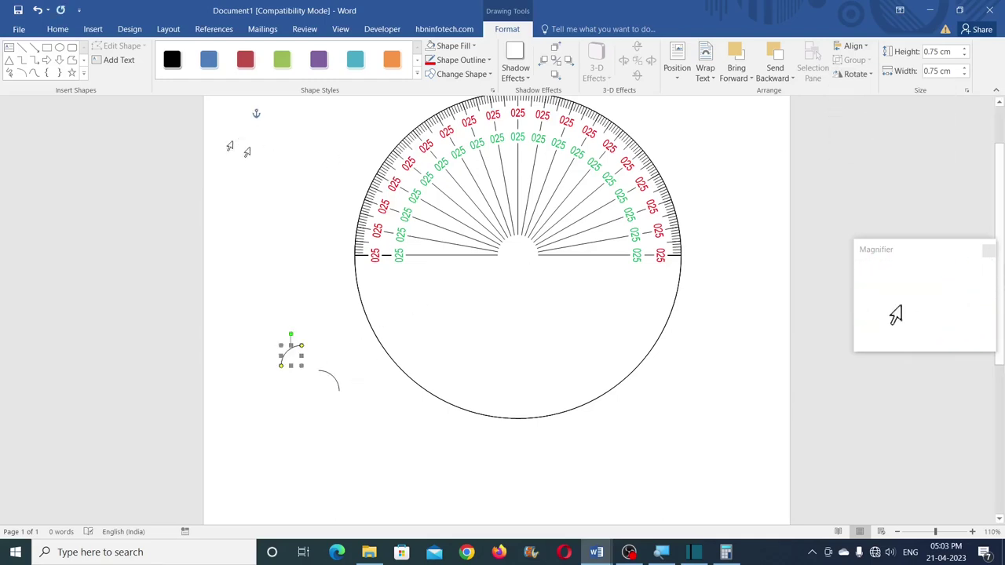
- Draw a red-outlined circle 1.5 cm high and wide above the two small arcs, and bring both arcs in front of it
left_click(59, 48)
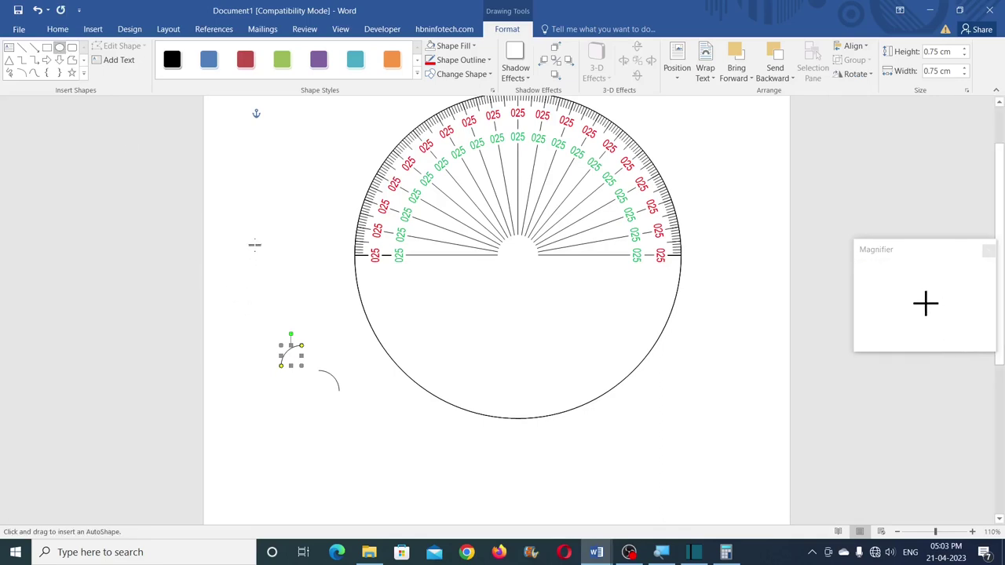
left_click_drag(298, 288, 298, 289)
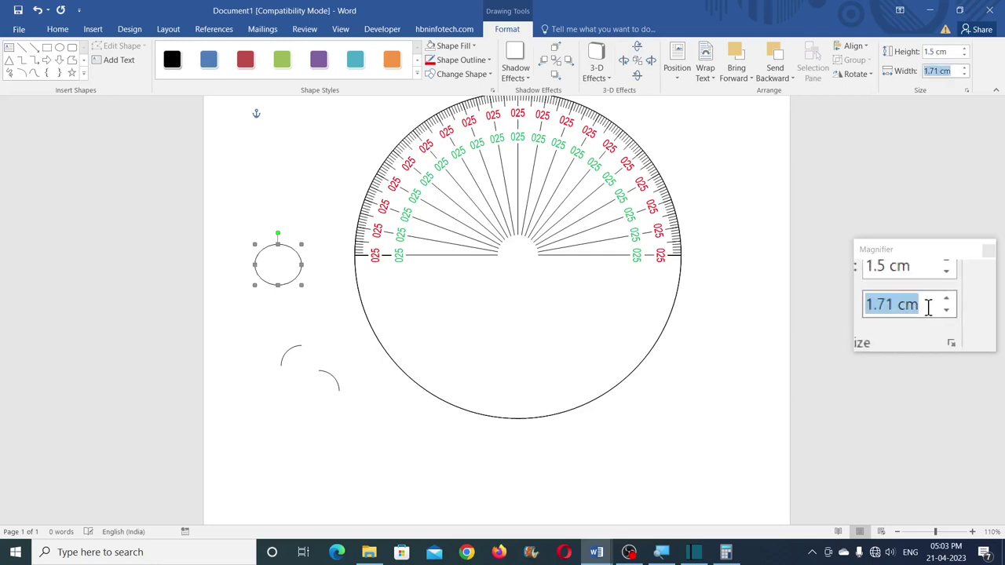
type("1.5")
key("Return")
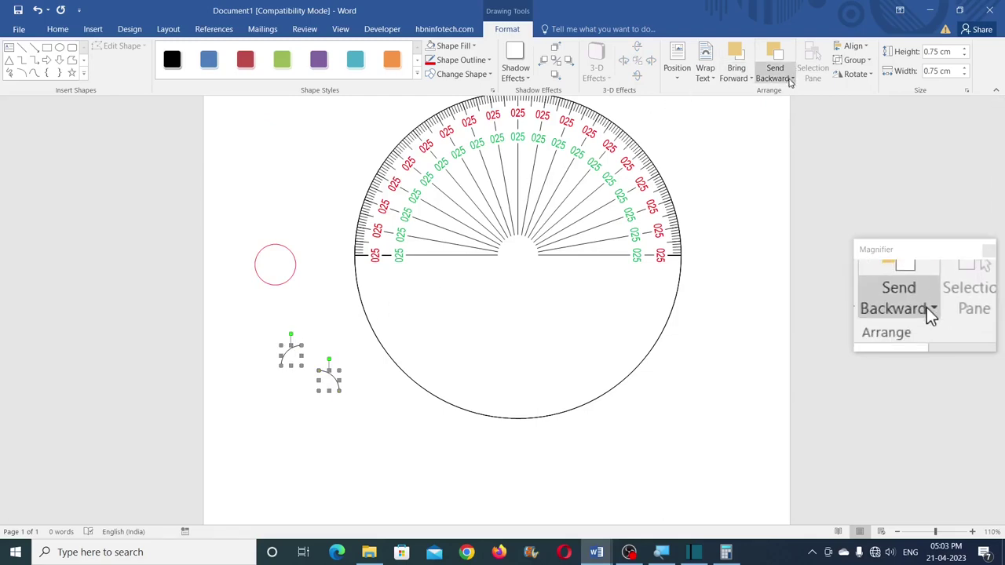
left_click(736, 78)
left_click(755, 107)
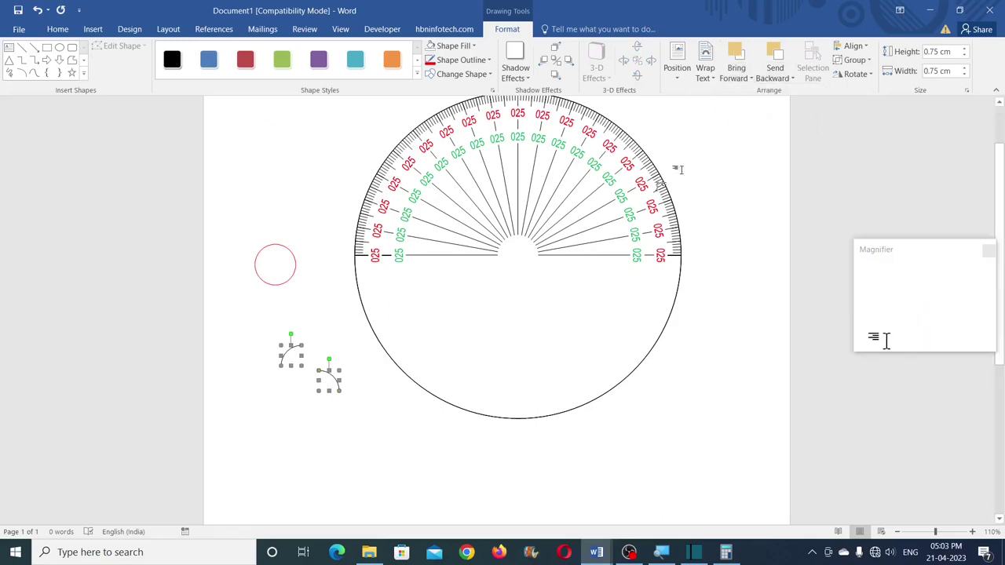
- Align the right-hand small arc with the red circle's top and right edges, and group the two shapes
left_click(334, 387)
left_click(334, 379)
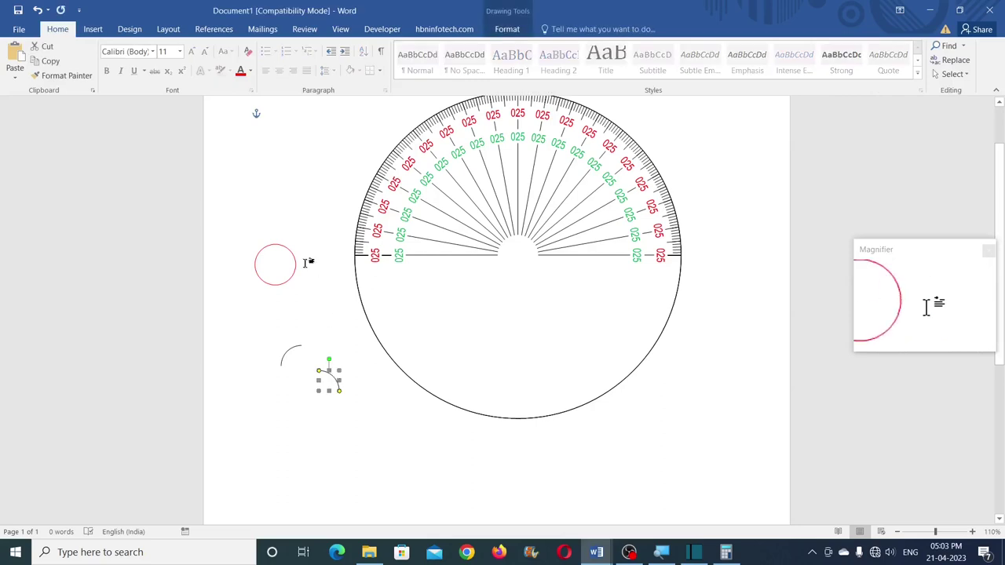
left_click(507, 29)
left_click(867, 47)
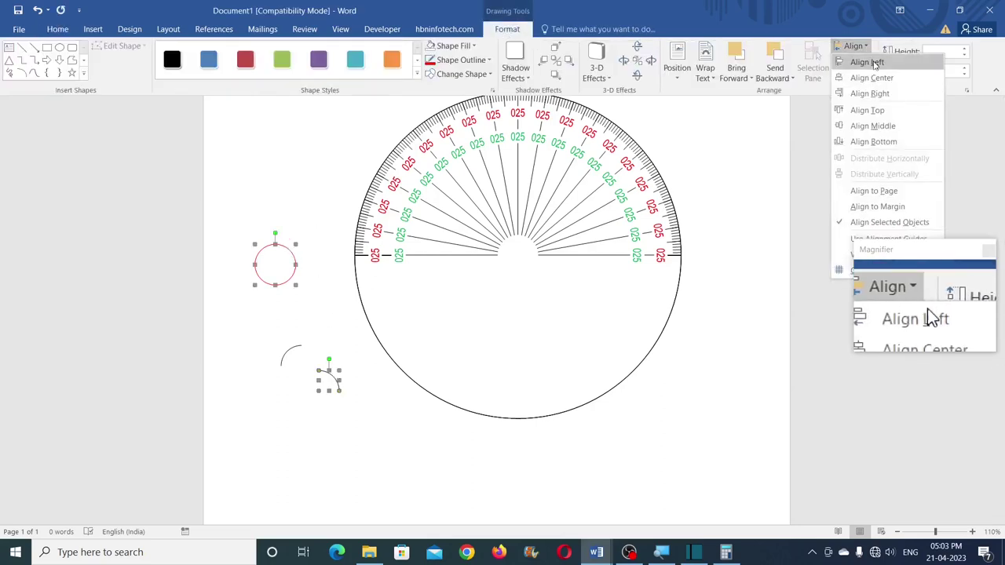
left_click(863, 108)
left_click(864, 47)
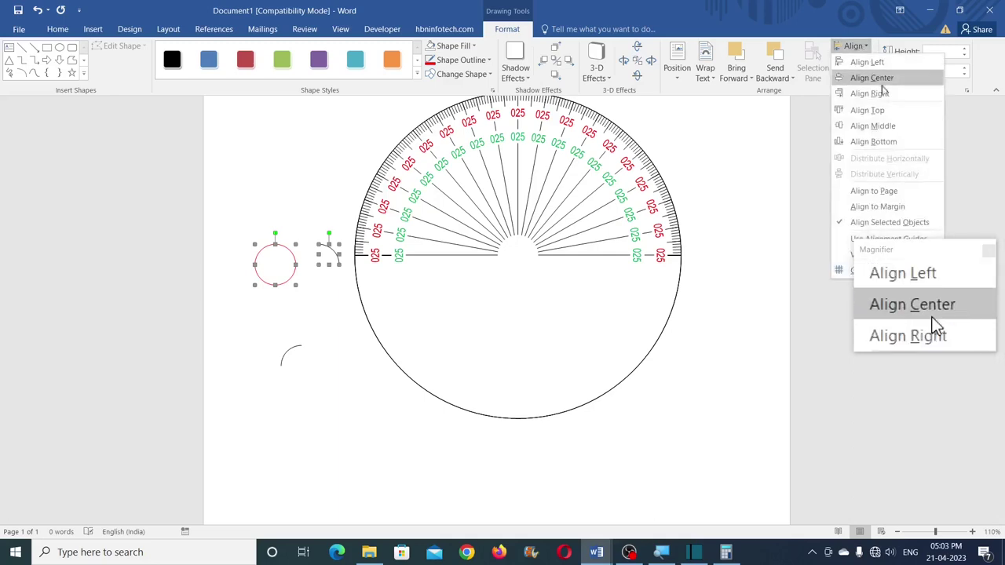
left_click(869, 94)
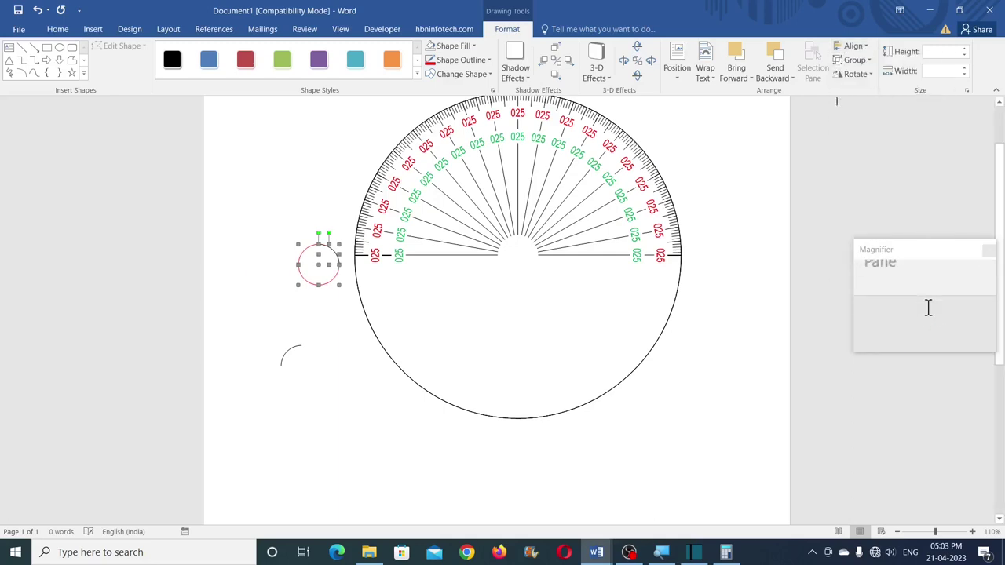
left_click(862, 61)
left_click(860, 77)
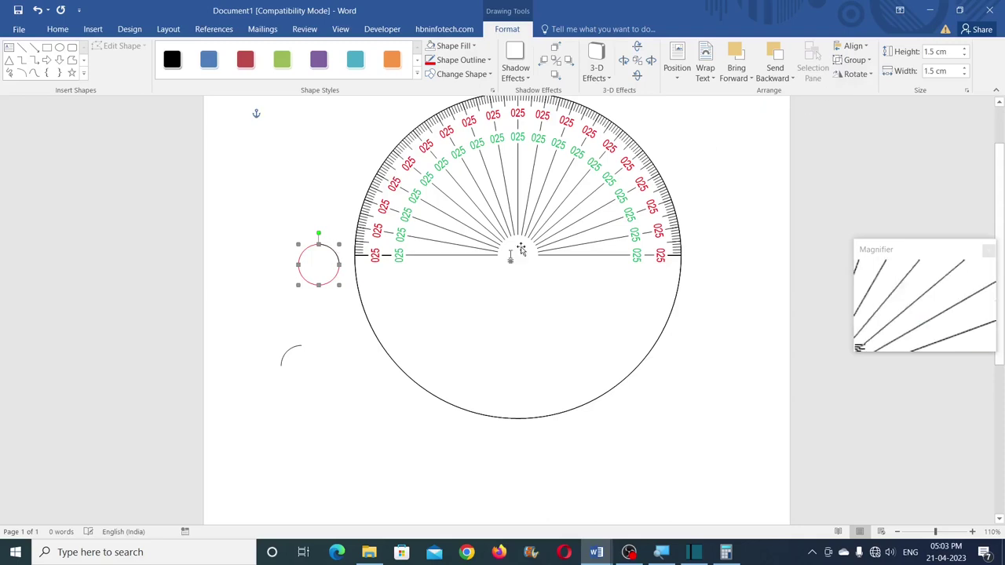
- Align the remaining left-hand arc with the top and left edges of the small circle group, and group them
left_click(296, 348, "shift")
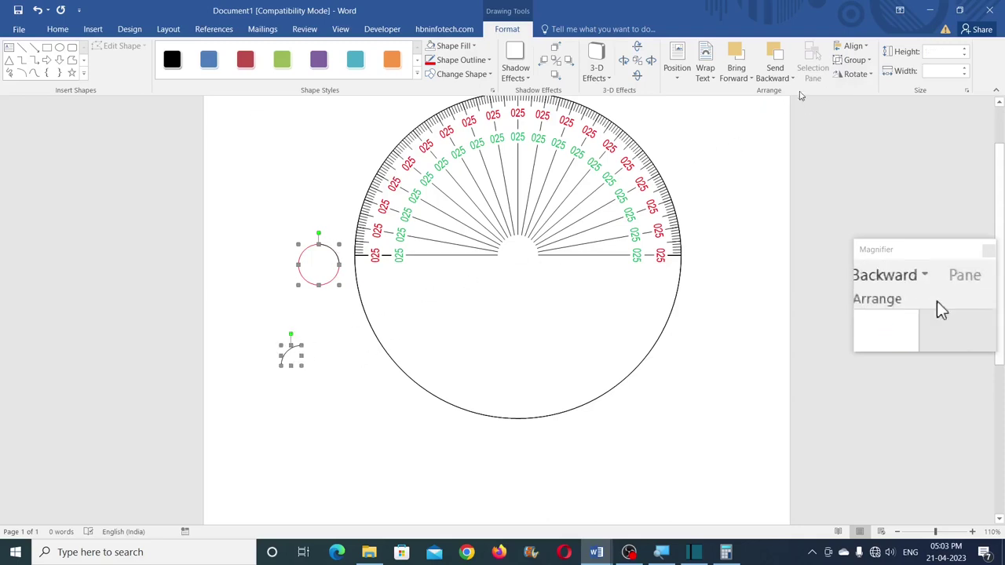
left_click(858, 46)
left_click(867, 110)
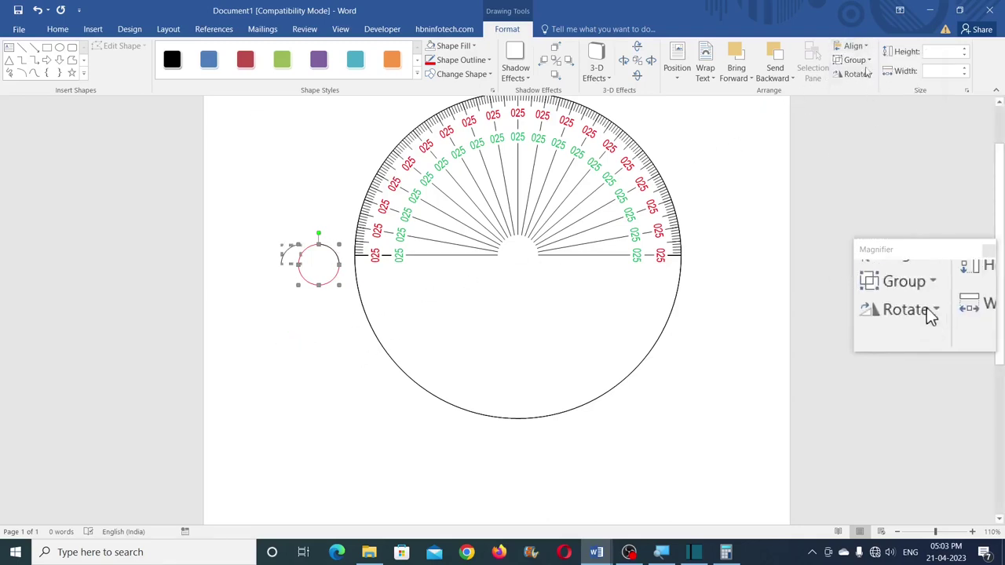
left_click(856, 47)
left_click(869, 77)
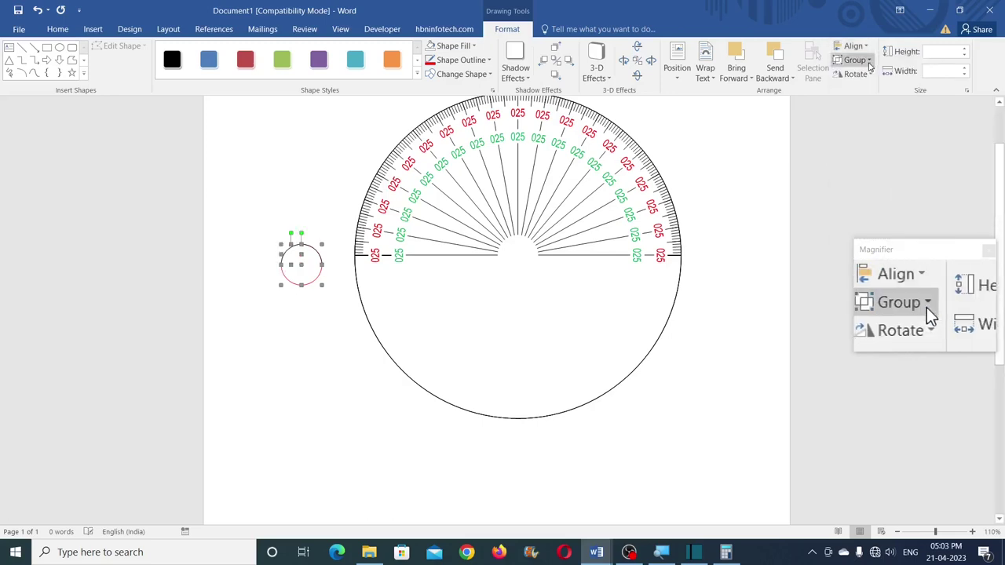
left_click(864, 63)
left_click(859, 83)
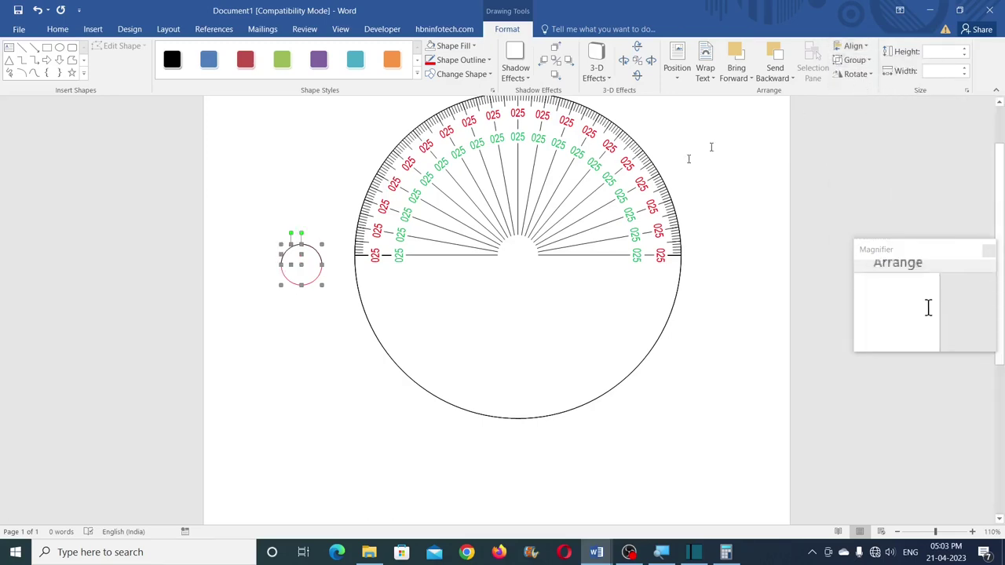
- Draw a horizontal line below the small circle group and set its width to 1.5 cm
left_click(22, 47)
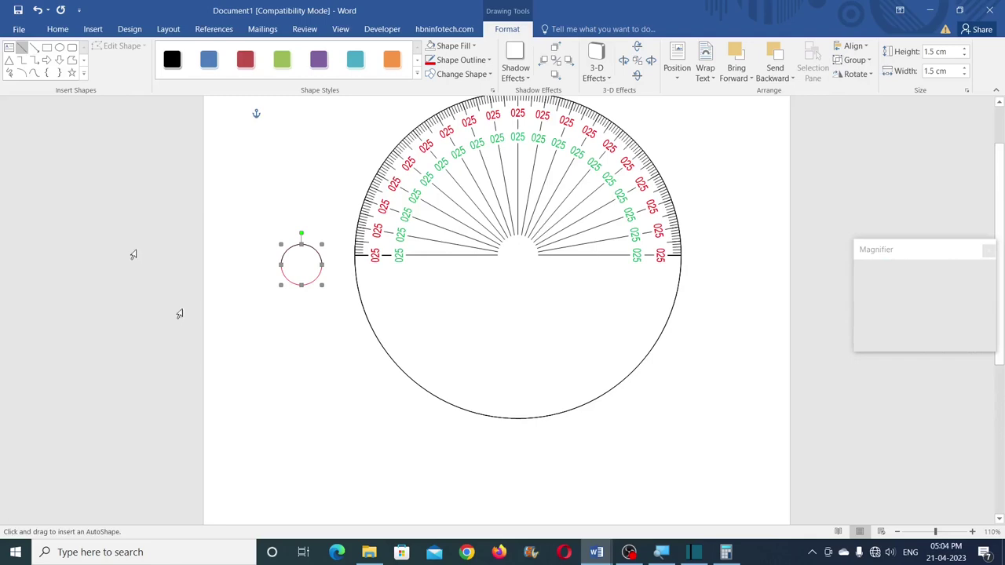
left_click_drag(324, 331, 323, 332)
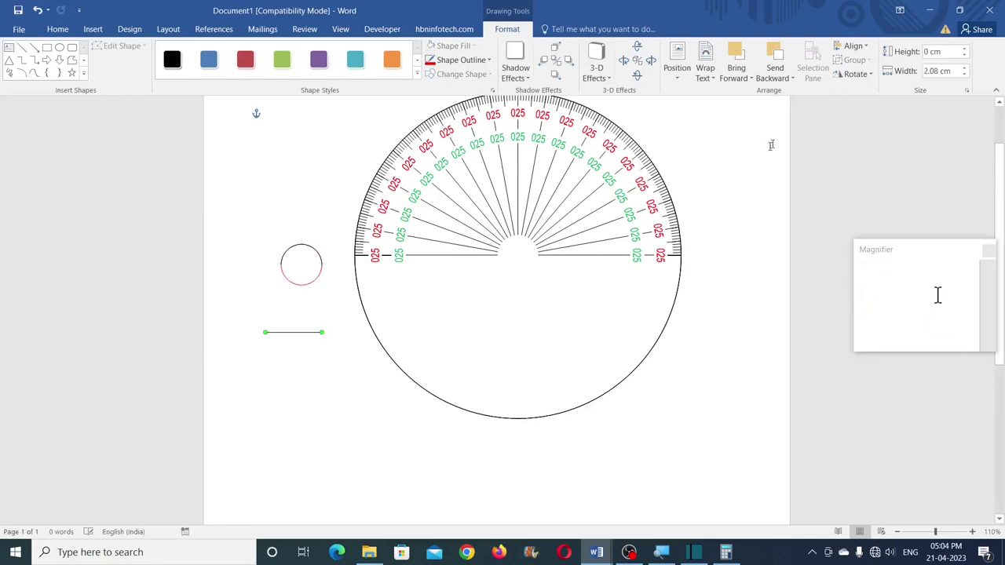
left_click(947, 71)
type("1.5")
key("Return")
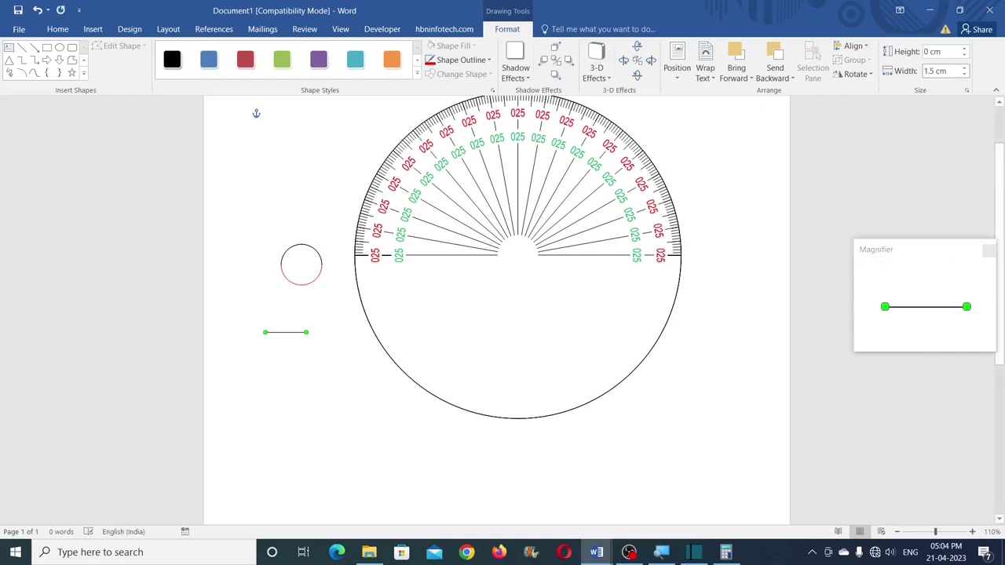
- Align the 1.5 cm horizontal line with the small circle group by center and middle, and group them
left_click(310, 250)
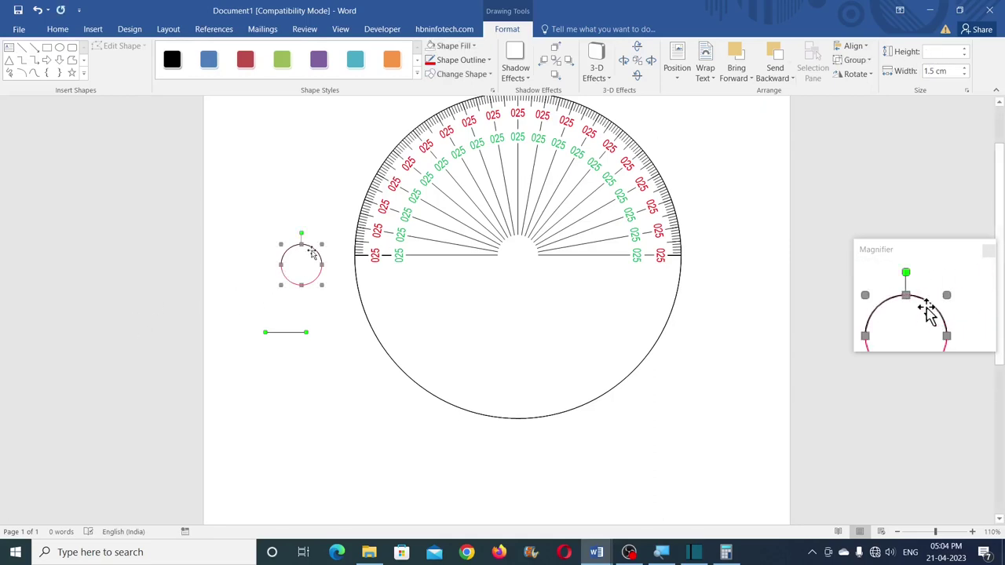
left_click(853, 45)
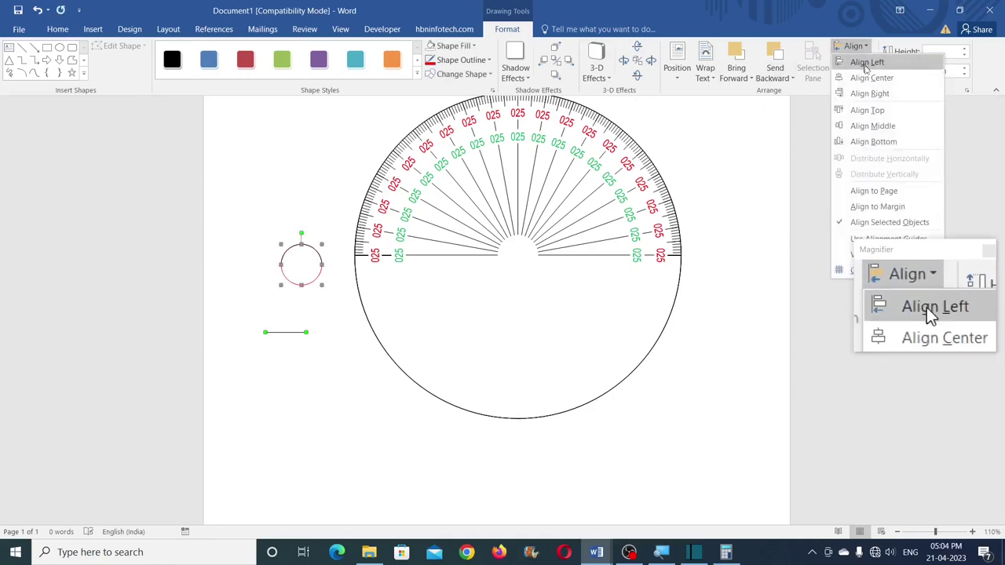
left_click(872, 77)
left_click(853, 46)
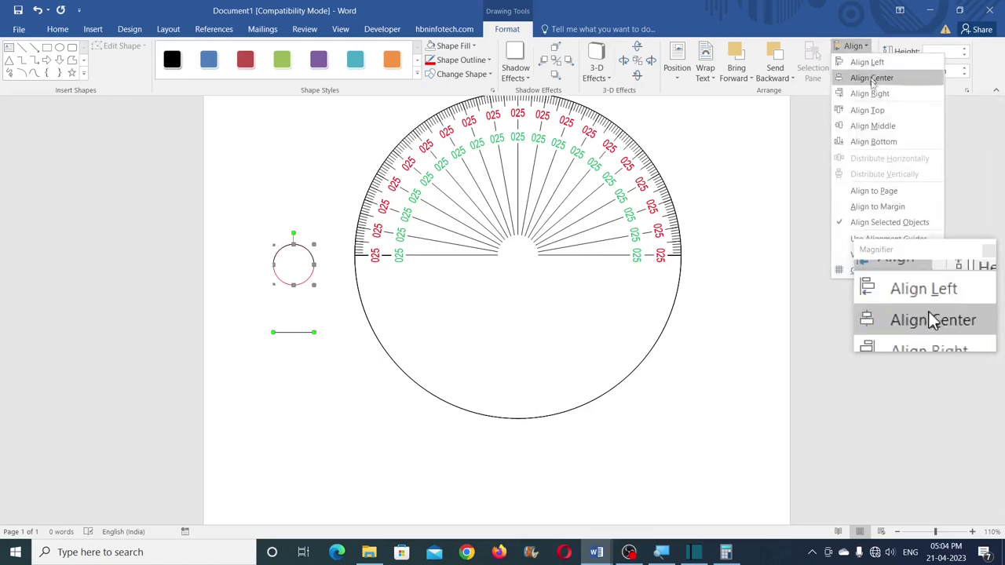
left_click(880, 130)
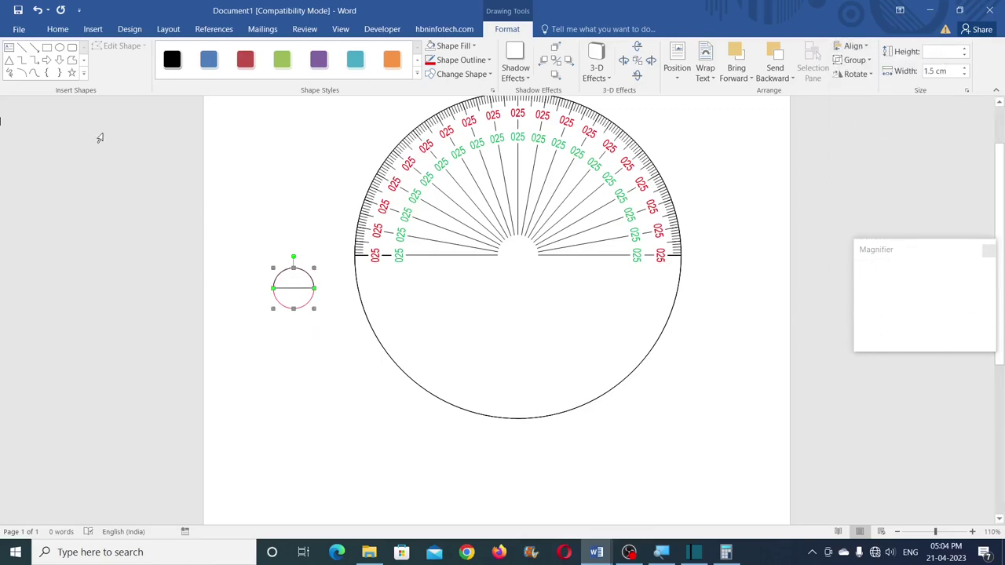
left_click(854, 59)
left_click(867, 76)
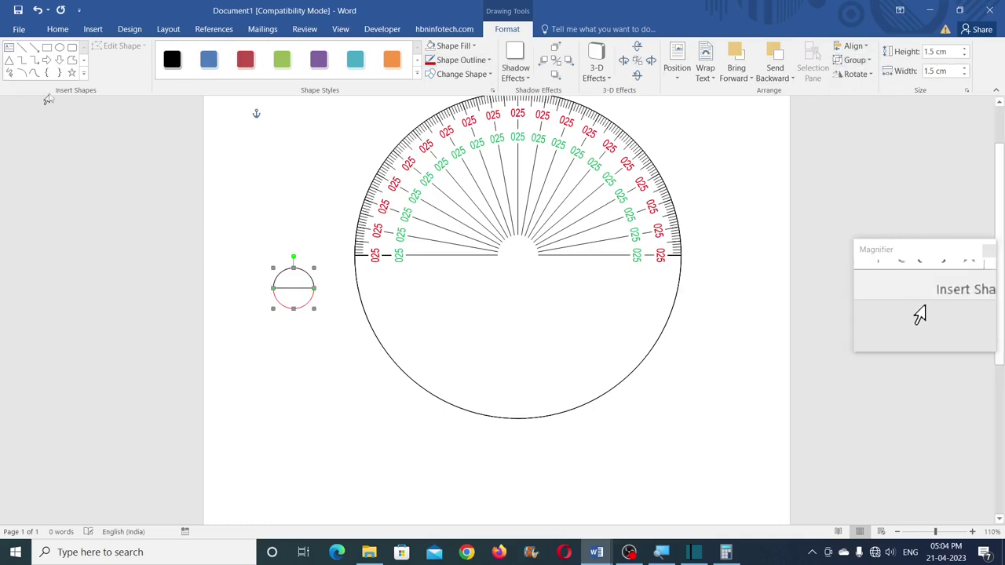
- Add a short vertical line to the small circle group, aligned by center and top, and group them
left_click(22, 48)
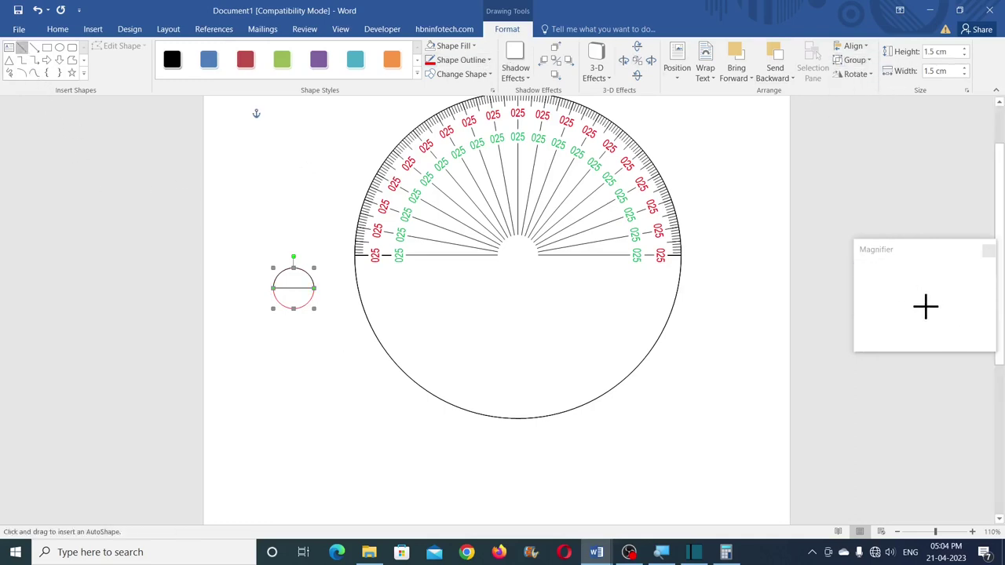
left_click_drag(328, 373, 328, 373)
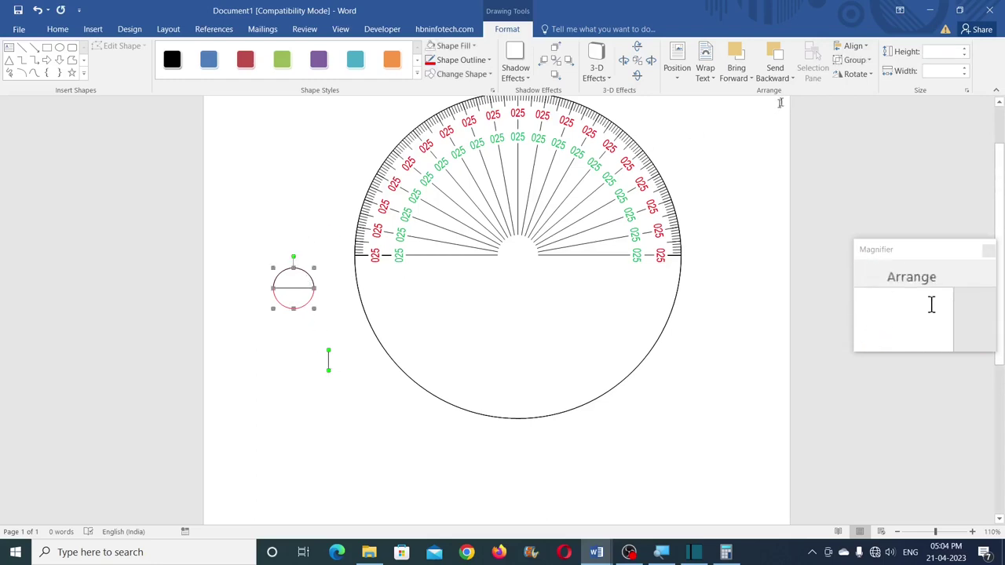
left_click(854, 46)
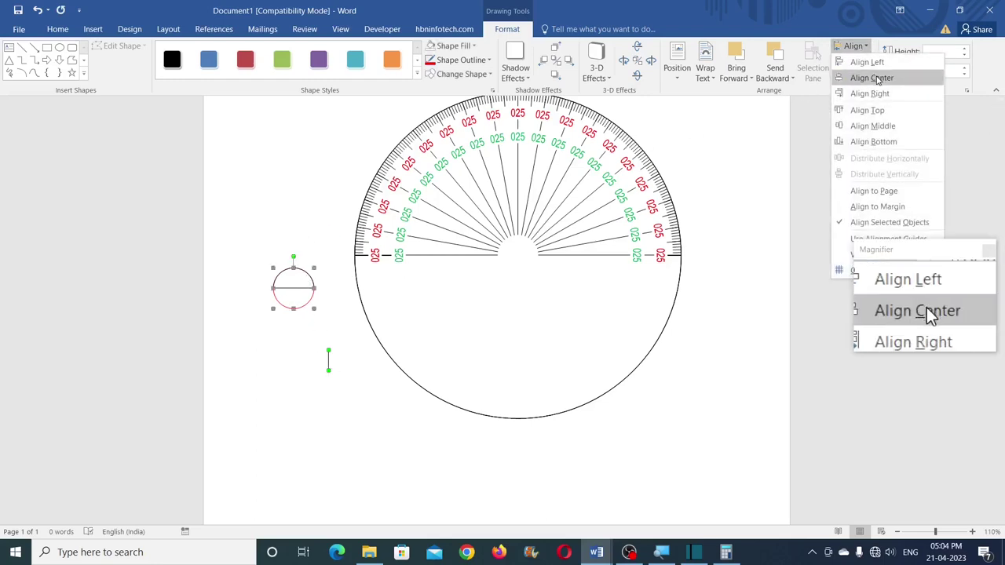
left_click(876, 78)
left_click(863, 49)
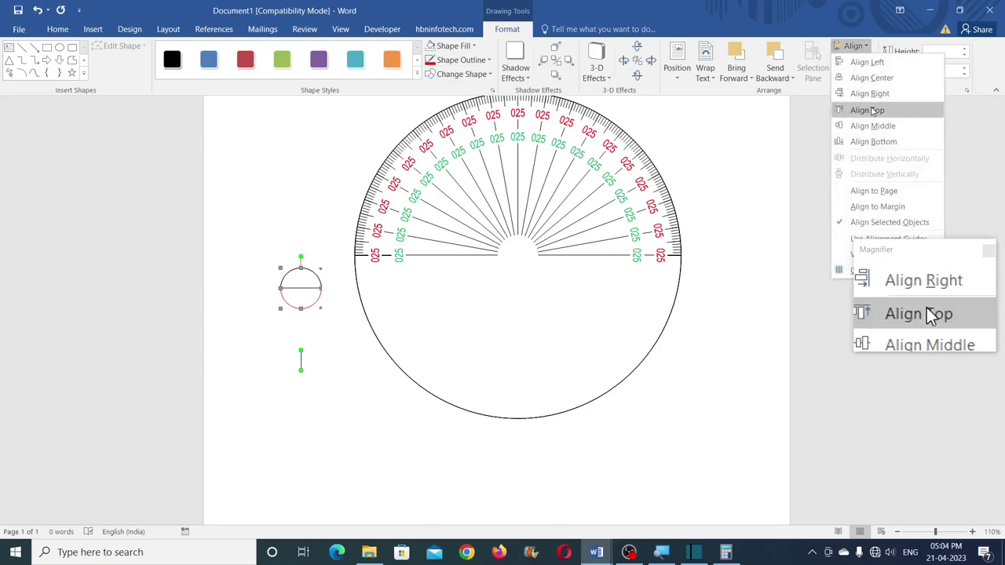
left_click(864, 108)
left_click(856, 60)
left_click(858, 78)
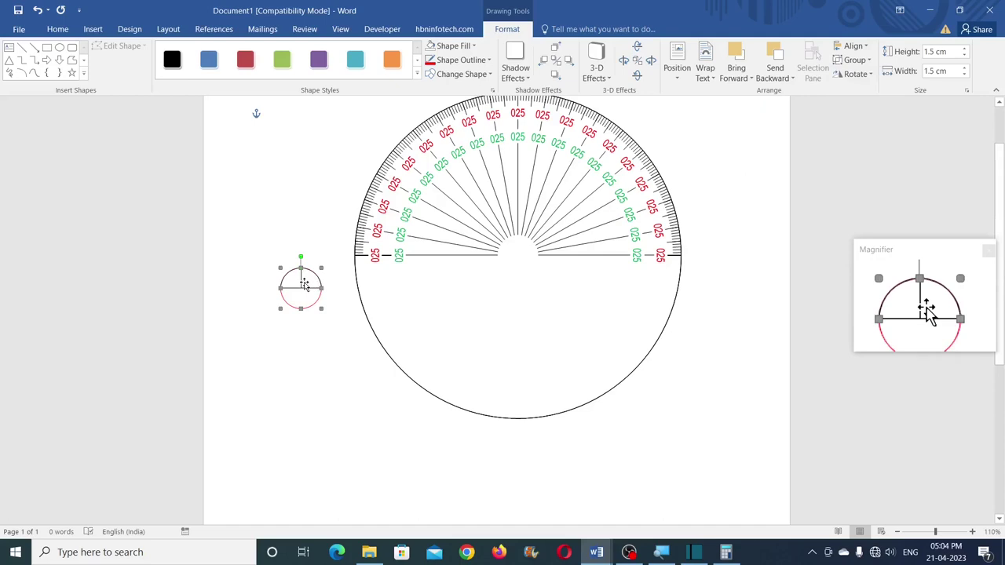
- Move the small circle group near the protractor's center and align it with the large circle and label groups by center and middle
left_click_drag(518, 279, 518, 279)
scroll(526, 259, "up", 2)
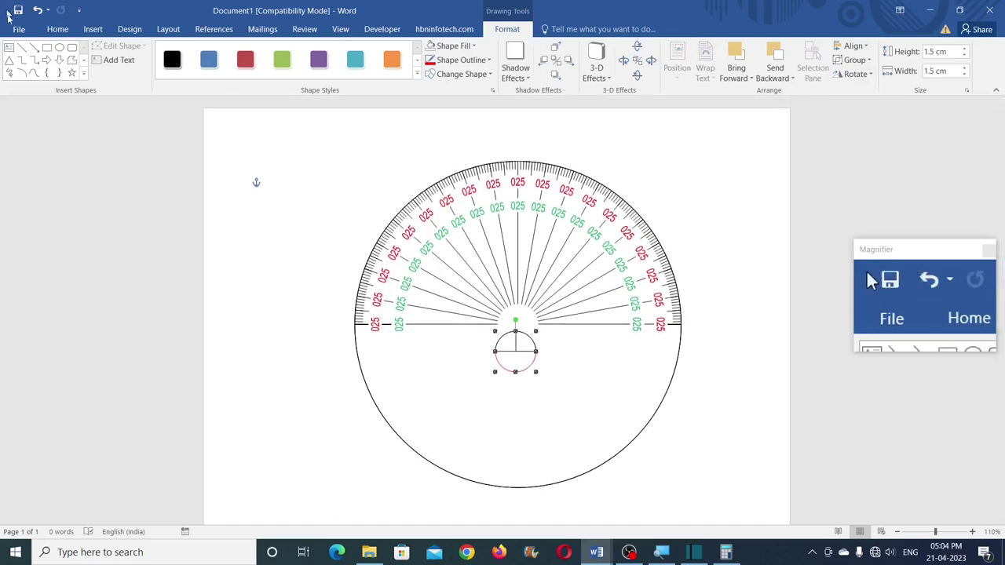
left_click(58, 29)
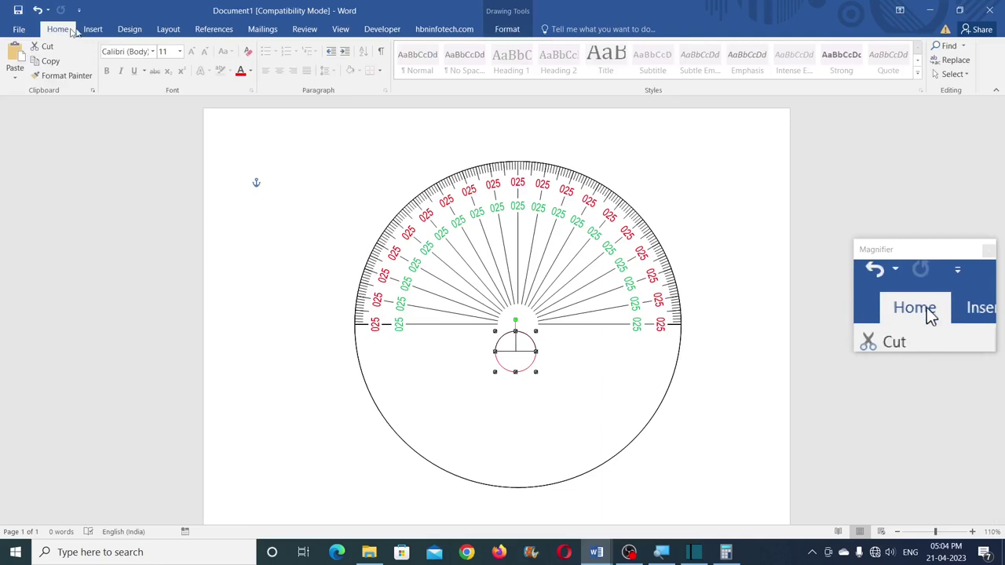
left_click(952, 74)
left_click(844, 109)
left_click_drag(307, 127, 714, 498)
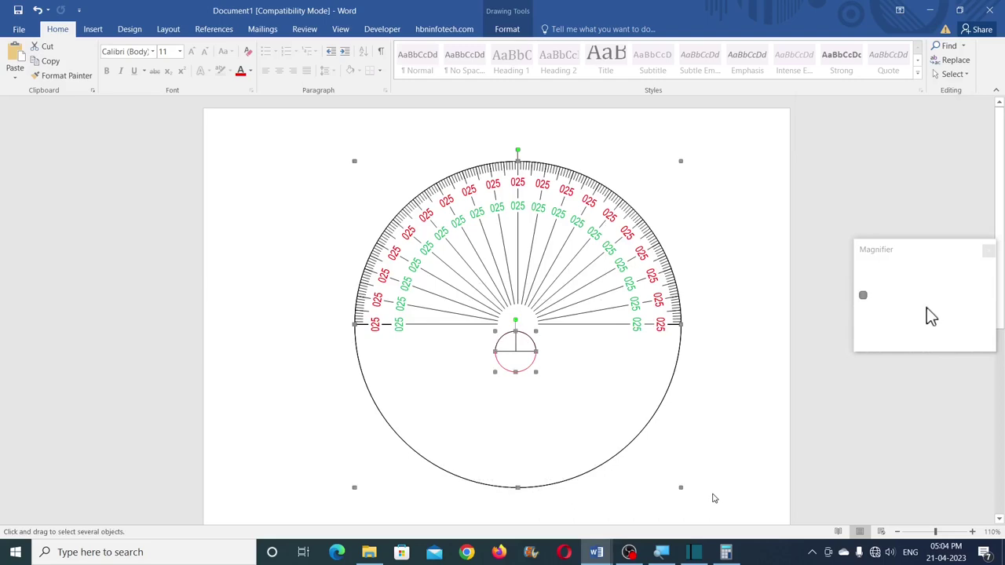
left_click(506, 29)
left_click(853, 46)
left_click(872, 77)
left_click(853, 47)
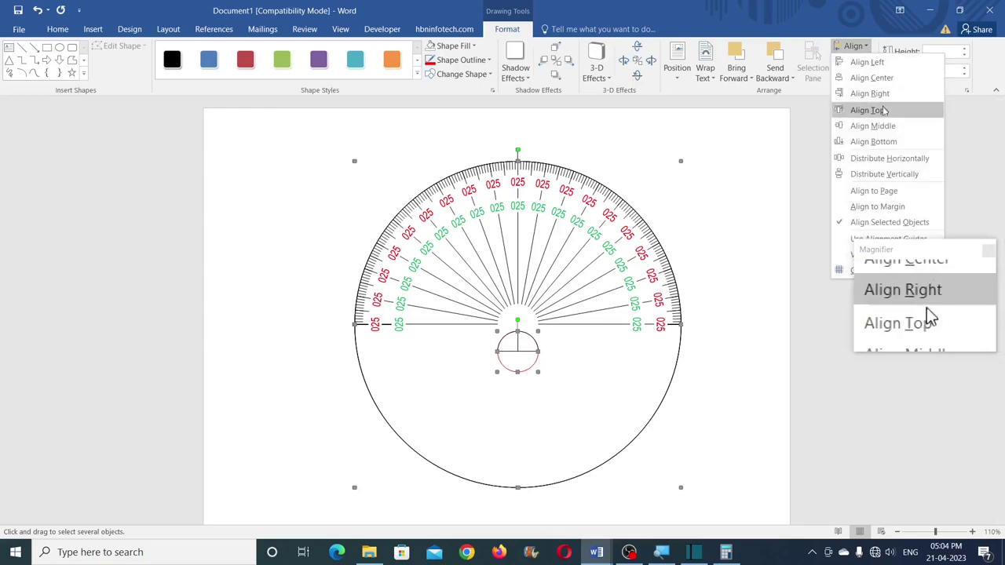
left_click(872, 125)
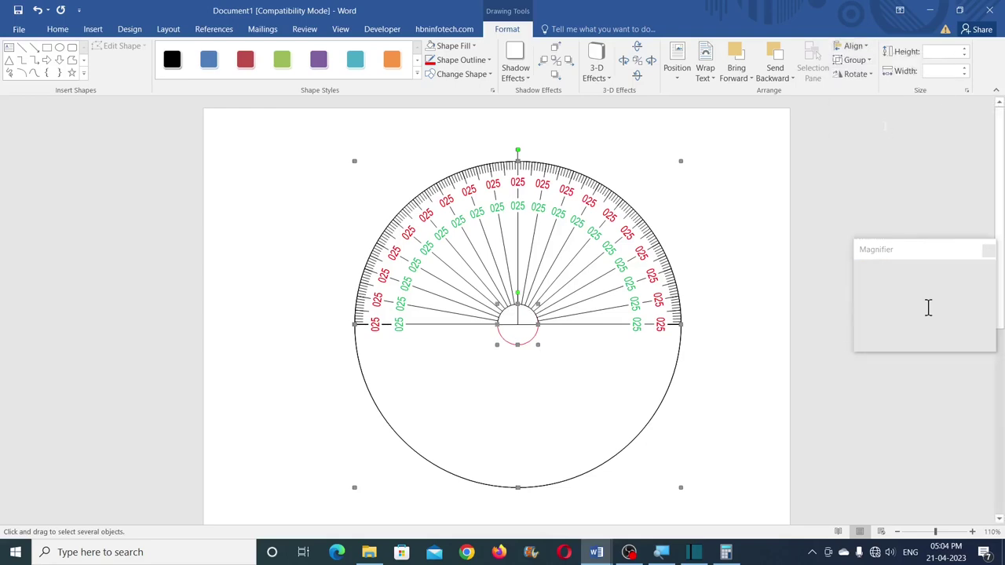
left_click(700, 234)
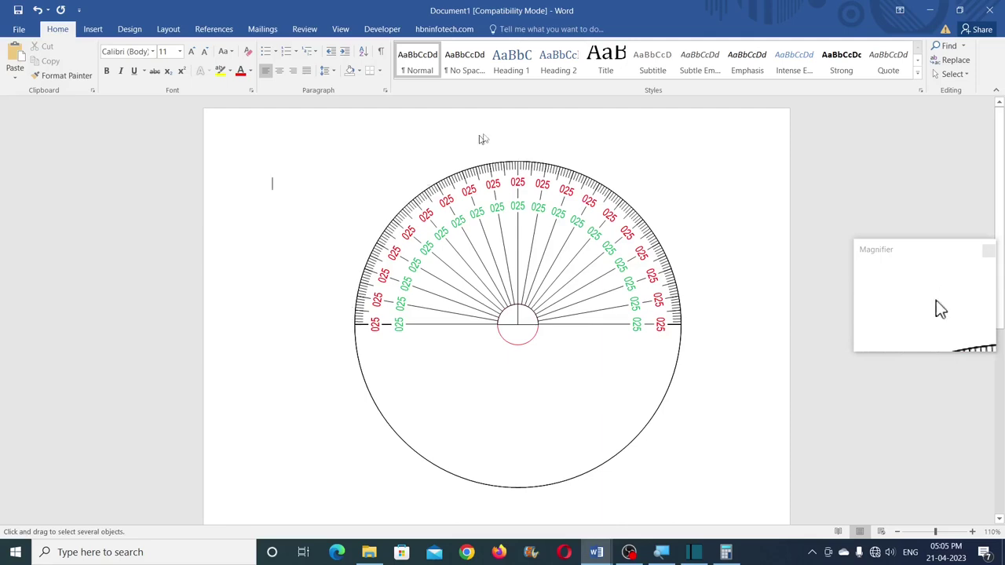
- Draw an arc about 2.4 cm high and wide in the blank area beside the protractor's left edge
scroll(388, 306, "down", 1)
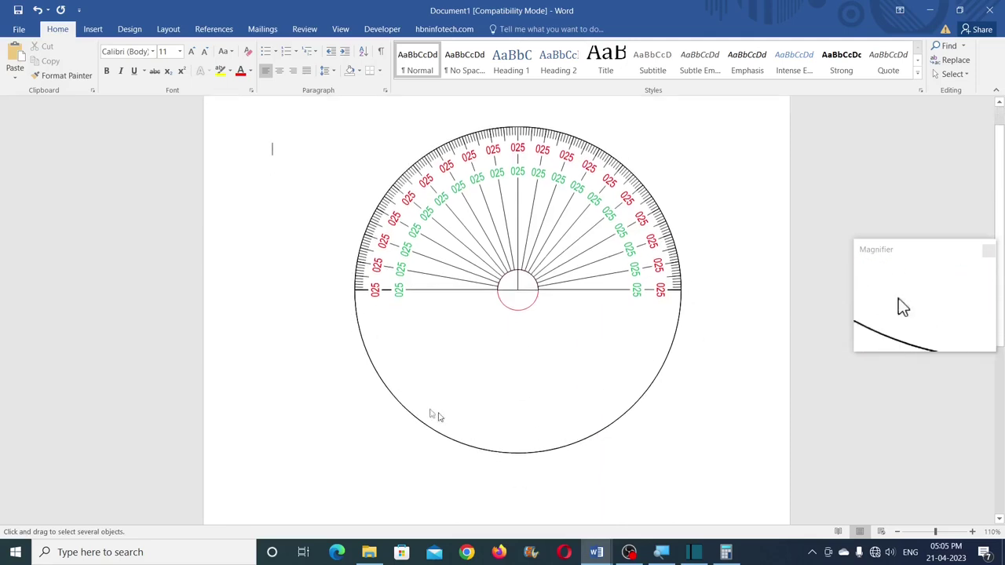
scroll(498, 377, "up", 1)
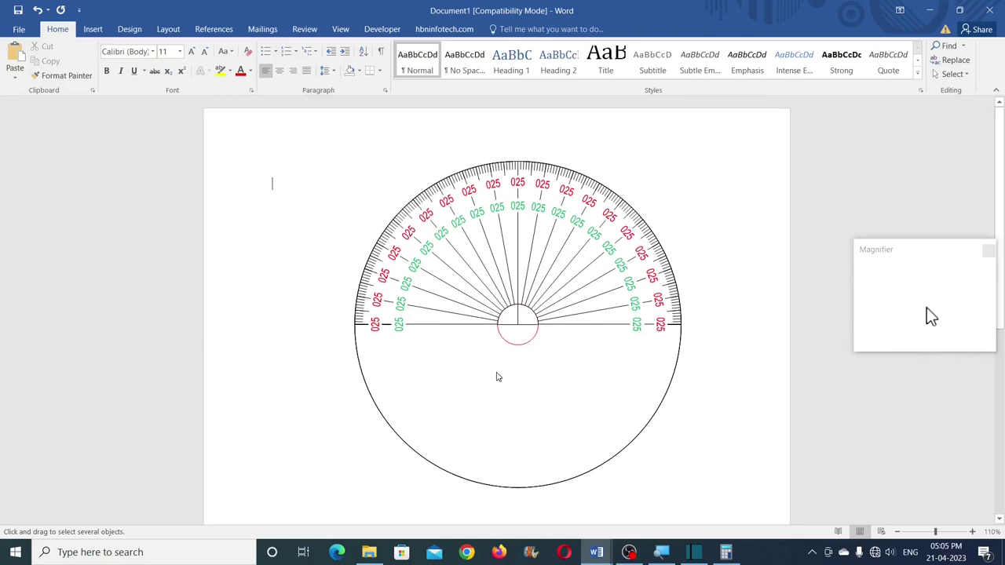
left_click(93, 29)
left_click(188, 59)
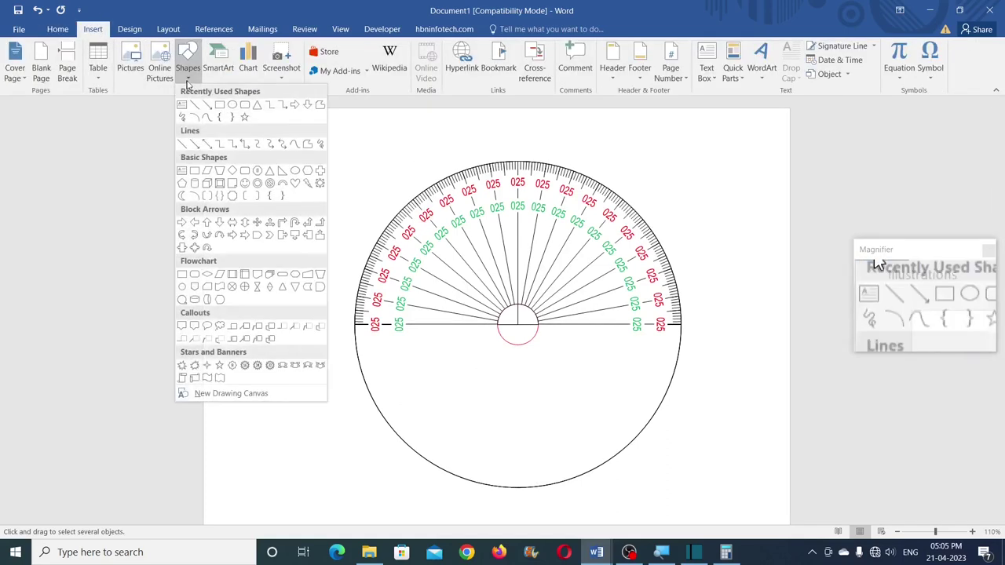
left_click(195, 118)
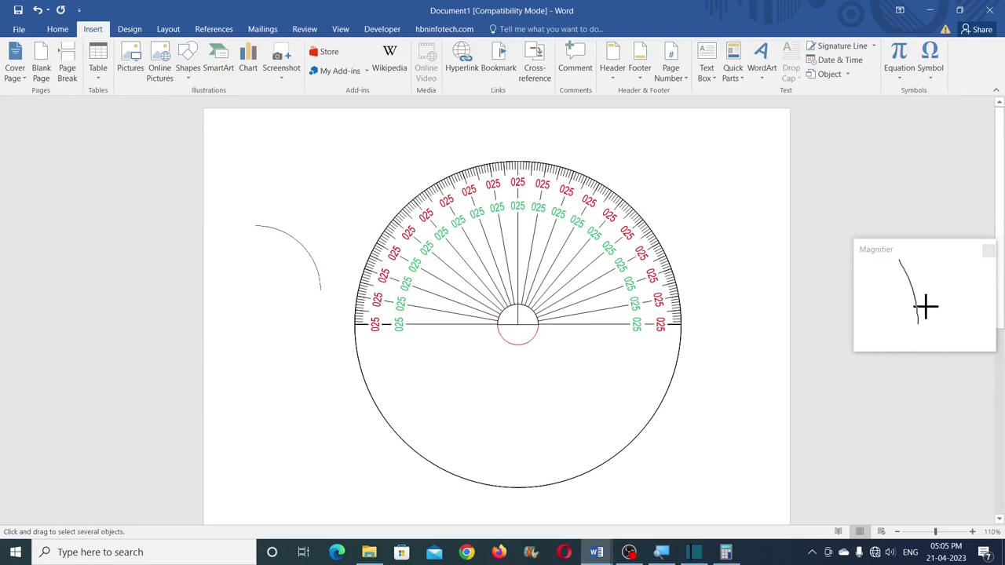
left_click_drag(320, 288, 320, 290)
- Set the new arc's height and width to 6 cm
left_click(952, 50)
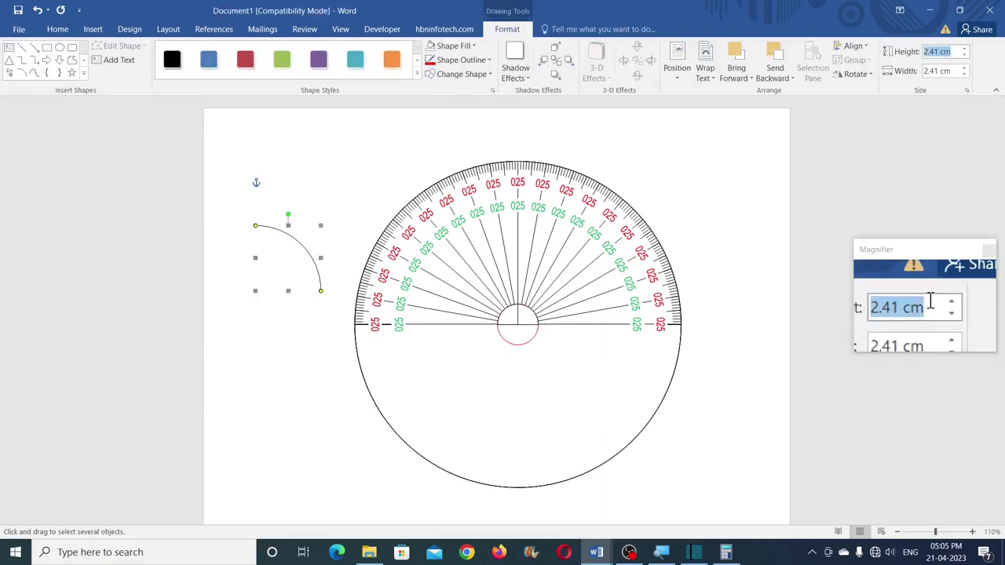
type("6")
left_click(952, 70)
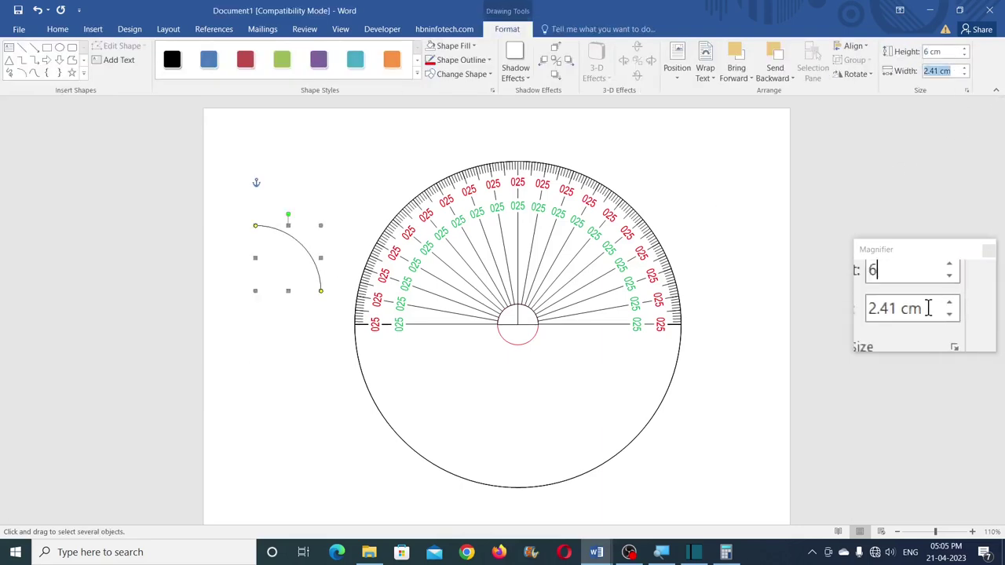
type("6")
key("Return")
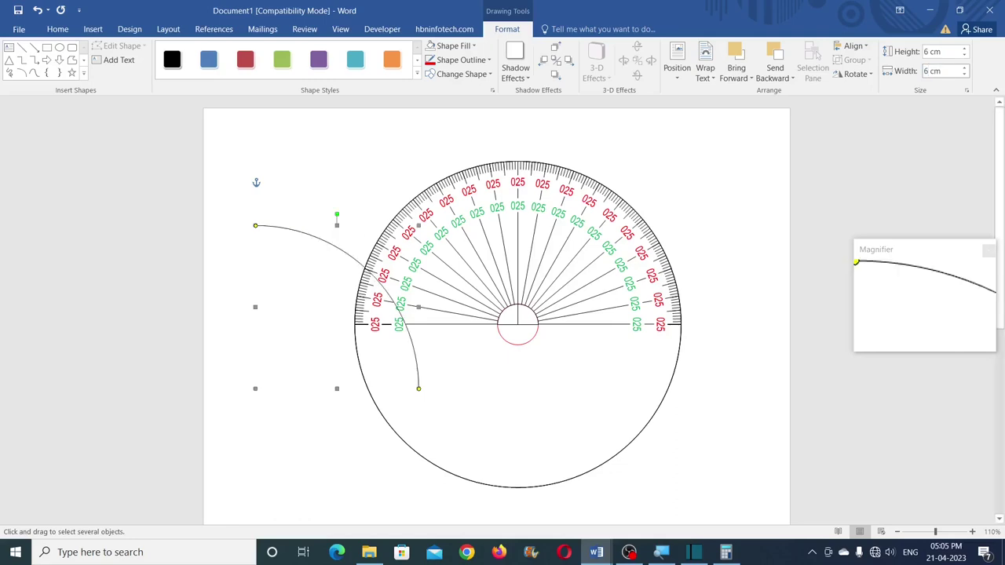
- Move the 6 cm arc below the protractor's lower left and place a horizontally flipped copy of it to its right
scroll(507, 197, "down", 3)
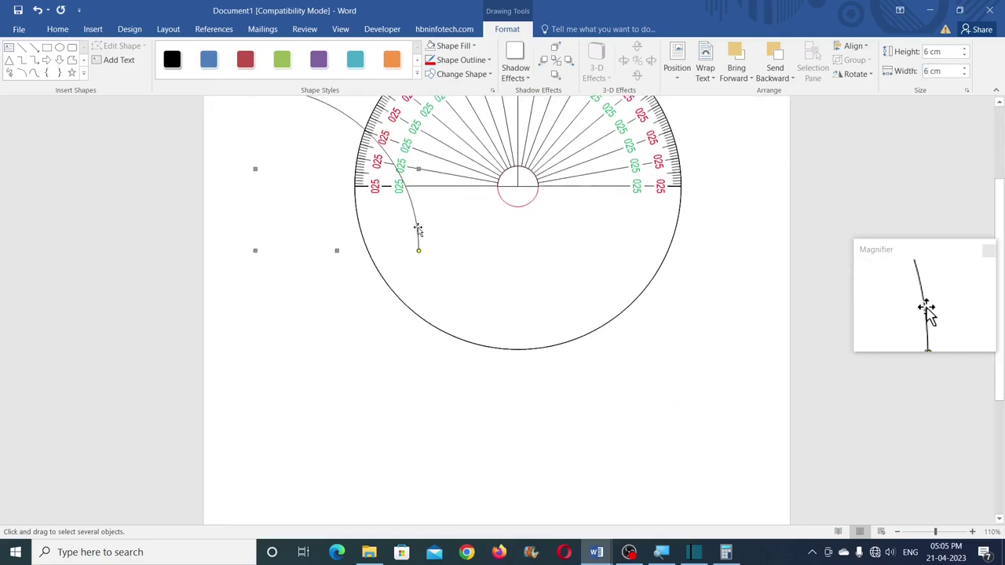
left_click_drag(396, 435, 398, 436)
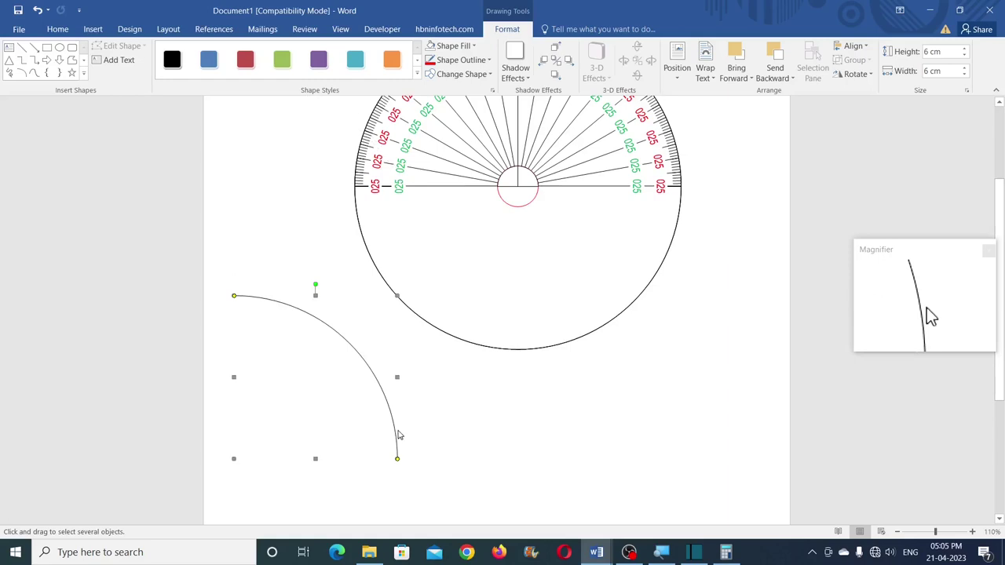
left_click_drag(550, 422, 551, 422)
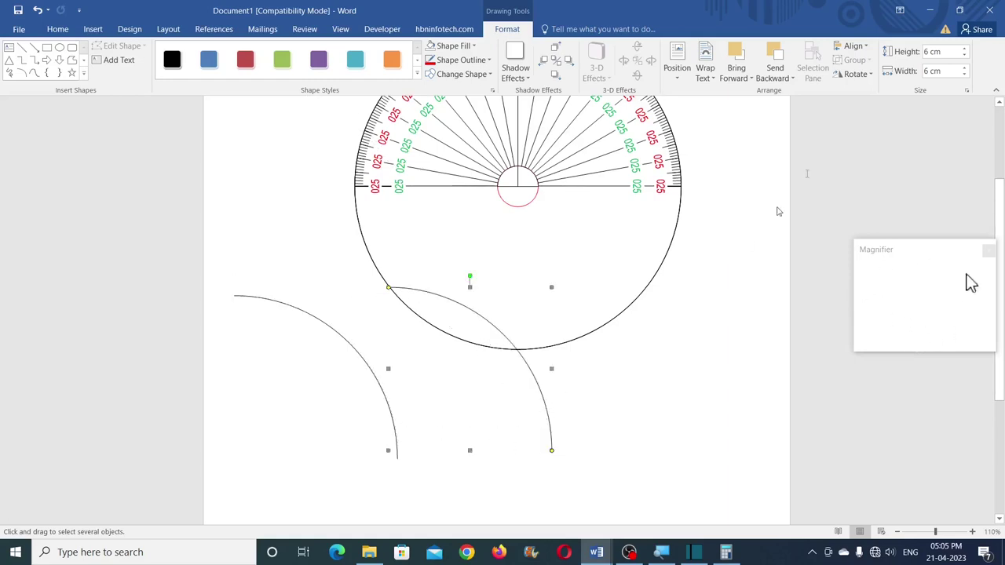
left_click(856, 73)
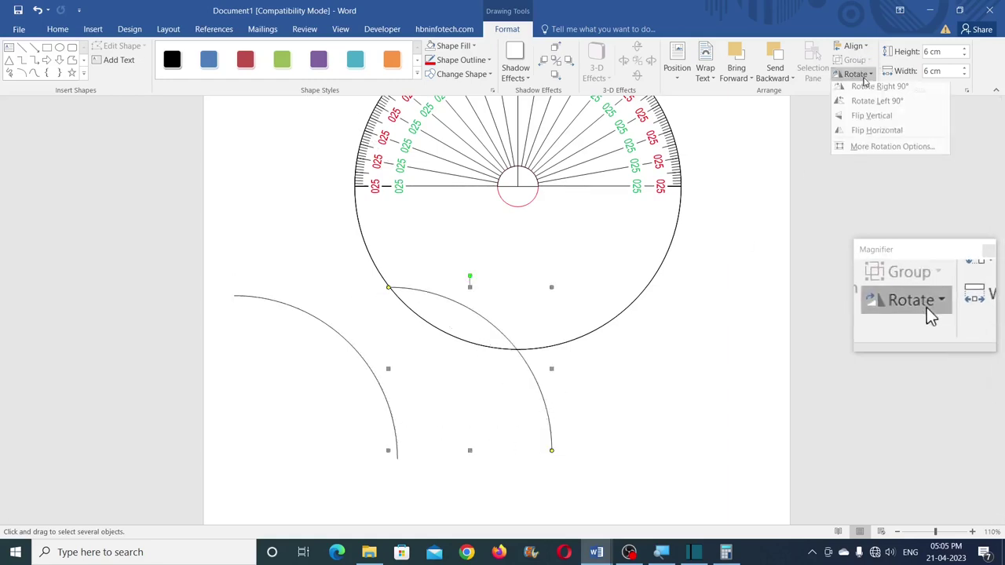
left_click(880, 134)
left_click(672, 331)
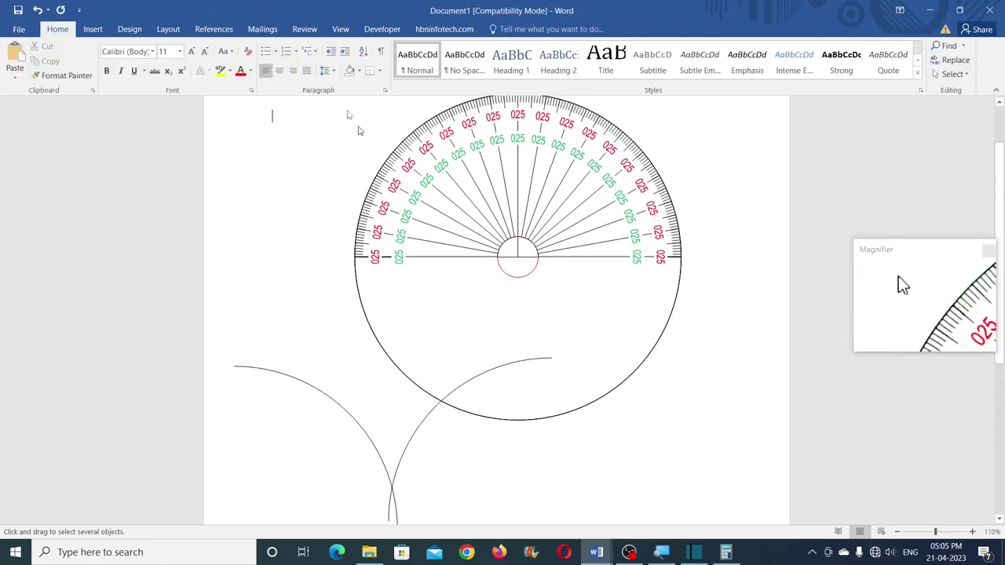
- Draw a circle about 7.2 cm across overlapping the right side of the protractor
left_click(93, 29)
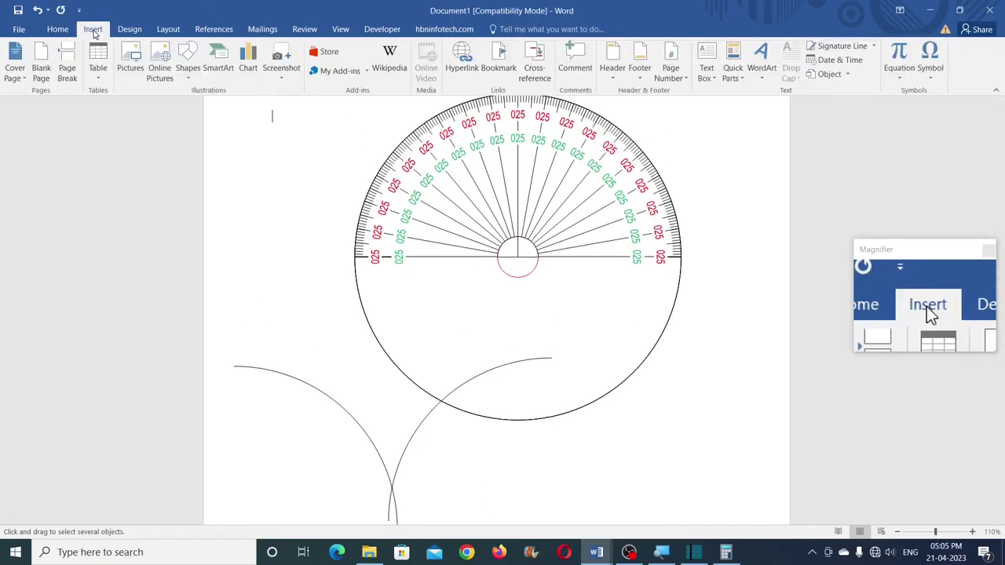
left_click(189, 71)
left_click(232, 104)
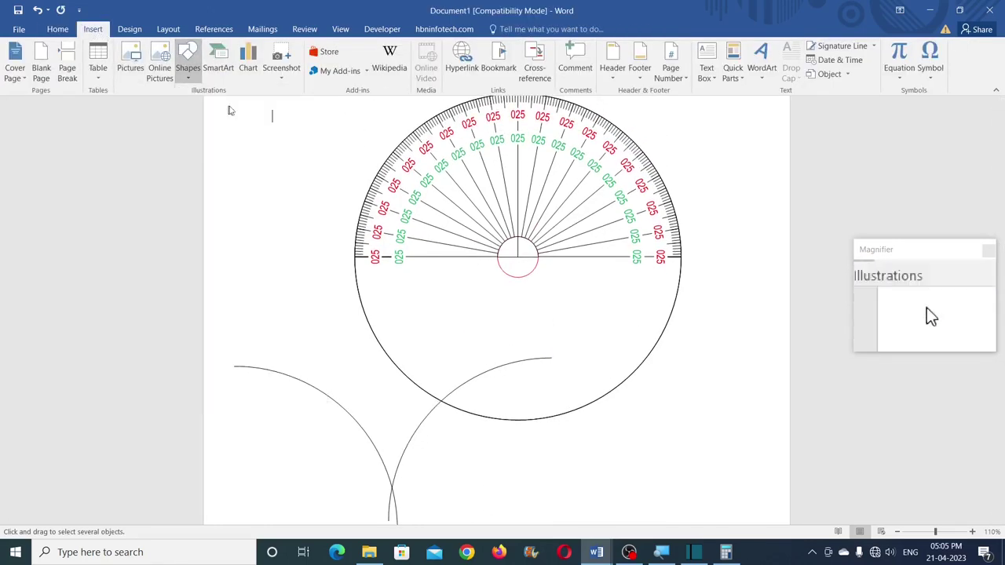
left_click_drag(542, 210, 738, 406)
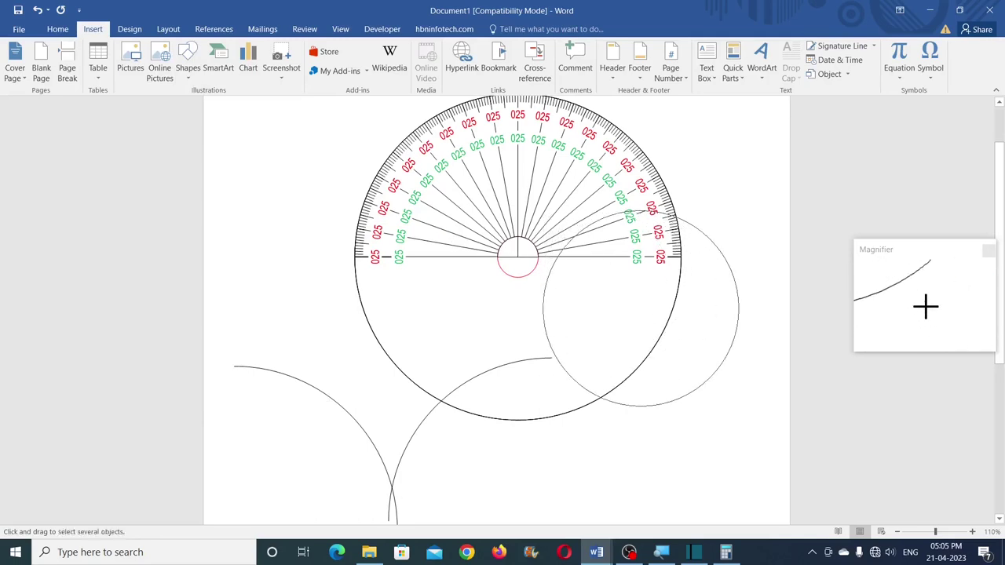
- Set the new circle's height and width to 12 cm and move it left so it fits on the page
left_click(952, 52)
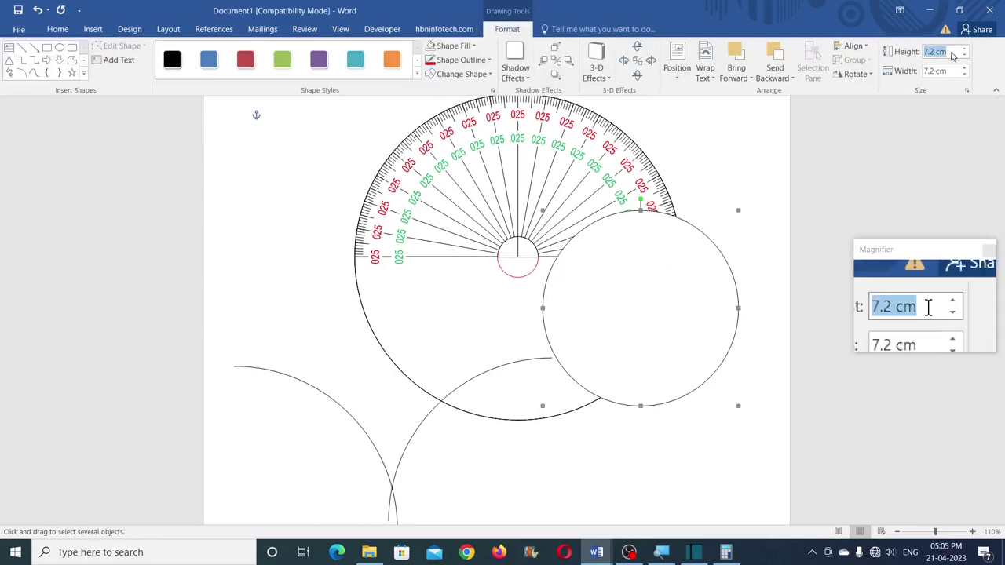
type("12")
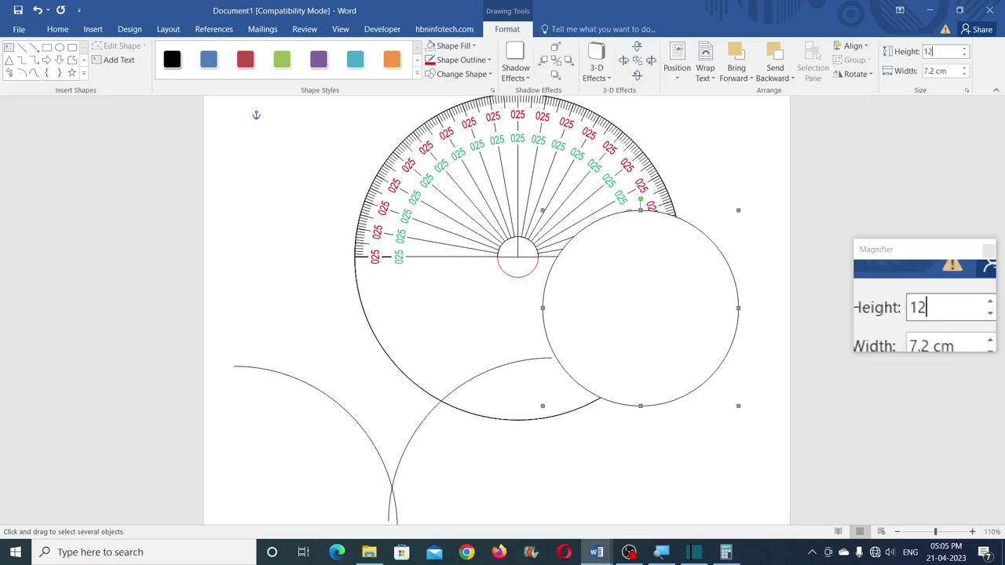
left_click(947, 71)
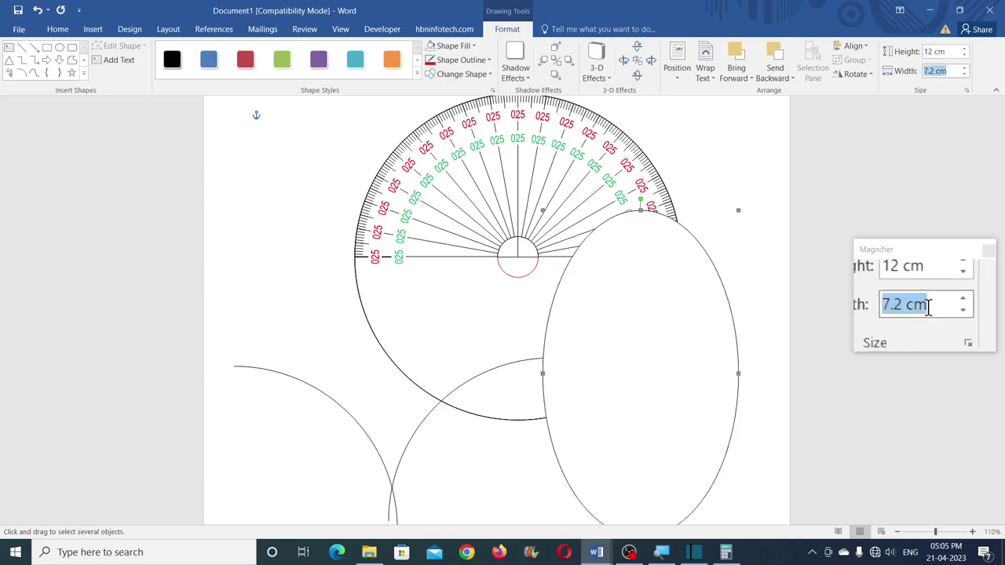
type("12")
key("Return")
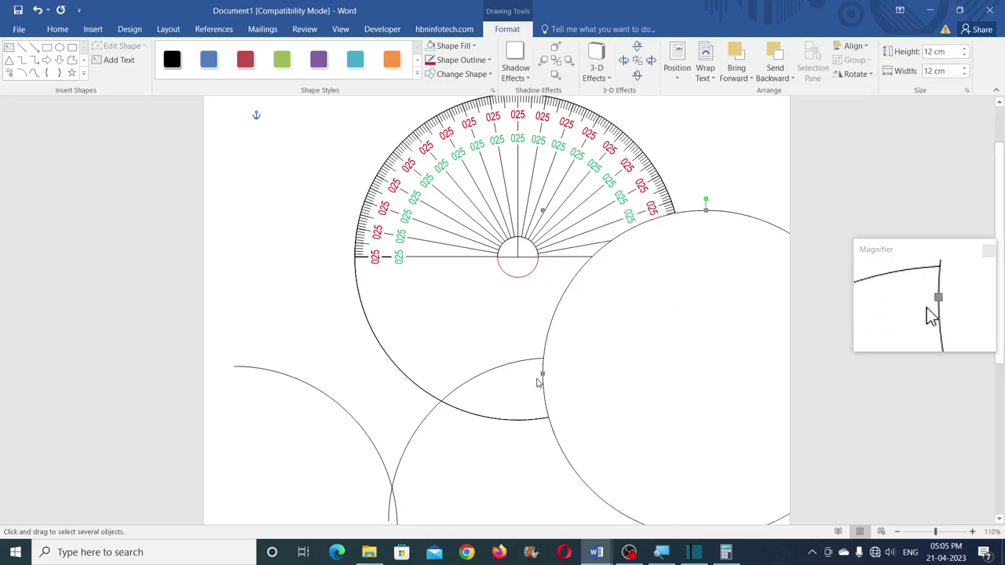
left_click_drag(575, 306, 581, 306)
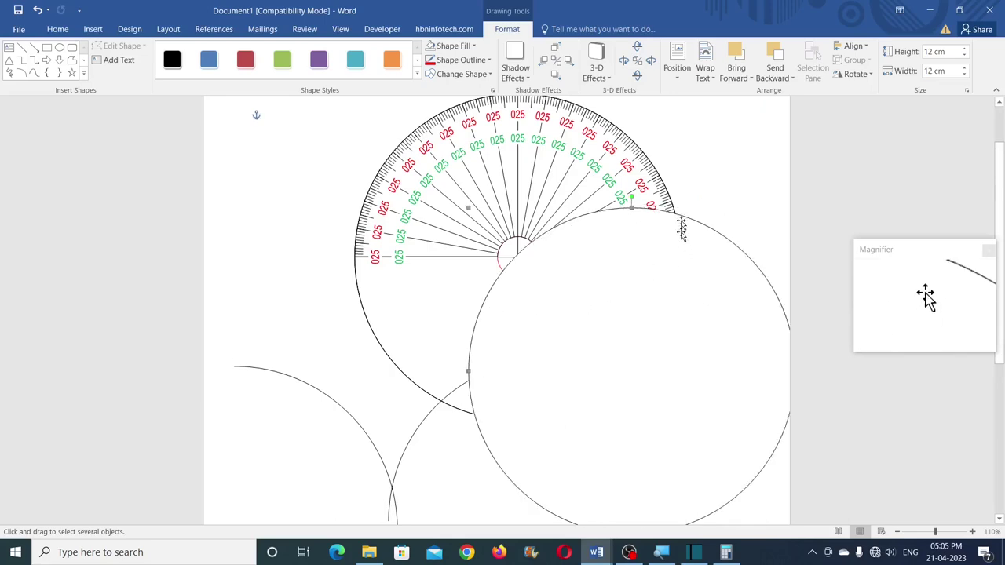
- Give the new 12 cm circle a red outline and no fill
left_click(430, 66)
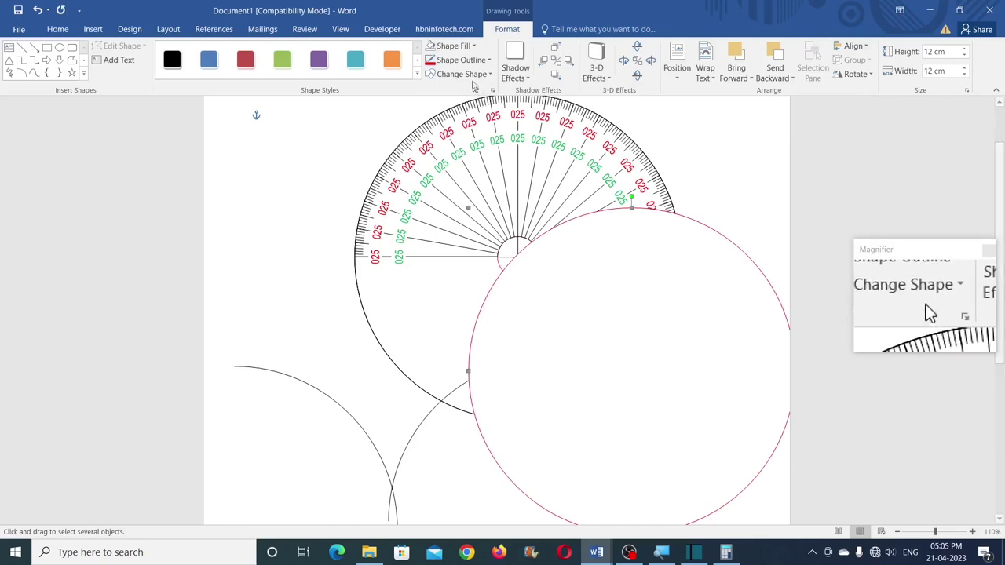
left_click(468, 48)
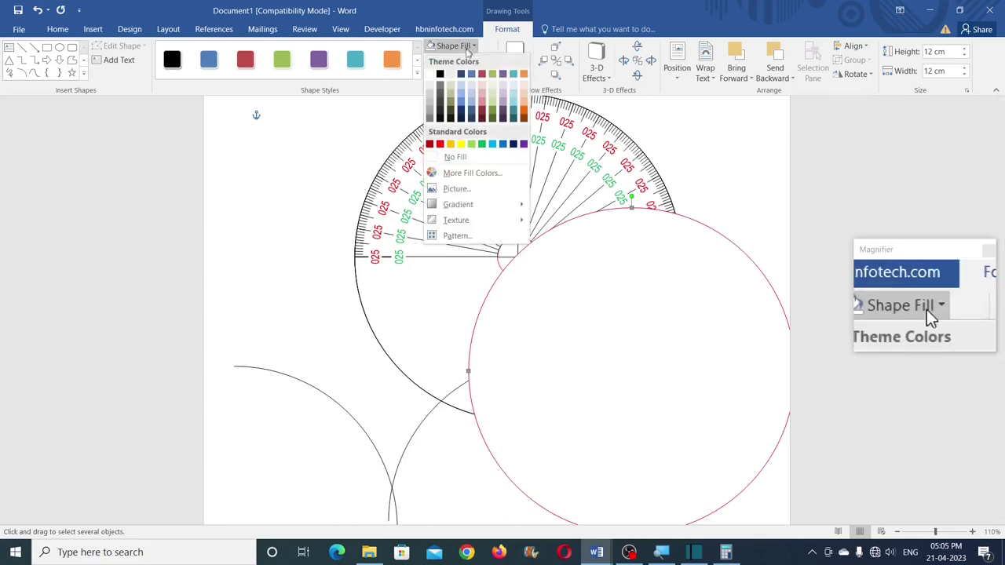
left_click(455, 157)
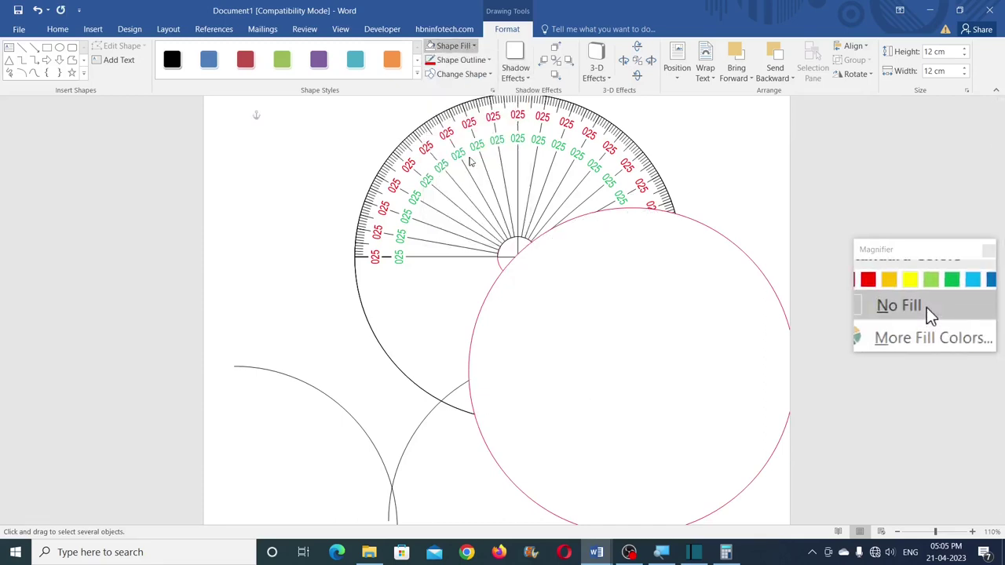
- Bring both 6 cm arcs to the front of the other shapes
left_click(435, 407)
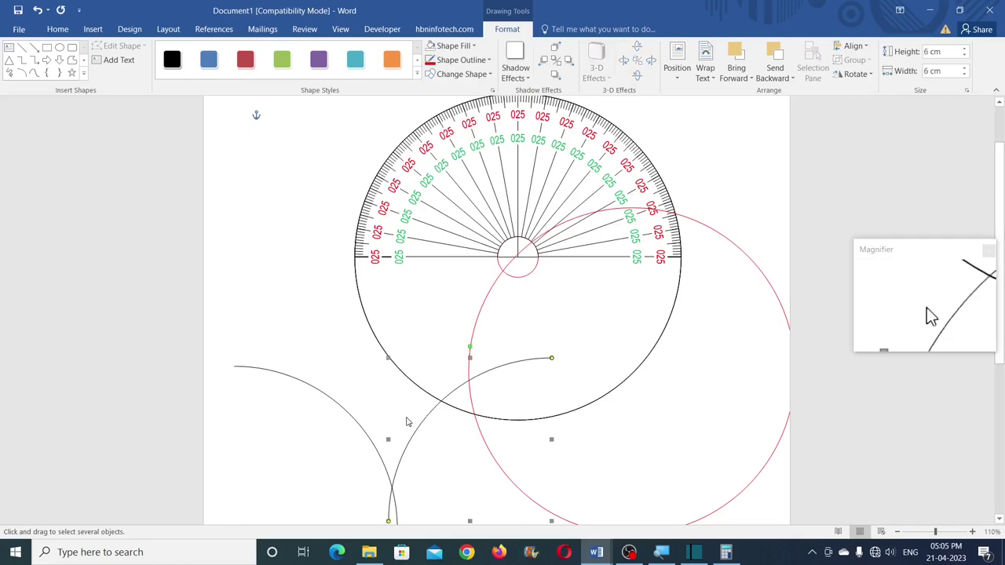
left_click(358, 427, "shift")
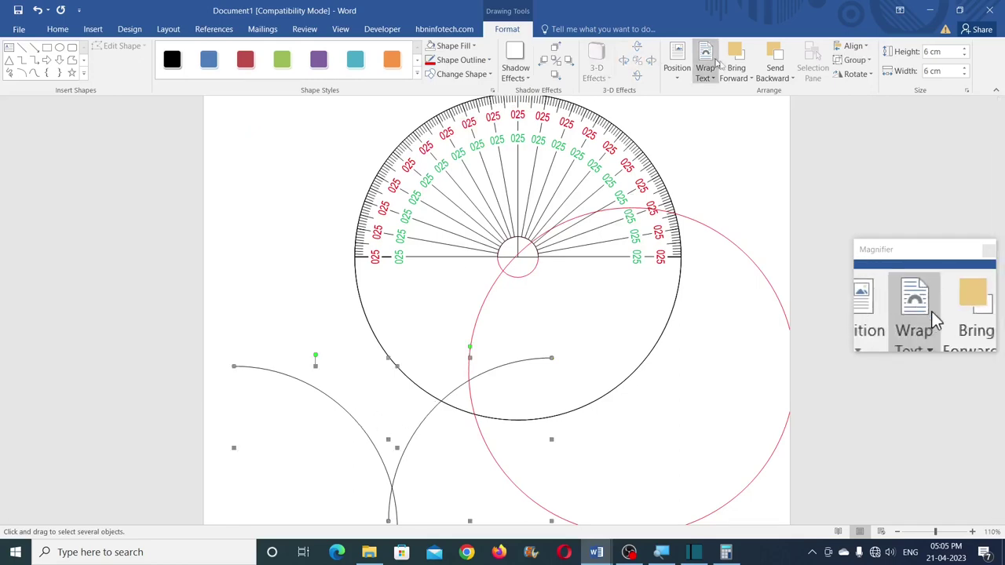
left_click(738, 75)
left_click(759, 110)
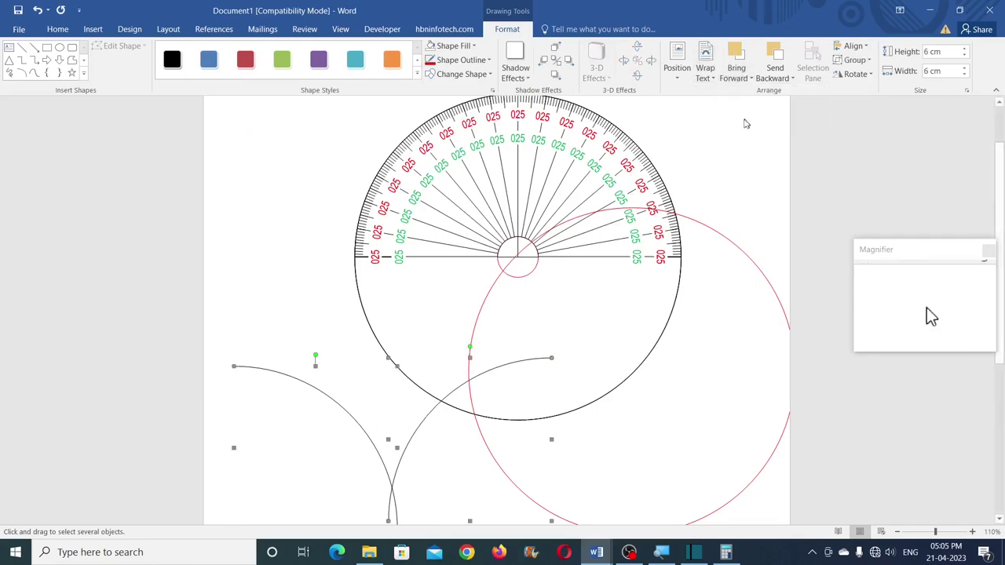
- Align the flipped 6 cm arc with the red 12 cm circle by top and left, and group them
left_click(369, 349)
left_click(437, 410)
left_click(724, 237, "shift")
left_click(507, 29)
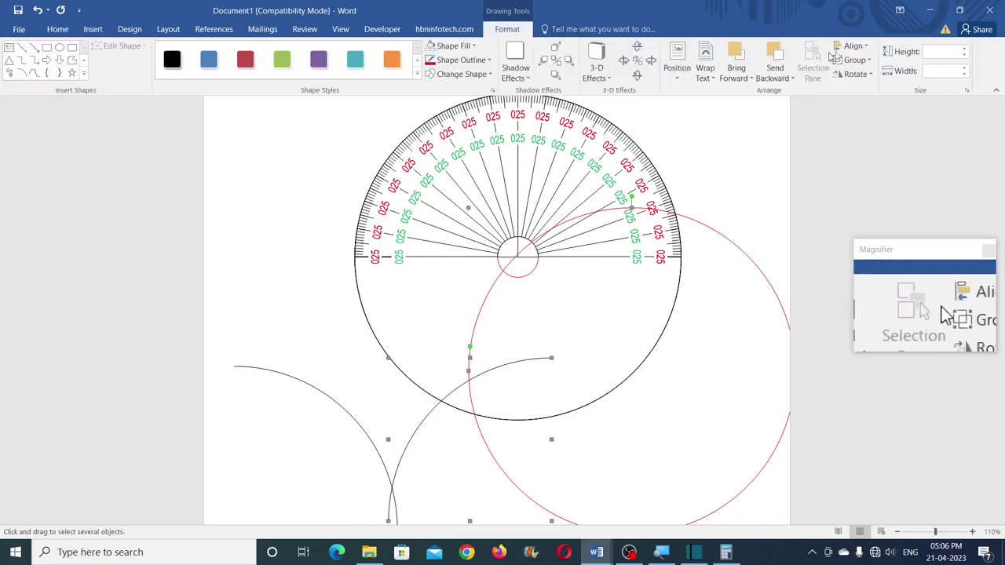
left_click(853, 47)
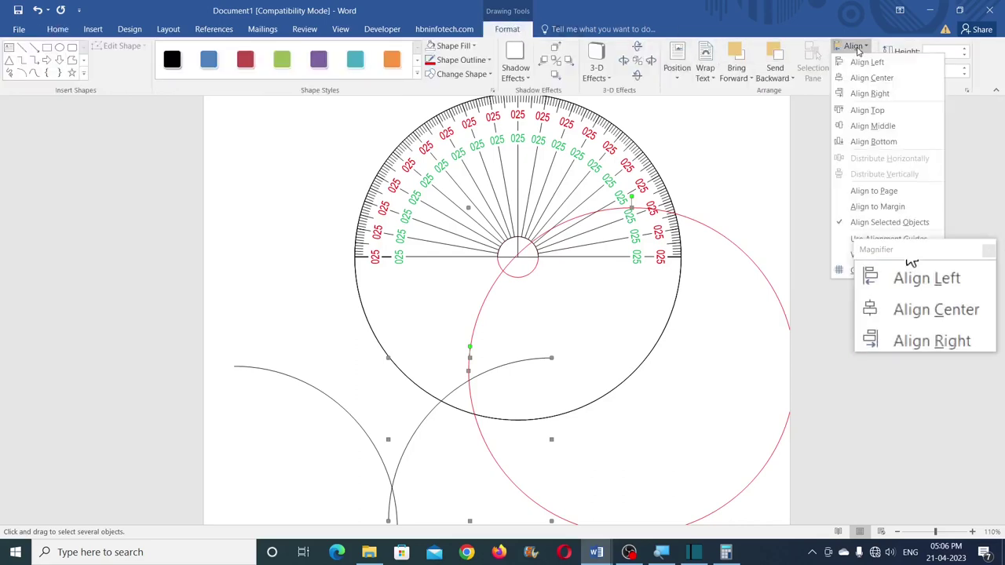
left_click(881, 115)
left_click(853, 46)
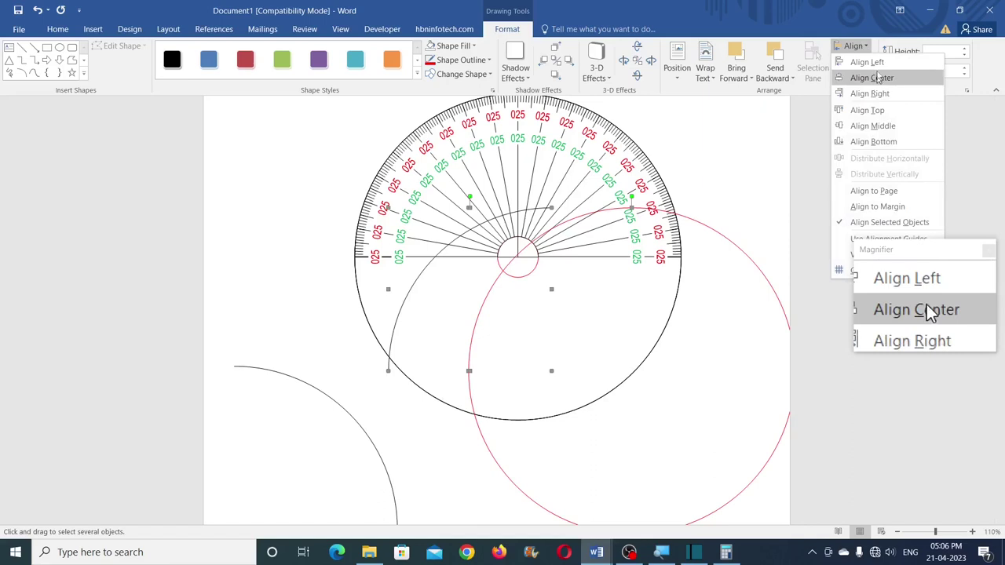
left_click(877, 78)
left_click(858, 61)
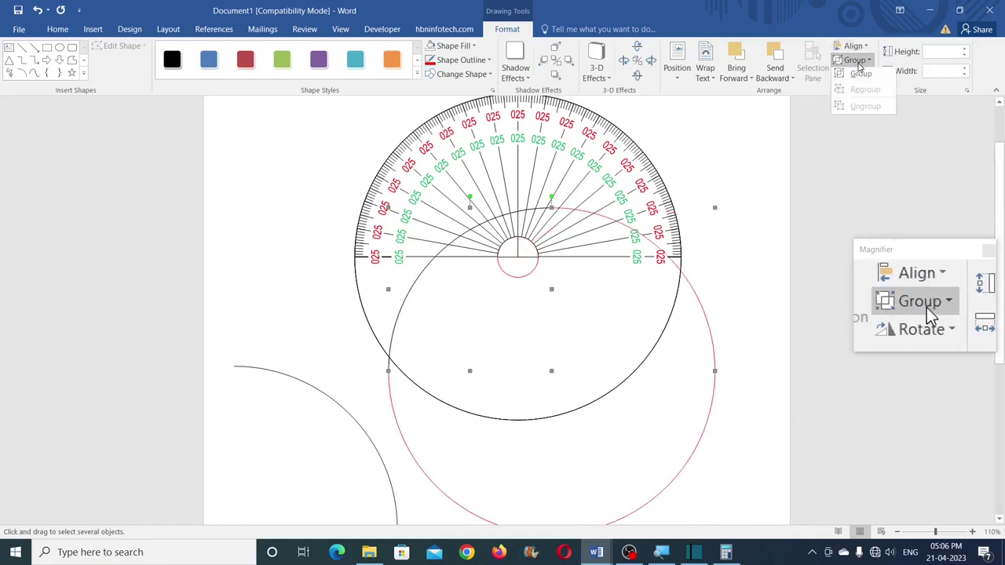
left_click(861, 73)
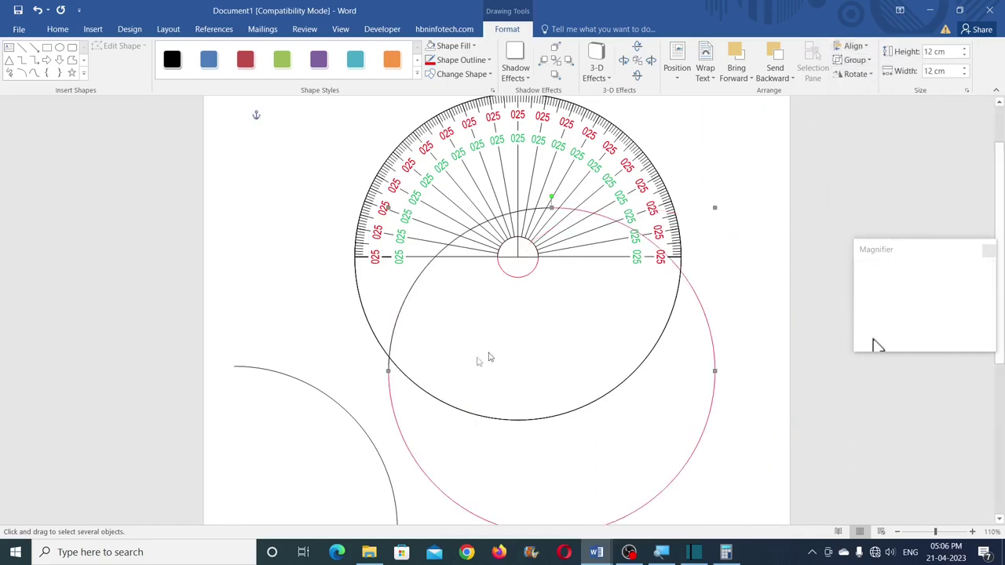
- Align the remaining 6 cm arc with the red circle group by top and right
left_click(357, 411, "shift")
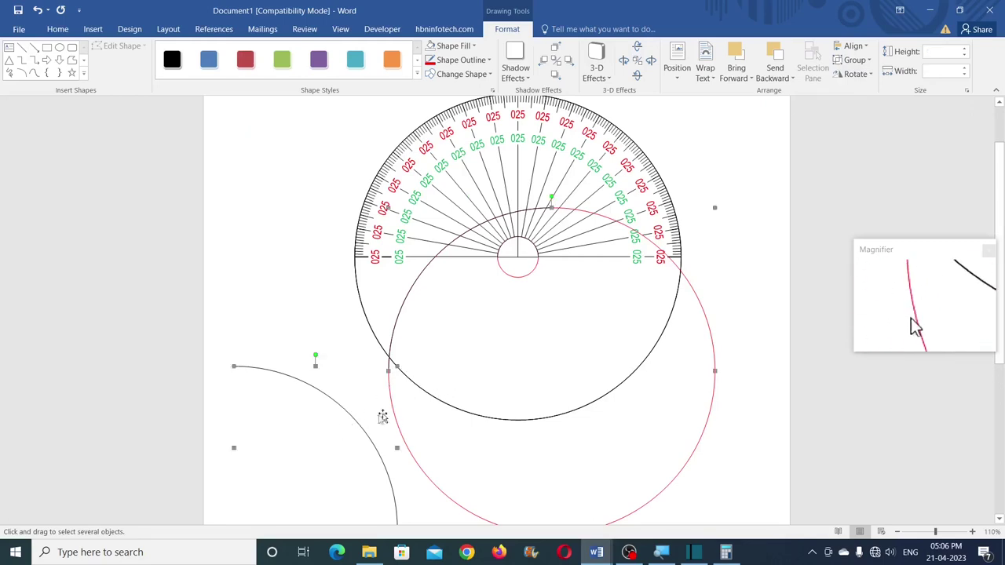
left_click(853, 45)
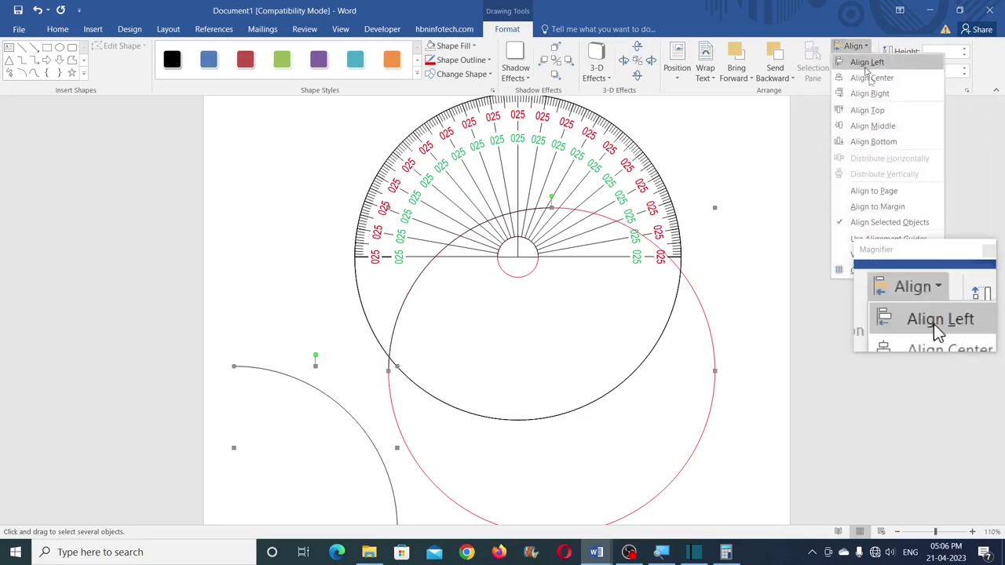
left_click(867, 110)
left_click(867, 49)
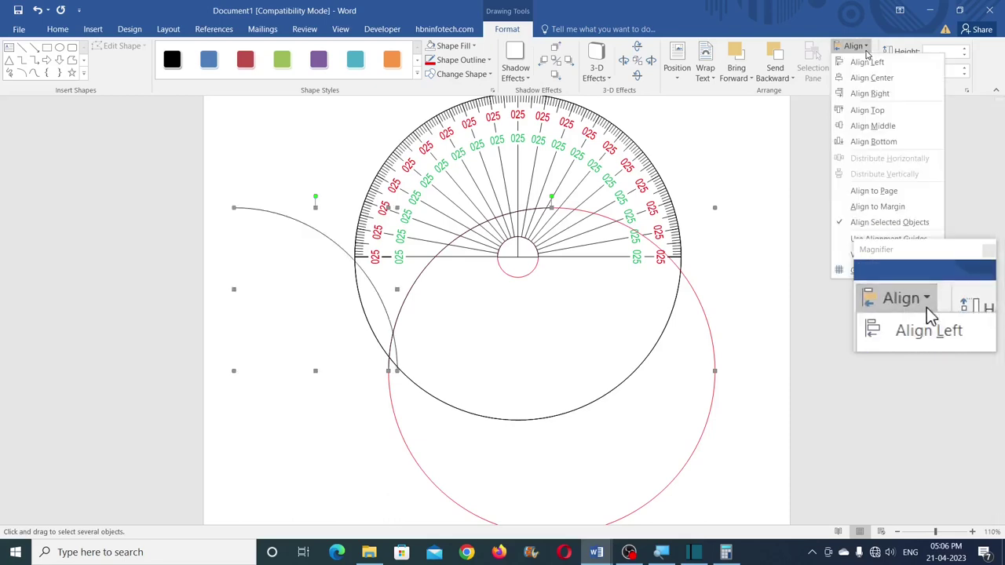
left_click(869, 93)
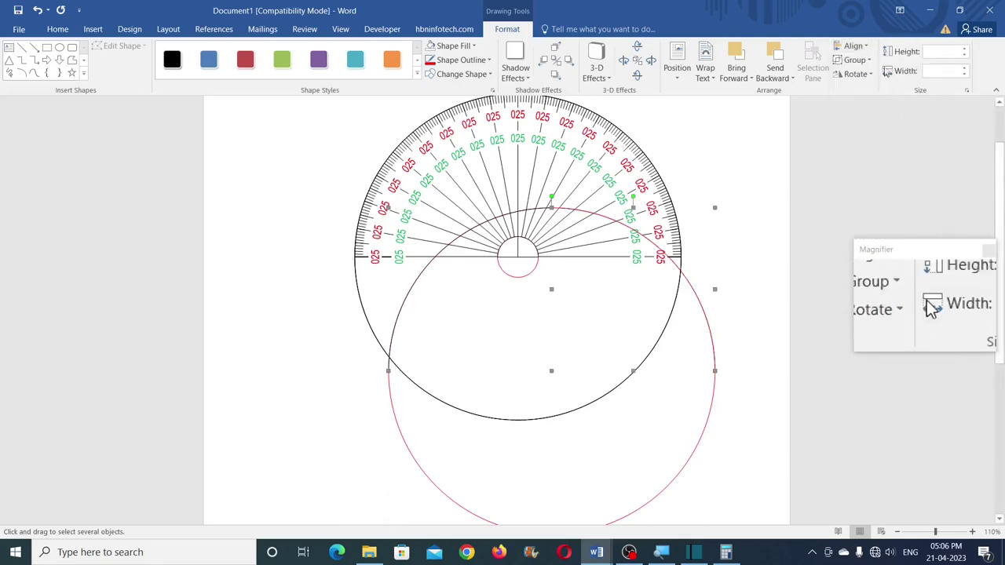
- Group the remaining 6 cm arc with the red circle group and move the 12 cm group onto the protractor
left_click(867, 61)
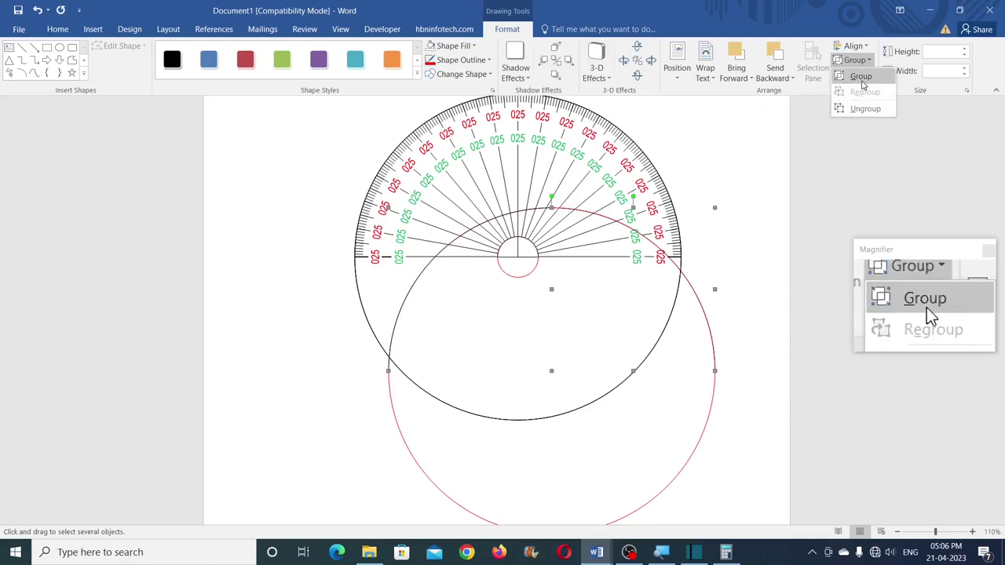
left_click(861, 79)
scroll(686, 275, "up", 1)
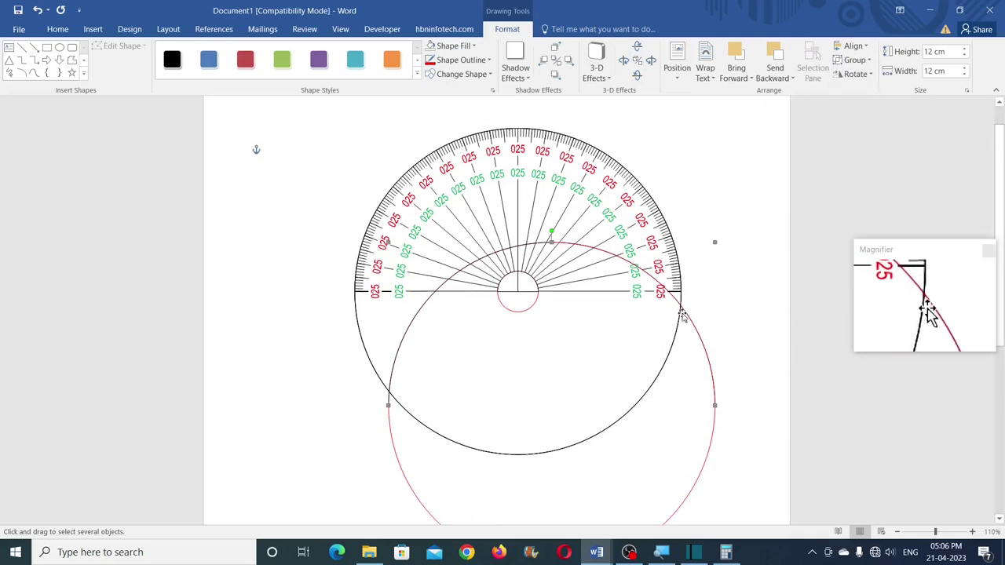
left_click_drag(664, 226, 664, 212)
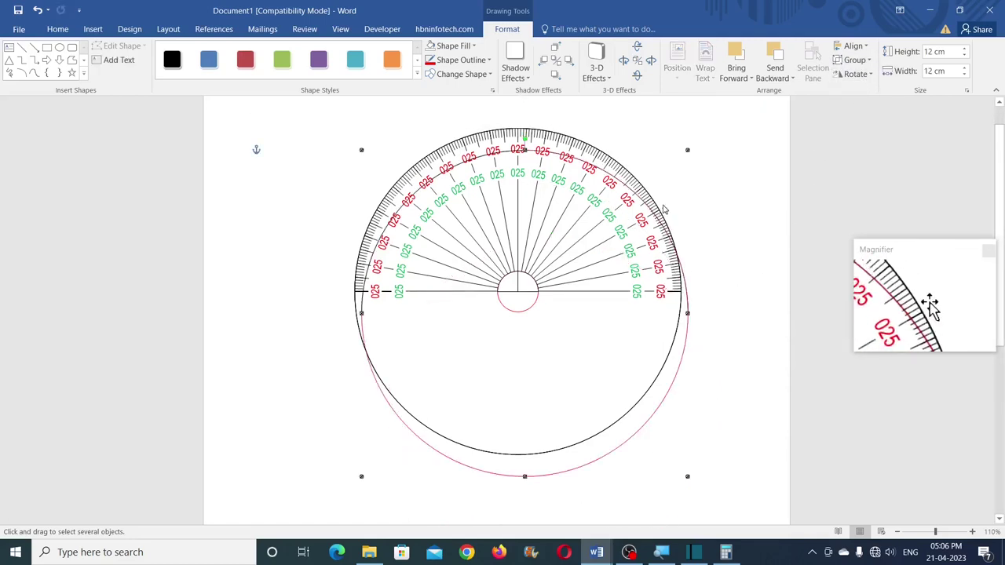
- Align all the protractor groups and circles to each other by center and middle
left_click(337, 114)
left_click_drag(436, 256, 726, 509)
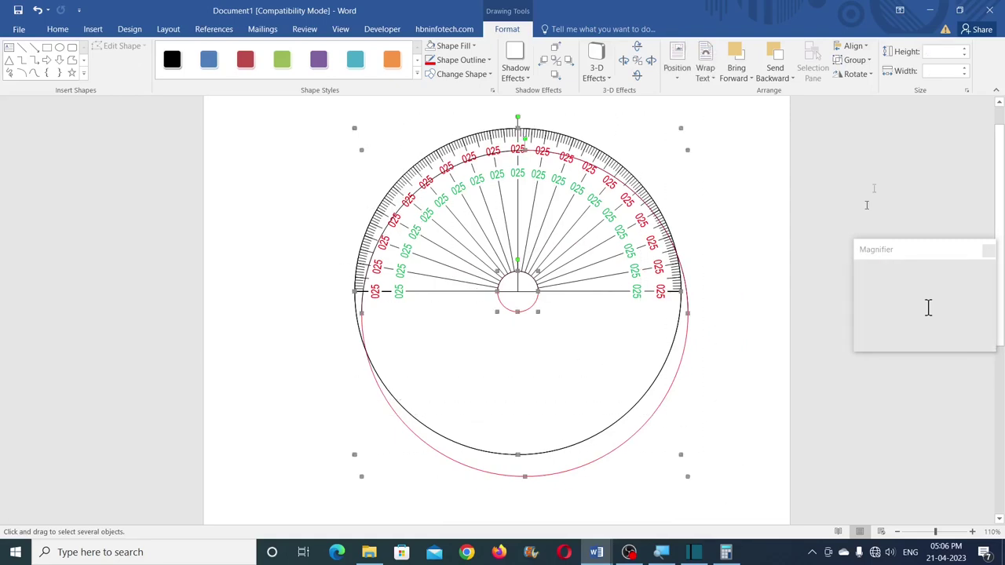
left_click(864, 49)
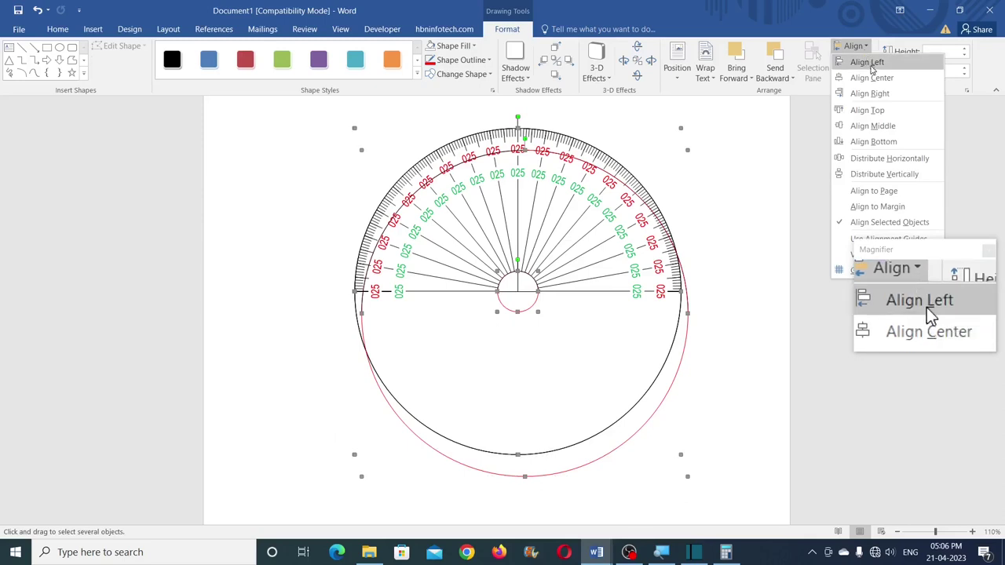
left_click(876, 78)
left_click(856, 48)
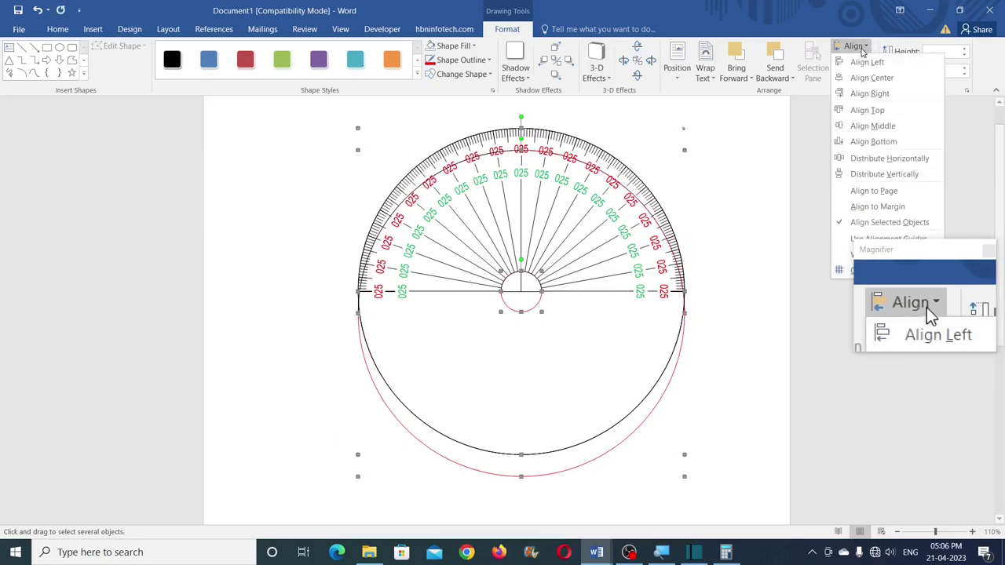
left_click(873, 126)
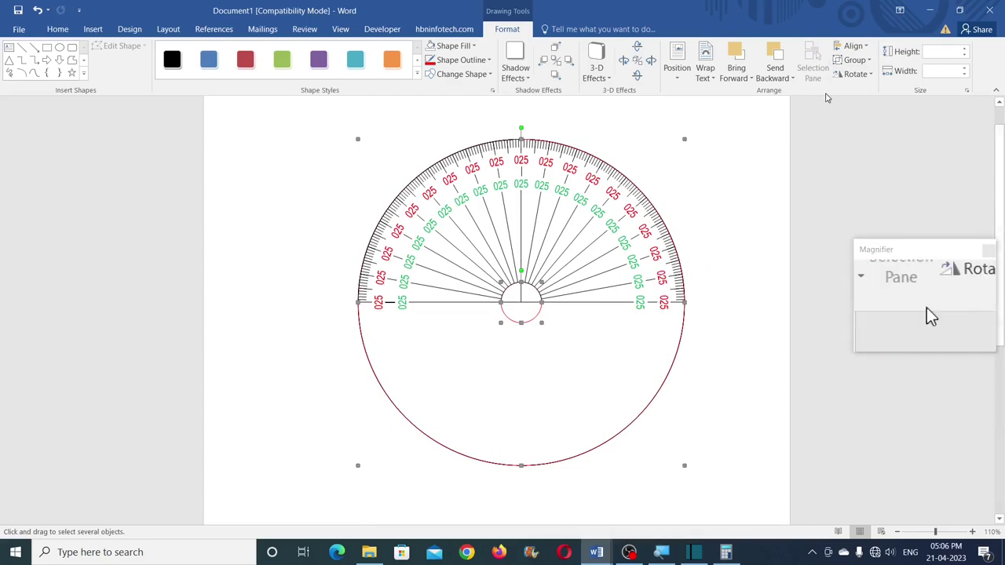
- Ungroup the aligned protractor shapes repeatedly down to separate ticks, labels, arcs and circles, and clear the selection
left_click(854, 60)
left_click(865, 108)
left_click(856, 61)
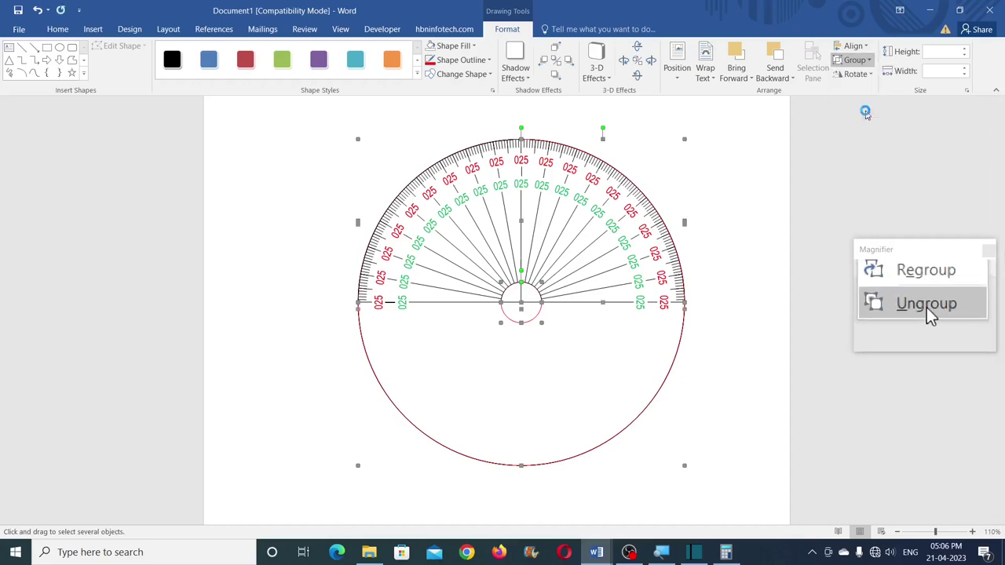
left_click(865, 108)
left_click(856, 61)
left_click(865, 109)
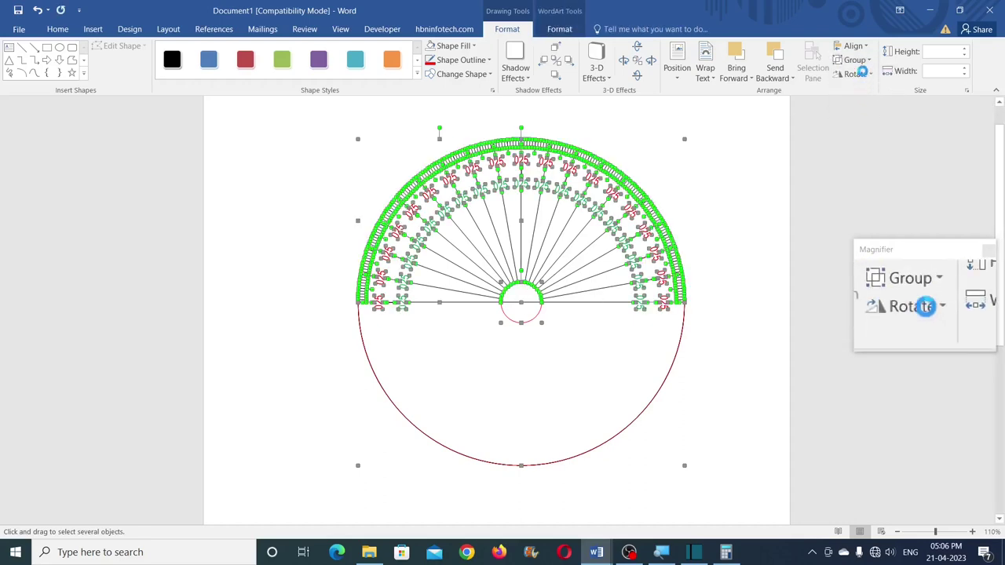
left_click(856, 60)
left_click(866, 108)
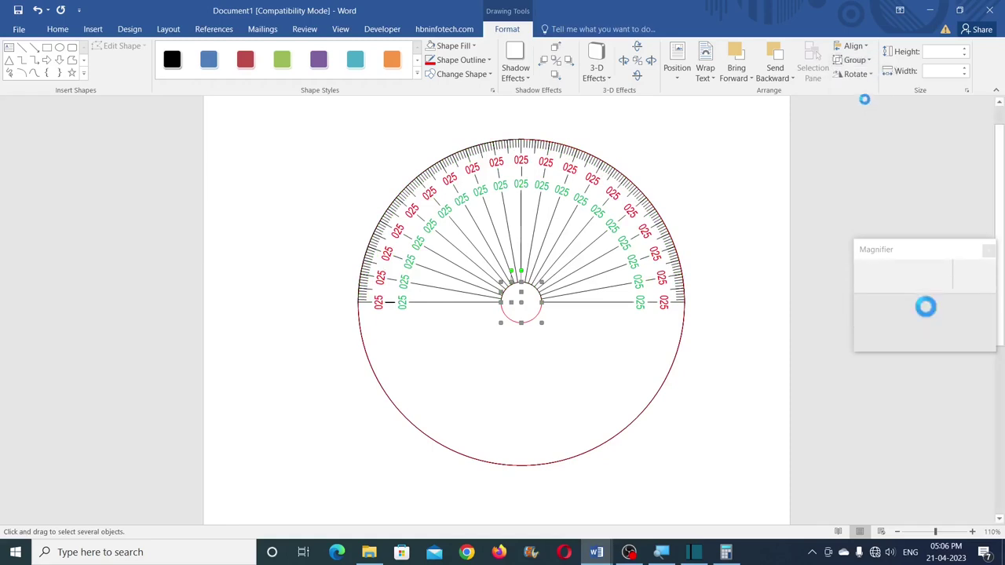
left_click(856, 60)
left_click(703, 217)
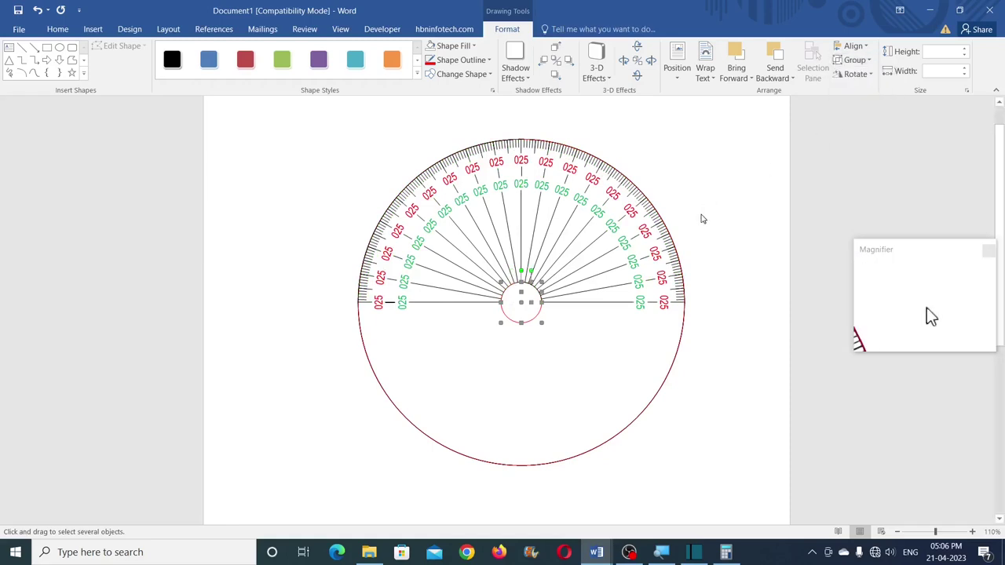
left_click(701, 217)
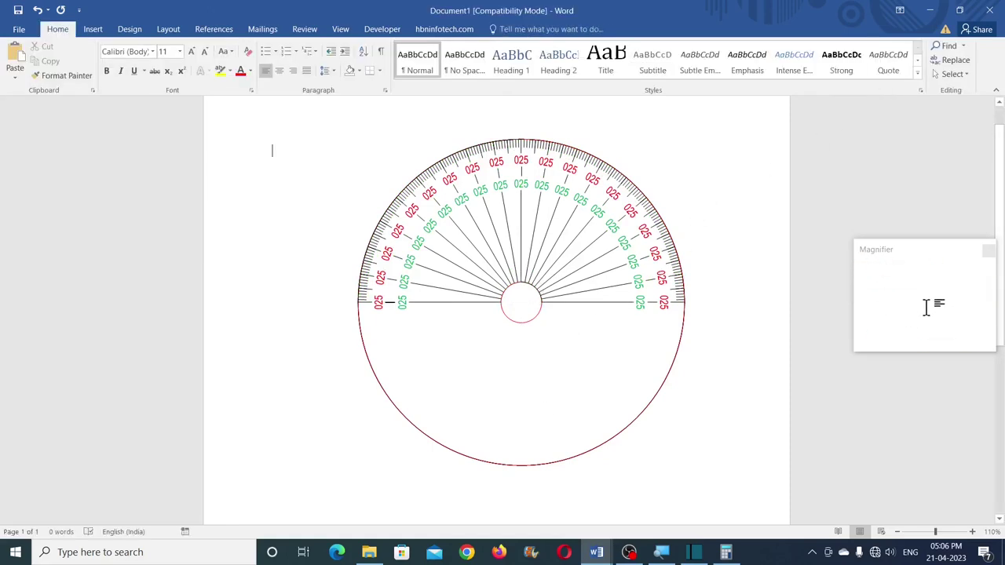
- Delete the large full circles around the protractor's outer edge, keeping the semicircular arcs
left_click(601, 447)
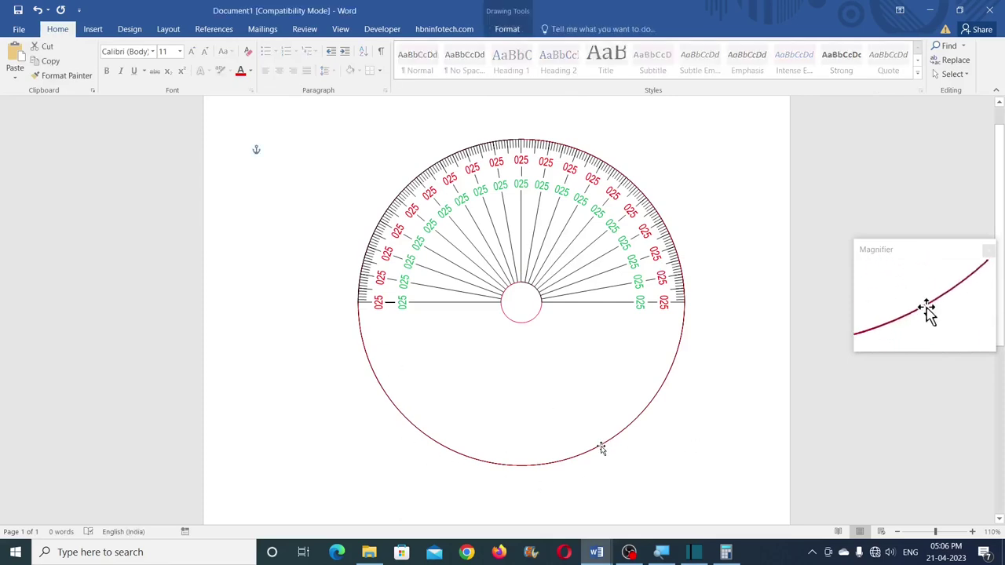
left_click(603, 444)
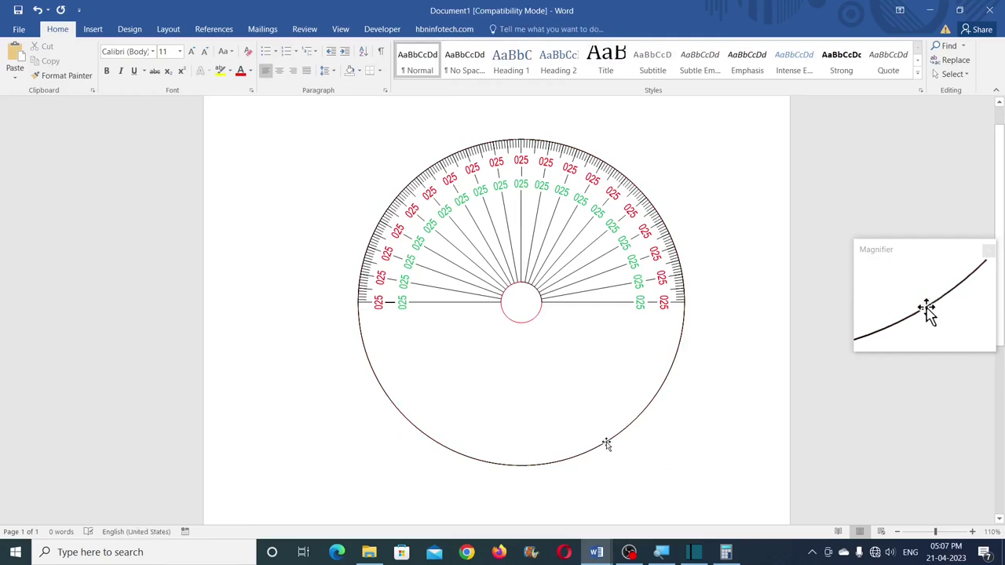
left_click(620, 455)
left_click(621, 437)
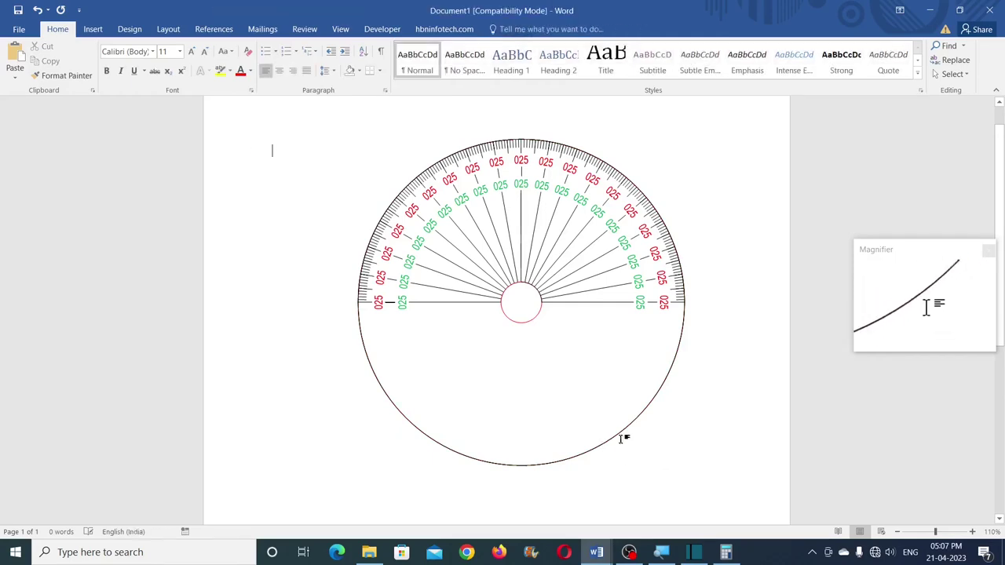
mouse_move(619, 432)
left_mouse_down()
mouse_move(697, 453)
mouse_move(602, 449)
mouse_move(579, 480)
mouse_move(500, 466)
mouse_move(571, 497)
left_mouse_up()
key("ctrl+z")
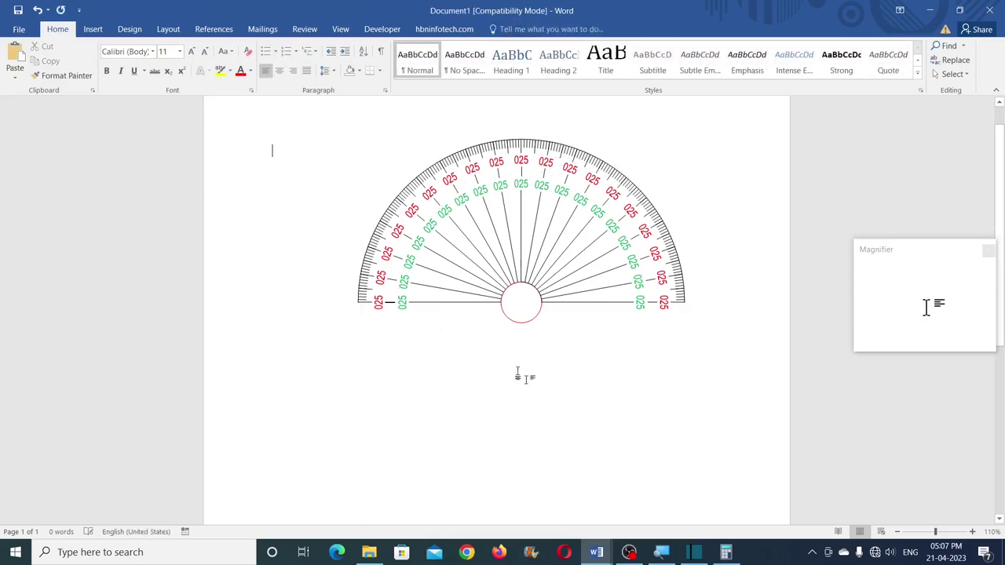
- Delete the small red center circle and the short thick tick between the labels at the baseline's left end
left_click(524, 324)
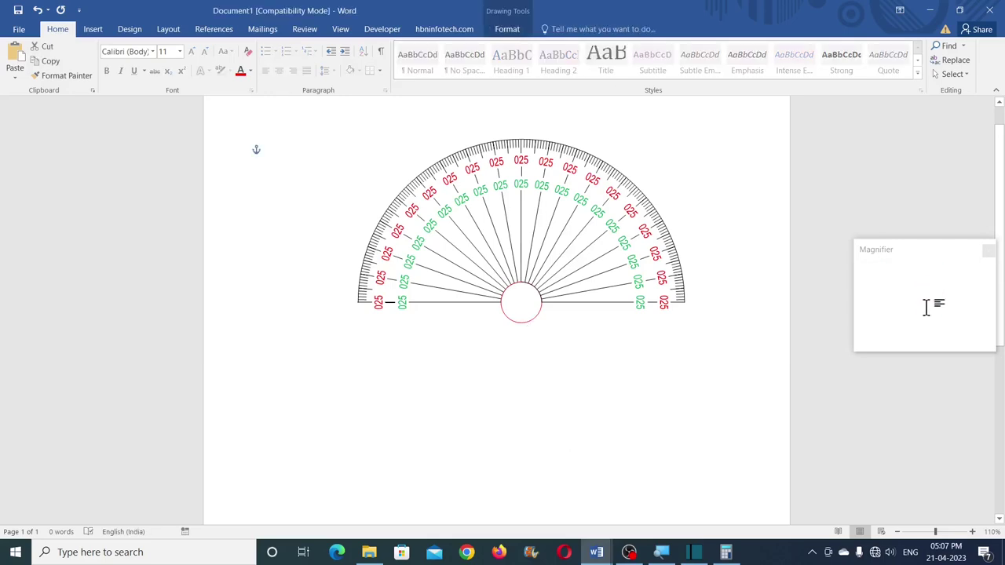
key("Delete")
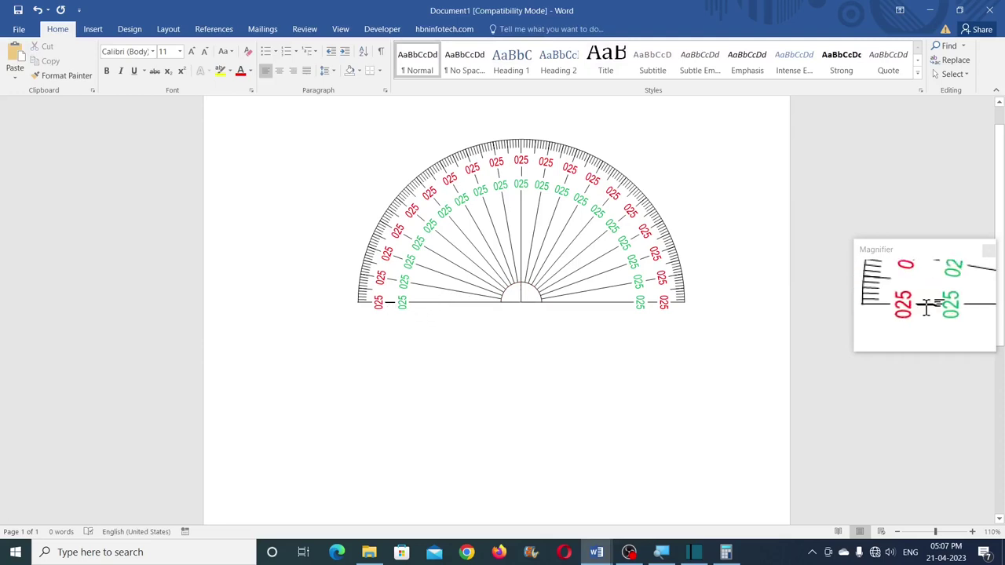
left_click(390, 302)
key("Delete")
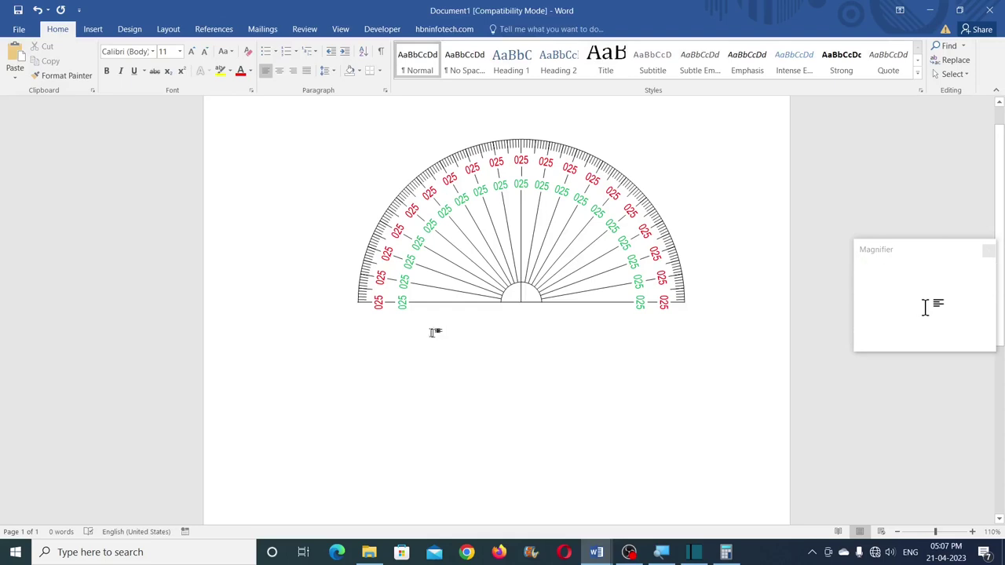
- Select all the protractor's ticks, labels, lines and arcs and group them into one object
left_click(963, 78)
left_click(863, 102)
mouse_move(334, 124)
left_mouse_down()
mouse_move(422, 243)
mouse_move(740, 361)
left_mouse_up()
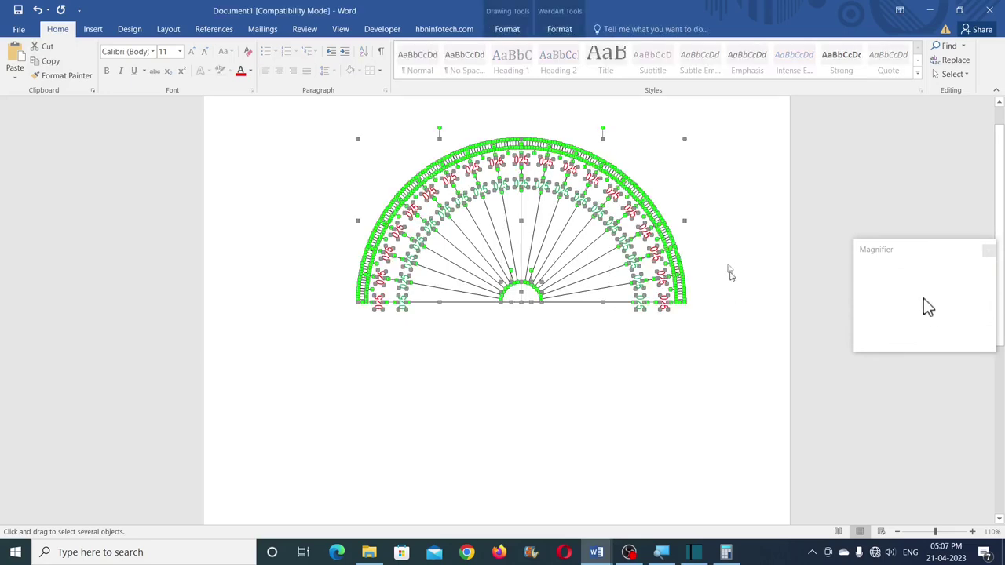
left_click(559, 29)
left_click(832, 63)
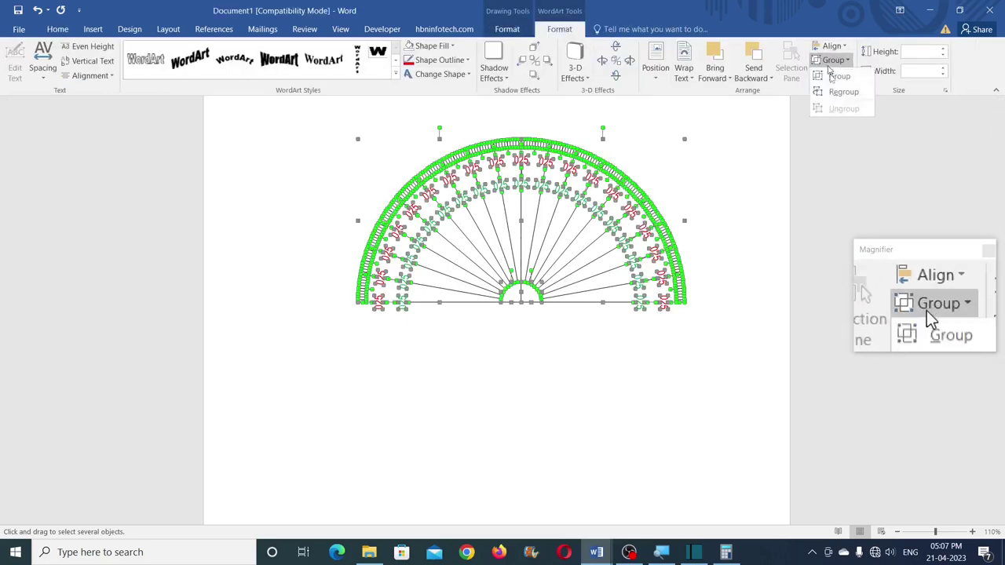
left_click(837, 76)
left_click(729, 195)
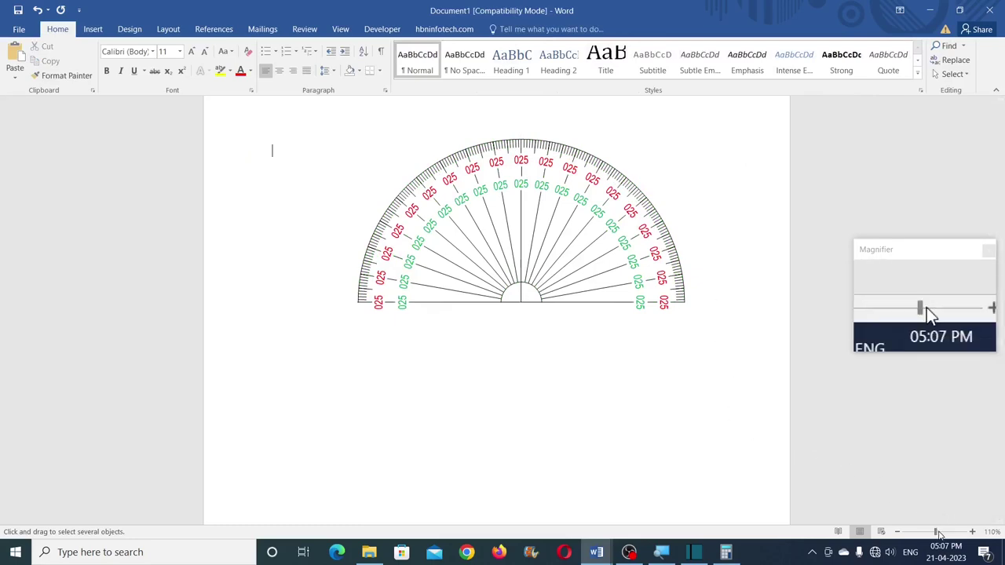
- Move the grouped protractor slightly left and down on the page and enlarge it proportionally from its lower-right corner
left_click_drag(541, 251, 495, 267)
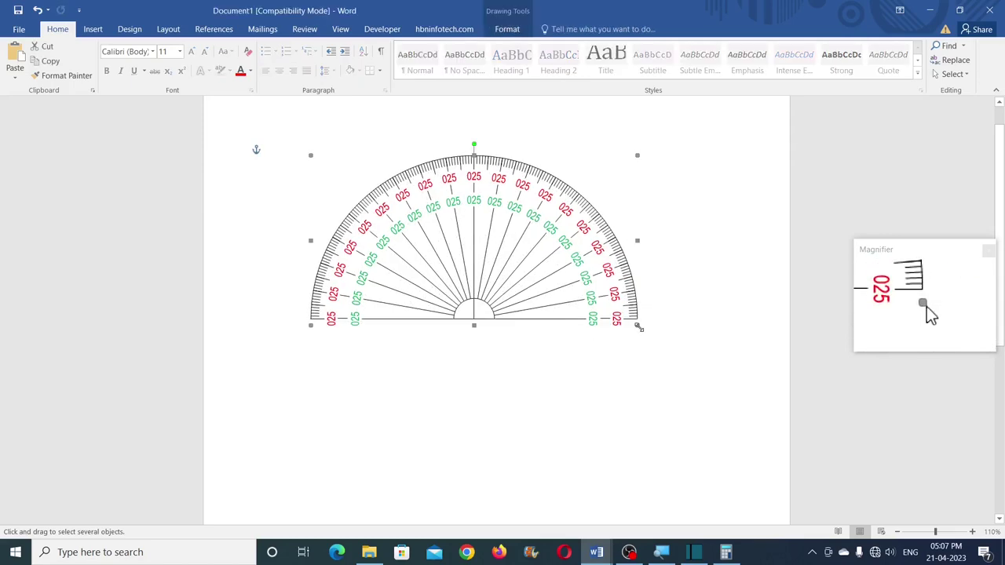
left_click_drag(638, 327, 707, 361)
left_click(674, 383)
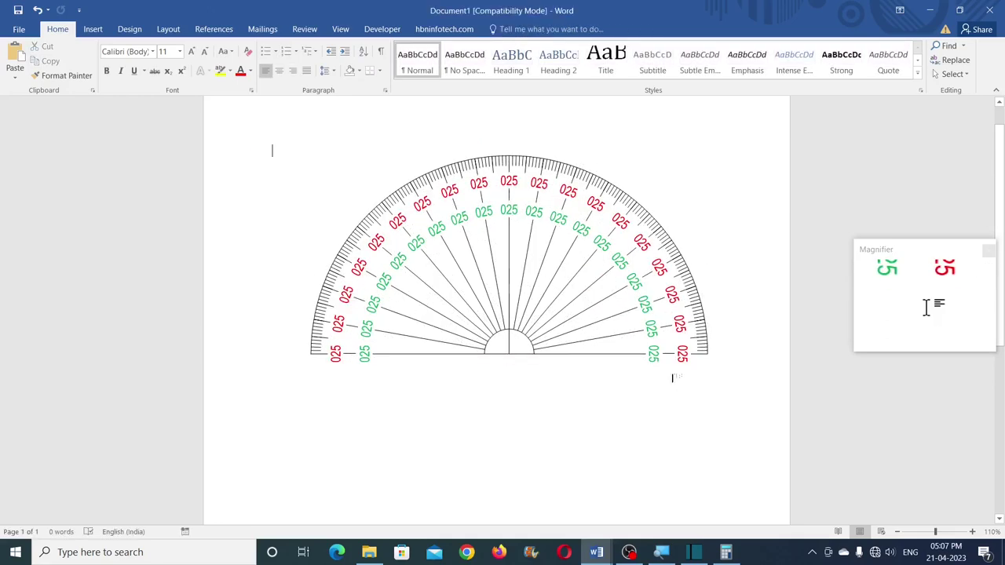